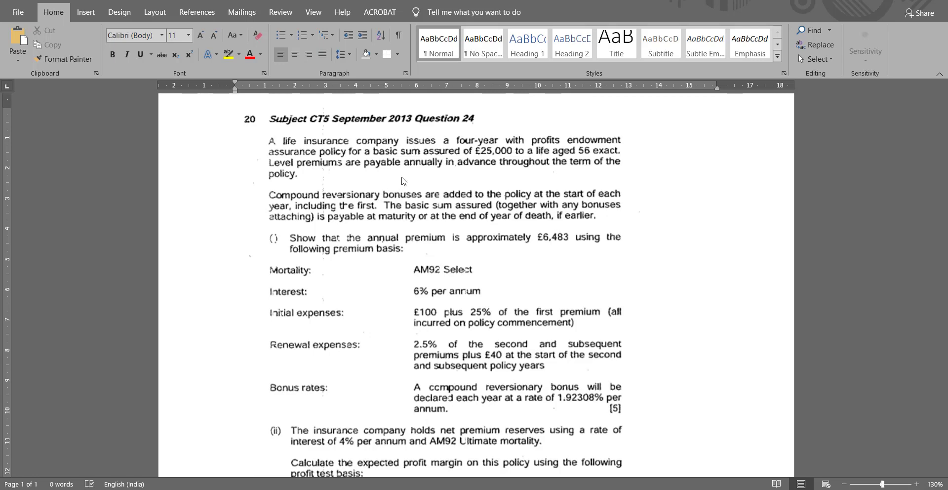
# - Read the with-profits endowment assurance question, including the premium basis in part (i) and the profit test basis in part (ii)
pyautogui.scroll(-1, 403, 181)
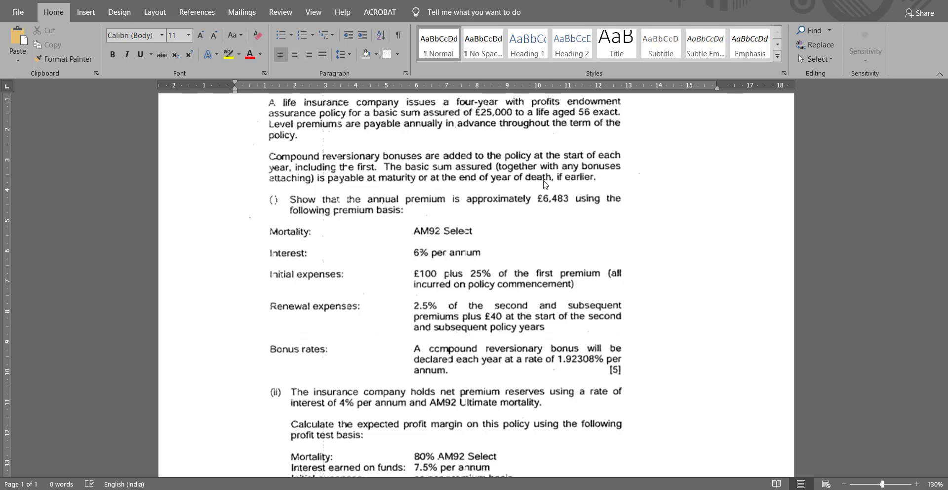
pyautogui.scroll(-3, 570, 183)
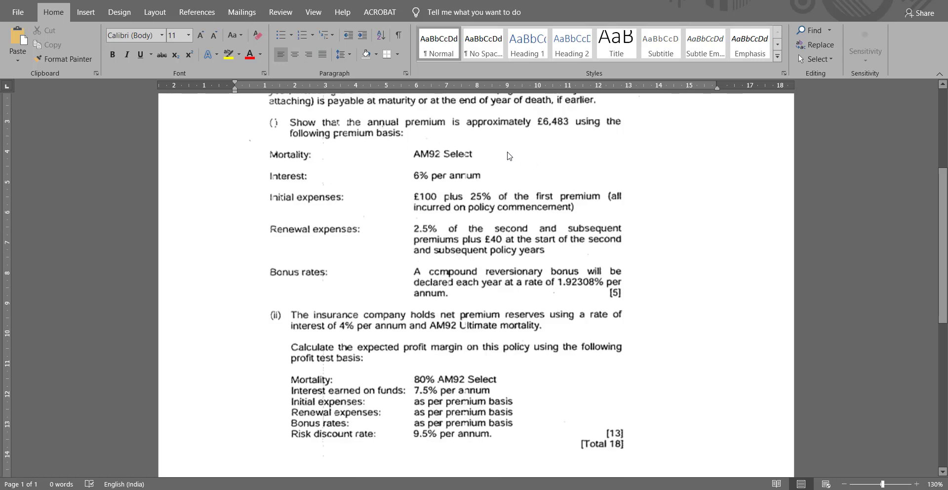
pyautogui.scroll(3, 494, 193)
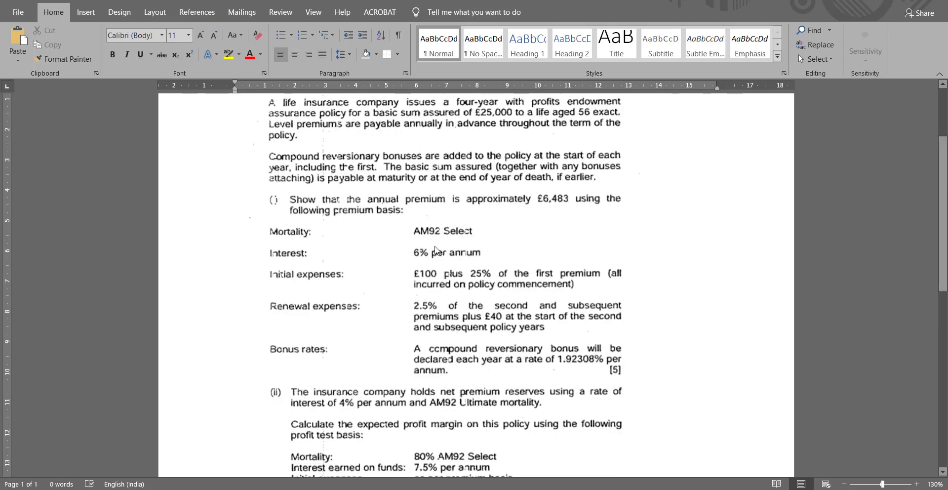
pyautogui.scroll(-1, 438, 234)
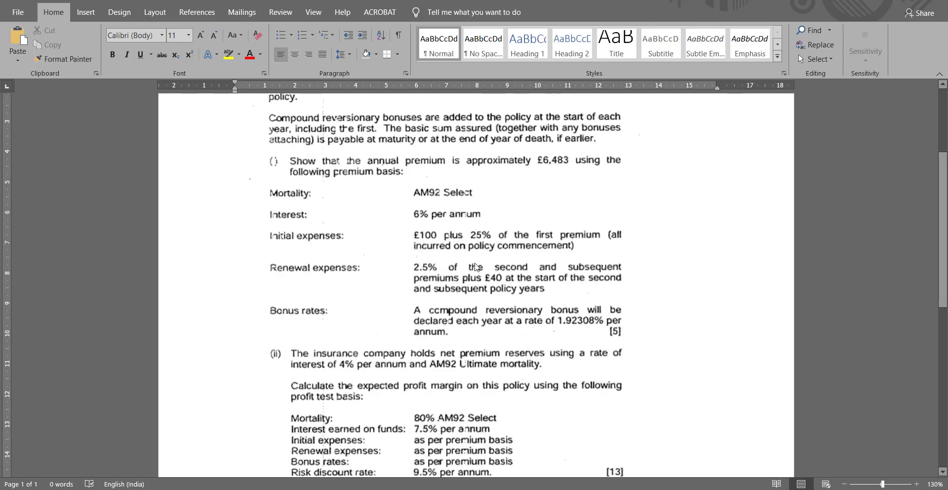
pyautogui.scroll(-2, 466, 267)
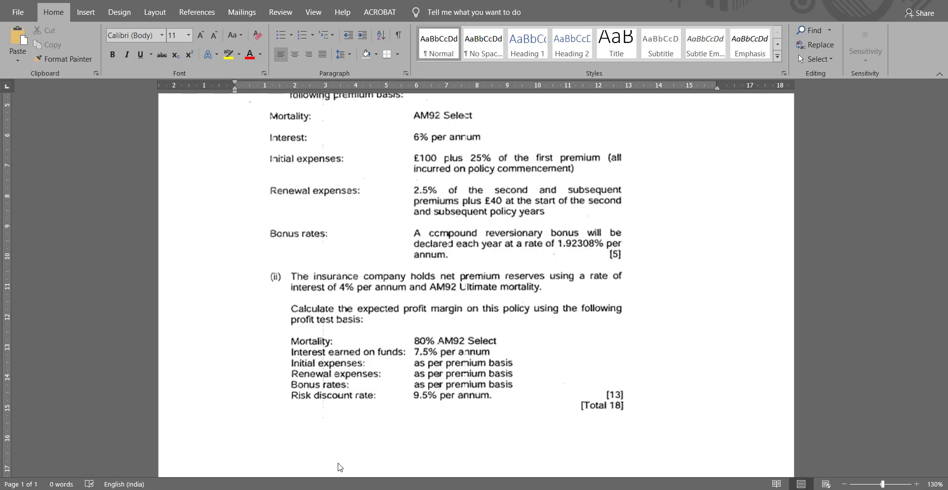
# - Add the heading "(i) Equating EPVs" on the line below the question
pyautogui.click(286, 465)
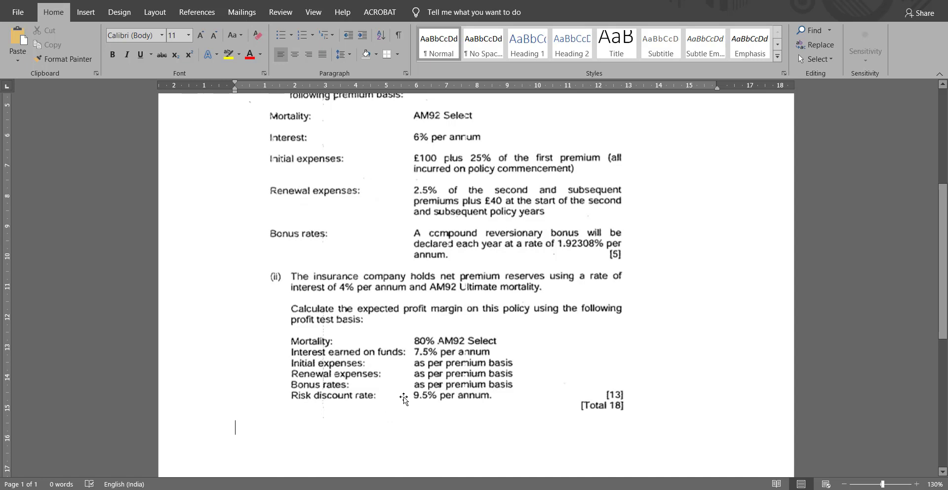
pyautogui.write('Equat')
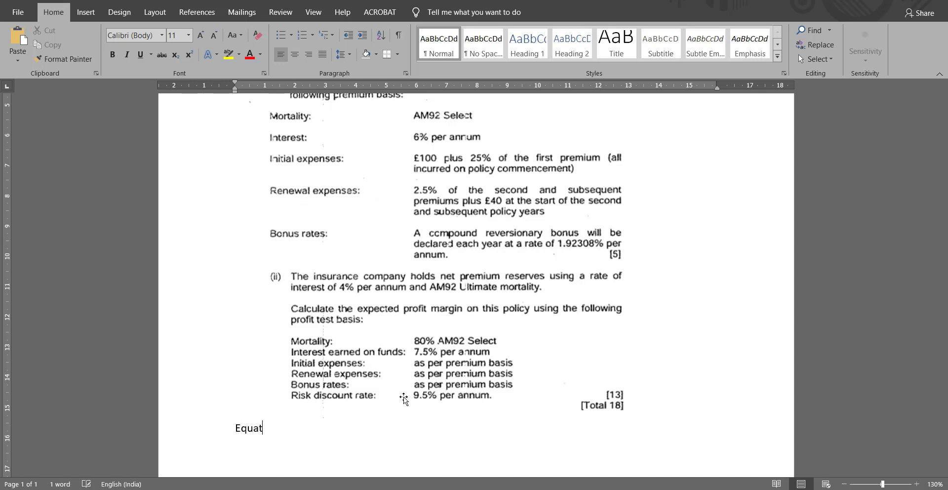
pyautogui.write('ing EO')
pyautogui.press('BackSpace')
pyautogui.write('PVs')
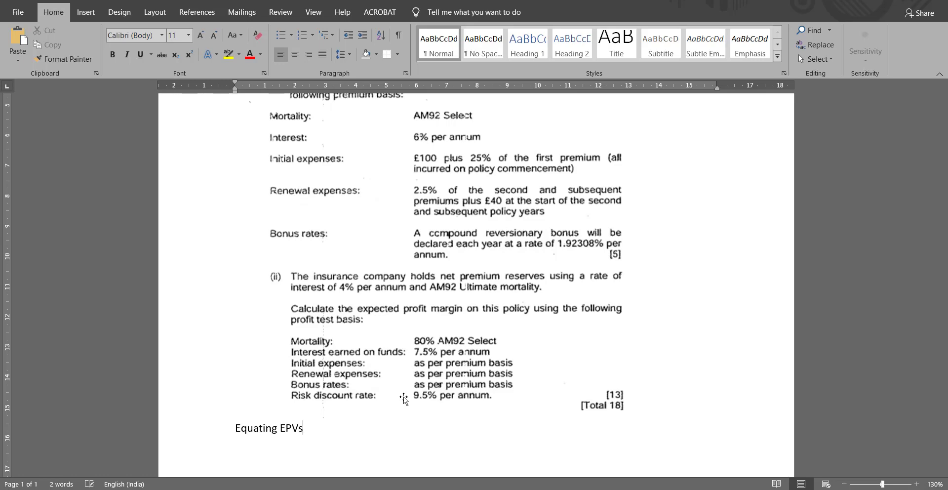
pyautogui.scroll(5, 404, 398)
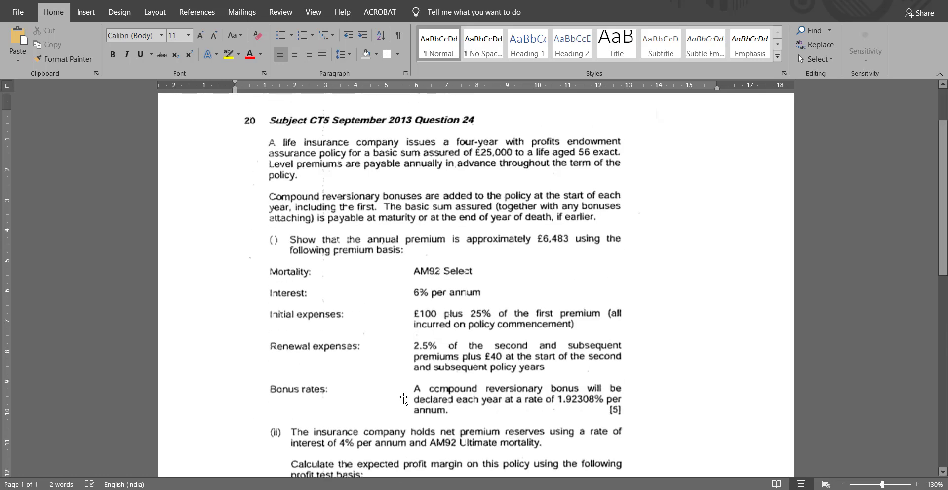
pyautogui.scroll(-4, 404, 398)
pyautogui.write('(i) Equating EPVs')
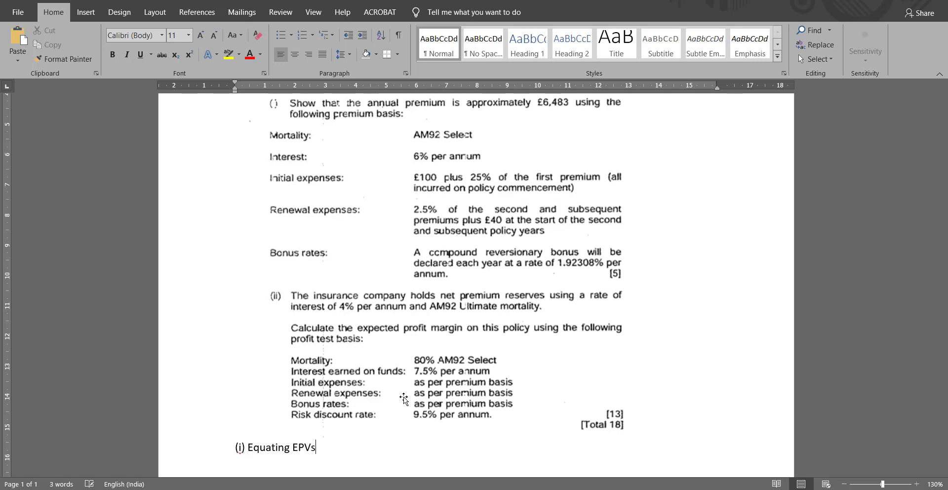
# - Review the policy details and the part (i) premium basis needed for the equation of value
pyautogui.scroll(4, 395, 423)
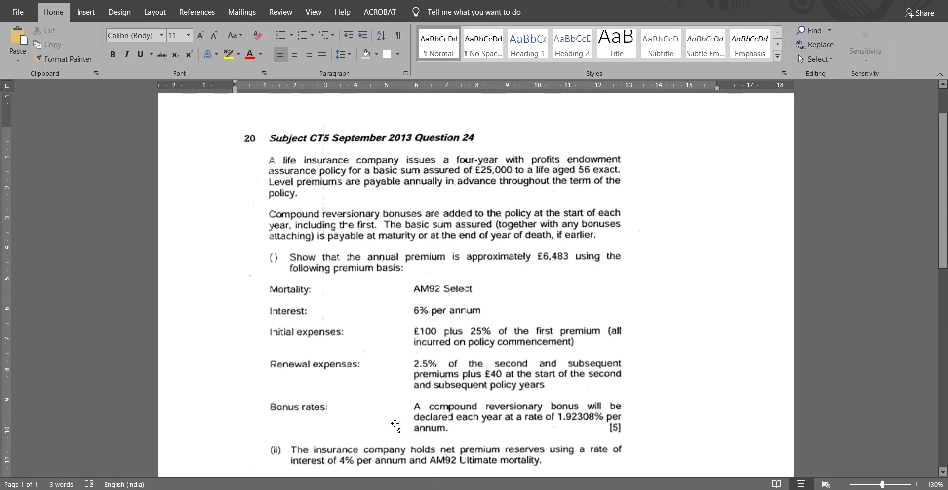
pyautogui.scroll(-5, 395, 423)
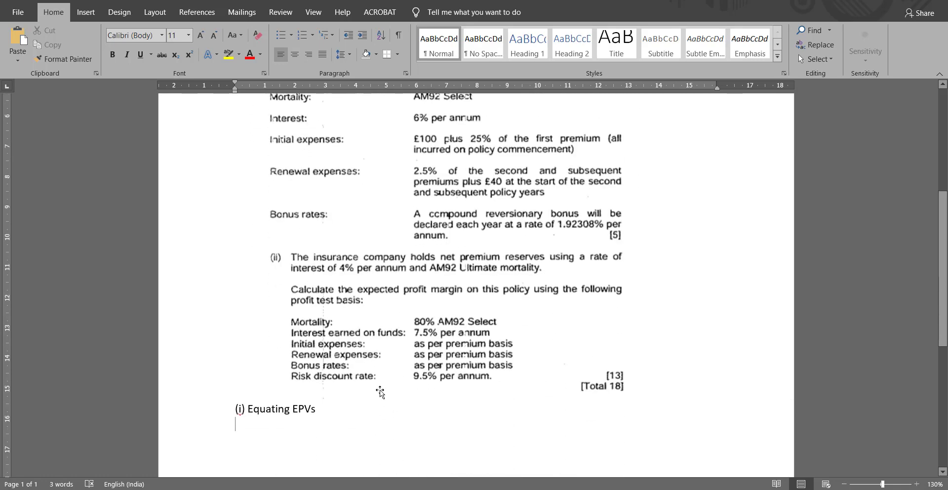
pyautogui.scroll(4, 403, 390)
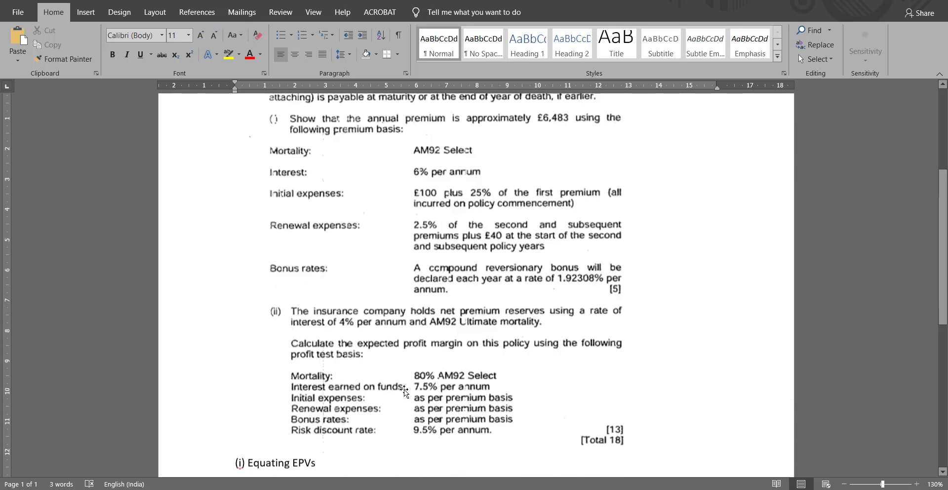
pyautogui.scroll(-3, 404, 389)
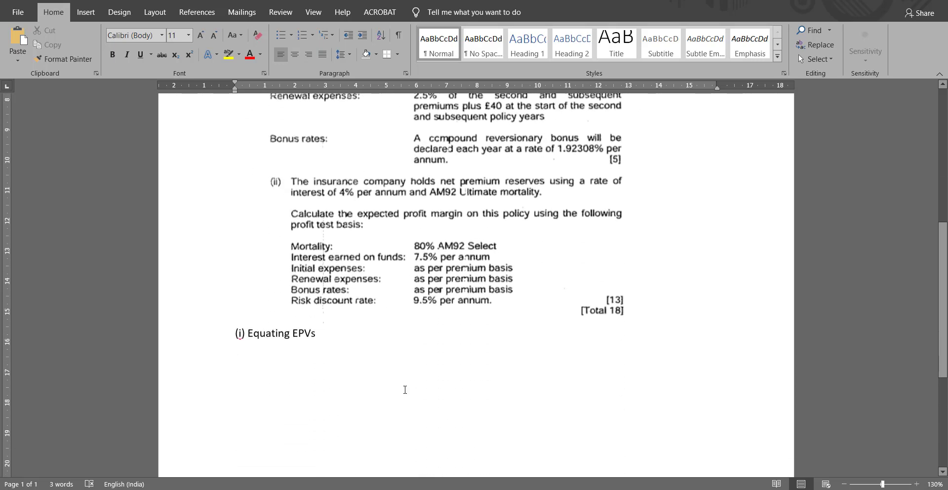
pyautogui.scroll(3, 404, 390)
pyautogui.scroll(-6, 405, 390)
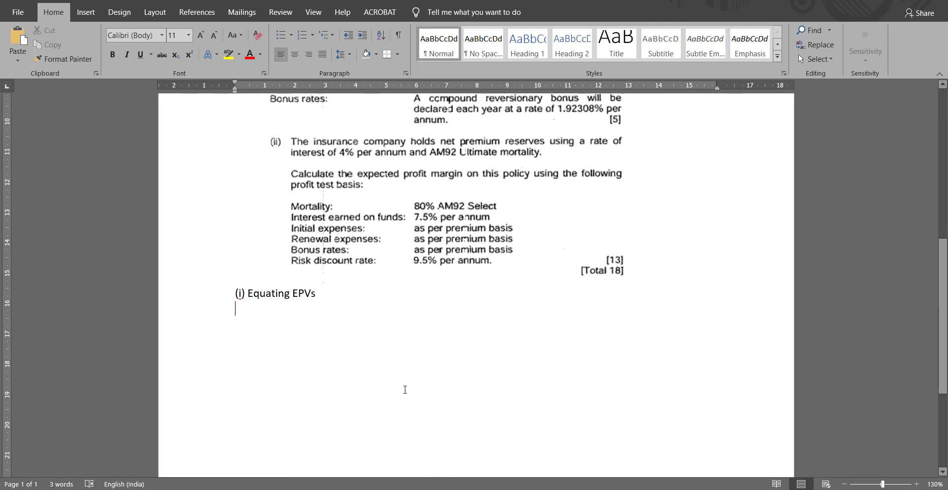
pyautogui.scroll(7, 405, 390)
pyautogui.scroll(-7, 405, 390)
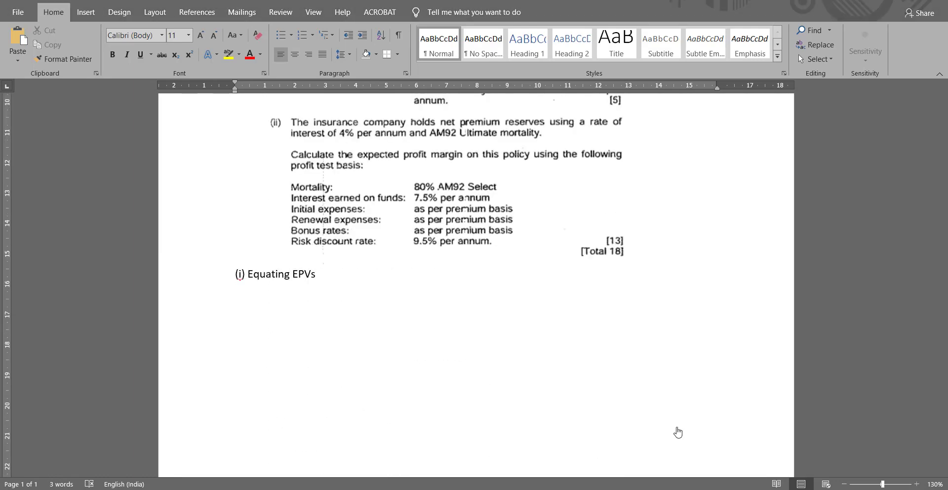
pyautogui.scroll(-2, 678, 432)
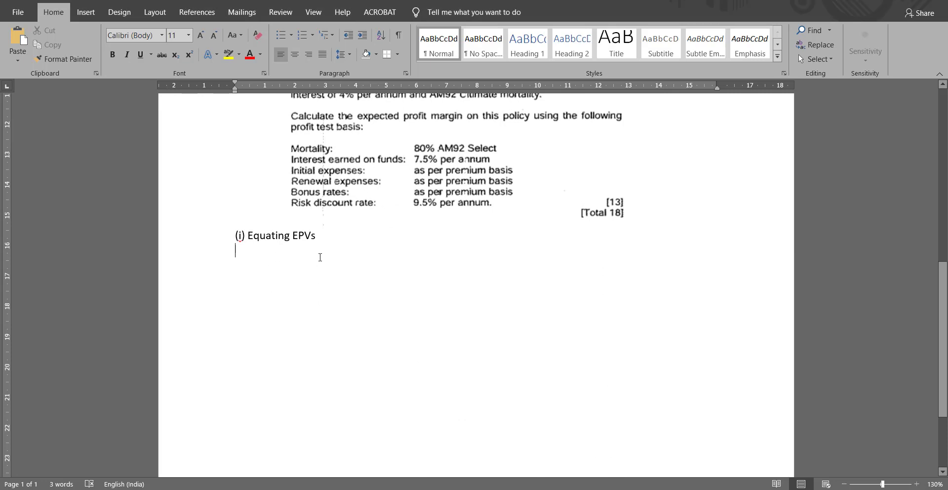
# - On the line below the heading, write the premium annuity term "P*a-due:[56]:<4>*" for the four-year policy
pyautogui.press('Return')
pyautogui.write('P*')
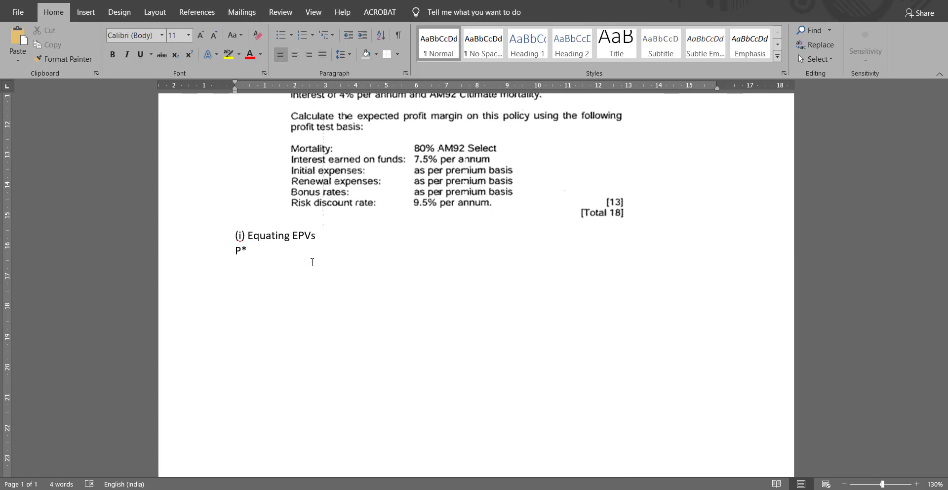
pyautogui.write('a-due:')
pyautogui.scroll(10, 312, 262)
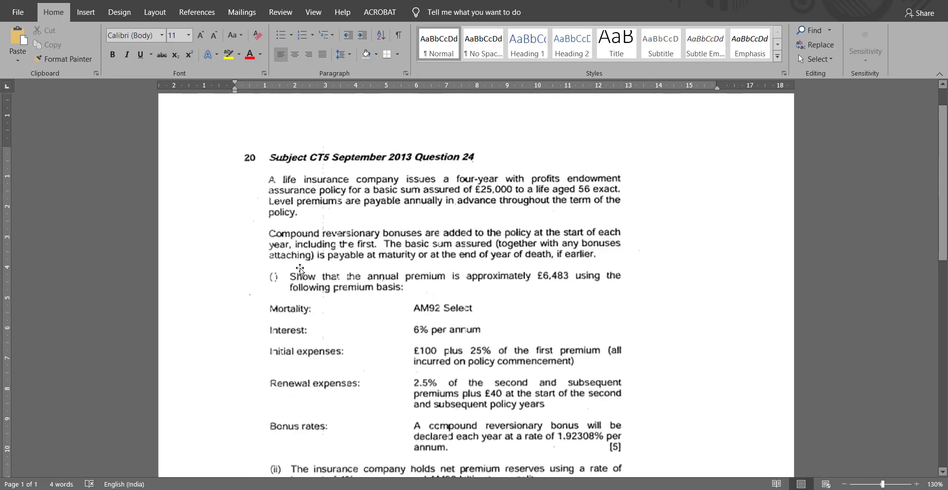
pyautogui.scroll(-6, 300, 269)
pyautogui.scroll(1, 300, 269)
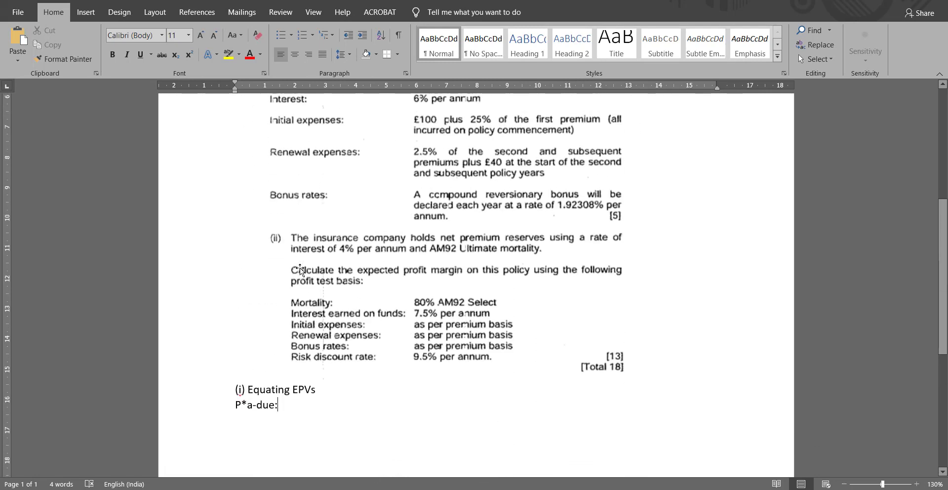
pyautogui.write('[56')
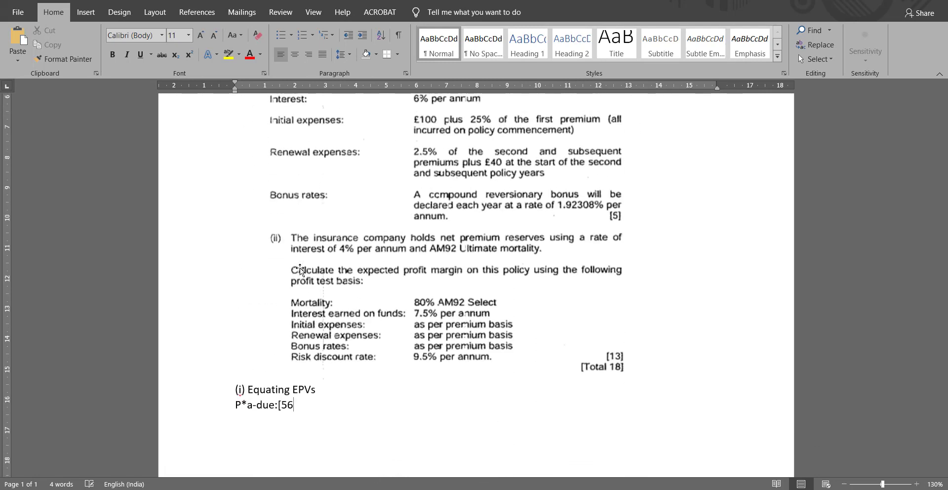
pyautogui.write(']:<')
pyautogui.scroll(1, 300, 270)
pyautogui.scroll(-1, 300, 270)
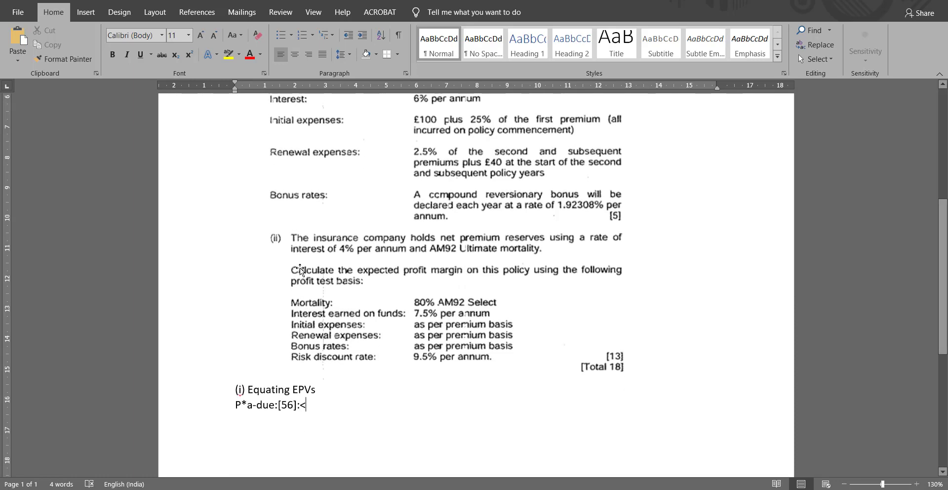
pyautogui.write('4>')
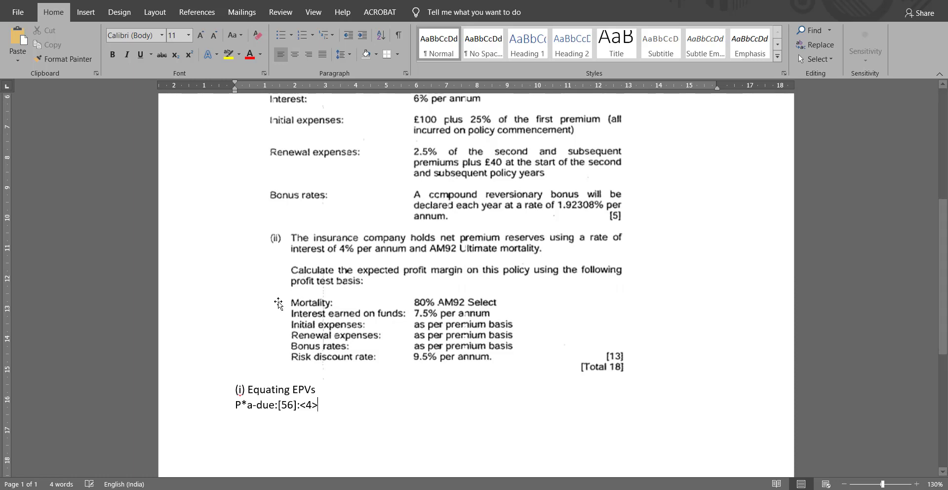
pyautogui.write('*')
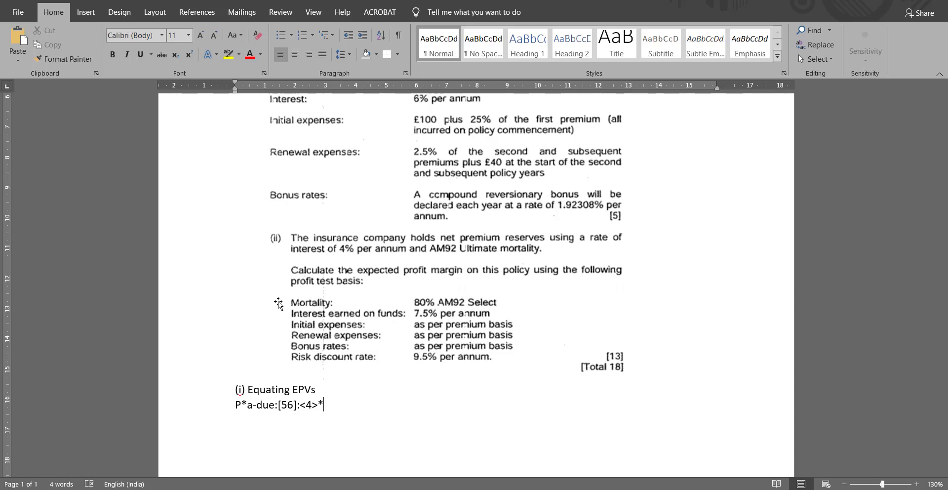
# - Check the initial and renewal expense terms in the question to work out the premium factor
pyautogui.scroll(3, 278, 303)
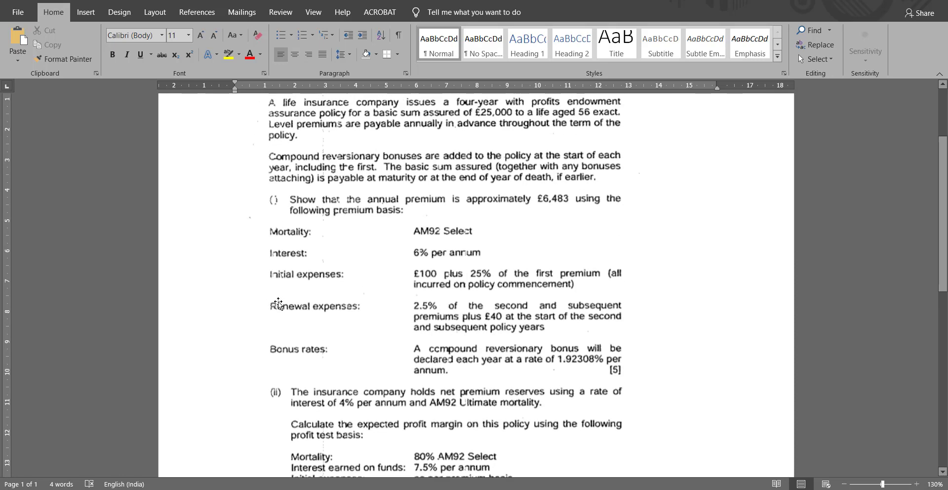
pyautogui.scroll(1, 278, 303)
pyautogui.scroll(-3, 278, 303)
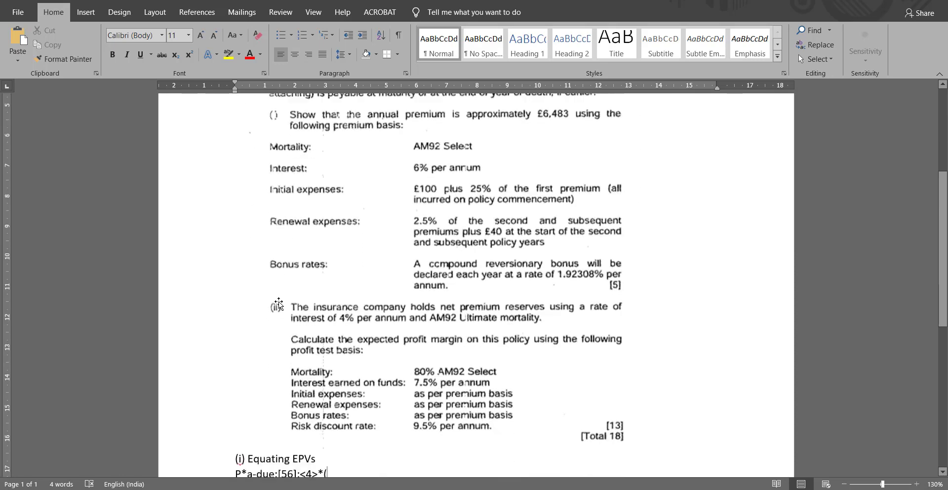
pyautogui.scroll(-1, 279, 304)
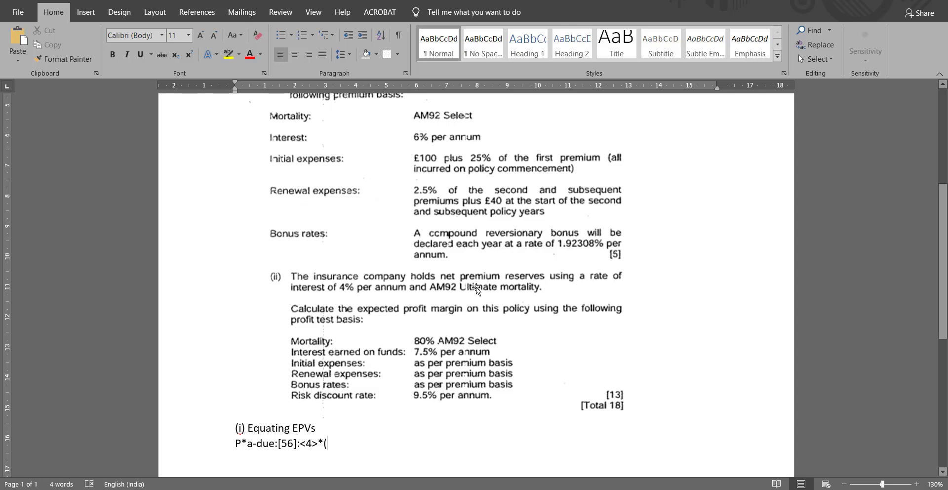
pyautogui.scroll(4, 477, 289)
pyautogui.scroll(-3, 476, 289)
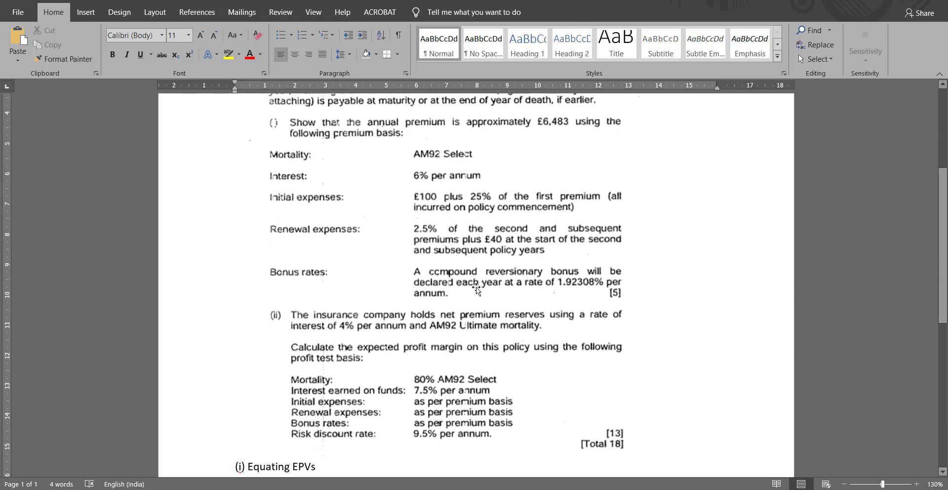
pyautogui.scroll(3, 477, 289)
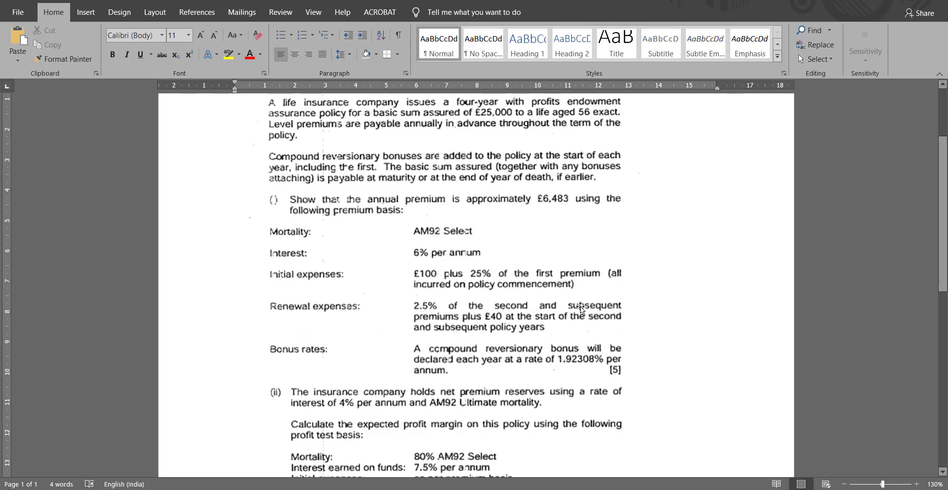
pyautogui.scroll(-3, 580, 309)
pyautogui.scroll(-3, 581, 308)
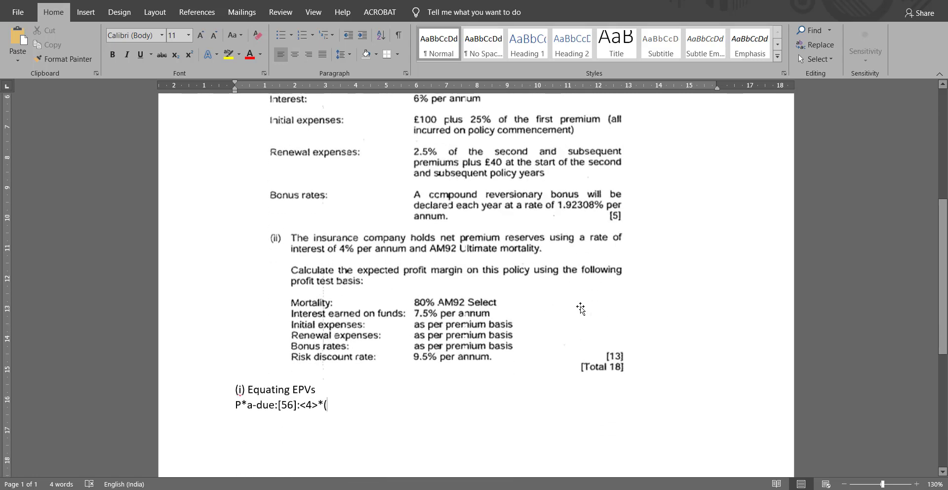
# - Complete the premium side of the equation with the factor "(0.0975)" followed by an equals sign
pyautogui.write('0.')
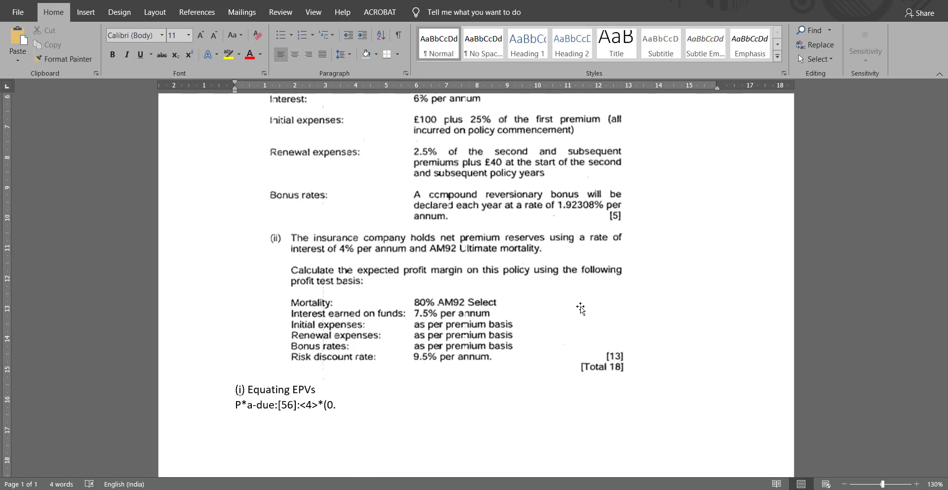
pyautogui.write('095')
pyautogui.press('BackSpace')
pyautogui.write('75)')
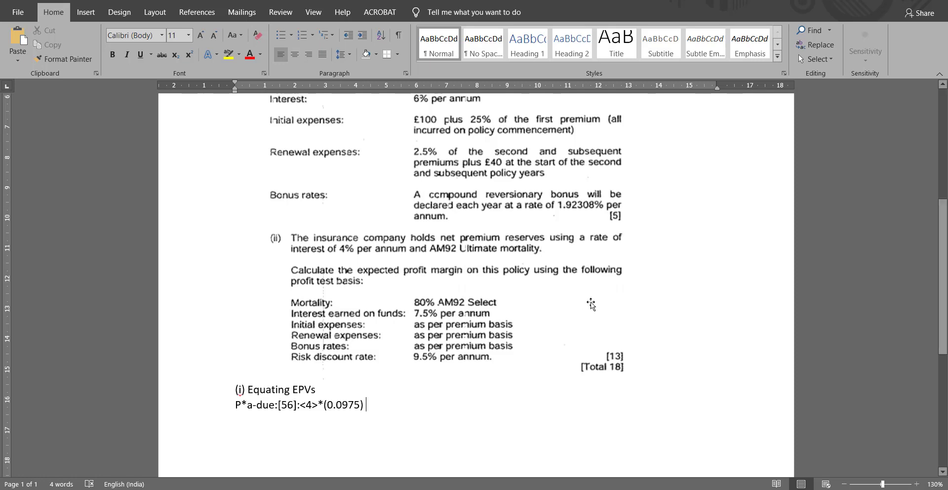
pyautogui.press('BackSpace')
pyautogui.write('=')
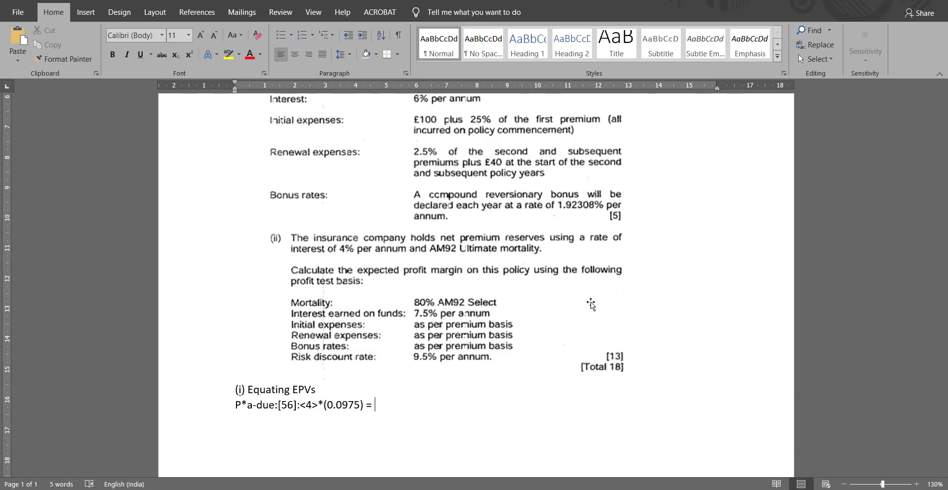
pyautogui.scroll(6, 535, 296)
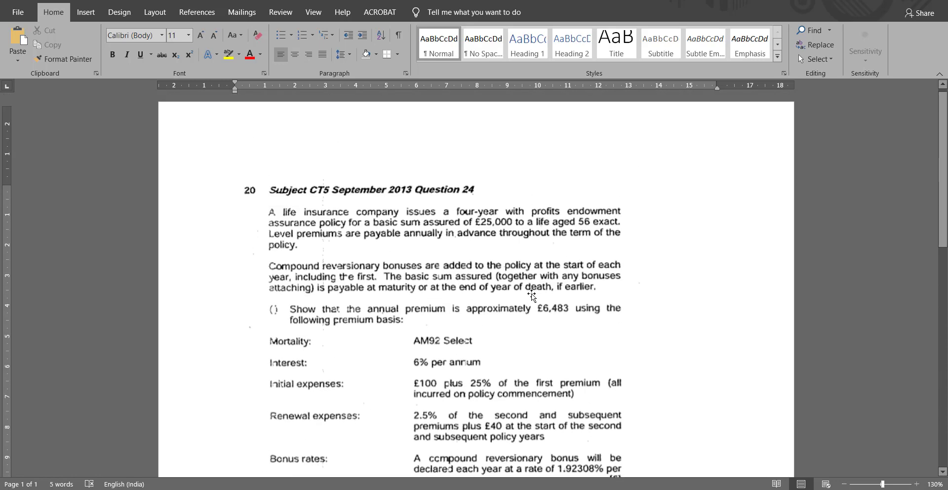
pyautogui.scroll(-8, 532, 296)
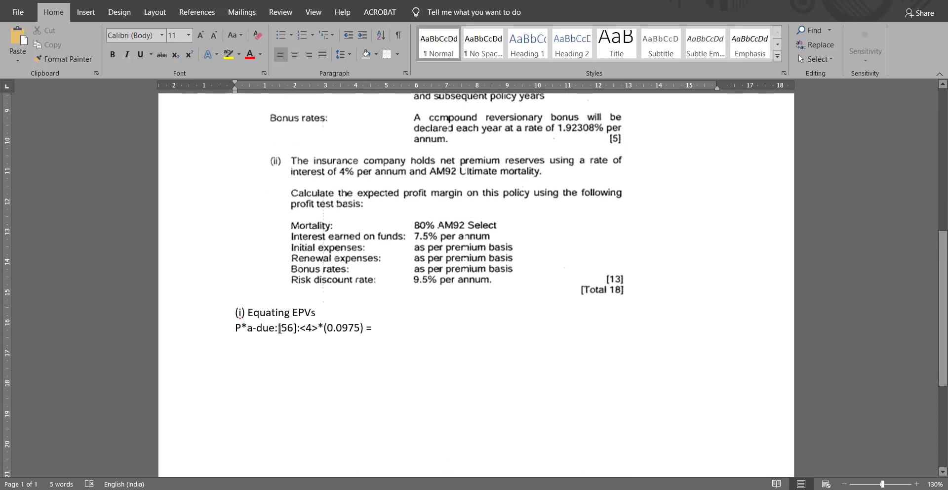
# - Insert the interest rate "@6%" right after "a-due" in the premium annuity term
pyautogui.click(274, 331)
pyautogui.write('@6%')
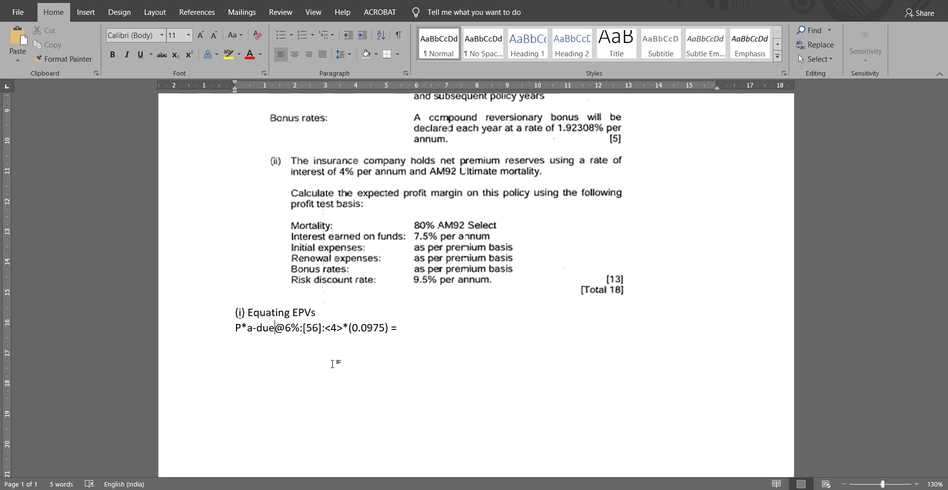
pyautogui.press('Left')
pyautogui.press('Left')
pyautogui.press('Right')
# - Begin the other side of the equation with the endowment assurance benefit term "25000*(EA):[56]:<4>", based on the question's policy details
pyautogui.scroll(10, 332, 364)
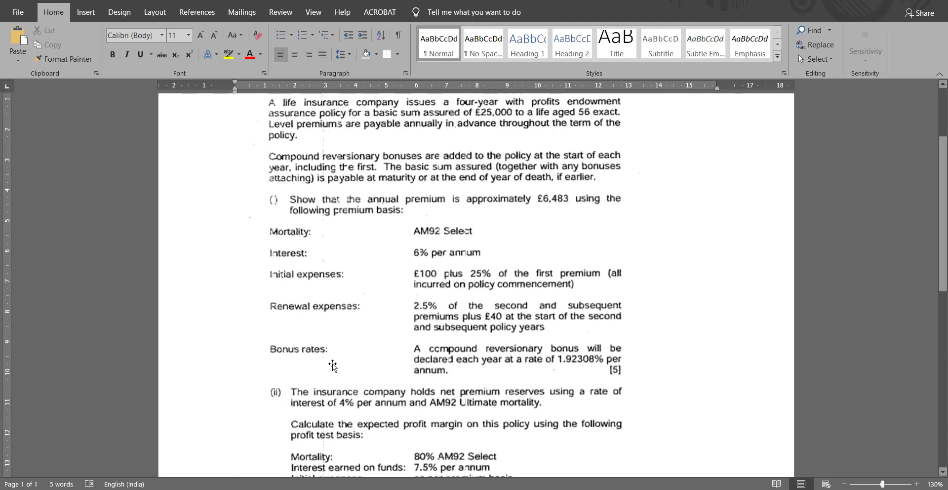
pyautogui.scroll(-7, 332, 365)
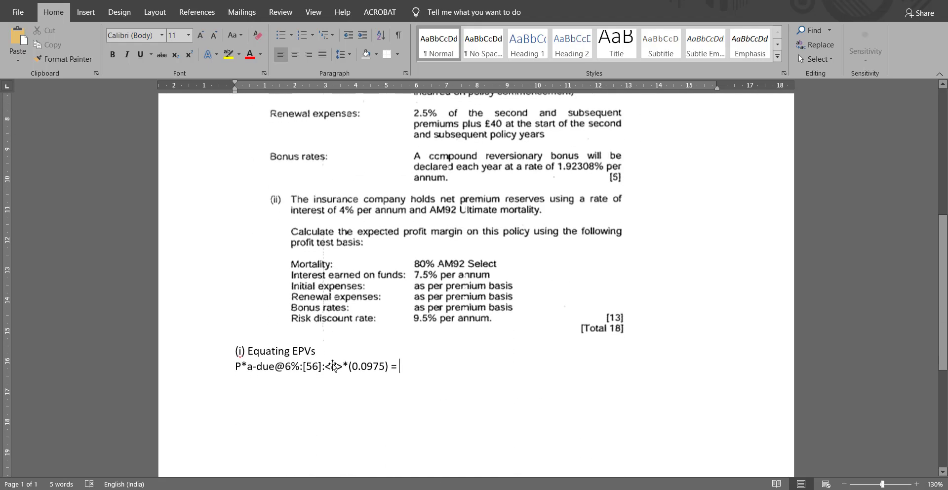
pyautogui.scroll(4, 332, 365)
pyautogui.scroll(1, 332, 365)
pyautogui.scroll(-5, 447, 298)
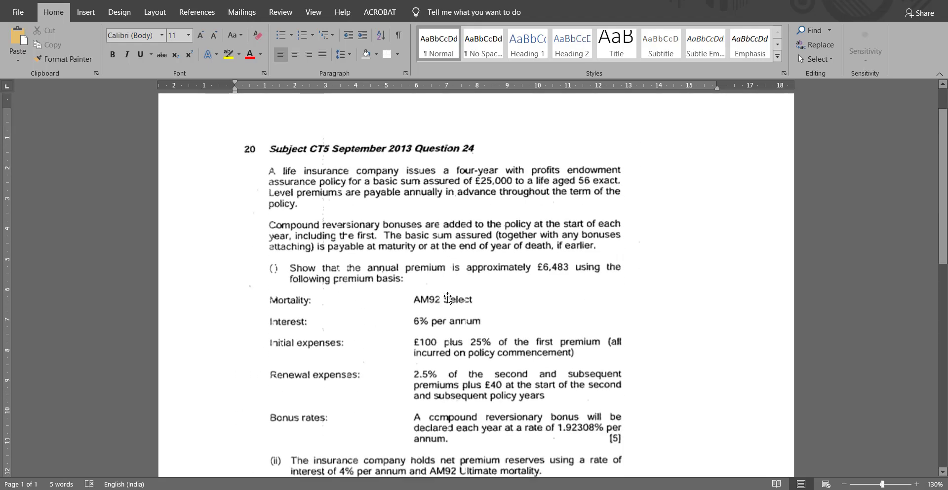
pyautogui.scroll(-2, 447, 297)
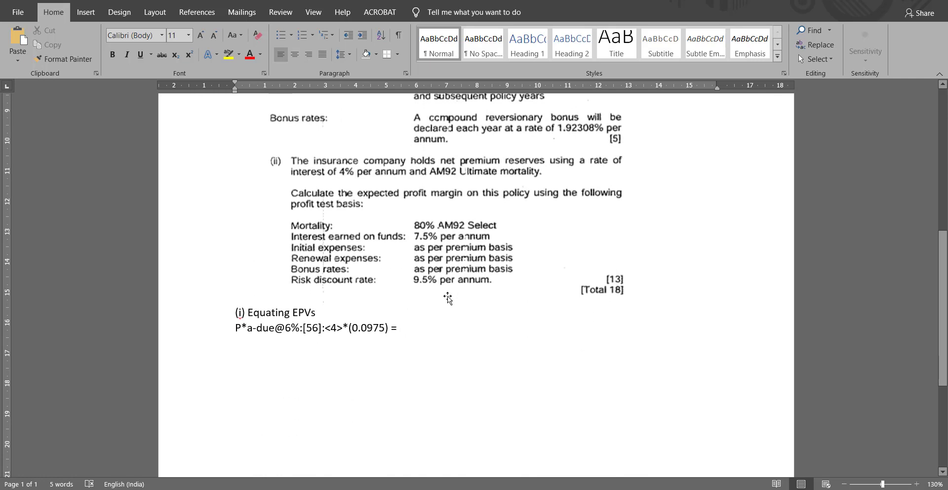
pyautogui.write('25000')
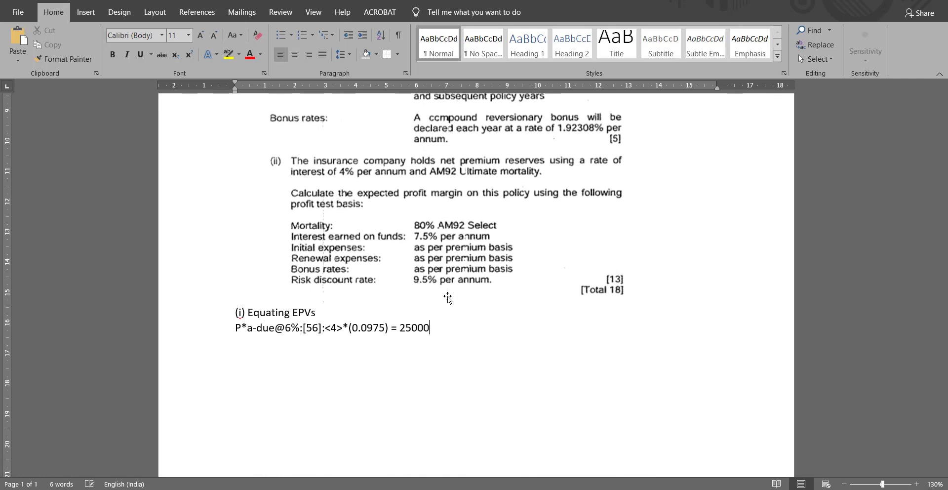
pyautogui.write('*(EA):')
pyautogui.write('[56]:<4>')
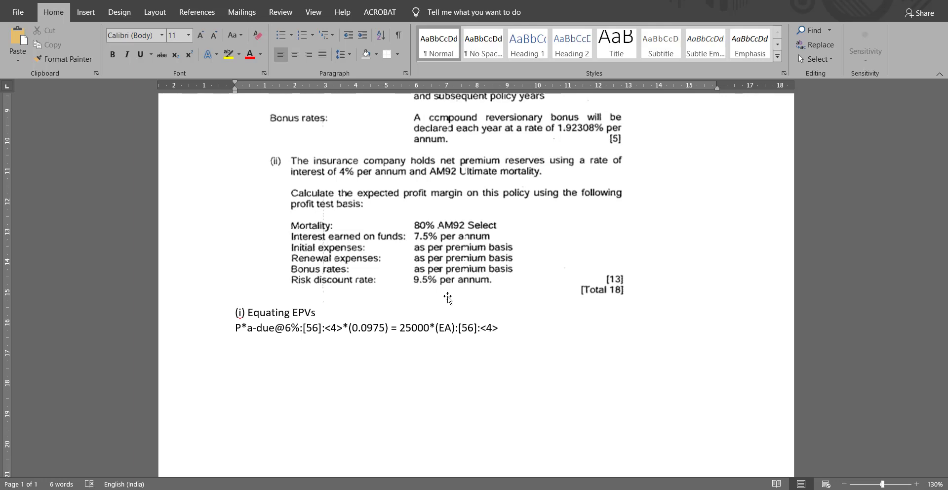
# - Insert the interest rate "@4%" right after "(EA)" in the benefit term
pyautogui.scroll(4, 447, 298)
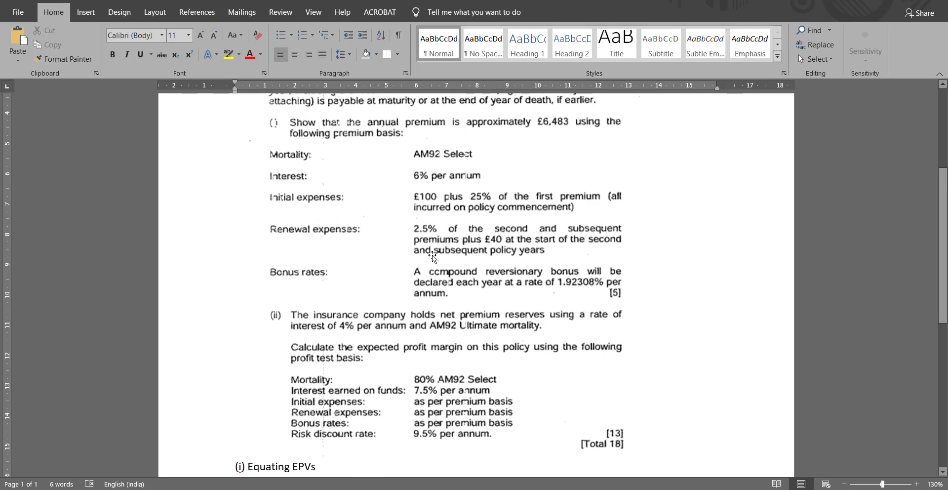
pyautogui.scroll(-4, 432, 256)
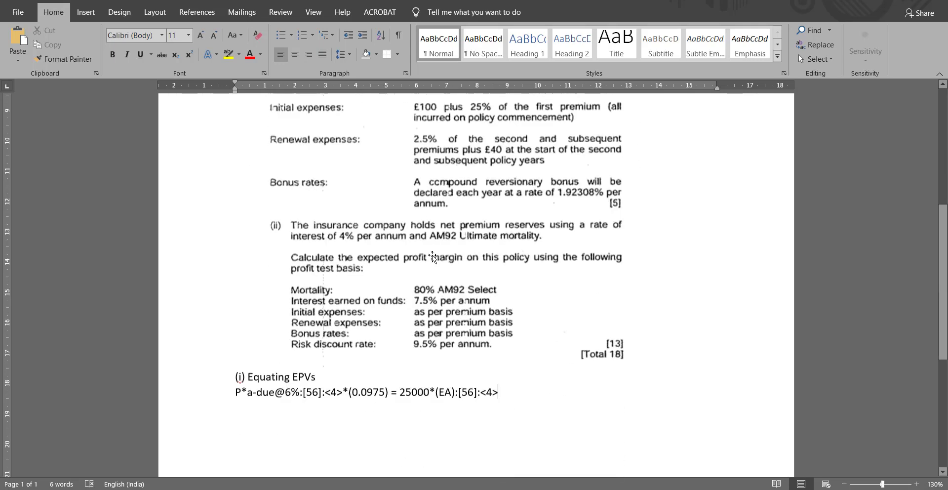
pyautogui.click(455, 328)
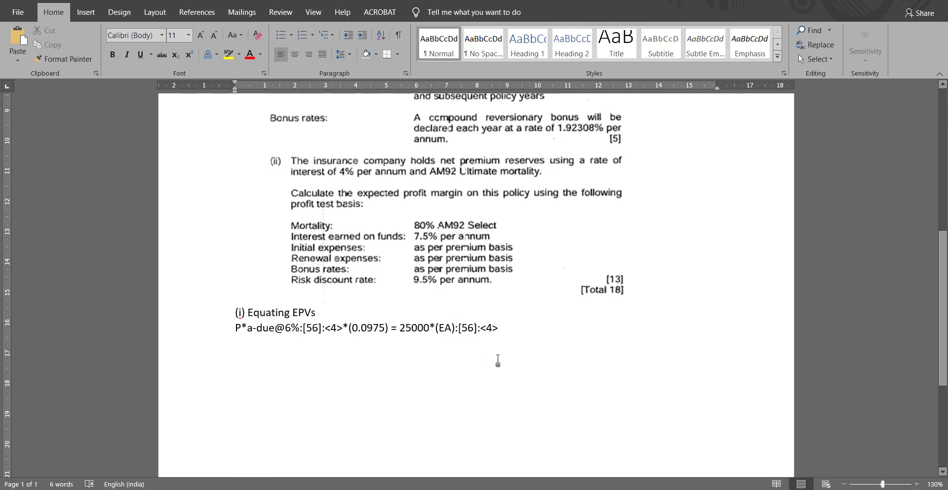
pyautogui.write('@4')
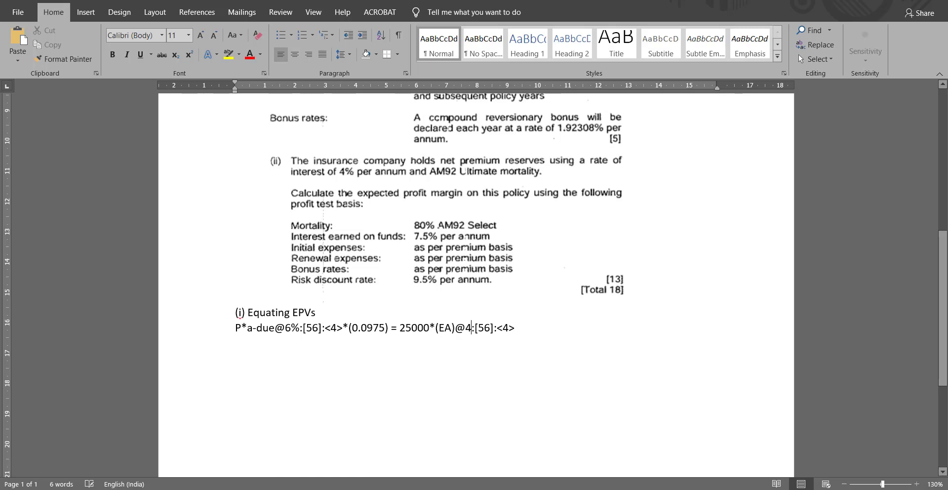
pyautogui.write('%')
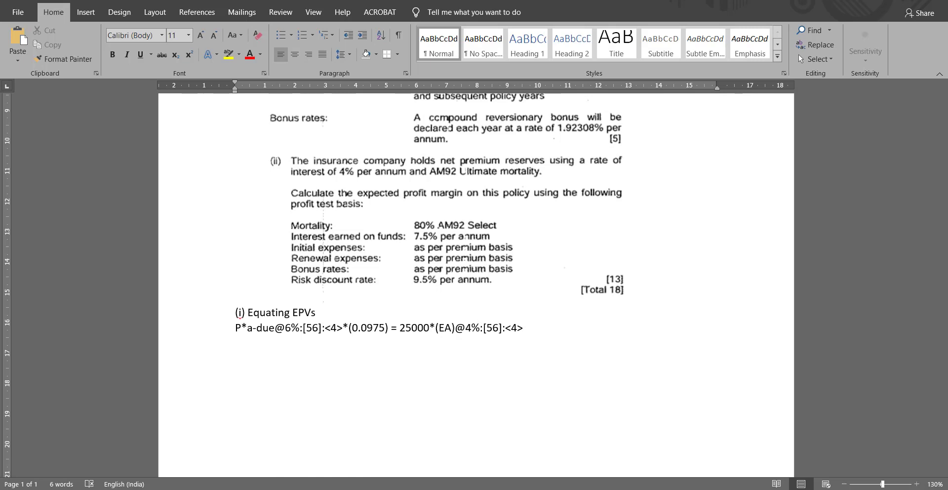
pyautogui.write(':[56]:<4>')
# - Add the extra initial premium expense "+ .225*P" after the benefit term, using the question's initial and renewal expense rates
pyautogui.write('+')
pyautogui.scroll(8, 512, 353)
pyautogui.scroll(-5, 512, 353)
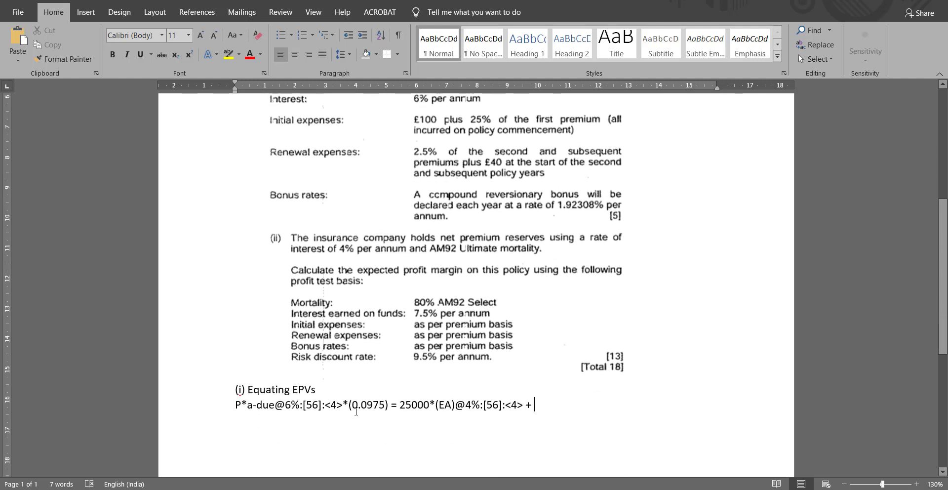
pyautogui.scroll(3, 505, 409)
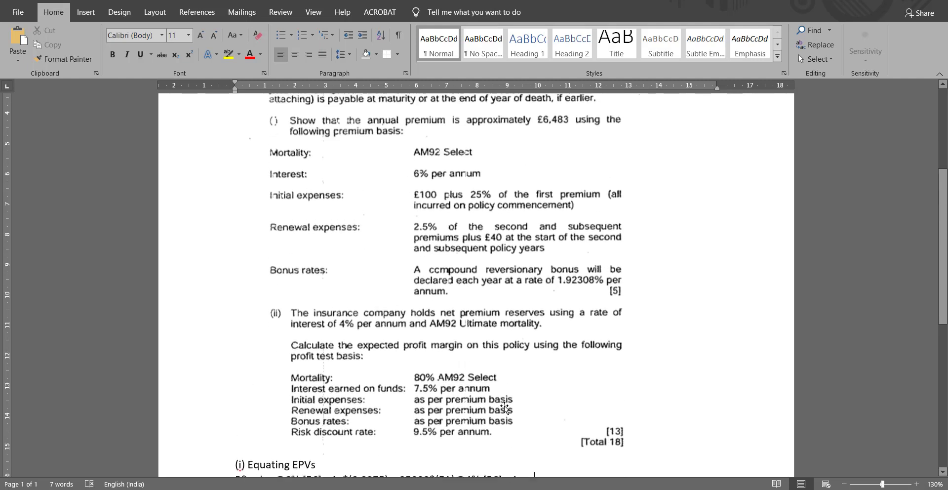
pyautogui.scroll(-3, 506, 408)
pyautogui.scroll(2, 505, 409)
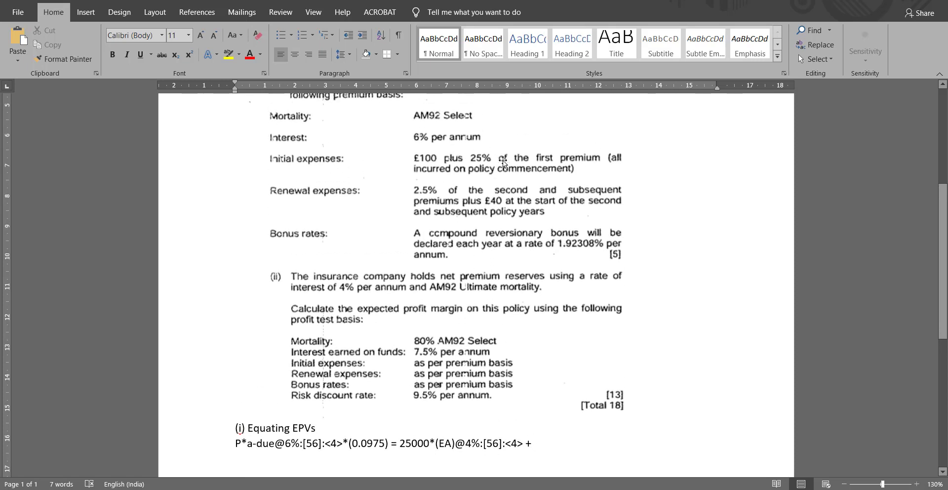
pyautogui.scroll(-2, 567, 247)
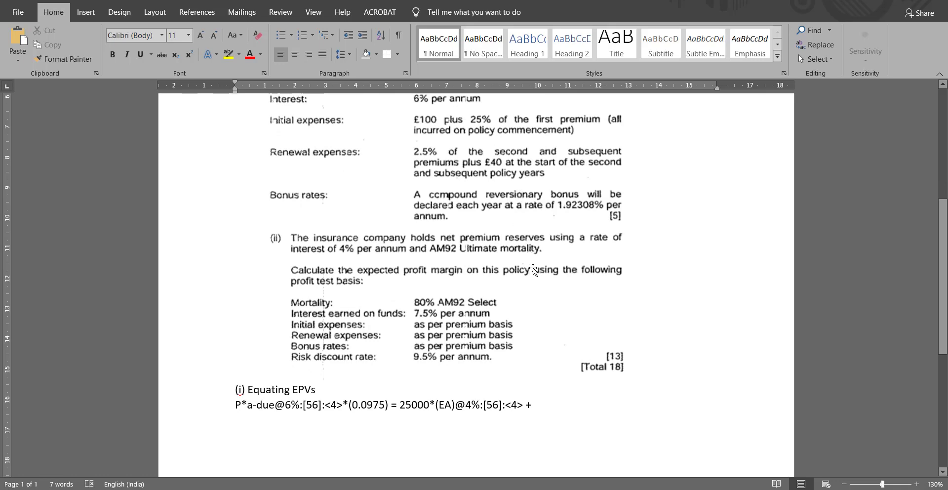
pyautogui.scroll(-2, 533, 271)
pyautogui.scroll(2, 502, 217)
pyautogui.scroll(-1, 531, 255)
pyautogui.write('.22')
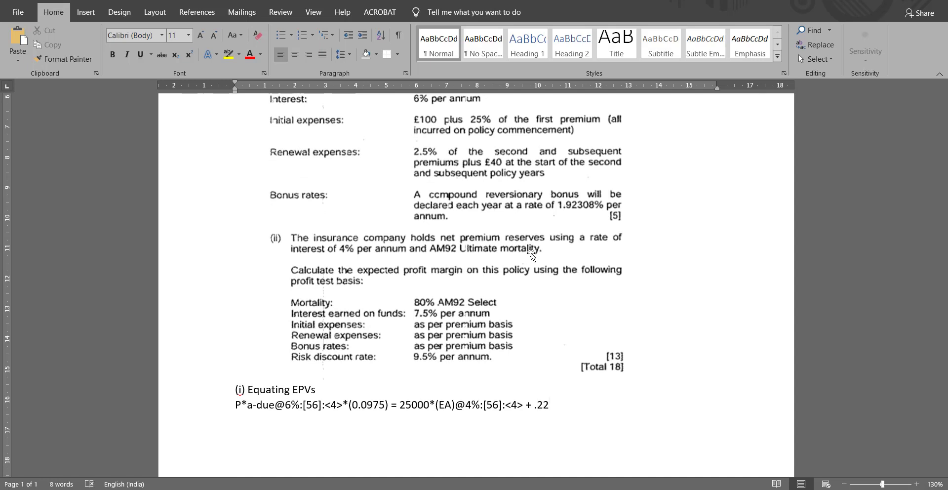
pyautogui.write('5')
pyautogui.write('*')
pyautogui.write('P')
# - Append the fixed expense terms "+ 60+ 40*" to the end of the equation
pyautogui.write('+')
pyautogui.write('100')
pyautogui.write('+')
pyautogui.press('Left')
pyautogui.press('BackSpace')
pyautogui.press('BackSpace')
pyautogui.write('60+ 40')
pyautogui.press('Left')
pyautogui.press('Left')
pyautogui.press('Left')
pyautogui.press('Right')
pyautogui.press('Right')
pyautogui.press('Right')
pyautogui.write('*')
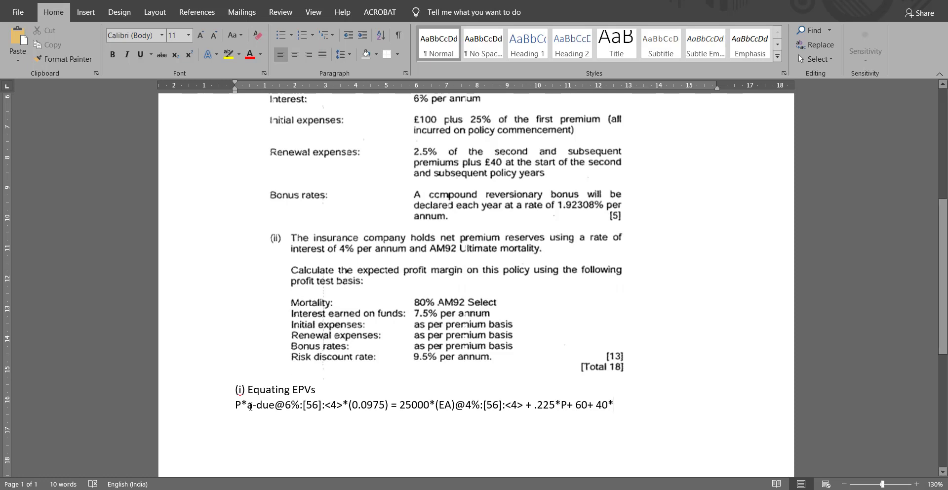
# - Copy the annuity term "a-due@6%:[56]:<4>" from the premium side to the end of the equation, after "40*"
pyautogui.moveTo(247, 406); pyautogui.dragTo(344, 403)
pyautogui.hotkey('ctrl', 'c')
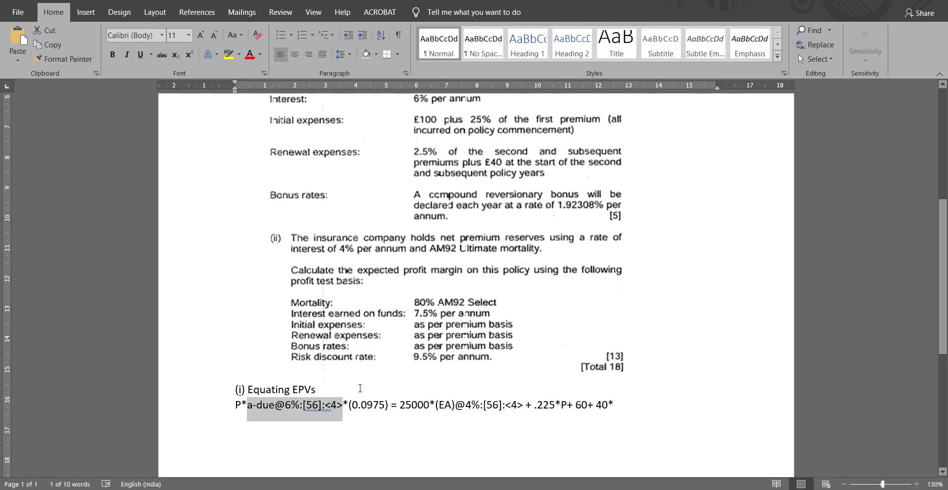
pyautogui.click(637, 416)
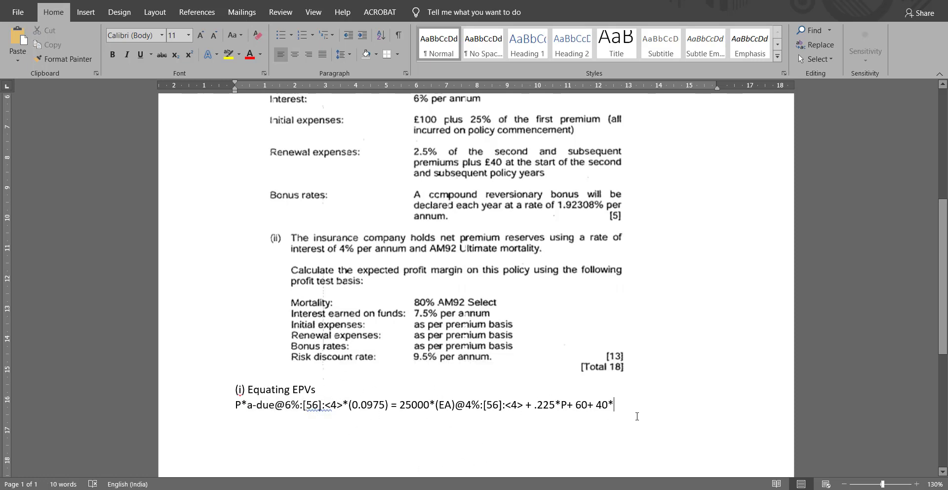
pyautogui.hotkey('ctrl', 'v')
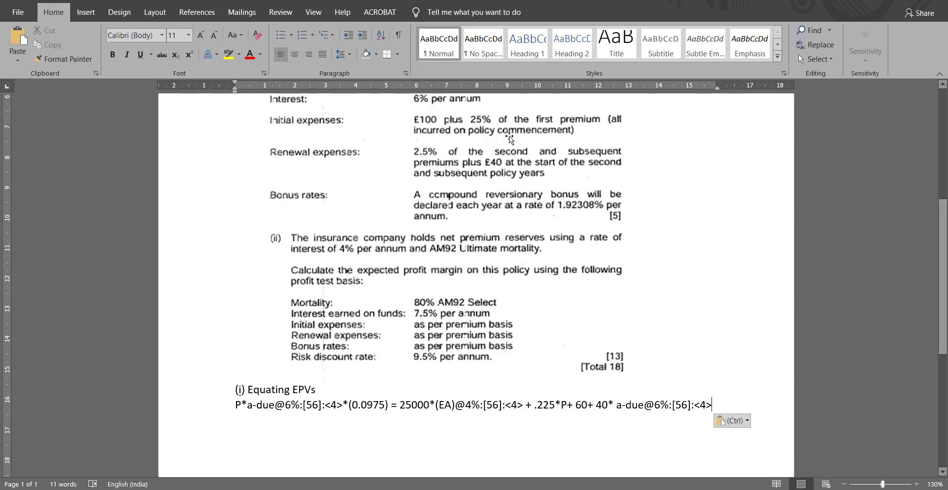
# - Check the equation against the premium basis and start an arrow-bulleted line below it with "P ="
pyautogui.scroll(1, 457, 174)
pyautogui.scroll(-1, 457, 174)
pyautogui.scroll(1, 489, 333)
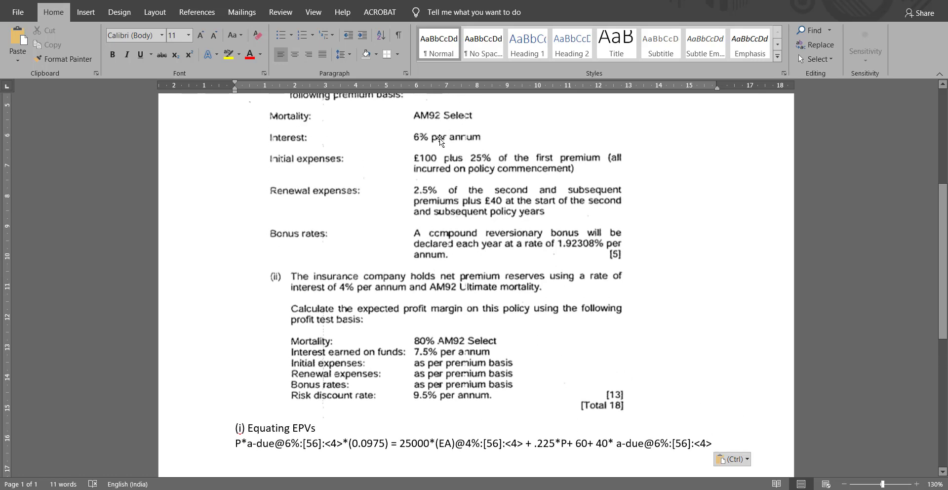
pyautogui.scroll(2, 439, 140)
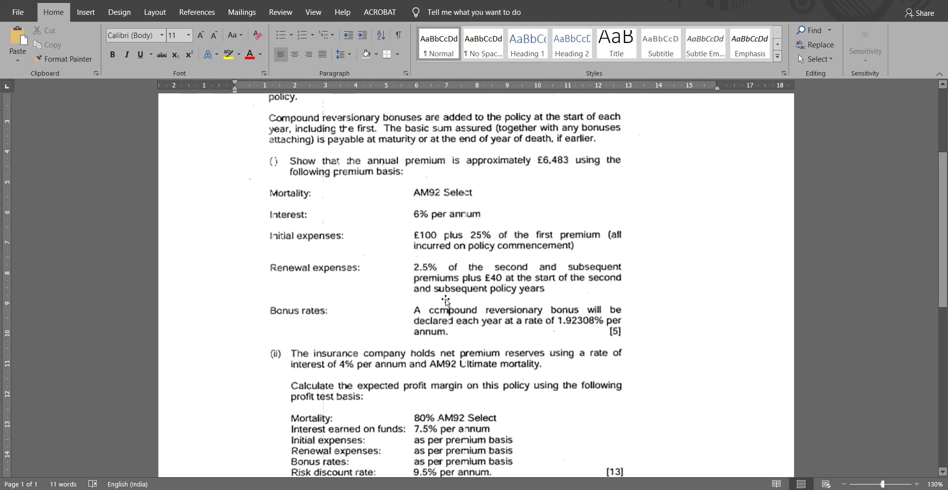
pyautogui.scroll(-5, 356, 178)
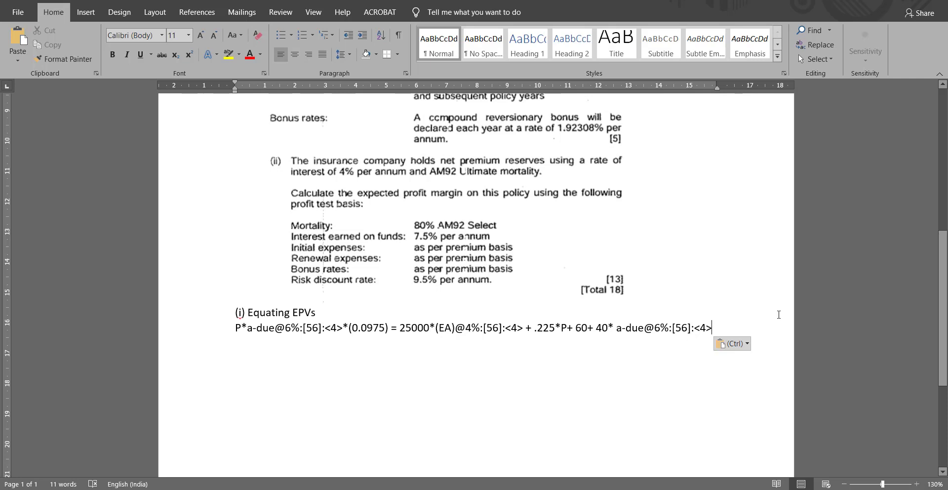
pyautogui.press('Return')
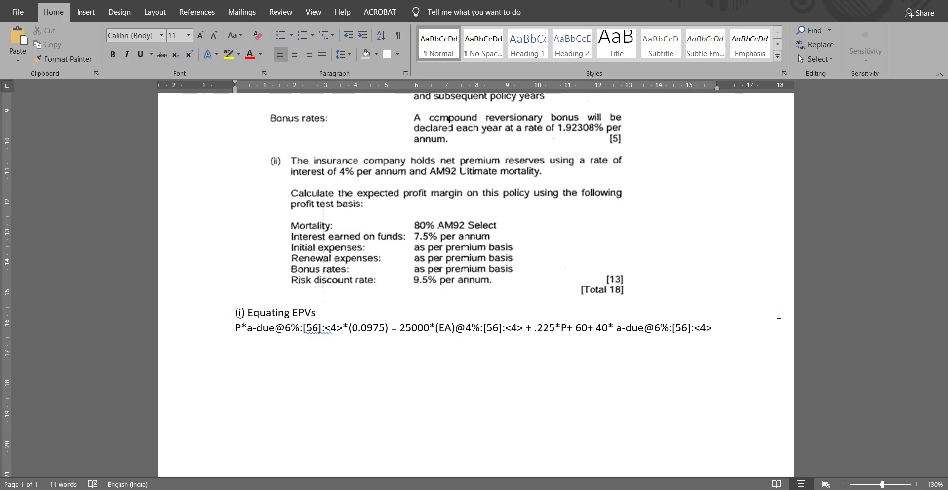
pyautogui.write('+.')
pyautogui.press('BackSpace')
pyautogui.press('BackSpace')
pyautogui.press('BackSpace')
pyautogui.write('=')
pyautogui.press('BackSpace')
pyautogui.press('Down')
pyautogui.write('=> ')
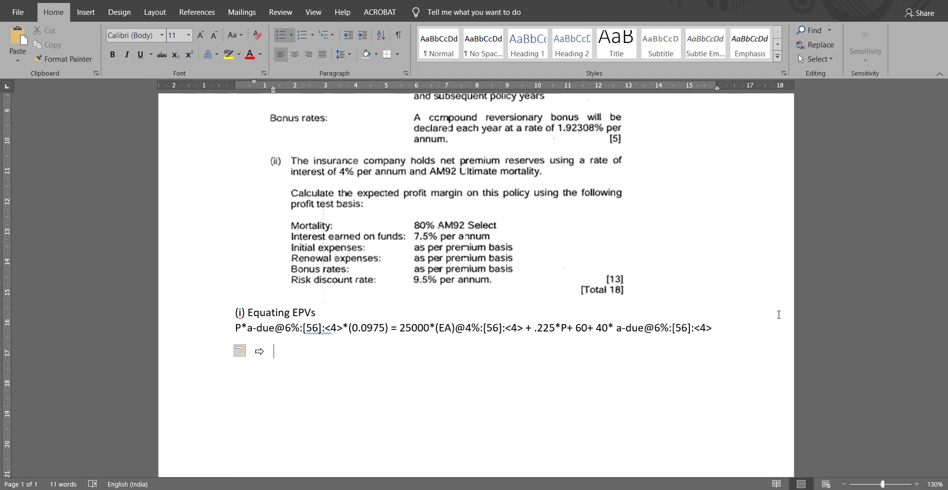
pyautogui.write('P =')
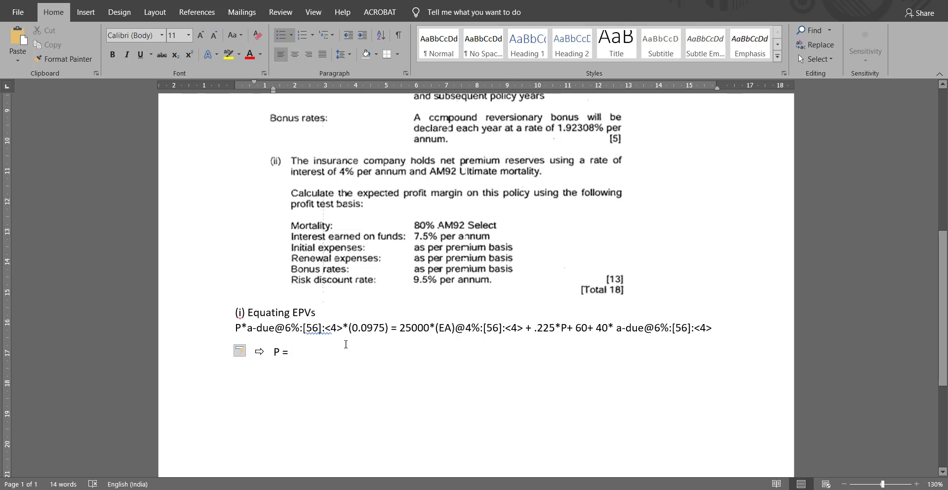
# - Switch to Excel, create a blank workbook and place its window, reduced in size, over the Word document
pyautogui.press('super')
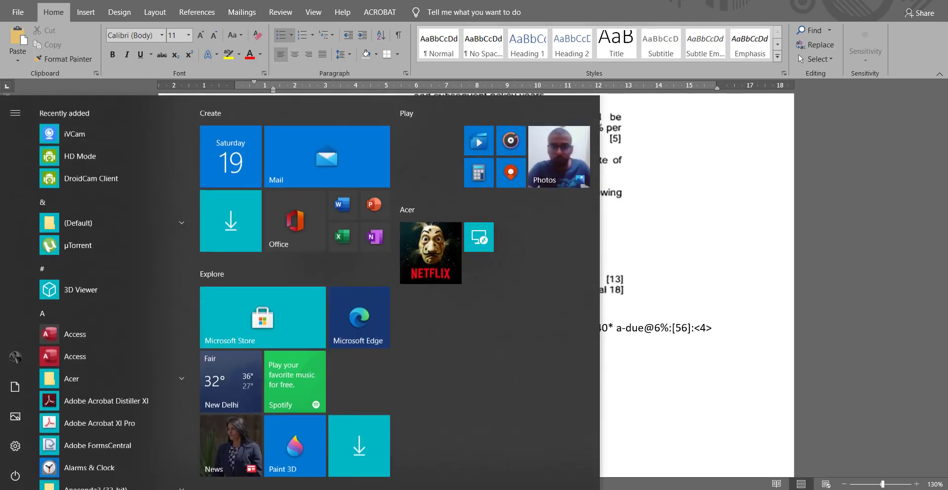
pyautogui.press('Escape')
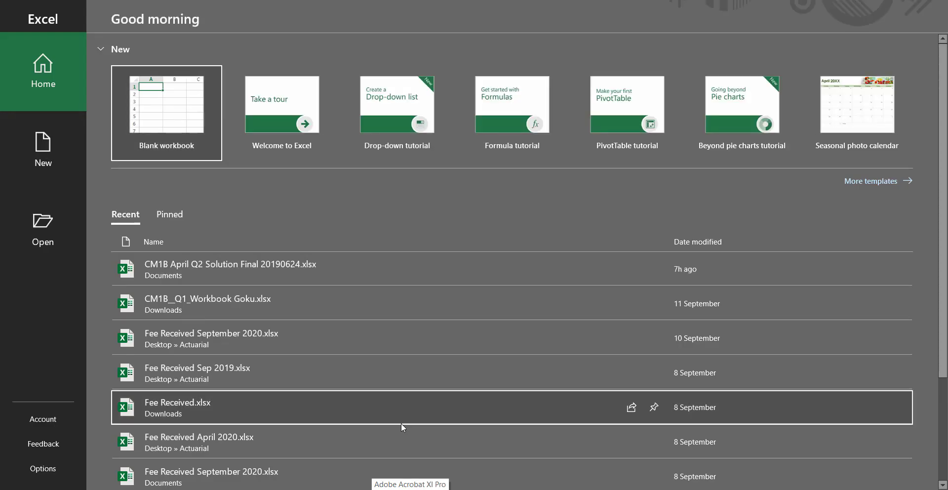
pyautogui.click(157, 121)
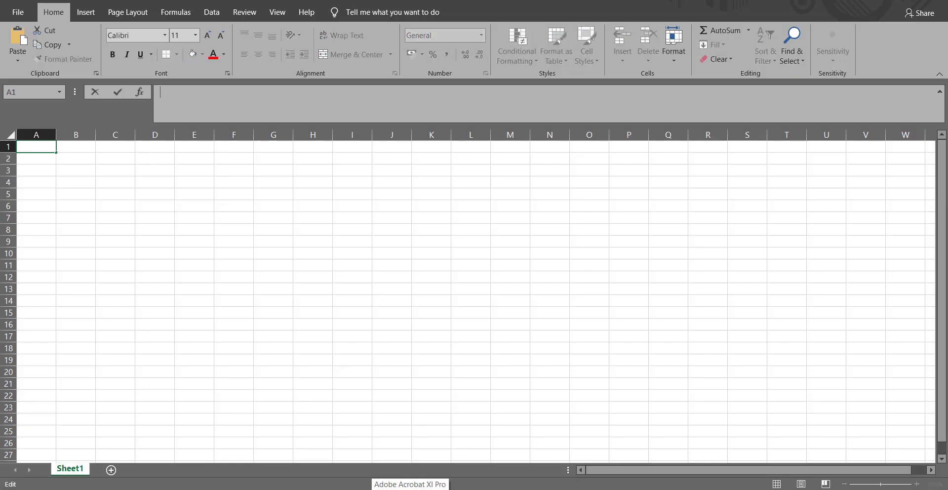
pyautogui.press('super+Down')
pyautogui.moveTo(483, 97); pyautogui.dragTo(599, 78)
pyautogui.press('super')
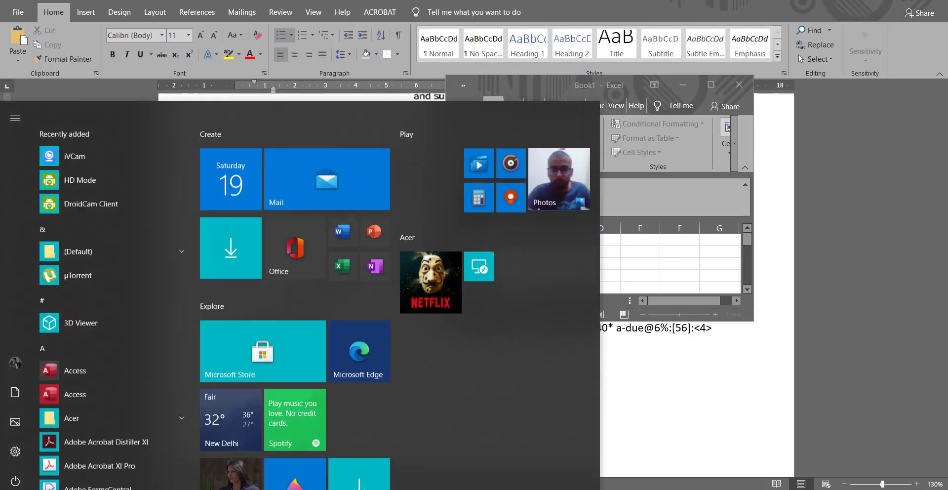
pyautogui.press('Escape')
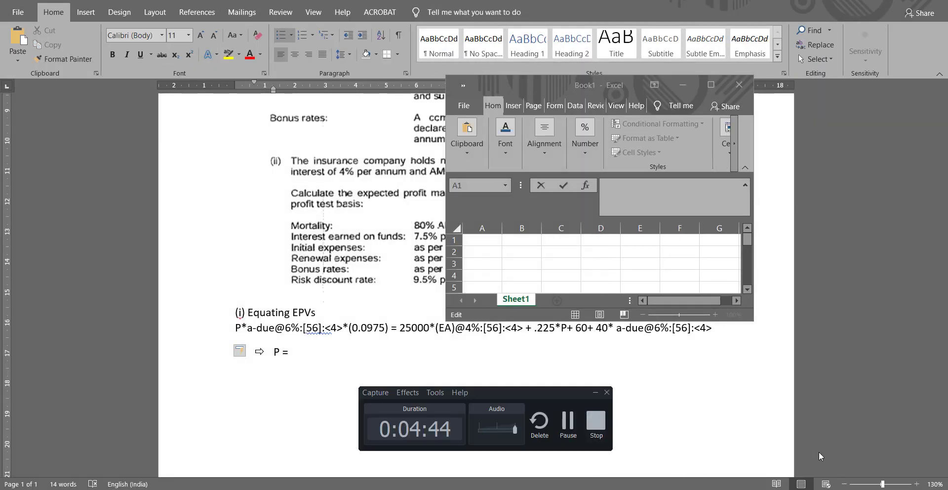
# - Return to the Word document and highlight the premium side, followed by the "25000*(EA)@4%:[56]:<4>" term of the equation
pyautogui.click(279, 371)
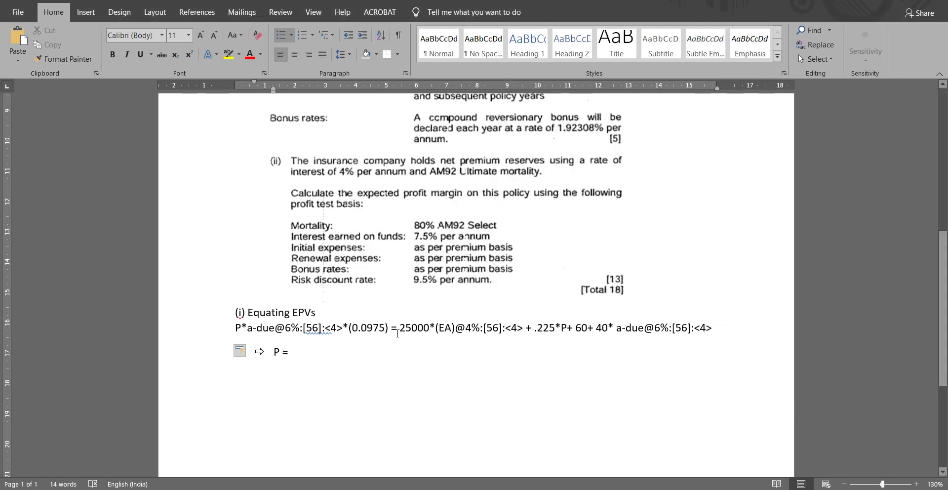
pyautogui.moveTo(398, 329); pyautogui.dragTo(235, 328)
pyautogui.click(437, 328)
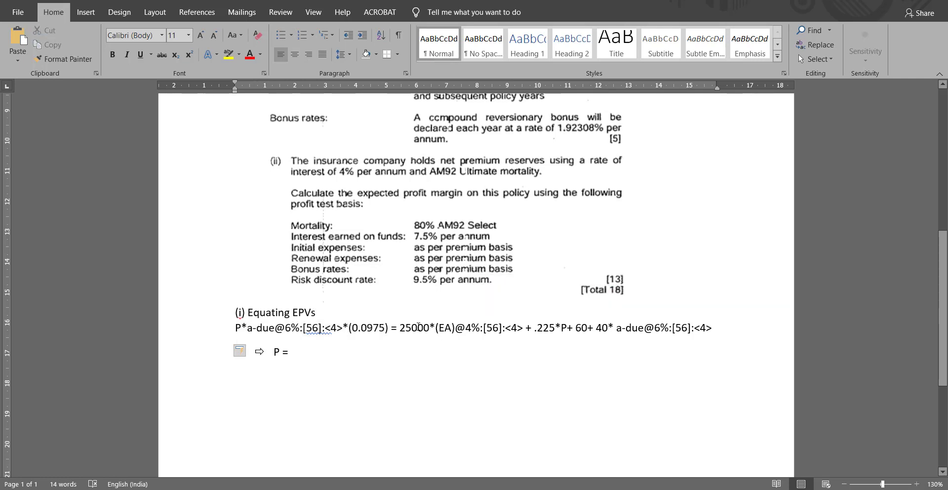
pyautogui.moveTo(400, 328); pyautogui.dragTo(526, 328)
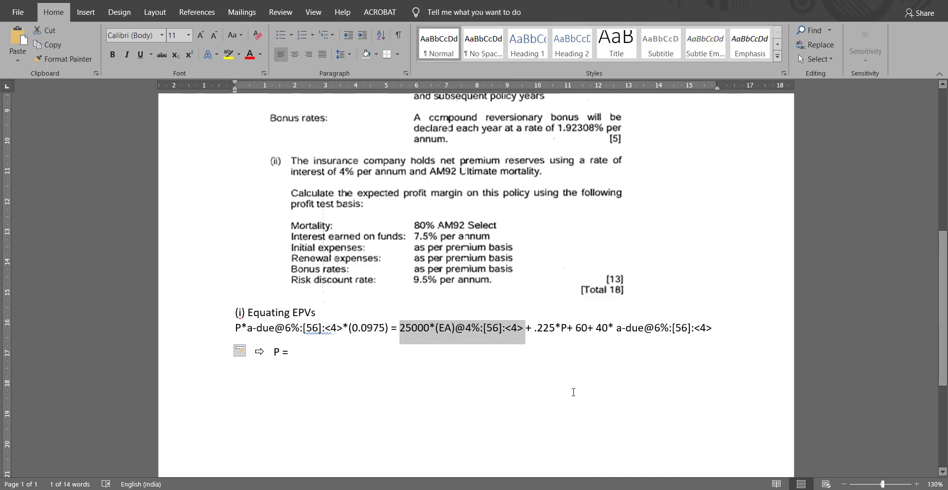
# - Copy the highlighted benefit term "25000*(EA)@4%:[56]:<4>" onto the line below, after "P ="
pyautogui.hotkey('ctrl', 'c')
pyautogui.click(404, 351)
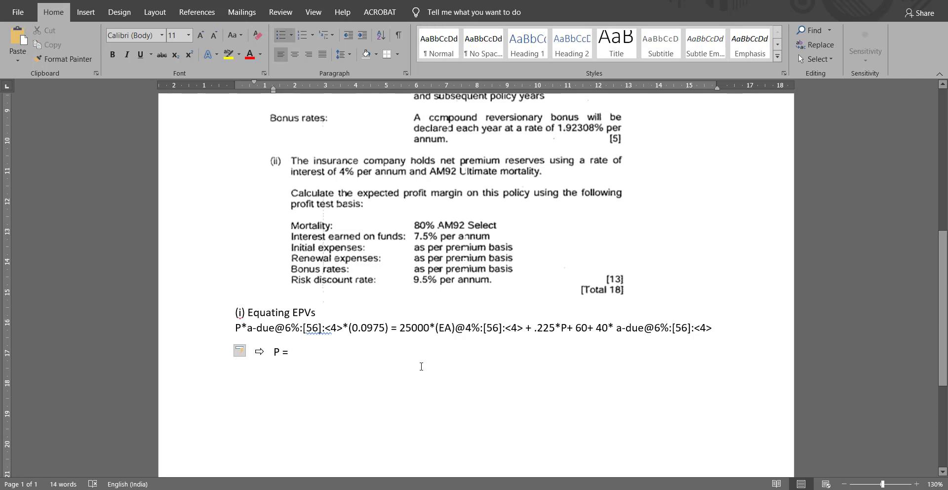
pyautogui.hotkey('ctrl', 'v')
pyautogui.click(293, 351)
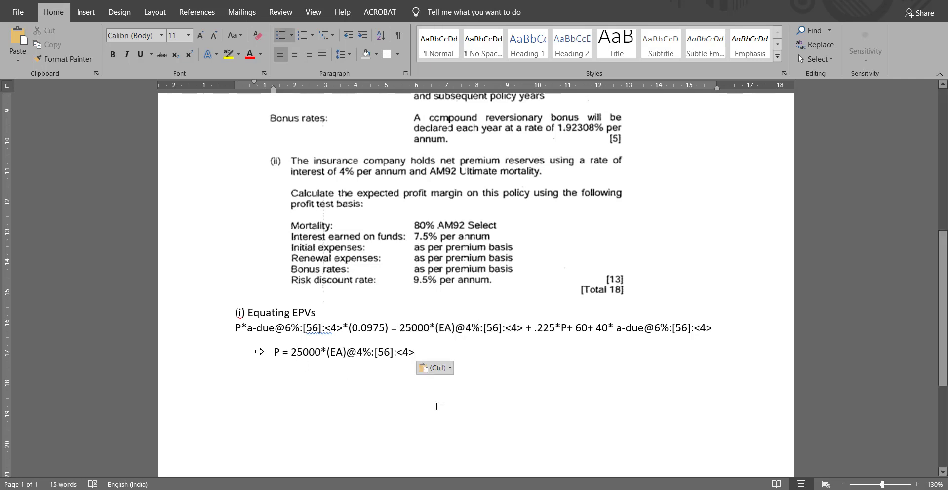
pyautogui.press('Right')
pyautogui.press('Right')
pyautogui.press('Right')
pyautogui.press('Right')
pyautogui.press('Right')
pyautogui.press('Right')
pyautogui.press('Right')
pyautogui.press('Right')
pyautogui.press('Right')
pyautogui.press('Right')
pyautogui.press('Right')
pyautogui.press('Right')
pyautogui.press('Right')
# - Extend the P expression with a plus sign and the expense terms "60+ 40* a-due@6%:[56]:<4>" copied from the equation above
pyautogui.click(571, 327)
pyautogui.moveTo(568, 327); pyautogui.dragTo(608, 327)
pyautogui.press('ctrl')
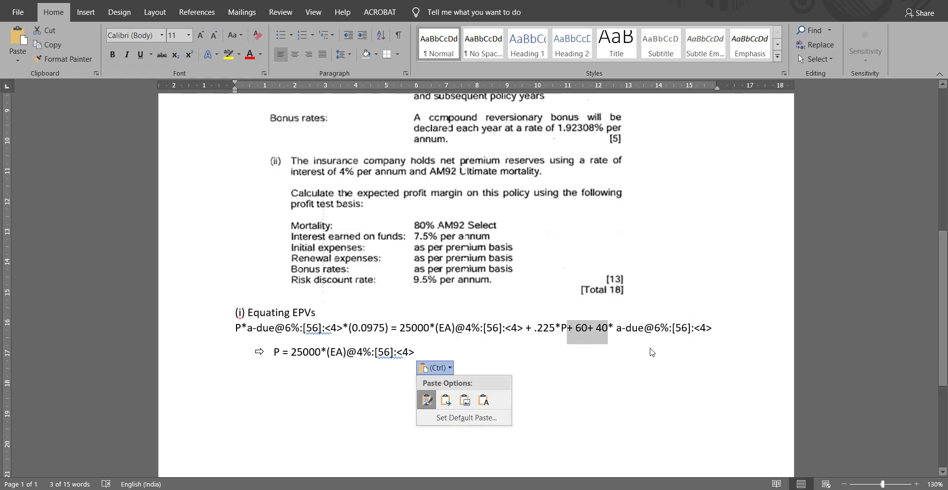
pyautogui.hotkey('ctrl', 'c')
pyautogui.click(611, 335)
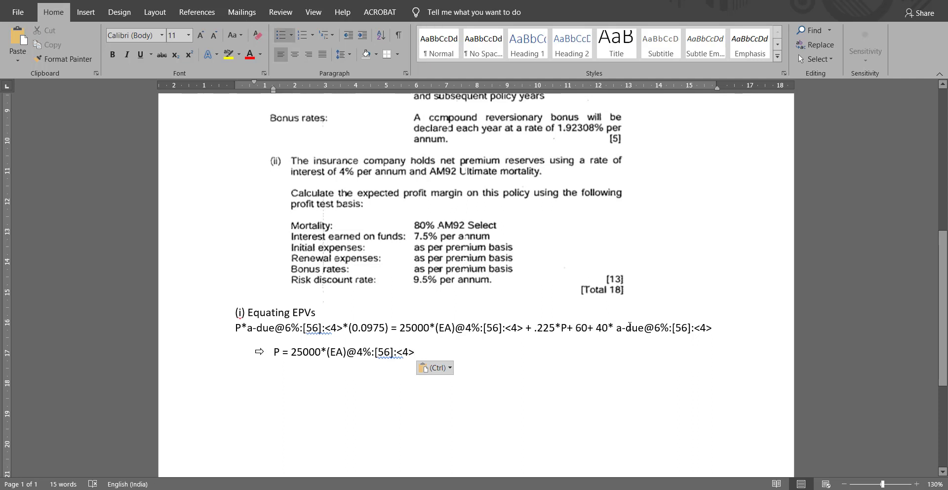
pyautogui.moveTo(712, 328); pyautogui.dragTo(575, 328)
pyautogui.click(489, 356)
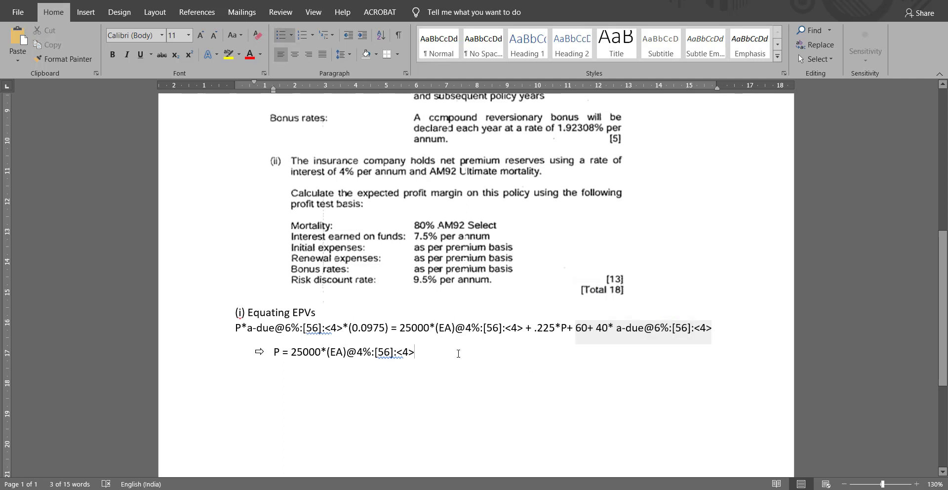
pyautogui.write('+')
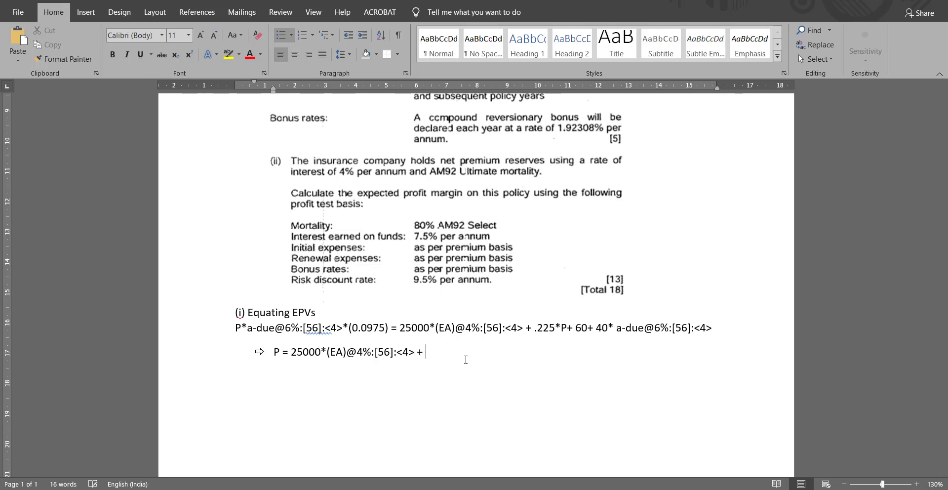
pyautogui.hotkey('ctrl', 'v')
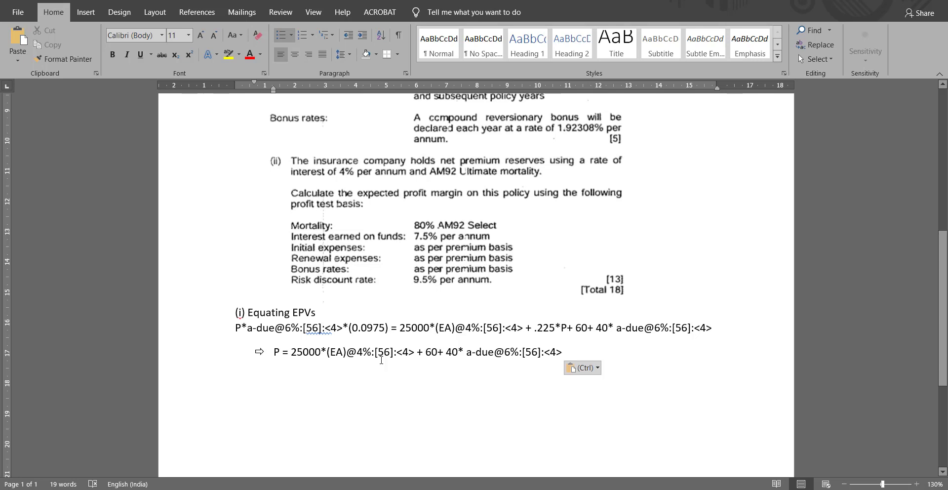
# - Enclose the whole expression for P in parentheses and add a division slash after it
pyautogui.click(293, 350)
pyautogui.write('(')
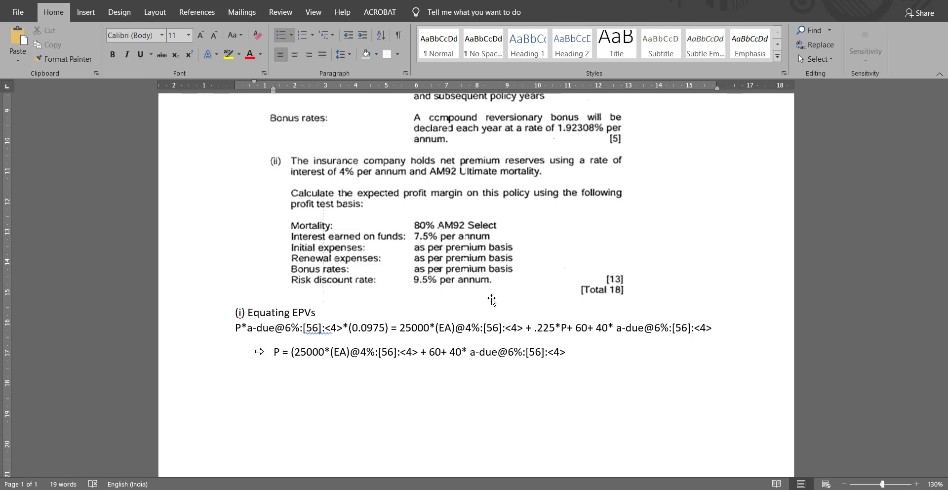
pyautogui.press('End')
pyautogui.write(')/')
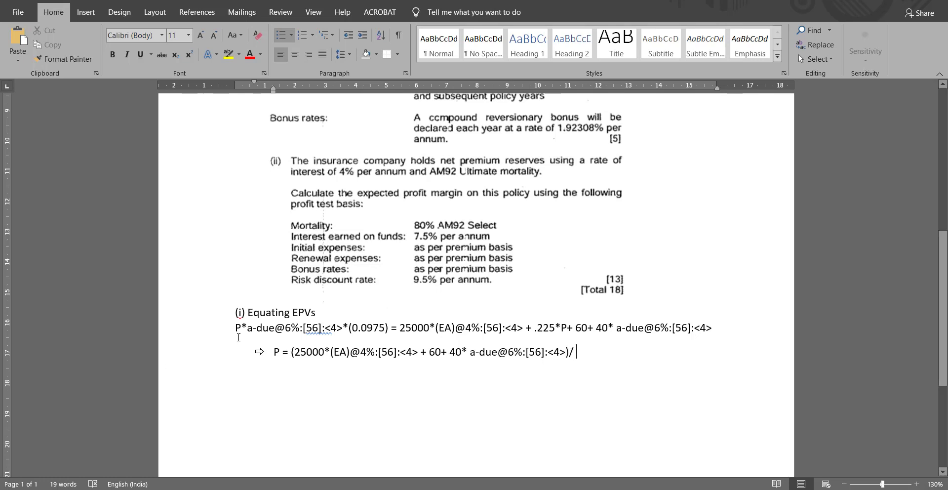
# - Open the denominator with a parenthesis, copy in "a-due@6%:[56]:<4>*(0.0975)" from the premium side, and add a minus sign
pyautogui.click(246, 328)
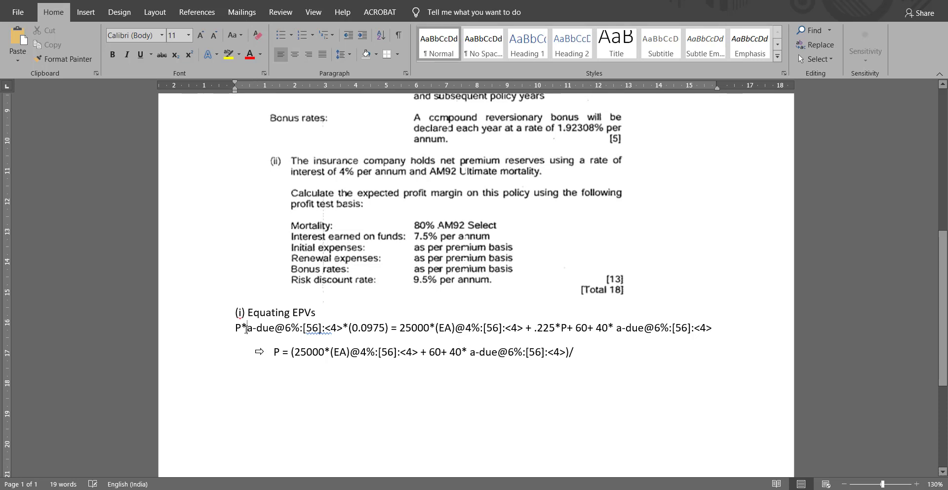
pyautogui.moveTo(247, 329)
pyautogui.mouseDown()
pyautogui.moveTo(397, 330)
pyautogui.moveTo(246, 335)
pyautogui.mouseUp()
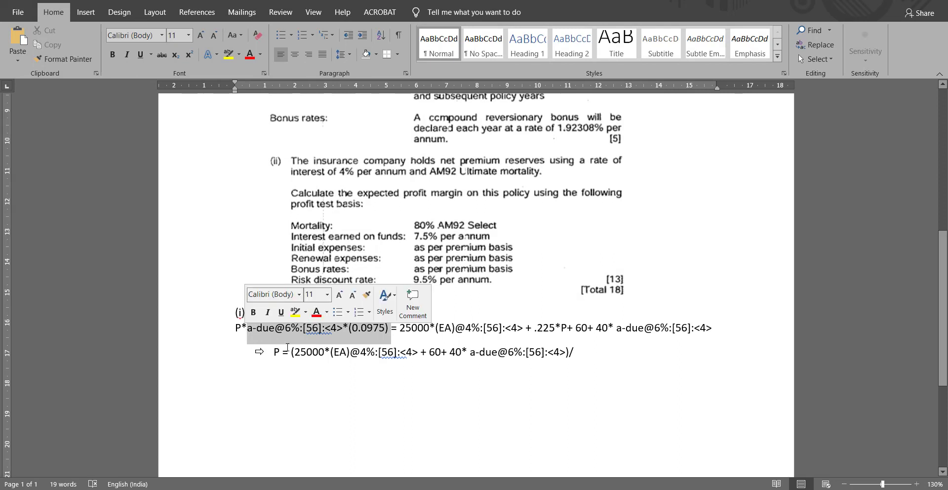
pyautogui.click(587, 356)
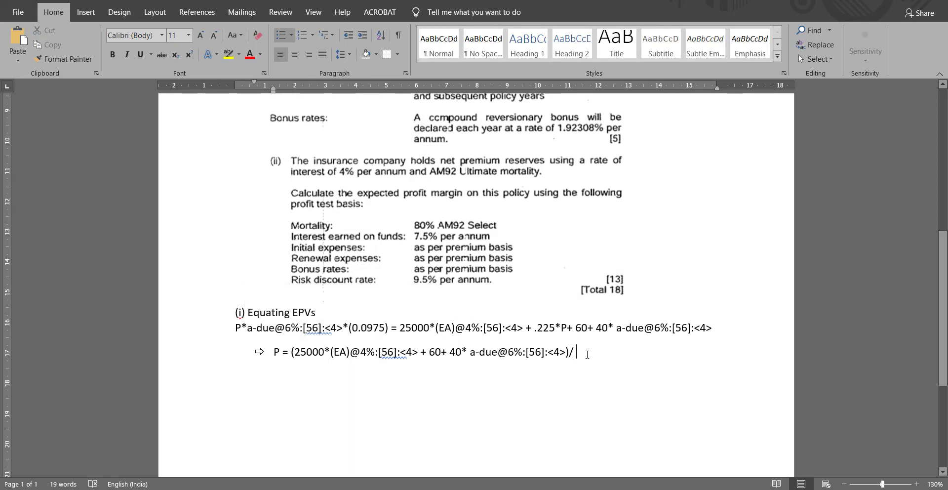
pyautogui.write('(')
pyautogui.hotkey('ctrl', 'v')
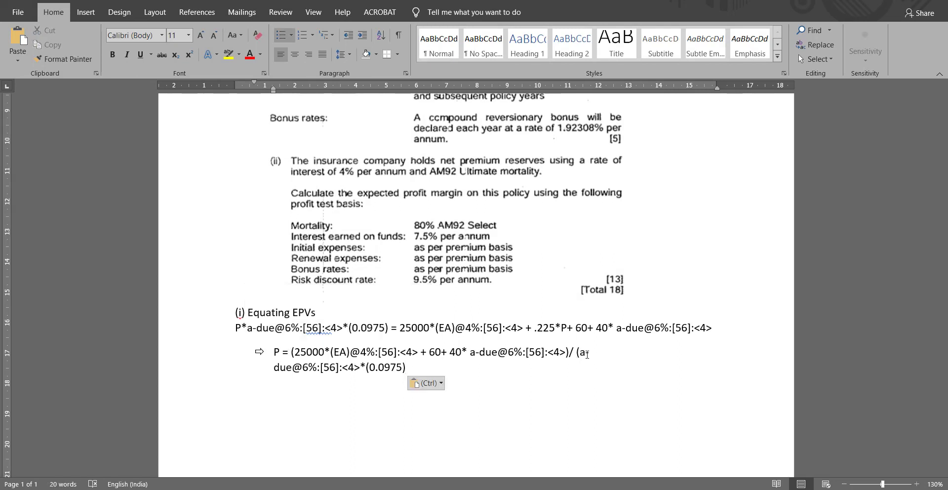
pyautogui.write('-')
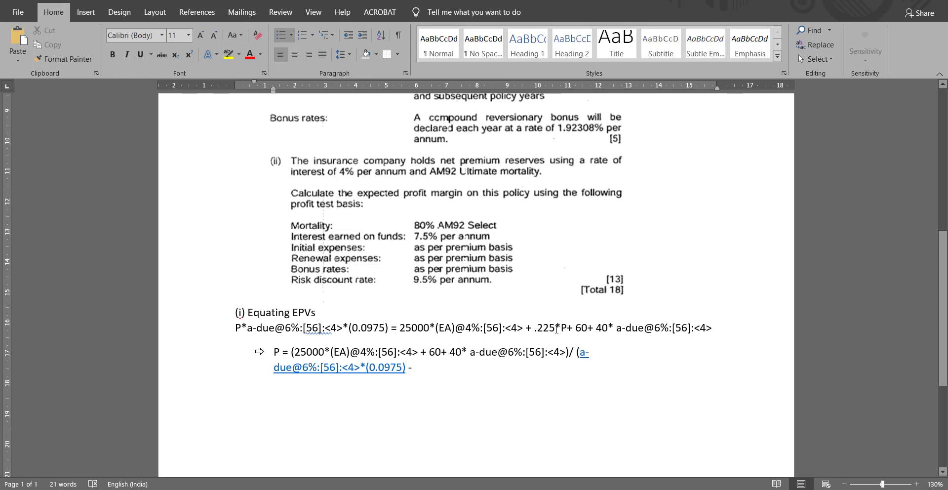
# - Copy the ".225" coefficient from the equation above to the end of the denominator and close the parenthesis
pyautogui.moveTo(557, 328); pyautogui.dragTo(533, 328)
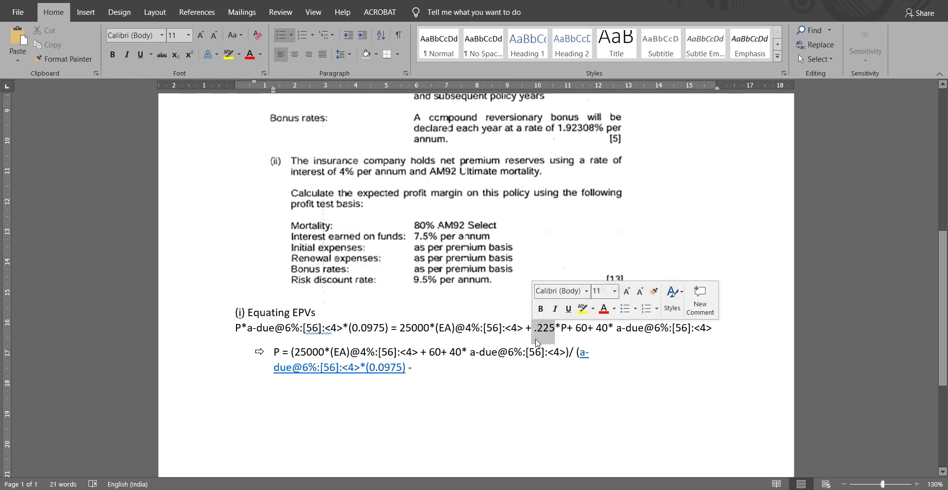
pyautogui.click(444, 377)
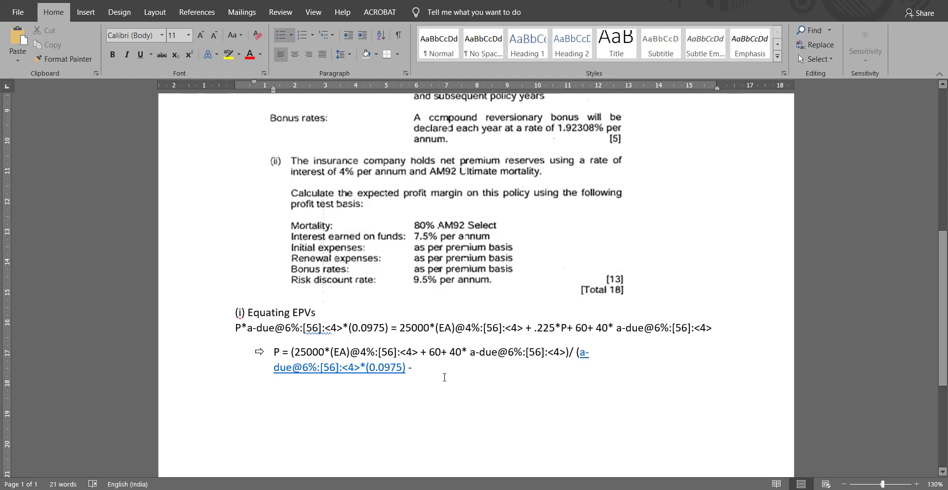
pyautogui.hotkey('ctrl', 'v')
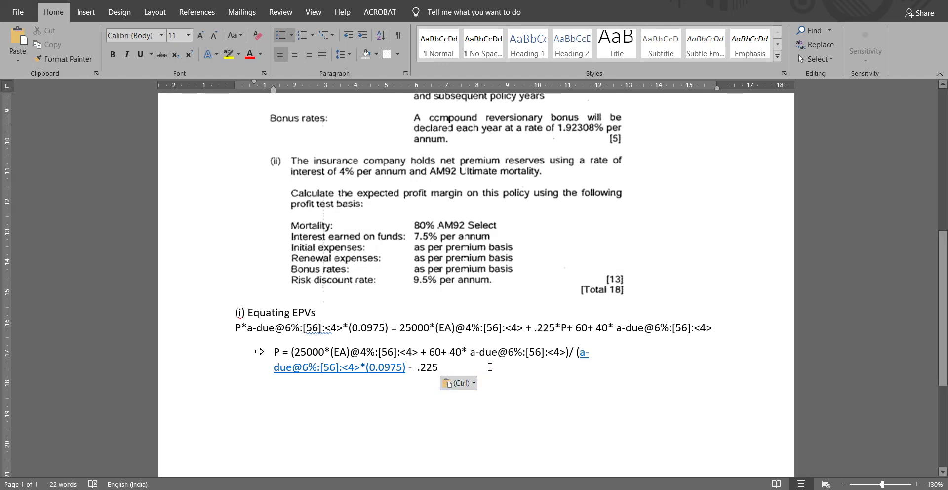
pyautogui.write(')')
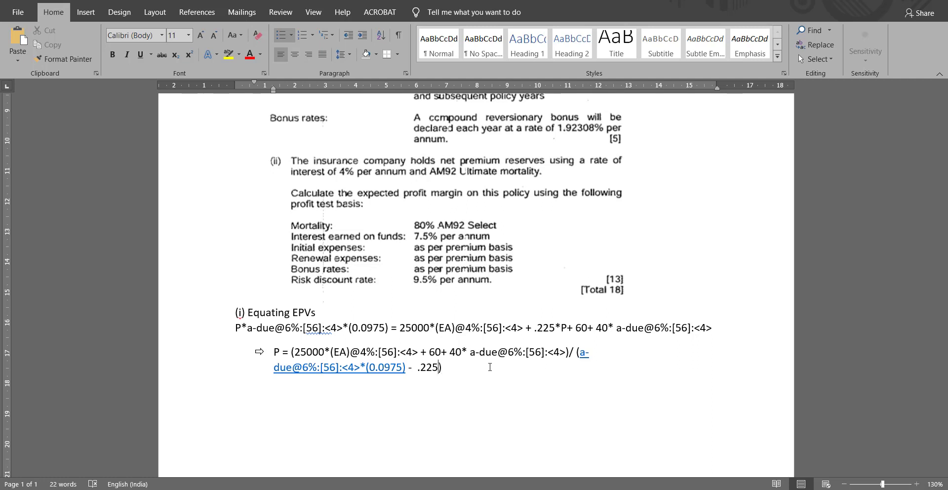
# - Insert spaces before and after "@6%" in the denominator's annuity term
pyautogui.press('Left')
pyautogui.press('Left')
pyautogui.press('Left')
pyautogui.press('Left')
pyautogui.press('Left')
pyautogui.press('Left')
pyautogui.press('Left')
pyautogui.press('Left')
pyautogui.press('Left')
pyautogui.press('Left')
pyautogui.press('Left')
pyautogui.press('Left')
pyautogui.press('Left')
pyautogui.press('Left')
pyautogui.press('Left')
pyautogui.press('Left')
pyautogui.press('Left')
pyautogui.press('Left')
pyautogui.press('Left')
pyautogui.press('Left')
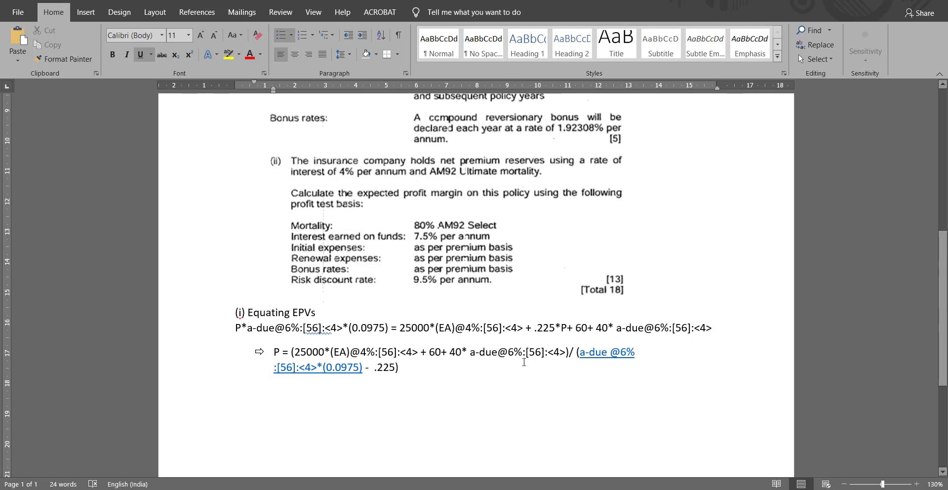
# - Remove the hyperlink from the annuity term in the denominator
pyautogui.moveTo(377, 370); pyautogui.dragTo(591, 354)
pyautogui.rightClick(591, 354)
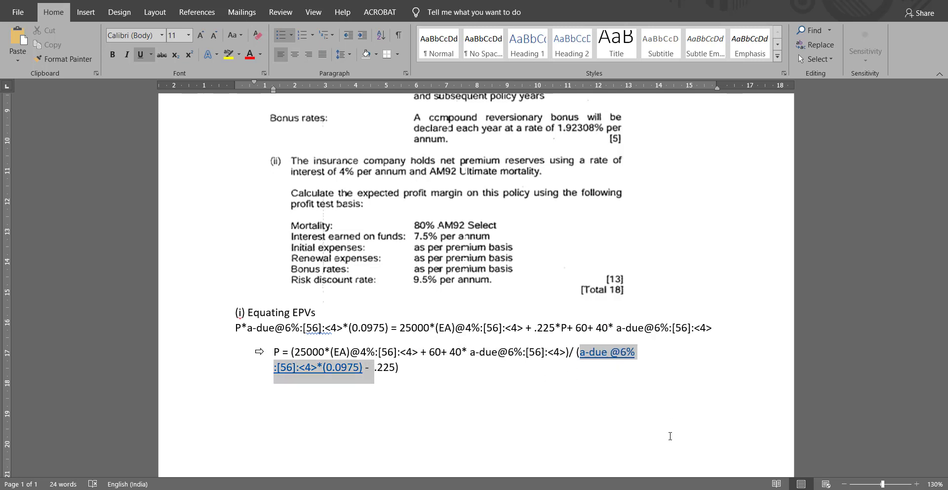
pyautogui.rightClick(591, 354)
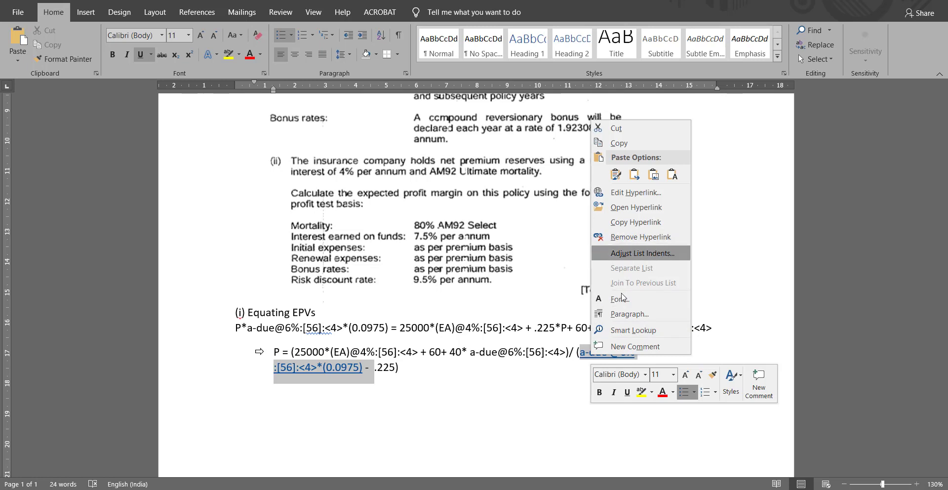
pyautogui.click(637, 237)
# - Start a new arrow-bulleted line below the P expression and switch to the blank Excel workbook
pyautogui.click(395, 367)
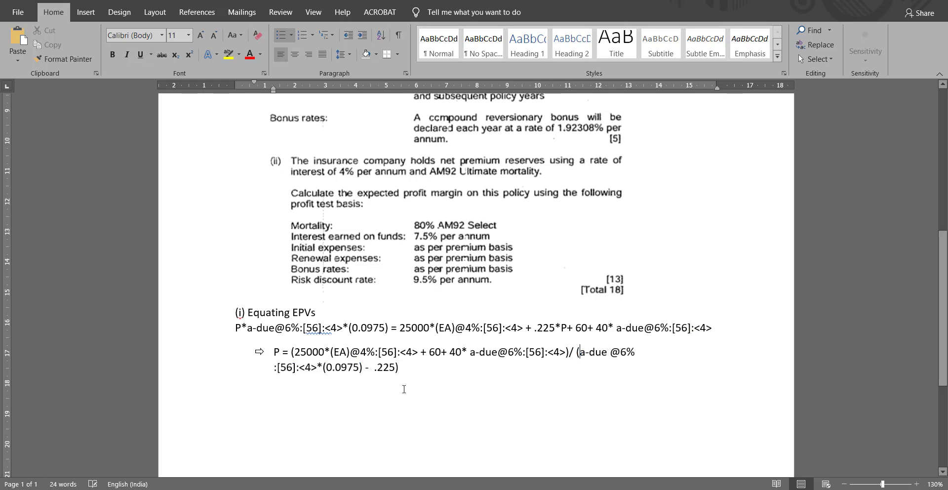
pyautogui.press('Return')
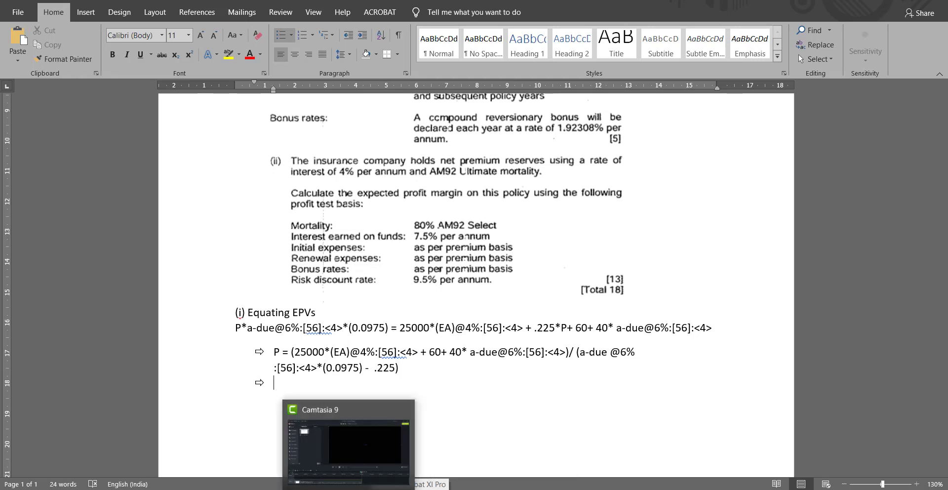
pyautogui.click(377, 489)
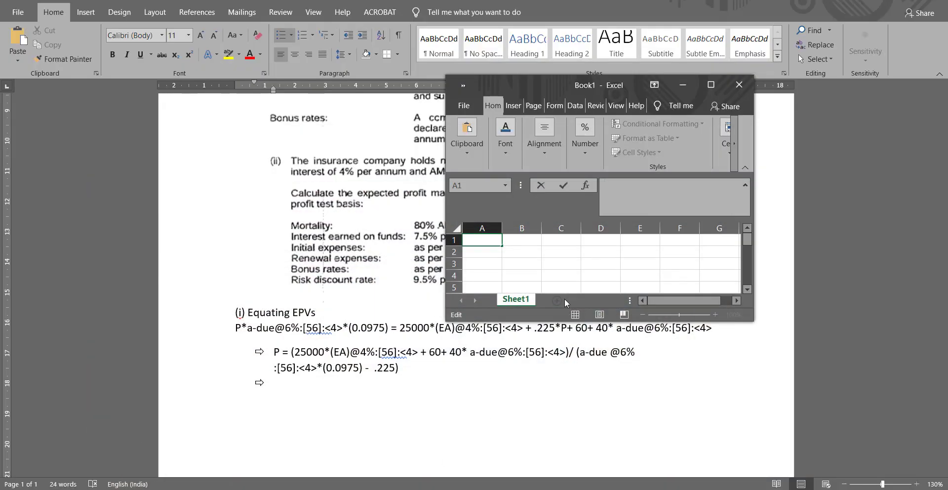
# - Switch to the formulae and tables PDF in Chrome and find the AM92 4% select endowment assurance values where n = 60 − x
pyautogui.click(769, 489)
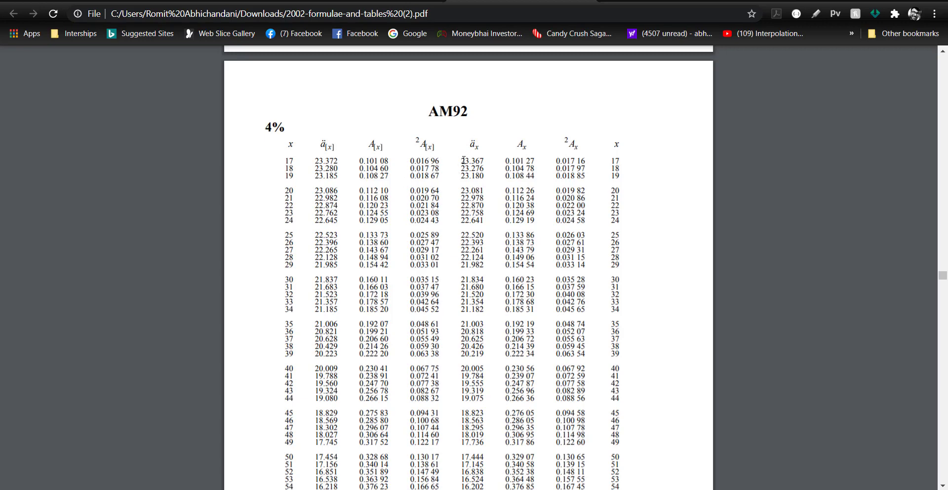
pyautogui.scroll(-15, 464, 162)
pyautogui.scroll(-20, 466, 162)
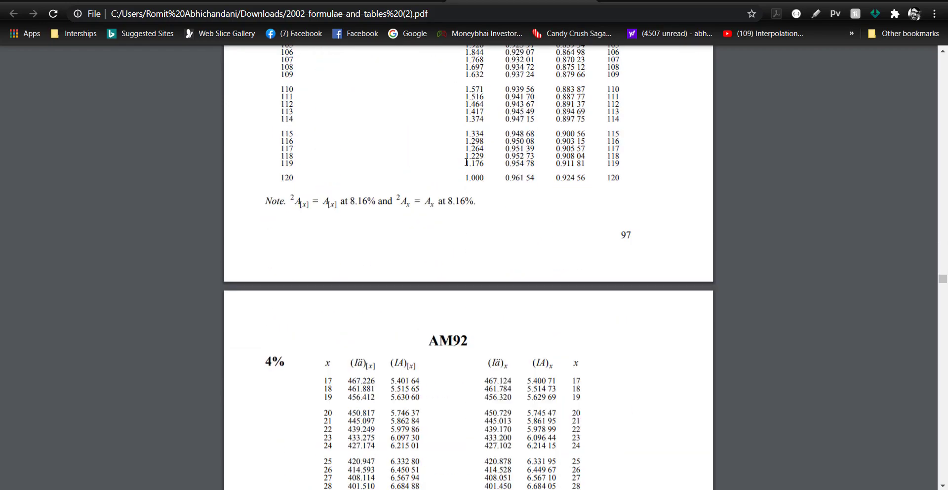
pyautogui.scroll(-8, 468, 155)
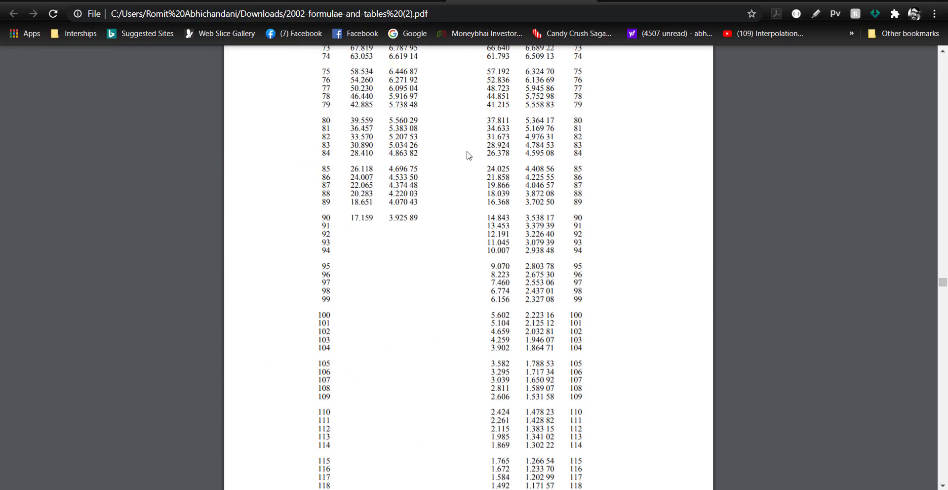
pyautogui.scroll(20, 469, 155)
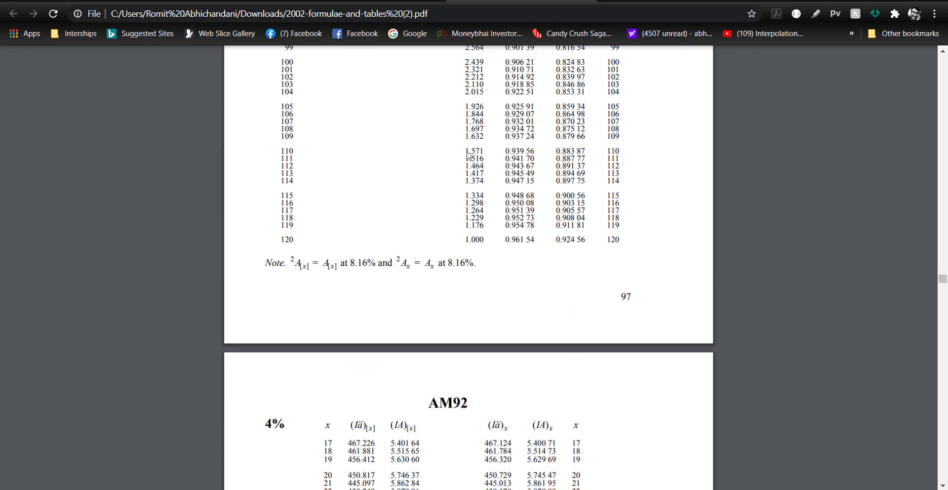
pyautogui.scroll(10, 469, 155)
pyautogui.scroll(-20, 469, 155)
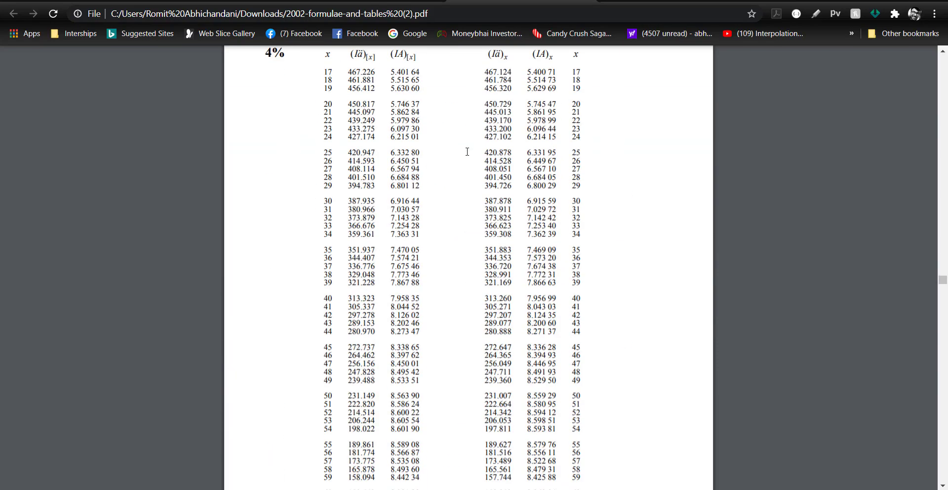
pyautogui.scroll(-1, 467, 151)
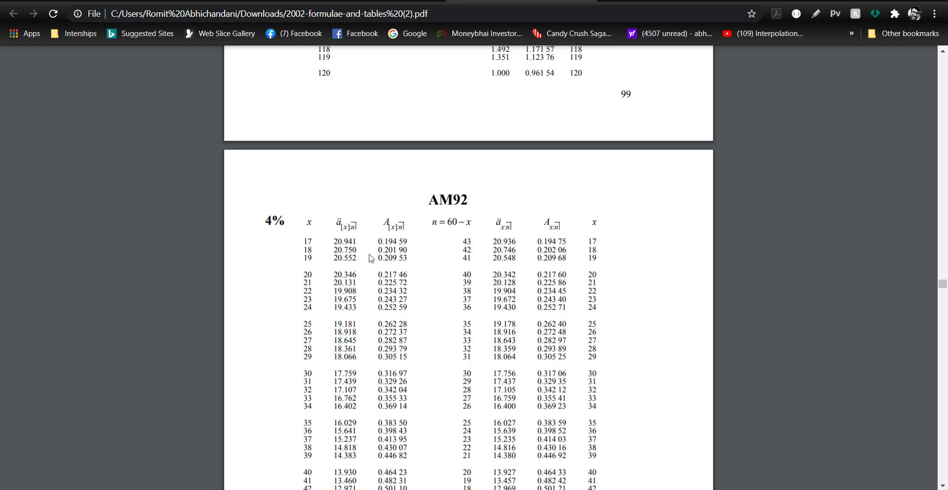
pyautogui.scroll(-1, 383, 250)
pyautogui.scroll(-1, 384, 251)
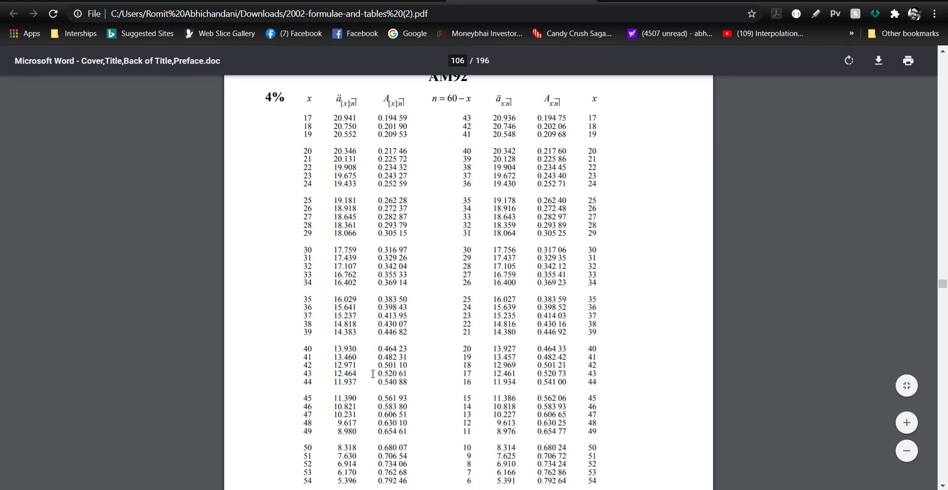
pyautogui.scroll(3, 403, 105)
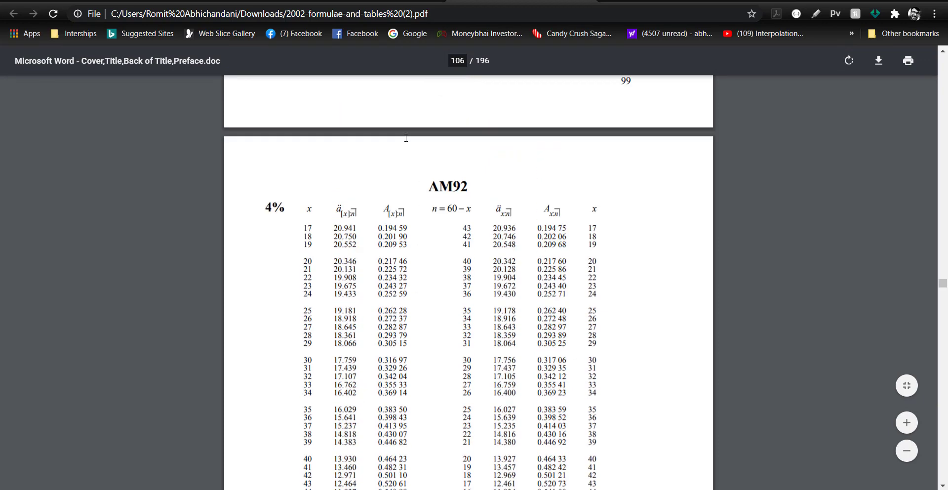
pyautogui.scroll(-4, 370, 345)
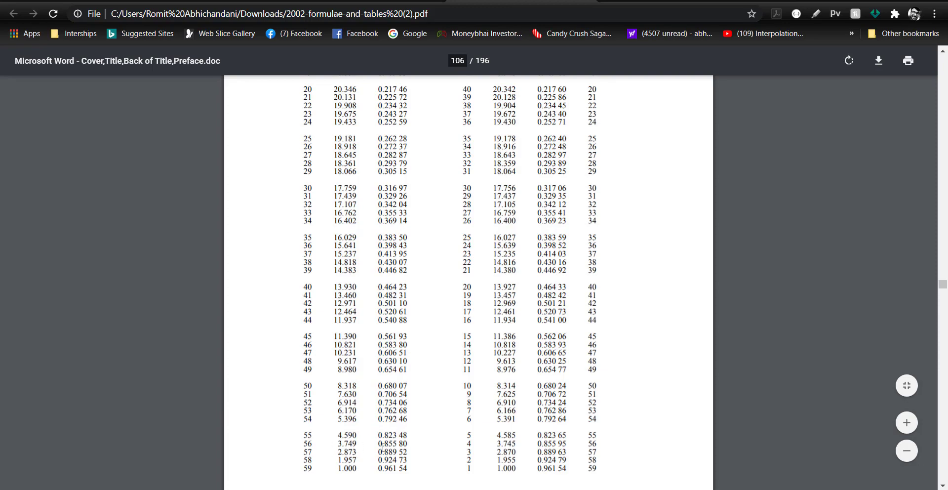
pyautogui.scroll(5, 383, 446)
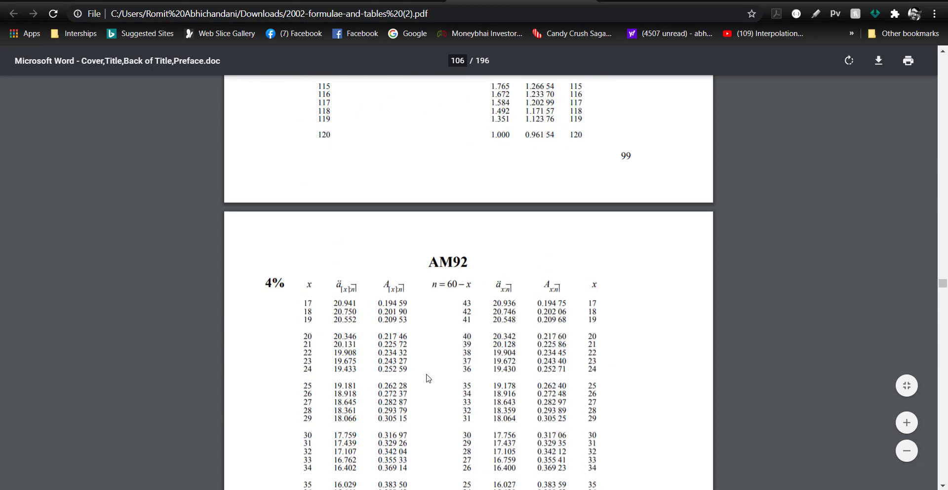
pyautogui.scroll(-6, 427, 378)
pyautogui.scroll(5, 389, 384)
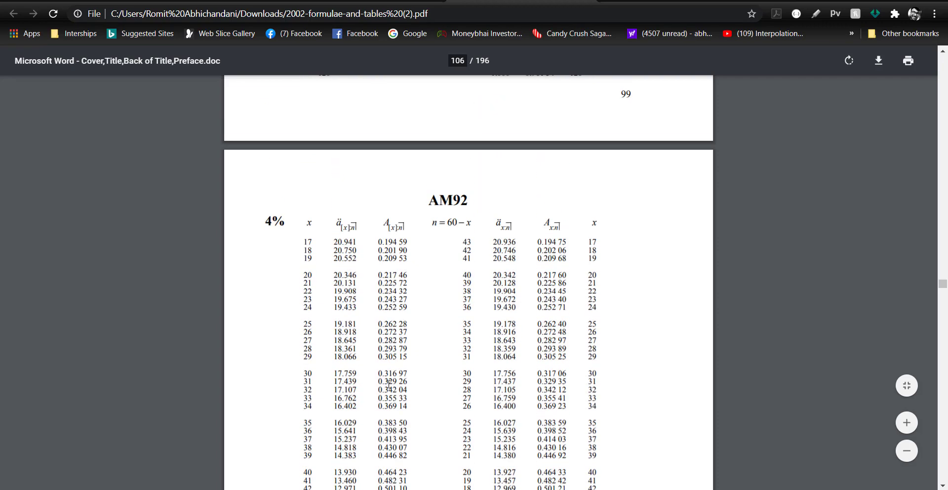
pyautogui.scroll(1, 389, 384)
pyautogui.scroll(-3, 389, 384)
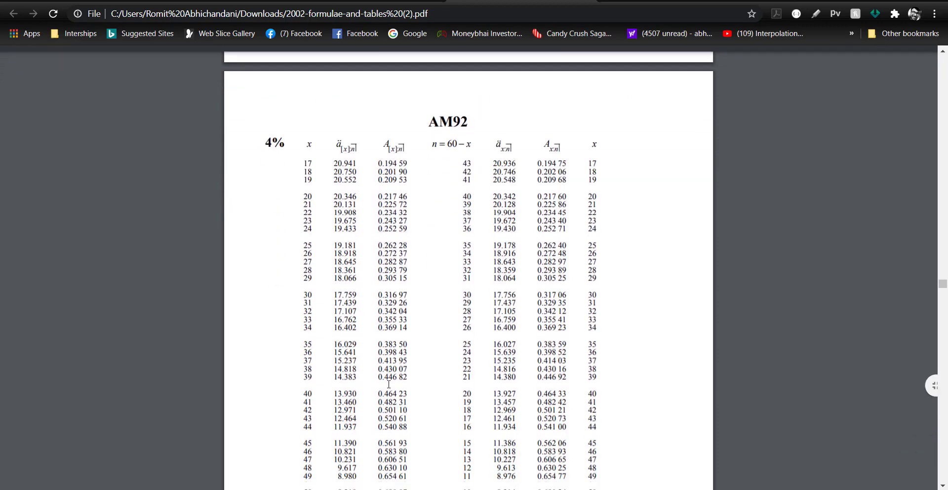
pyautogui.scroll(-5, 390, 380)
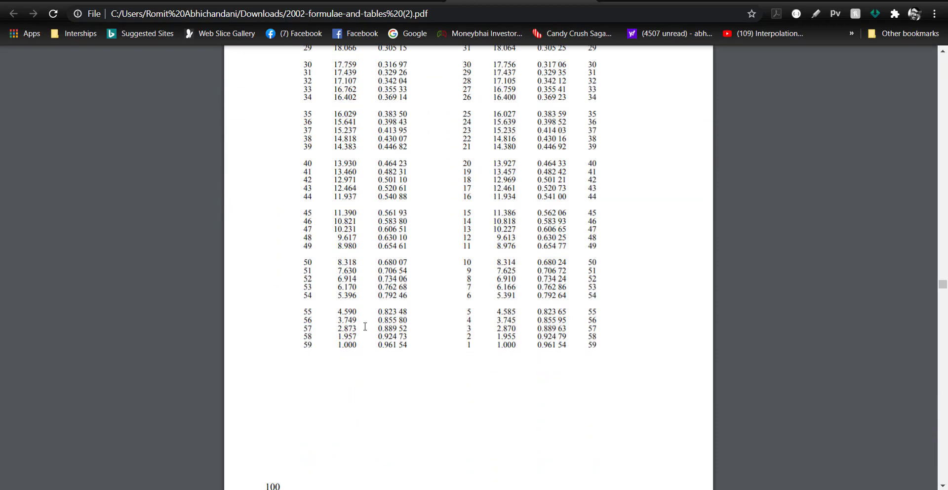
# - Copy the 4% select endowment assurance value 0.85580 for age 56 into cell C1 in Excel, labelling B1 "A" and B2 "a"
pyautogui.moveTo(374, 321); pyautogui.dragTo(406, 320)
pyautogui.hotkey('ctrl', 'c')
pyautogui.click(558, 242)
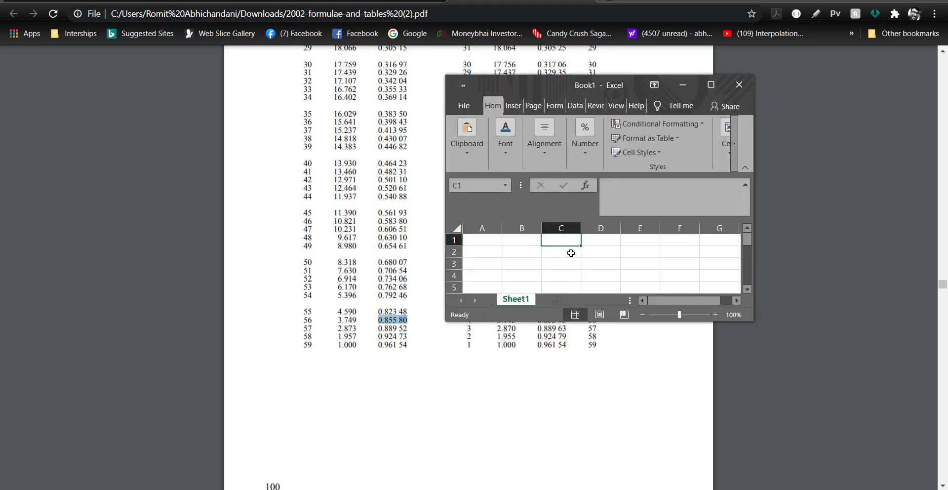
pyautogui.hotkey('ctrl', 'v')
pyautogui.click(527, 240)
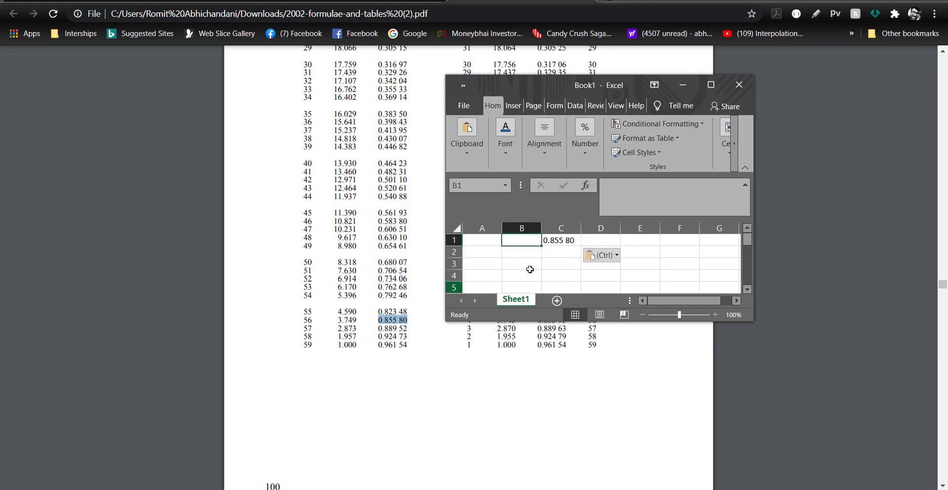
pyautogui.write('A')
# - Return to the PDF tables and find the AM92 6% select annuity-due values where n = 60 − x
pyautogui.click(300, 262)
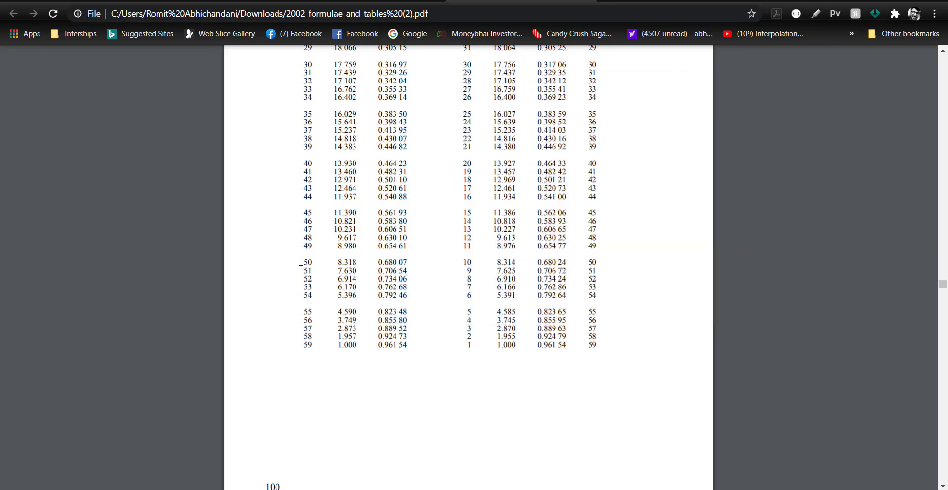
pyautogui.scroll(-8, 407, 257)
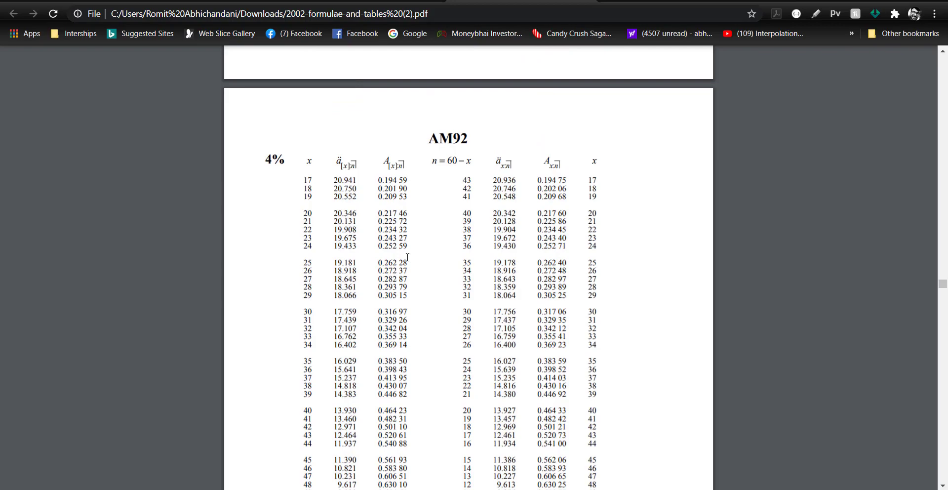
pyautogui.scroll(3, 408, 257)
pyautogui.scroll(4, 407, 257)
pyautogui.scroll(-4, 407, 257)
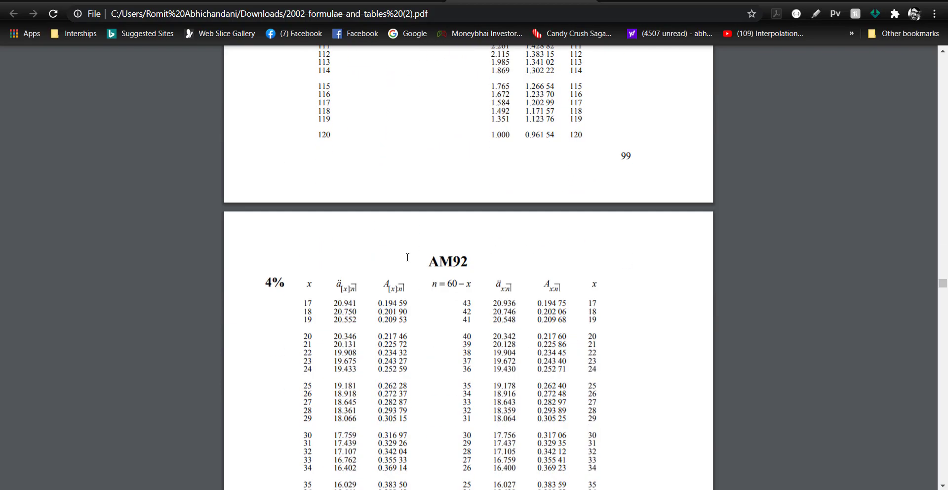
pyautogui.scroll(15, 407, 257)
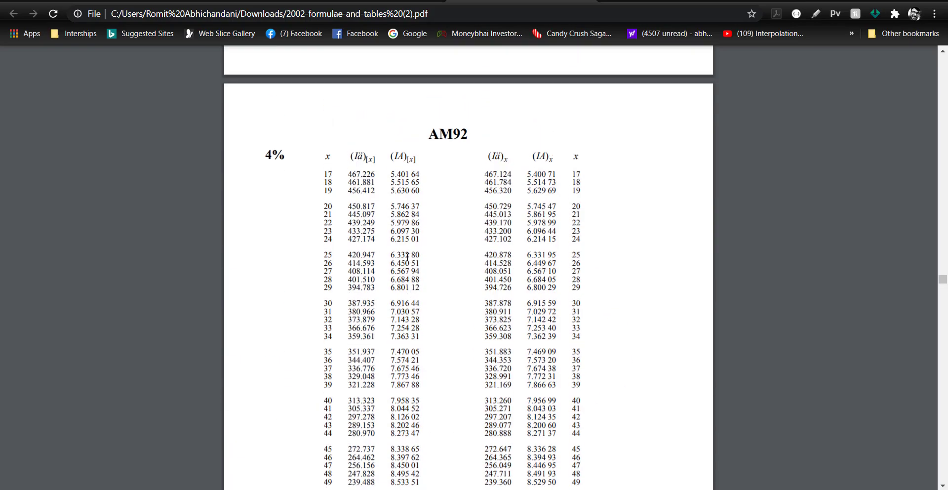
pyautogui.scroll(7, 407, 257)
pyautogui.scroll(-2, 407, 258)
pyautogui.scroll(-9, 407, 257)
pyautogui.scroll(9, 408, 257)
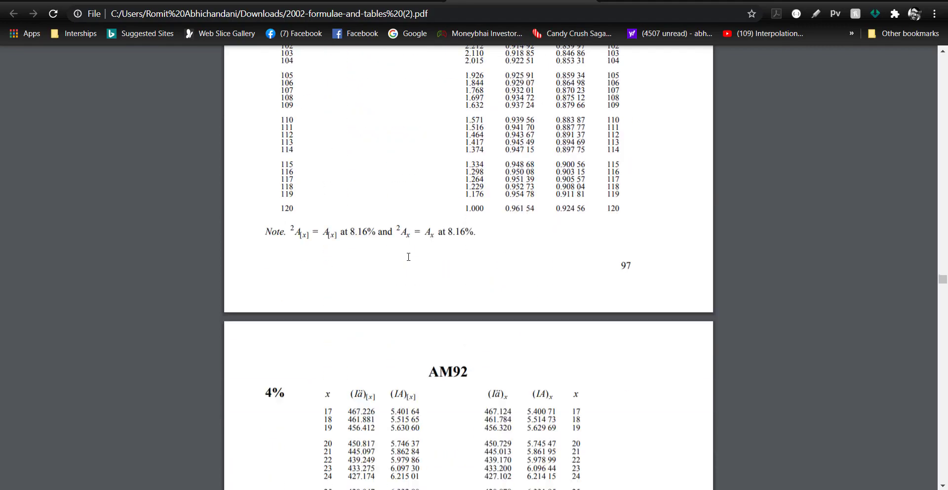
pyautogui.scroll(-20, 408, 257)
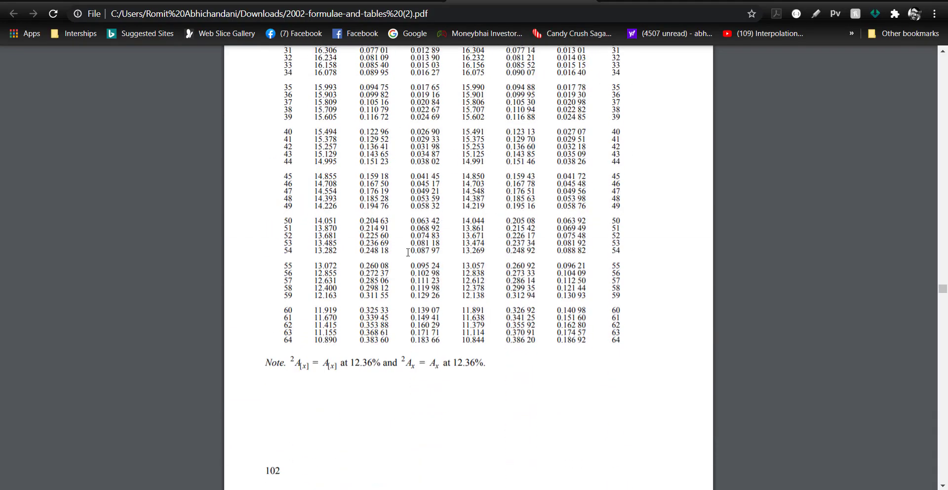
pyautogui.scroll(7, 408, 252)
pyautogui.scroll(-20, 408, 252)
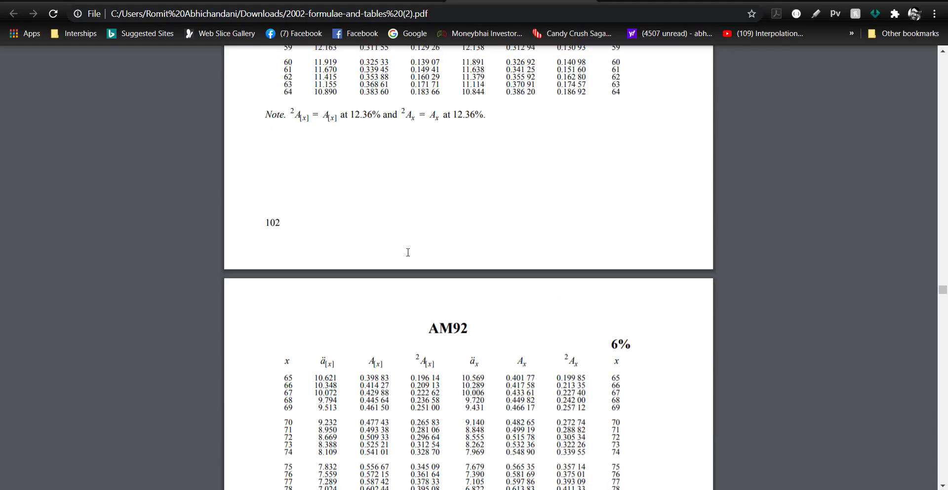
pyautogui.scroll(-20, 408, 252)
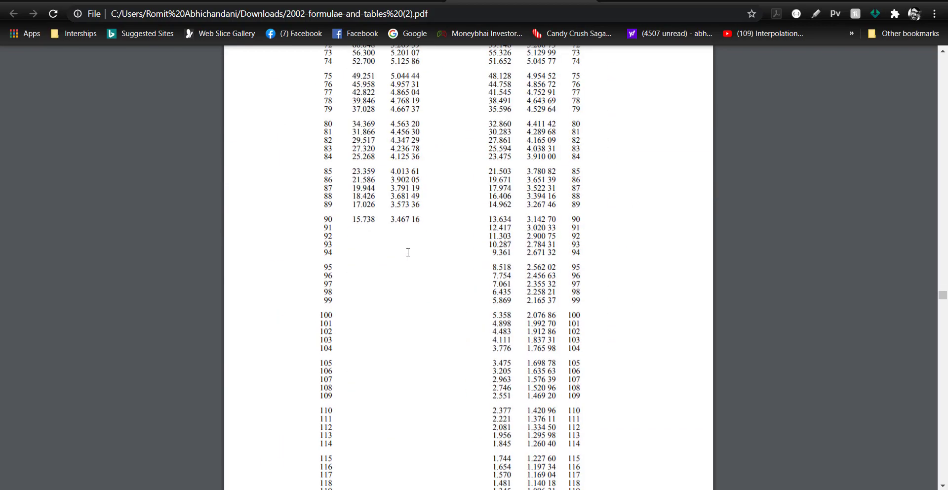
pyautogui.scroll(7, 408, 252)
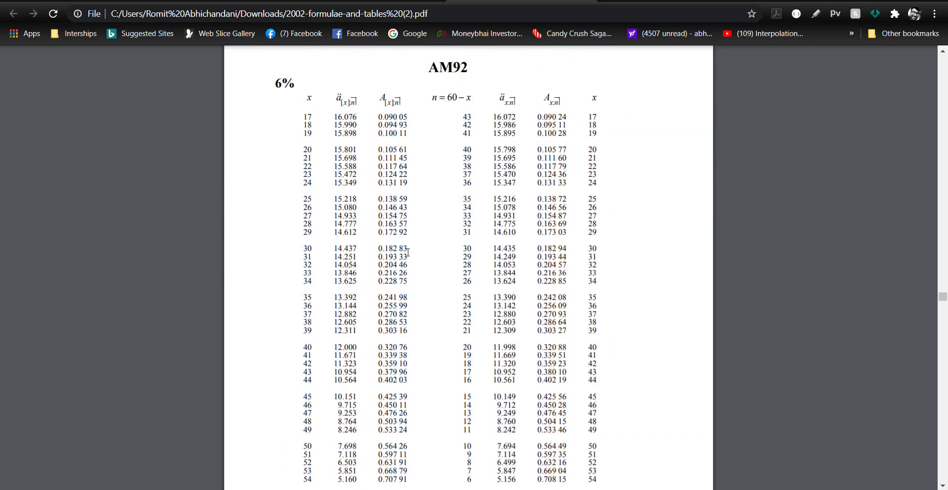
pyautogui.scroll(-5, 375, 268)
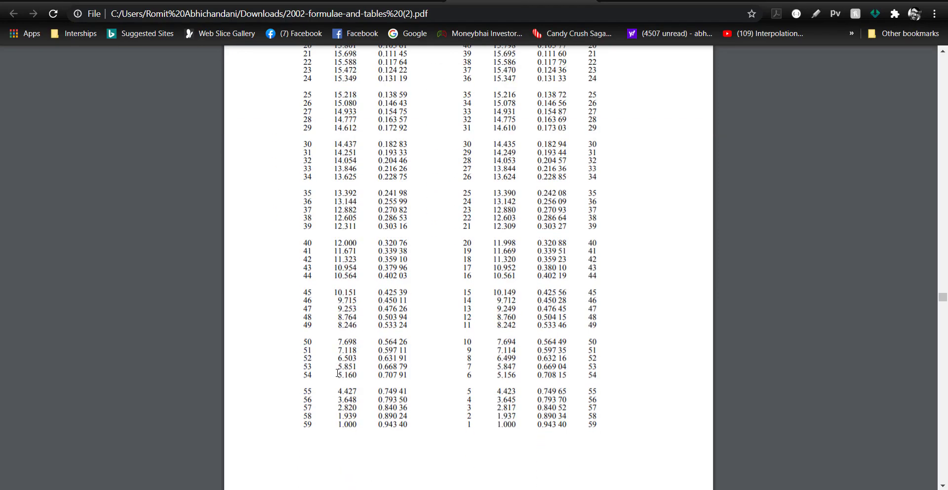
pyautogui.scroll(-1, 336, 355)
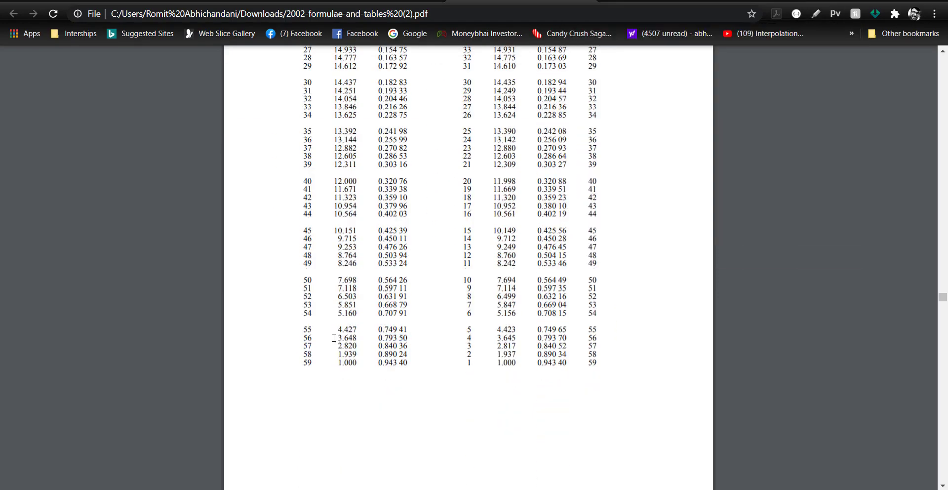
# - Copy the 6% select annuity-due value 3.648 for age 56 into cell C2 of the Excel workbook
pyautogui.doubleClick(347, 338)
pyautogui.hotkey('ctrl', 'c')
pyautogui.hotkey('alt', 'Tab')
pyautogui.click(666, 195)
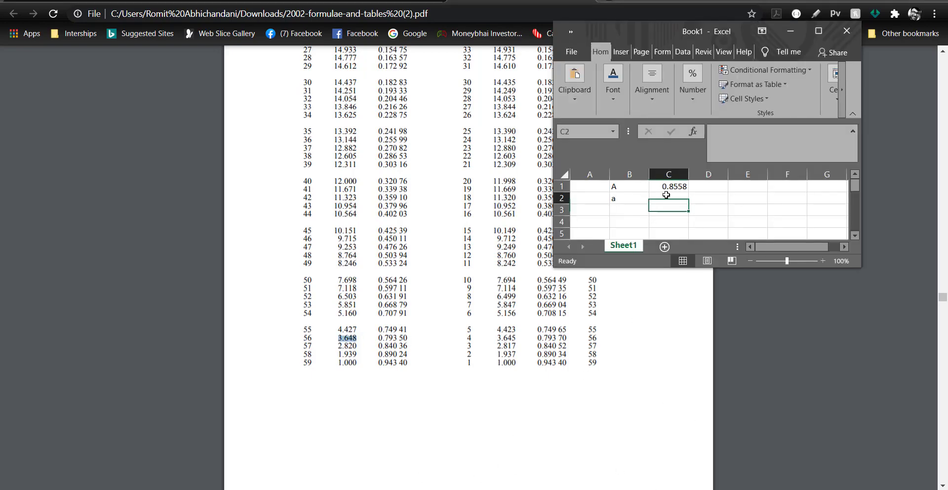
pyautogui.hotkey('ctrl', 'v')
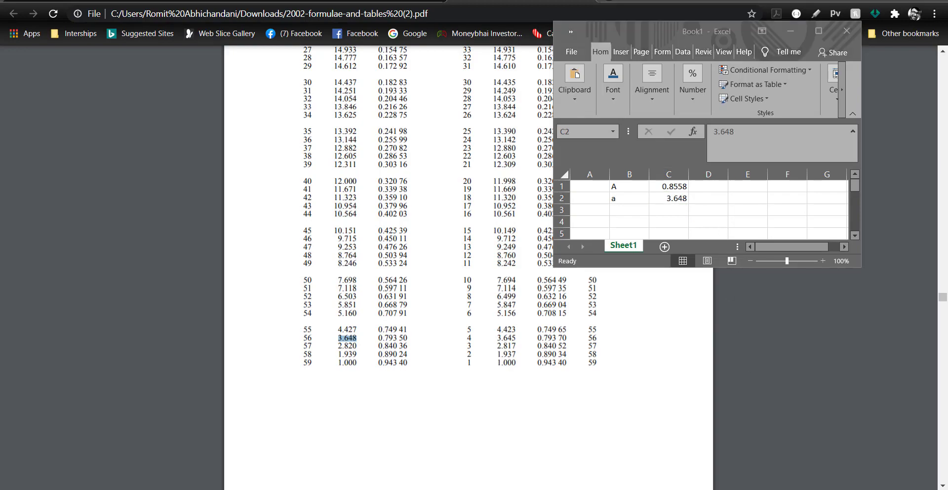
# - Switch to the Word document beside the PDF and correct the premium factor to 0.975 in both equations
pyautogui.moveTo(676, 481)
pyautogui.click(716, 451)
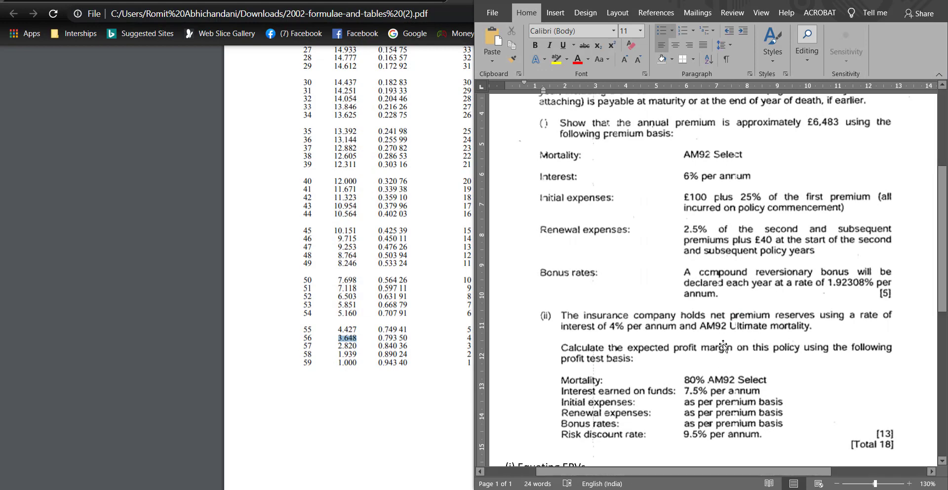
pyautogui.scroll(-8, 631, 139)
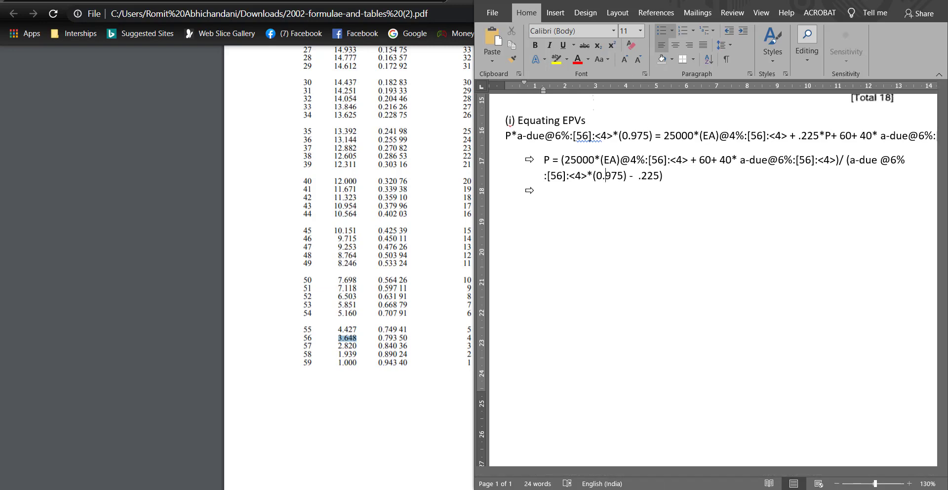
# - Switch back to the Excel workbook and move its window over the PDF, clear of the Word equations
pyautogui.hotkey('alt', 'Tab')
pyautogui.hotkey('ctrl', 'v')
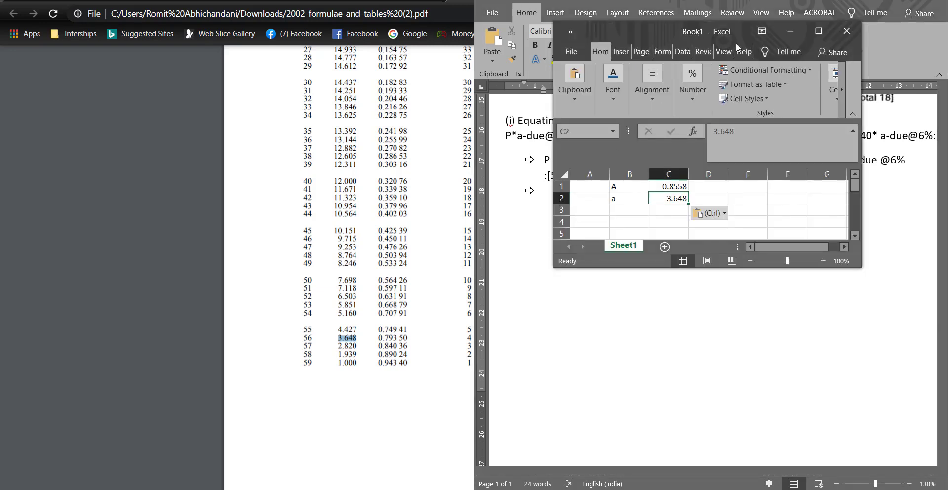
pyautogui.moveTo(724, 30); pyautogui.dragTo(283, 79)
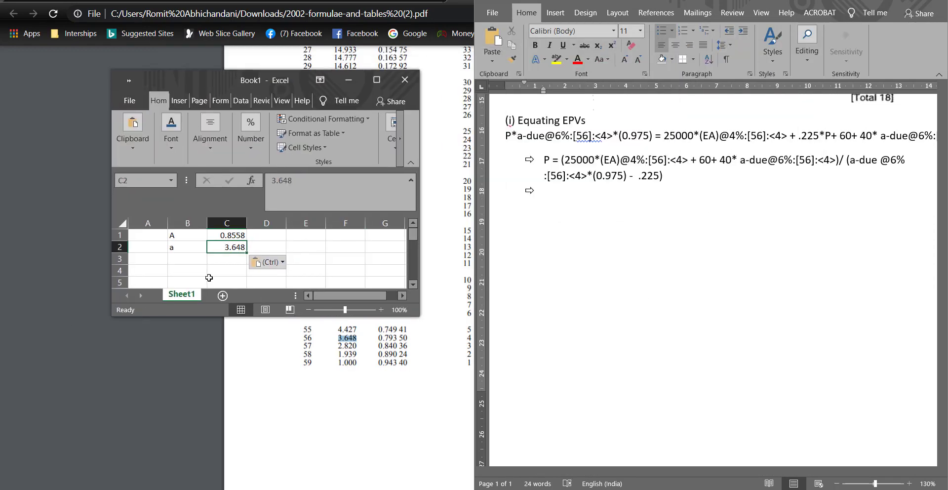
# - Start the premium formula in cell C4 with the numerator 25000*C1+60+40*C2
pyautogui.click(218, 271)
pyautogui.write('=')
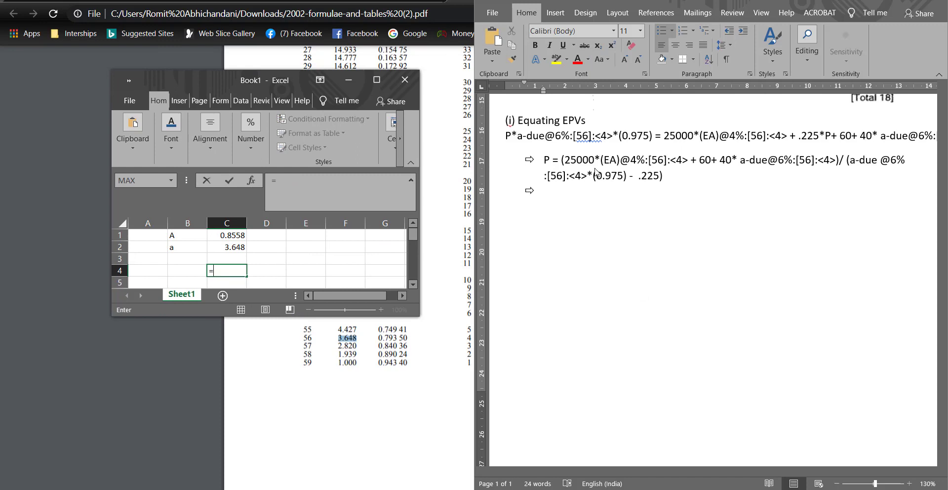
pyautogui.write('25000*')
pyautogui.click(240, 235)
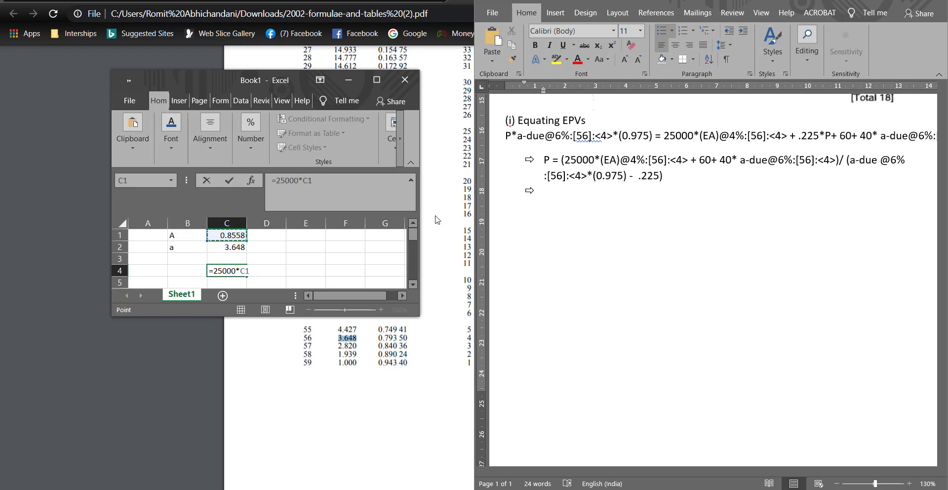
pyautogui.write('+60+40*')
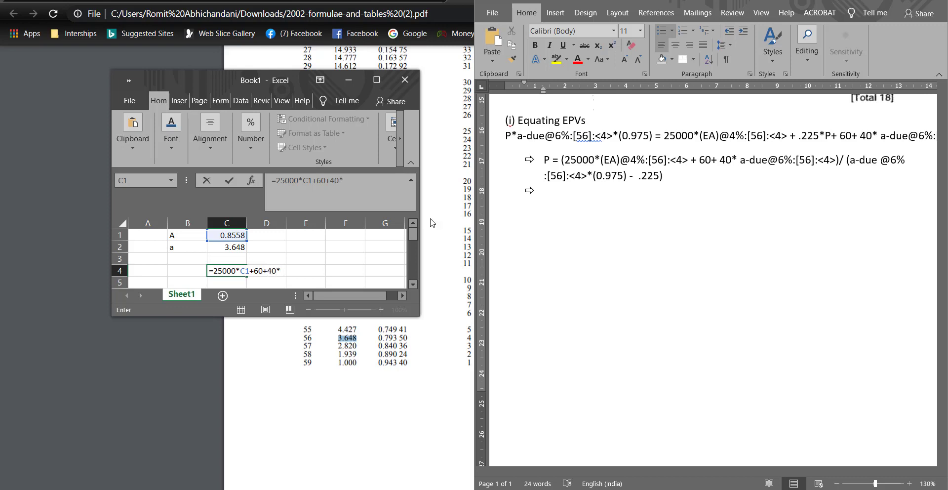
pyautogui.click(227, 245)
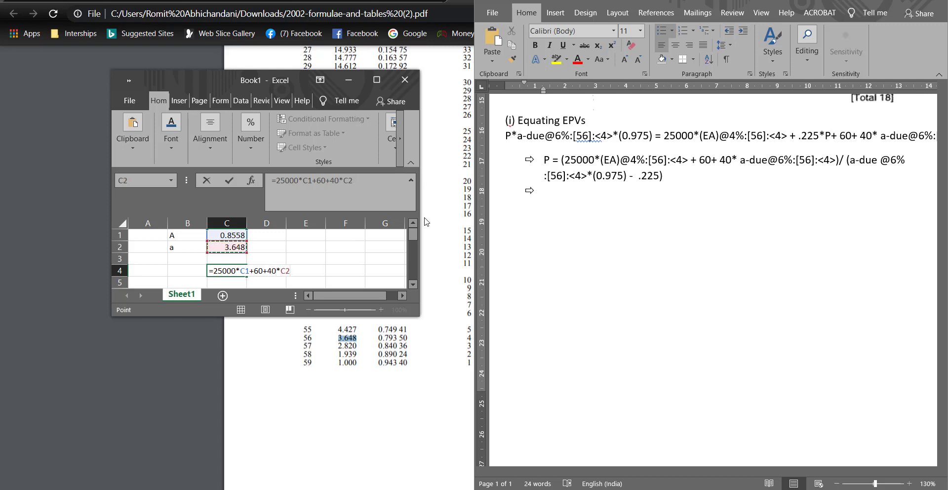
# - Complete the C4 formula by bracketing the numerator and dividing it by (C2*0.975-0.225)
pyautogui.write(')/(')
pyautogui.click(226, 246)
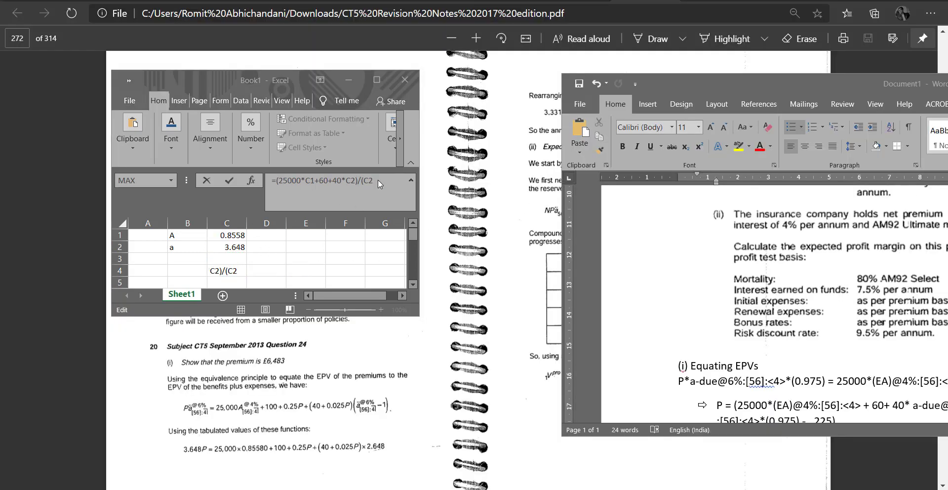
pyautogui.click(377, 180)
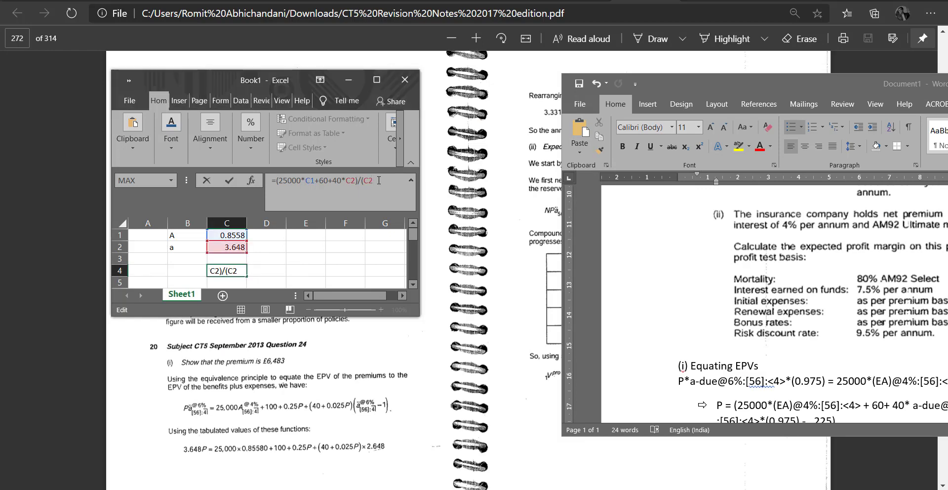
pyautogui.write('*(0.975) ')
pyautogui.write('- ')
pyautogui.write('.22')
pyautogui.write('5)')
pyautogui.press('Return')
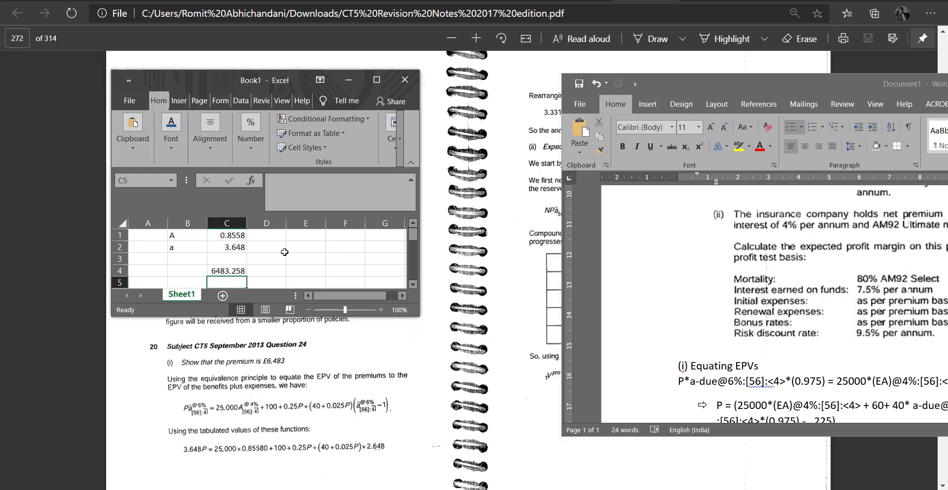
# - Copy the C4 result into the Word solution as P = 6483.258 and remove the leftover empty arrow bullet
pyautogui.click(230, 270)
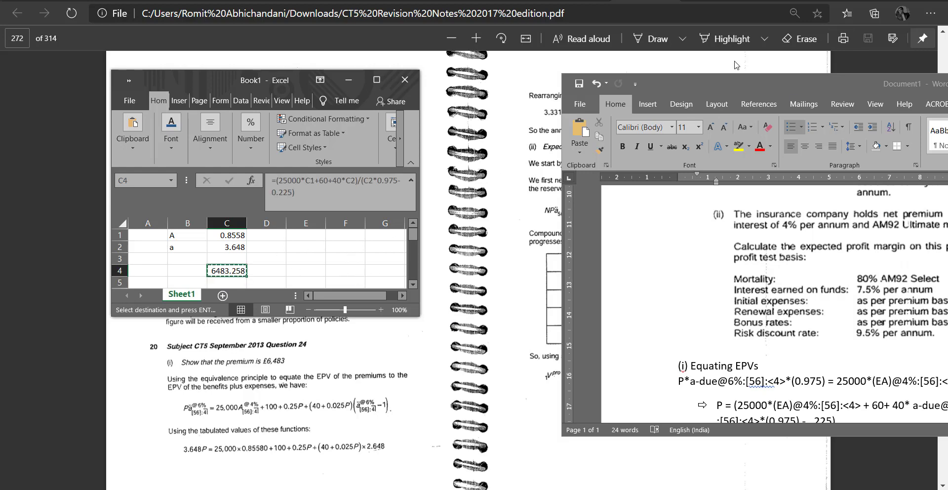
pyautogui.doubleClick(787, 79)
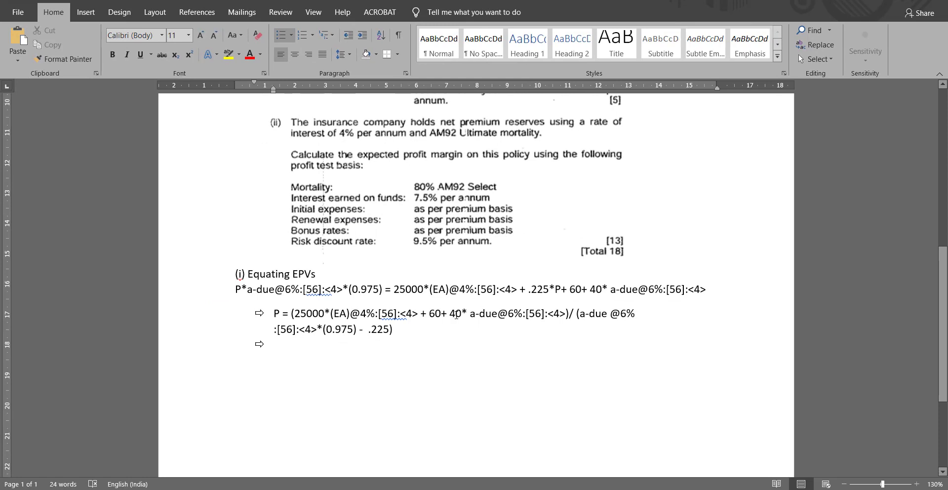
pyautogui.write('P =')
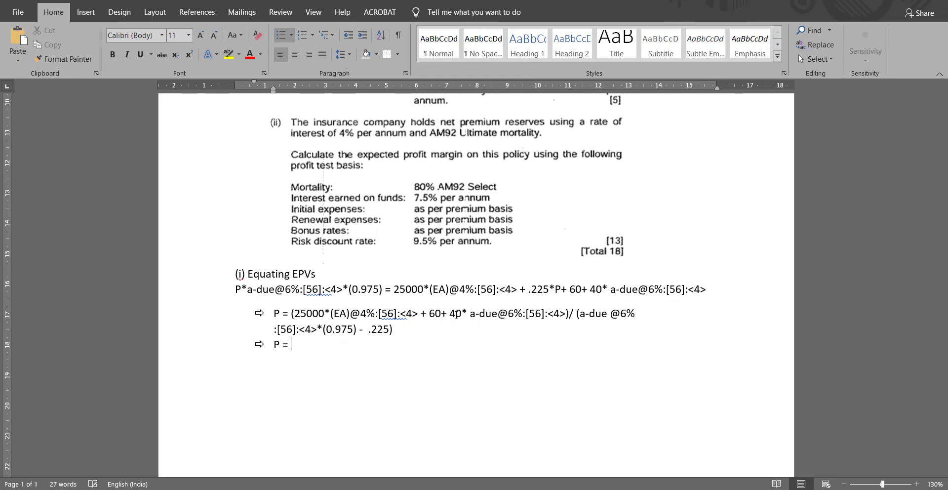
pyautogui.write('6483.258')
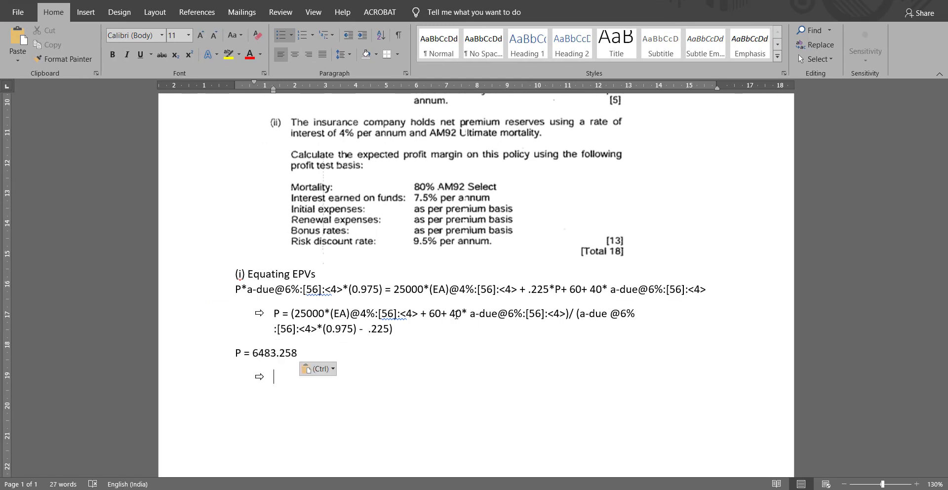
pyautogui.press('BackSpace')
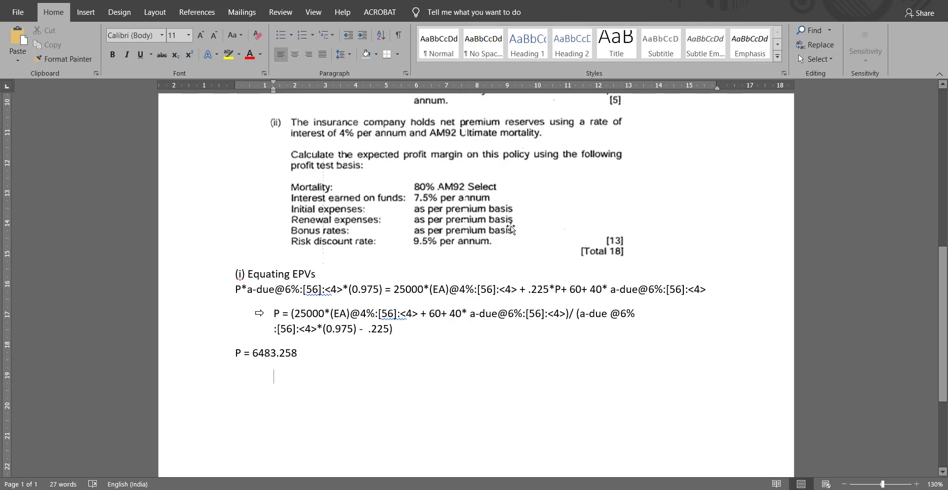
# - Add the label (ii) on a new line below the P result, leaving a blank paragraph between them
pyautogui.scroll(3, 536, 165)
pyautogui.scroll(2, 536, 164)
pyautogui.scroll(-5, 248, 357)
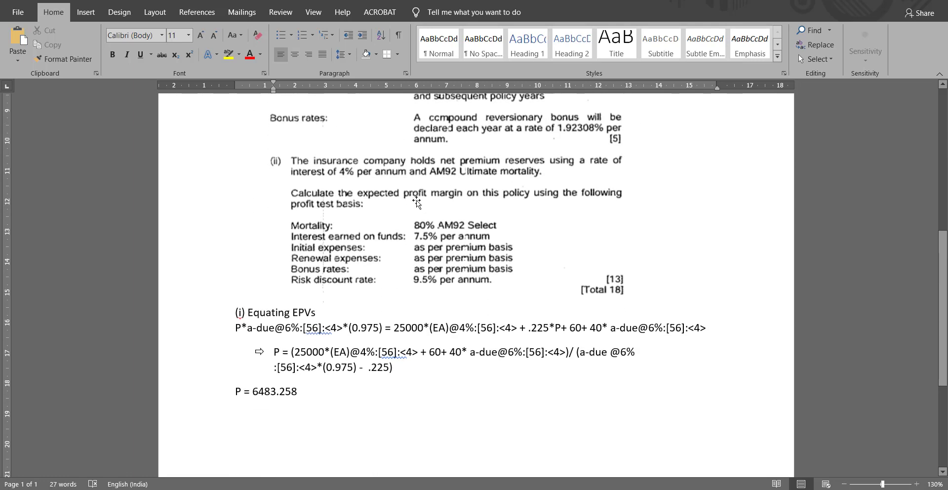
pyautogui.click(251, 392)
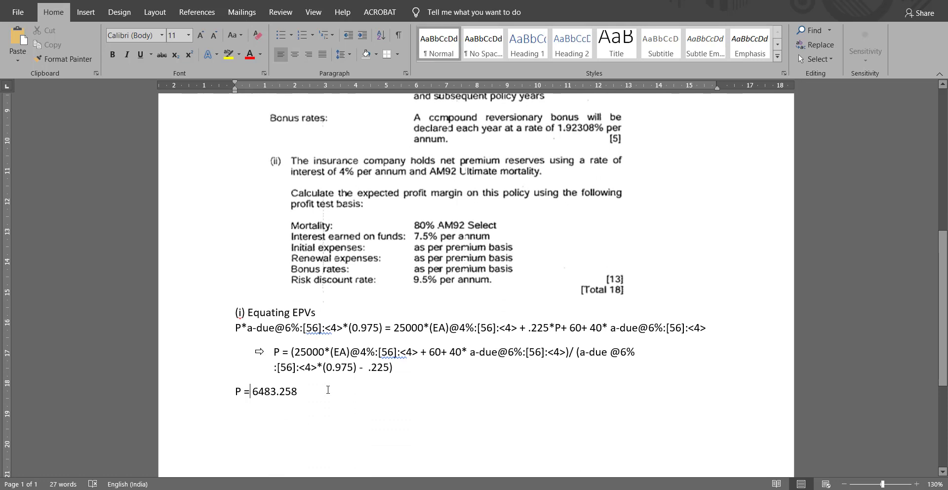
pyautogui.click(328, 390)
pyautogui.press('Return')
pyautogui.press('Return')
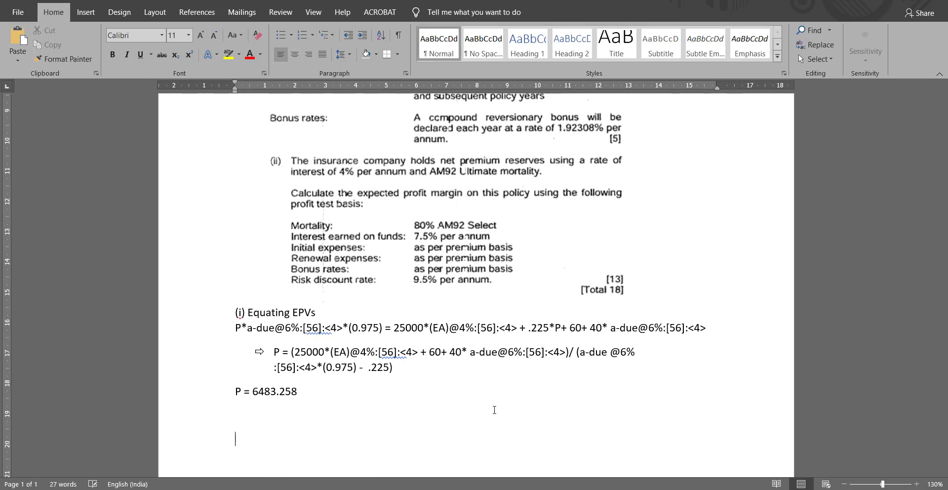
pyautogui.write('(ii)')
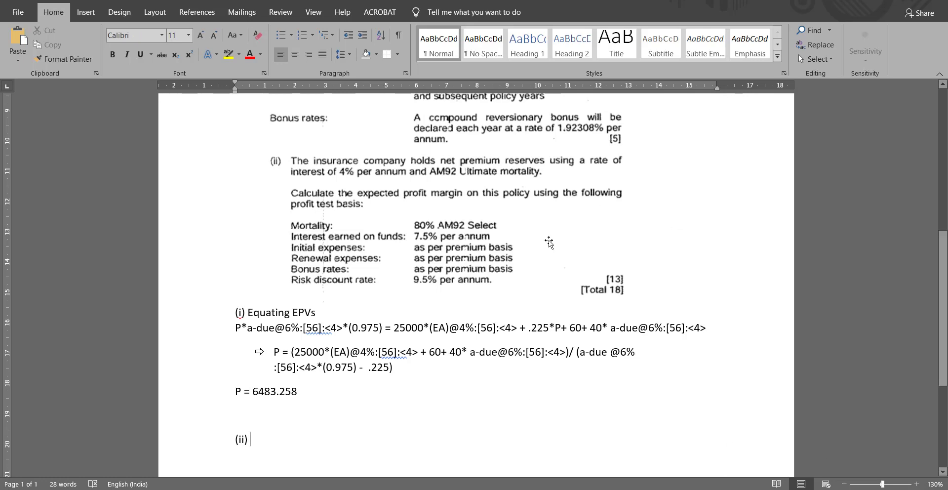
# - Review the question's policy details, premium basis and the part (ii) reserve and profit test basis
pyautogui.scroll(8, 518, 195)
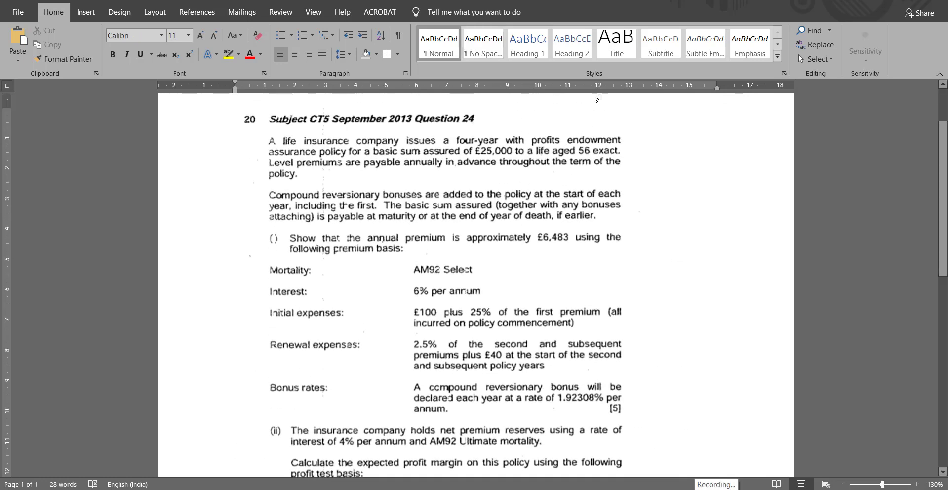
pyautogui.scroll(-5, 488, 261)
pyautogui.scroll(-1, 456, 250)
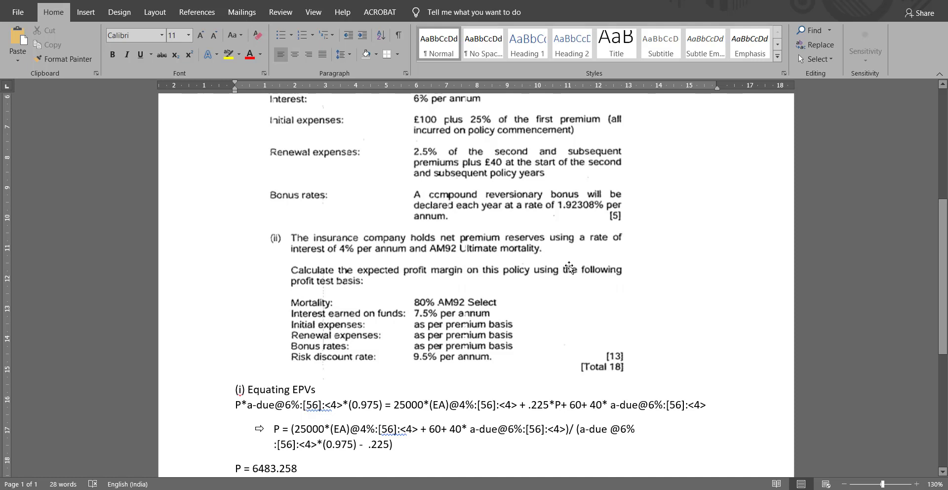
pyautogui.scroll(2, 473, 244)
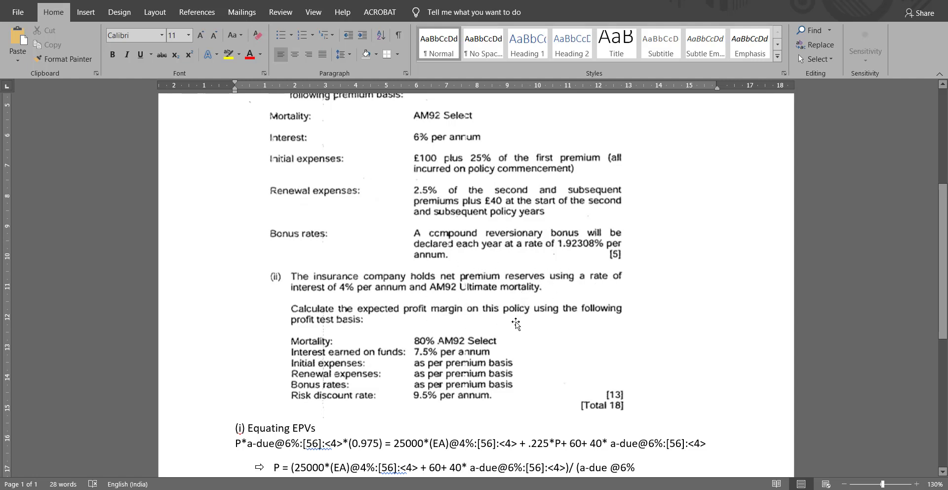
pyautogui.click(567, 489)
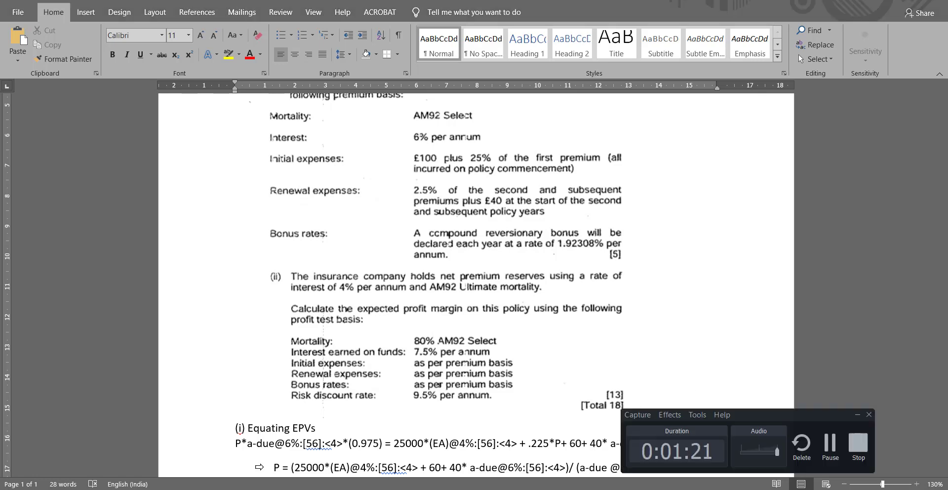
pyautogui.click(906, 463)
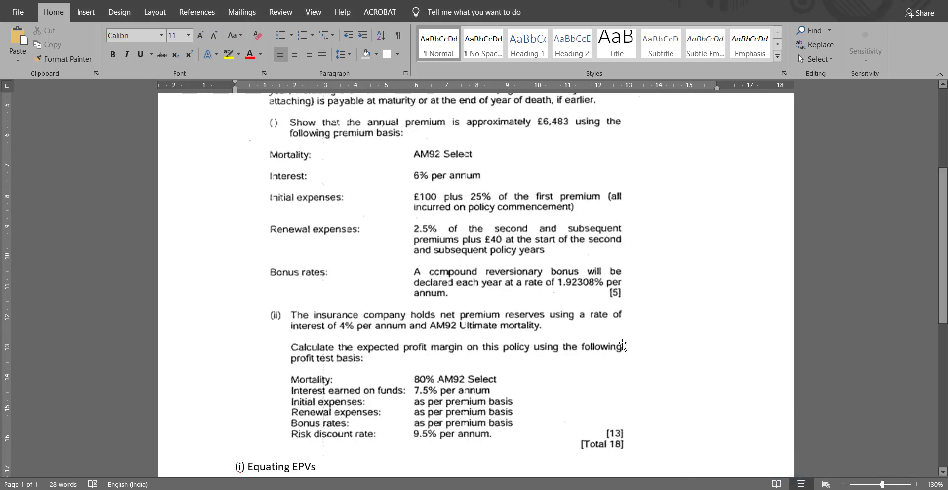
pyautogui.scroll(-5, 478, 271)
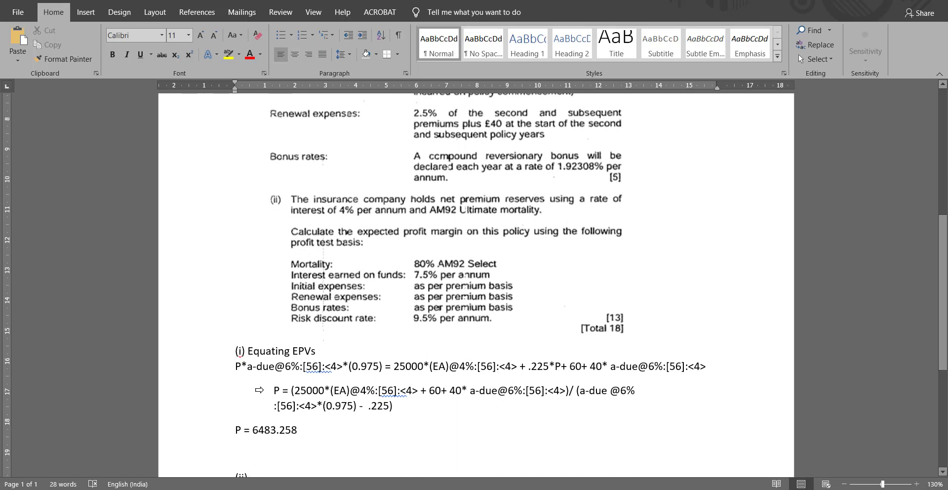
pyautogui.scroll(-3, 413, 226)
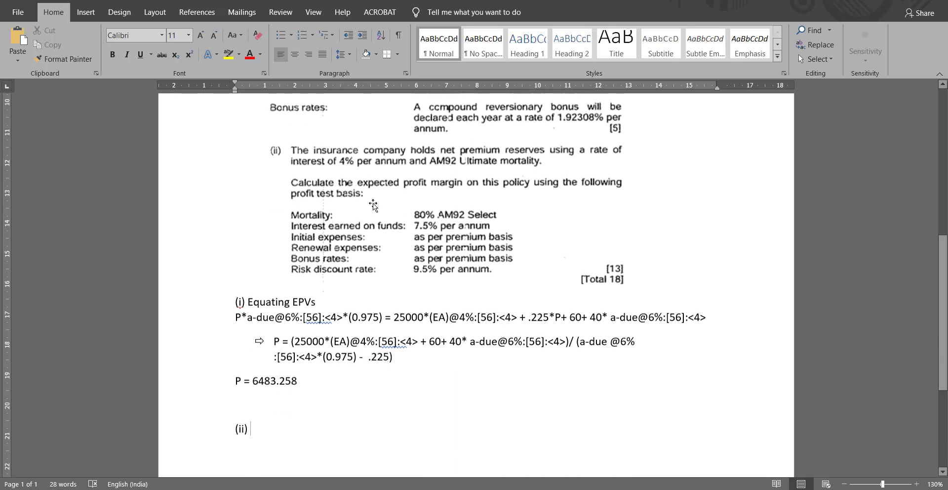
pyautogui.scroll(1, 395, 223)
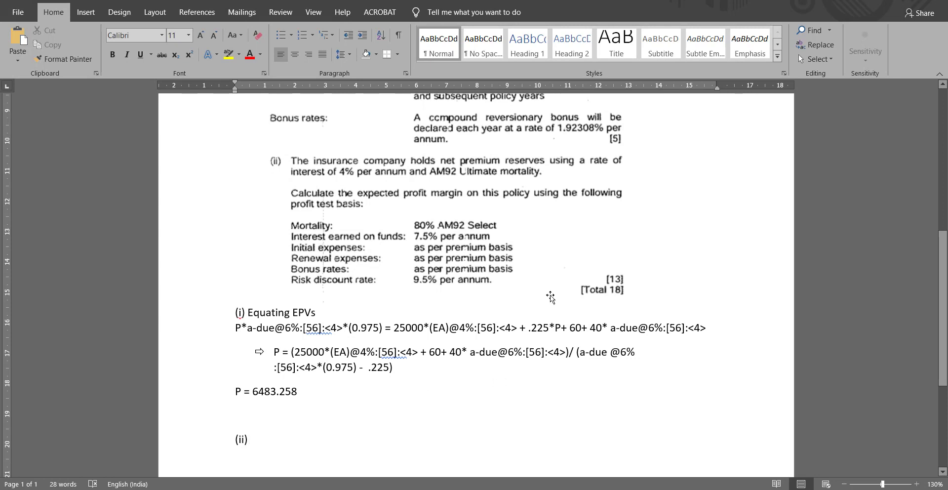
pyautogui.scroll(-1, 611, 297)
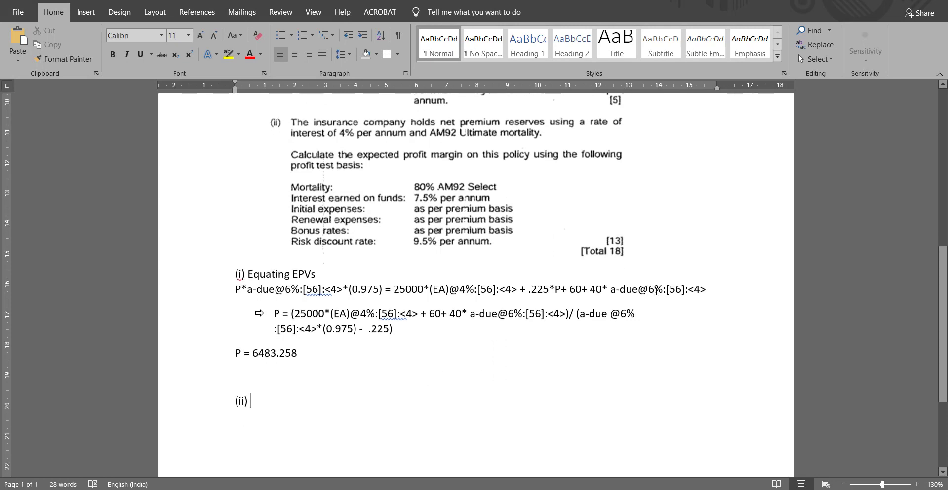
# - Title part (ii) "Net Premium reserve calculation" and start a new line below it
pyautogui.write('Ne')
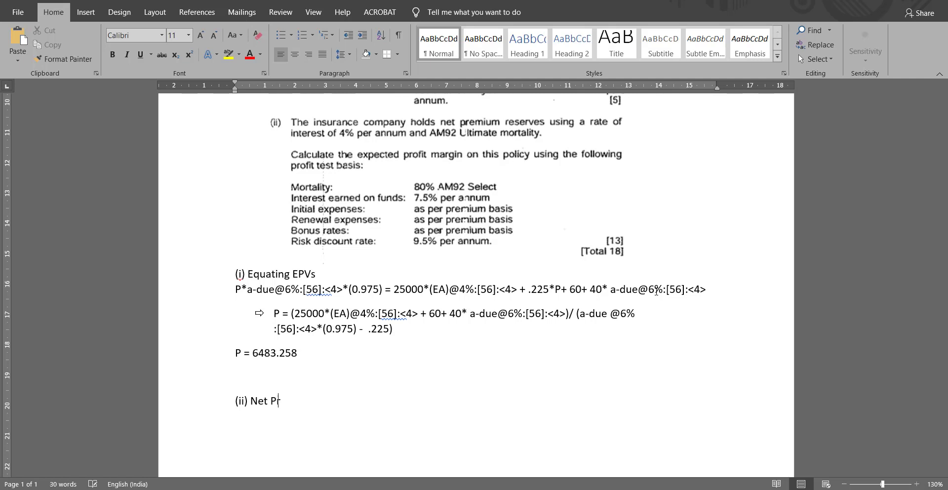
pyautogui.write('t Premium reserve calculation')
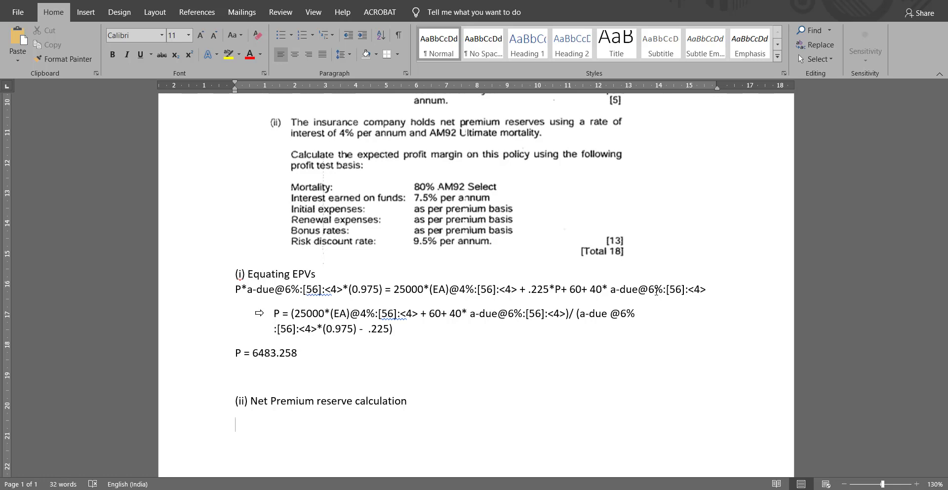
pyautogui.scroll(5, 540, 234)
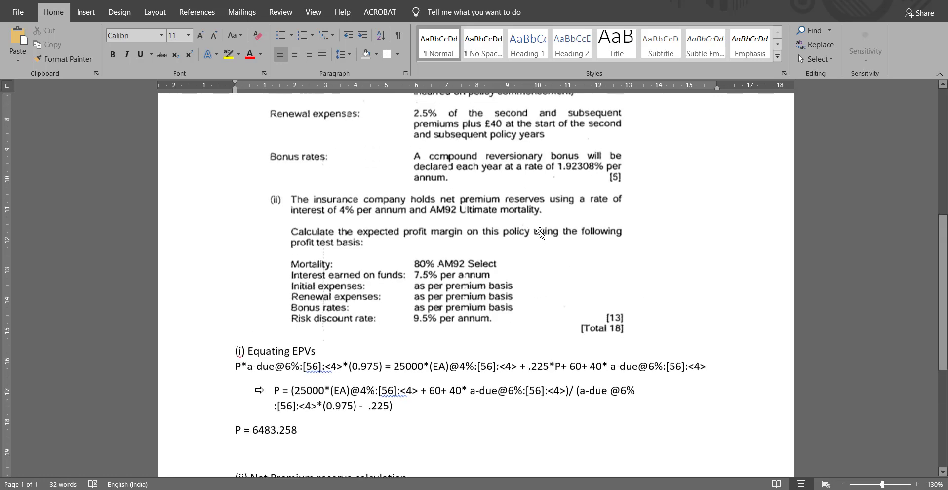
pyautogui.scroll(-8, 540, 232)
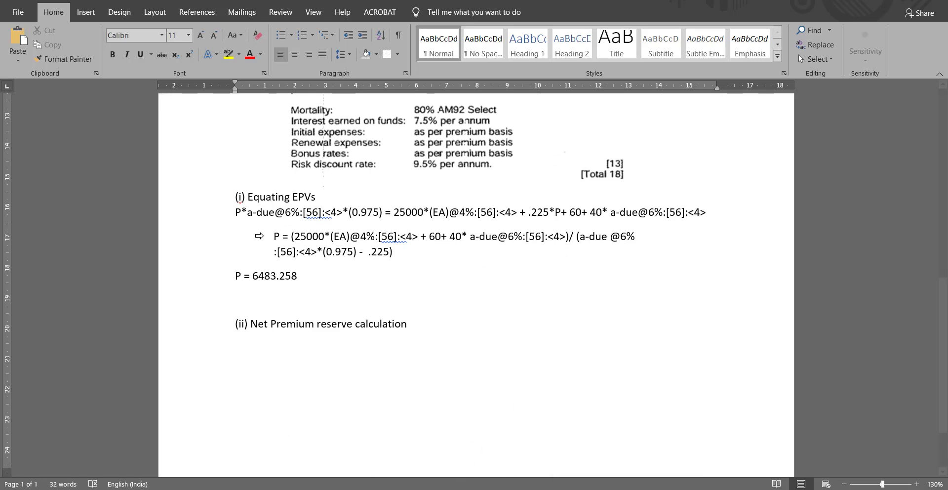
# - Switch to the Excel workbook, check the policy wording in the Word document behind it, and maximize the workbook window
pyautogui.moveTo(379, 487)
pyautogui.click(379, 445)
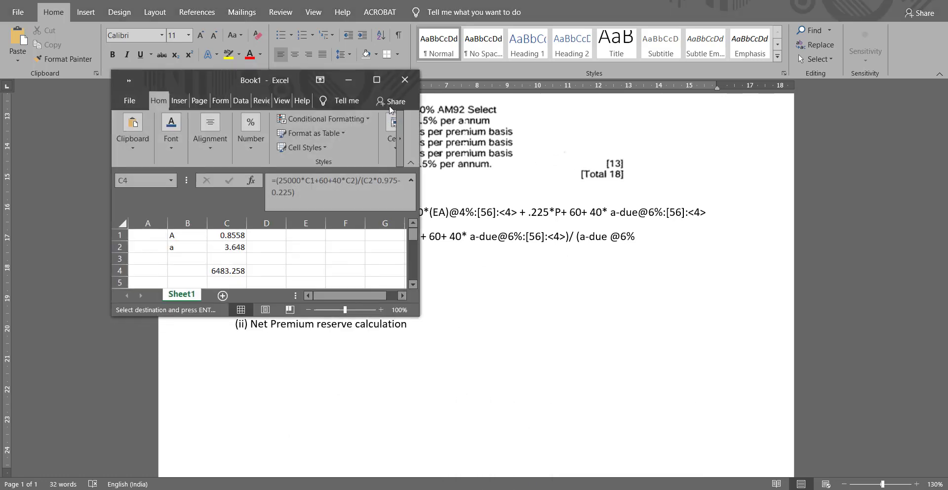
pyautogui.scroll(10, 539, 183)
pyautogui.scroll(6, 539, 182)
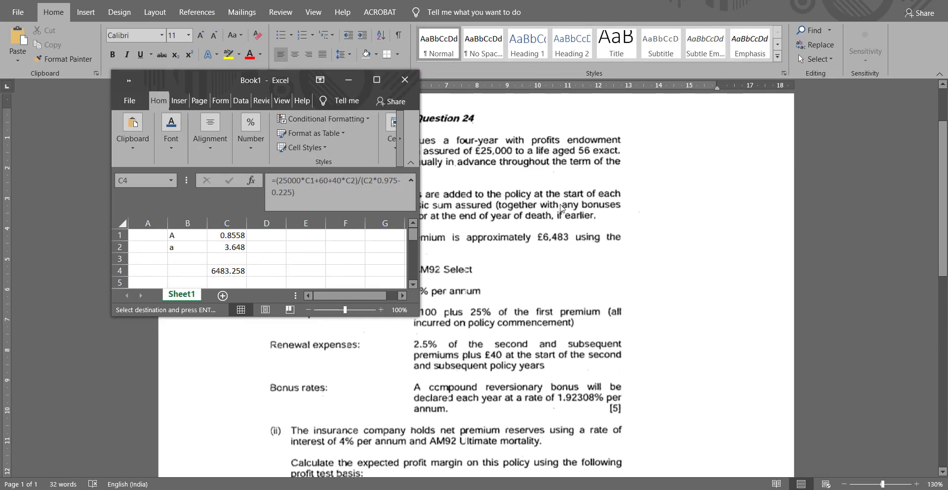
pyautogui.click(378, 83)
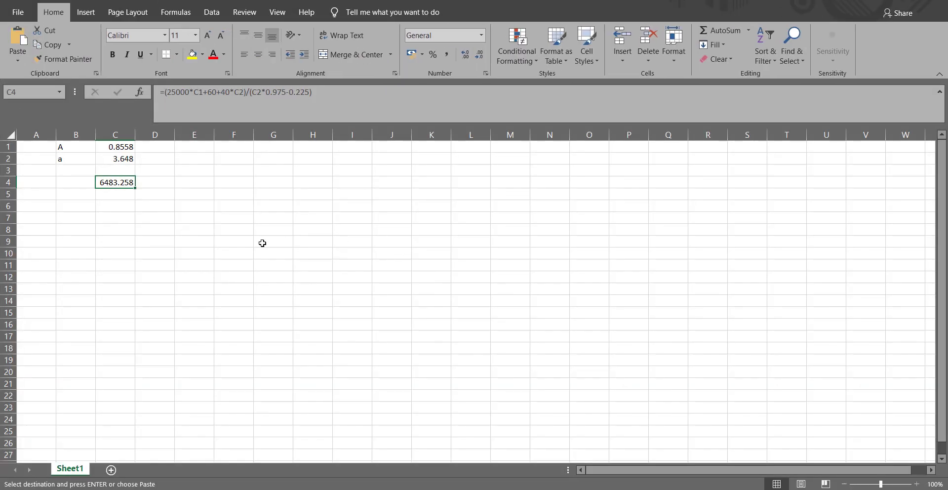
# - Enter the column headings t in cell F8 and Sum Assured in cell G8, ending on the cell below t
pyautogui.click(269, 232)
pyautogui.write('Sy')
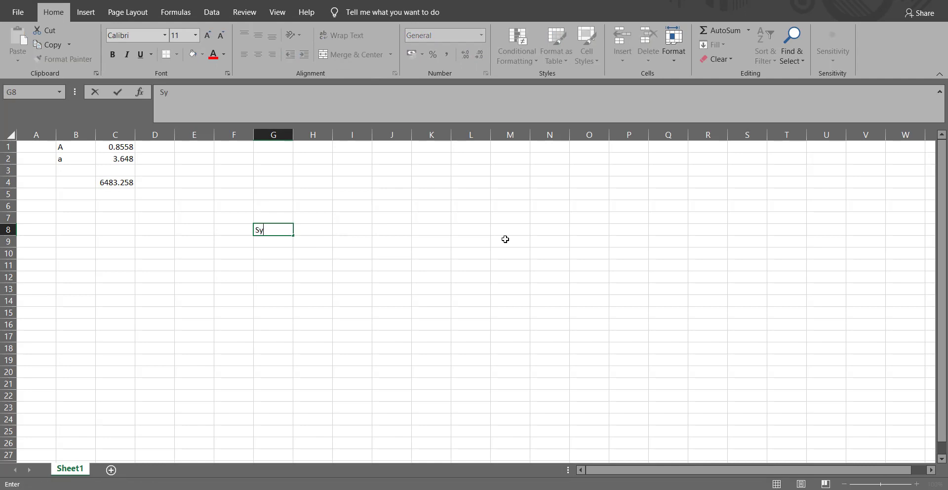
pyautogui.write('m Assuy')
pyautogui.press('Return')
pyautogui.press('Up')
pyautogui.press('Left')
pyautogui.write('t')
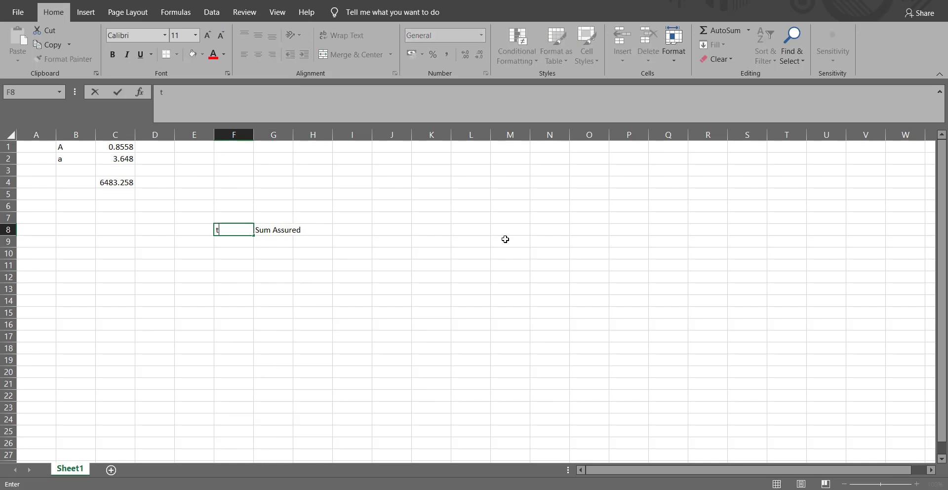
pyautogui.press('Tab')
pyautogui.press('Return')
pyautogui.press('Up')
pyautogui.press('Right')
pyautogui.press('Left')
pyautogui.press('Down')
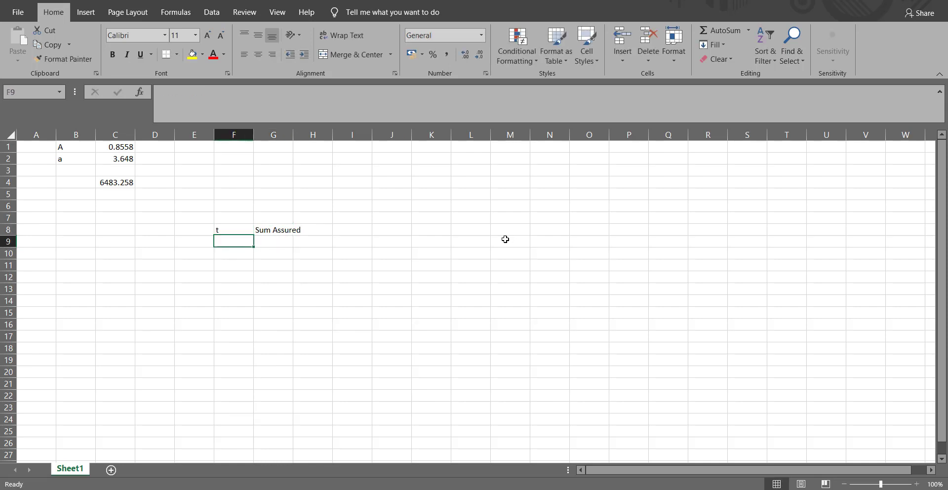
# - Fill the t column with the values 1, 2, 3 and 4 in cells F9 to F12
pyautogui.write('1')
pyautogui.press('Return')
pyautogui.write('2')
pyautogui.press('Return')
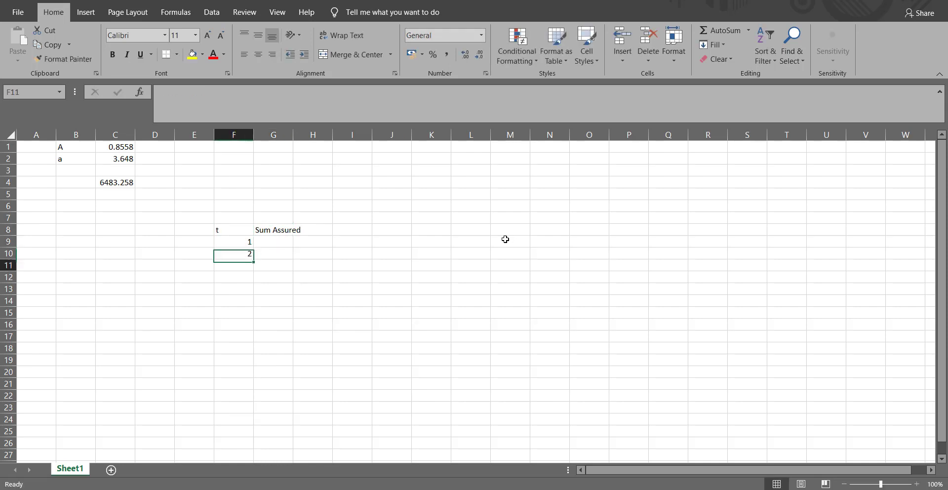
pyautogui.write('3')
pyautogui.press('Return')
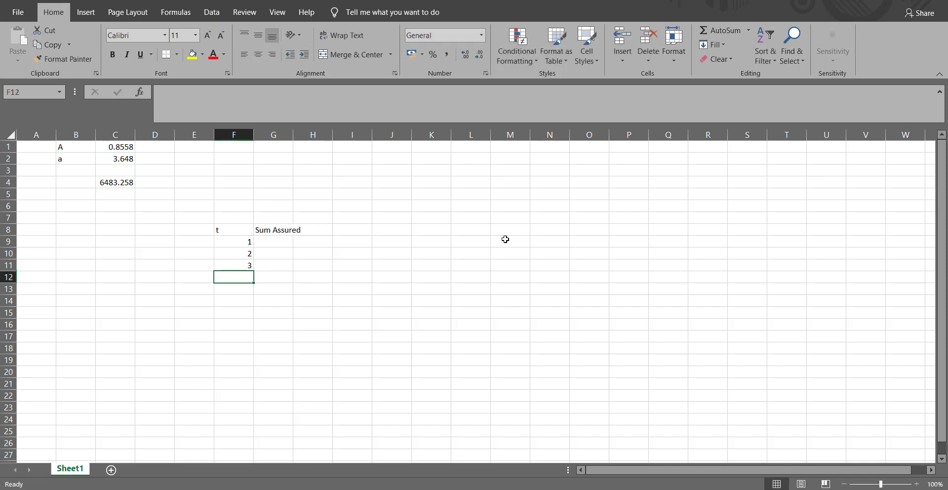
pyautogui.write('4')
pyautogui.press('Return')
pyautogui.press('Up')
pyautogui.press('Up')
pyautogui.press('Up')
pyautogui.press('Up')
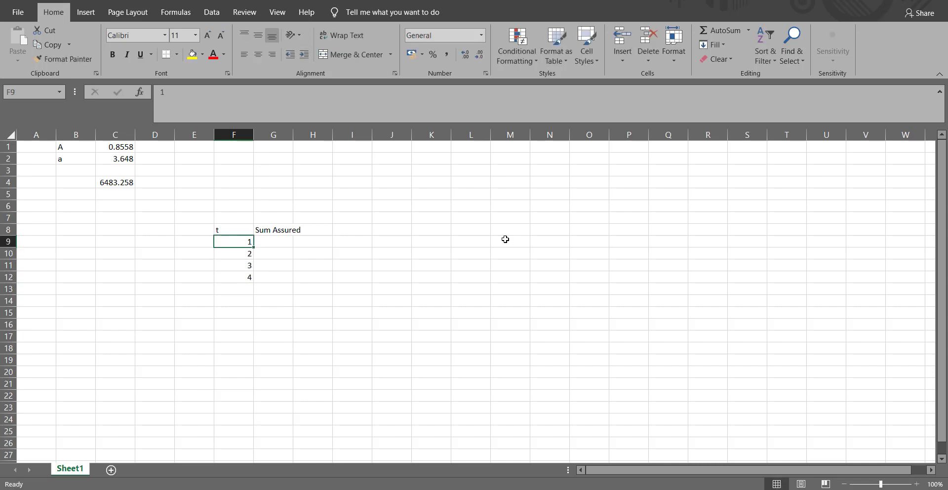
# - Enter 25000*1.0192308 in cell G9, checking the basic sum assured and bonus rate in the Word question
pyautogui.press('Right')
pyautogui.hotkey('alt', 'Tab')
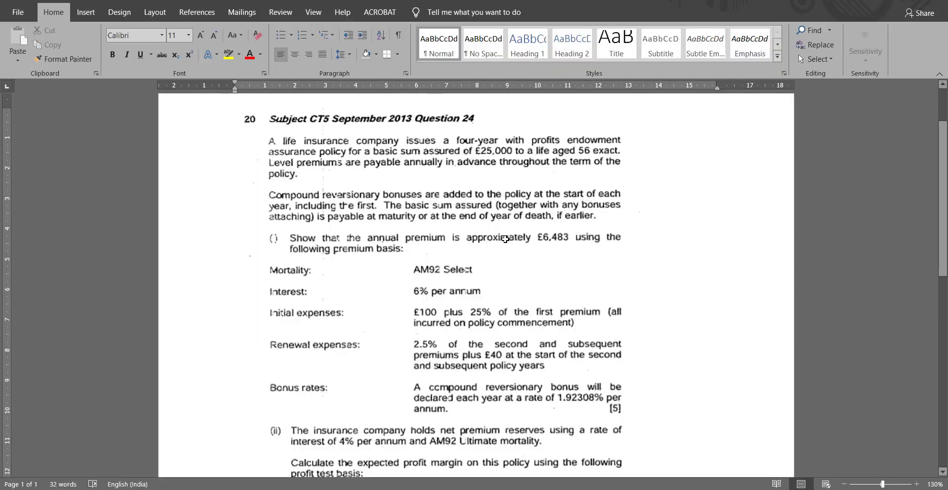
pyautogui.hotkey('alt', 'Tab')
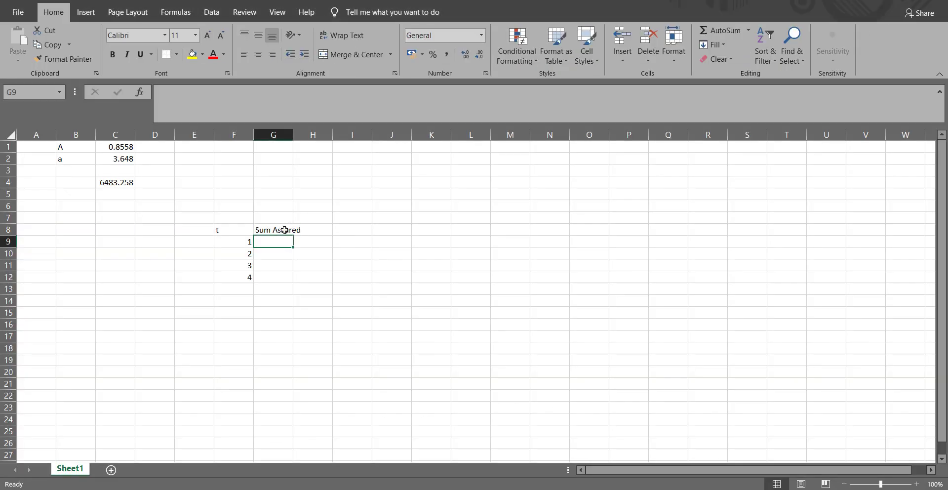
pyautogui.write('25000')
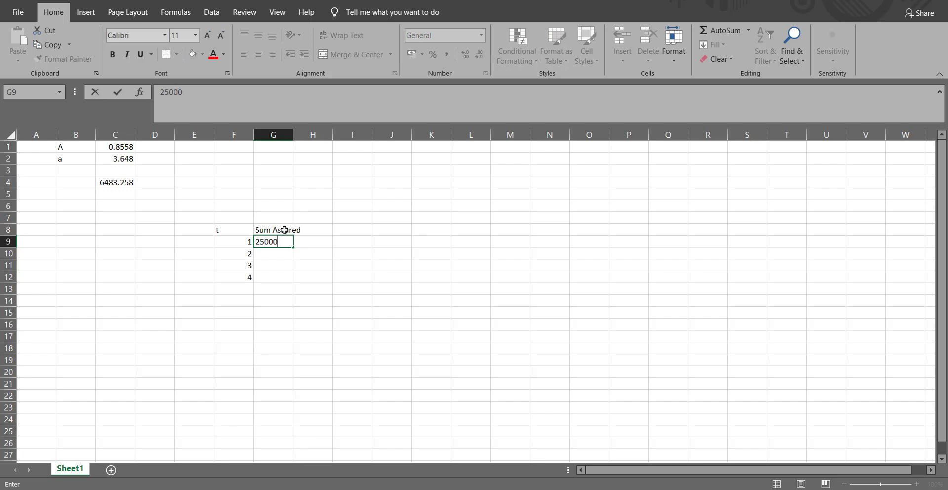
pyautogui.write('*')
pyautogui.hotkey('alt', 'Tab')
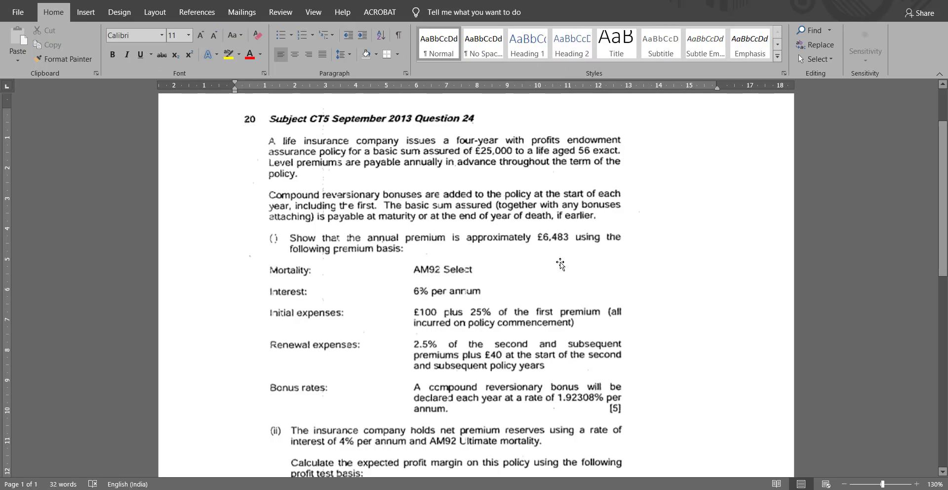
pyautogui.scroll(-3, 581, 291)
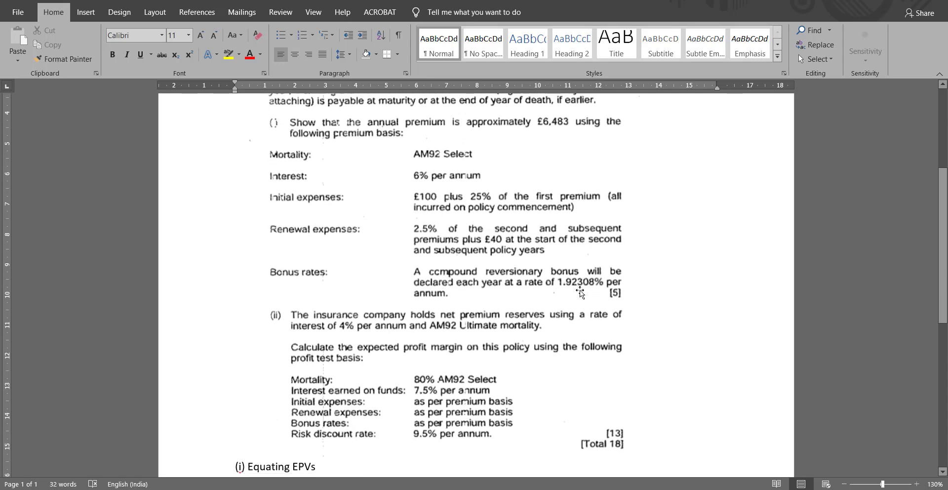
pyautogui.hotkey('alt', 'Tab')
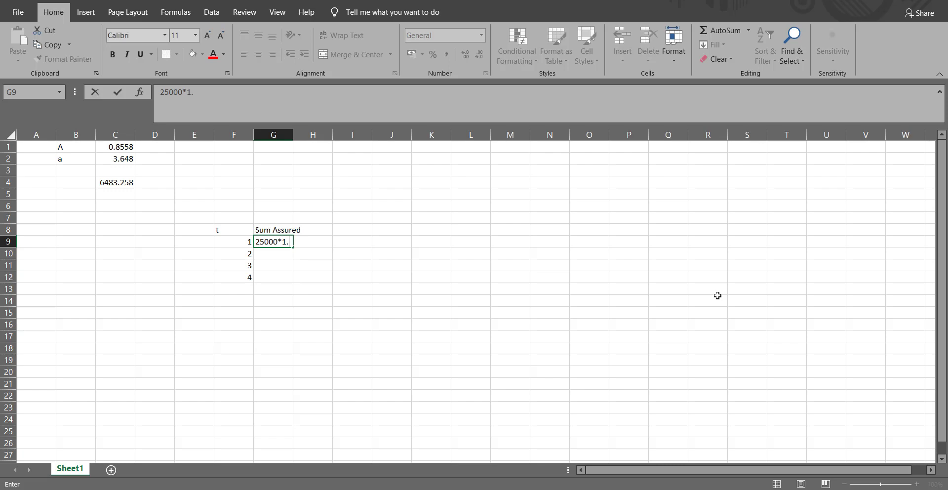
pyautogui.write('019')
pyautogui.hotkey('alt', 'Tab')
pyautogui.hotkey('alt', 'Tab')
pyautogui.hotkey('alt', 'Tab')
pyautogui.hotkey('alt', 'Tab')
pyautogui.write('2308')
pyautogui.press('Return')
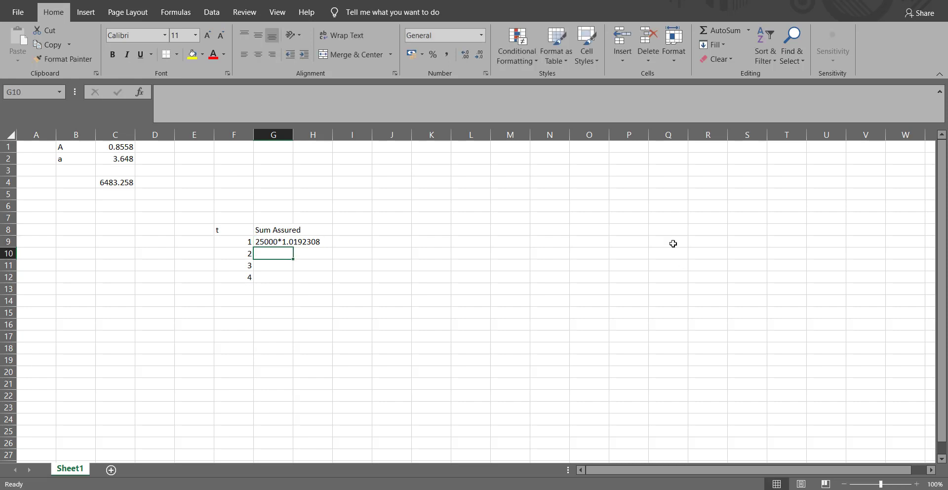
# - Turn the text entry in cell G9 into a calculating formula by adding a leading equals sign
pyautogui.doubleClick(257, 240)
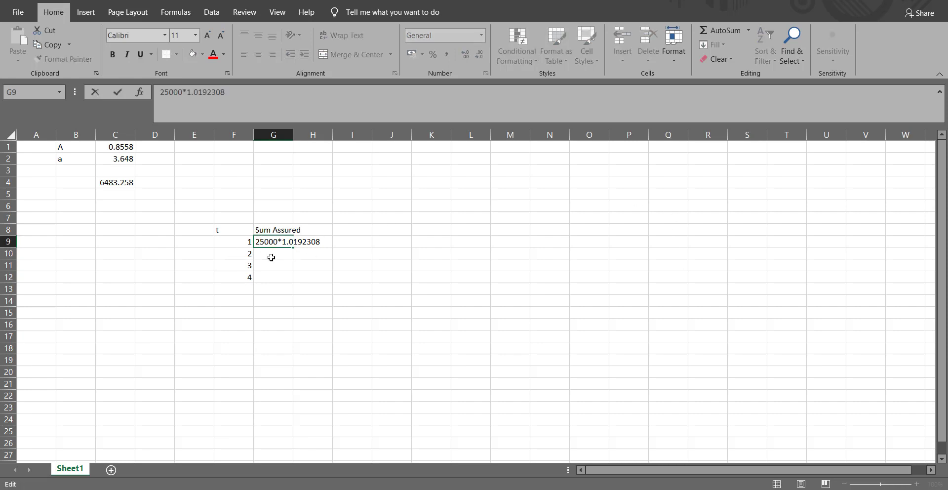
pyautogui.write('=')
pyautogui.press('Return')
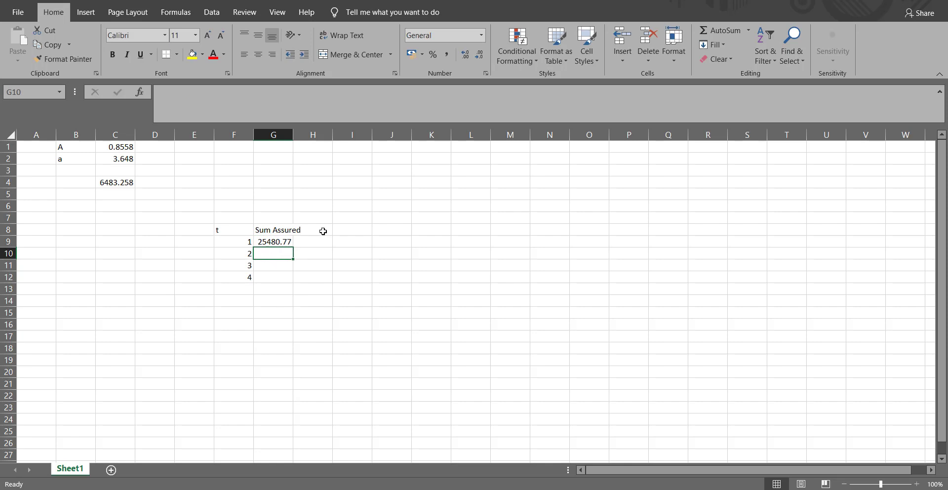
# - Extend the G9 formula to =25000*1.0192308^F9 and fill it down to cell G12
pyautogui.click(292, 243)
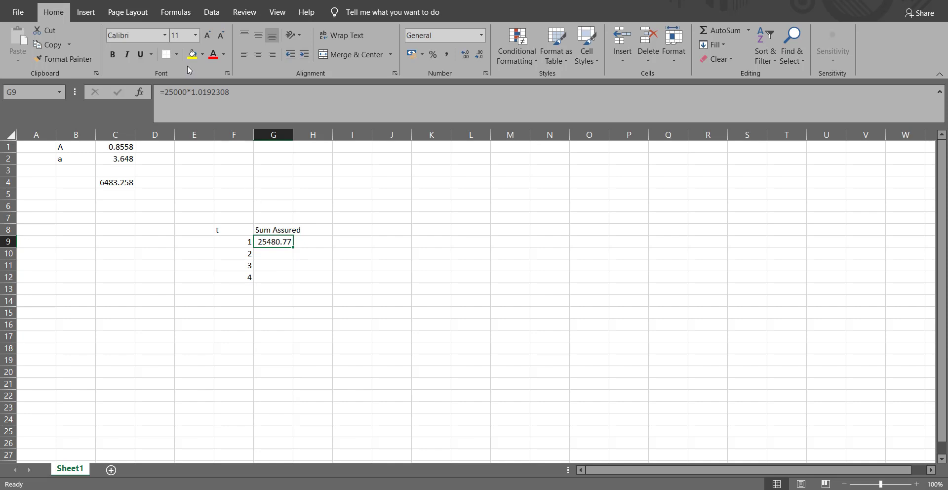
pyautogui.doubleClick(286, 242)
pyautogui.click(327, 242)
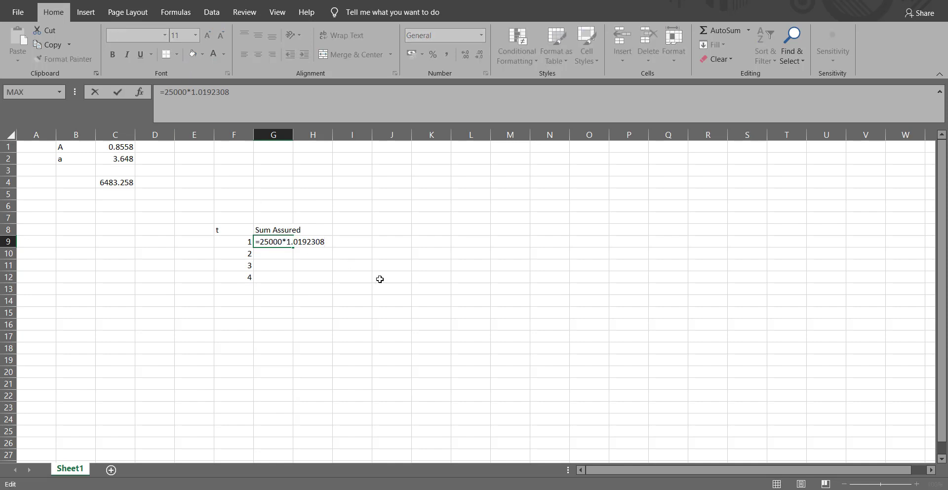
pyautogui.write('^')
pyautogui.click(240, 242)
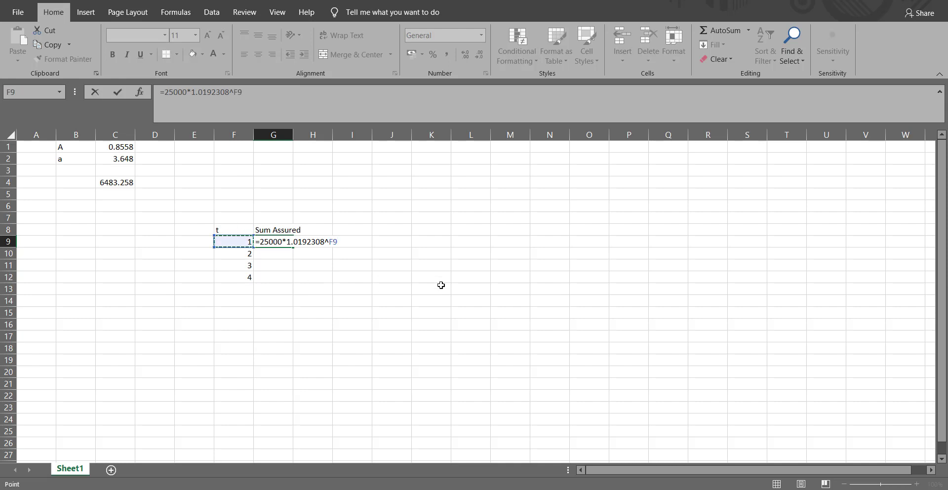
pyautogui.press('Return')
pyautogui.click(275, 240)
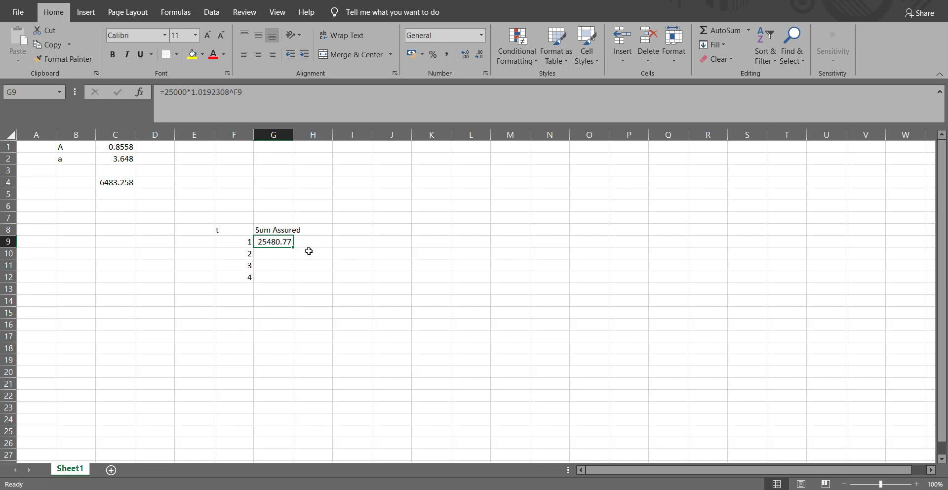
pyautogui.moveTo(292, 247); pyautogui.dragTo(294, 282)
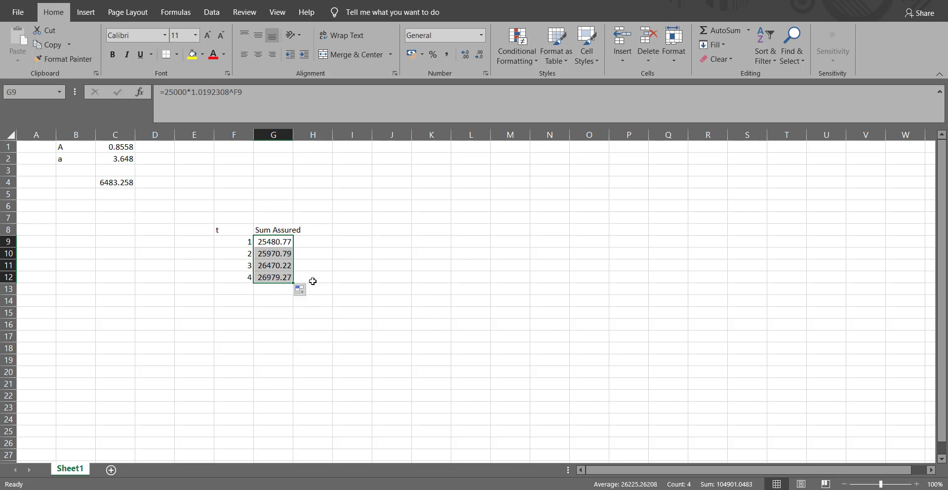
# - Copy the t and Sum Assured table F8:G12 into the Word document, below the part (ii) heading
pyautogui.moveTo(221, 233); pyautogui.dragTo(291, 280)
pyautogui.hotkey('ctrl', 'c')
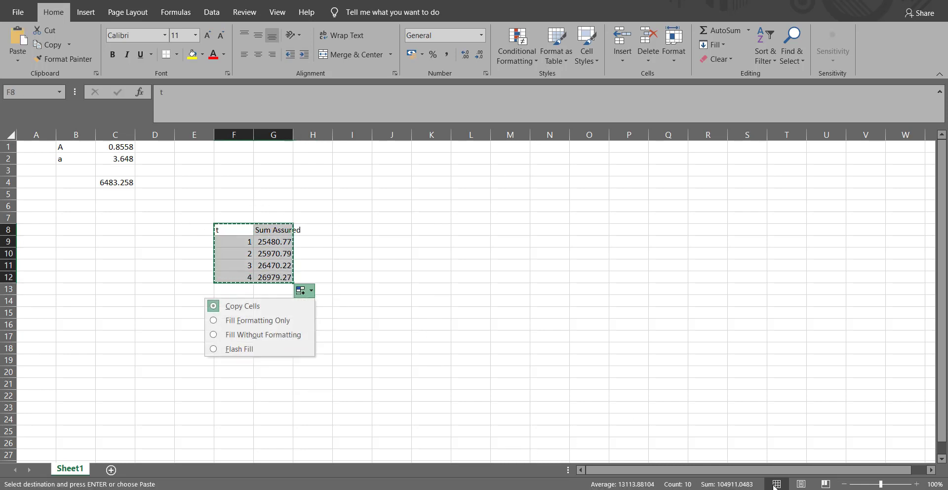
pyautogui.press('Escape')
pyautogui.moveTo(661, 489)
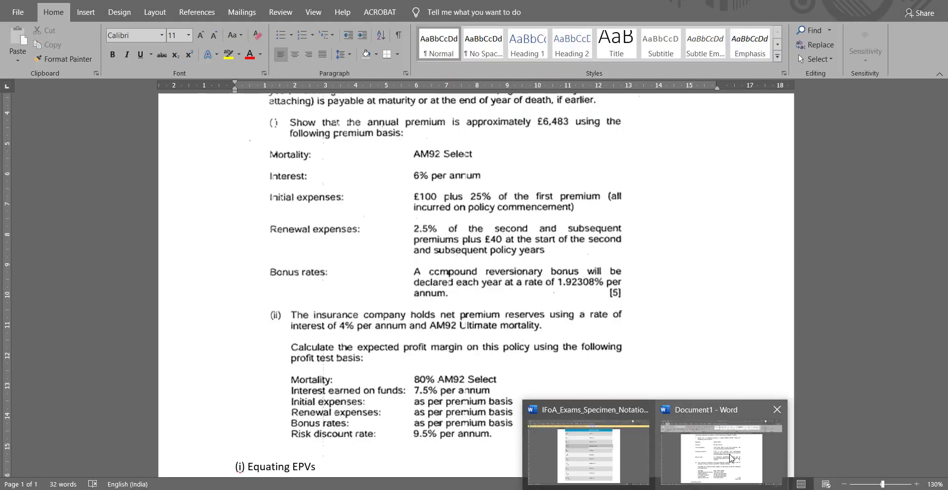
pyautogui.click(730, 455)
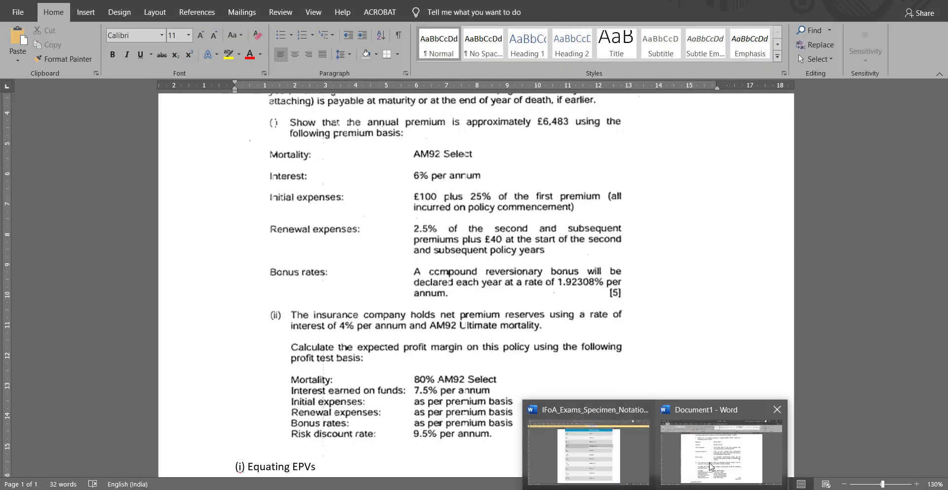
pyautogui.scroll(-10, 526, 310)
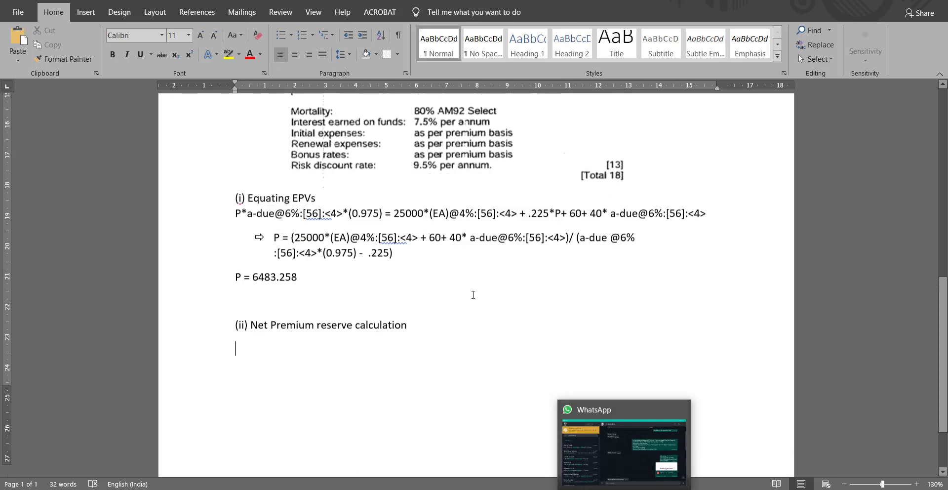
pyautogui.hotkey('ctrl', 'v')
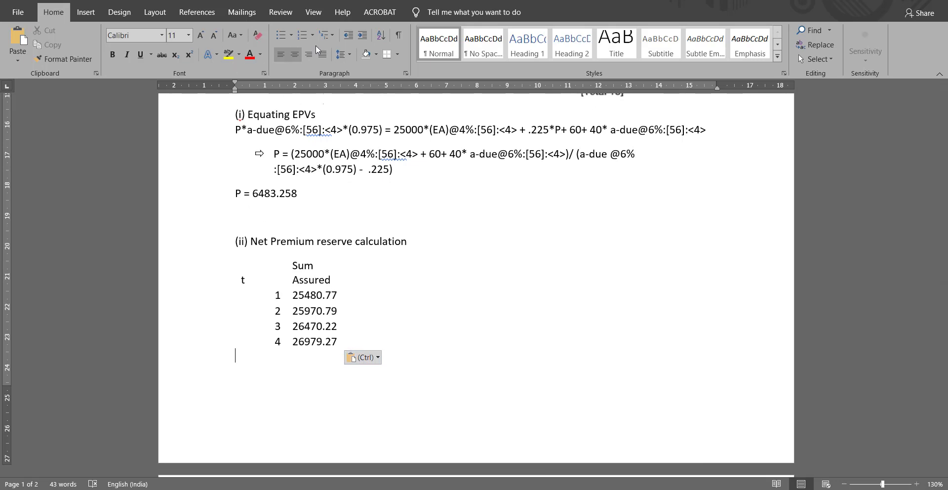
# - Apply all borders to the pasted t and Sum Assured table
pyautogui.click(398, 54)
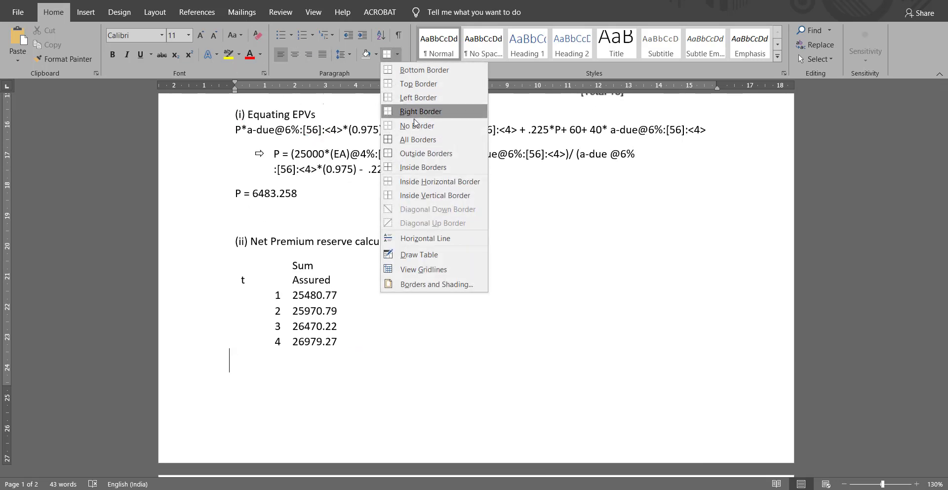
pyautogui.click(281, 276)
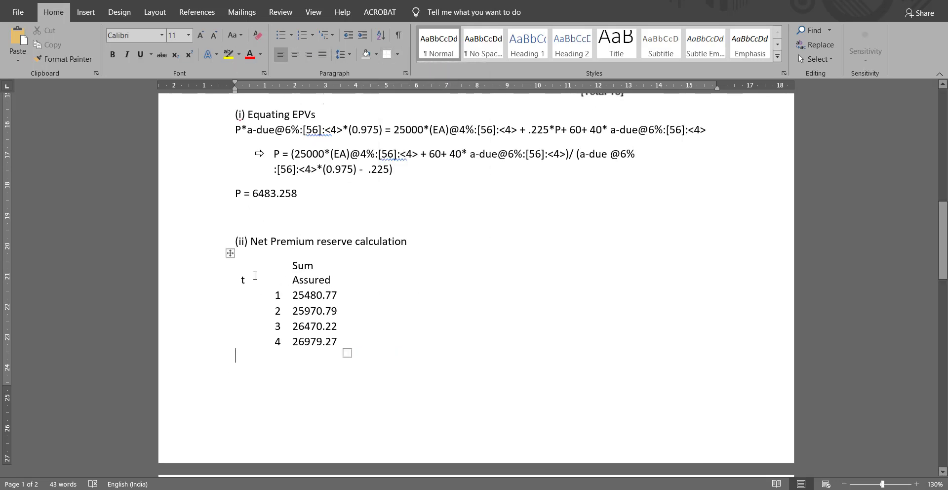
pyautogui.moveTo(248, 262); pyautogui.dragTo(398, 365)
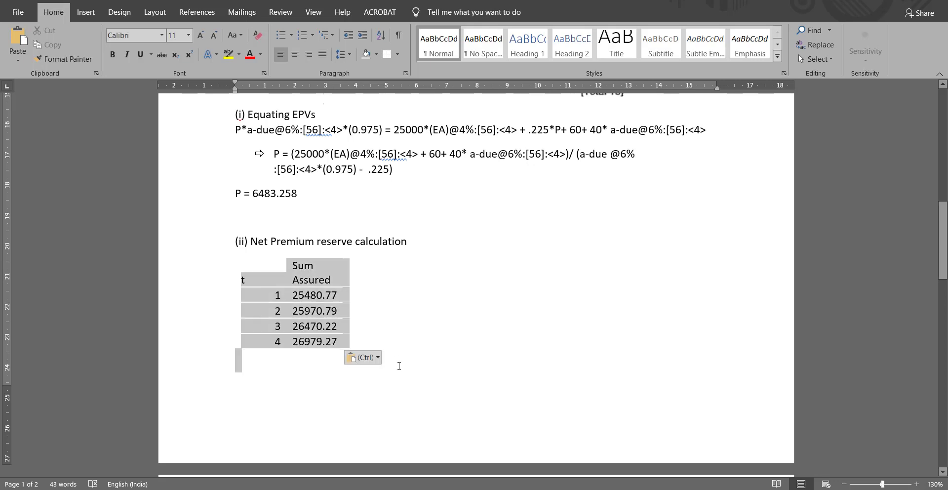
pyautogui.click(397, 54)
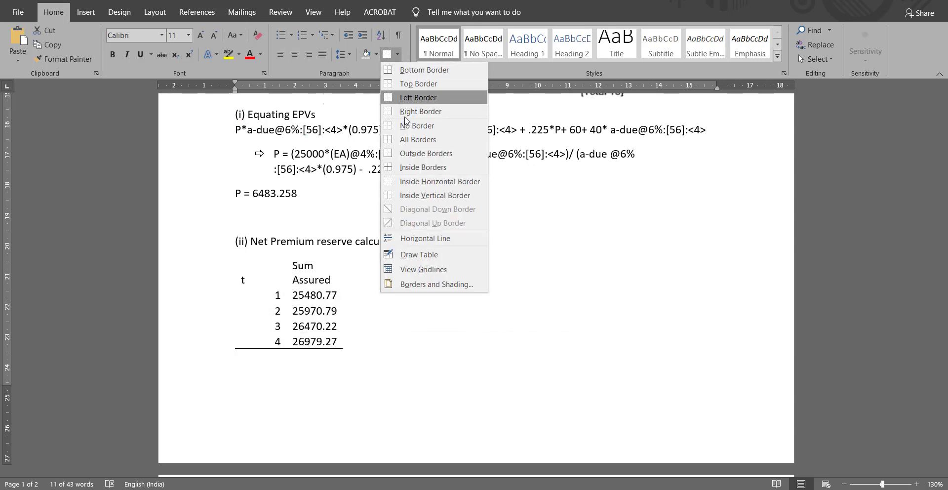
pyautogui.click(425, 138)
pyautogui.click(449, 349)
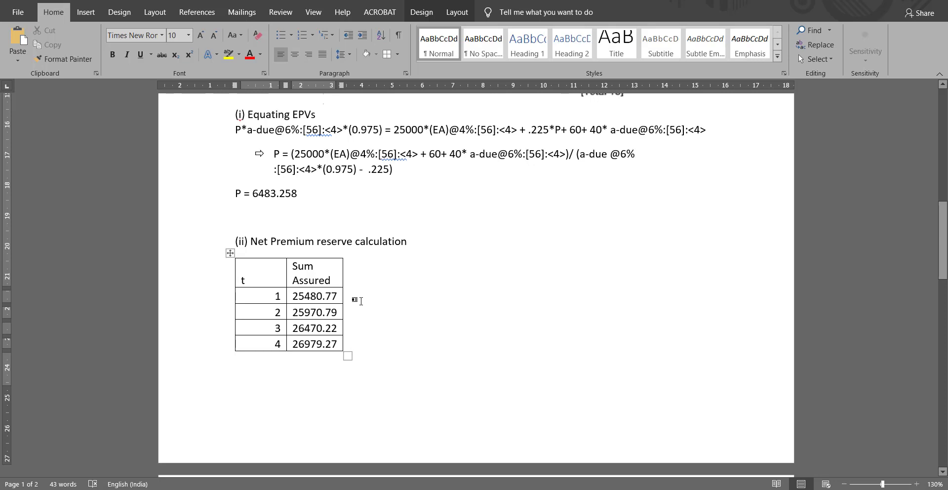
# - Add the line "Sum assured at the end of each year after including past bonuses is given as follows:" between the part (ii) heading and the table
pyautogui.click(401, 249)
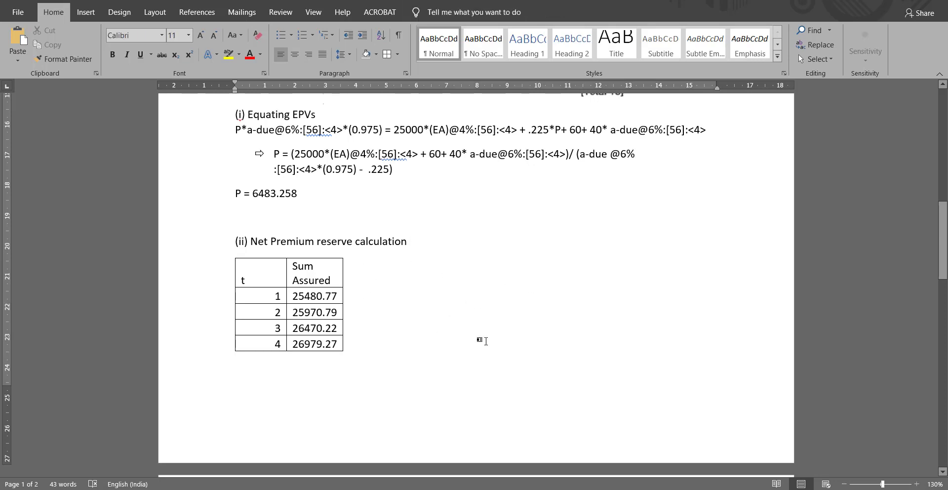
pyautogui.press('Return')
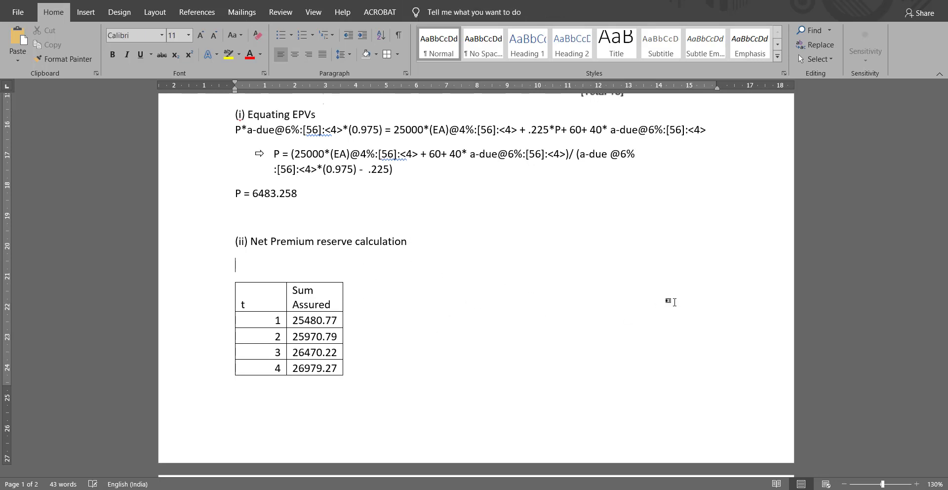
pyautogui.write('Sum assured at the end pof')
pyautogui.press('BackSpace')
pyautogui.press('BackSpace')
pyautogui.press('BackSpace')
pyautogui.press('BackSpace')
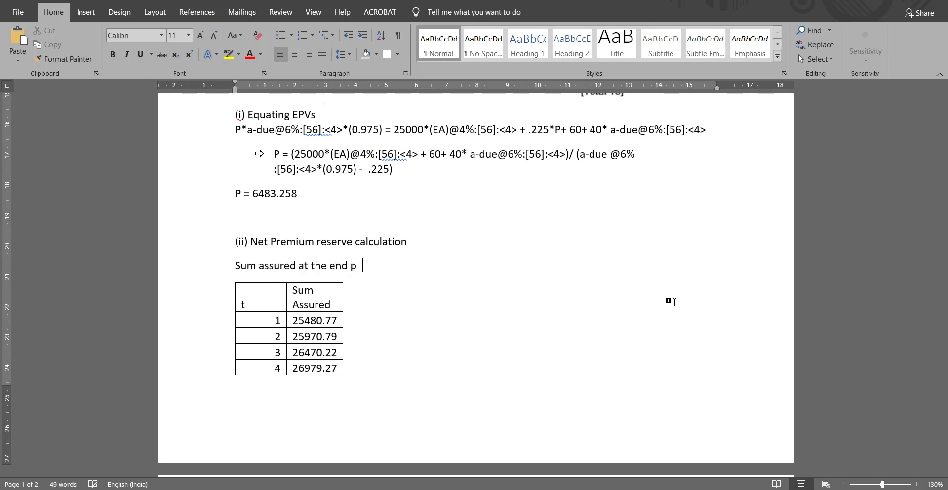
pyautogui.write('of each year a')
pyautogui.write('gf')
pyautogui.press('BackSpace')
pyautogui.press('BackSpace')
pyautogui.write('fter incl')
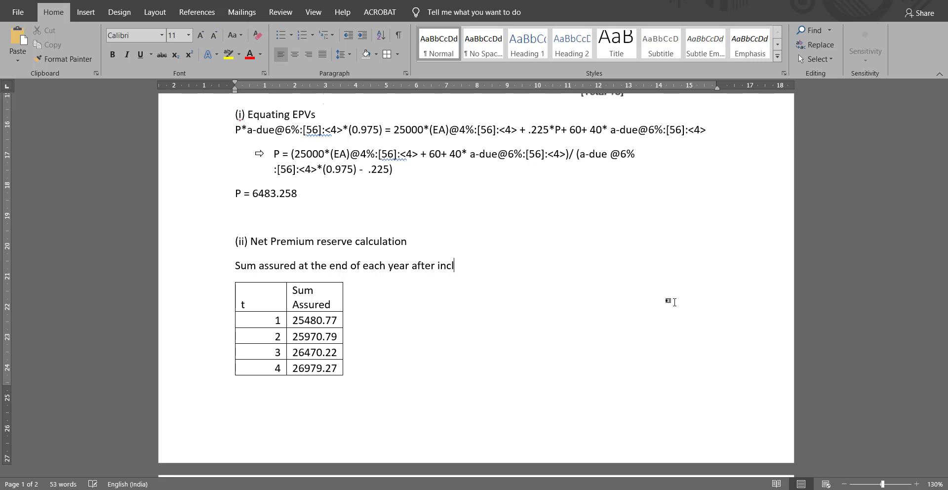
pyautogui.write('uding pasty')
pyautogui.press('BackSpace')
pyautogui.write('bonuses is given ')
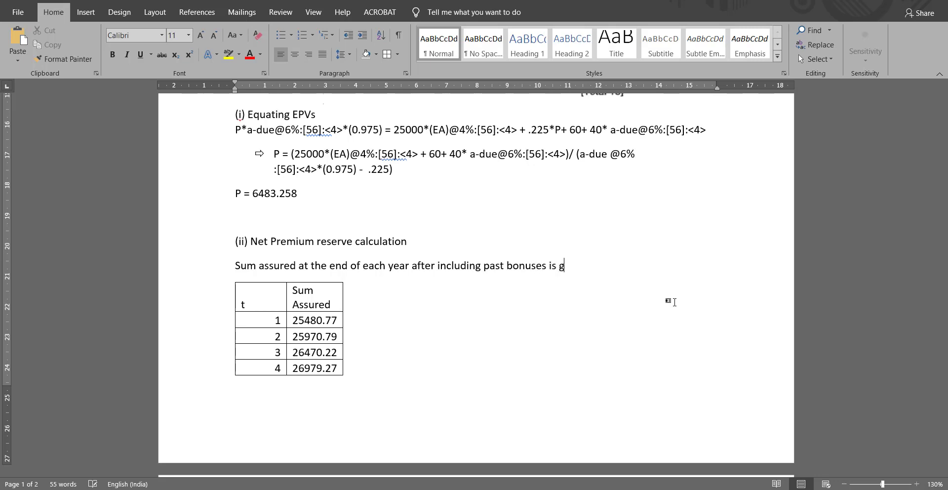
pyautogui.write('asd')
pyautogui.press('BackSpace')
pyautogui.write('follows')
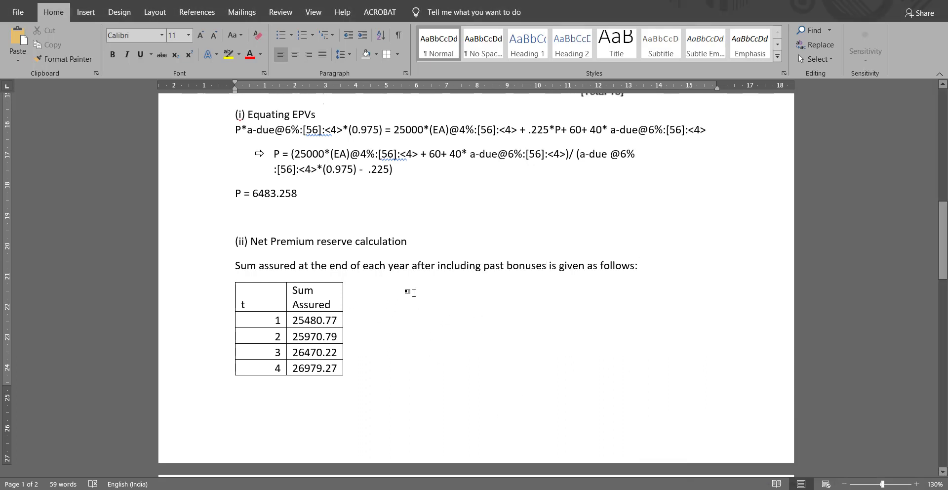
pyautogui.click(377, 355)
pyautogui.scroll(-2, 370, 353)
pyautogui.click(258, 295)
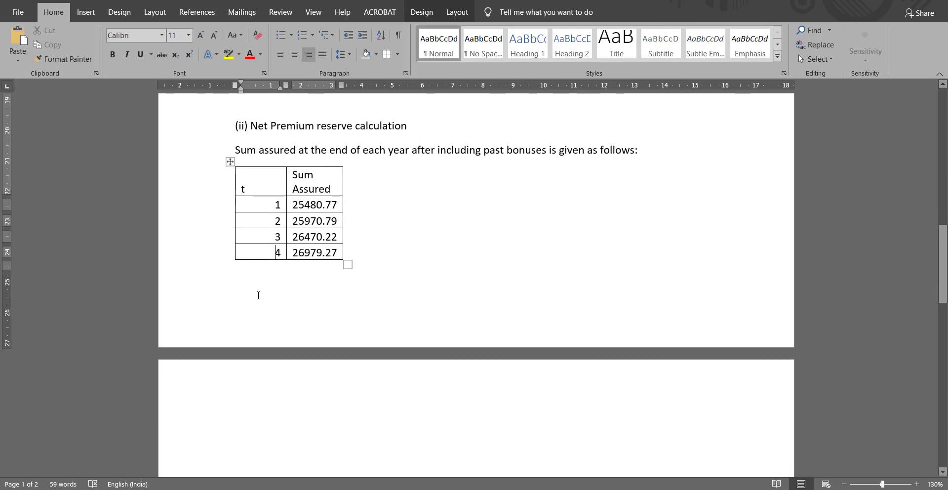
pyautogui.click(410, 257)
pyautogui.click(223, 300)
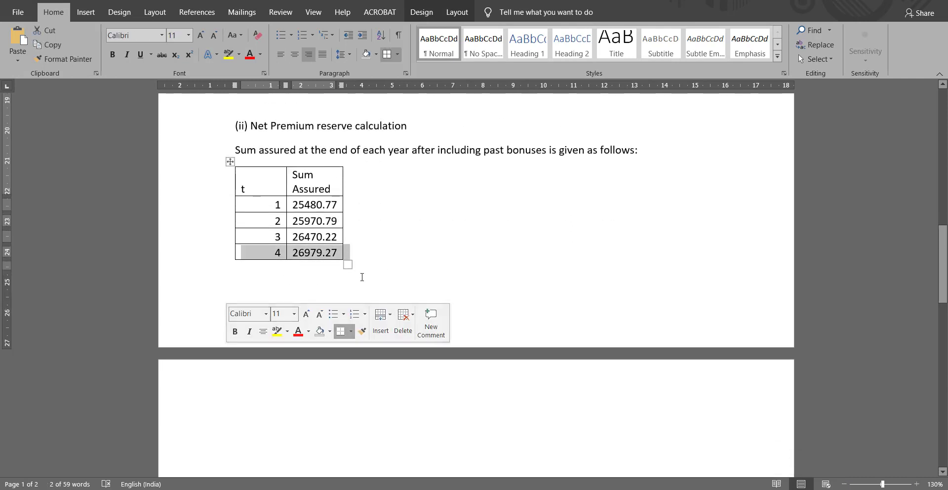
pyautogui.click(378, 271)
pyautogui.press('Return')
pyautogui.press('Return')
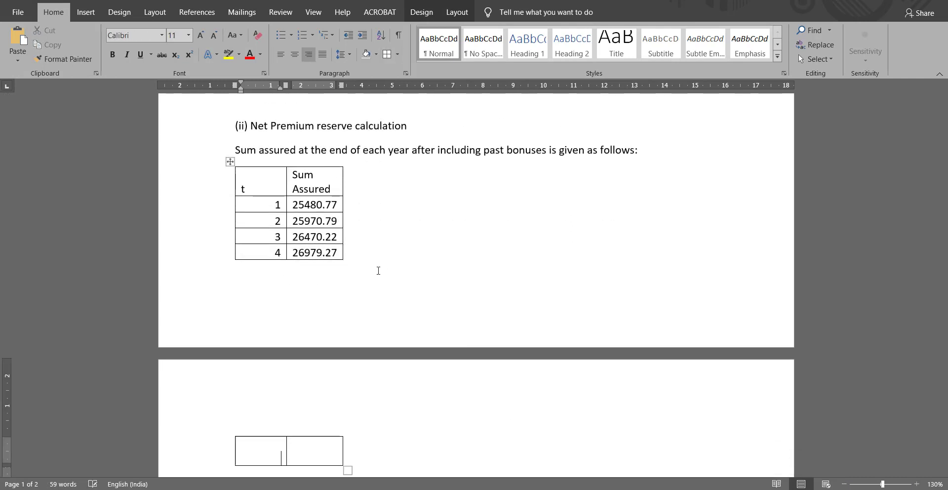
pyautogui.press('BackSpace')
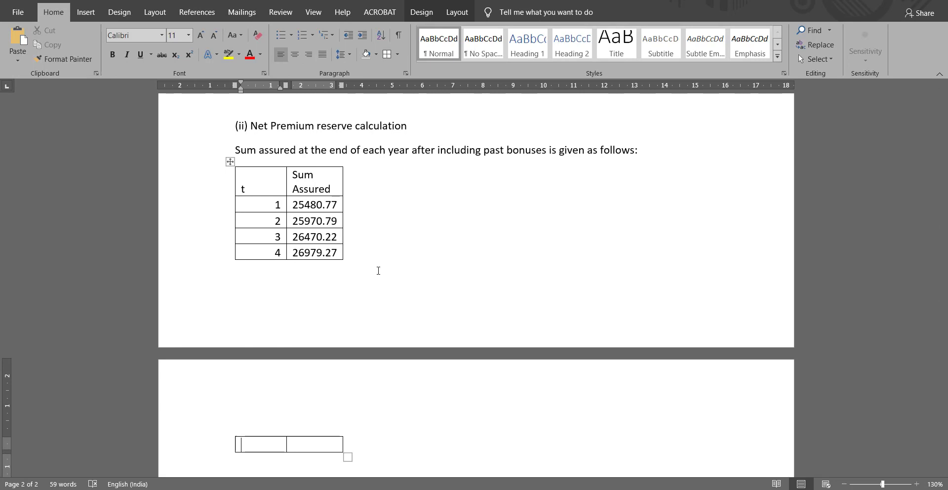
pyautogui.hotkey('ctrl', 'z')
pyautogui.hotkey('ctrl', 'z')
pyautogui.hotkey('ctrl', 'z')
pyautogui.hotkey('ctrl', 'z')
pyautogui.hotkey('ctrl', 'z')
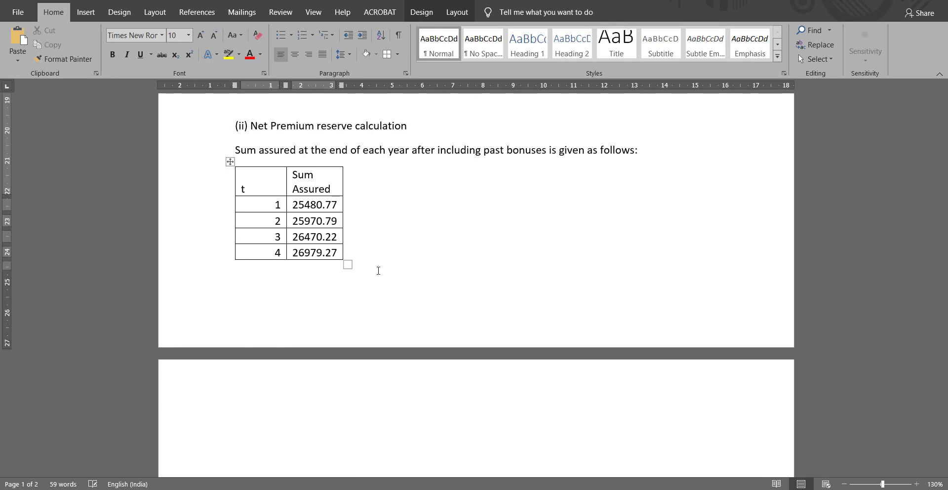
# - Add the line "Net Premium Reserve" below the Sum Assured table and begin the following line with "1V ="
pyautogui.press('Down')
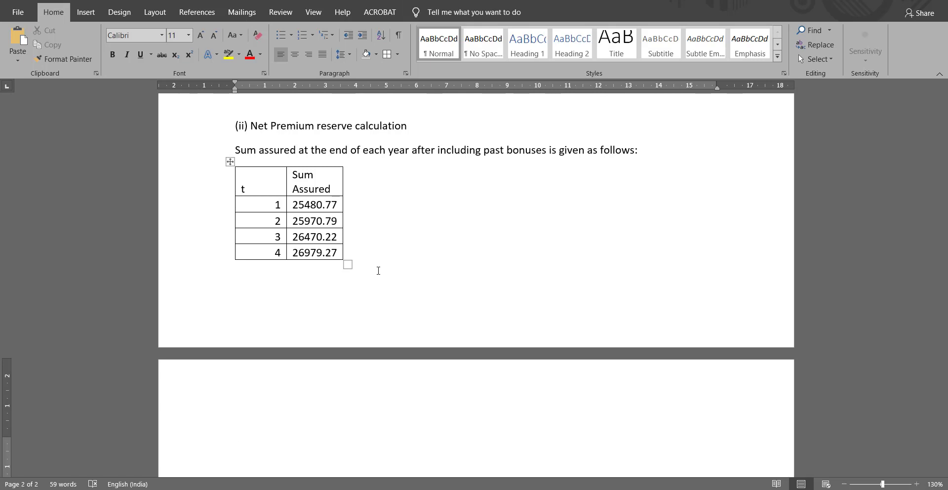
pyautogui.write('Nety')
pyautogui.press('BackSpace')
pyautogui.write('Premium')
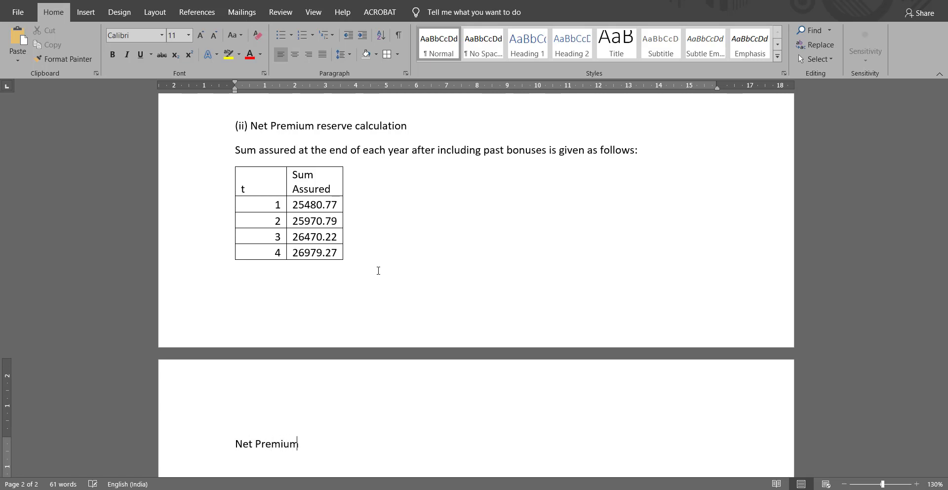
pyautogui.write(' Reserve')
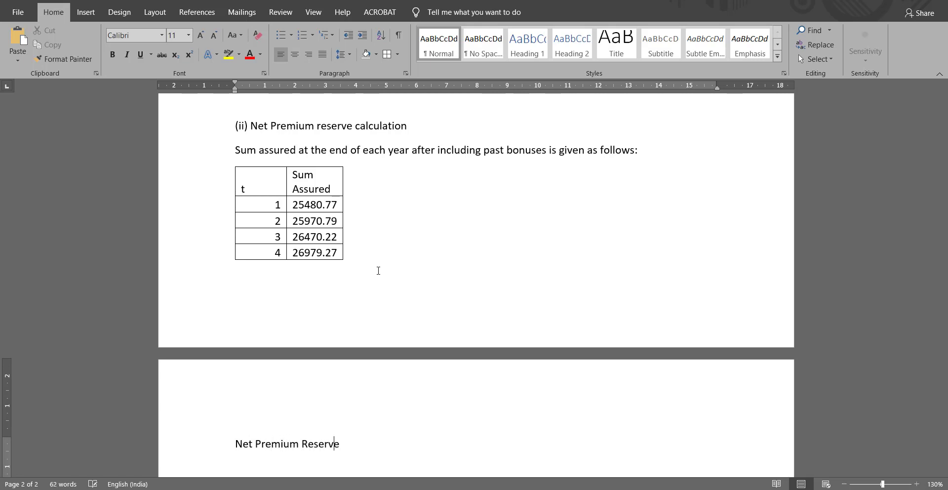
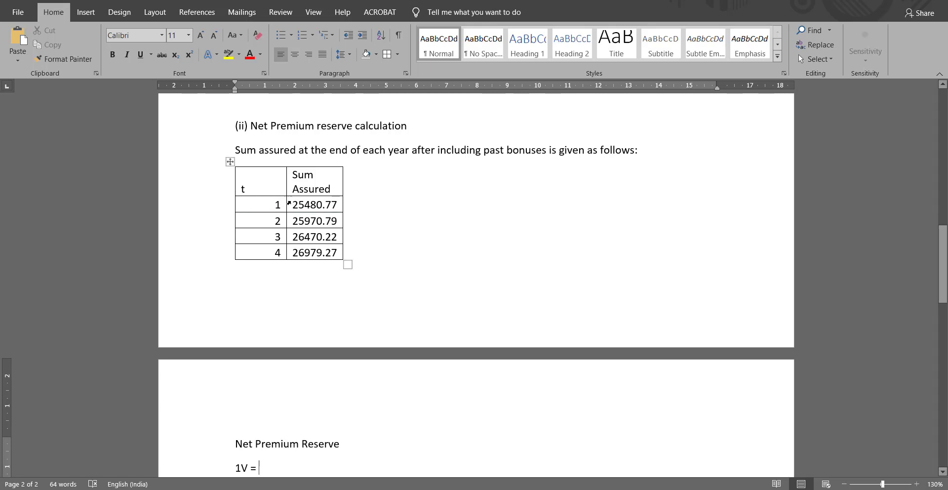
# - Copy the year 1 sum assured 25480.77 from the table to follow "1V =", and add a multiplication sign
pyautogui.click(297, 204)
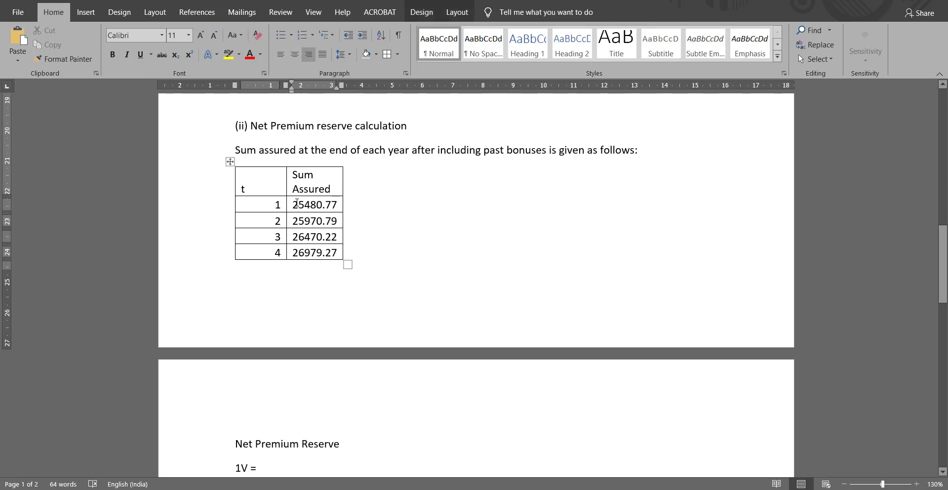
pyautogui.moveTo(295, 204); pyautogui.dragTo(338, 204)
pyautogui.hotkey('ctrl', 'c')
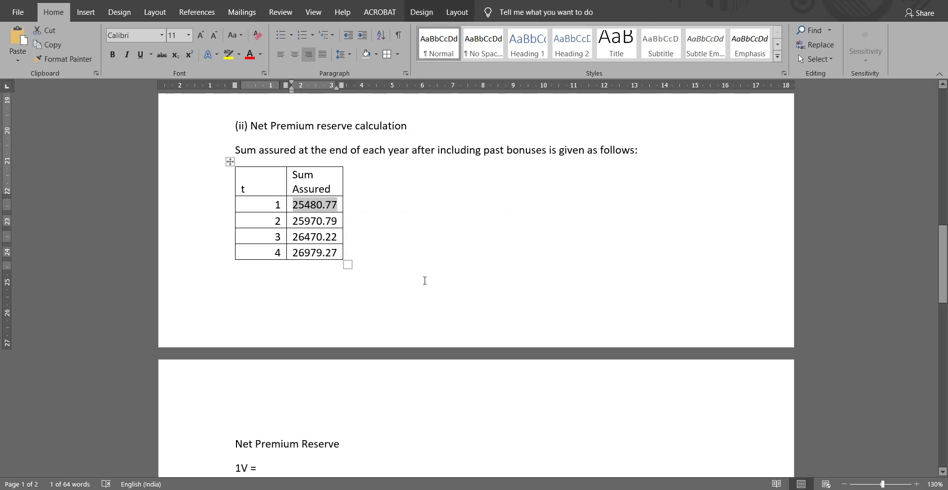
pyautogui.click(280, 470)
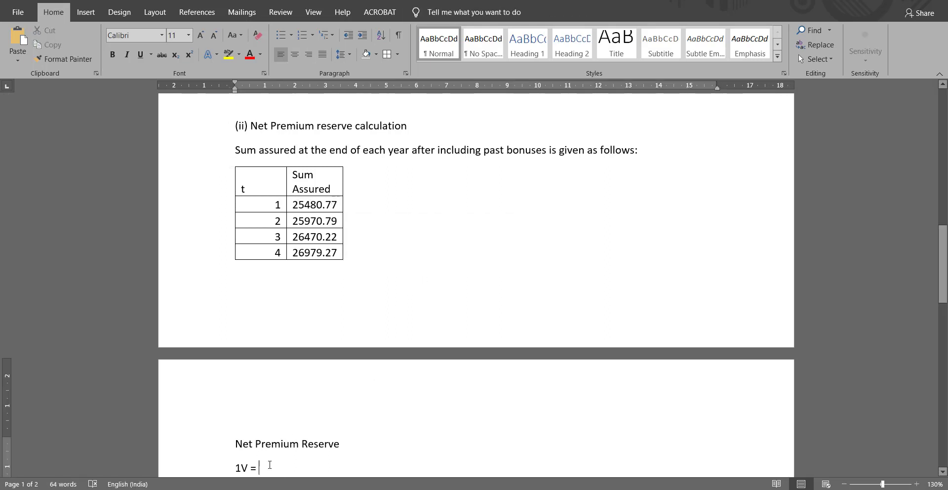
pyautogui.hotkey('ctrl', 'v')
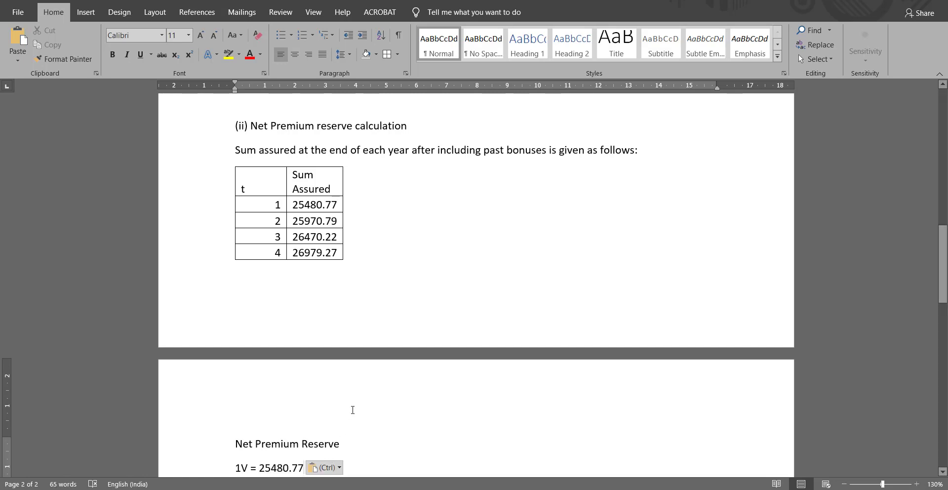
pyautogui.write('*')
# - Copy the factor "*(EA)@4%:[56]:<4>" from the part (i) premium equation to directly after 25480.77 in the 1V line
pyautogui.scroll(-2, 374, 375)
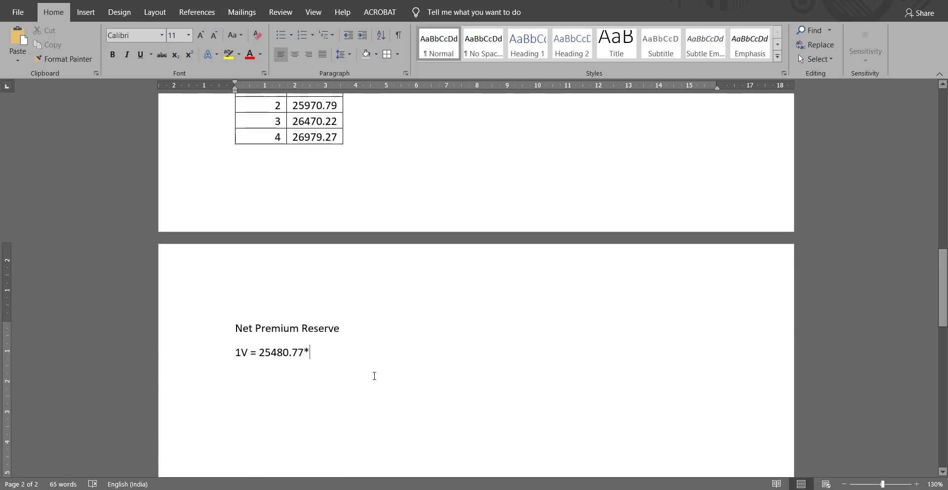
pyautogui.scroll(8, 374, 375)
pyautogui.scroll(-4, 369, 372)
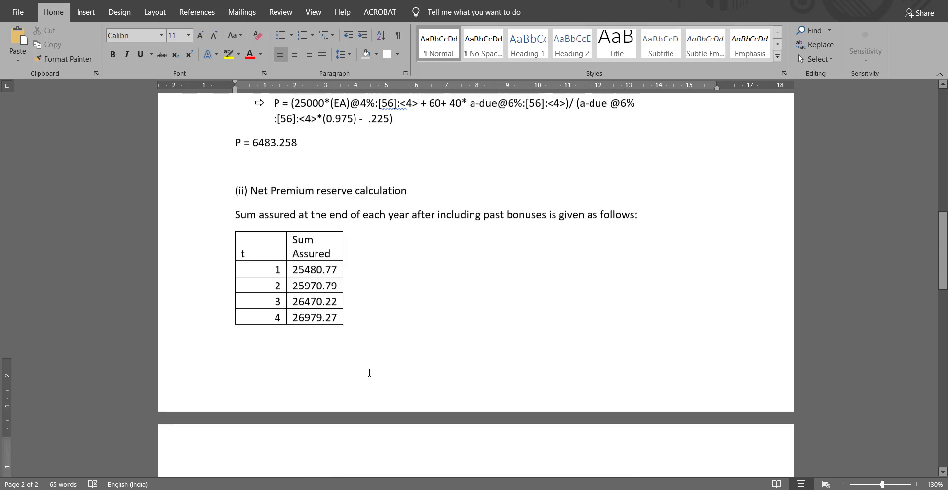
pyautogui.scroll(2, 370, 373)
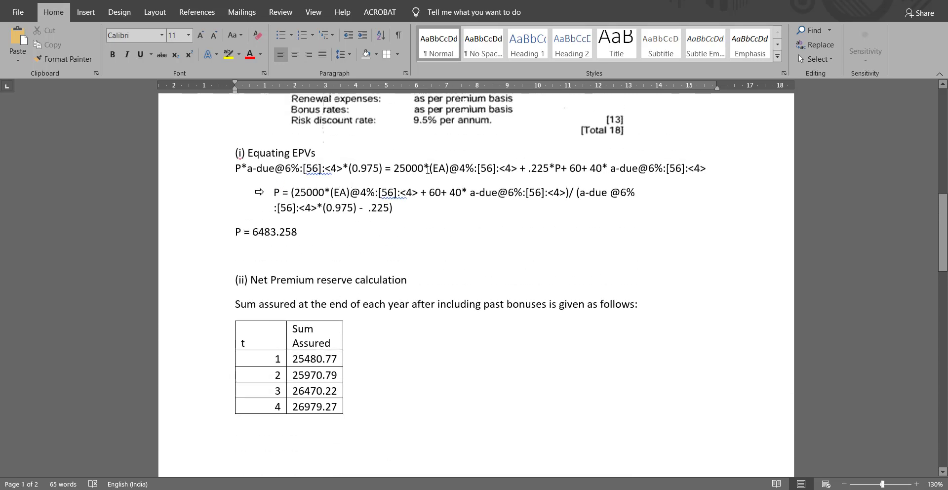
pyautogui.moveTo(428, 170); pyautogui.dragTo(519, 177)
pyautogui.hotkey('ctrl', 'c')
pyautogui.click(478, 169)
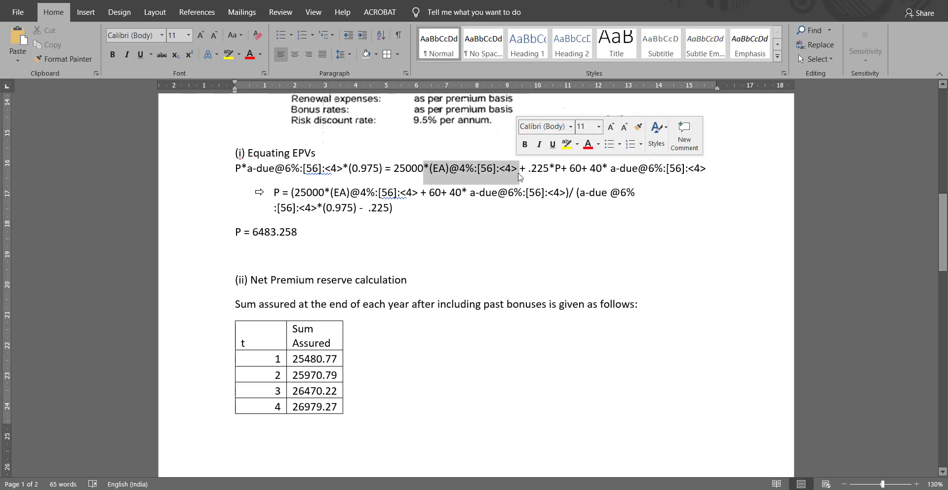
pyautogui.scroll(-6, 493, 237)
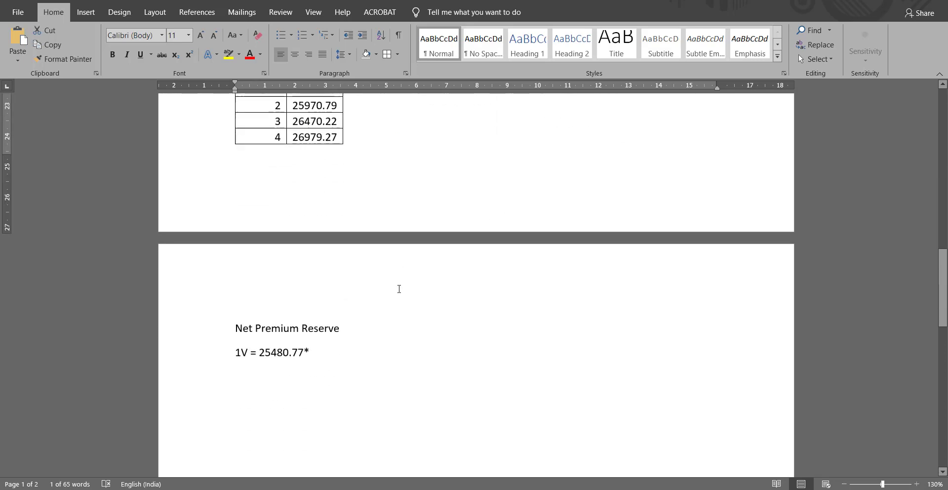
pyautogui.click(326, 357)
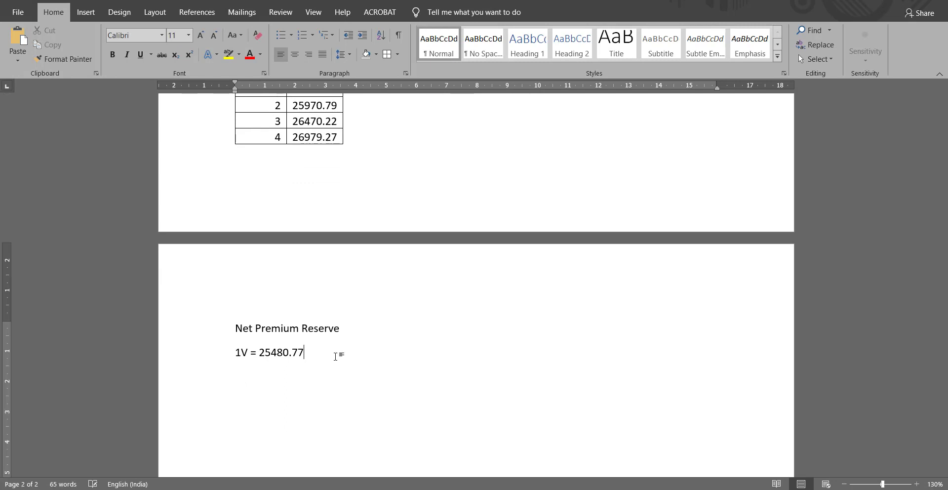
pyautogui.hotkey('ctrl', 'v')
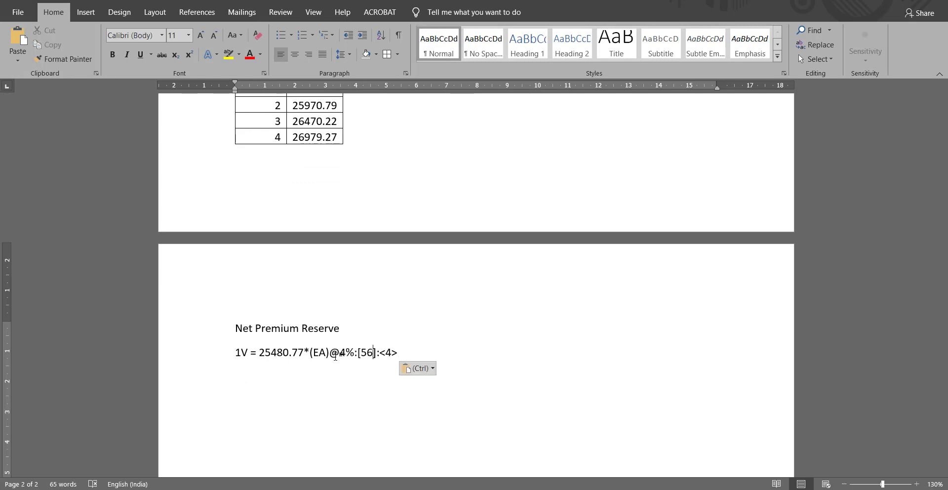
# - Change the endowment assurance factor in the 1V line to [56]+1:<3> and add a minus sign after it
pyautogui.press('BackSpace')
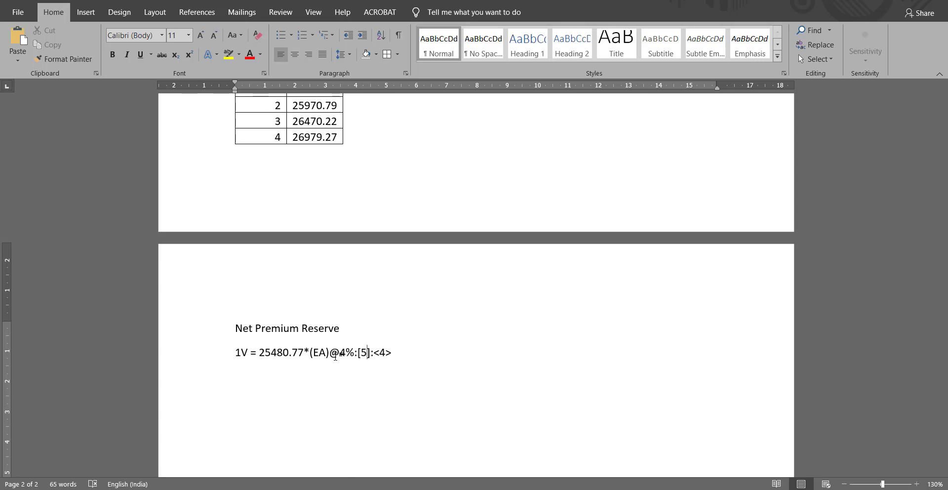
pyautogui.write('6')
pyautogui.hotkey('shift', 'End')
pyautogui.press('Left')
pyautogui.write('+1')
pyautogui.press('BackSpace')
pyautogui.write('3')
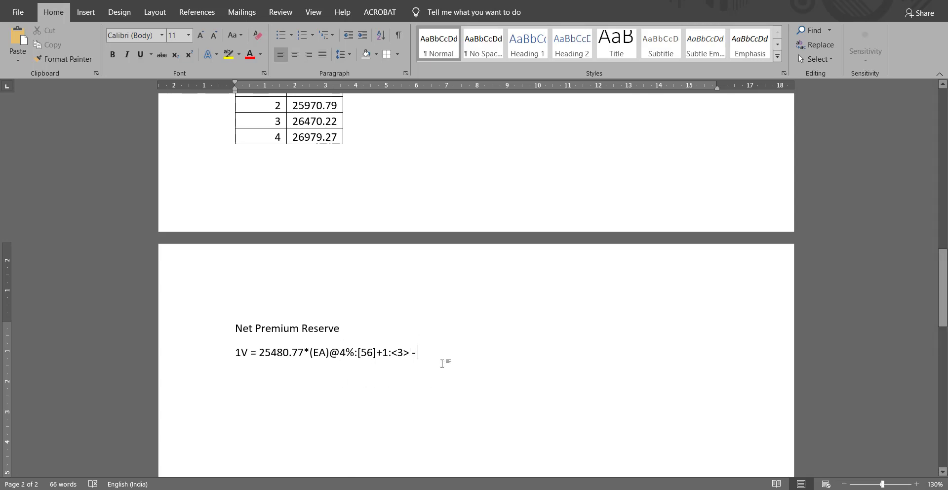
pyautogui.click(928, 489)
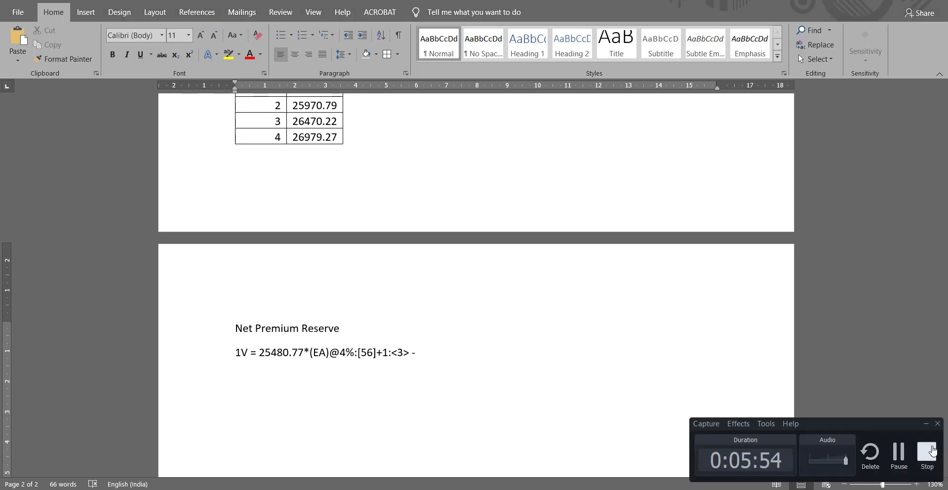
pyautogui.click(899, 462)
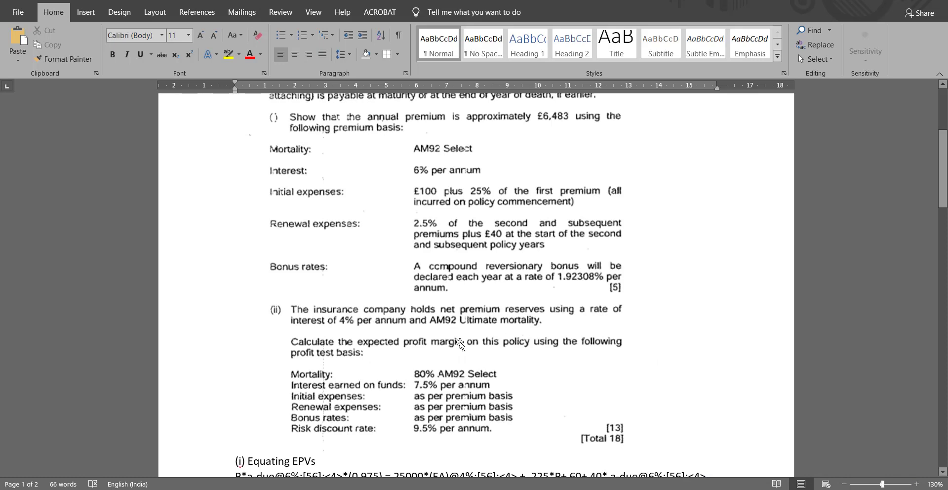
# - Replace the age [56]+1 with the ultimate age 57 in the 1V line's assurance factor
pyautogui.scroll(-5, 503, 292)
pyautogui.scroll(-11, 503, 292)
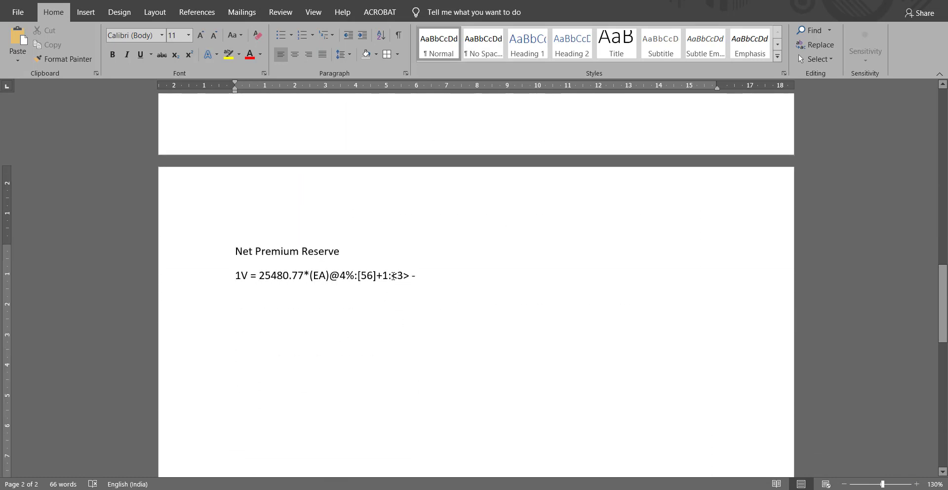
pyautogui.press('BackSpace')
pyautogui.press('BackSpace')
pyautogui.press('BackSpace')
pyautogui.press('BackSpace')
pyautogui.press('BackSpace')
pyautogui.press('BackSpace')
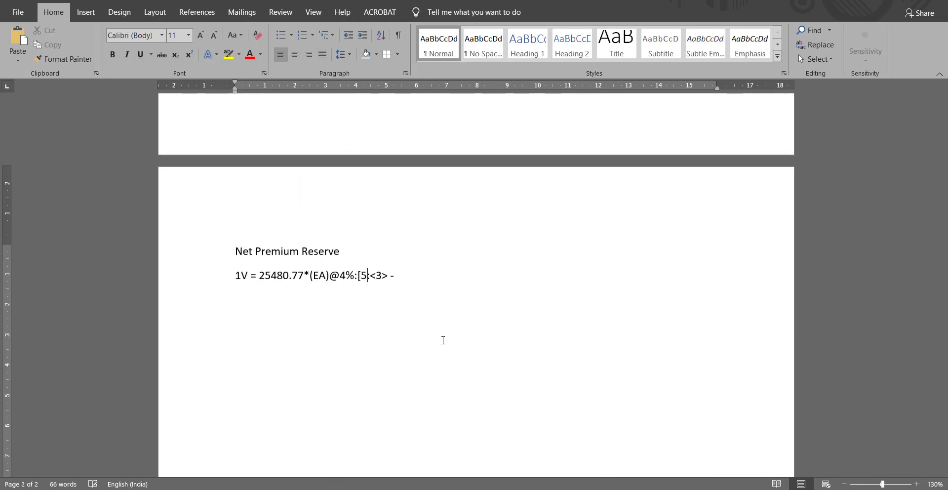
pyautogui.write('57')
# - Copy the premium 6483.258 from part (i) to after the minus sign in the 1V line, followed by a multiplication sign
pyautogui.scroll(10, 443, 340)
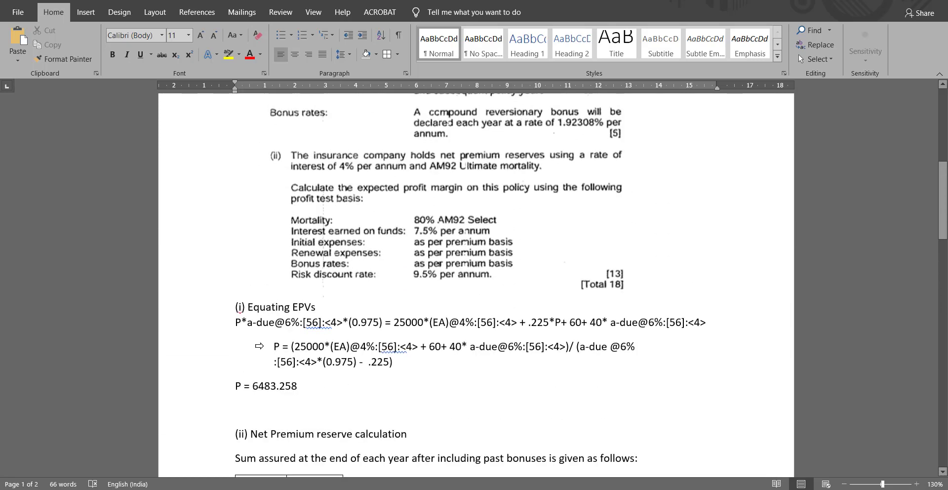
pyautogui.scroll(-4, 476, 284)
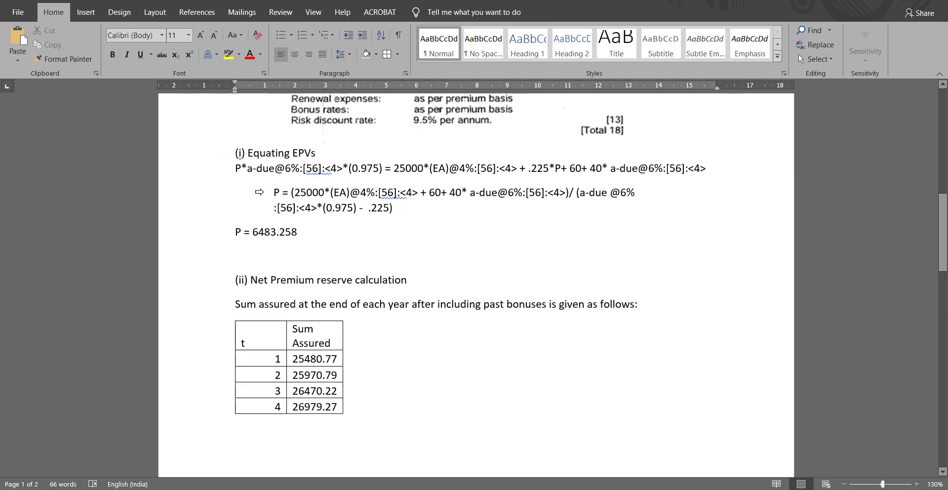
pyautogui.scroll(3, 198, 367)
pyautogui.moveTo(300, 350); pyautogui.dragTo(251, 347)
pyautogui.hotkey('ctrl', 'c')
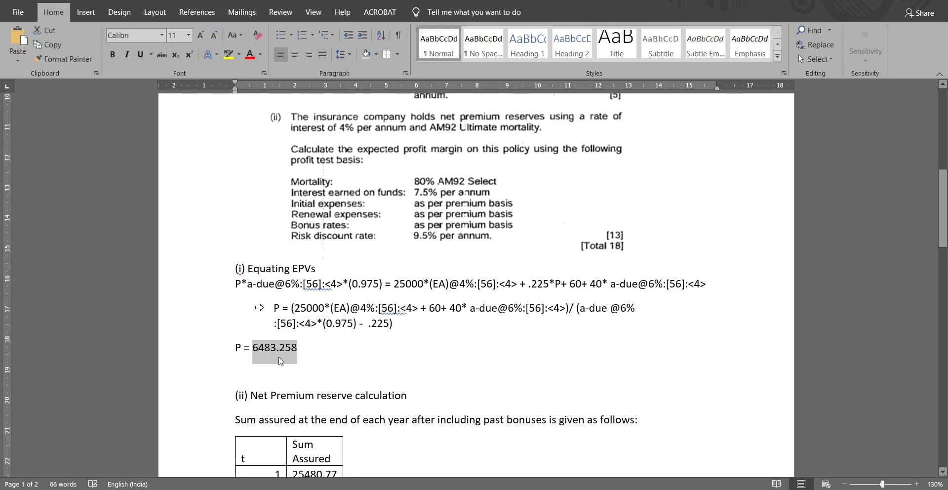
pyautogui.scroll(-10, 339, 349)
pyautogui.click(429, 357)
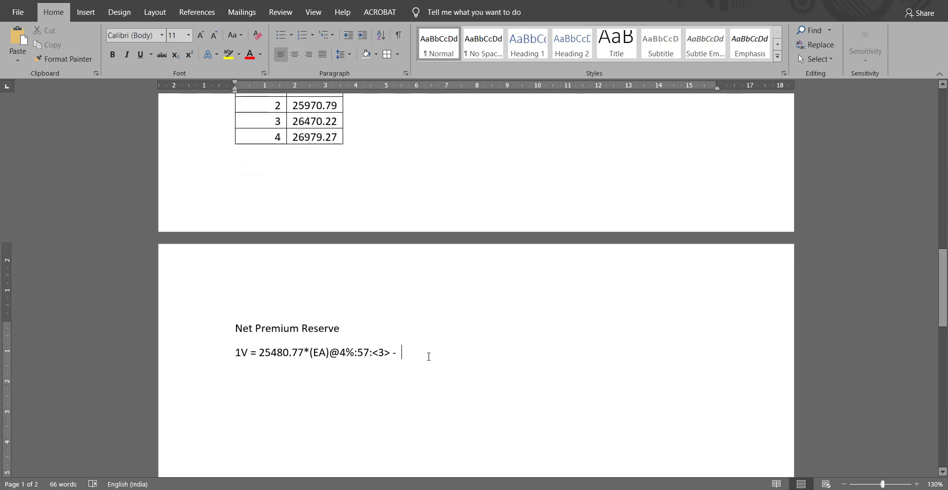
pyautogui.hotkey('ctrl', 'v')
pyautogui.press('BackSpace')
pyautogui.press('BackSpace')
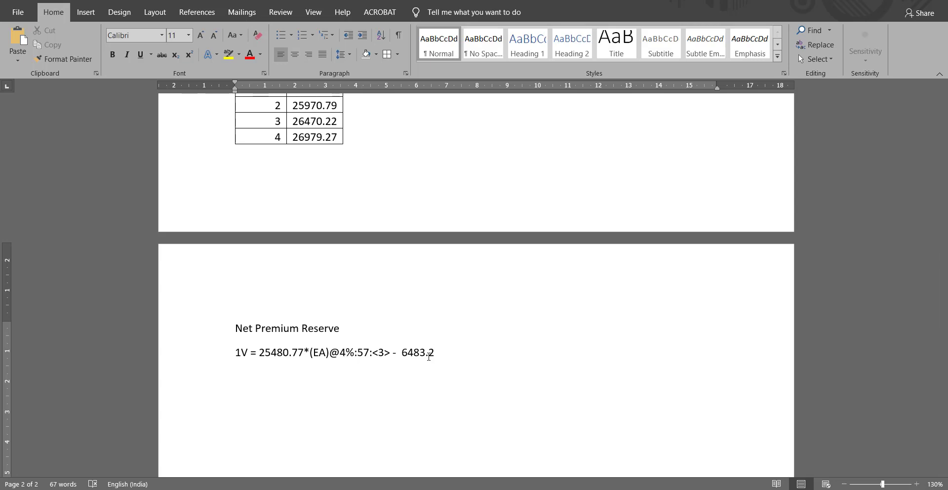
pyautogui.write('58 *')
# - Copy the annuity factor "a-due@6%:[56]:<4>" from the part (i) premium equation to the end of the 1V line
pyautogui.scroll(10, 405, 346)
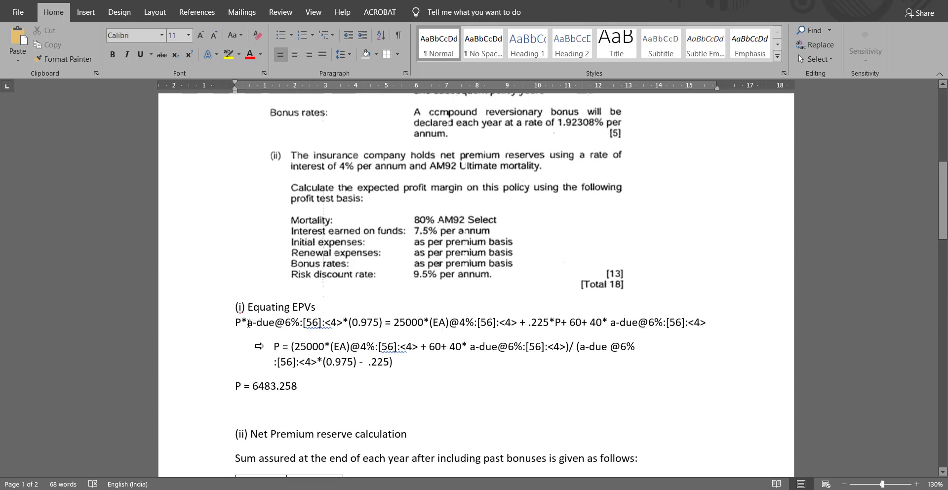
pyautogui.moveTo(247, 324); pyautogui.dragTo(342, 323)
pyautogui.hotkey('ctrl', 'c')
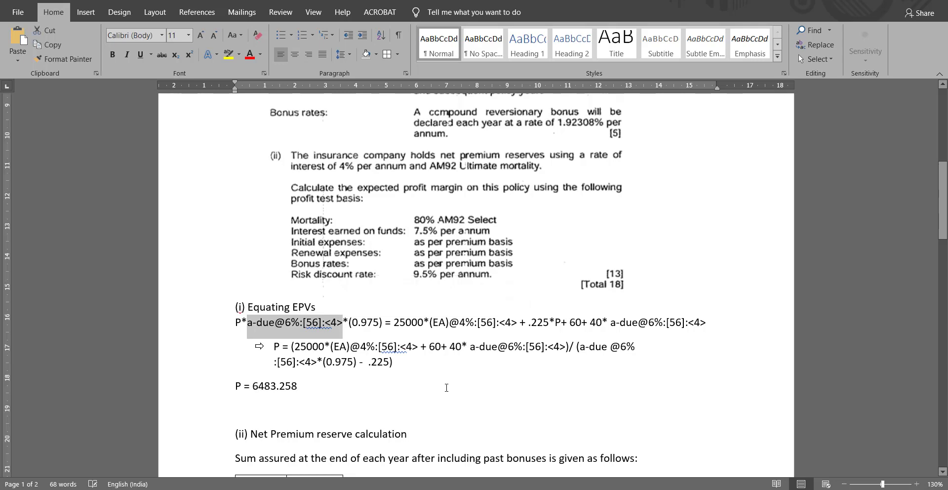
pyautogui.scroll(-10, 419, 335)
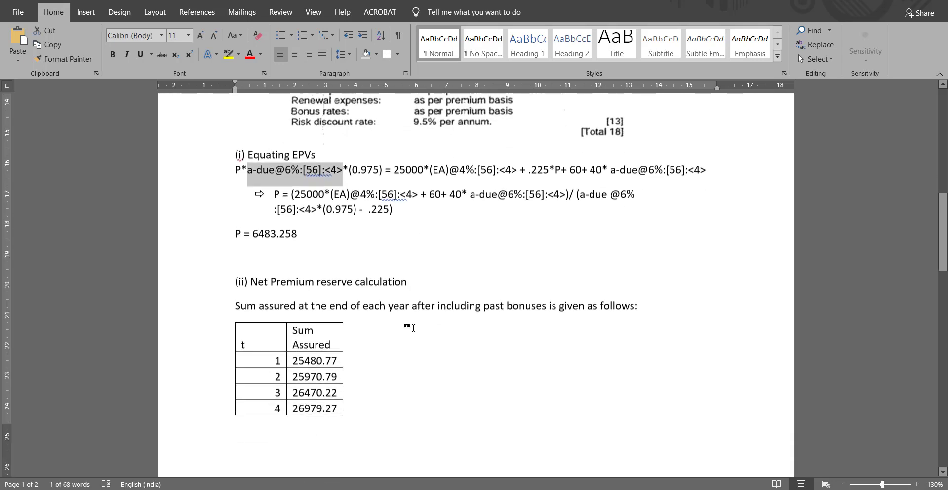
pyautogui.click(495, 356)
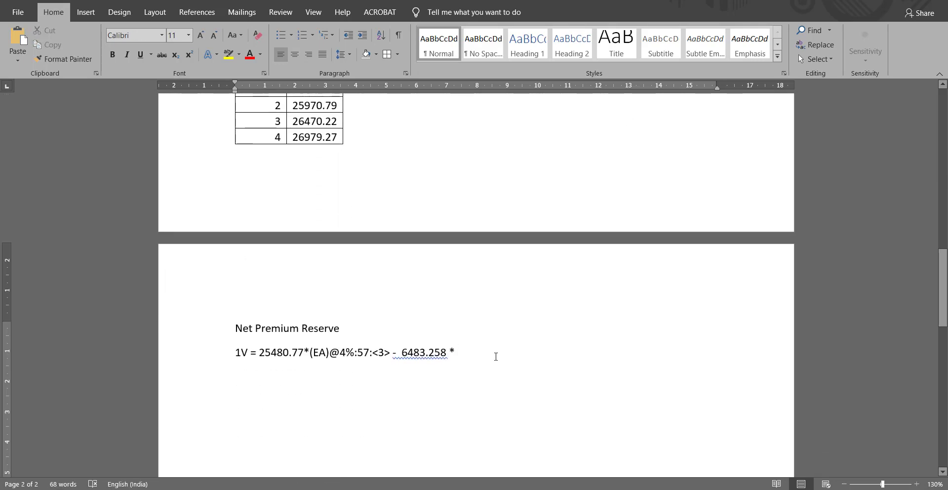
pyautogui.hotkey('ctrl', 'v')
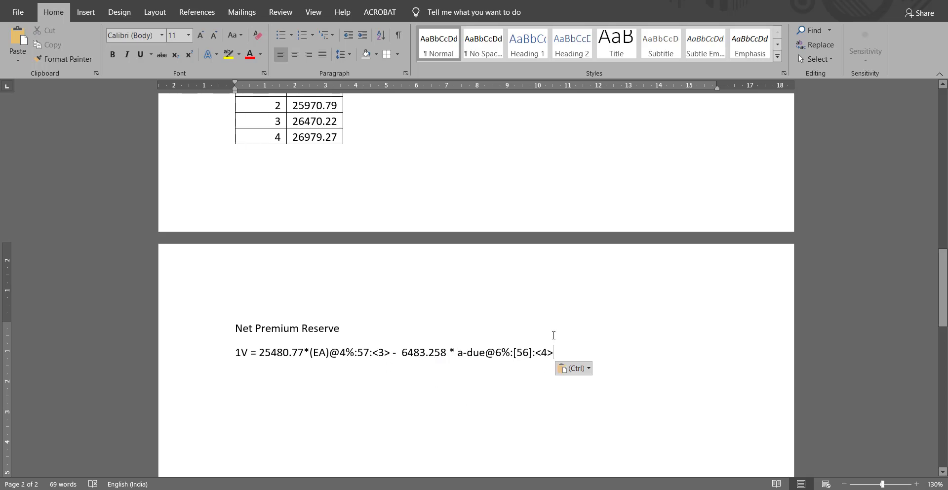
# - Change the interest rate of the annuity factor in the 1V line to 4%
pyautogui.scroll(15, 446, 277)
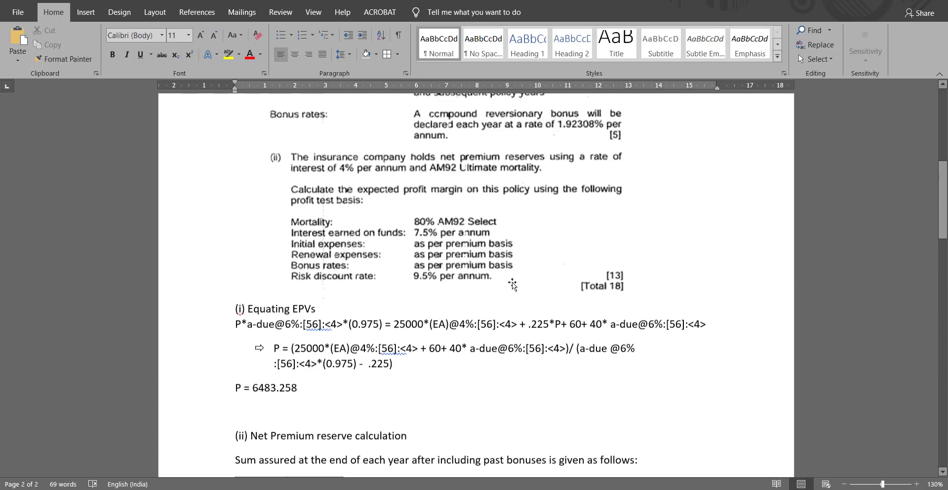
pyautogui.scroll(-15, 390, 318)
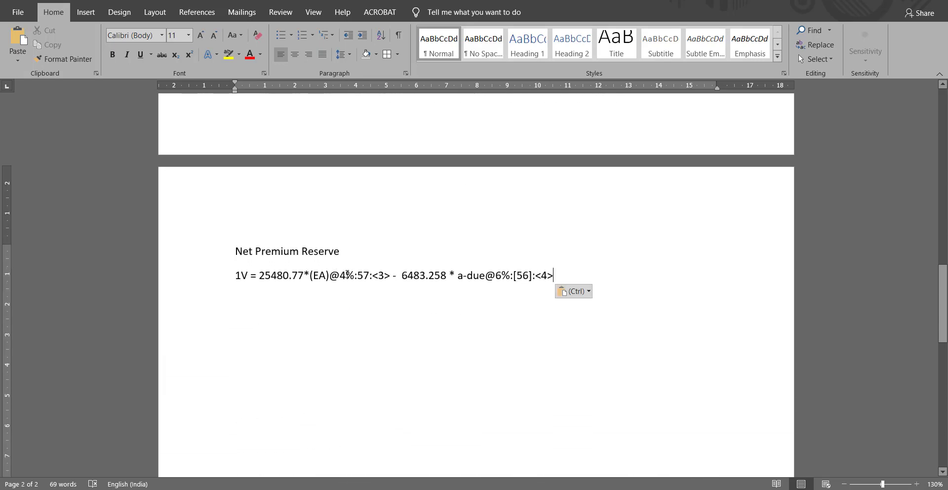
pyautogui.click(502, 275)
pyautogui.press('BackSpace')
pyautogui.write('4')
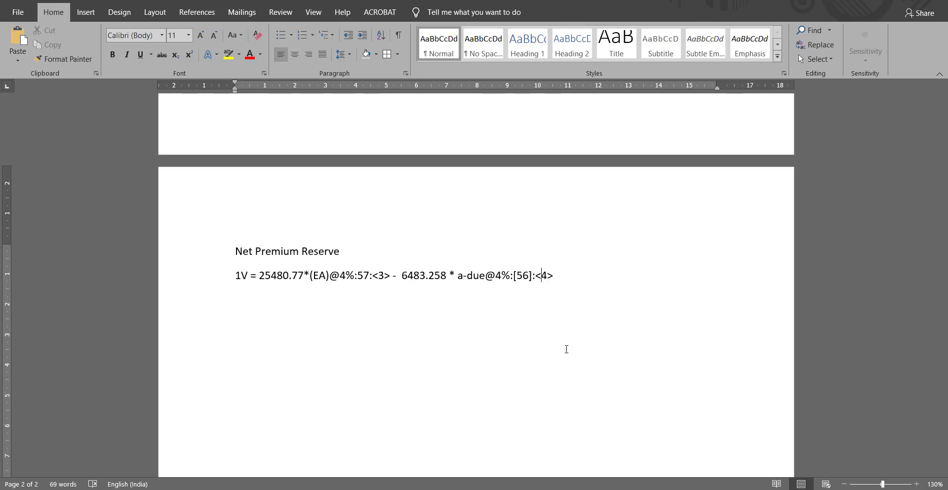
# - Retype the minus sign between the endowment assurance factor and the premium 6483.258 in the 1V line
pyautogui.press('Left')
pyautogui.press('Left')
pyautogui.press('Left')
pyautogui.press('Left')
pyautogui.press('Left')
pyautogui.press('Left')
pyautogui.press('Left')
pyautogui.press('Left')
pyautogui.press('Left')
pyautogui.press('Left')
pyautogui.press('Left')
pyautogui.press('Left')
pyautogui.press('Left')
pyautogui.press('Left')
pyautogui.press('Left')
pyautogui.press('Left')
pyautogui.press('Left')
pyautogui.press('Left')
pyautogui.press('Left')
pyautogui.press('Left')
pyautogui.press('BackSpace')
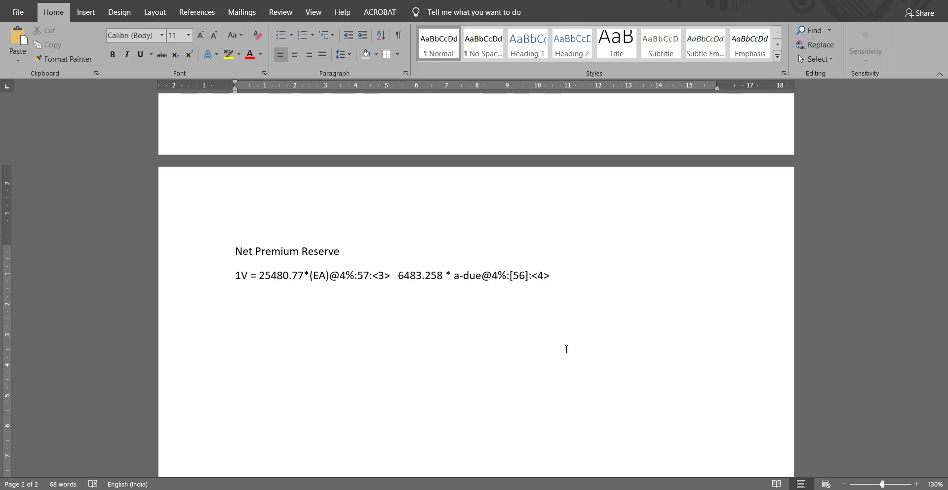
pyautogui.write('_')
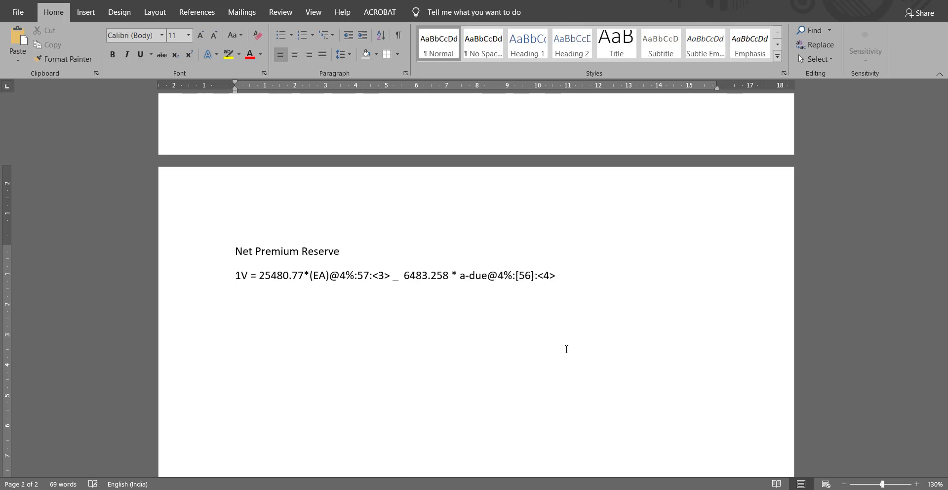
pyautogui.press('BackSpace')
pyautogui.write('-')
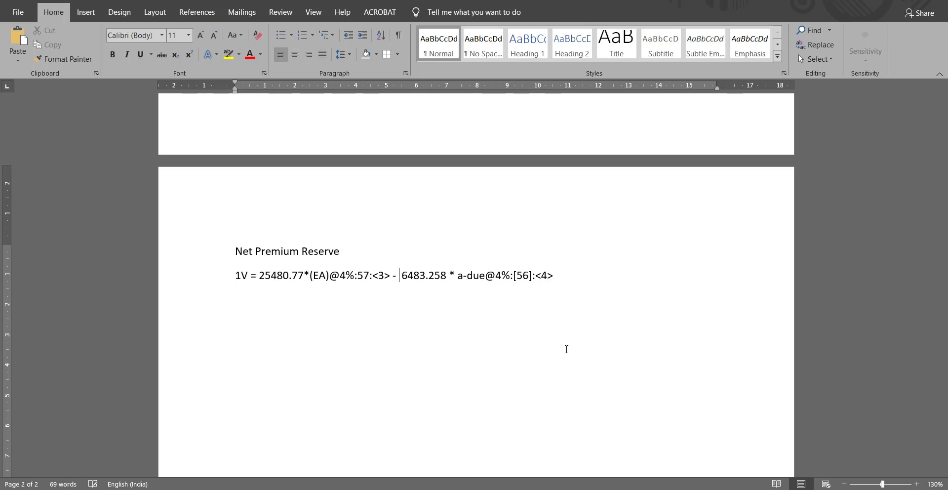
pyautogui.press('Right')
pyautogui.press('Right')
pyautogui.press('Right')
pyautogui.press('Right')
pyautogui.press('Right')
pyautogui.press('Right')
pyautogui.press('Right')
pyautogui.press('Right')
pyautogui.press('Right')
pyautogui.press('Right')
pyautogui.press('Right')
pyautogui.press('Right')
pyautogui.press('Right')
pyautogui.press('Right')
pyautogui.press('Right')
pyautogui.press('Right')
pyautogui.press('Right')
pyautogui.press('Right')
pyautogui.press('Right')
pyautogui.press('Right')
pyautogui.press('Right')
pyautogui.press('Left')
pyautogui.press('Left')
pyautogui.press('Left')
pyautogui.press('Left')
pyautogui.press('Left')
pyautogui.press('Left')
pyautogui.press('Left')
pyautogui.press('Left')
pyautogui.press('Left')
pyautogui.press('Left')
pyautogui.press('Left')
pyautogui.press('Left')
pyautogui.press('Left')
pyautogui.press('Left')
pyautogui.press('Left')
pyautogui.press('Left')
pyautogui.press('Left')
pyautogui.press('Left')
pyautogui.press('Left')
pyautogui.press('Left')
pyautogui.press('BackSpace')
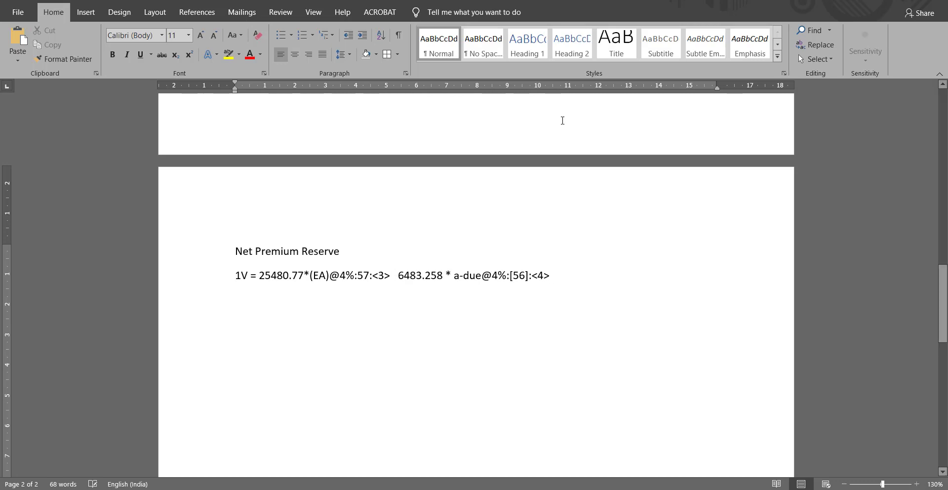
pyautogui.write('-')
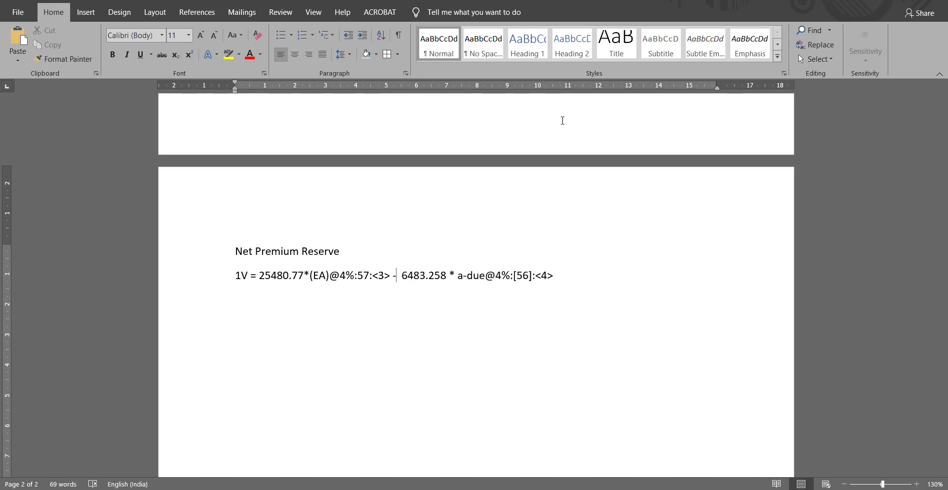
# - Remove the extra space between the minus sign and the premium 6483.258 in the 1V line
pyautogui.press('Right')
pyautogui.press('Right')
pyautogui.press('Right')
pyautogui.press('Right')
pyautogui.press('Right')
pyautogui.press('Right')
pyautogui.press('Right')
pyautogui.press('Right')
pyautogui.press('Right')
pyautogui.press('Right')
pyautogui.press('Right')
pyautogui.press('Right')
pyautogui.press('Right')
pyautogui.press('Right')
pyautogui.press('Right')
pyautogui.press('Right')
pyautogui.press('Right')
pyautogui.press('Right')
pyautogui.press('Right')
pyautogui.press('Right')
pyautogui.press('Left')
pyautogui.press('Left')
pyautogui.press('Left')
pyautogui.press('Left')
pyautogui.press('Left')
pyautogui.press('Left')
pyautogui.press('Left')
pyautogui.press('Left')
pyautogui.press('Left')
pyautogui.press('Left')
pyautogui.press('Left')
pyautogui.press('Left')
pyautogui.press('Left')
pyautogui.press('Left')
pyautogui.press('Left')
pyautogui.press('Left')
pyautogui.press('Left')
pyautogui.press('Left')
pyautogui.press('Left')
pyautogui.press('Left')
pyautogui.press('Left')
pyautogui.press('Left')
pyautogui.press('Left')
pyautogui.press('Left')
pyautogui.press('Left')
pyautogui.press('Left')
pyautogui.press('Left')
pyautogui.press('BackSpace')
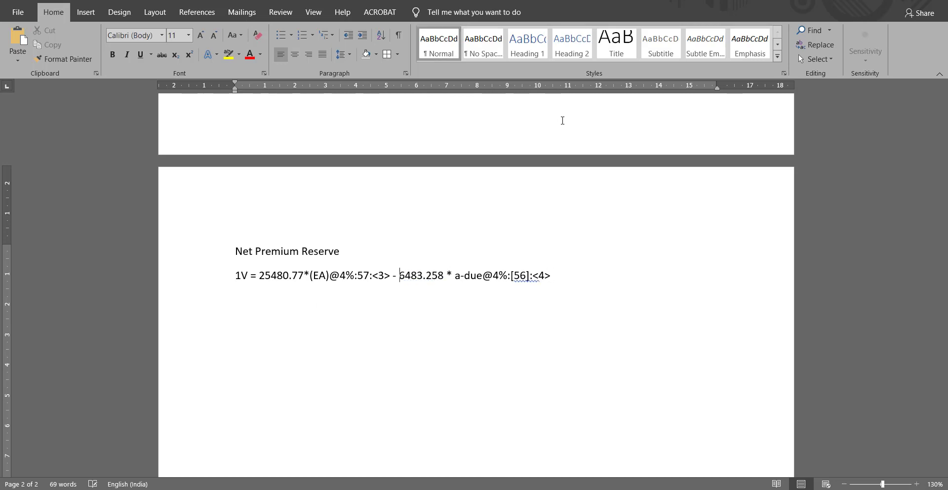
# - Copy the whole 1V reserve formula line and paste two duplicates of it directly below the original
pyautogui.press('Left')
pyautogui.press('Left')
pyautogui.press('Left')
pyautogui.press('Left')
pyautogui.press('Left')
pyautogui.press('Left')
pyautogui.press('Left')
pyautogui.press('Left')
pyautogui.press('Left')
pyautogui.press('Left')
pyautogui.press('Left')
pyautogui.press('Left')
pyautogui.press('Left')
pyautogui.press('Left')
pyautogui.press('Right')
pyautogui.hotkey('shift', 'Right')
pyautogui.hotkey('shift', 'Right')
pyautogui.hotkey('shift', 'Right')
pyautogui.hotkey('shift', 'Right')
pyautogui.hotkey('shift', 'Right')
pyautogui.hotkey('shift', 'Right')
pyautogui.hotkey('shift', 'Right')
pyautogui.hotkey('shift', 'Right')
pyautogui.hotkey('shift', 'Right')
pyautogui.hotkey('shift', 'Right')
pyautogui.hotkey('shift', 'Right')
pyautogui.hotkey('shift', 'Right')
pyautogui.hotkey('shift', 'Right')
pyautogui.hotkey('shift', 'Right')
pyautogui.hotkey('shift', 'Right')
pyautogui.hotkey('shift', 'Right')
pyautogui.hotkey('shift', 'Right')
pyautogui.hotkey('shift', 'Right')
pyautogui.hotkey('shift', 'Right')
pyautogui.hotkey('shift', 'Right')
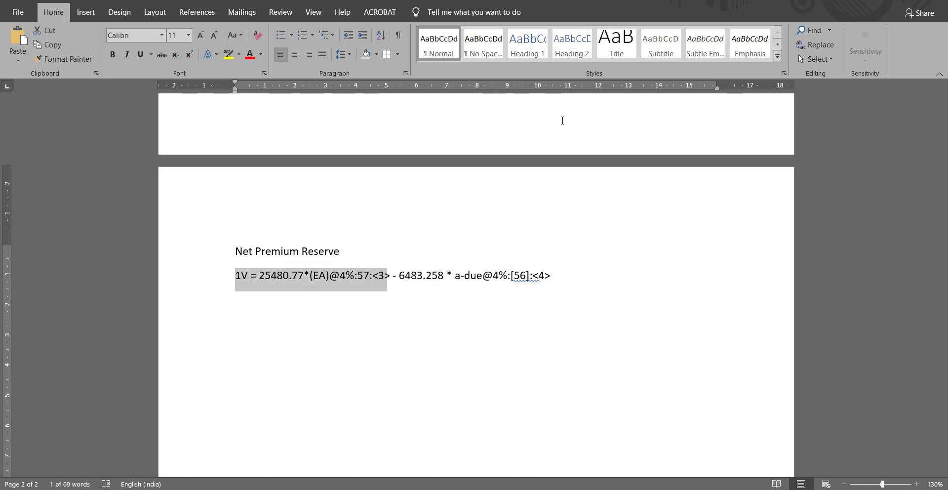
pyautogui.hotkey('shift', 'Right')
pyautogui.hotkey('shift', 'Right')
pyautogui.hotkey('shift', 'Right')
pyautogui.hotkey('shift', 'Right')
pyautogui.hotkey('shift', 'Right')
pyautogui.hotkey('shift', 'Right')
pyautogui.hotkey('shift', 'Right')
pyautogui.hotkey('shift', 'Right')
pyautogui.hotkey('shift', 'Right')
pyautogui.hotkey('shift', 'Right')
pyautogui.hotkey('shift', 'Right')
pyautogui.hotkey('shift', 'Right')
pyautogui.hotkey('shift', 'Right')
pyautogui.hotkey('shift', 'Right')
pyautogui.hotkey('shift', 'Right')
pyautogui.hotkey('shift', 'Right')
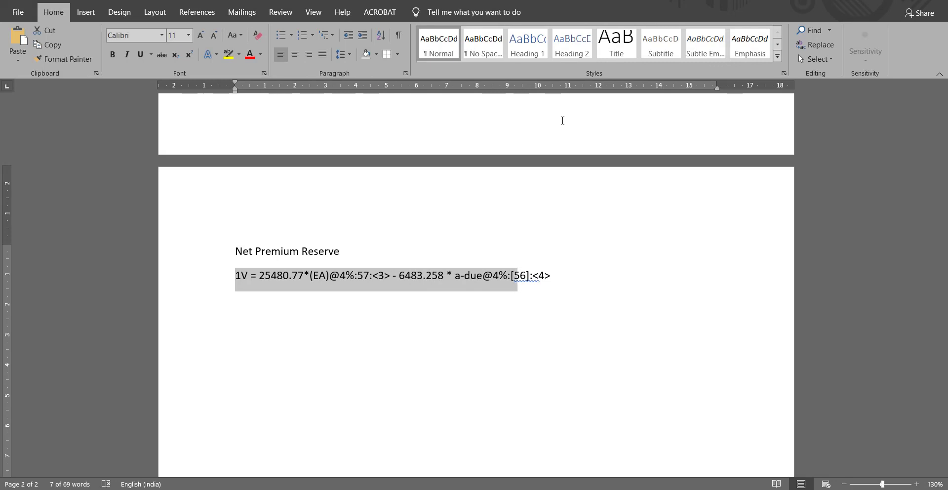
pyautogui.hotkey('shift', 'Right')
pyautogui.hotkey('shift', 'Right')
pyautogui.hotkey('ctrl', 'c')
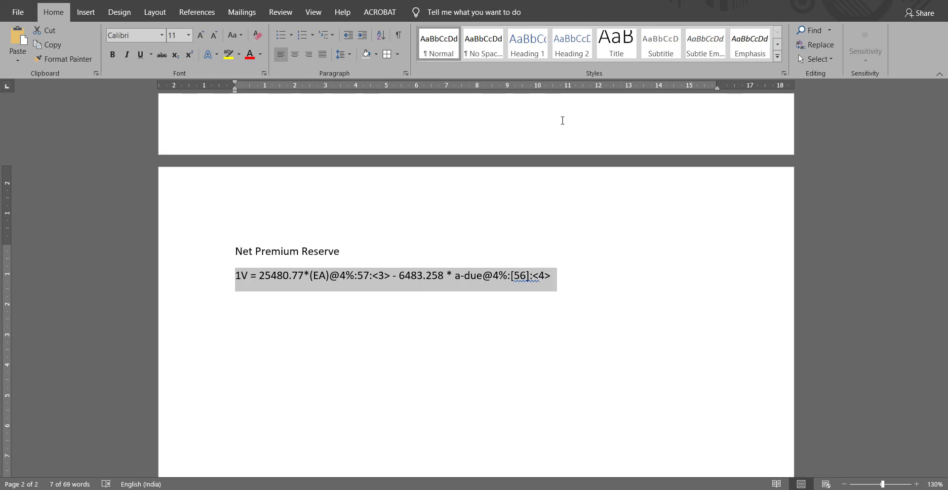
pyautogui.press('Right')
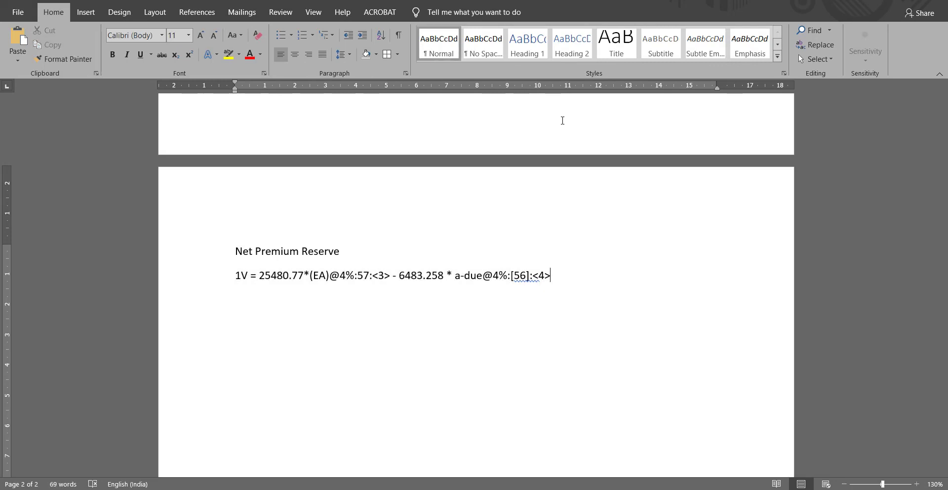
pyautogui.hotkey('ctrl', 'v')
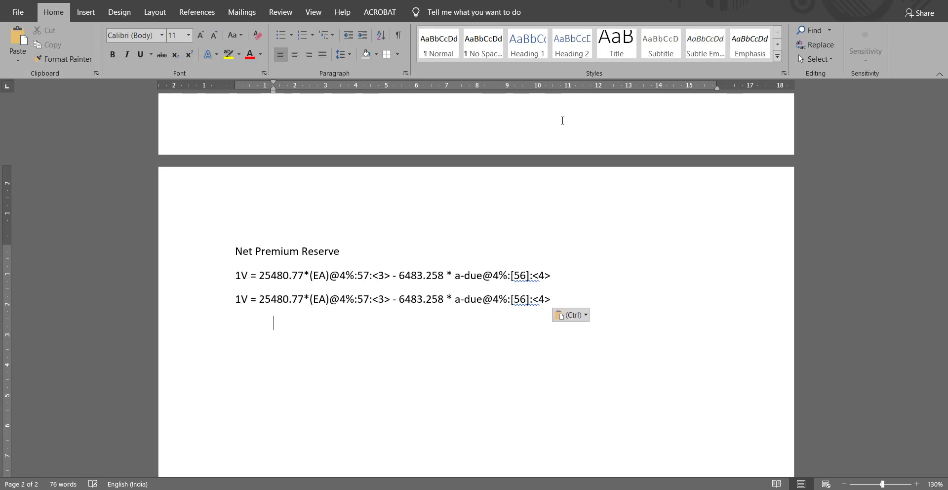
pyautogui.hotkey('ctrl', 'v')
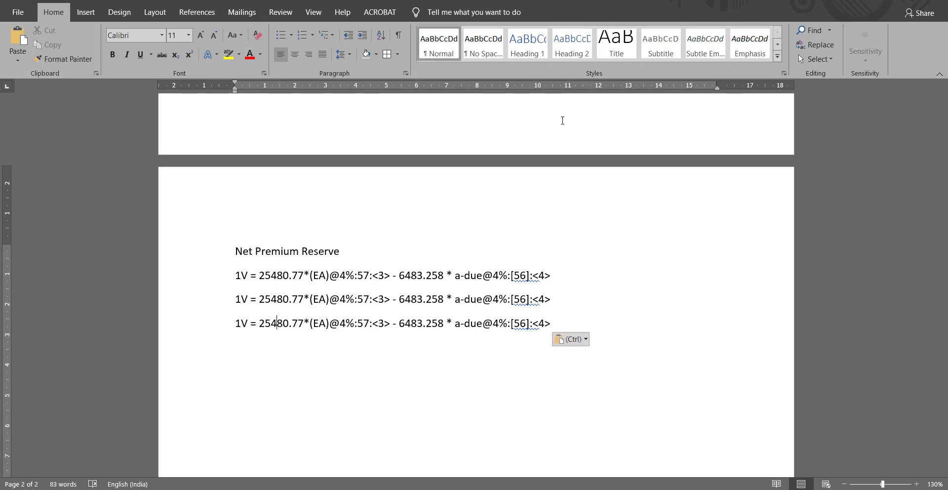
# - Change the label of the first duplicated reserve line to 2V
pyautogui.press('Left')
pyautogui.press('Left')
pyautogui.press('Left')
pyautogui.press('Left')
pyautogui.press('Left')
pyautogui.press('Left')
pyautogui.press('Left')
pyautogui.press('BackSpace')
pyautogui.write('2')
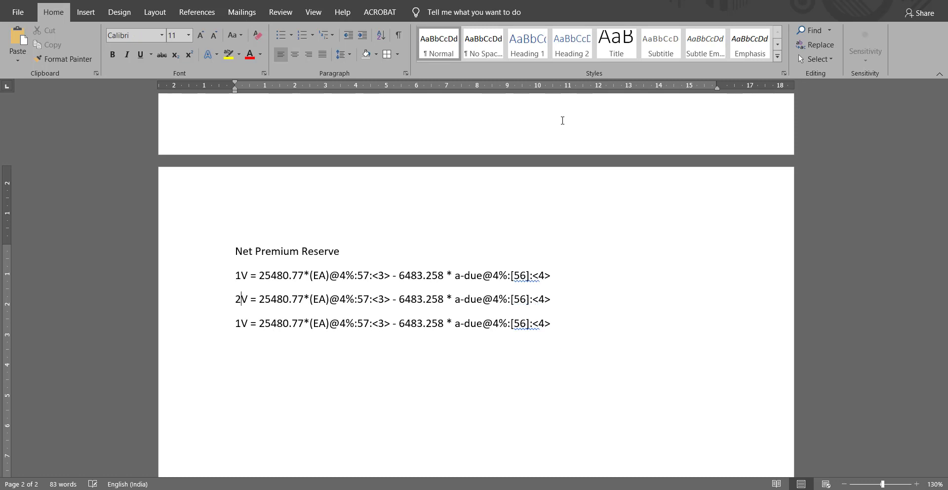
# - Set the endowment assurance factor in the 2V line to age 58 and term <2>
pyautogui.press('Right')
pyautogui.press('Right')
pyautogui.press('Right')
pyautogui.press('Right')
pyautogui.press('Right')
pyautogui.press('Right')
pyautogui.press('Right')
pyautogui.press('Right')
pyautogui.press('Right')
pyautogui.press('Right')
pyautogui.press('Right')
pyautogui.press('Right')
pyautogui.press('Right')
pyautogui.press('Right')
pyautogui.press('Right')
pyautogui.press('Right')
pyautogui.press('Right')
pyautogui.press('Right')
pyautogui.press('Right')
pyautogui.press('Right')
pyautogui.press('BackSpace')
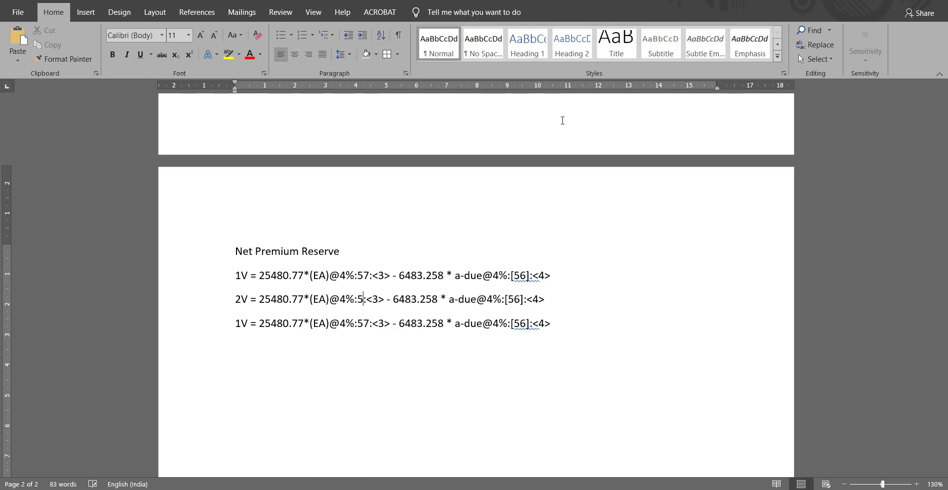
pyautogui.write('8')
pyautogui.press('F9')
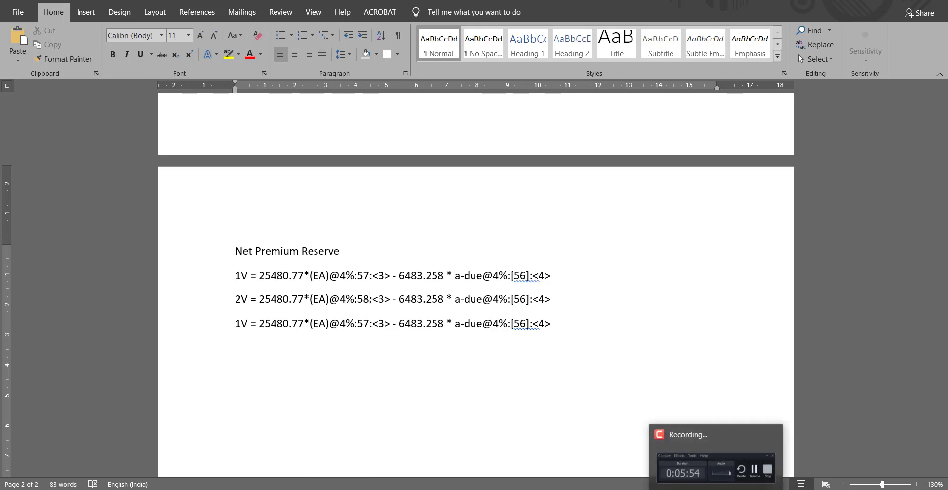
pyautogui.press('F9')
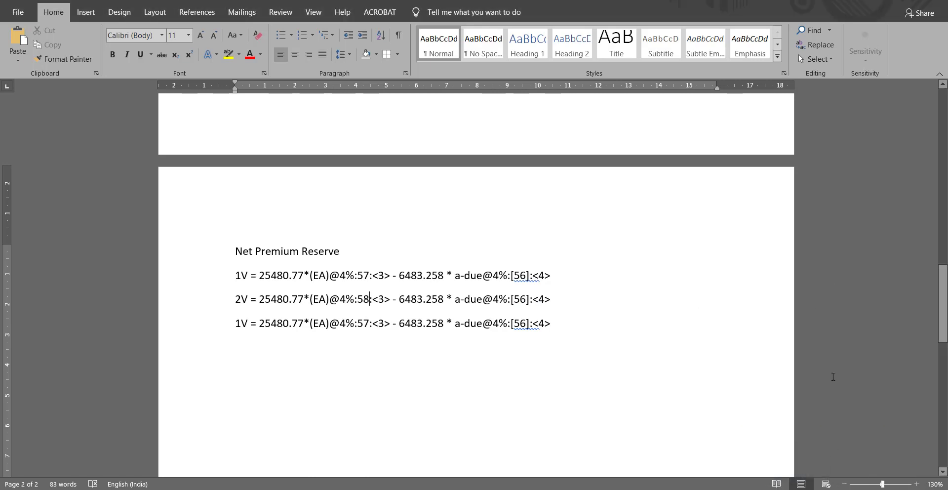
pyautogui.press('BackSpace')
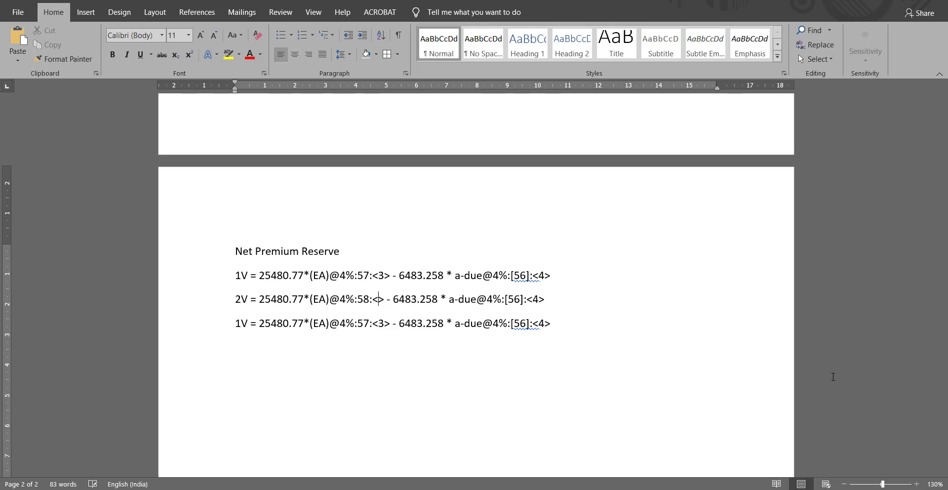
pyautogui.write('2')
pyautogui.press('Down')
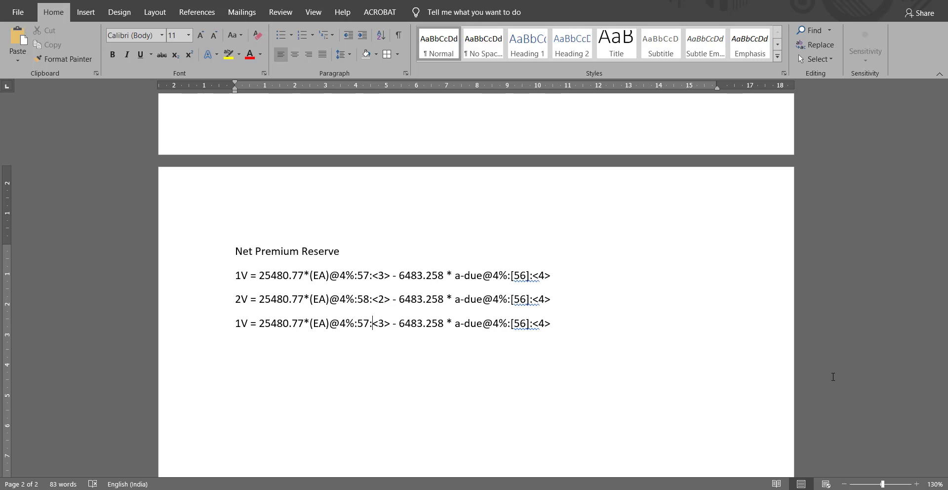
# - Set the endowment assurance factor in the third reserve line to age 59 and term <1>
pyautogui.press('BackSpace')
pyautogui.write('9')
pyautogui.press('BackSpace')
pyautogui.write('1')
# - Change the label of the third reserve line to 3V
pyautogui.press('Up')
pyautogui.press('Up')
pyautogui.press('Up')
pyautogui.press('Down')
pyautogui.press('Down')
pyautogui.press('Left')
pyautogui.press('Down')
pyautogui.press('End')
pyautogui.press('Left')
pyautogui.press('Left')
pyautogui.press('Left')
pyautogui.press('Left')
pyautogui.press('Left')
pyautogui.press('Left')
pyautogui.press('Left')
pyautogui.press('Left')
pyautogui.press('Left')
pyautogui.press('Left')
pyautogui.press('Left')
pyautogui.press('Left')
pyautogui.press('Left')
pyautogui.press('Left')
pyautogui.press('Left')
pyautogui.press('Left')
pyautogui.press('Left')
pyautogui.press('Left')
pyautogui.press('Left')
pyautogui.press('Left')
pyautogui.press('BackSpace')
pyautogui.write('3')
# - Set the annuity-due factor in the 1V line to age 57 and term <3>, replacing the select age
pyautogui.press('Right')
pyautogui.press('Right')
pyautogui.press('Right')
pyautogui.press('Right')
pyautogui.press('Right')
pyautogui.press('Right')
pyautogui.press('Right')
pyautogui.press('Right')
pyautogui.press('Right')
pyautogui.press('Right')
pyautogui.press('Right')
pyautogui.press('Right')
pyautogui.press('Right')
pyautogui.press('Right')
pyautogui.press('Right')
pyautogui.press('Right')
pyautogui.press('Right')
pyautogui.press('Right')
pyautogui.press('Right')
pyautogui.press('Right')
pyautogui.press('Right')
pyautogui.press('Right')
pyautogui.press('Right')
pyautogui.press('Right')
pyautogui.press('Right')
pyautogui.press('Right')
pyautogui.press('Right')
pyautogui.press('Right')
pyautogui.press('BackSpace')
pyautogui.press('BackSpace')
pyautogui.press('BackSpace')
pyautogui.press('BackSpace')
pyautogui.write('57')
pyautogui.press('BackSpace')
pyautogui.write('3')
# - Set the annuity-due factor in the 2V line to age 58 and term <2>
pyautogui.press('Down')
pyautogui.press('BackSpace')
pyautogui.press('BackSpace')
pyautogui.press('BackSpace')
pyautogui.press('BackSpace')
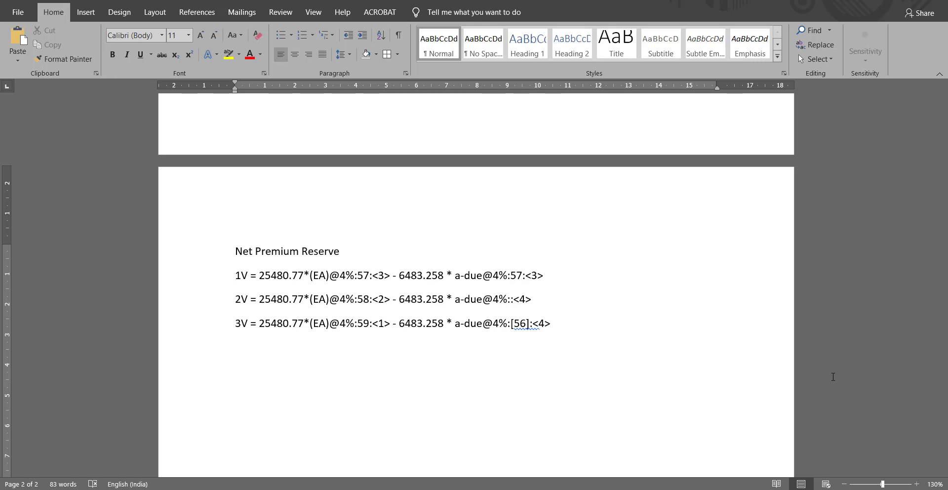
pyautogui.write('58')
pyautogui.press('BackSpace')
pyautogui.write('2')
# - Set the annuity-due factor in the 3V line to age 59 and term <1>
pyautogui.press('BackSpace')
pyautogui.press('BackSpace')
pyautogui.press('BackSpace')
pyautogui.press('BackSpace')
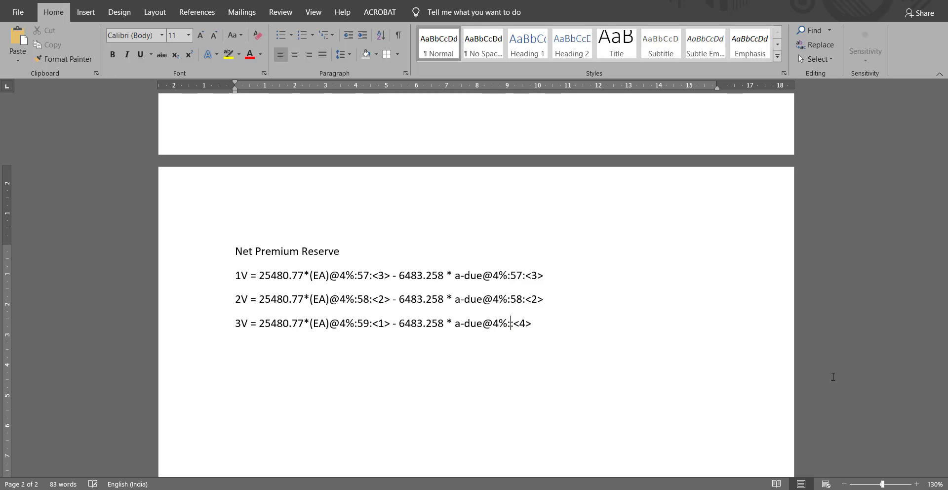
pyautogui.write('59')
pyautogui.press('BackSpace')
pyautogui.write('1V =')
# - Finish the reserve formula lines with an equals sign at the end, including the 3V line
pyautogui.press('Right')
pyautogui.press('Down')
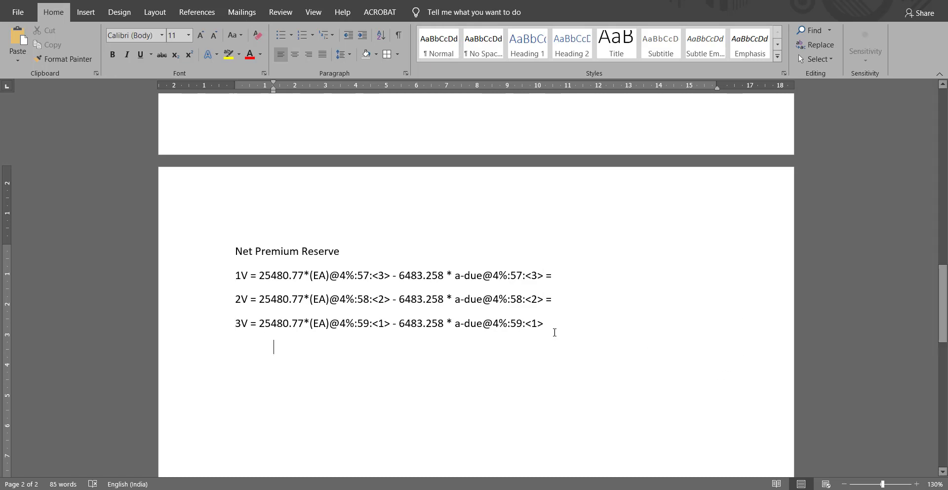
pyautogui.click(563, 325)
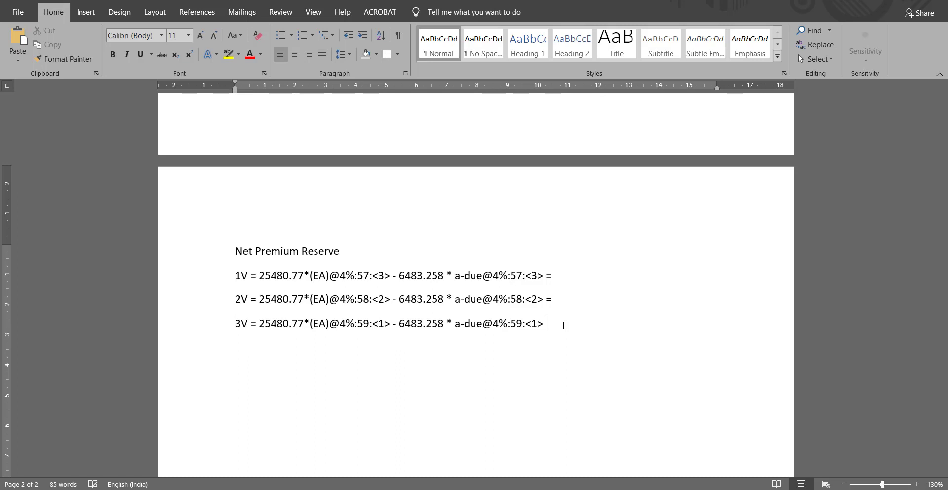
pyautogui.write('=')
pyautogui.hotkey('alt', 'Tab')
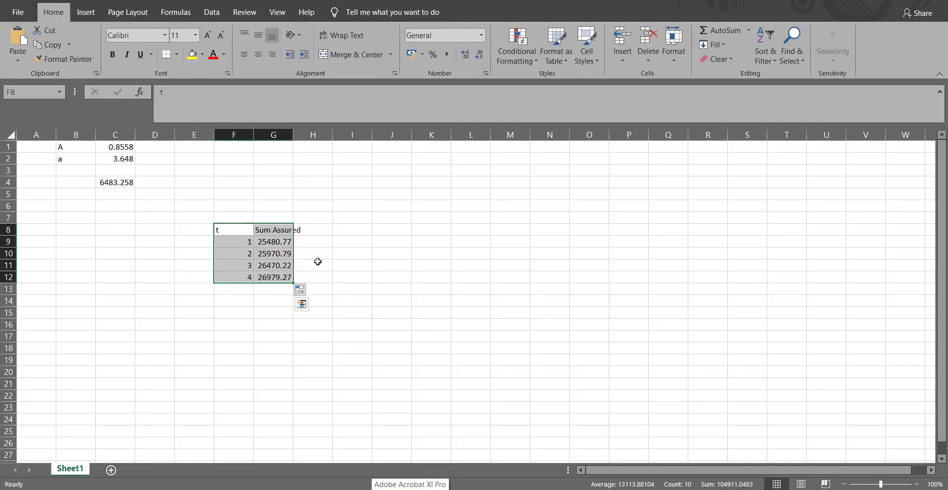
pyautogui.click(106, 181)
pyautogui.click(335, 356)
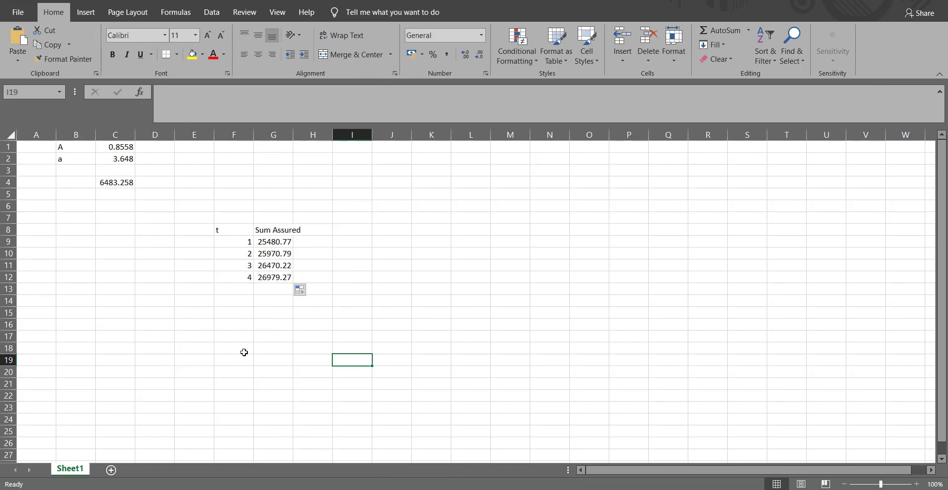
pyautogui.moveTo(454, 8); pyautogui.dragTo(688, 167)
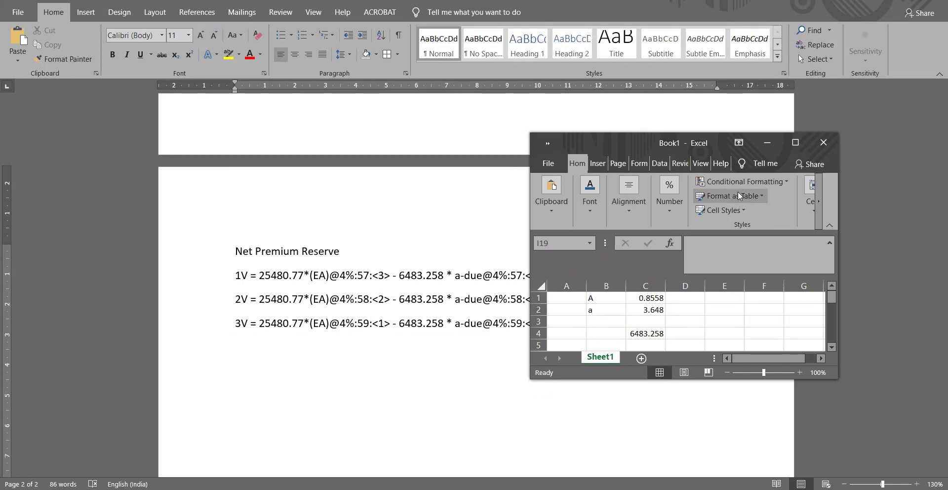
pyautogui.click(794, 142)
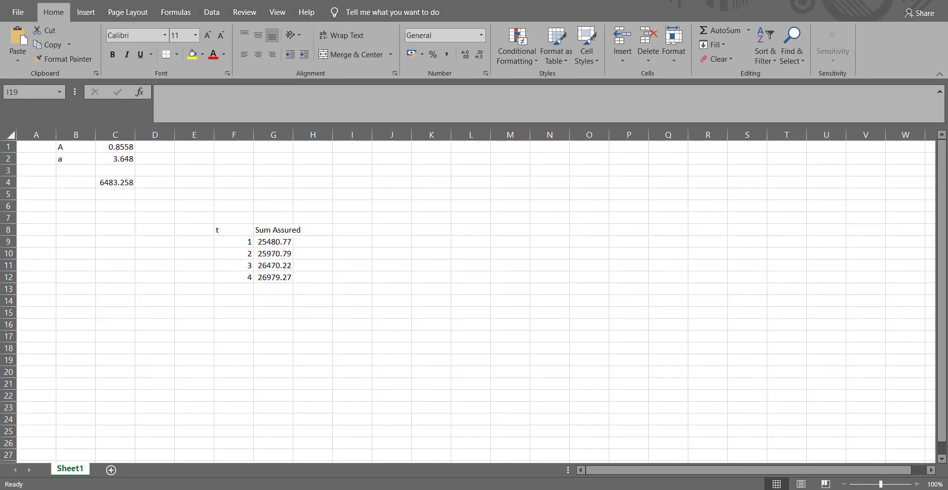
# - Copy the 4% AM92 annuity and assurance factors for ages 57 to 59 from the tables PDF and paste them below the 3V line in Word
pyautogui.hotkey('alt', 'Tab')
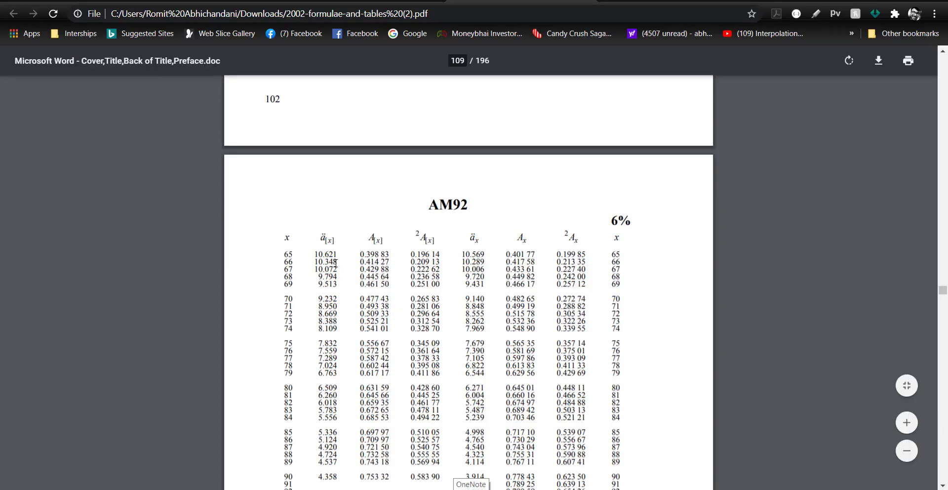
pyautogui.scroll(-5, 376, 264)
pyautogui.scroll(15, 334, 281)
pyautogui.scroll(-20, 334, 282)
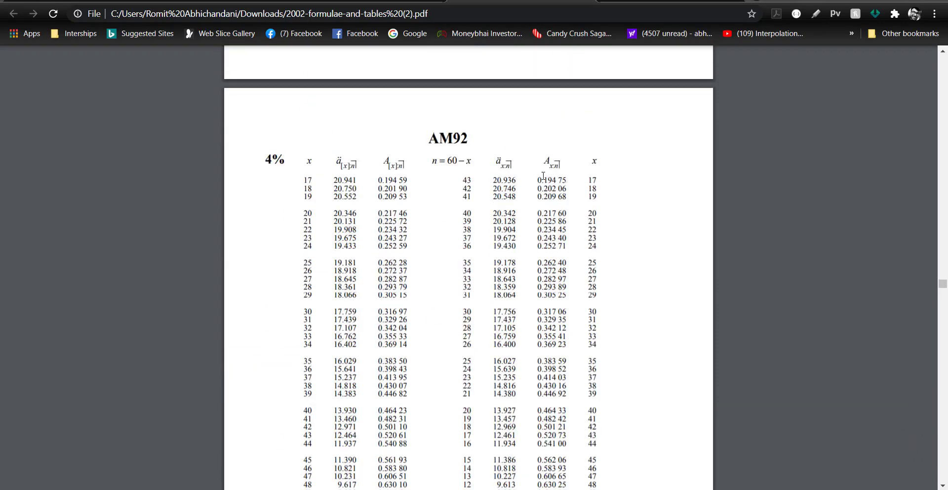
pyautogui.scroll(-1, 517, 183)
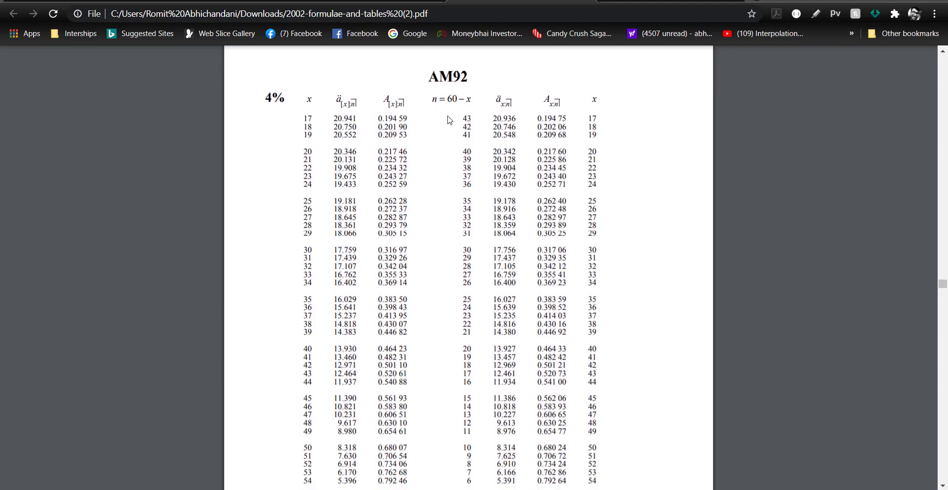
pyautogui.scroll(-3, 587, 432)
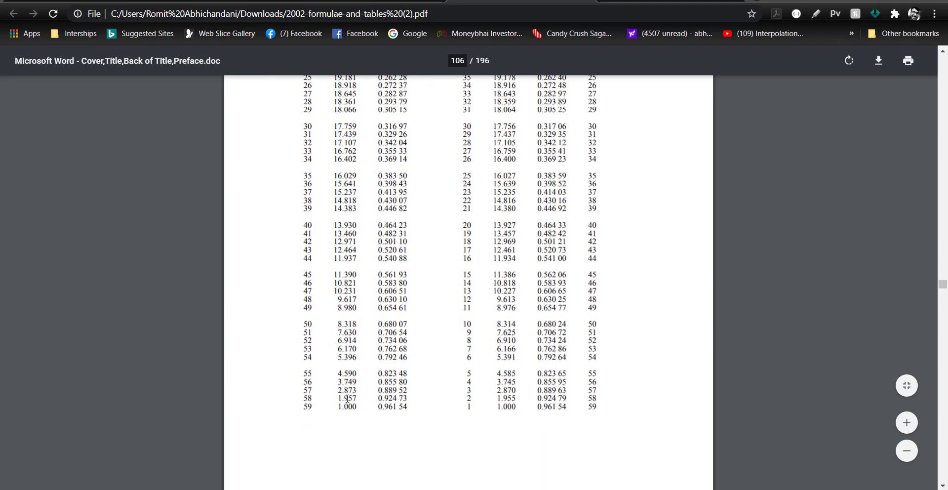
pyautogui.moveTo(496, 389); pyautogui.dragTo(565, 410)
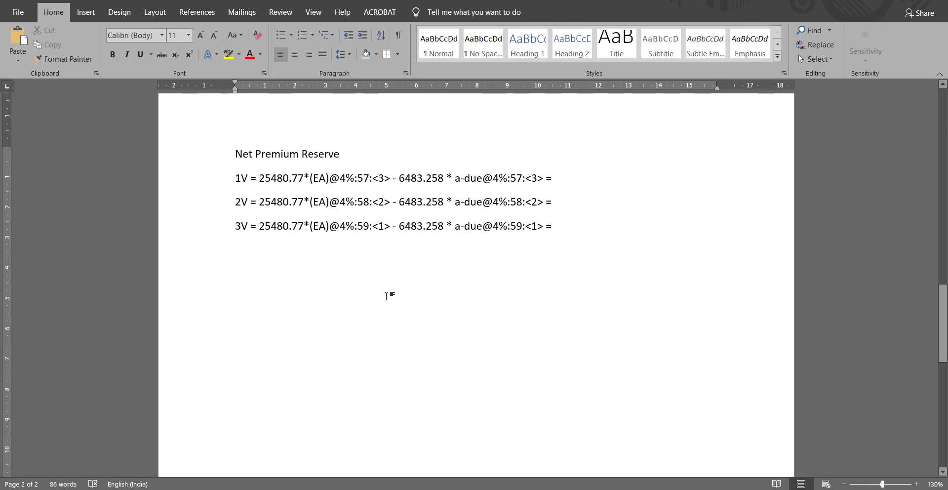
pyautogui.write('2.870 0.889 63 57 58 1.957 0.924 73 2 1.955 0.924 79 58 59 1.000 0.961 54 1 1.000 0.961 54 59')
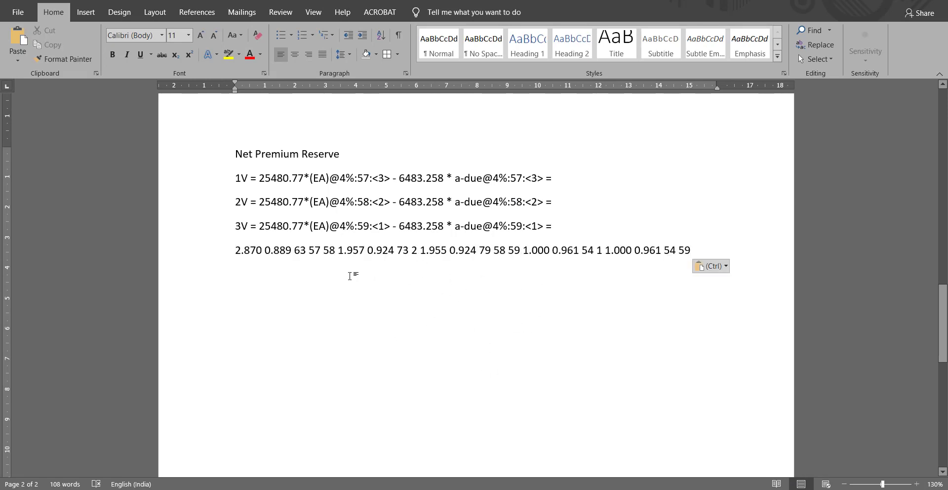
pyautogui.hotkey('alt', 'Tab')
pyautogui.click(927, 424)
pyautogui.click(293, 255)
pyautogui.hotkey('shift', 'Right')
pyautogui.hotkey('shift', 'Right')
pyautogui.hotkey('shift', 'Right')
pyautogui.hotkey('shift', 'Right')
pyautogui.hotkey('shift', 'Right')
pyautogui.hotkey('shift', 'Right')
pyautogui.hotkey('shift', 'Right')
pyautogui.hotkey('shift', 'Right')
pyautogui.hotkey('shift', 'Right')
pyautogui.hotkey('shift', 'Right')
pyautogui.hotkey('shift', 'Right')
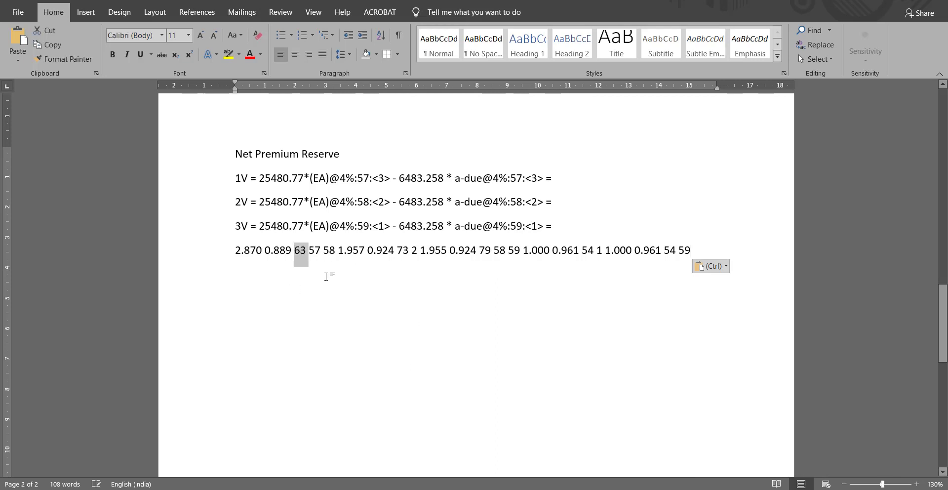
pyautogui.hotkey('shift', 'Left')
pyautogui.hotkey('shift', 'Left')
pyautogui.hotkey('shift', 'Left')
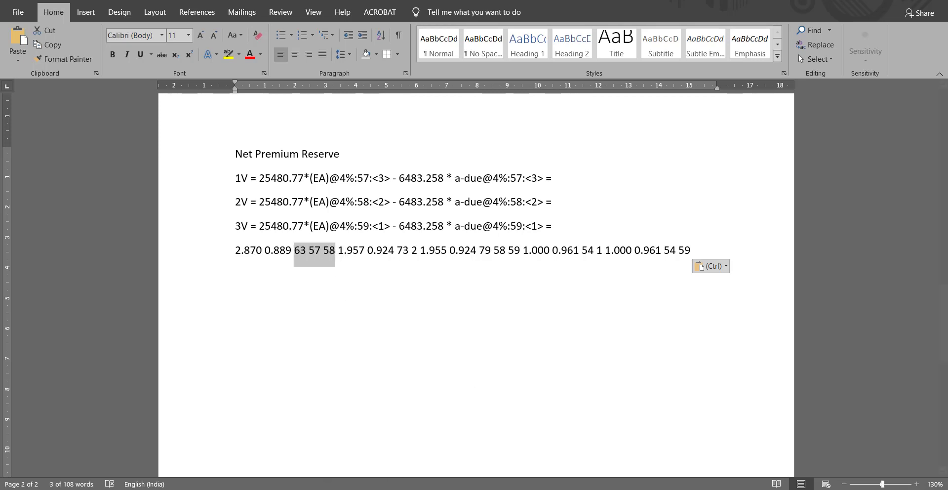
pyautogui.click(494, 489)
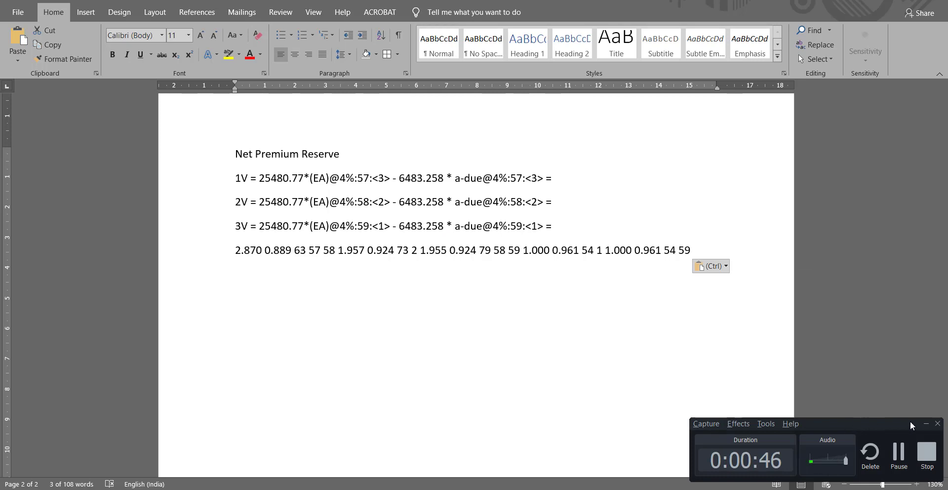
pyautogui.click(926, 424)
pyautogui.click(503, 489)
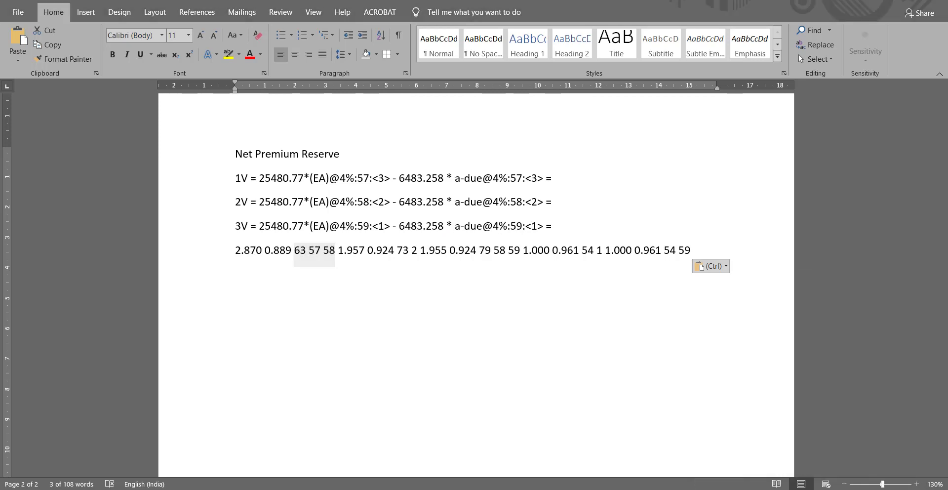
pyautogui.hotkey('alt', 'Tab')
pyautogui.hotkey('alt', 'Tab')
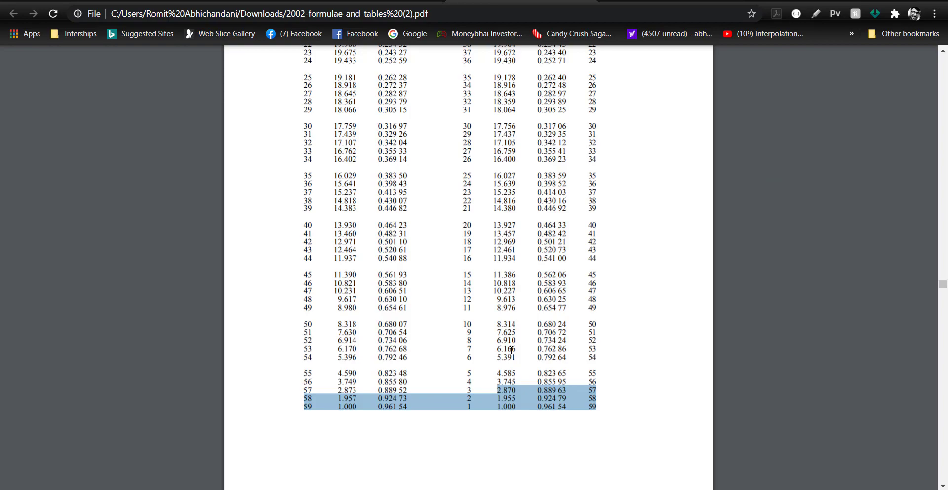
pyautogui.hotkey('alt', 'Tab')
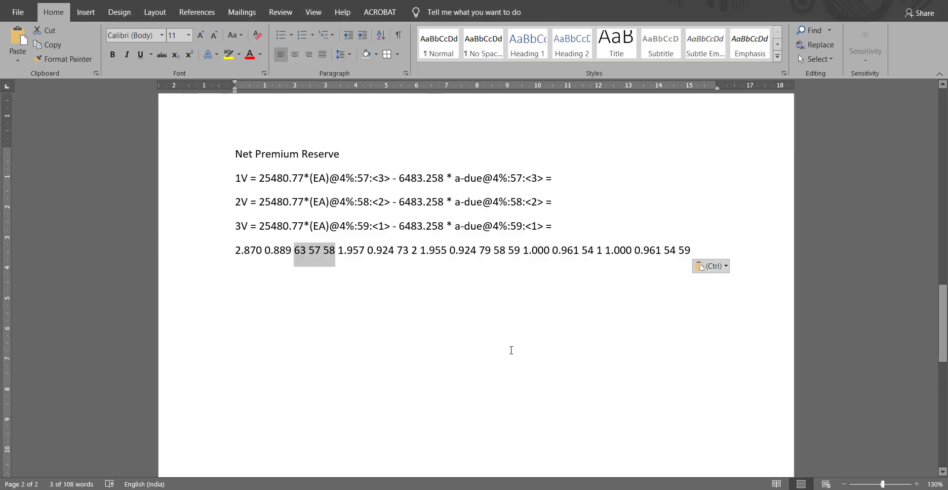
# - Close the gap inside the pasted factor 0.88963 and delete the stray ages 57 and 58 after it
pyautogui.hotkey('ctrl', 'Left')
pyautogui.hotkey('ctrl', 'Left')
pyautogui.press('BackSpace')
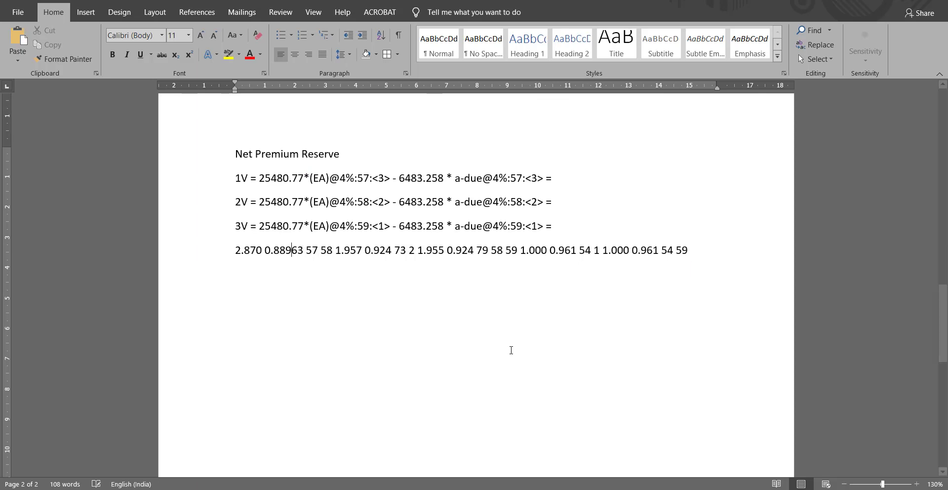
pyautogui.press('Right')
pyautogui.press('Left')
pyautogui.hotkey('shift', 'Right')
pyautogui.hotkey('shift', 'Right')
pyautogui.hotkey('shift', 'Right')
pyautogui.hotkey('shift', 'Right')
pyautogui.hotkey('shift', 'Right')
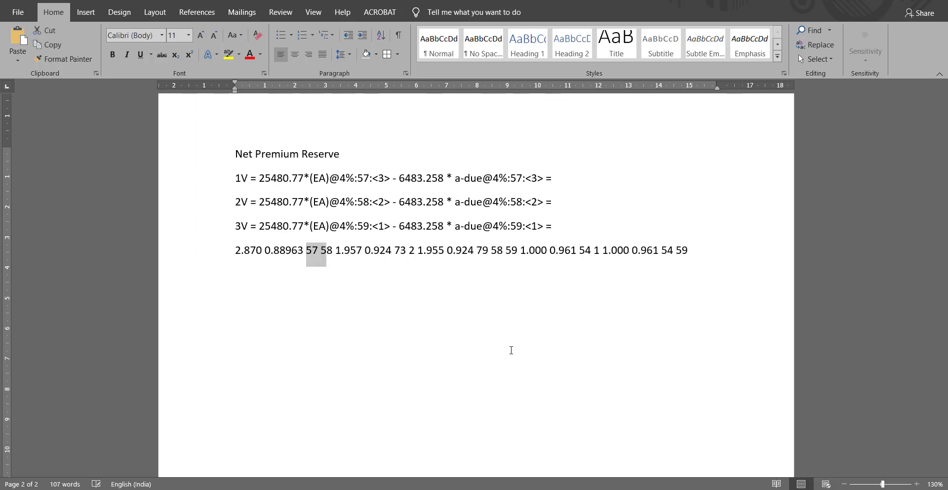
pyautogui.press('BackSpace')
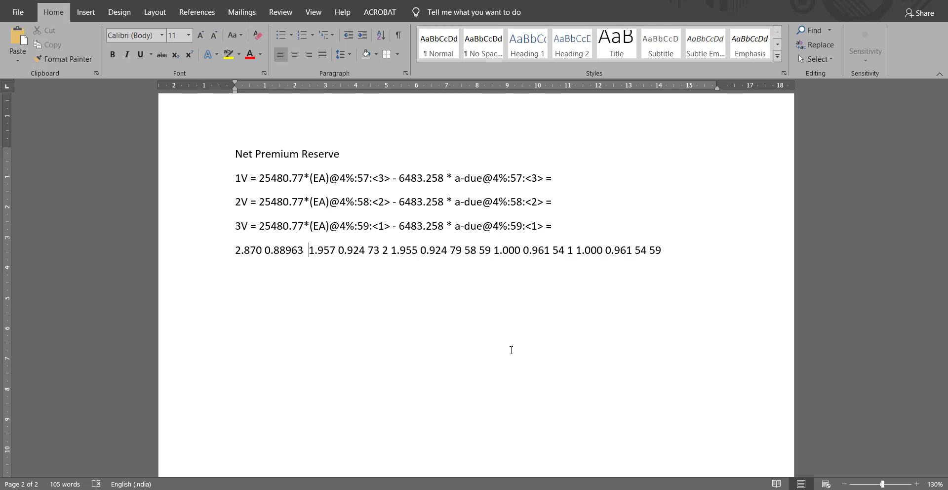
# - Close the gap inside the pasted factor 0.92473 and delete the stray 2 after it, keeping the factors on one line
pyautogui.hotkey('shift', 'Return')
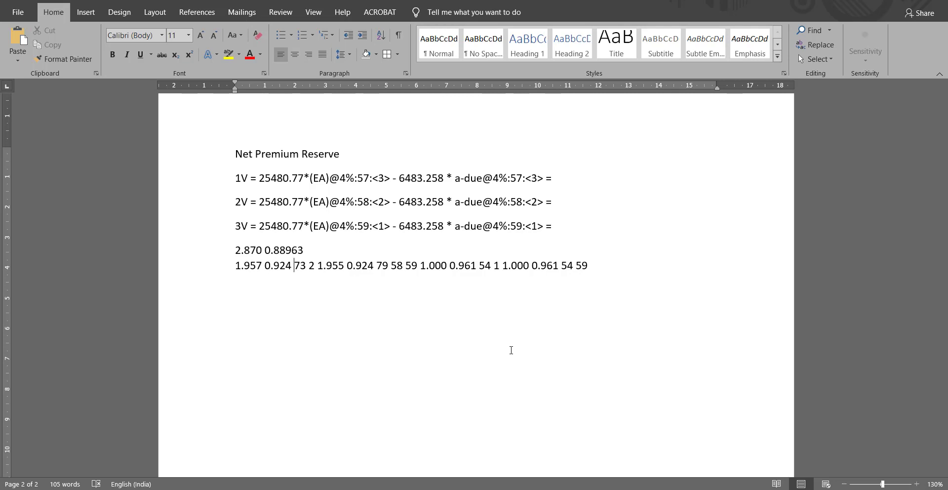
pyautogui.press('Delete')
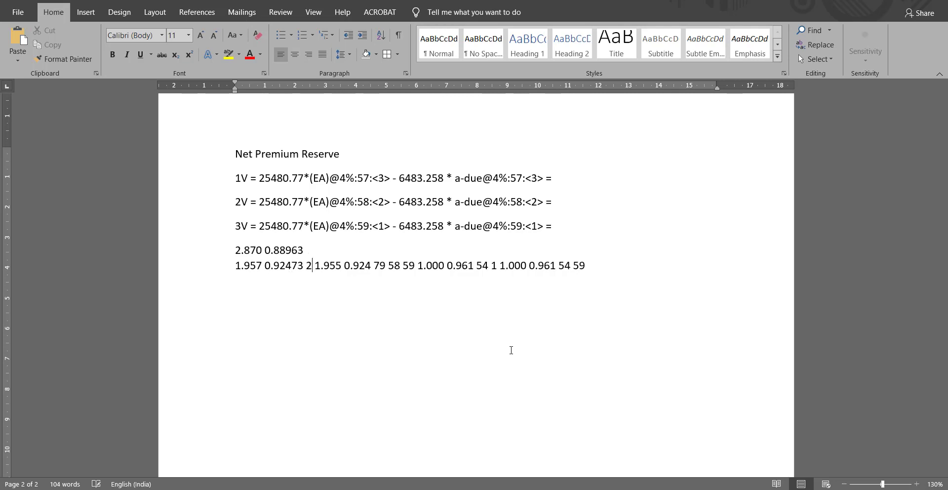
pyautogui.press('BackSpace')
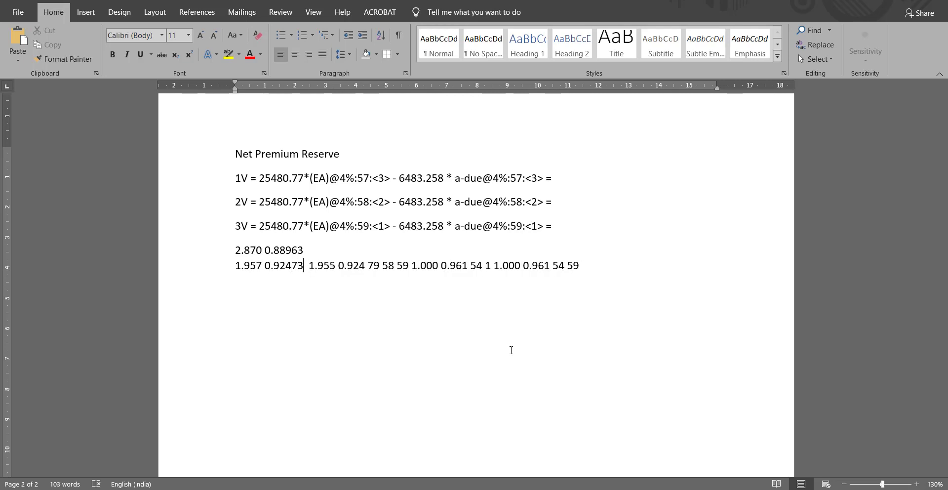
pyautogui.press('BackSpace')
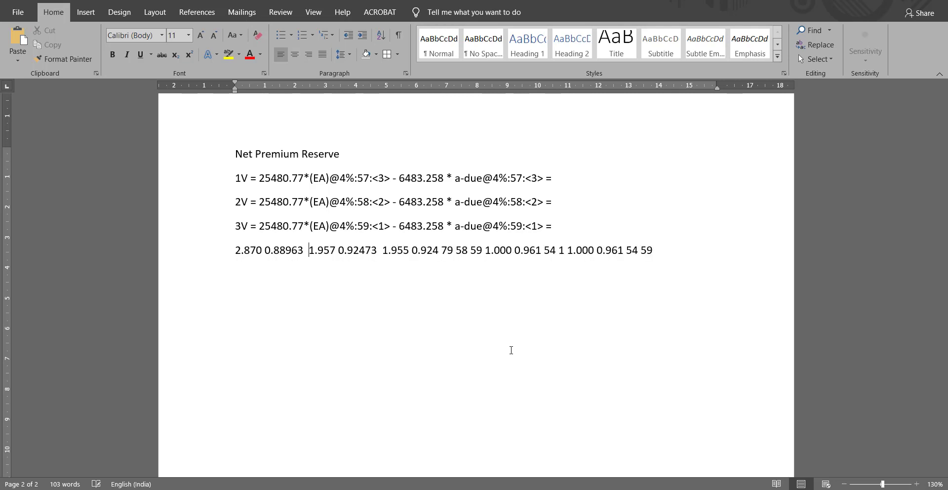
pyautogui.press('BackSpace')
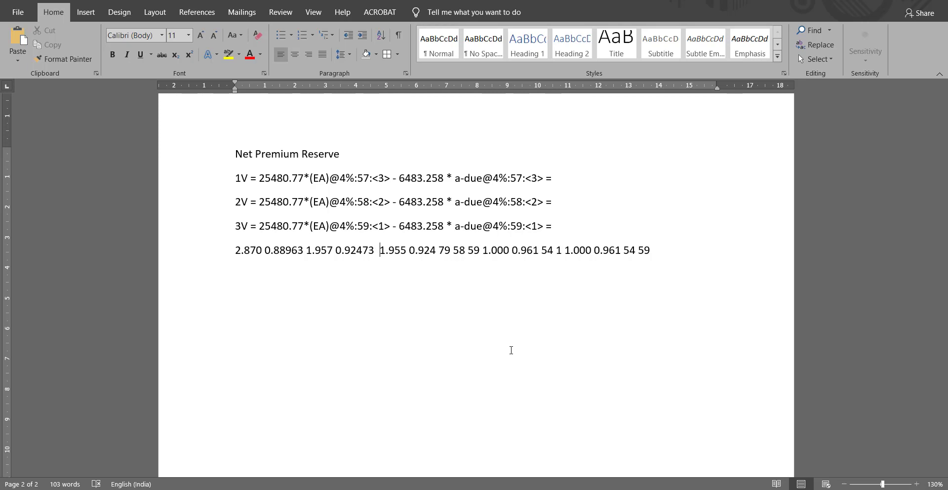
# - Delete the select factors 1.957 and 0.92473 from the pasted factor line
pyautogui.hotkey('shift', 'Left')
pyautogui.hotkey('shift', 'Left')
pyautogui.hotkey('shift', 'Left')
pyautogui.hotkey('shift', 'Left')
pyautogui.hotkey('shift', 'Left')
pyautogui.hotkey('shift', 'Left')
pyautogui.hotkey('shift', 'Left')
pyautogui.hotkey('shift', 'Left')
pyautogui.hotkey('shift', 'Left')
pyautogui.hotkey('shift', 'Left')
pyautogui.hotkey('shift', 'Left')
pyautogui.hotkey('shift', 'Left')
pyautogui.hotkey('shift', 'Left')
pyautogui.hotkey('shift', 'Left')
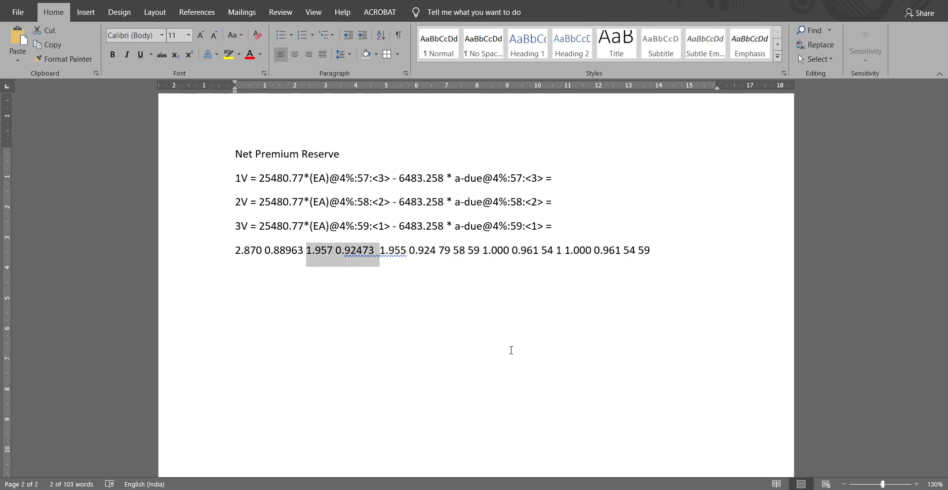
pyautogui.press('BackSpace')
# - Check the age 58 factors in the tables PDF and close the gap inside 0.92479 in the pasted Word line
pyautogui.hotkey('alt', 'Tab')
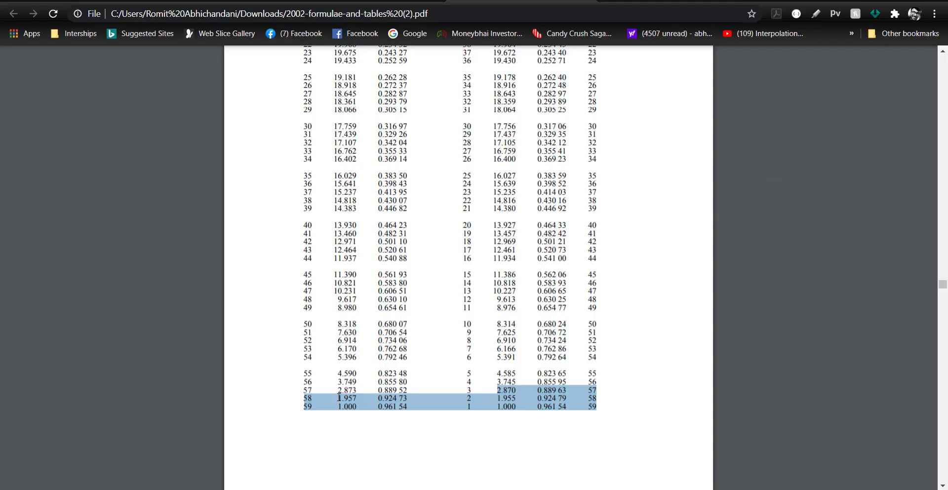
pyautogui.hotkey('alt', 'Tab')
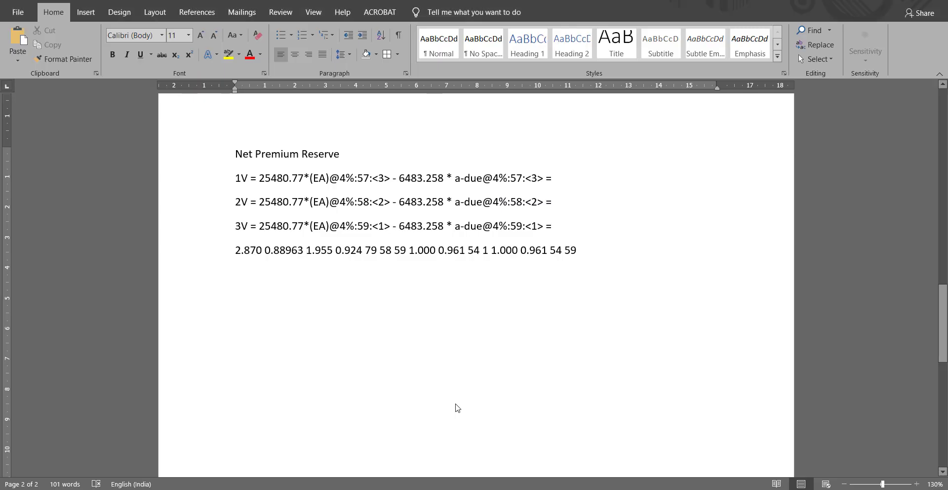
pyautogui.press('BackSpace')
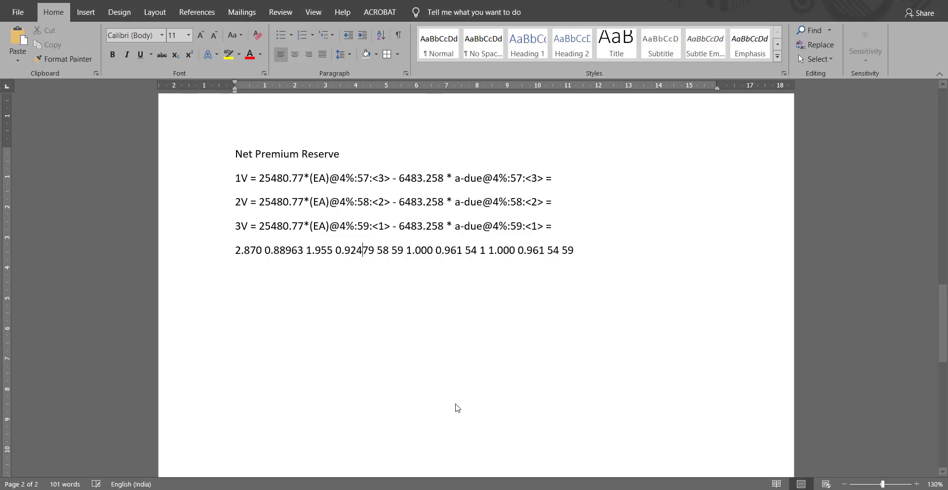
# - Delete the stray run 58 59 1.000 0.961 54 1 after 0.92479 in the pasted factor line
pyautogui.press('Right')
pyautogui.press('Left')
pyautogui.hotkey('shift', 'Right')
pyautogui.hotkey('shift', 'Right')
pyautogui.hotkey('shift', 'Right')
pyautogui.hotkey('shift', 'Right')
pyautogui.hotkey('shift', 'Right')
pyautogui.hotkey('shift', 'Right')
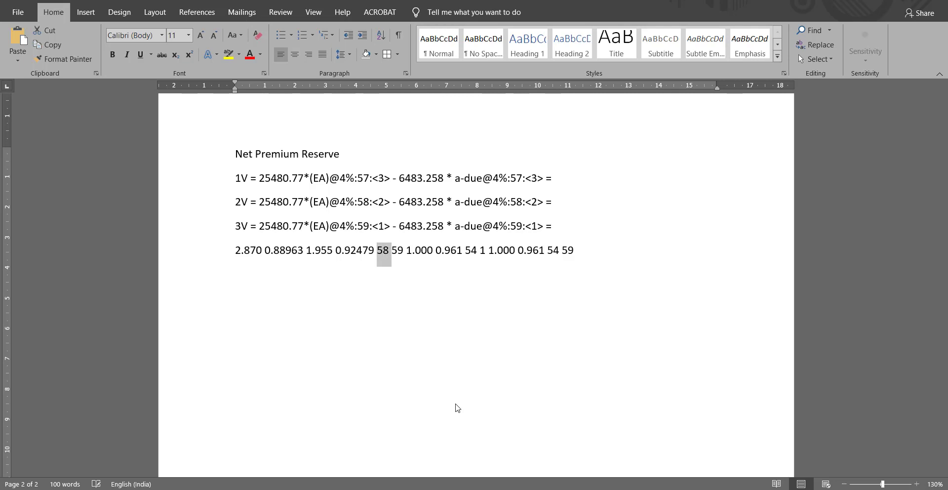
pyautogui.hotkey('shift', 'Right')
pyautogui.hotkey('shift', 'Right')
pyautogui.hotkey('shift', 'Right')
pyautogui.hotkey('shift', 'Right')
pyautogui.hotkey('shift', 'Right')
pyautogui.hotkey('shift', 'Right')
pyautogui.hotkey('shift', 'Right')
pyautogui.hotkey('shift', 'Right')
pyautogui.hotkey('shift', 'Right')
pyautogui.hotkey('shift', 'Right')
pyautogui.hotkey('shift', 'Right')
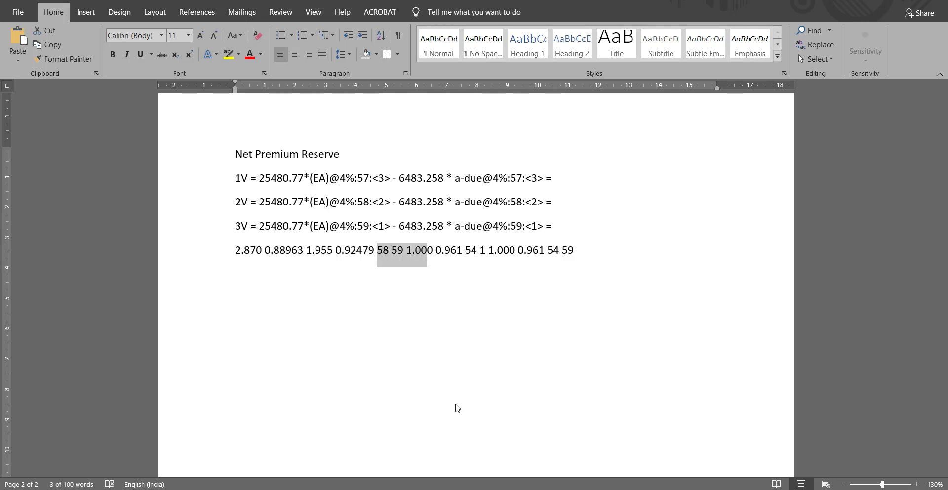
pyautogui.hotkey('shift', 'Right')
pyautogui.hotkey('shift', 'Right')
pyautogui.hotkey('shift', 'Right')
pyautogui.hotkey('shift', 'Right')
pyautogui.hotkey('shift', 'Right')
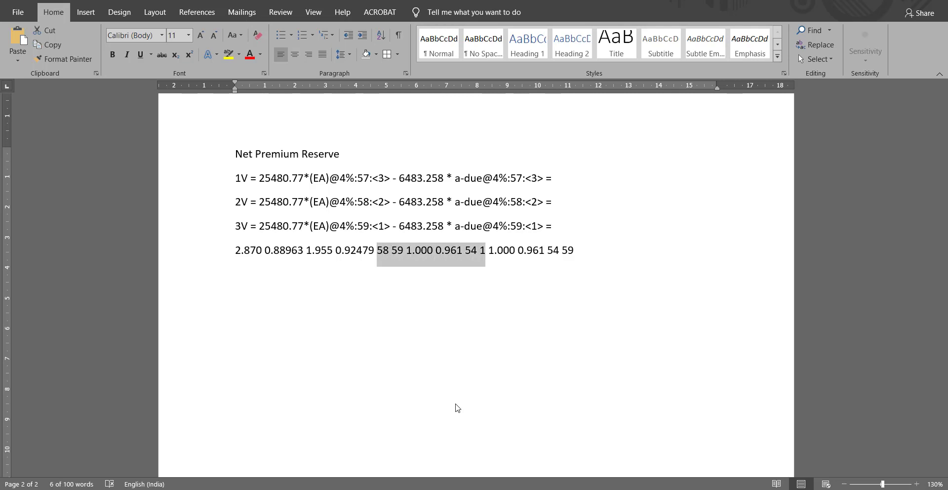
pyautogui.hotkey('shift', 'Left')
pyautogui.hotkey('shift', 'Right')
pyautogui.press('Delete')
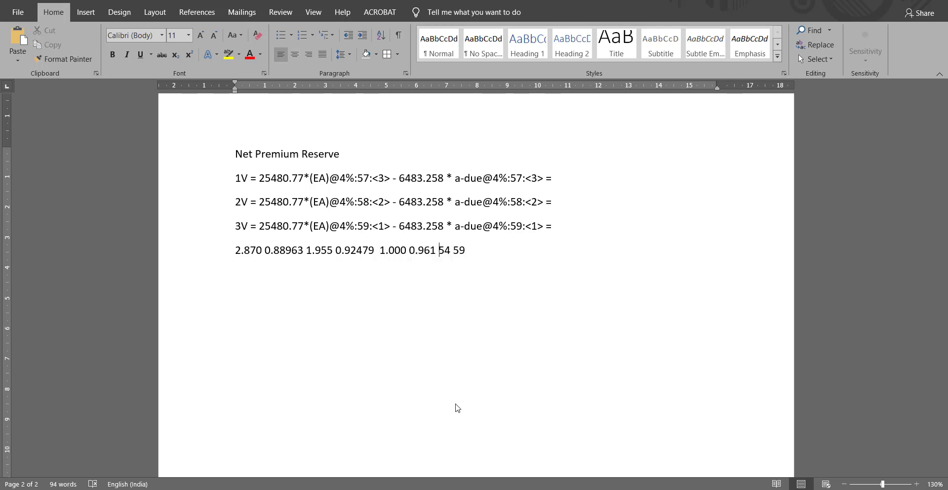
# - Close the gap inside 0.96154, delete the stray 59 after it, and remove the extra space before 1.000
pyautogui.press('BackSpace')
pyautogui.press('BackSpace')
pyautogui.press('BackSpace')
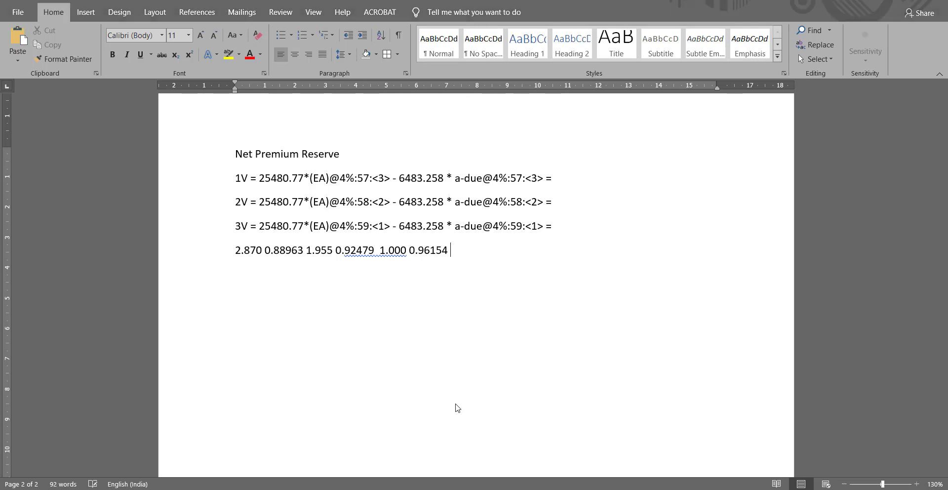
pyautogui.hotkey('alt', 'Tab')
pyautogui.hotkey('alt', 'Tab')
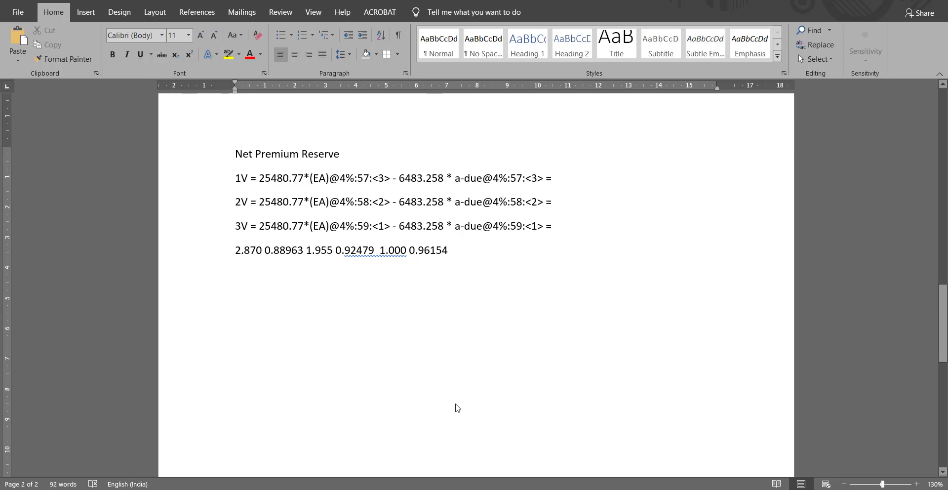
pyautogui.click(380, 249)
pyautogui.press('BackSpace')
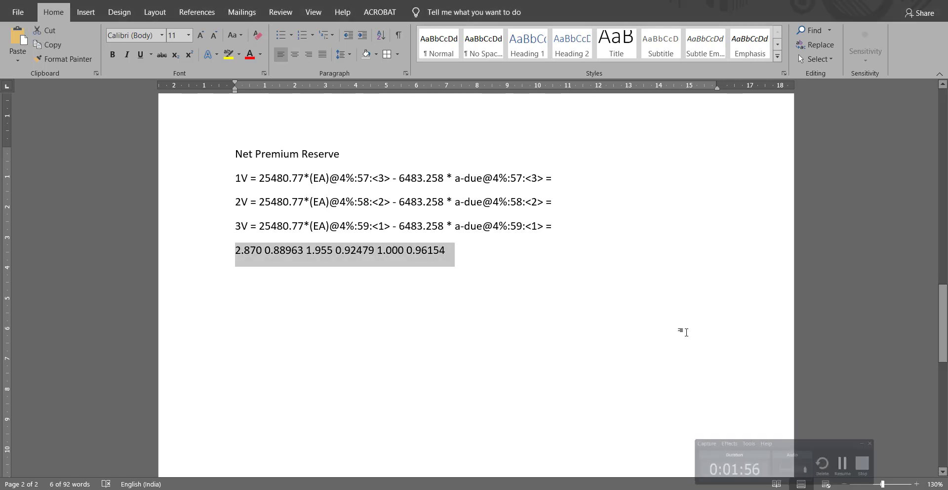
# - Convert the line of six factors into a table with 2 columns
pyautogui.click(321, 250)
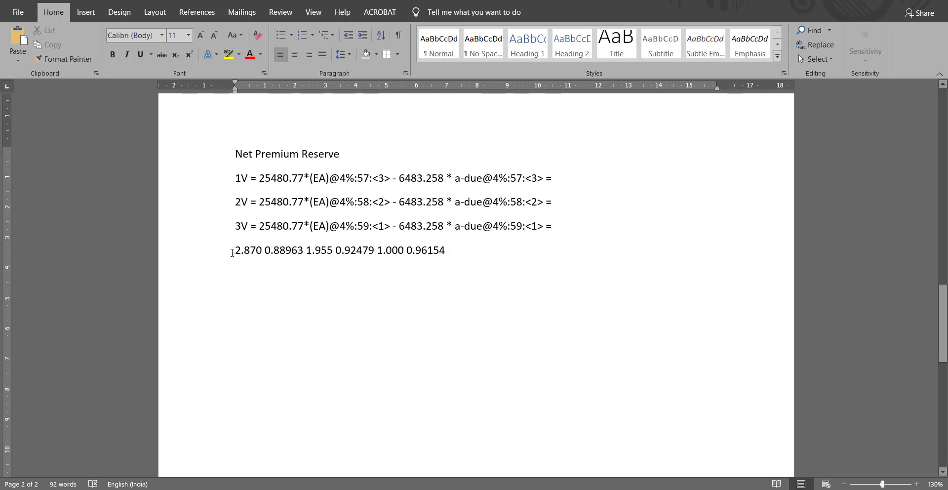
pyautogui.moveTo(232, 252); pyautogui.dragTo(504, 248)
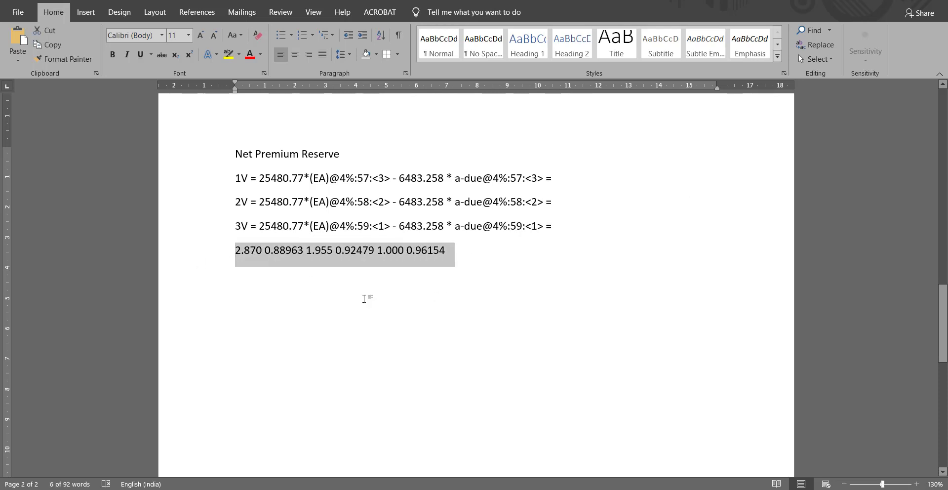
pyautogui.click(85, 11)
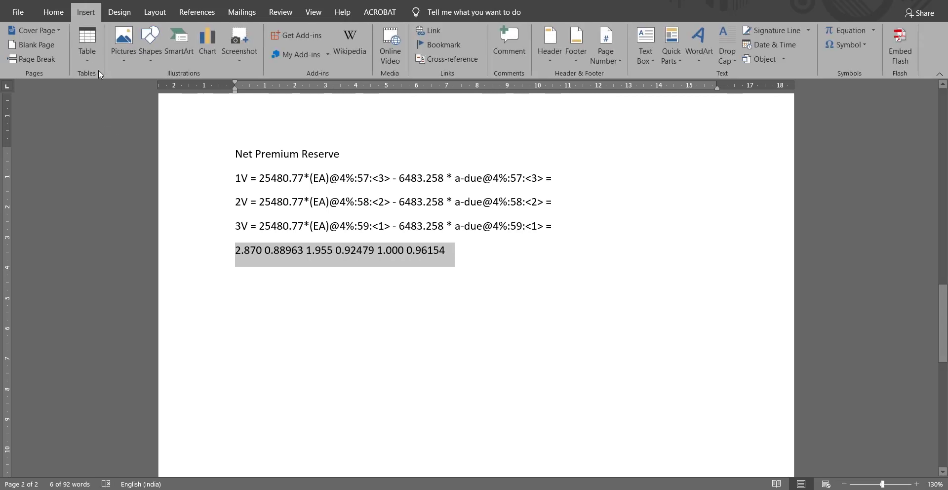
pyautogui.click(87, 54)
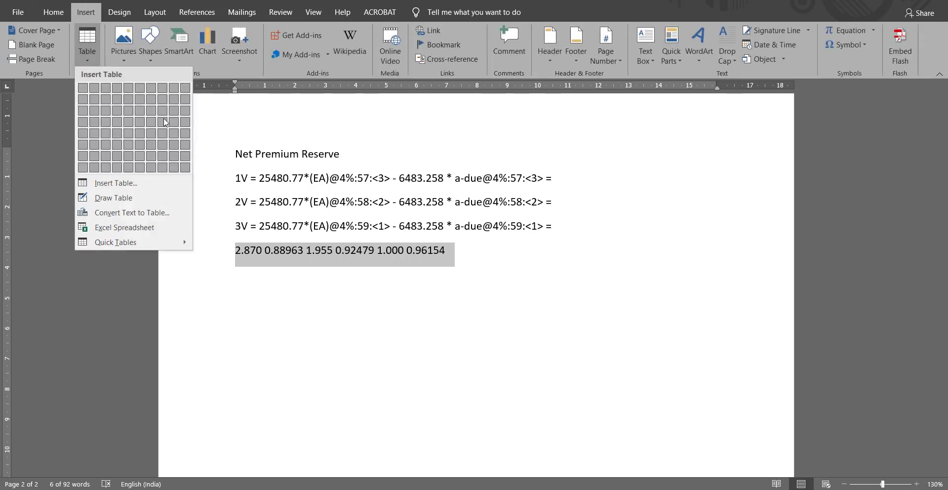
pyautogui.click(143, 213)
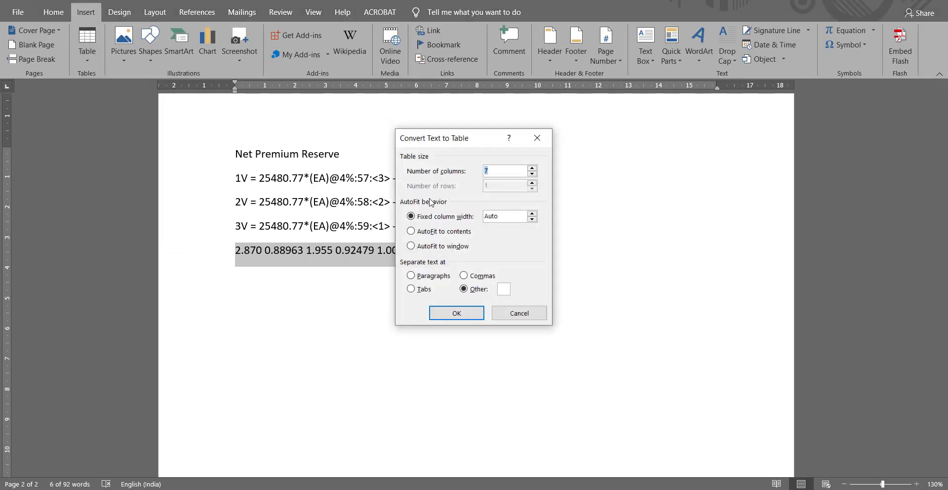
pyautogui.moveTo(466, 143); pyautogui.dragTo(559, 147)
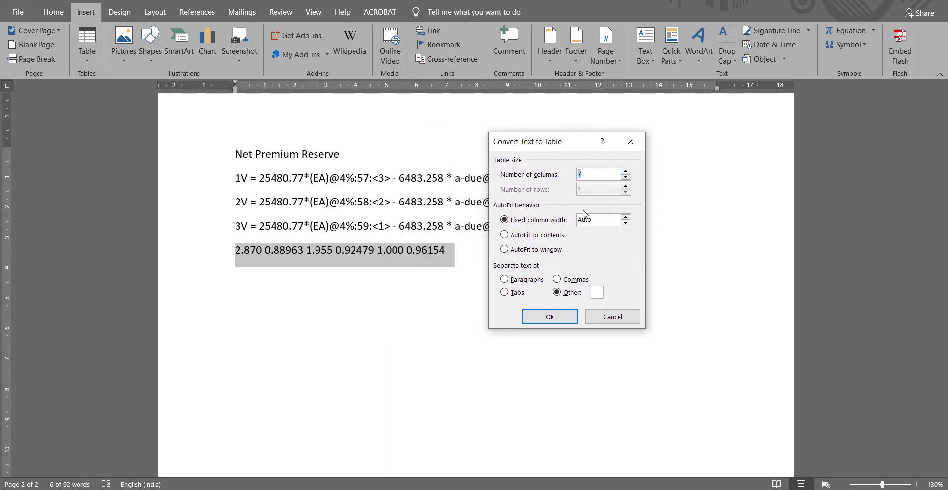
pyautogui.write('2')
pyautogui.click(549, 317)
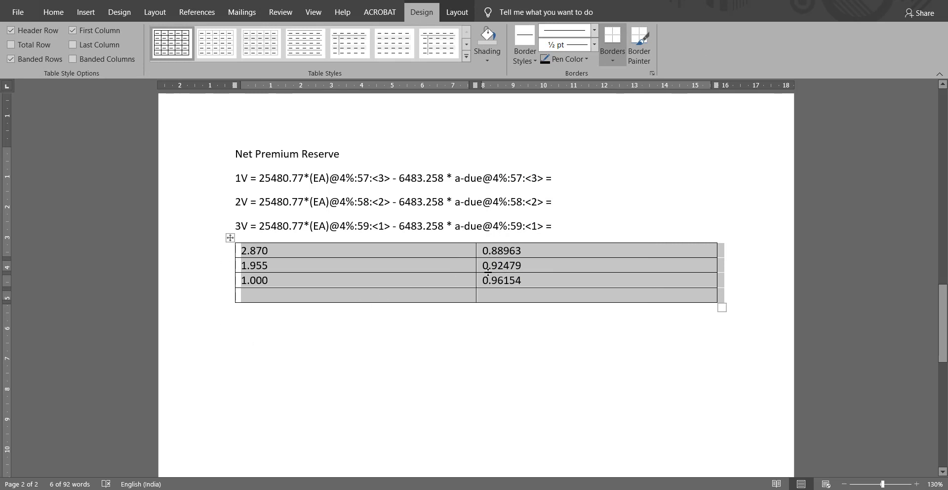
# - Copy the three filled rows of the factor table into the Excel sheet, starting at cell C16
pyautogui.click(408, 283)
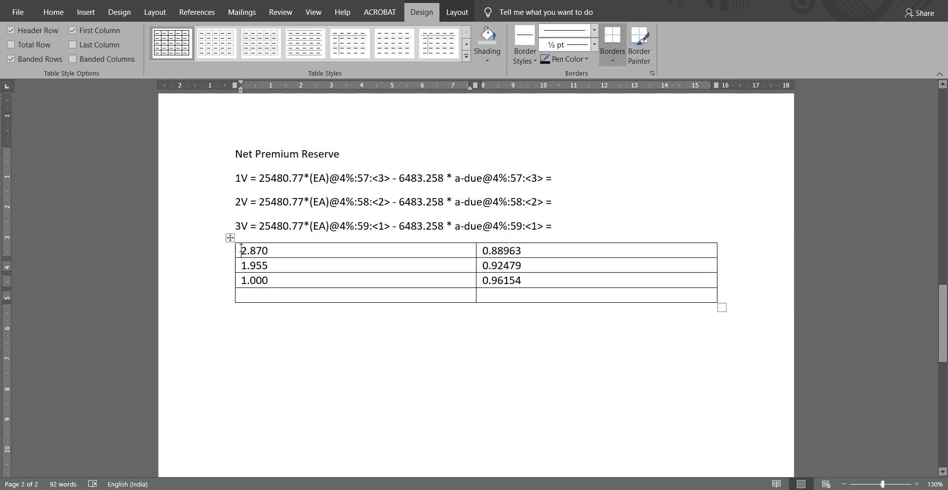
pyautogui.moveTo(243, 251); pyautogui.dragTo(557, 280)
pyautogui.click(248, 250)
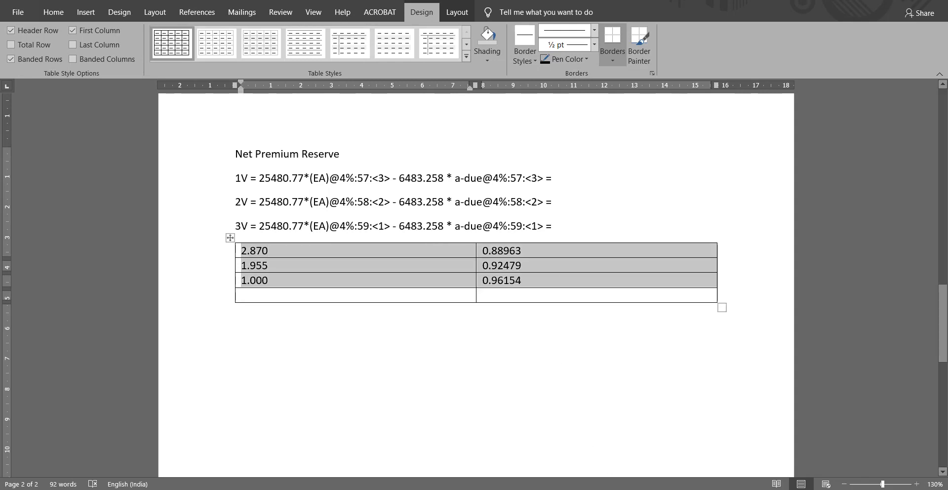
pyautogui.hotkey('alt', 'Tab')
pyautogui.hotkey('alt', 'Tab')
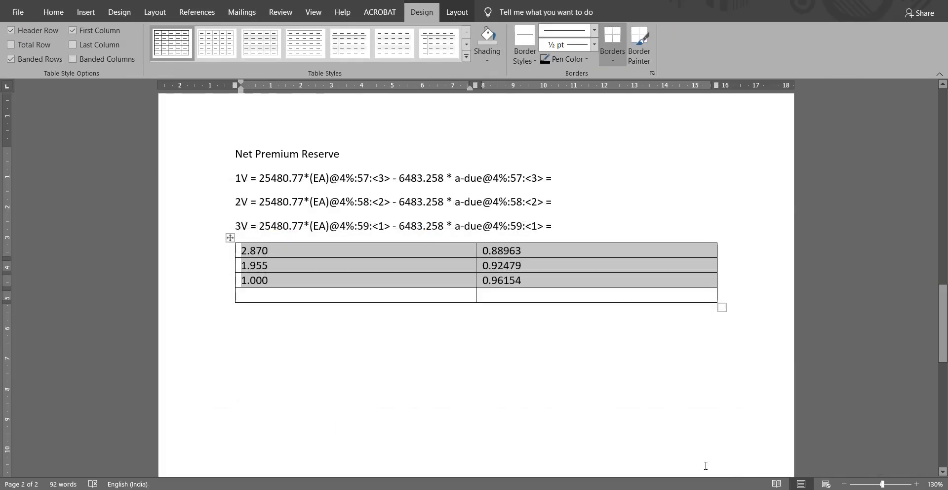
pyautogui.click(899, 451)
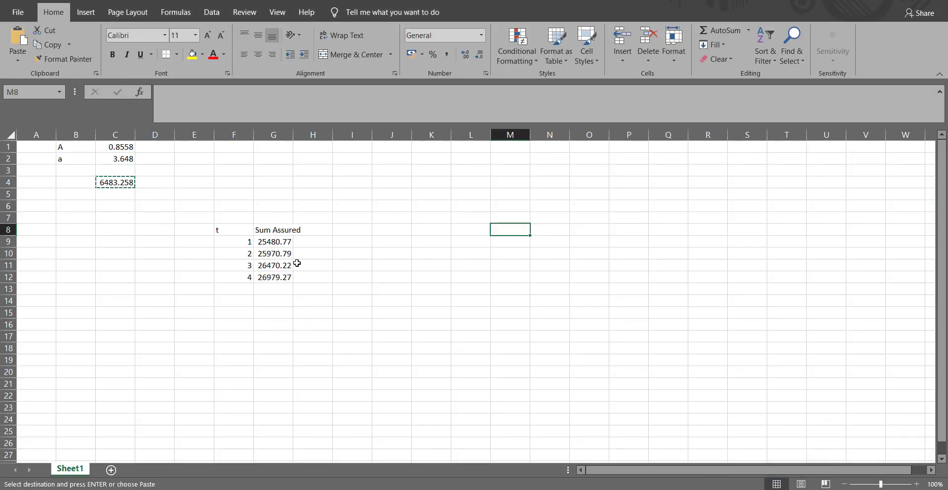
pyautogui.click(111, 327)
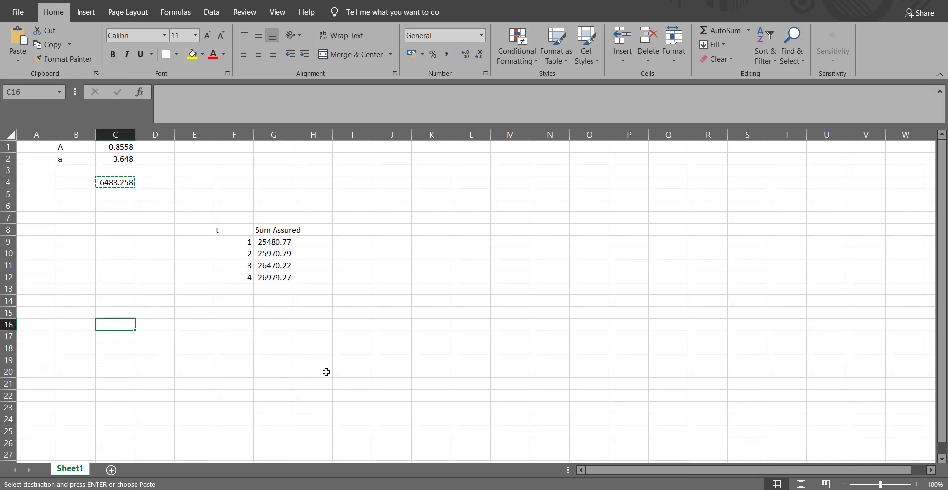
pyautogui.hotkey('ctrl', 'v')
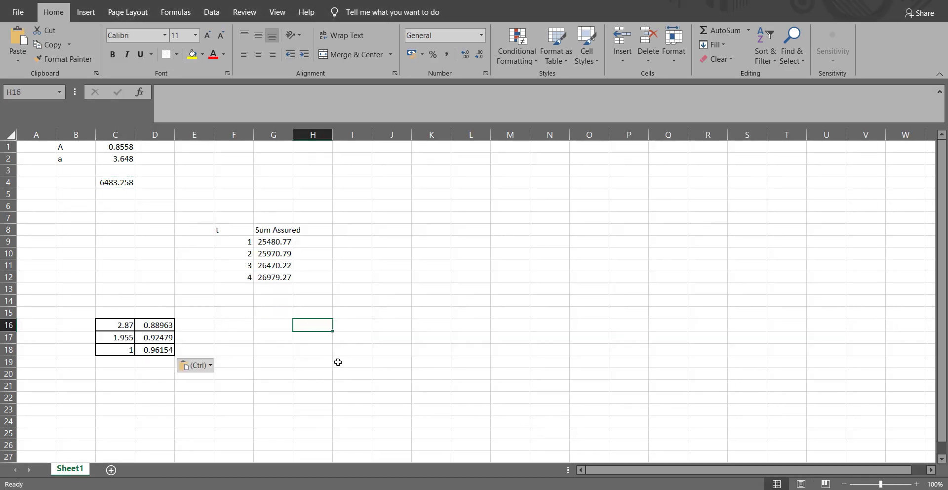
# - Return to the Word document and delete the whole factor table below the 3V formula
pyautogui.click(272, 336)
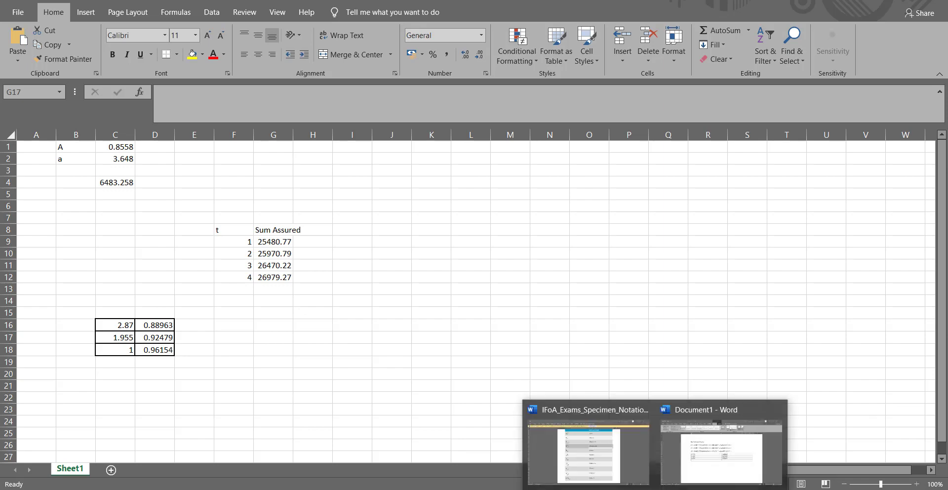
pyautogui.click(721, 457)
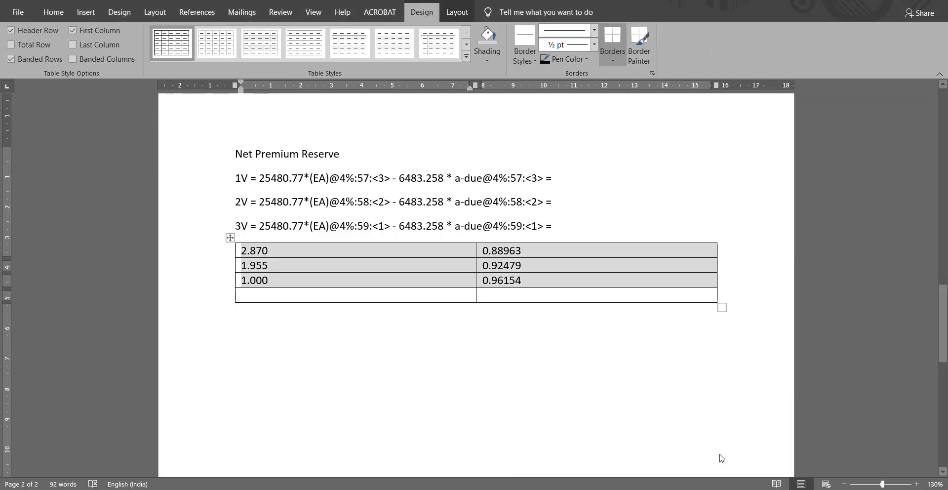
pyautogui.click(451, 266)
pyautogui.click(229, 236)
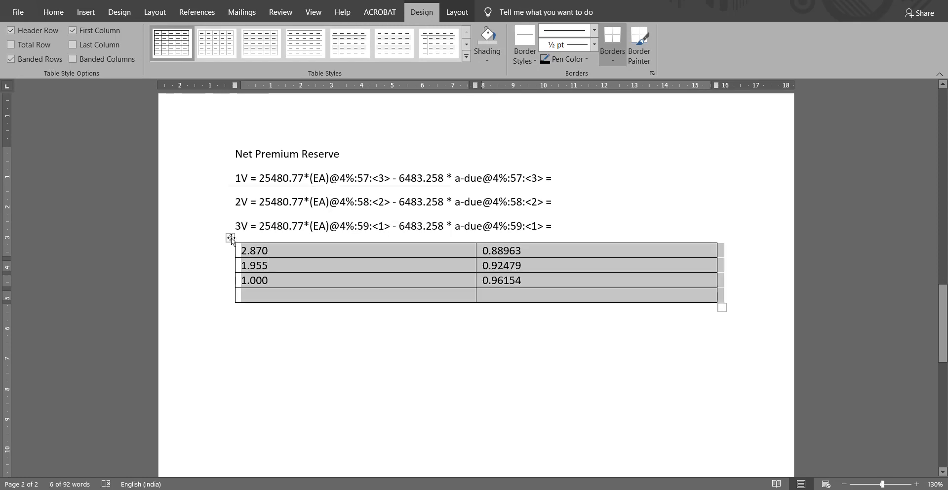
pyautogui.rightClick(228, 238)
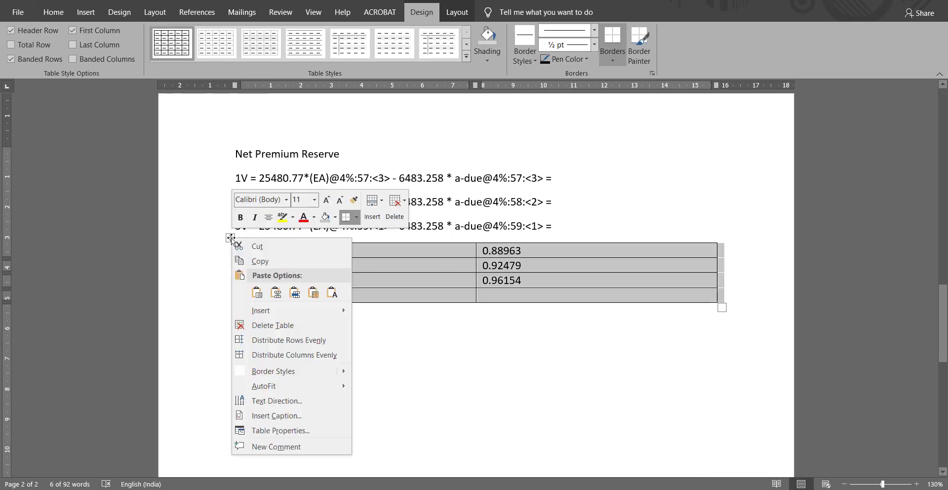
pyautogui.click(272, 324)
# - Start a new line "Net Premium = 25000*" under the heading (ii) Net Premium reserve calculation
pyautogui.scroll(7, 298, 313)
pyautogui.click(388, 317)
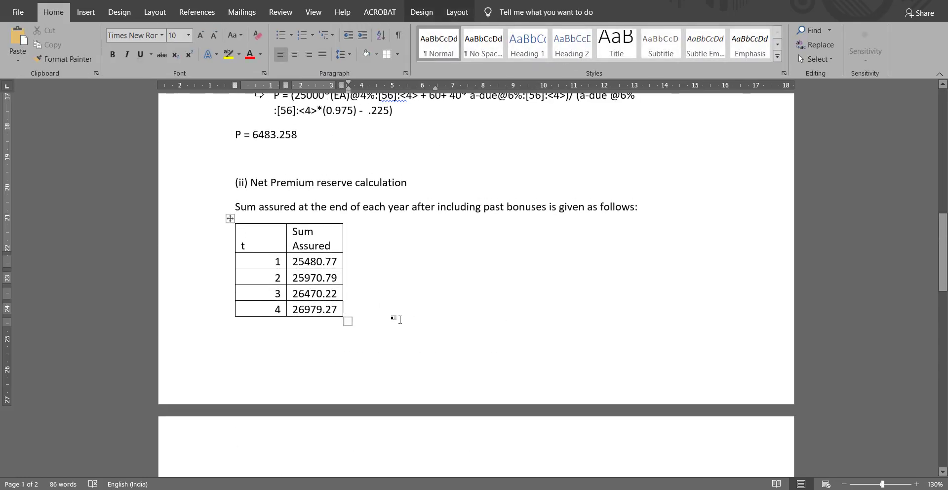
pyautogui.scroll(3, 395, 318)
pyautogui.click(579, 268)
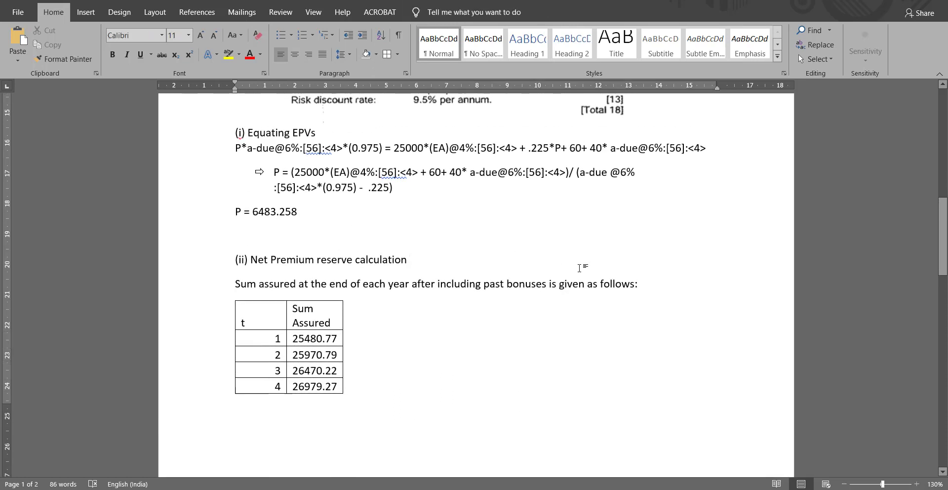
pyautogui.press('Return')
pyautogui.write('Net ')
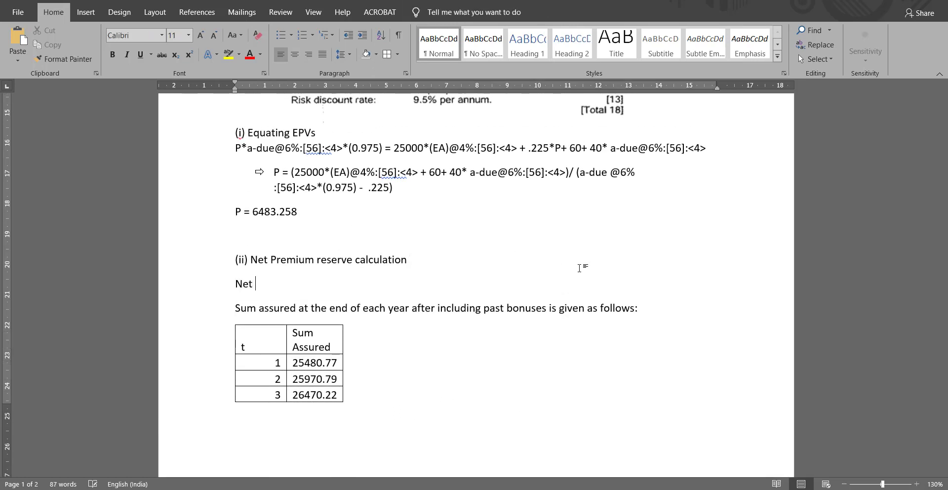
pyautogui.write('Premium =')
pyautogui.write('25000*')
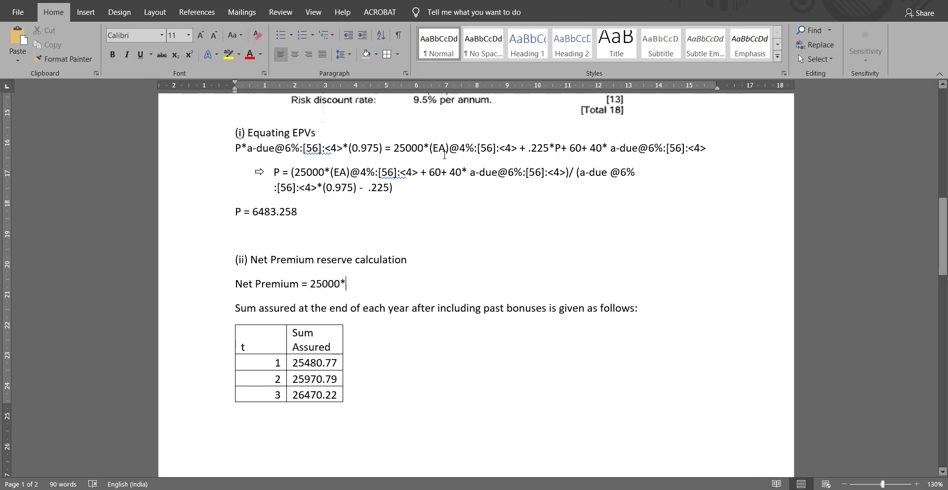
# - Copy the assurance factor (EA)@4%:[56]:<4> from the part (i) equation to the end of the Net Premium line
pyautogui.moveTo(430, 147); pyautogui.dragTo(493, 148)
pyautogui.click(423, 150)
pyautogui.moveTo(433, 148); pyautogui.dragTo(517, 148)
pyautogui.hotkey('ctrl', 'c')
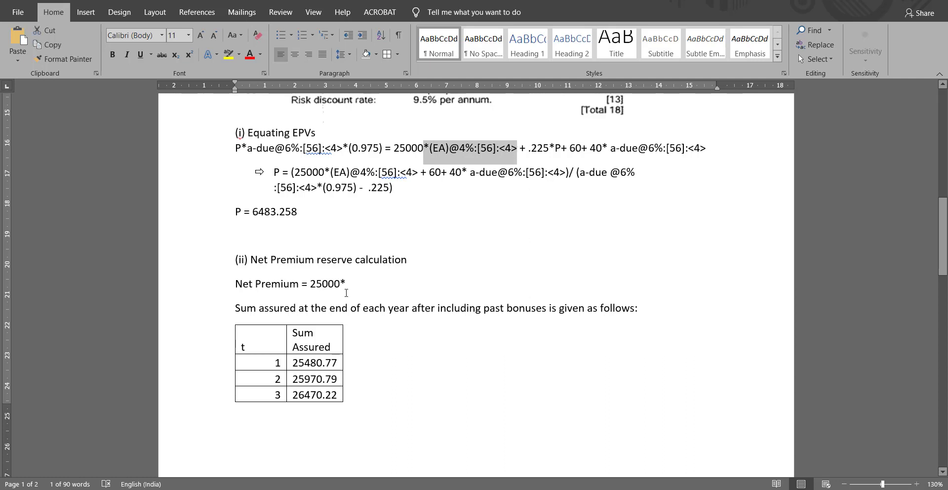
pyautogui.click(343, 284)
pyautogui.hotkey('ctrl', 'v')
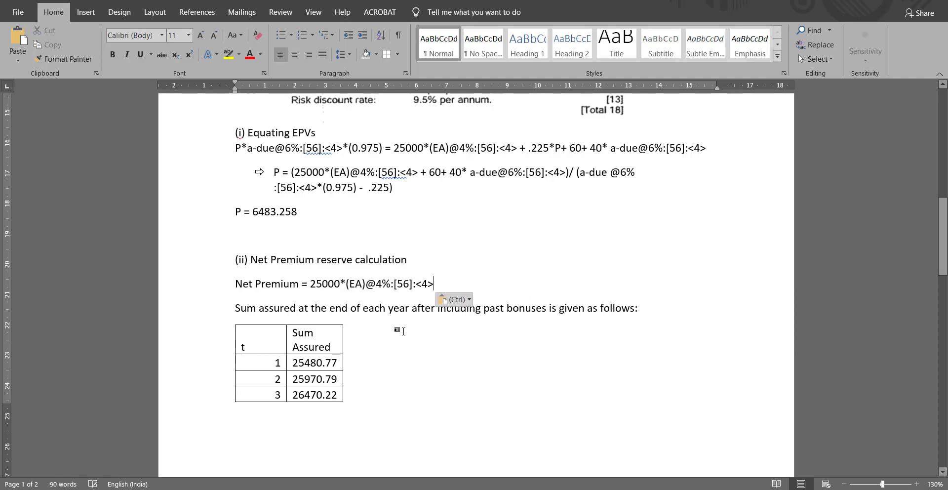
pyautogui.write('-')
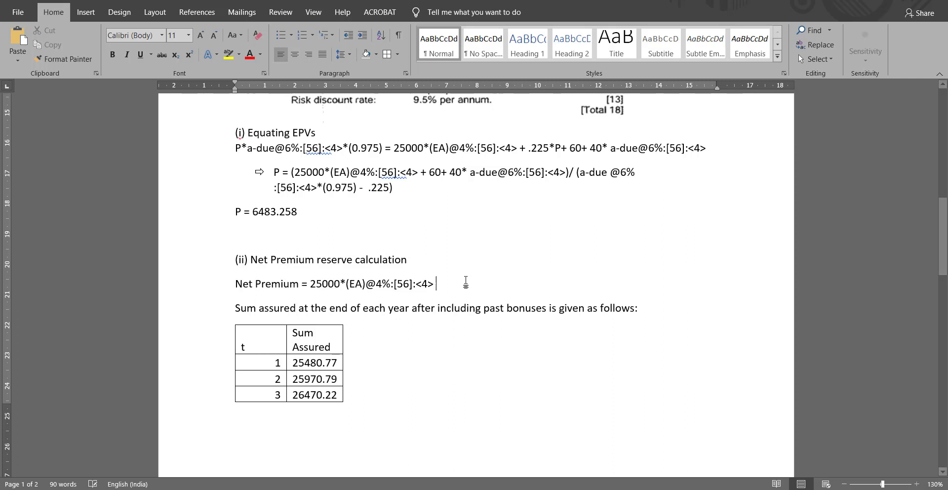
pyautogui.press('BackSpace')
pyautogui.press('BackSpace')
pyautogui.press('BackSpace')
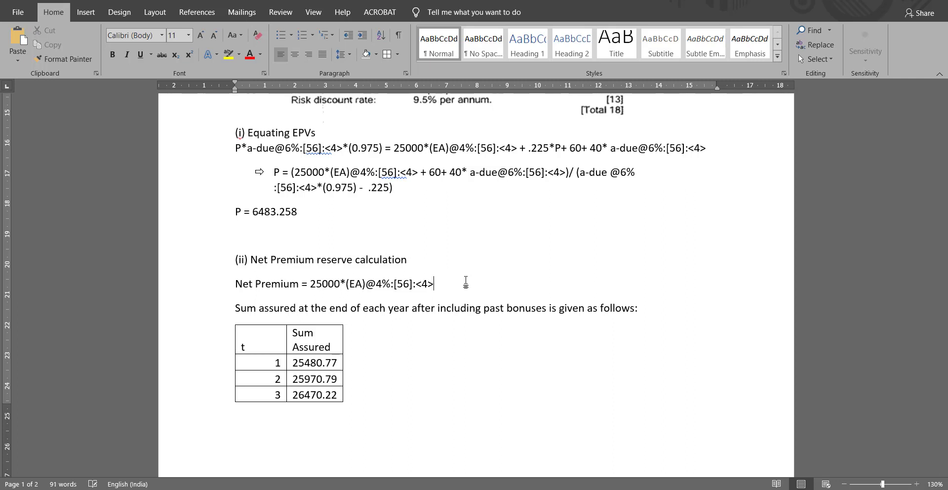
# - Enclose the Net Premium numerator in parentheses and follow it with a division sign
pyautogui.write('/')
pyautogui.press('Left')
pyautogui.press('Left')
pyautogui.press('Left')
pyautogui.press('Left')
pyautogui.press('Left')
pyautogui.press('Left')
pyautogui.press('Left')
pyautogui.press('Left')
pyautogui.press('Left')
pyautogui.press('Left')
pyautogui.press('Left')
pyautogui.press('Left')
pyautogui.press('Left')
pyautogui.press('Left')
pyautogui.press('Left')
pyautogui.press('Left')
pyautogui.press('Left')
pyautogui.press('Left')
pyautogui.press('Left')
pyautogui.press('Left')
pyautogui.write('(')
pyautogui.press('Right')
pyautogui.press('Right')
pyautogui.press('Right')
pyautogui.press('Right')
pyautogui.press('Right')
pyautogui.press('Right')
pyautogui.press('Right')
pyautogui.press('Right')
pyautogui.press('Right')
pyautogui.press('Right')
pyautogui.press('Right')
pyautogui.press('Right')
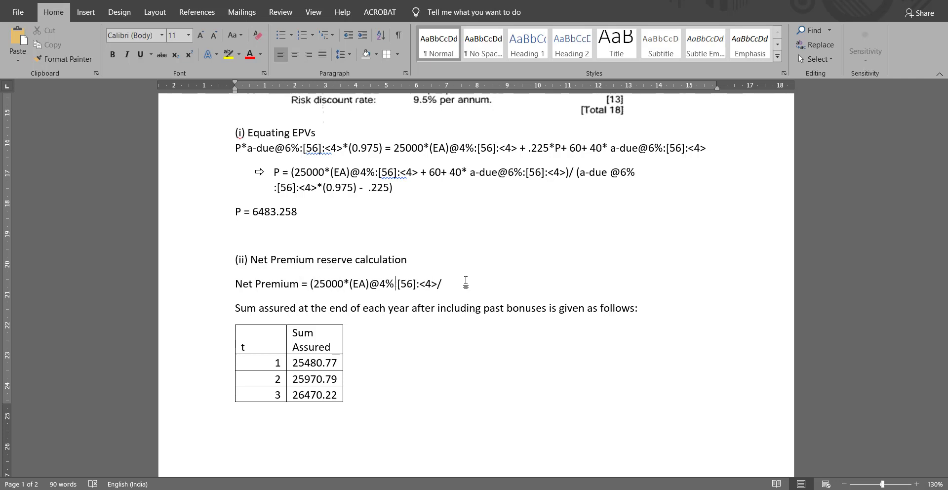
pyautogui.write(')')
# - Remove the square brackets around 56 in the Net Premium numerator
pyautogui.click(400, 284)
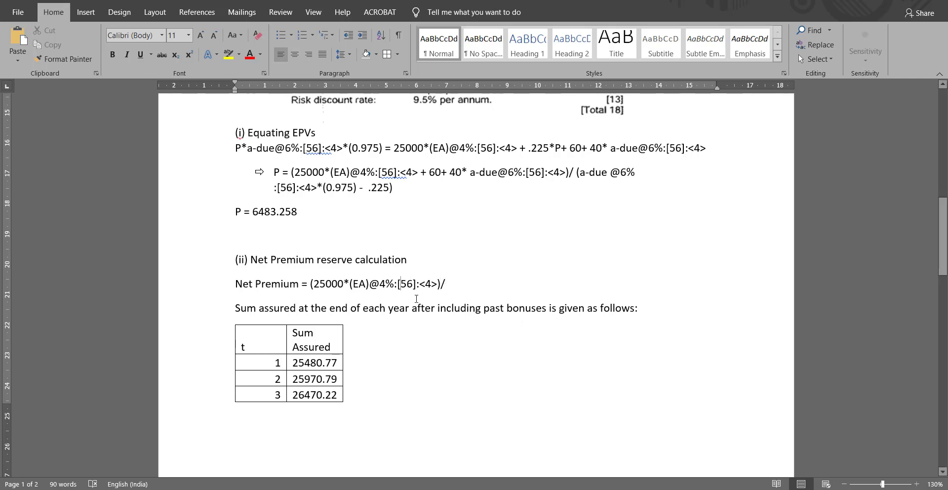
pyautogui.press('BackSpace')
pyautogui.press('Delete')
# - Copy the annuity factor (a-due @6% :[56]:<4> from the part (i) premium formula as the Net Premium denominator
pyautogui.moveTo(577, 172); pyautogui.dragTo(318, 186)
pyautogui.hotkey('ctrl', 'c')
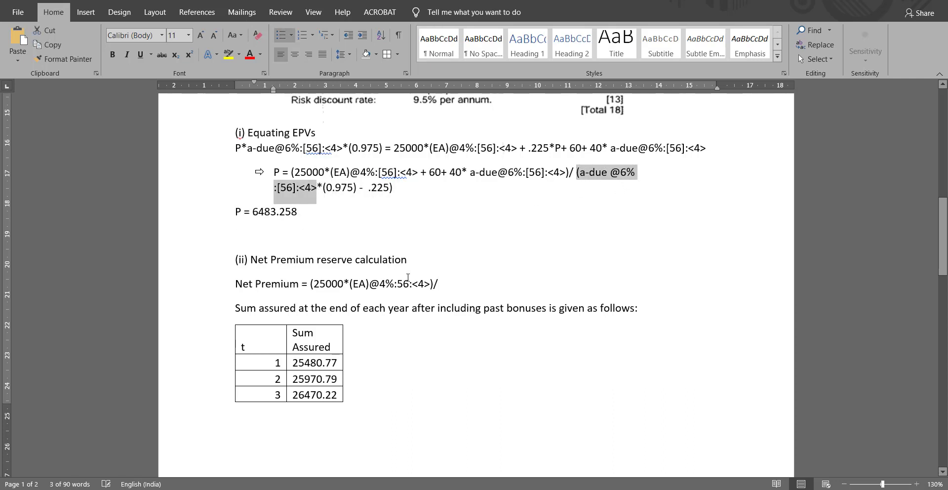
pyautogui.click(453, 281)
pyautogui.hotkey('ctrl', 'v')
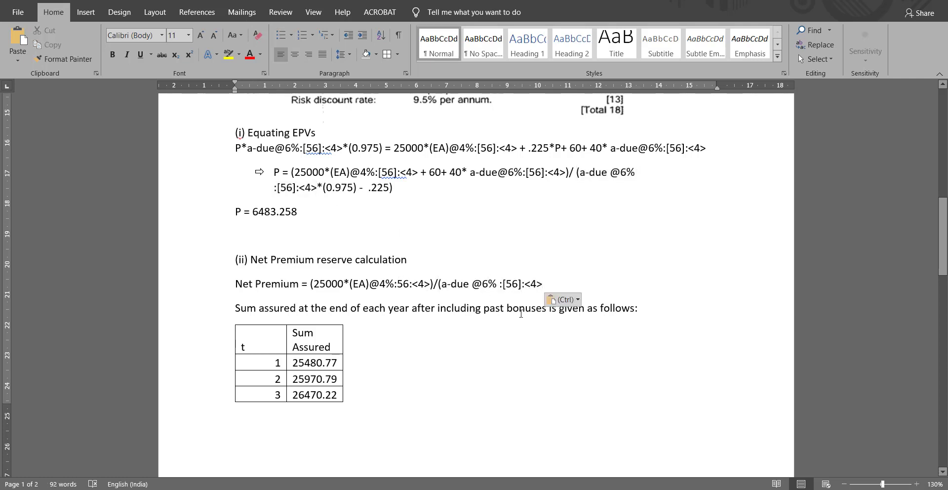
# - Change the denominator's interest rate to 4%, close its parenthesis, and put a space after the division sign
pyautogui.press('BackSpace')
pyautogui.write('4')
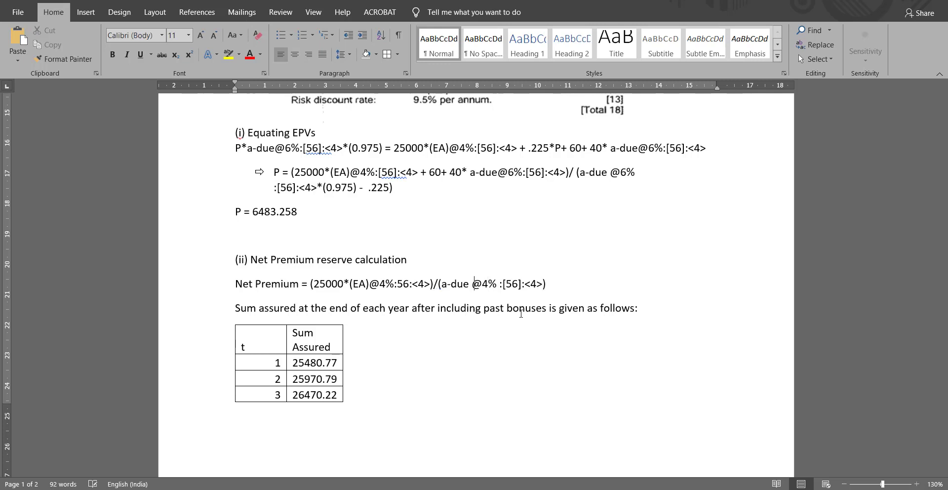
pyautogui.press('Down')
pyautogui.click(441, 284)
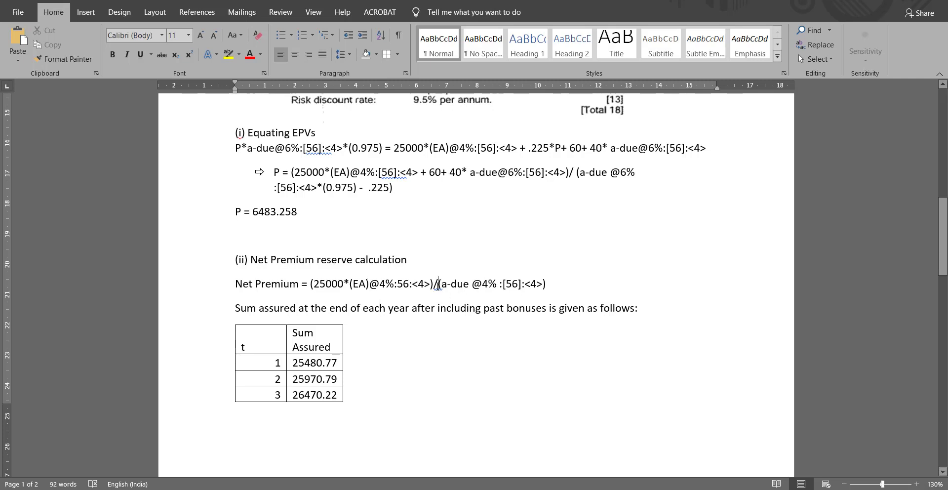
pyautogui.scroll(-3, 578, 381)
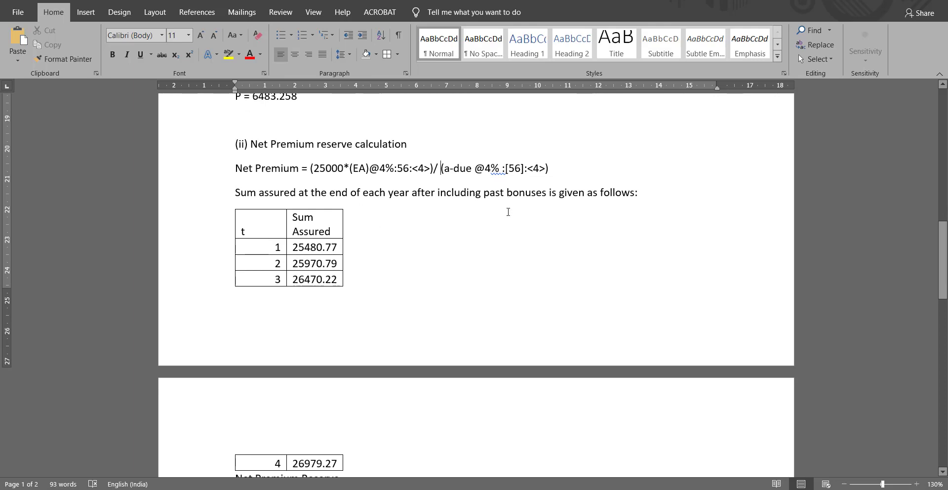
# - Remove the square brackets around 56 in the net premium formula's a-due term and append an equals sign to the formula
pyautogui.scroll(-6, 508, 211)
pyautogui.scroll(9, 513, 266)
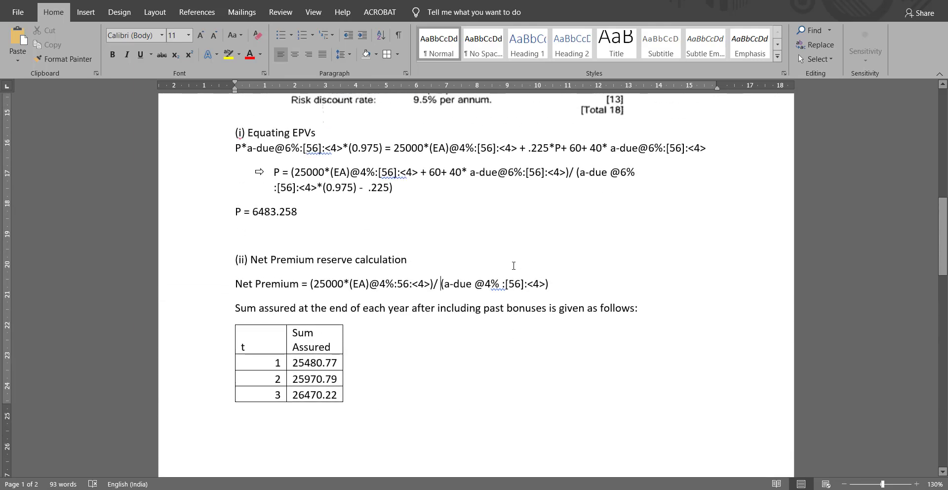
pyautogui.press('BackSpace')
pyautogui.press('Right')
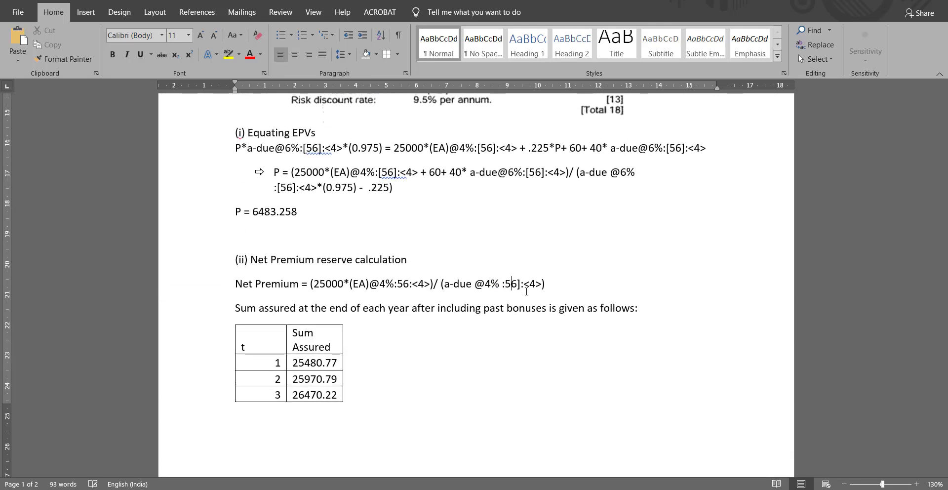
pyautogui.press('BackSpace')
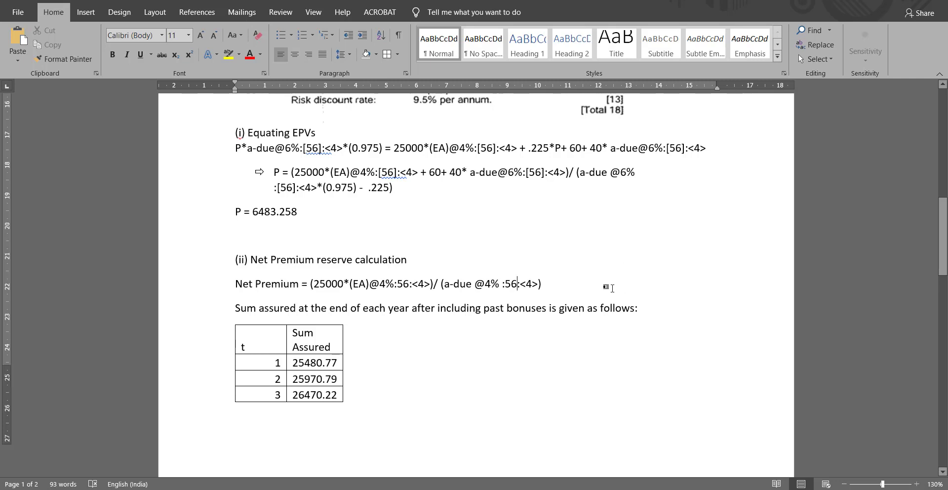
pyautogui.scroll(-3, 548, 199)
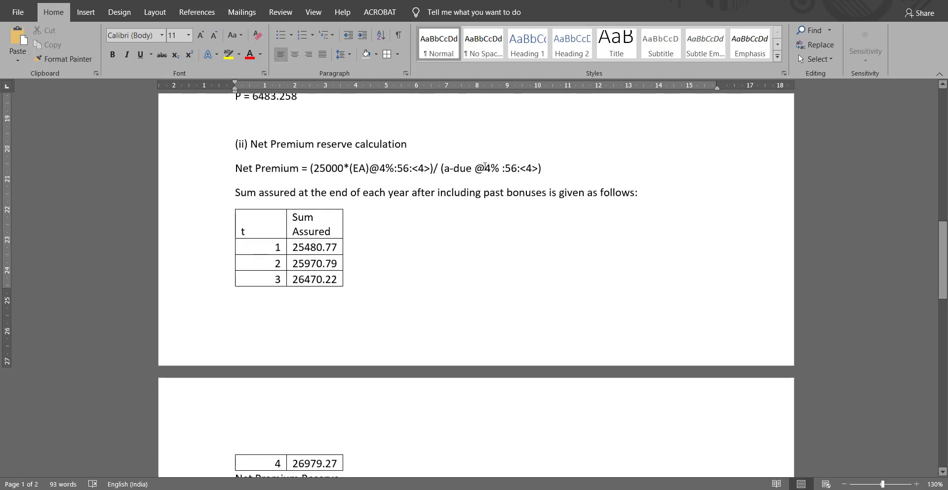
pyautogui.write(':<4>) ')
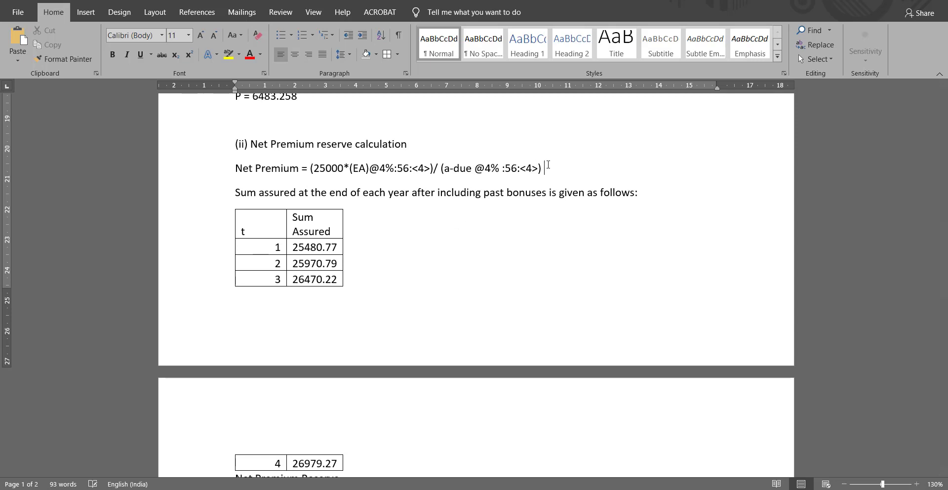
pyautogui.write('=')
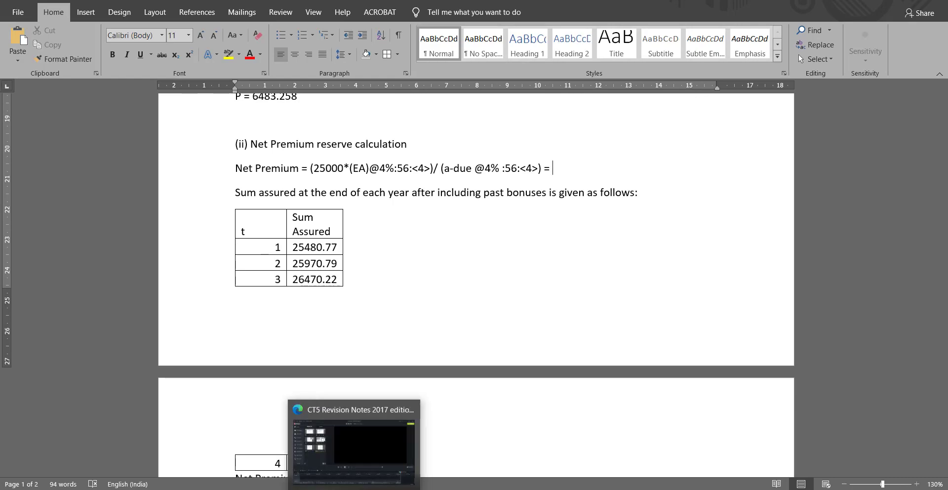
# - Copy the age 56, term 4 annuity value 3.745 from the formulae-and-tables PDF into cell C15 of the Excel sheet
pyautogui.click(318, 489)
pyautogui.click(317, 489)
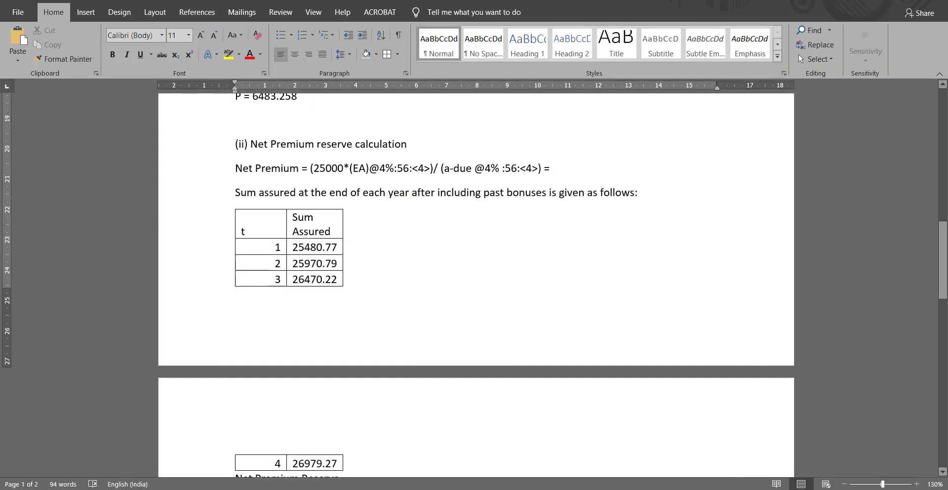
pyautogui.click(341, 489)
pyautogui.click(543, 460)
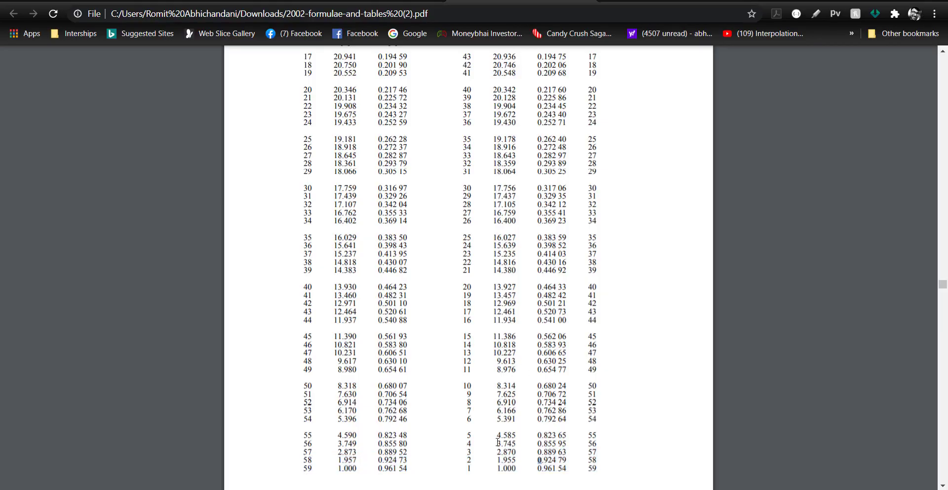
pyautogui.moveTo(497, 442); pyautogui.dragTo(517, 440)
pyautogui.hotkey('ctrl', 'c')
pyautogui.click(337, 489)
pyautogui.click(109, 313)
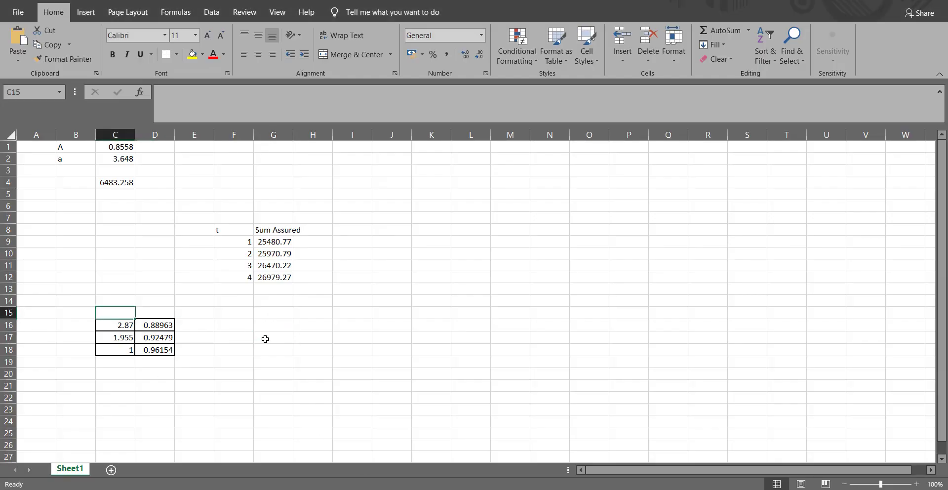
pyautogui.hotkey('ctrl', 'v')
# - Copy the matching value 0.855 95 for age 56 from the PDF table into cell D15 of the Excel sheet
pyautogui.hotkey('alt', 'Tab')
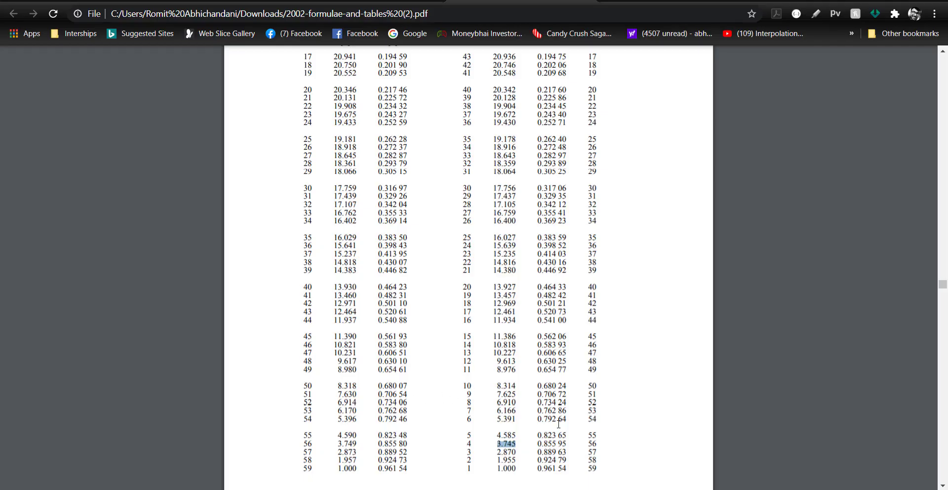
pyautogui.moveTo(536, 441); pyautogui.dragTo(568, 440)
pyautogui.hotkey('ctrl', 'c')
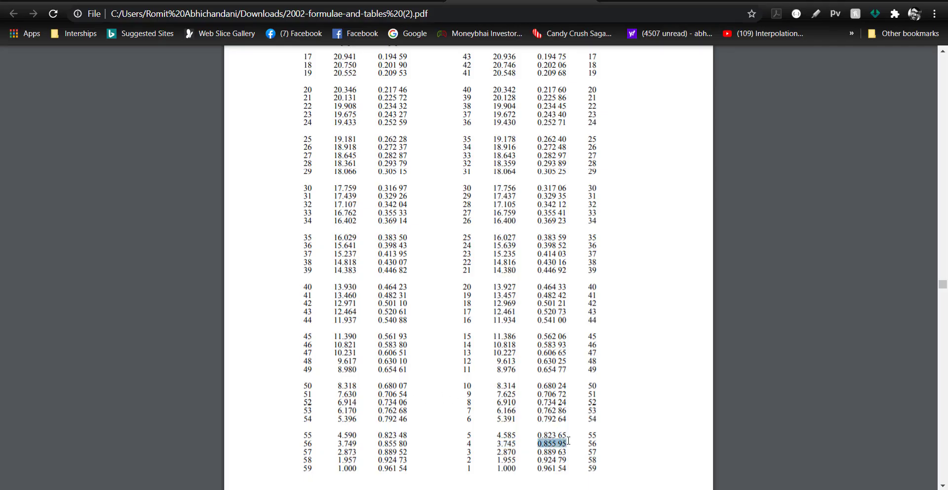
pyautogui.click(337, 488)
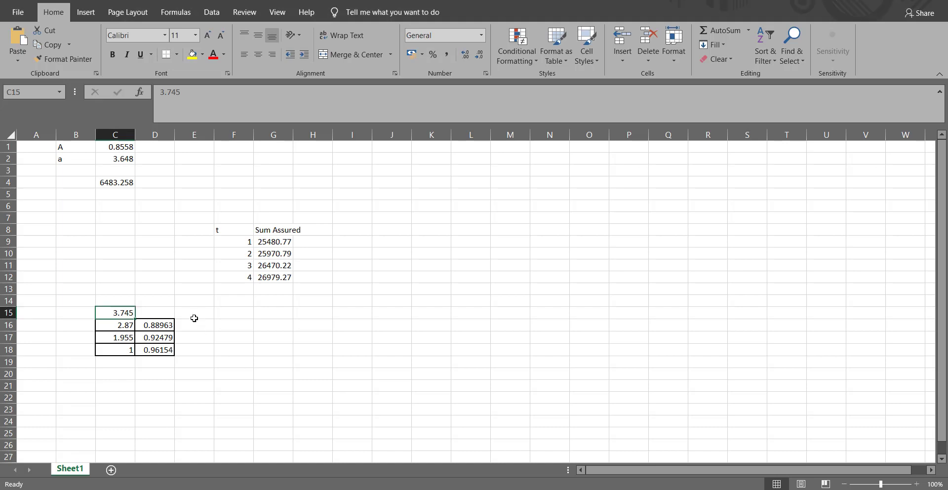
pyautogui.click(168, 312)
pyautogui.hotkey('ctrl', 'v')
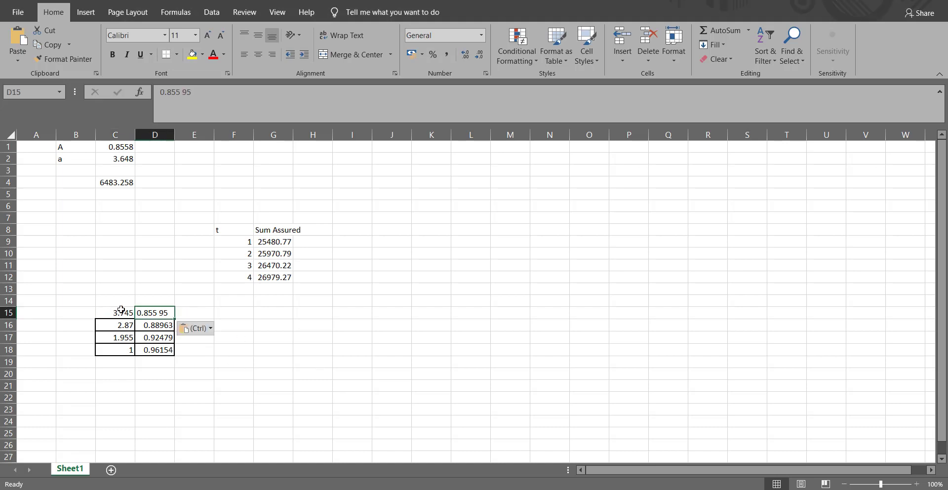
# - Apply all borders to the range C15:D18
pyautogui.moveTo(122, 310); pyautogui.dragTo(155, 336)
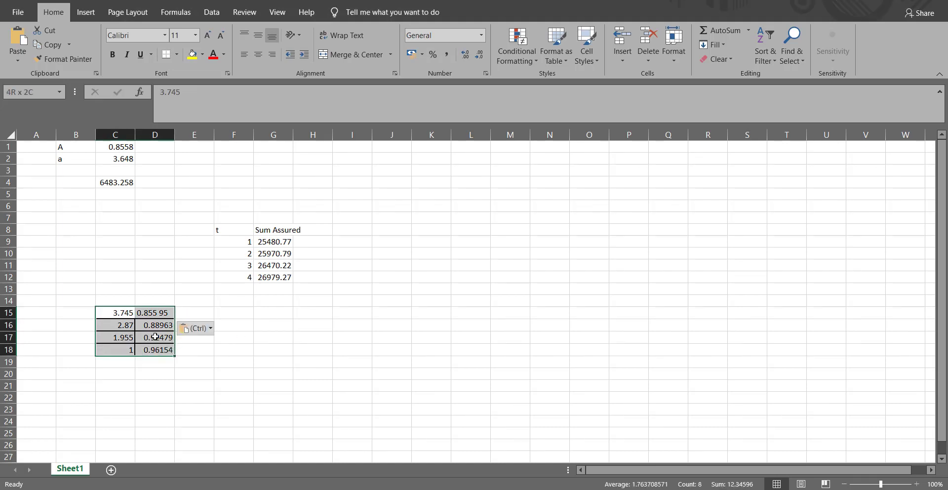
pyautogui.click(177, 54)
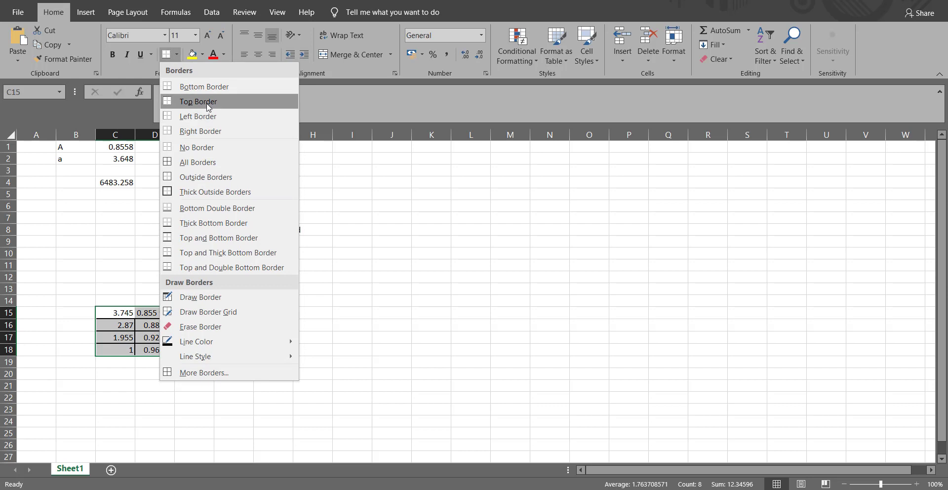
pyautogui.click(197, 161)
pyautogui.click(352, 359)
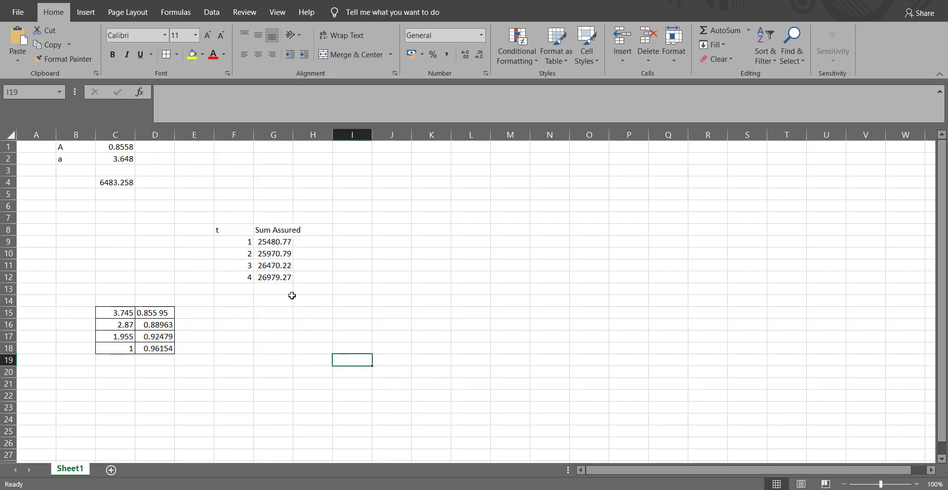
# - Label cell F6 as P and enter the net premium formula =25000*D15/C15 in G6
pyautogui.click(278, 310)
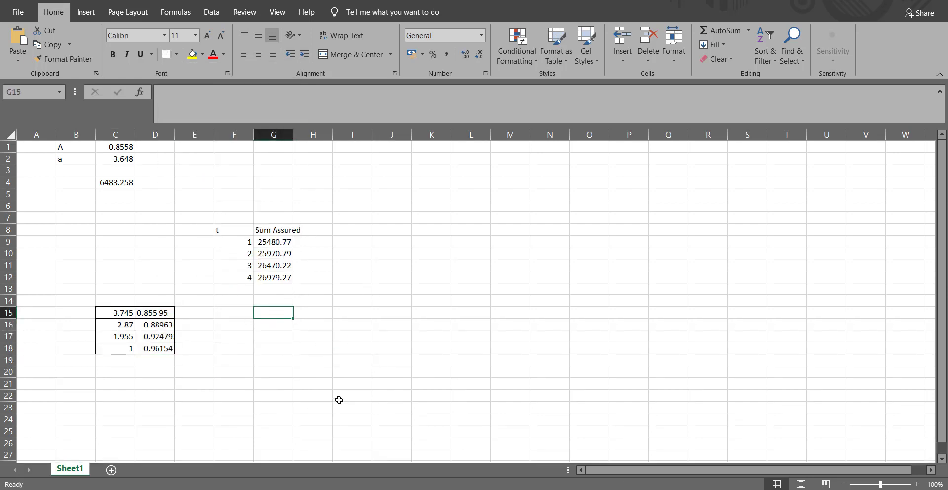
pyautogui.press('Up')
pyautogui.press('Up')
pyautogui.press('Up')
pyautogui.press('Up')
pyautogui.press('Up')
pyautogui.press('Up')
pyautogui.press('Up')
pyautogui.press('Up')
pyautogui.press('Up')
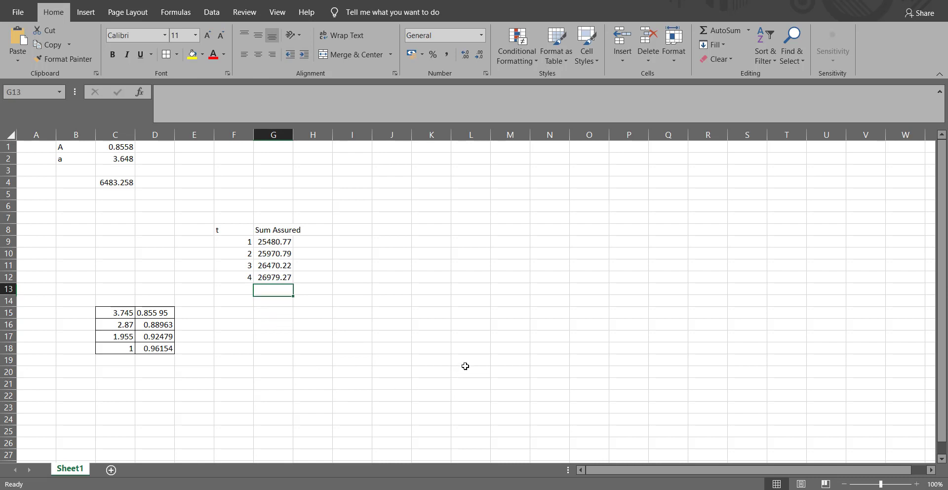
pyautogui.press('Left')
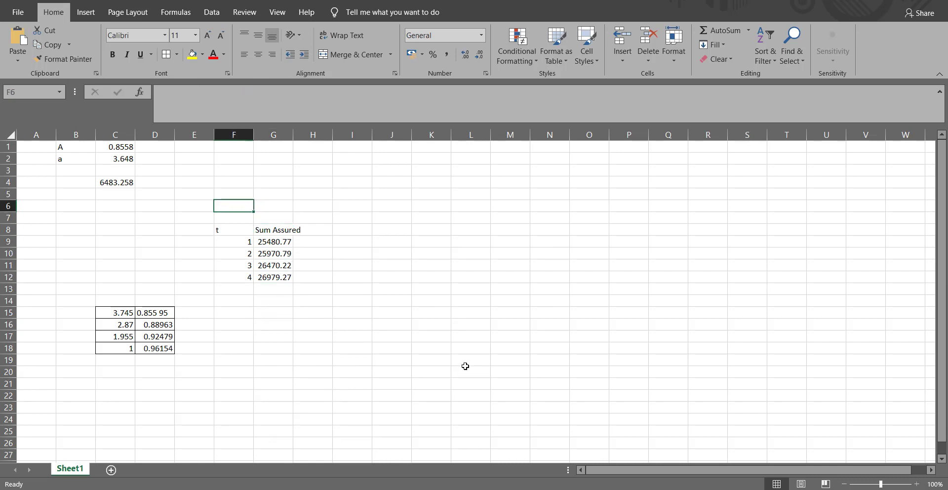
pyautogui.write('P')
pyautogui.press('Tab')
pyautogui.write('=')
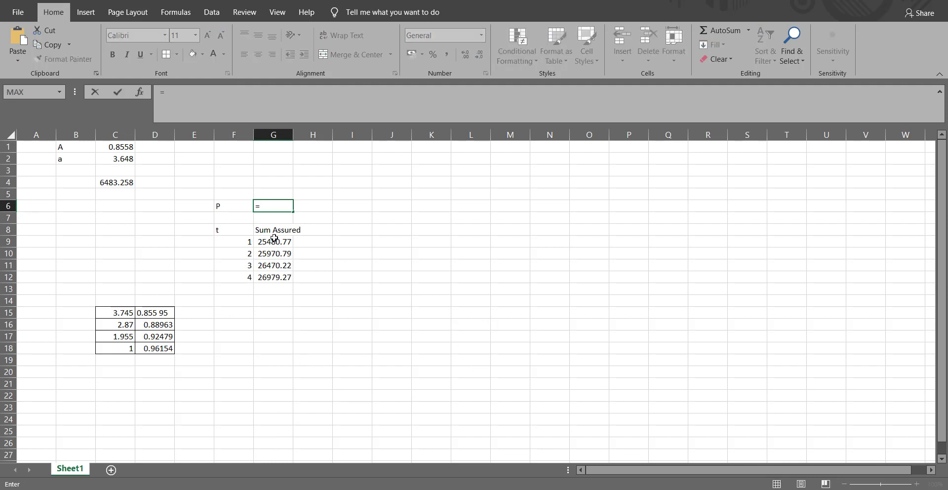
pyautogui.write('25000*')
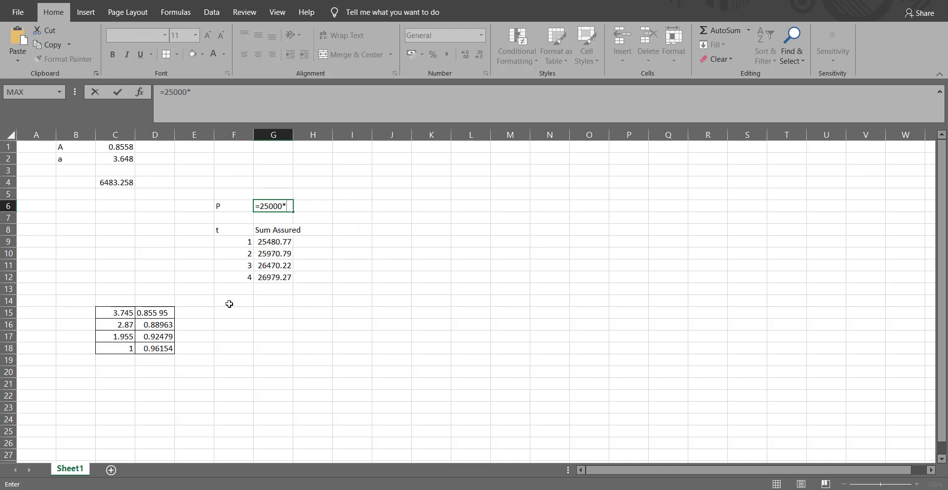
pyautogui.click(151, 315)
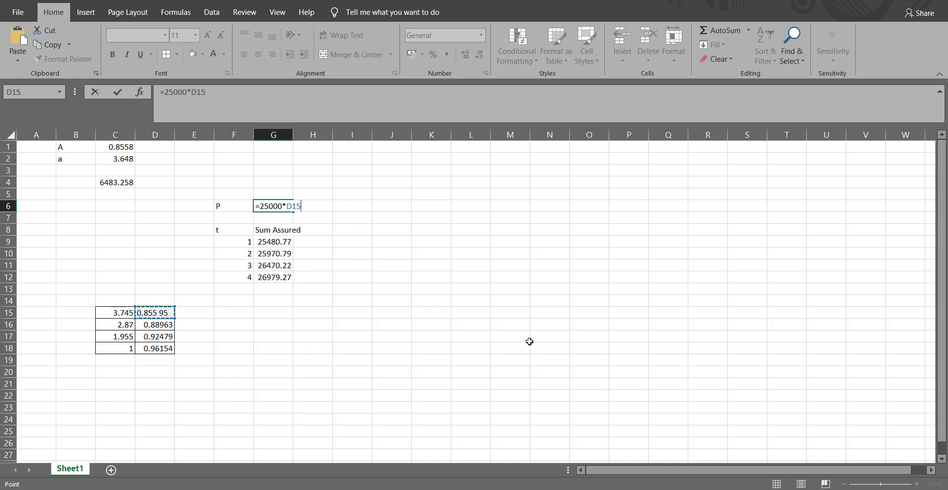
pyautogui.write('/')
pyautogui.click(114, 312)
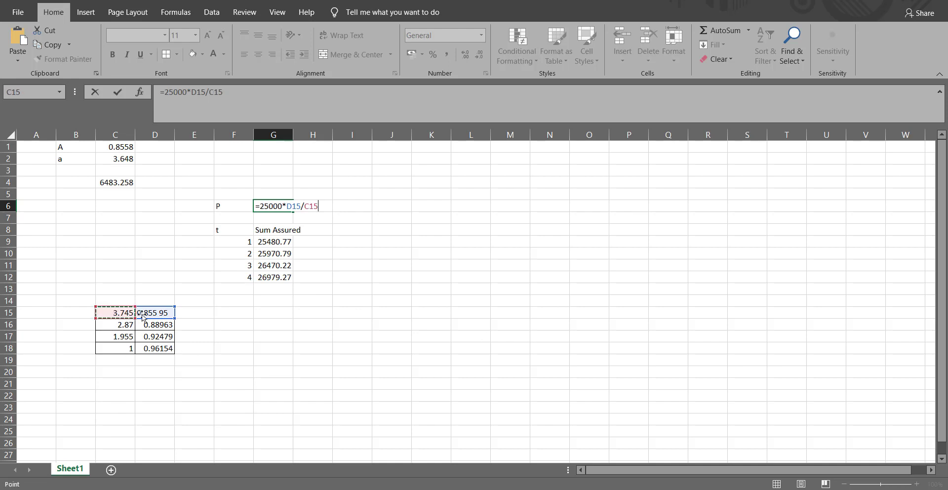
pyautogui.press('Return')
pyautogui.press('Up')
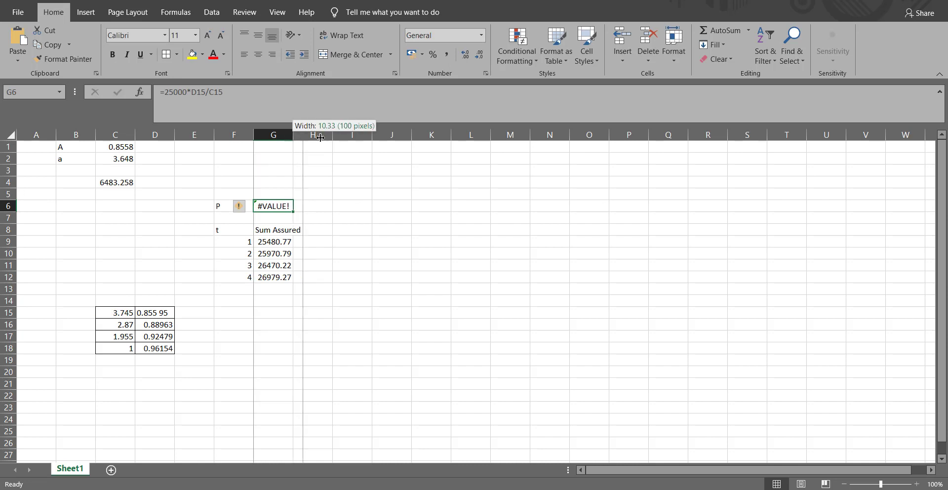
# - Autofit the width of column G and change the premium formula in G6 to =(25000*D15)/C15
pyautogui.doubleClick(292, 138)
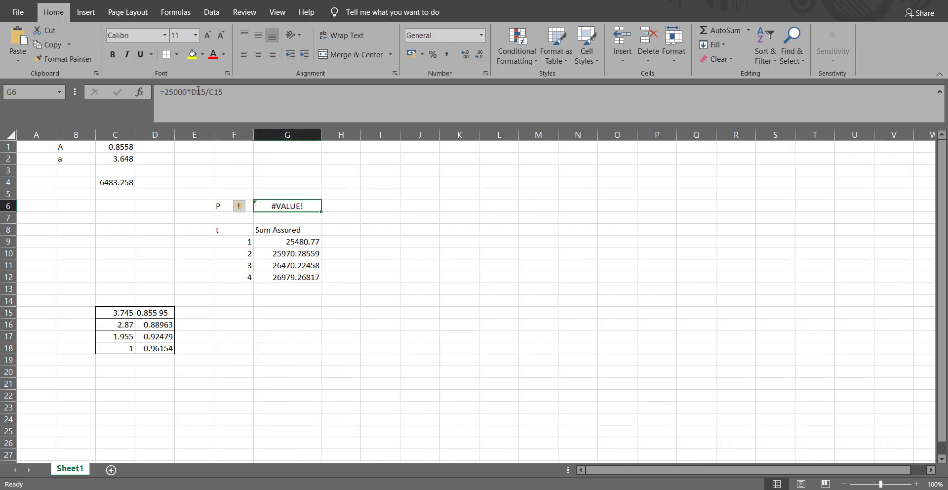
pyautogui.click(167, 93)
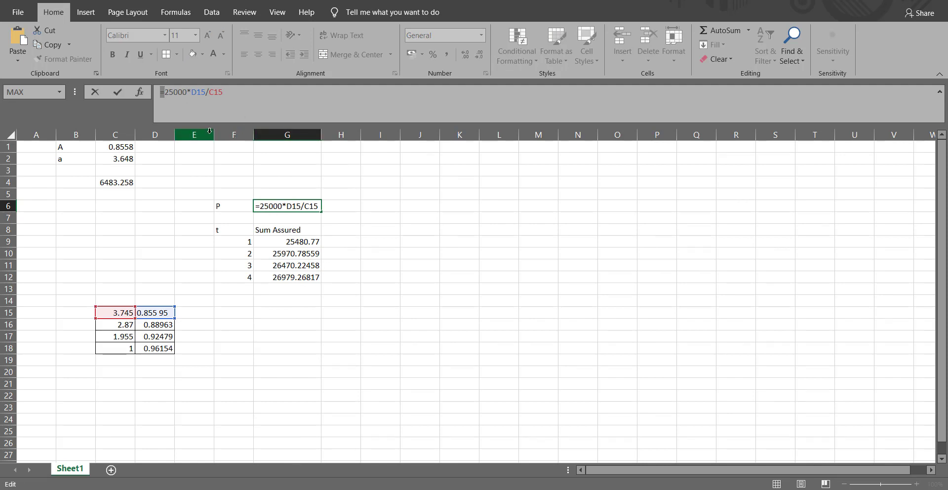
pyautogui.click(170, 93)
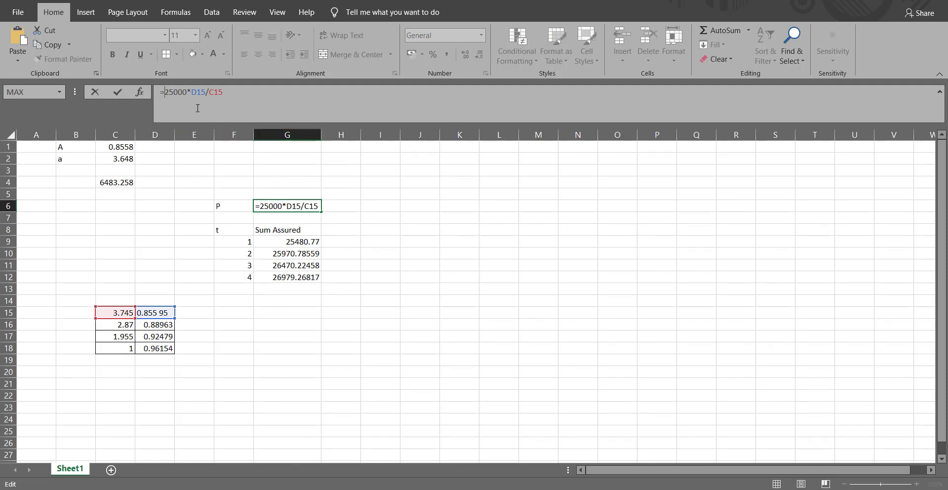
pyautogui.write('(')
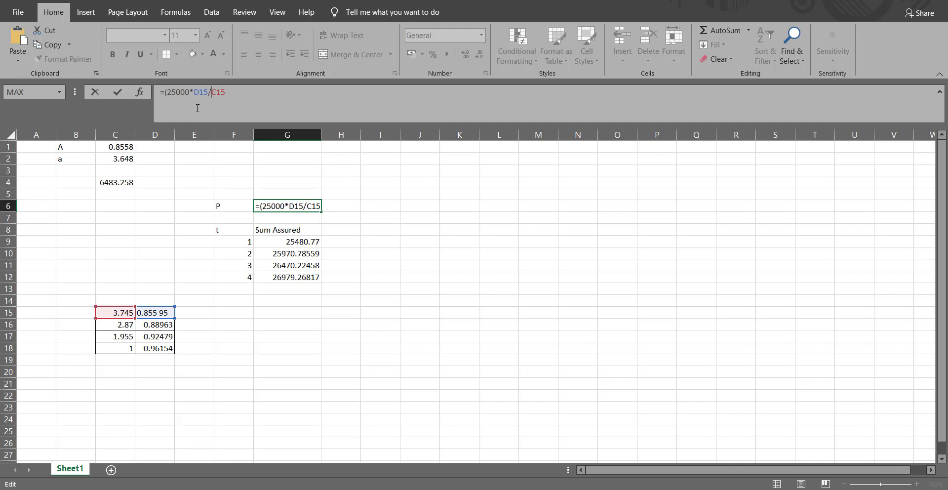
pyautogui.press('Return')
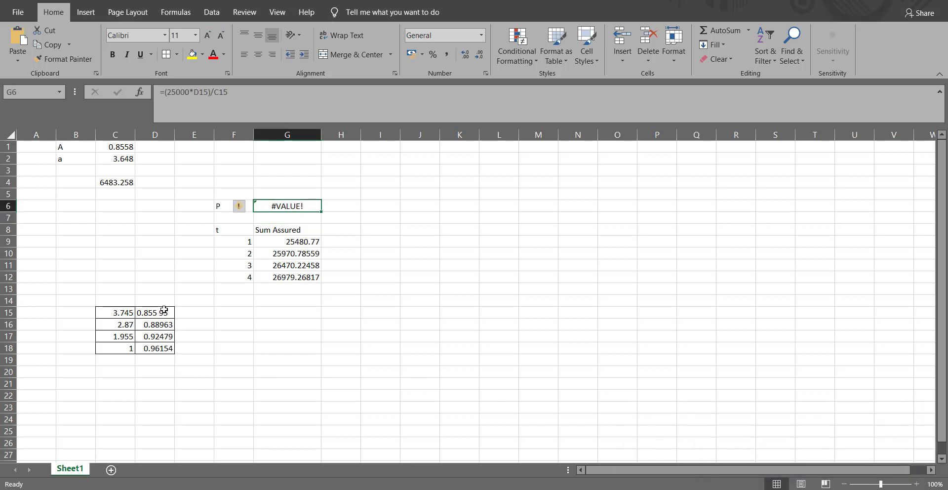
# - Remove the space from the value in D15 so it reads 0.85595, and select the premium cell G6
pyautogui.click(162, 313)
pyautogui.doubleClick(161, 314)
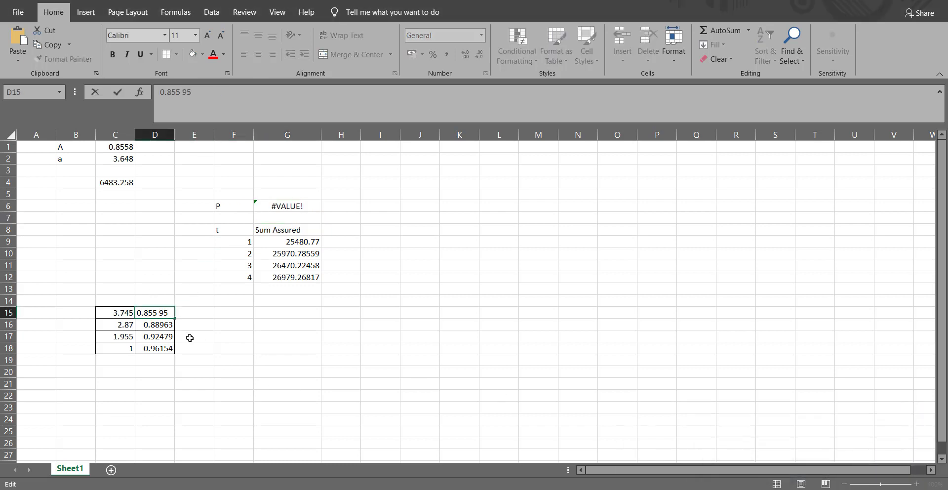
pyautogui.press('BackSpace')
pyautogui.press('Return')
pyautogui.press('Up')
pyautogui.press('Up')
pyautogui.press('Up')
pyautogui.press('Up')
pyautogui.press('Up')
pyautogui.press('Up')
pyautogui.press('Up')
pyautogui.press('Up')
pyautogui.press('Up')
pyautogui.press('Up')
pyautogui.press('Up')
pyautogui.press('Up')
pyautogui.press('Right')
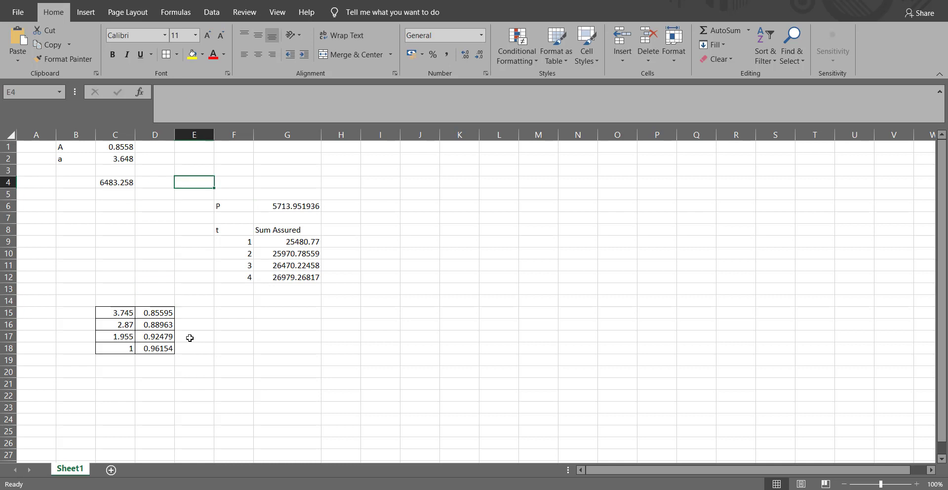
pyautogui.press('Right')
pyautogui.press('Down')
pyautogui.press('Down')
pyautogui.press('Right')
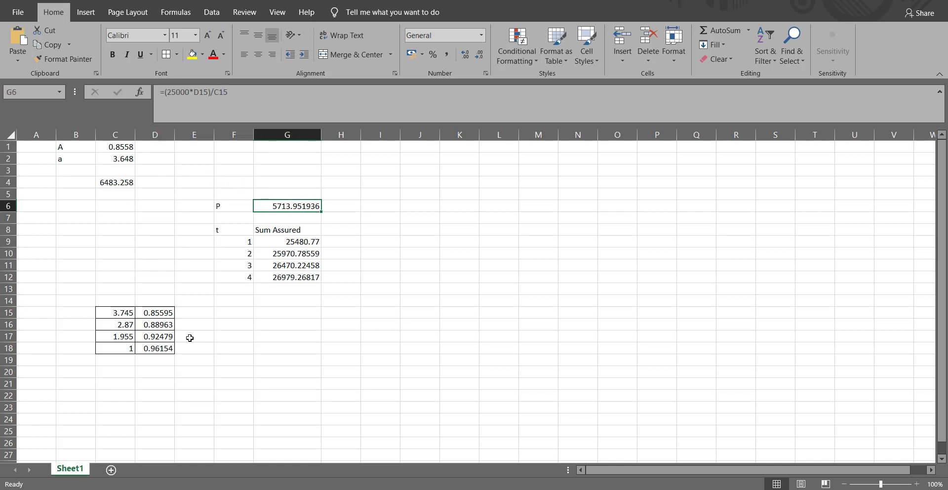
# - Enter the label Res in cell F15, below the sum assured table
pyautogui.press('Down')
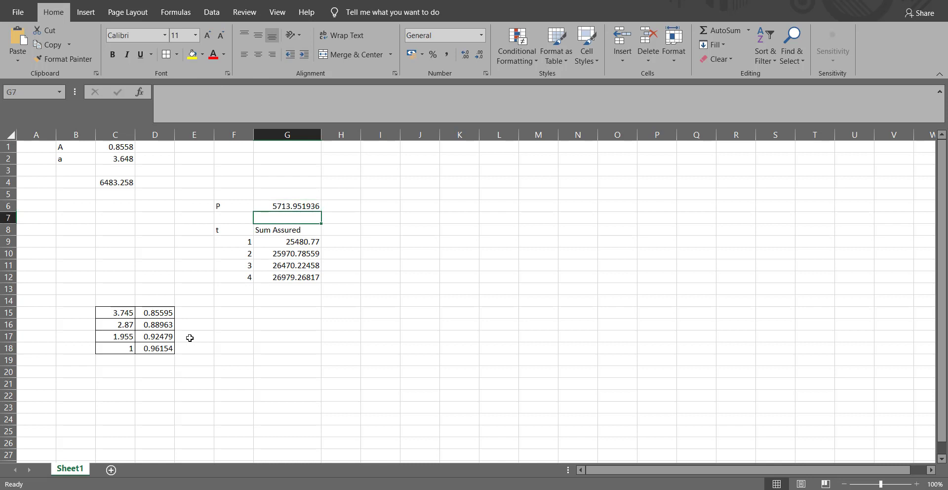
pyautogui.press('Down')
pyautogui.press('Down')
pyautogui.press('Down')
pyautogui.press('Down')
pyautogui.press('Down')
pyautogui.press('Down')
pyautogui.press('Down')
pyautogui.press('Down')
pyautogui.press('Left')
pyautogui.press('Left')
pyautogui.press('Right')
pyautogui.write('R')
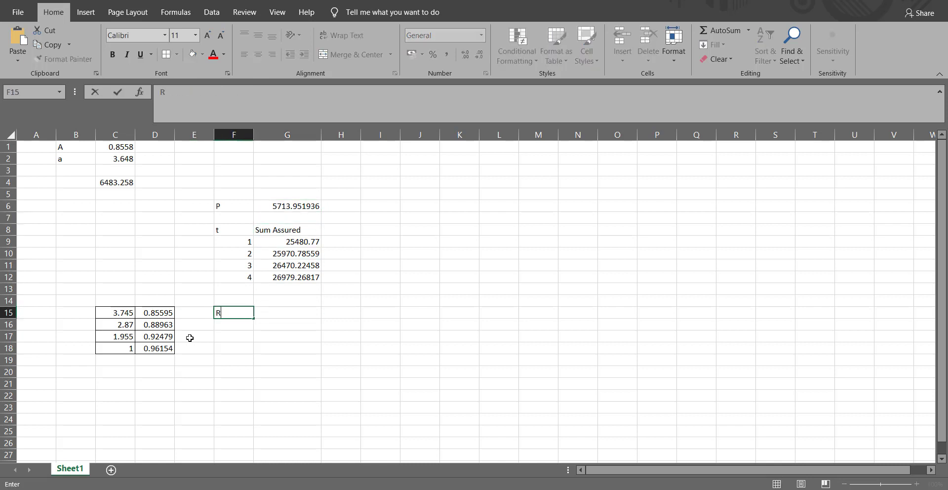
pyautogui.write('es')
pyautogui.press('Up')
pyautogui.press('Up')
pyautogui.press('Up')
pyautogui.press('Up')
pyautogui.press('Up')
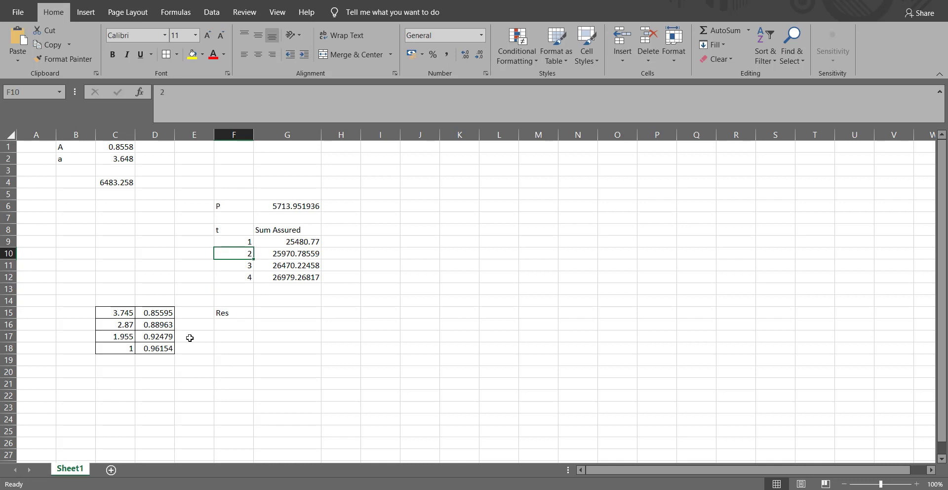
# - Enter the reserve formula =G9*D16-$G$6*C16 in cell G15, beside the Res label
pyautogui.press('Down')
pyautogui.press('Down')
pyautogui.press('Down')
pyautogui.press('Down')
pyautogui.press('Down')
pyautogui.press('Right')
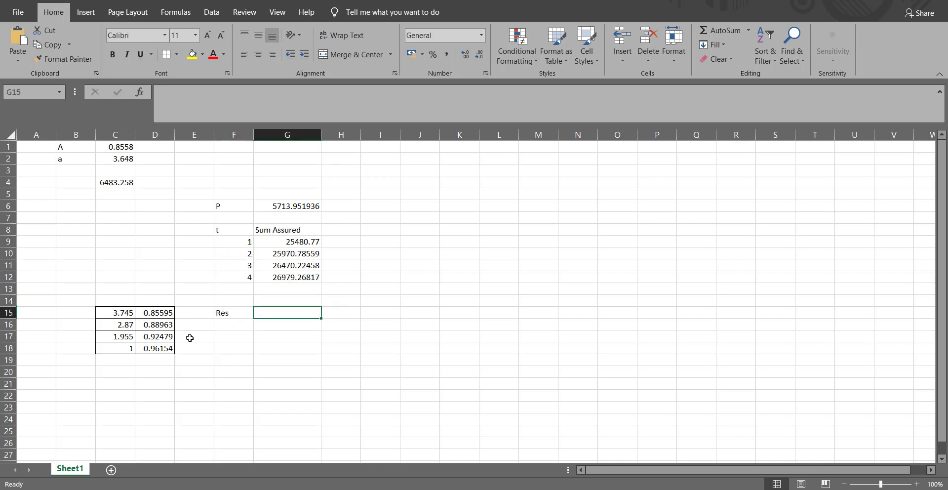
pyautogui.write('=')
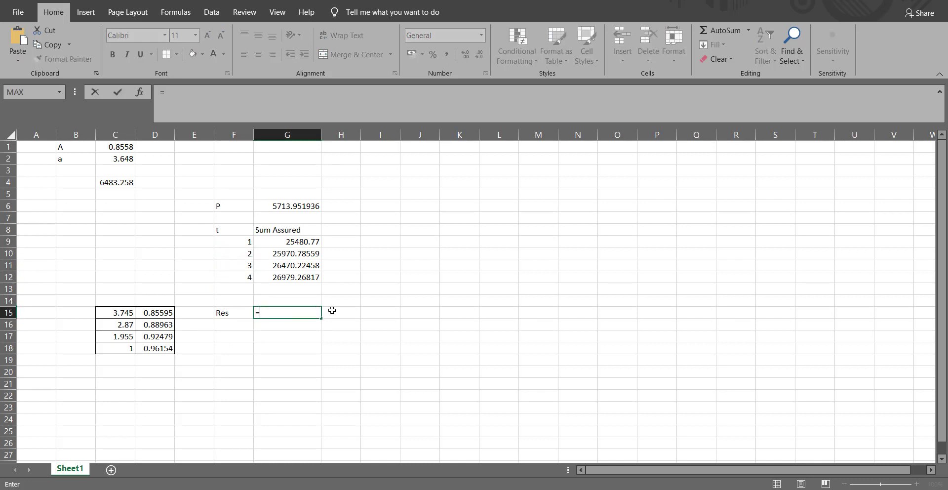
pyautogui.click(304, 241)
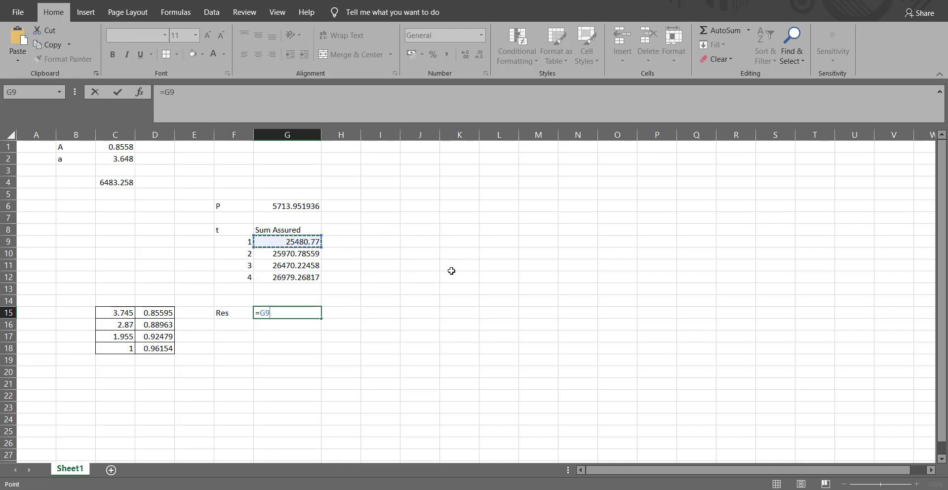
pyautogui.write('*')
pyautogui.click(162, 324)
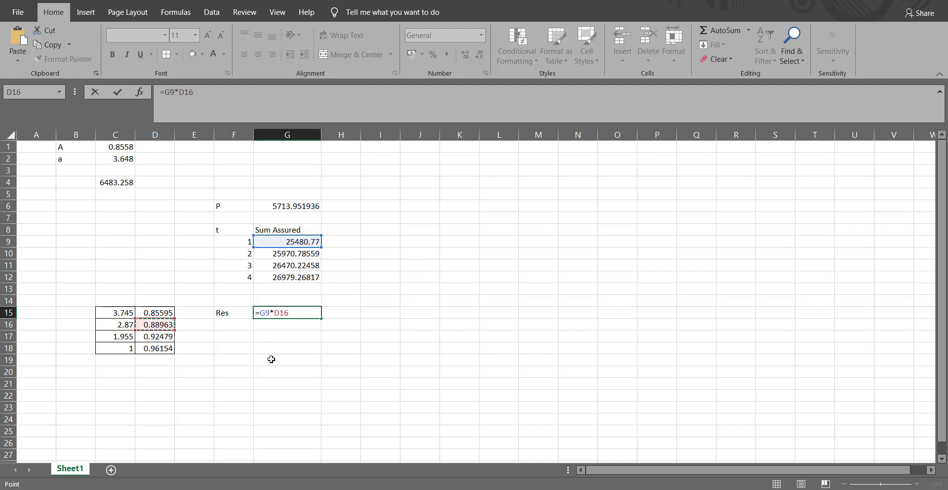
pyautogui.write('-')
pyautogui.click(315, 207)
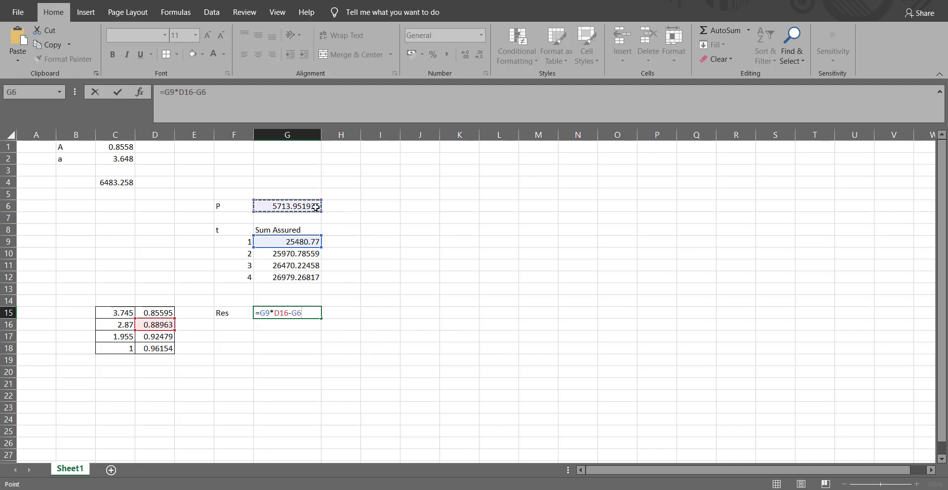
pyautogui.press('F4')
pyautogui.click(128, 324)
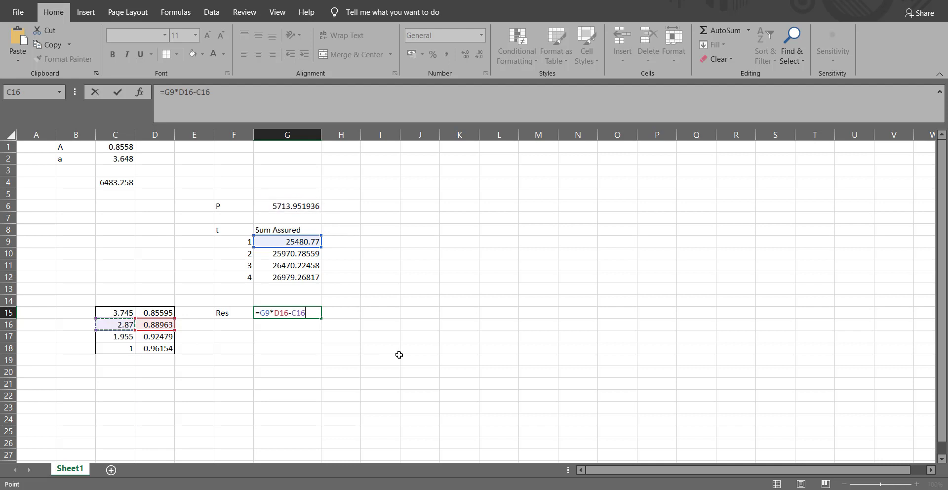
pyautogui.click(285, 206)
pyautogui.press('F4')
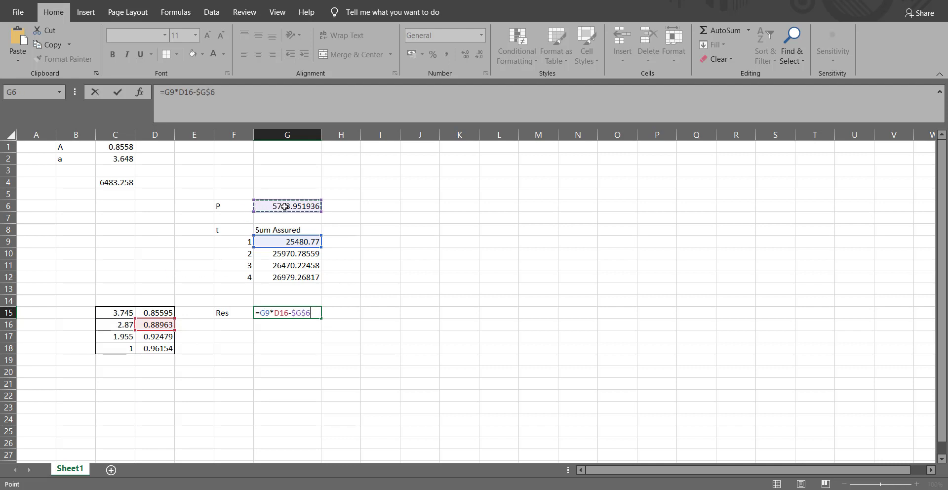
pyautogui.write('*')
pyautogui.click(125, 326)
pyautogui.press('Return')
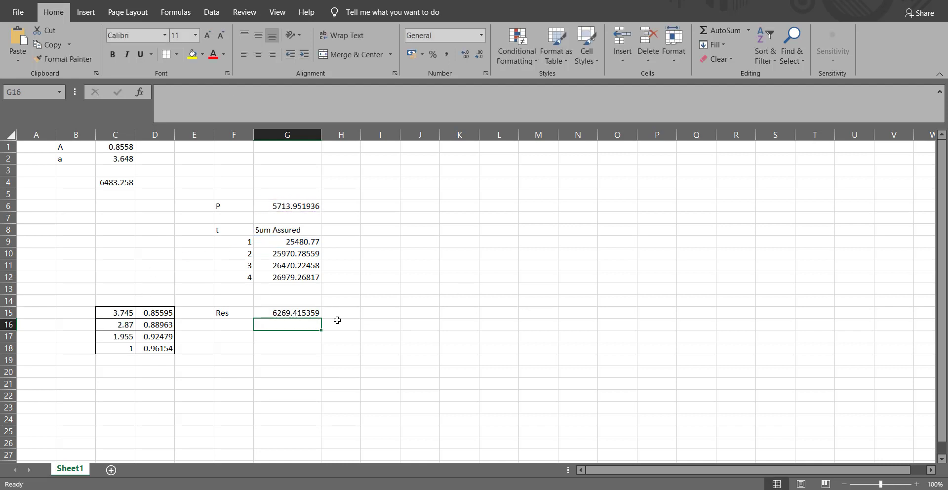
# - Fill the reserve formula from G15 down to G17
pyautogui.click(293, 312)
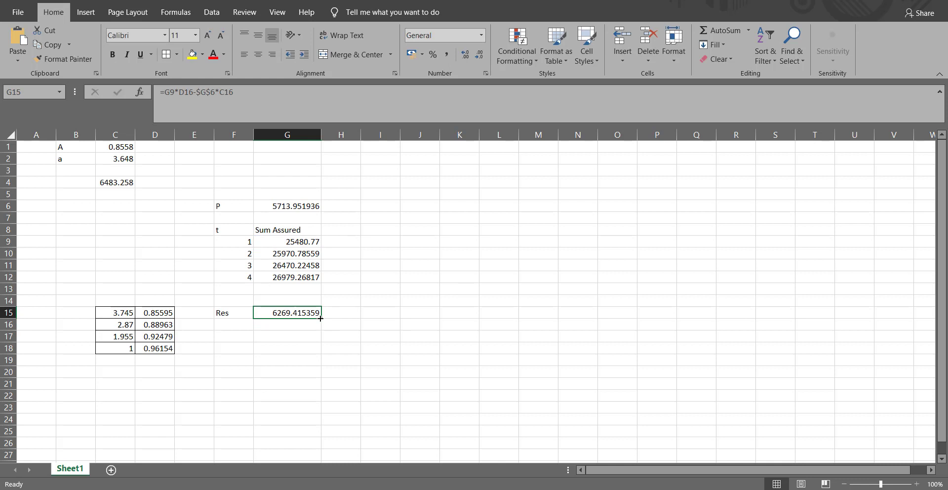
pyautogui.moveTo(320, 318); pyautogui.dragTo(323, 344)
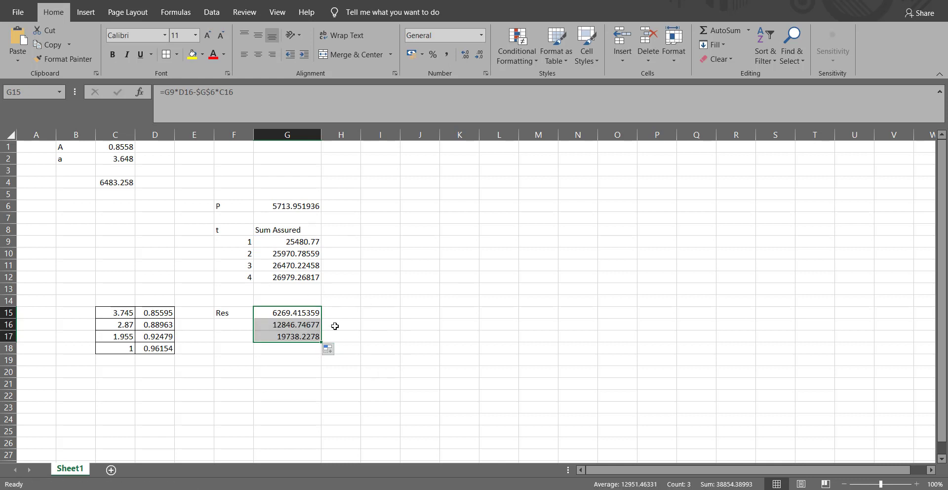
pyautogui.click(296, 374)
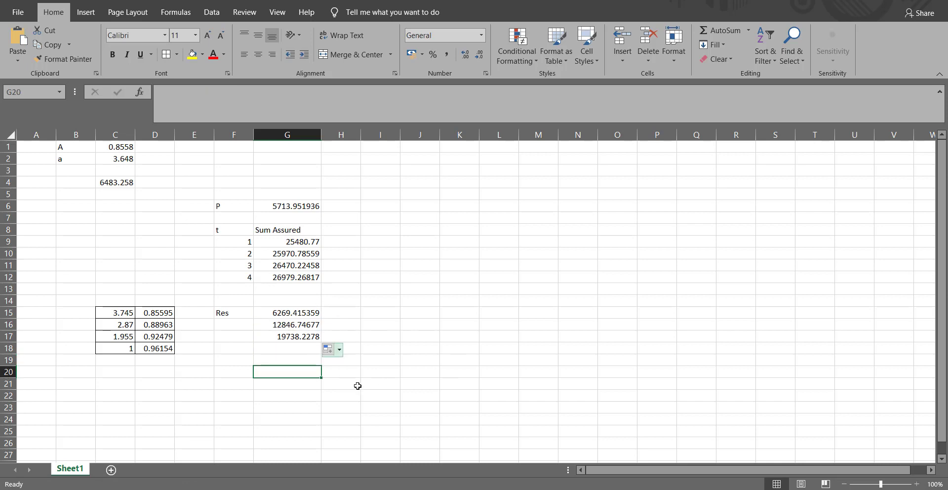
# - Copy the net premium from G6 to the end of the Net Premium line in the Word document and remove the extra line break
pyautogui.click(748, 446)
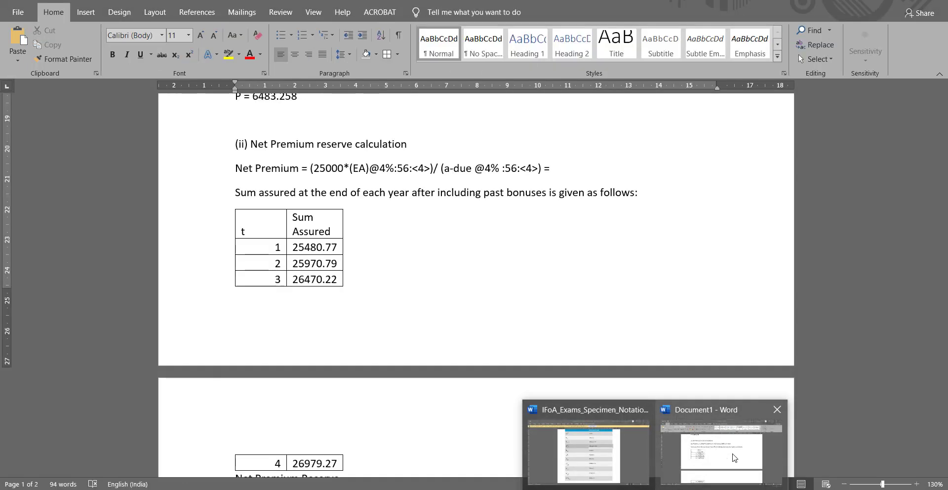
pyautogui.hotkey('alt', 'Tab')
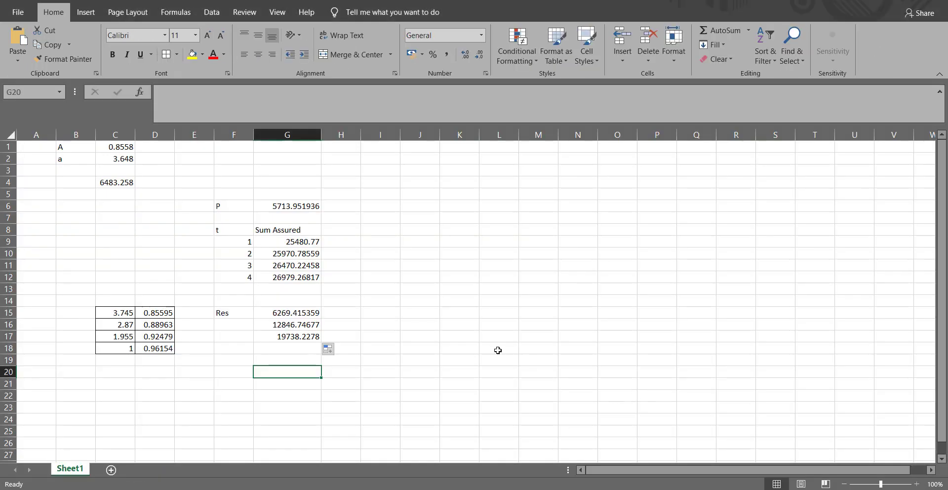
pyautogui.click(288, 206)
pyautogui.hotkey('ctrl', 'c')
pyautogui.hotkey('alt', 'Tab')
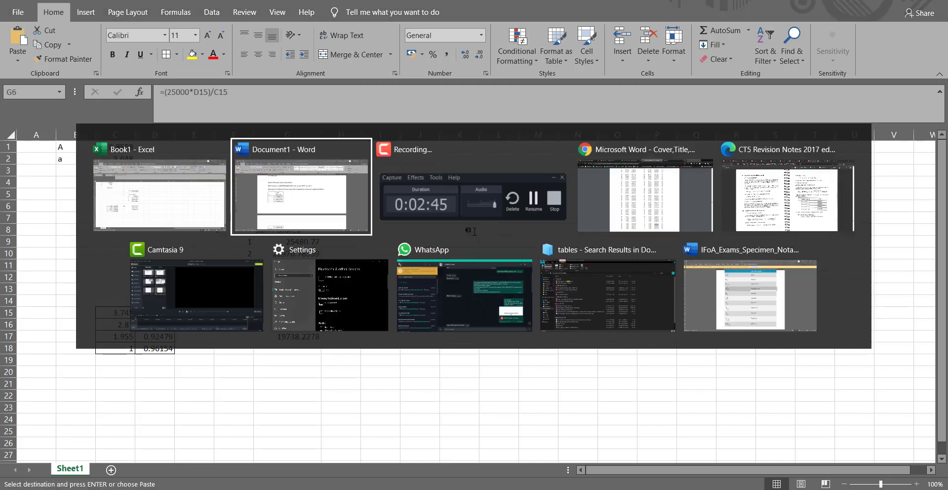
pyautogui.hotkey('ctrl', 'v')
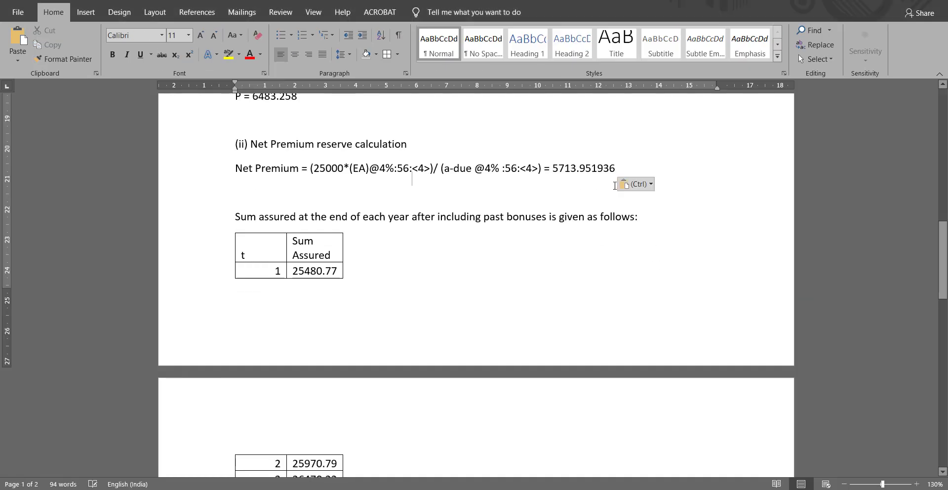
pyautogui.press('BackSpace')
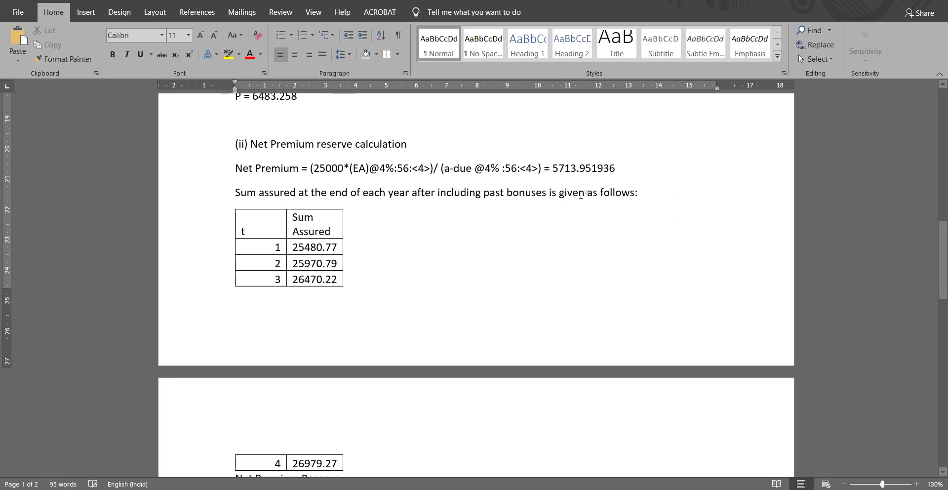
# - Copy the first reserve from G15 in Excel to the end of the 1V line in the Word document
pyautogui.hotkey('alt', 'Tab')
pyautogui.click(296, 277)
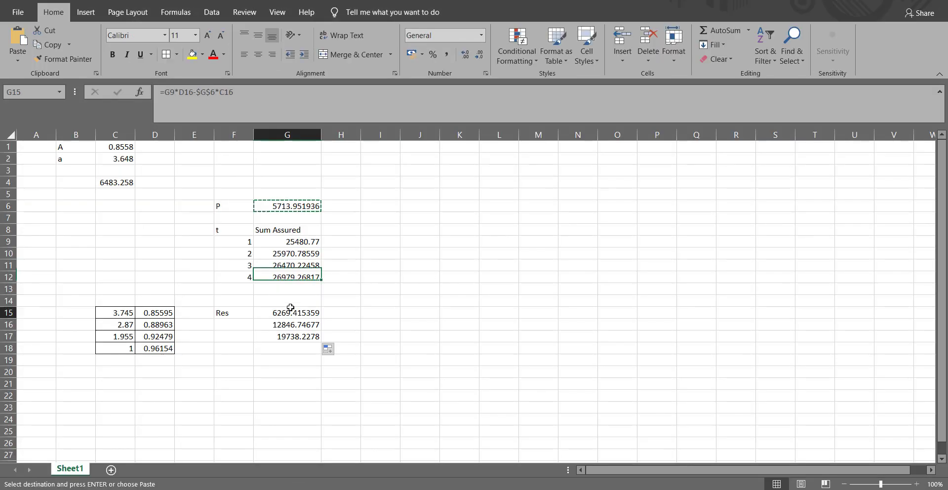
pyautogui.click(296, 312)
pyautogui.hotkey('ctrl', 'c')
pyautogui.hotkey('alt', 'Tab')
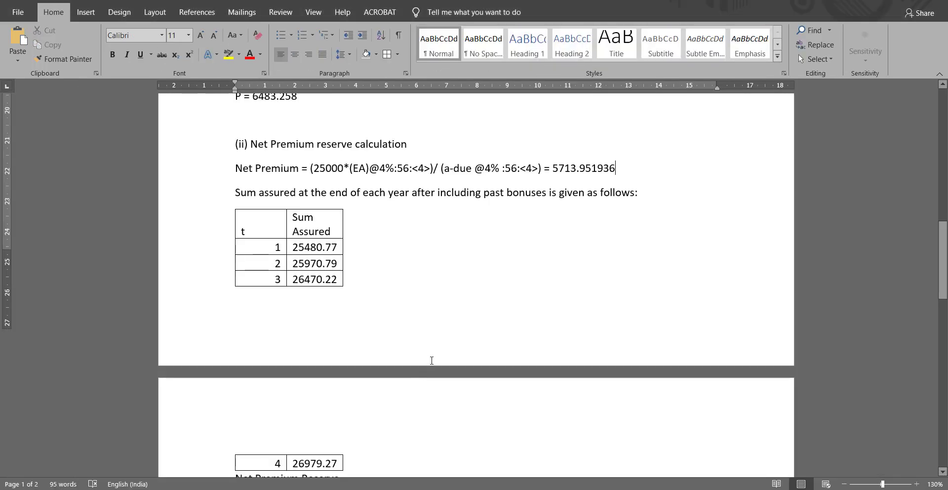
pyautogui.scroll(-5, 431, 357)
pyautogui.click(600, 275)
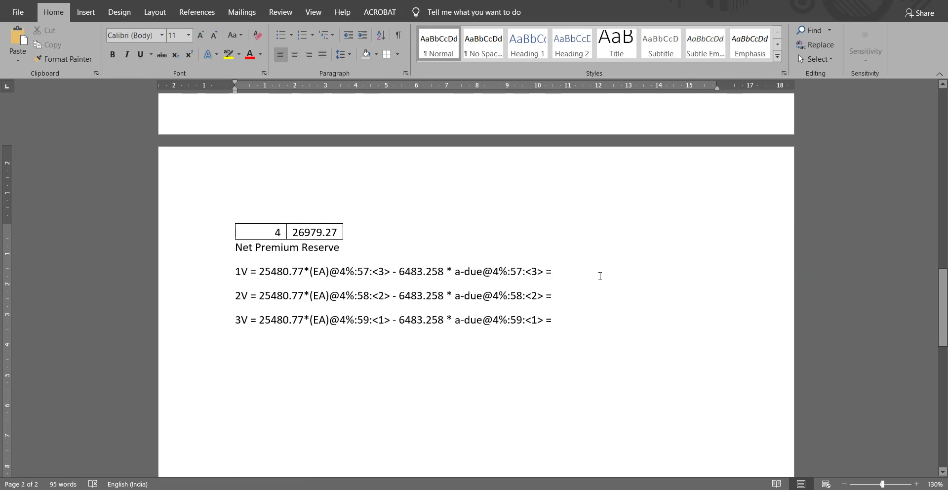
pyautogui.hotkey('ctrl', 'v')
# - Copy the second reserve from G16 in Excel to the end of the 2V line in the Word document
pyautogui.hotkey('alt', 'Tab')
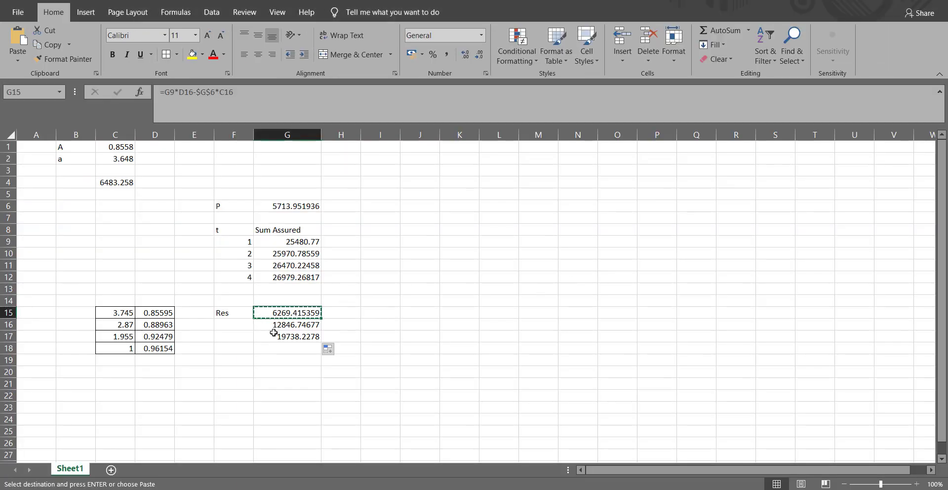
pyautogui.click(285, 327)
pyautogui.hotkey('ctrl', 'c')
pyautogui.hotkey('alt', 'Tab')
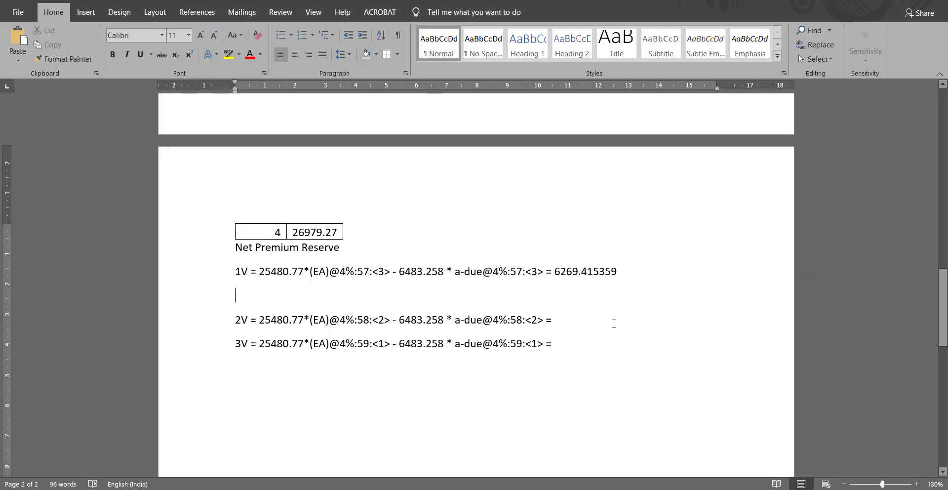
pyautogui.click(593, 320)
pyautogui.hotkey('ctrl', 'v')
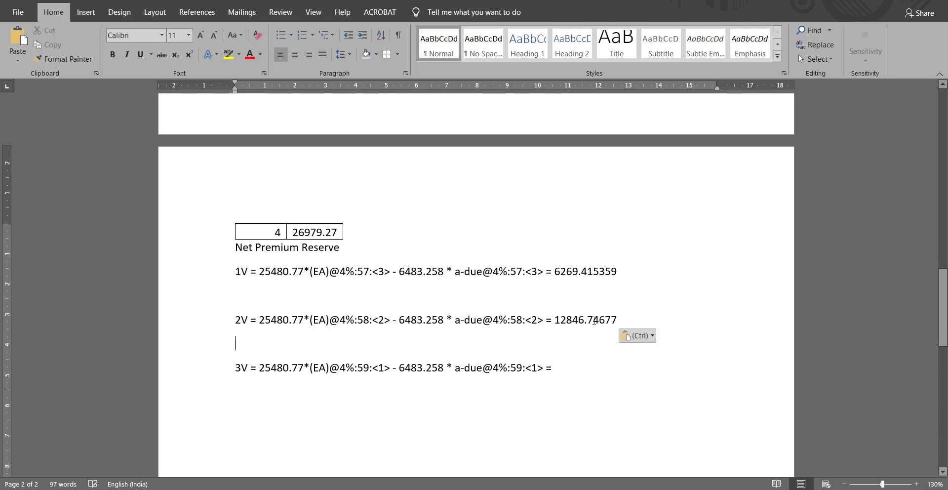
# - Copy the third reserve from G17 in Excel to the end of the 3V line in the Word document
pyautogui.hotkey('alt', 'Tab')
pyautogui.click(296, 336)
pyautogui.hotkey('ctrl', 'v')
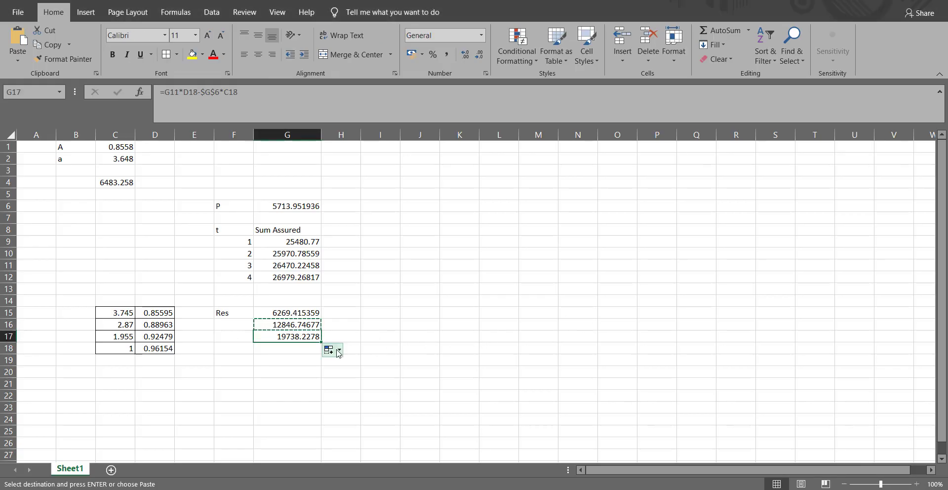
pyautogui.hotkey('ctrl', 'c')
pyautogui.hotkey('alt', 'Tab')
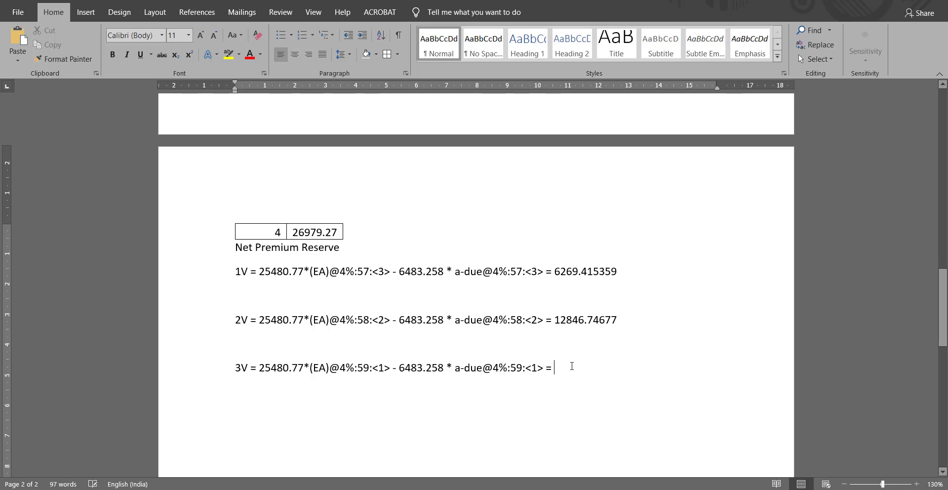
pyautogui.hotkey('ctrl', 'v')
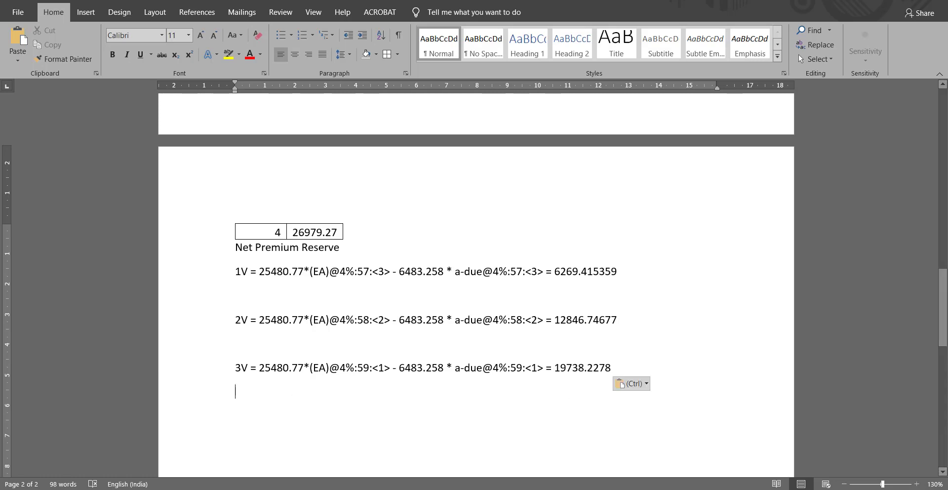
pyautogui.scroll(5, 445, 261)
pyautogui.scroll(-6, 443, 258)
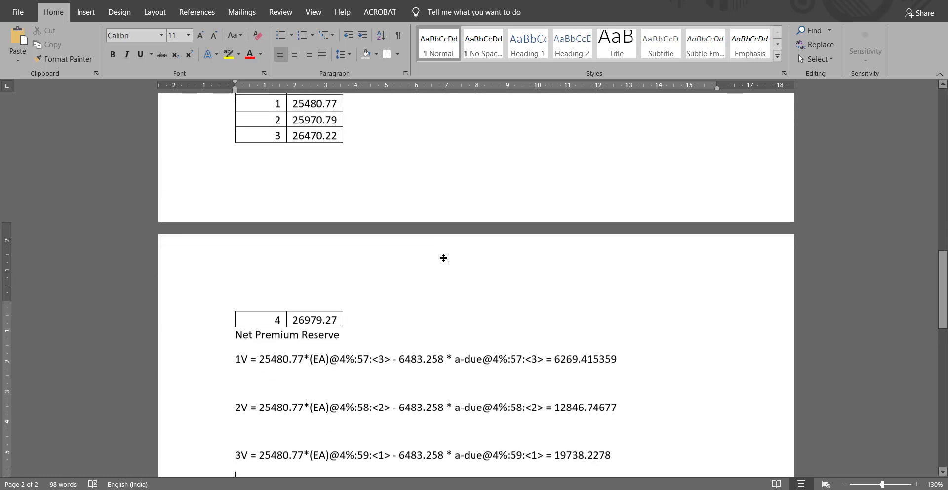
pyautogui.scroll(10, 443, 258)
pyautogui.scroll(-10, 443, 258)
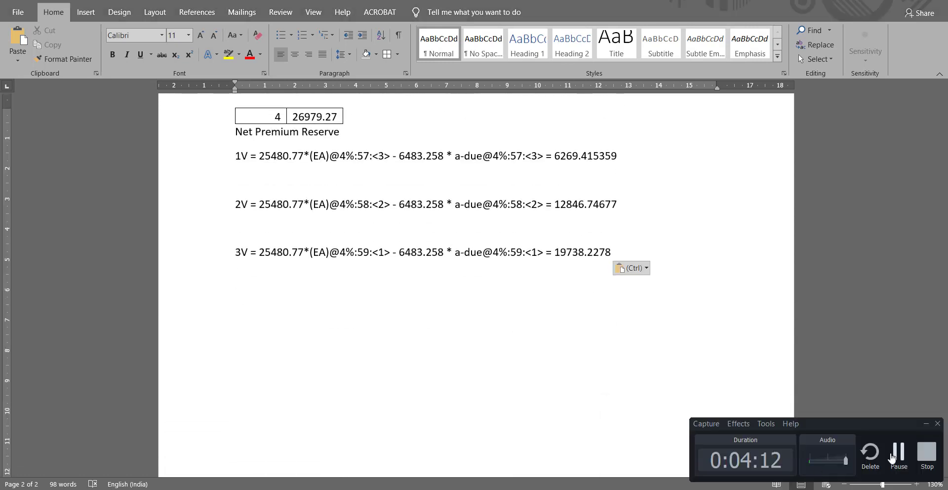
# - Start a find-and-replace in the Word document, using 6483.258 with its trailing space, copied from the 1V formula, as the search text
pyautogui.scroll(4, 414, 349)
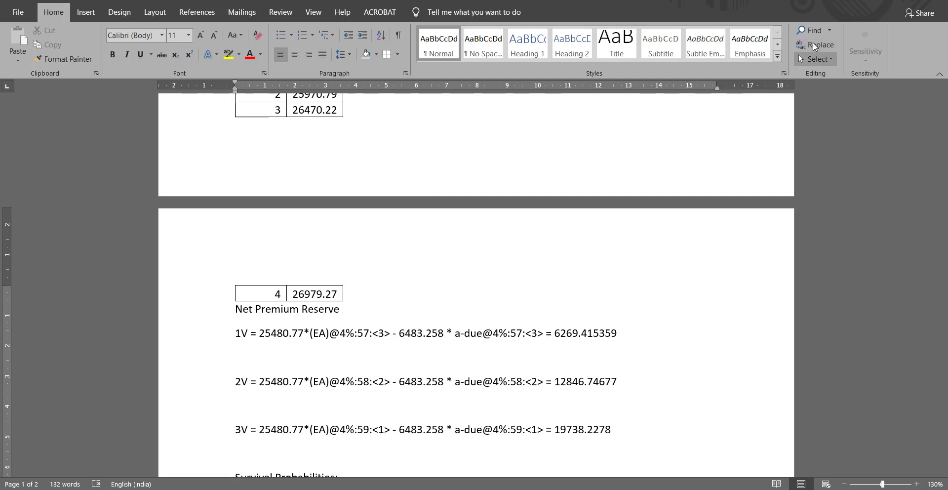
pyautogui.click(814, 45)
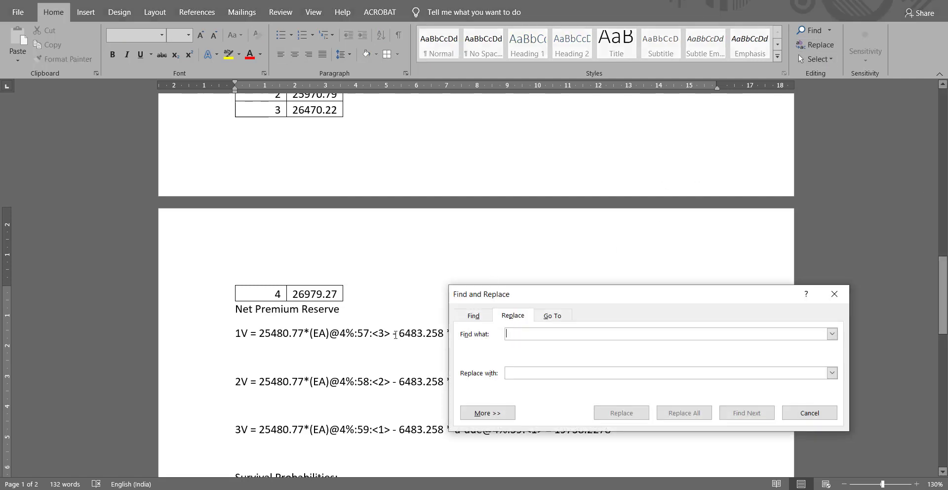
pyautogui.click(403, 333)
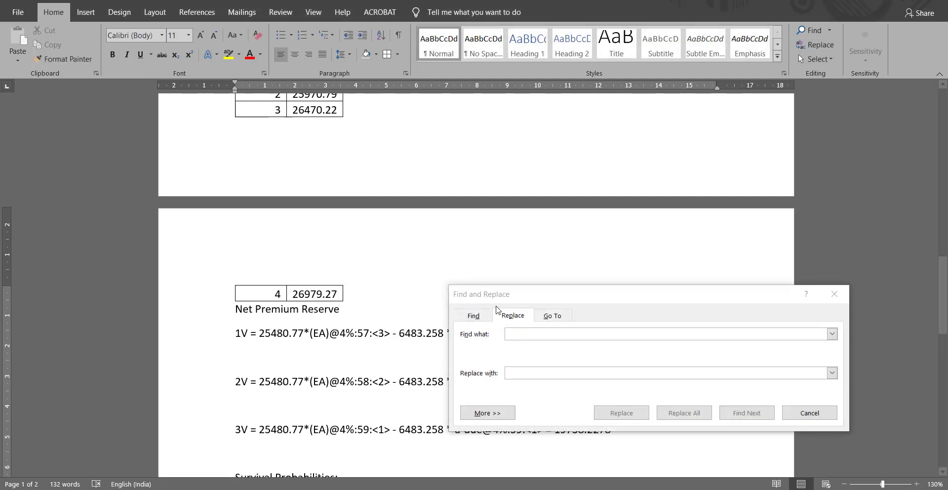
pyautogui.moveTo(504, 296); pyautogui.dragTo(577, 295)
pyautogui.click(401, 336)
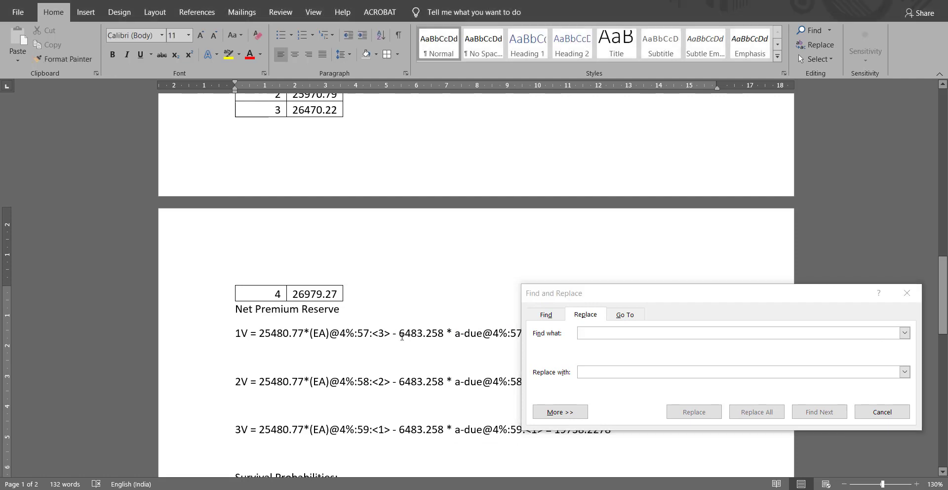
pyautogui.moveTo(401, 336); pyautogui.dragTo(446, 335)
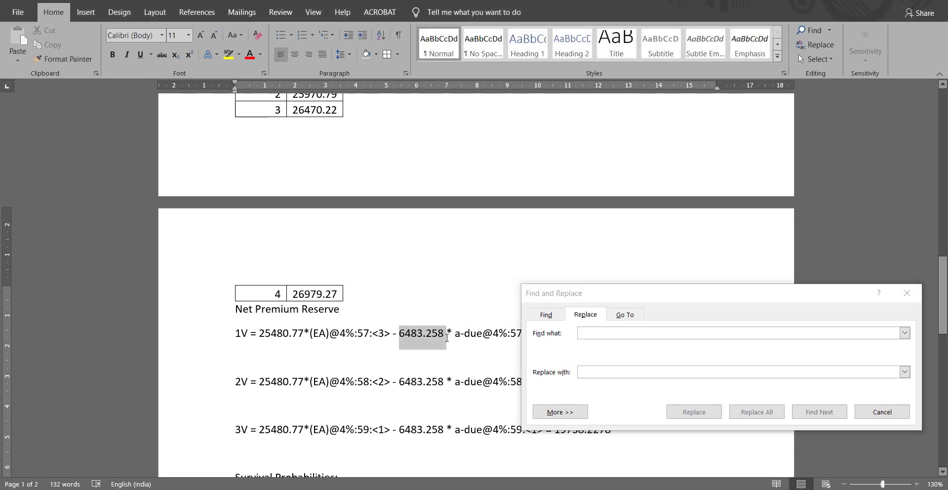
pyautogui.click(612, 333)
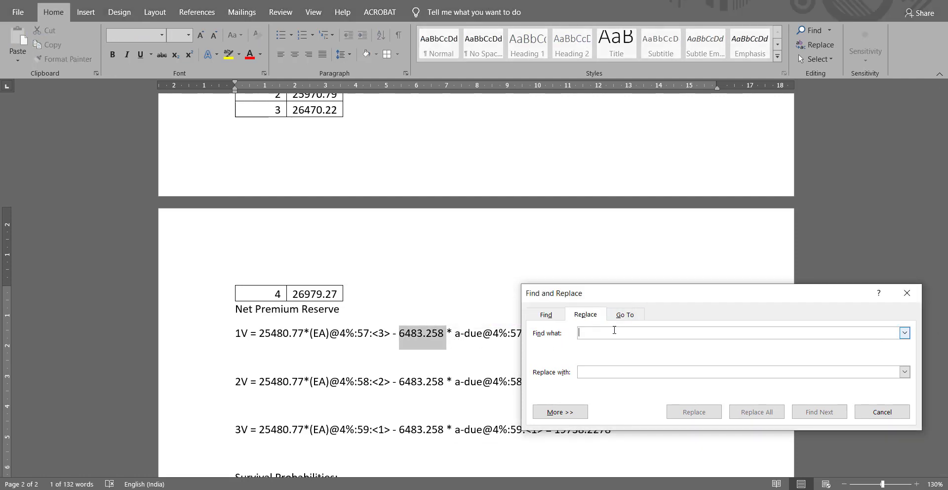
pyautogui.hotkey('ctrl', 'v')
# - Replace all matches in the reserve formulas with the net premium 5713.951936, copied from the Net Premium line
pyautogui.scroll(-4, 429, 250)
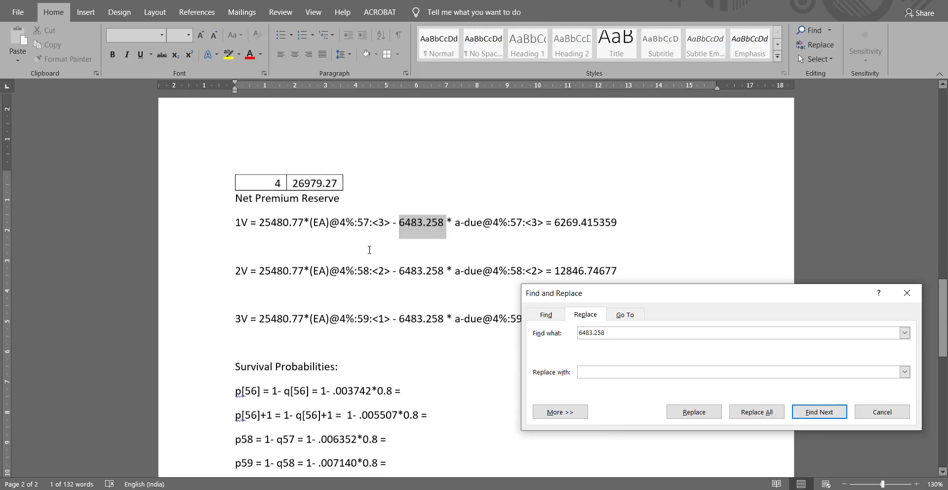
pyautogui.scroll(8, 432, 225)
pyautogui.scroll(1, 420, 230)
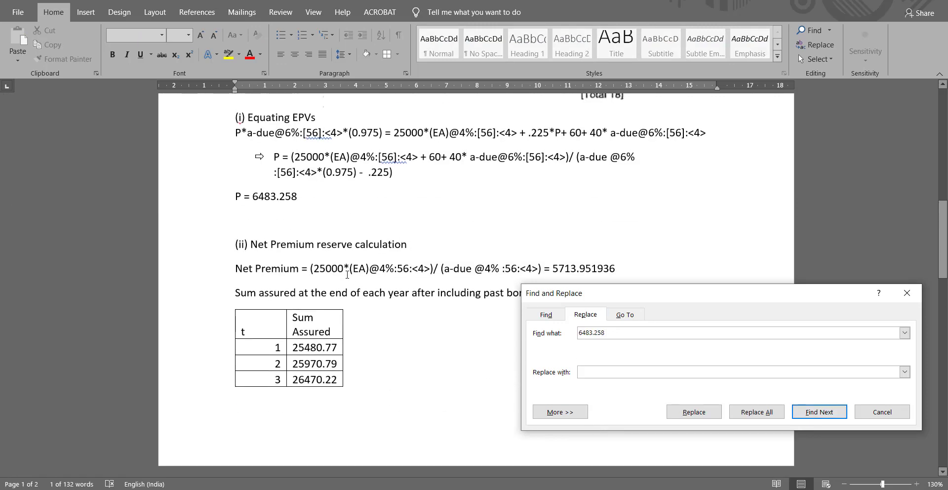
pyautogui.click(549, 267)
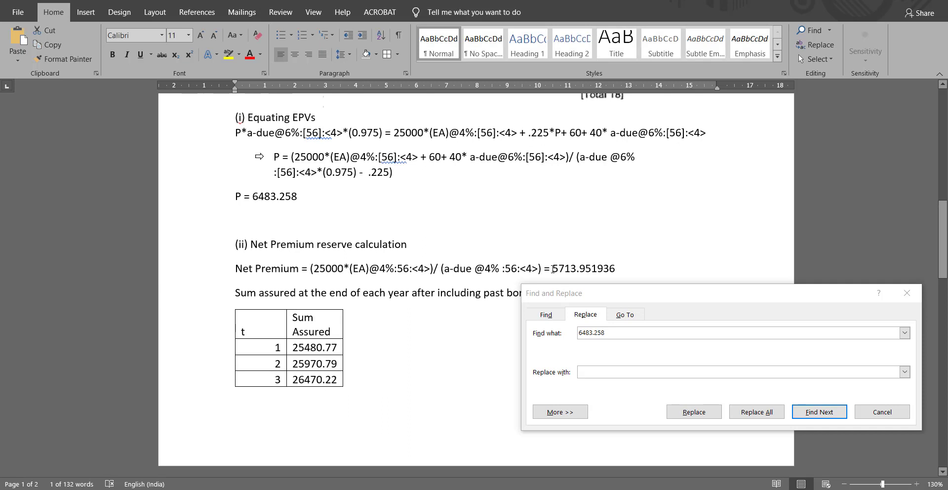
pyautogui.moveTo(550, 268); pyautogui.dragTo(622, 269)
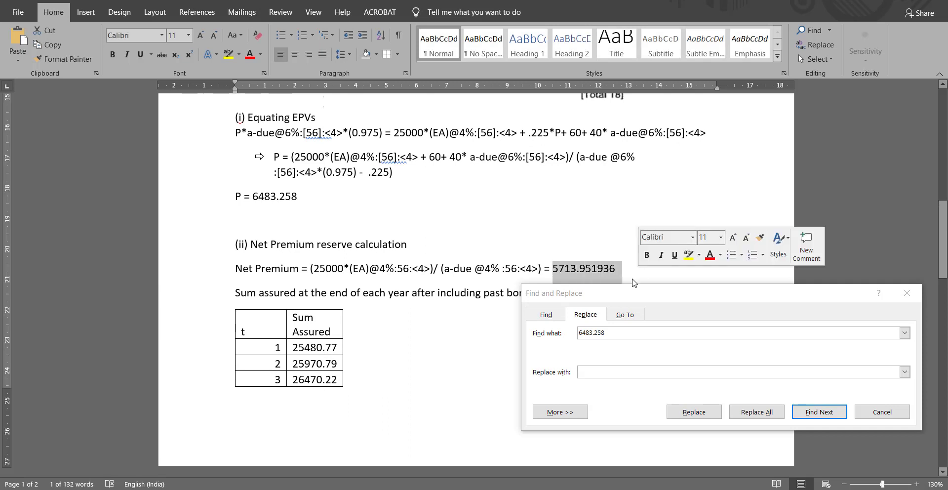
pyautogui.click(595, 373)
pyautogui.hotkey('ctrl', 'v')
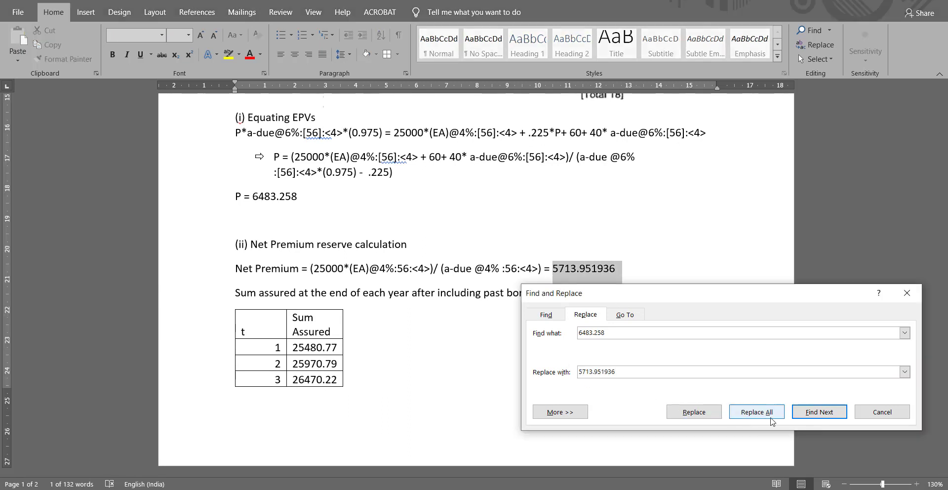
pyautogui.click(756, 413)
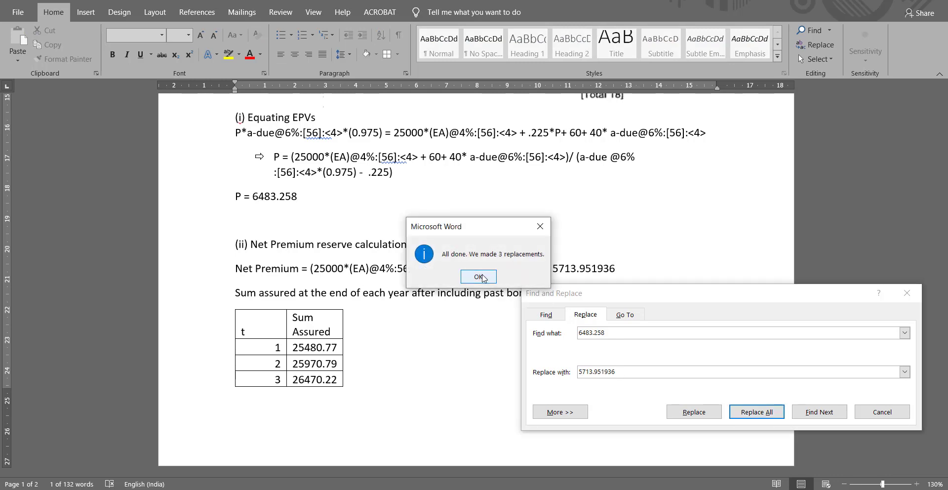
pyautogui.click(484, 275)
pyautogui.click(907, 292)
# - Review the 1V to 3V formulas and the profit test basis in part (ii) of the question
pyautogui.scroll(-4, 510, 239)
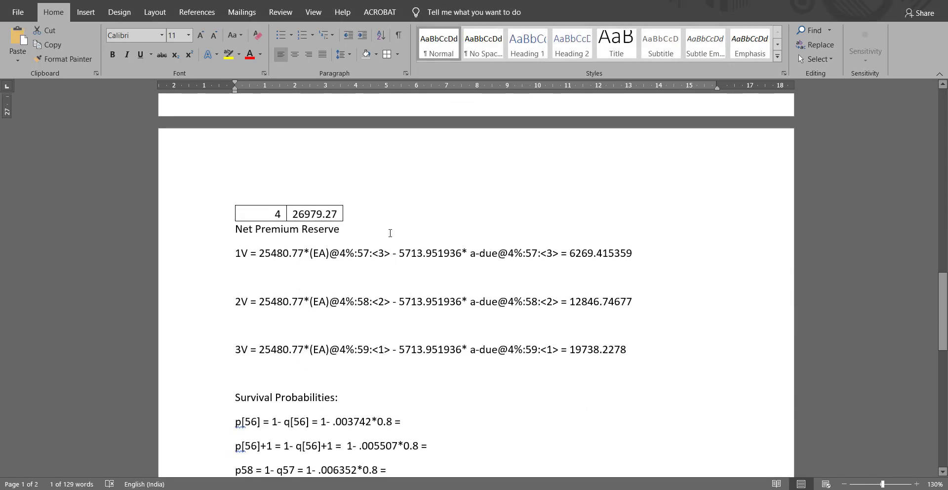
pyautogui.scroll(-4, 410, 230)
pyautogui.scroll(4, 408, 227)
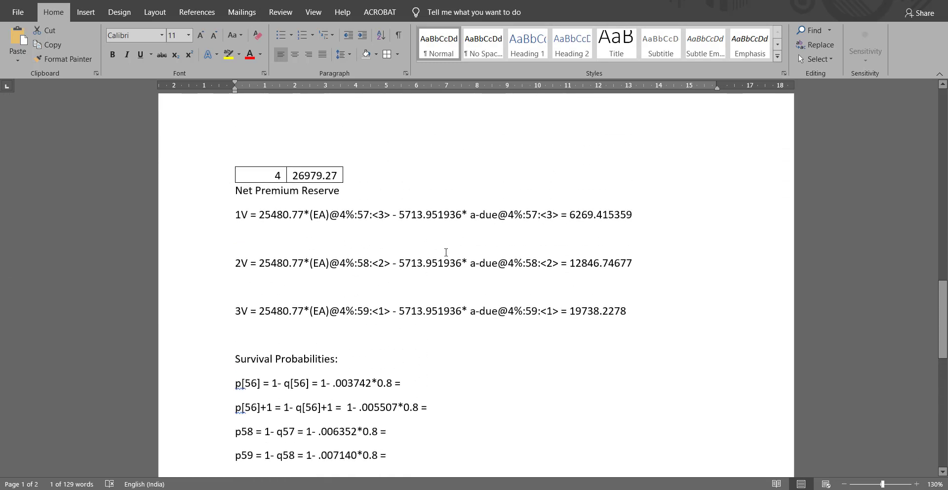
pyautogui.scroll(2, 431, 226)
pyautogui.scroll(1, 430, 226)
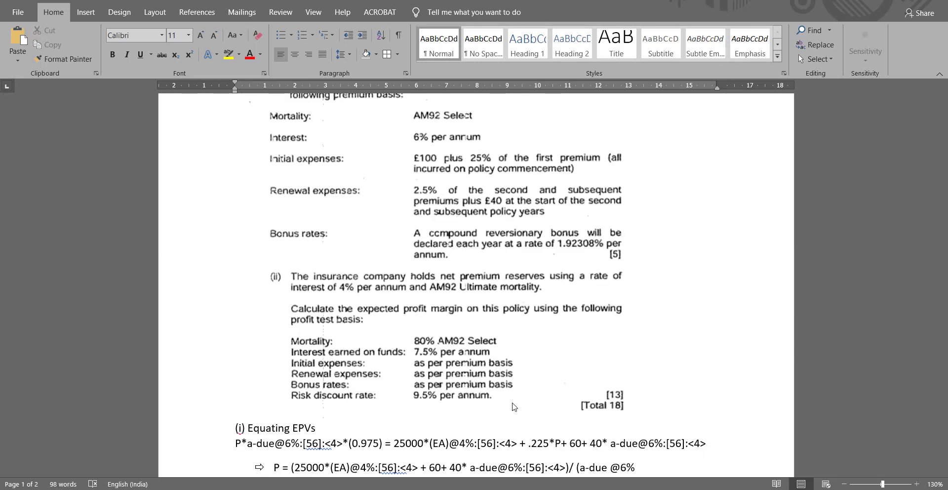
pyautogui.scroll(-2, 509, 385)
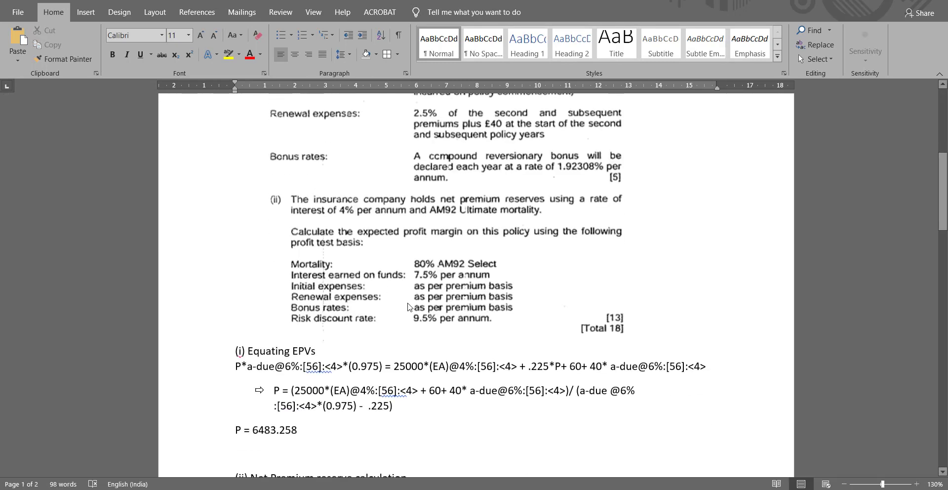
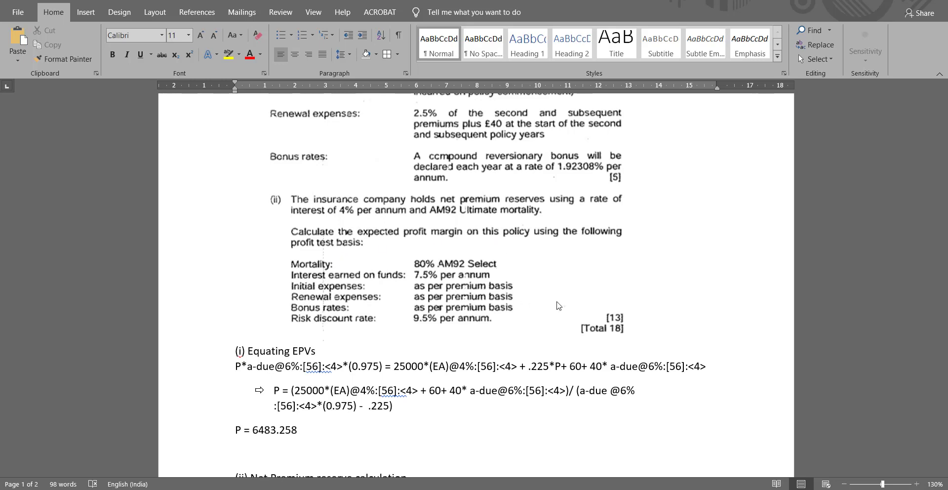
# - Add the heading "Survival Probabilities:" below the 3V line, separated from it by a blank line
pyautogui.scroll(-15, 574, 303)
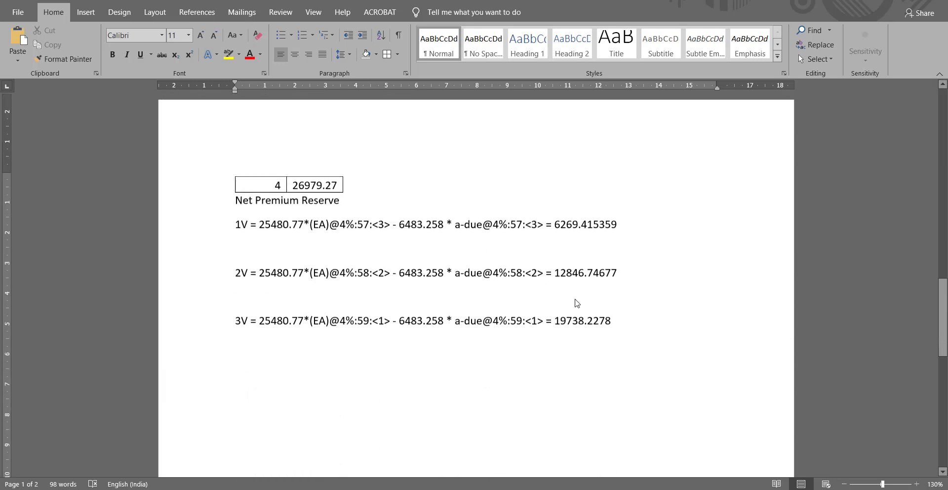
pyautogui.scroll(-3, 575, 302)
pyautogui.click(641, 260)
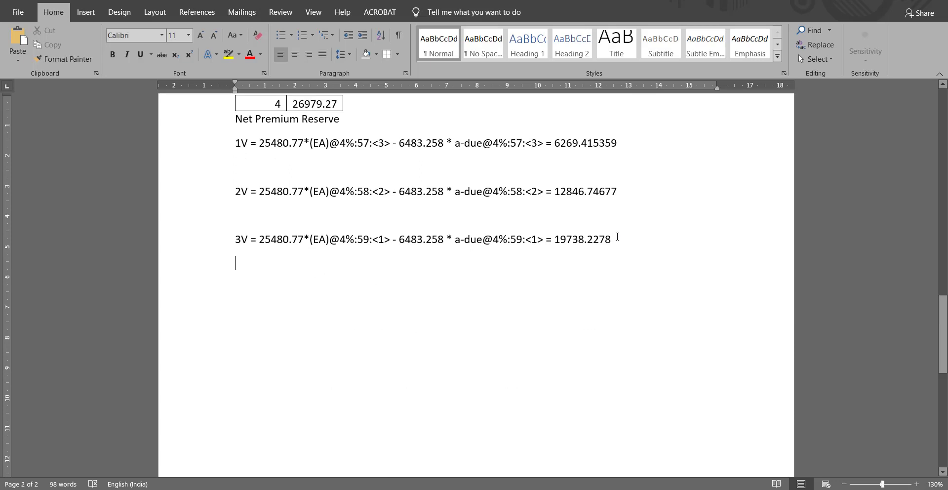
pyautogui.click(617, 237)
pyautogui.press('Return')
pyautogui.press('Return')
pyautogui.write('Surviv')
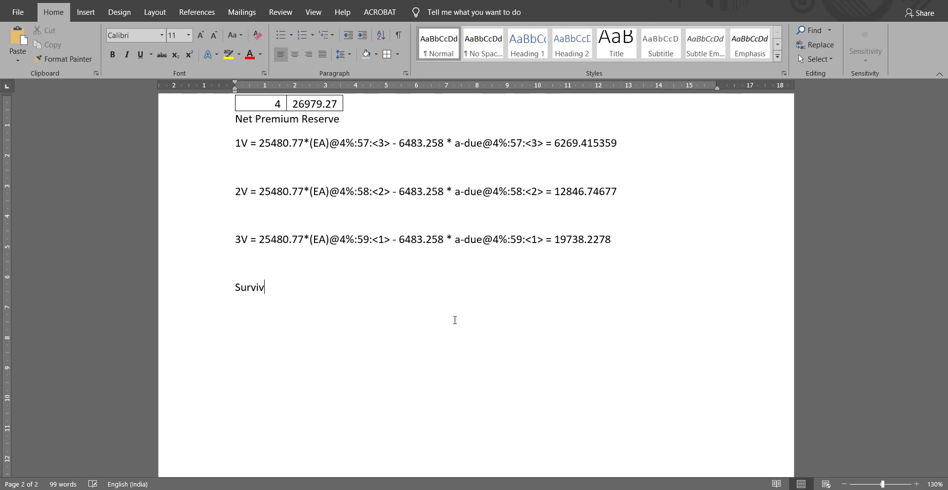
pyautogui.write('al Probab')
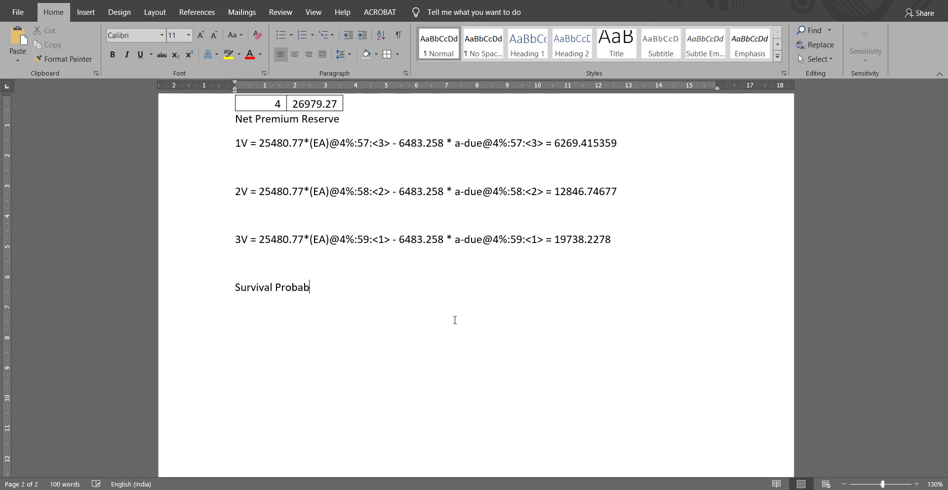
pyautogui.write('ilities:')
pyautogui.press('Return')
# - Enter 1p[56] as the first line under the Survival Probabilities heading
pyautogui.write('1')
pyautogui.write('p')
pyautogui.write('{56')
pyautogui.press('BackSpace')
pyautogui.press('BackSpace')
pyautogui.press('BackSpace')
pyautogui.write('[56]')
pyautogui.press('Return')
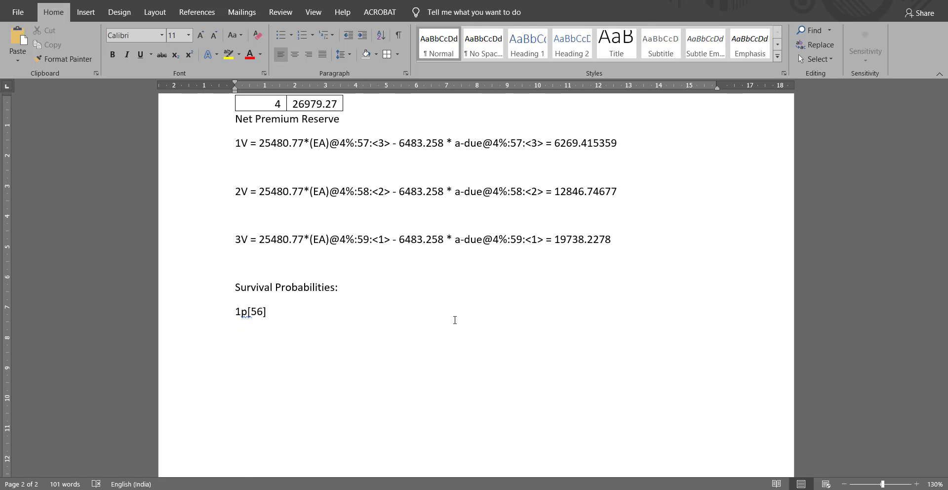
# - Correct the first survival probability label to p[56] and enter p[56]+1 on the line below it
pyautogui.write('1p')
pyautogui.press('BackSpace')
pyautogui.press('BackSpace')
pyautogui.write('[56')
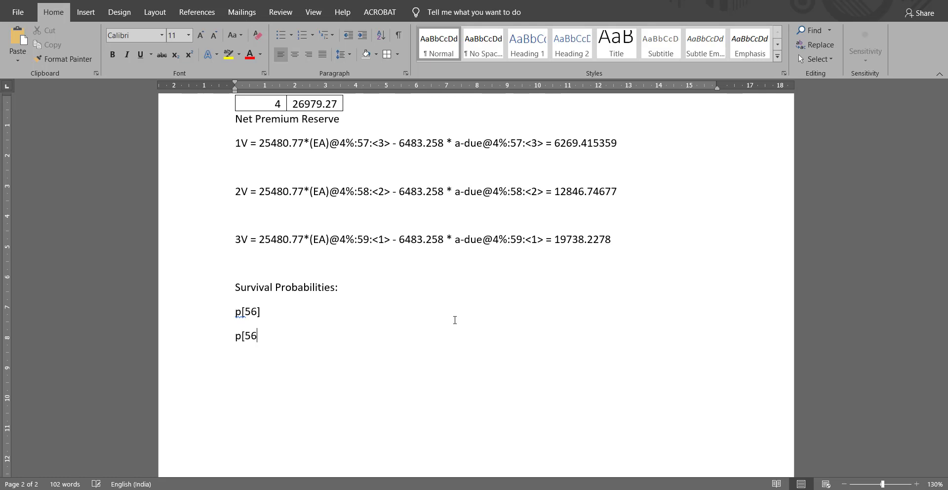
pyautogui.write(']')
pyautogui.write('+1 ')
# - Add the labels p58 and p59 on separate lines below p[56]+1
pyautogui.write('p')
pyautogui.write('58')
pyautogui.press('Return')
pyautogui.press('BackSpace')
pyautogui.press('Return')
pyautogui.write('p')
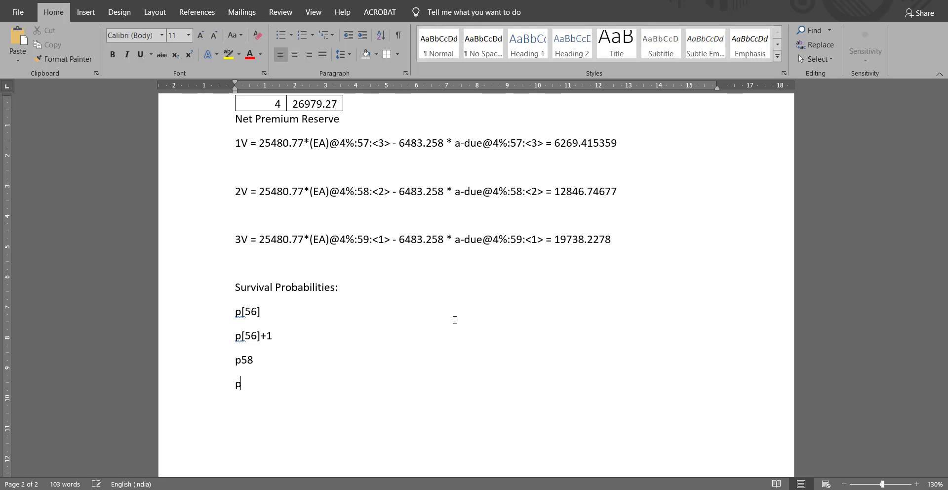
pyautogui.write('59')
# - Append an equals sign to each of the four survival probability labels
pyautogui.press('Up')
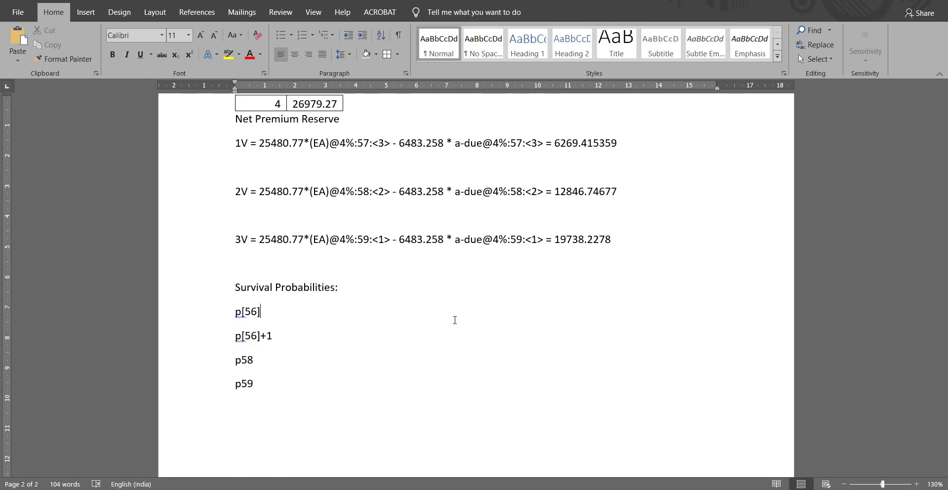
pyautogui.write('= =')
pyautogui.press('Down')
pyautogui.write('=')
pyautogui.press('Down')
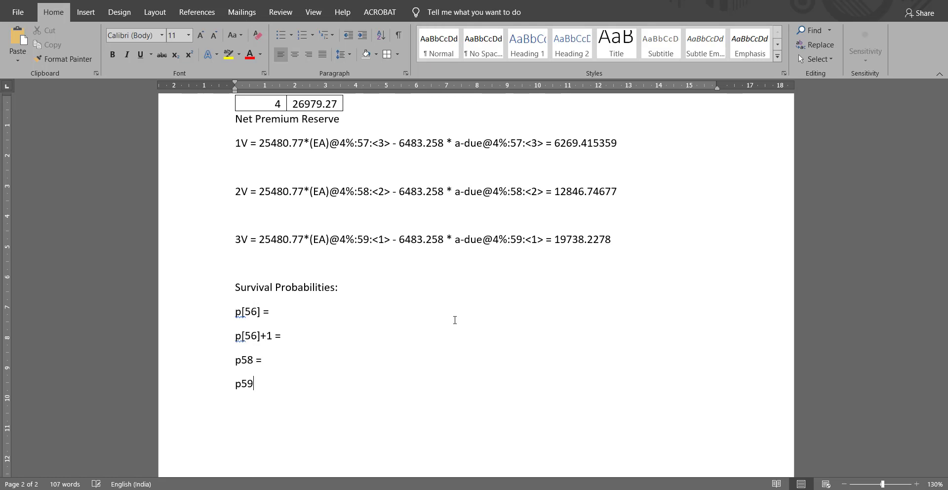
pyautogui.write('=')
# - Complete the first survival probability line as p[56] = 1- q[56]
pyautogui.press('Up')
pyautogui.press('Up')
pyautogui.press('Up')
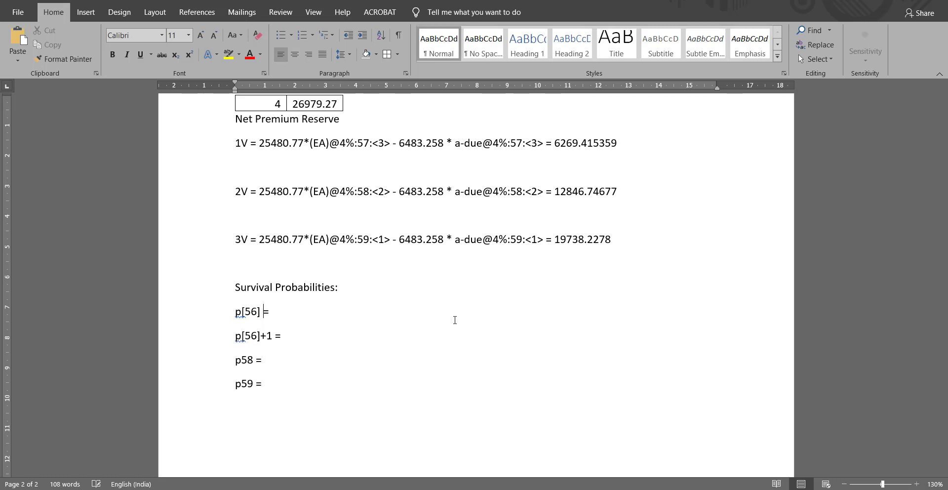
pyautogui.write('1-')
pyautogui.click(235, 311)
pyautogui.click(305, 310)
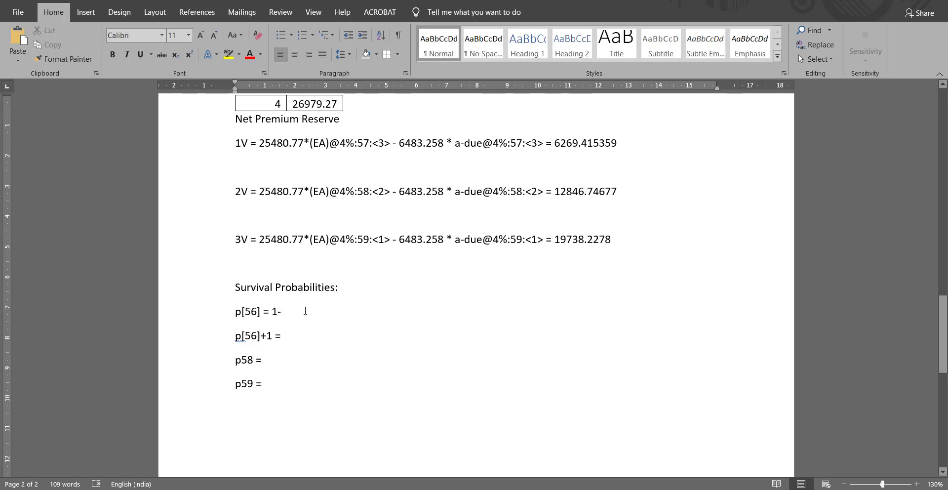
pyautogui.write('q')
pyautogui.write('[56]')
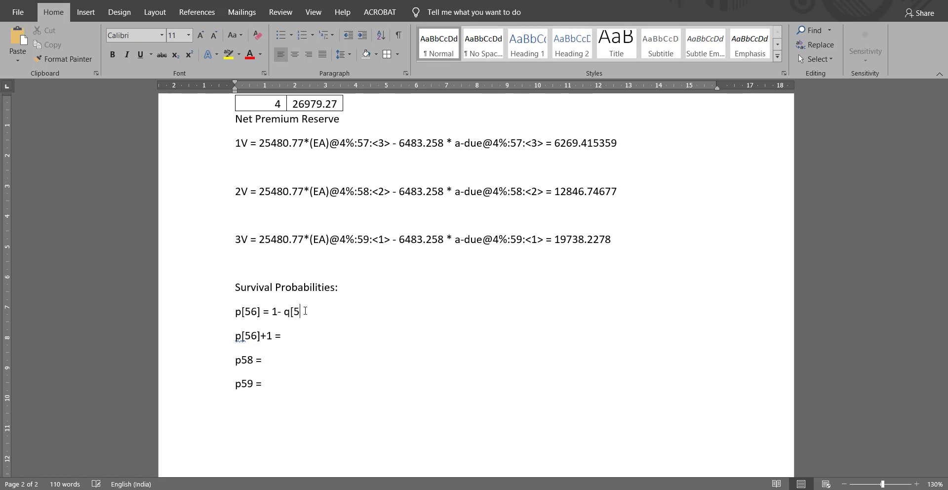
# - Complete the second survival probability line as p[56]+1 = 1- q[56]+1
pyautogui.press('Down')
pyautogui.write('1-')
pyautogui.write(' q')
pyautogui.write('[56')
pyautogui.write(']')
pyautogui.write('+1')
# - Complete the last two survival probability lines as p58 = 1- q57 and p59 = 1- q58
pyautogui.write('1')
pyautogui.write('- q')
pyautogui.press('BackSpace')
pyautogui.write('57')
pyautogui.press('Down')
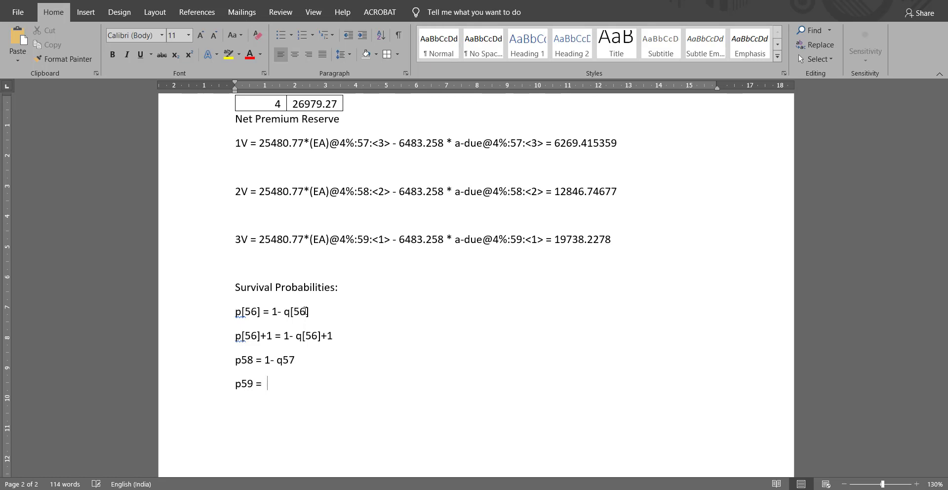
pyautogui.write('1- q58')
pyautogui.press('Home')
pyautogui.press('Delete')
# - Append a trailing equals sign to all four survival probability expressions, ready for their numeric values
pyautogui.press('Up')
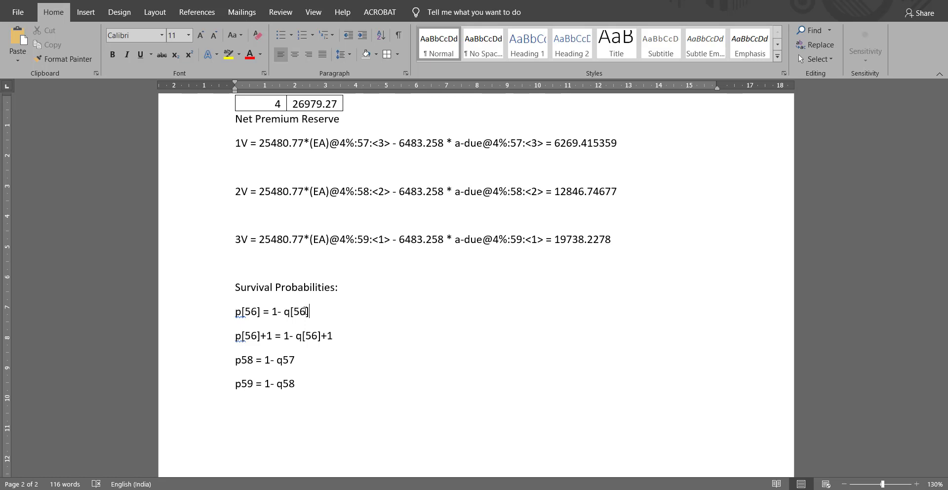
pyautogui.write('=')
pyautogui.press('Down')
pyautogui.press('Left')
pyautogui.press('Right')
pyautogui.write('= ')
pyautogui.write(' =')
pyautogui.press('Down')
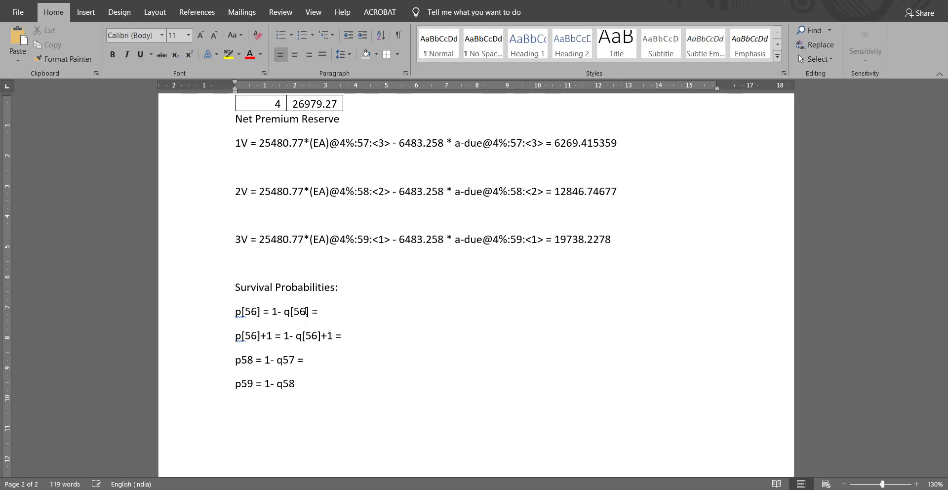
pyautogui.write('=')
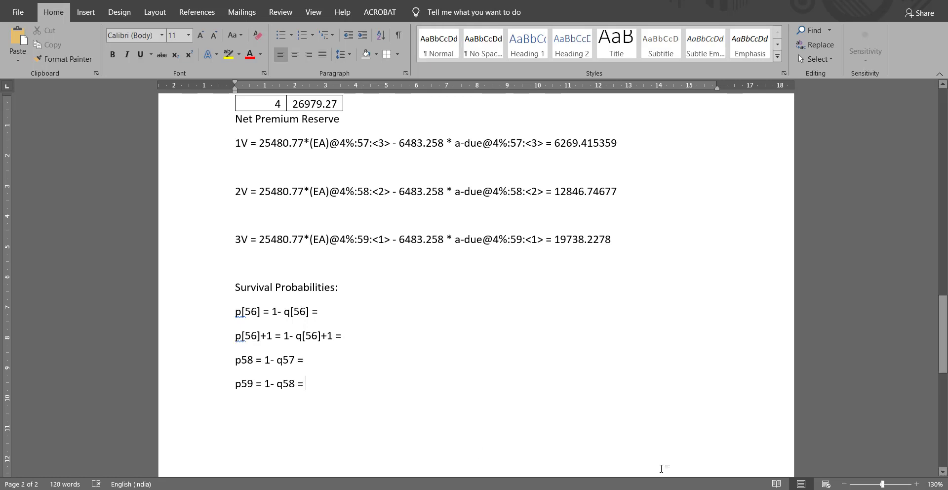
pyautogui.moveTo(716, 488)
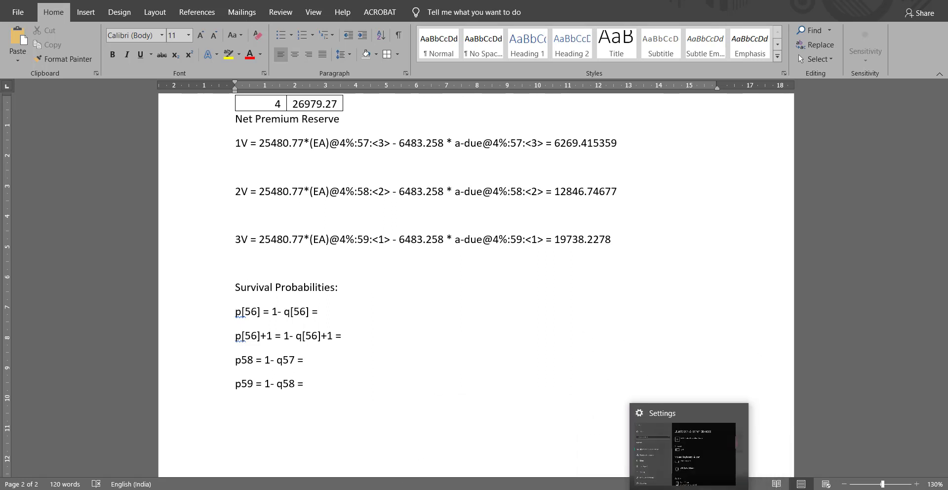
pyautogui.moveTo(440, 488)
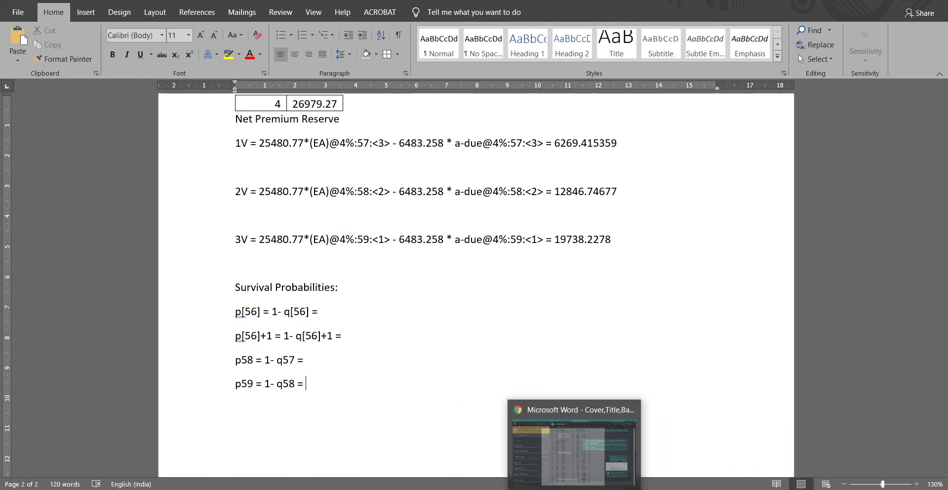
# - Switch to the formulae and tables PDF in Chrome and find the AM92 table of q rates covering ages 56 to 59
pyautogui.click(502, 444)
pyautogui.scroll(-12, 541, 294)
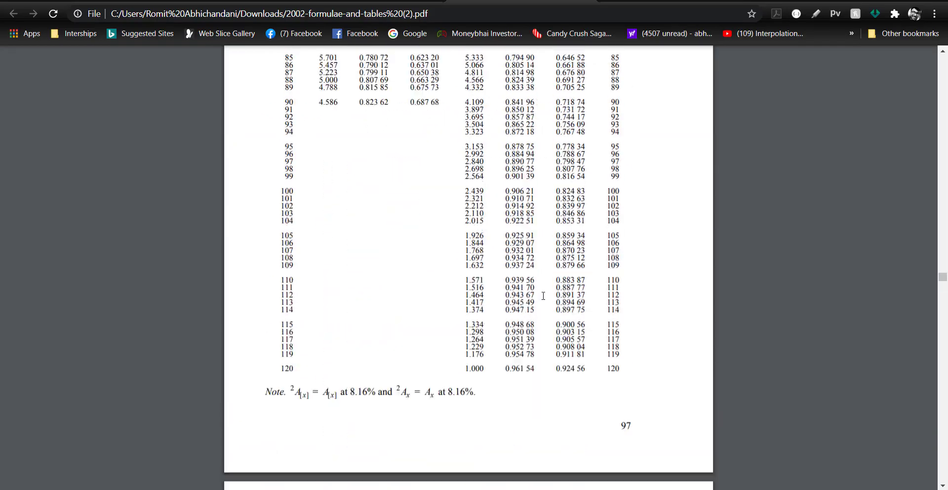
pyautogui.scroll(20, 544, 299)
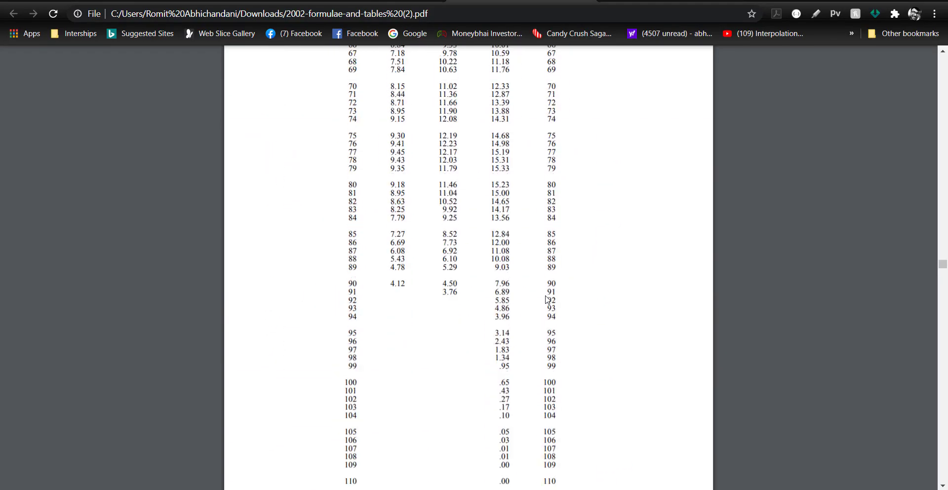
pyautogui.scroll(-5, 546, 299)
pyautogui.scroll(-5, 547, 300)
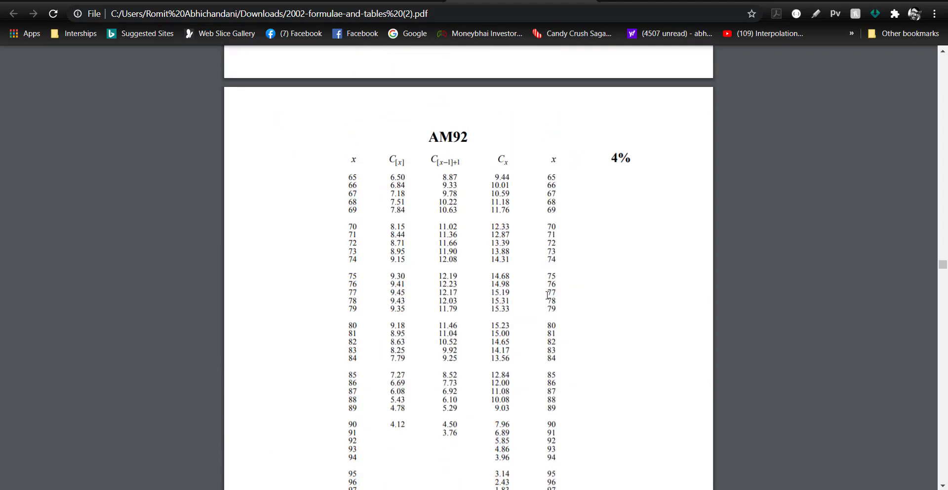
pyautogui.scroll(20, 547, 296)
pyautogui.scroll(20, 547, 295)
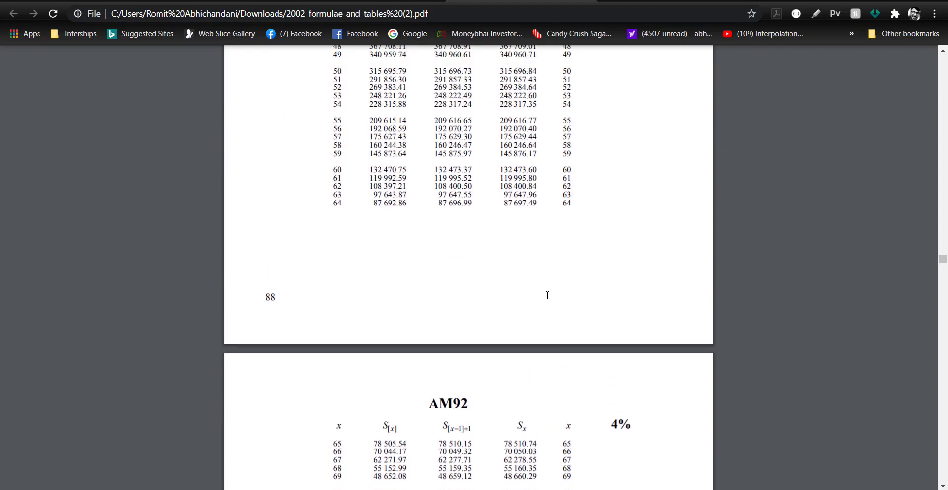
pyautogui.scroll(20, 547, 295)
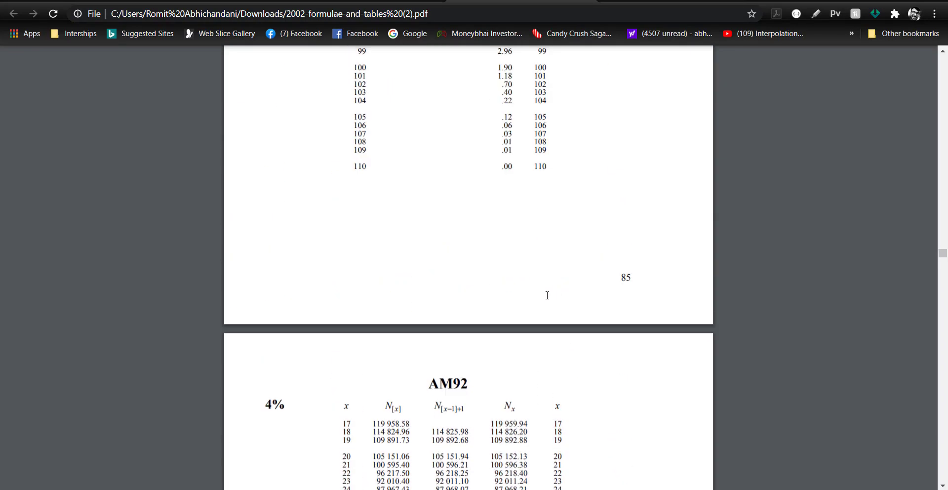
pyautogui.scroll(20, 547, 296)
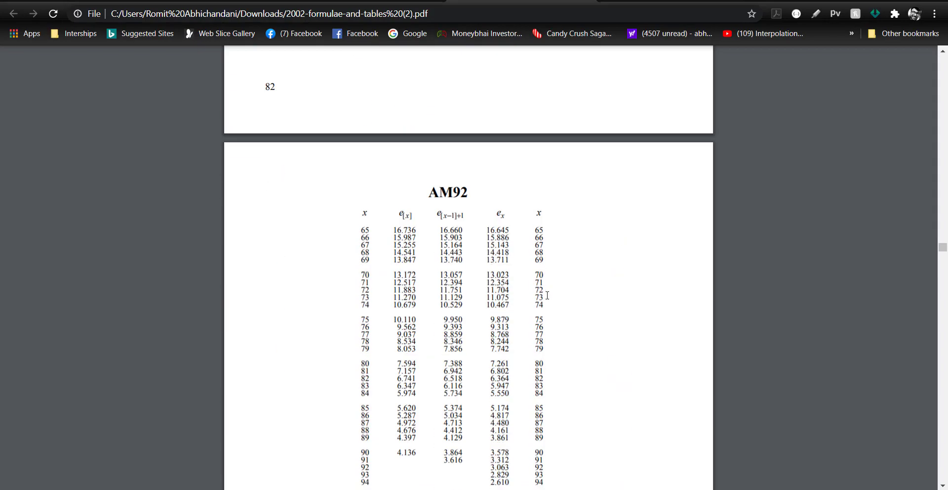
pyautogui.scroll(20, 547, 295)
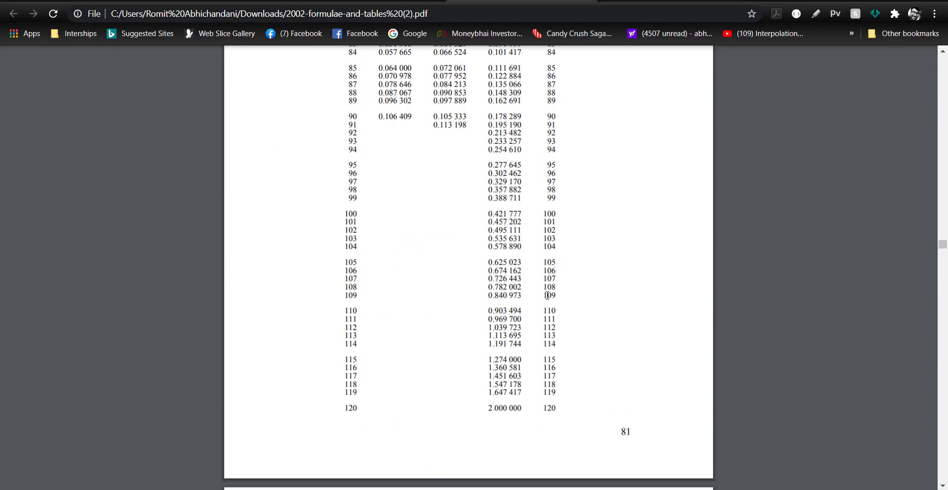
pyautogui.scroll(13, 546, 295)
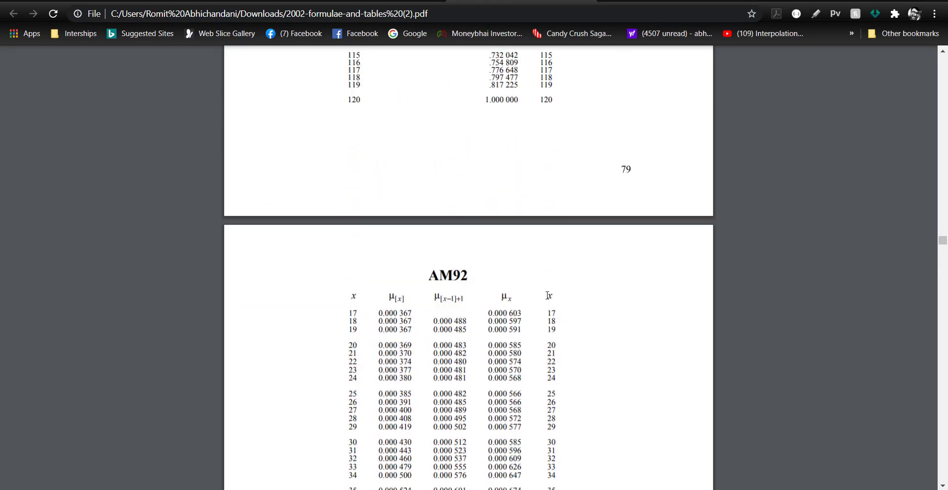
pyautogui.scroll(-5, 484, 231)
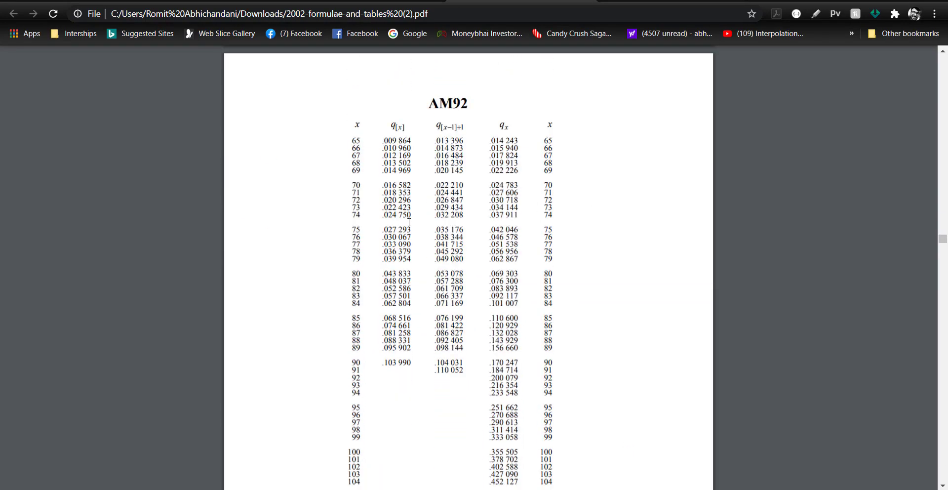
pyautogui.scroll(17, 413, 214)
pyautogui.scroll(-7, 487, 237)
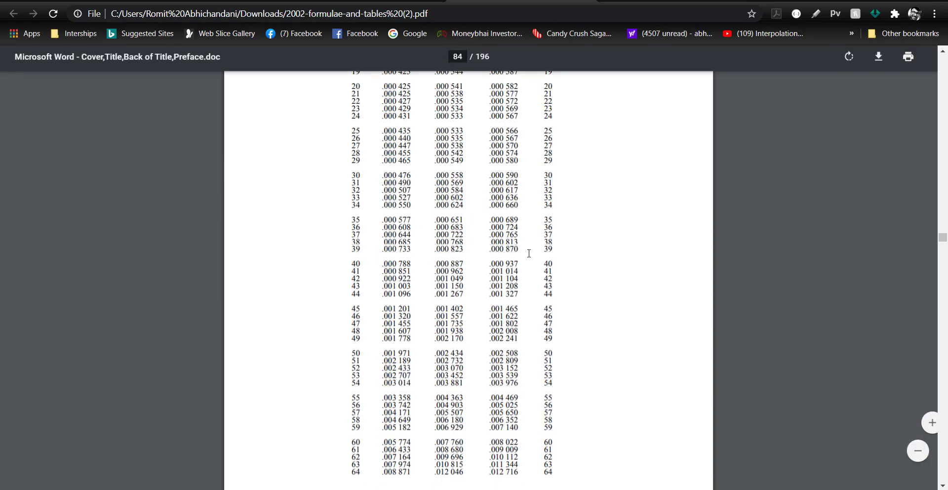
pyautogui.scroll(3, 486, 237)
pyautogui.scroll(-3, 487, 237)
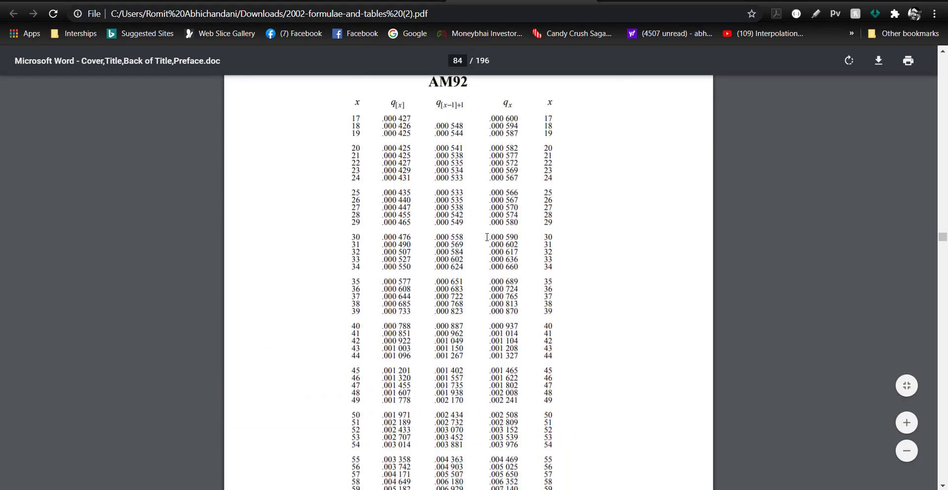
pyautogui.scroll(-3, 403, 400)
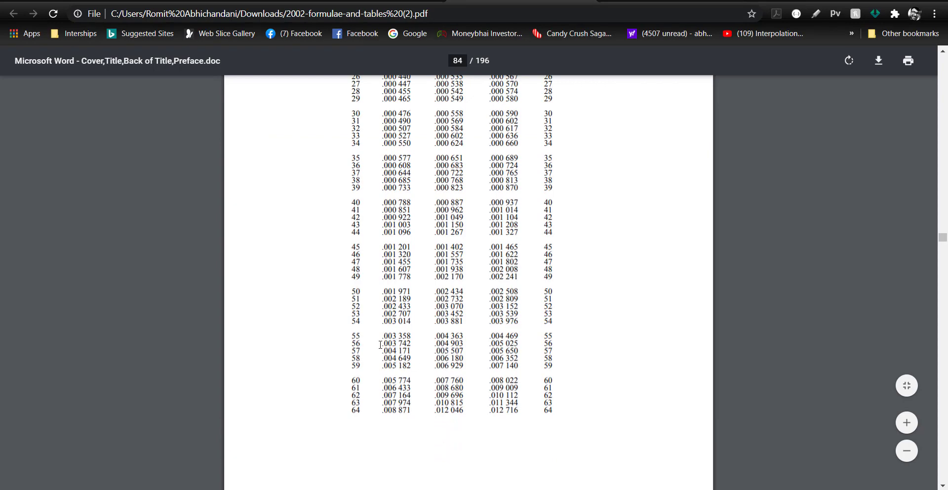
pyautogui.scroll(7, 380, 344)
pyautogui.scroll(-7, 388, 351)
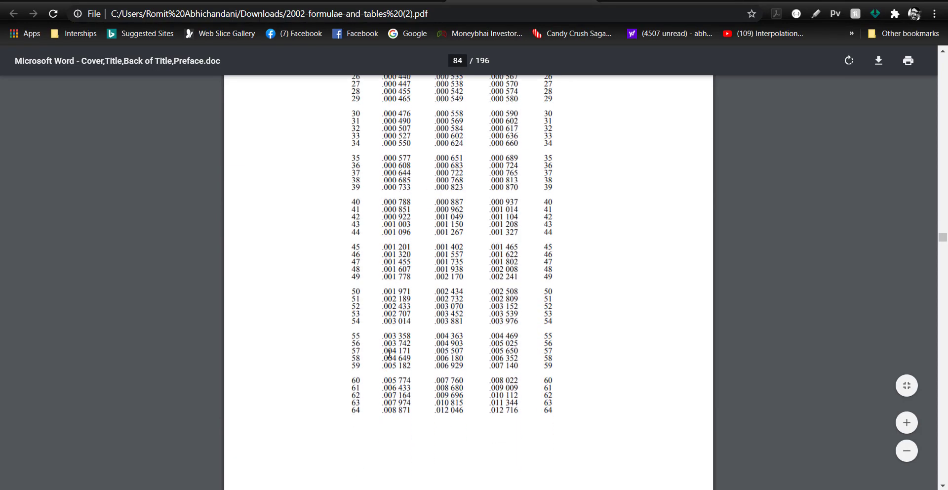
# - Copy the select q[x] rate for age 56 and complete the p[56] line in Word with 1- 003 742
pyautogui.moveTo(387, 343); pyautogui.dragTo(412, 347)
pyautogui.hotkey('ctrl', 'c')
pyautogui.hotkey('alt', 'Tab')
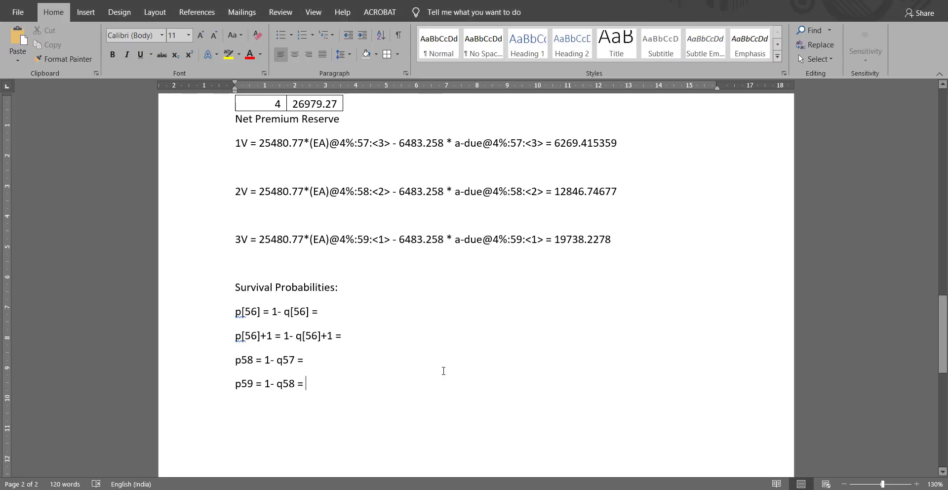
pyautogui.click(333, 315)
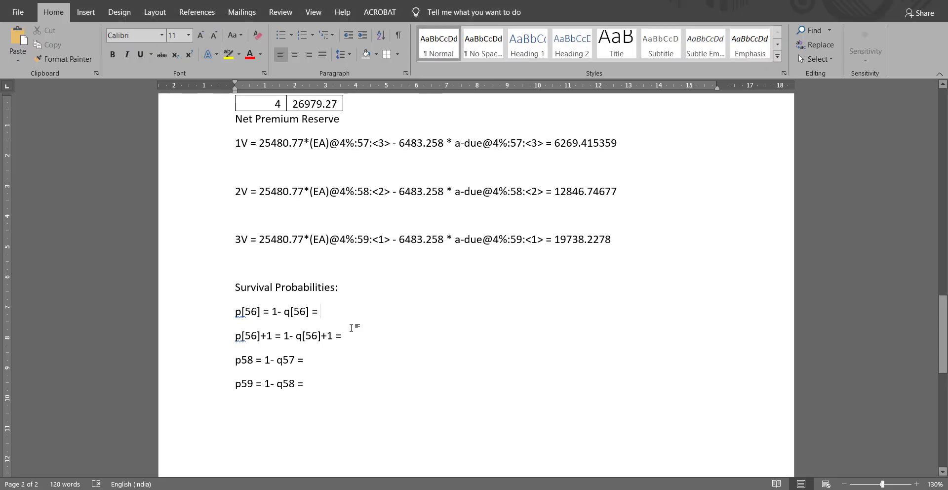
pyautogui.write('1-')
pyautogui.hotkey('ctrl', 'v')
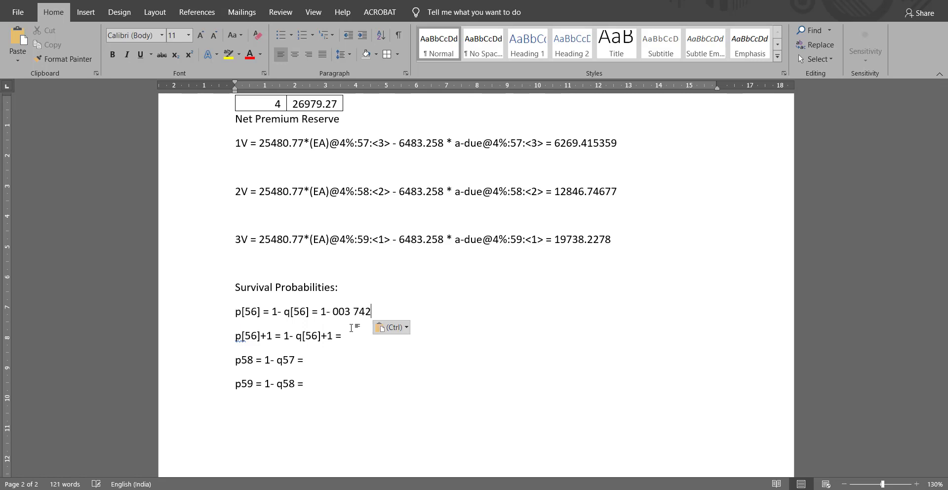
# - Complete the p[56]+1 line with 1- .005 507, taking the q[x-1]+1 rate for age 57 from the AM92 table
pyautogui.hotkey('alt', 'Tab')
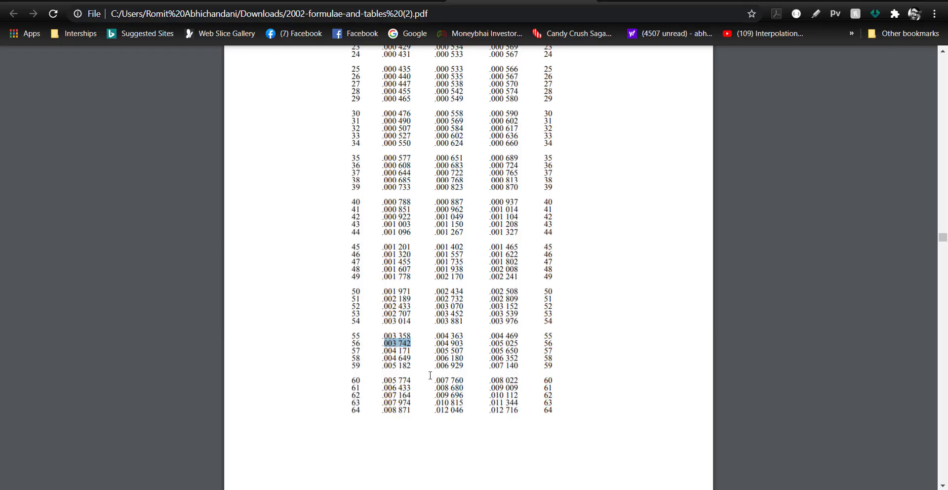
pyautogui.hotkey('alt', 'Tab')
pyautogui.click(362, 340)
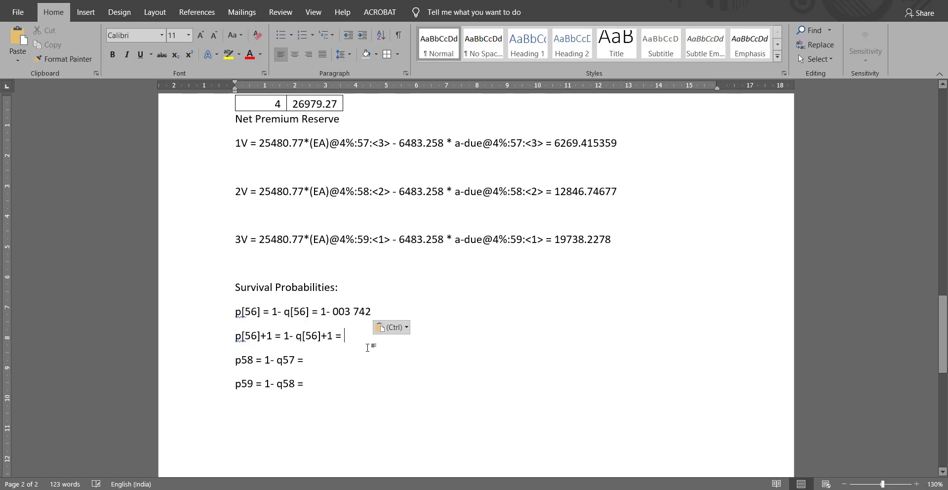
pyautogui.write('1-')
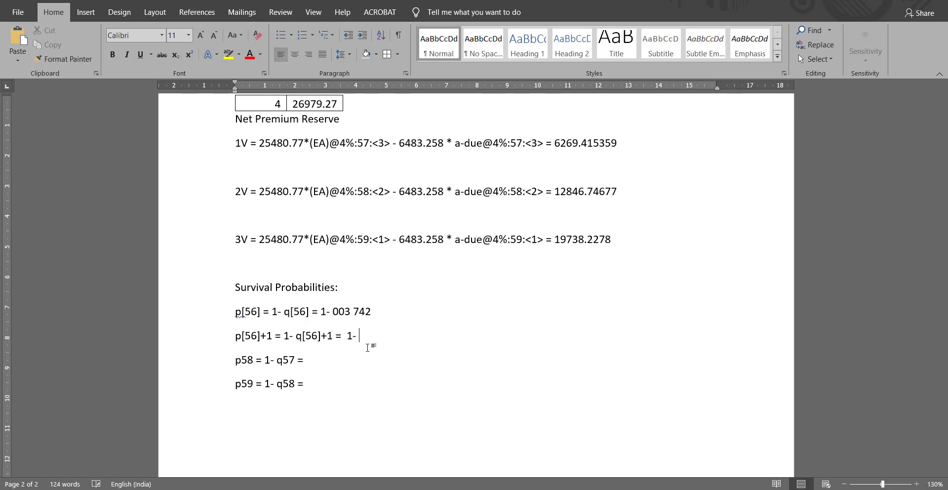
pyautogui.hotkey('alt', 'Tab')
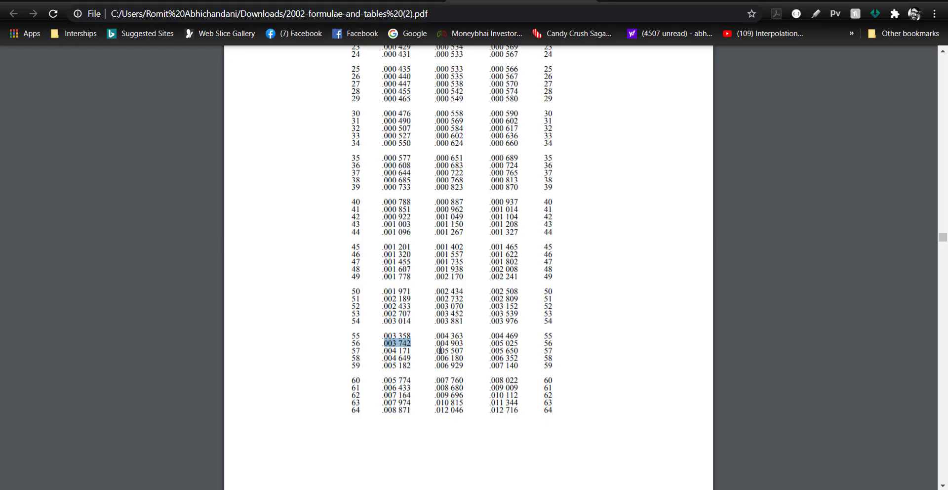
pyautogui.moveTo(434, 350); pyautogui.dragTo(477, 354)
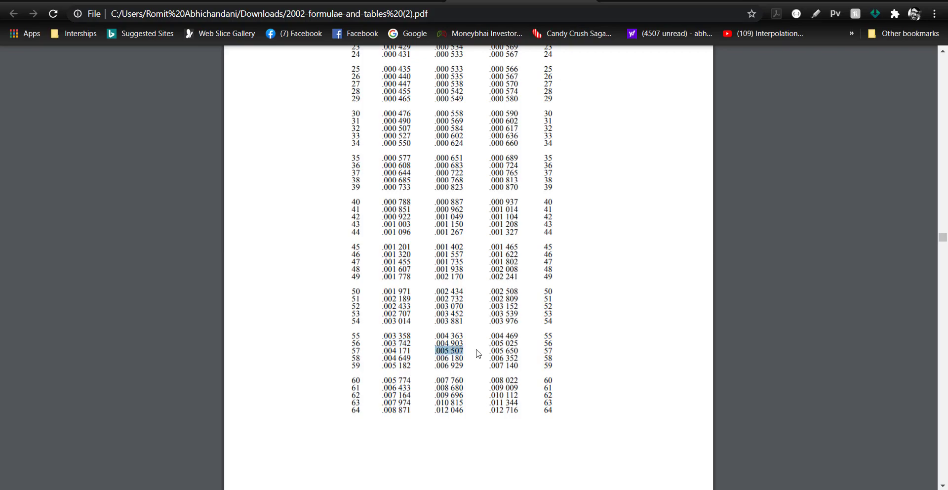
pyautogui.hotkey('alt', 'Tab')
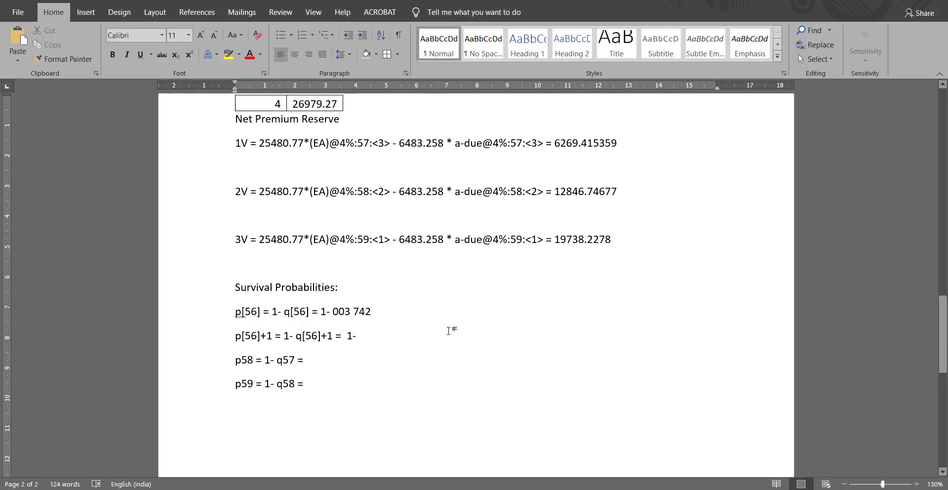
pyautogui.write('.005 507')
# - Complete the p58 line with 1- .006 352, copying the ultimate qx rate for age 58 from the AM92 table
pyautogui.hotkey('alt', 'Tab')
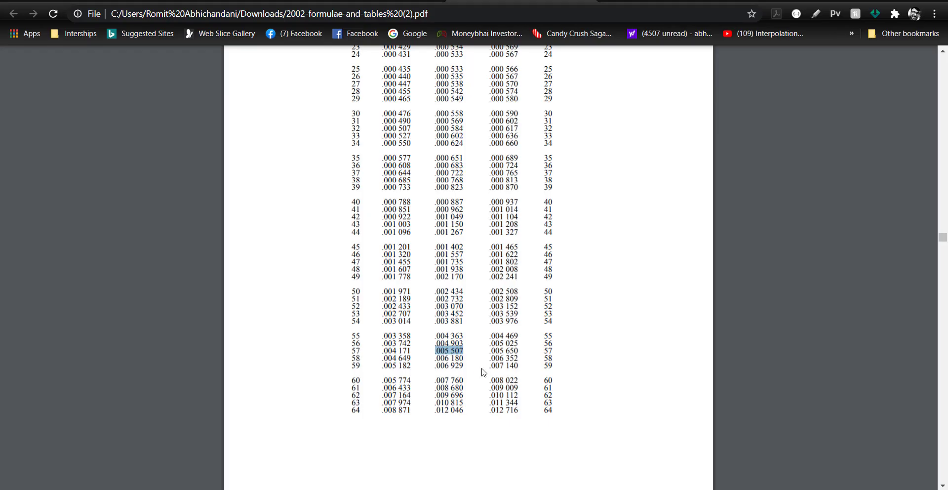
pyautogui.hotkey('alt', 'Tab')
pyautogui.click(366, 363)
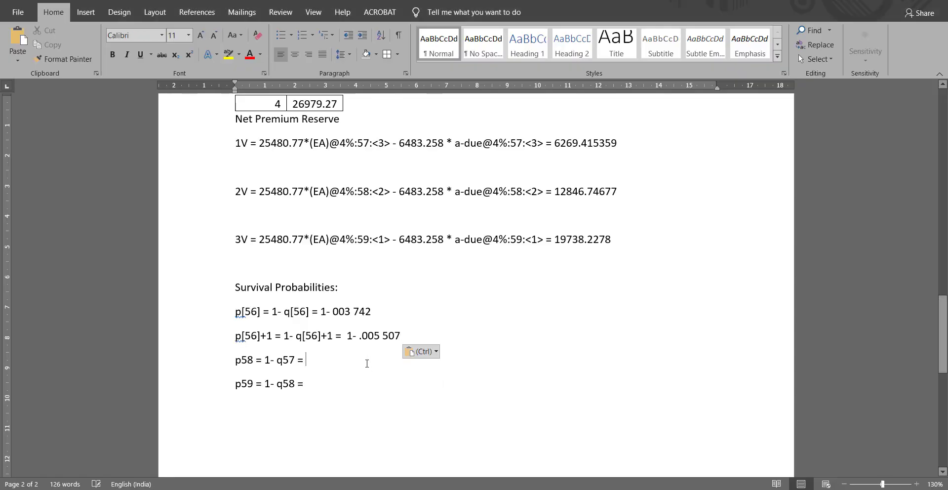
pyautogui.write('1-')
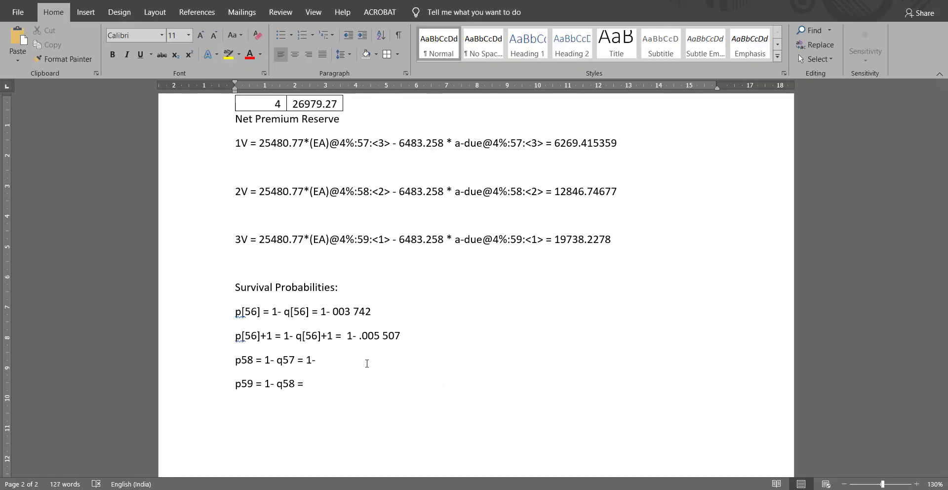
pyautogui.hotkey('alt', 'Tab')
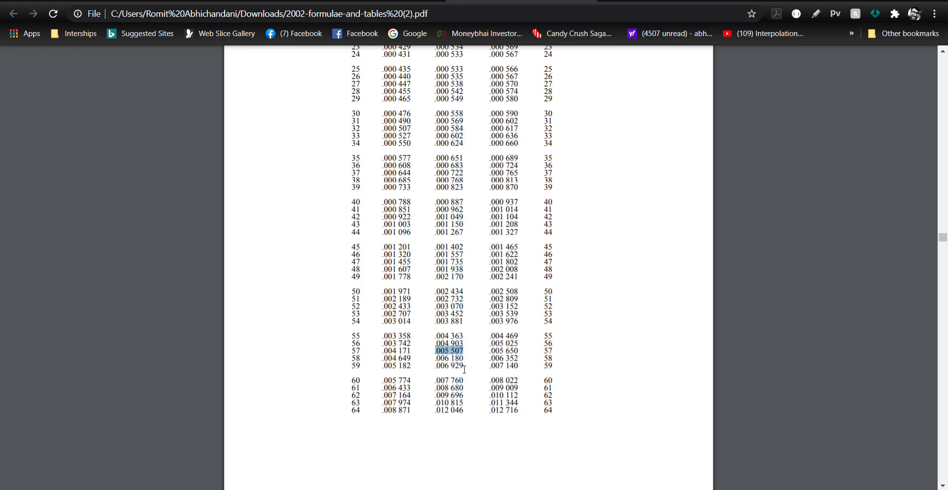
pyautogui.moveTo(489, 358); pyautogui.dragTo(527, 359)
pyautogui.hotkey('ctrl', 'c')
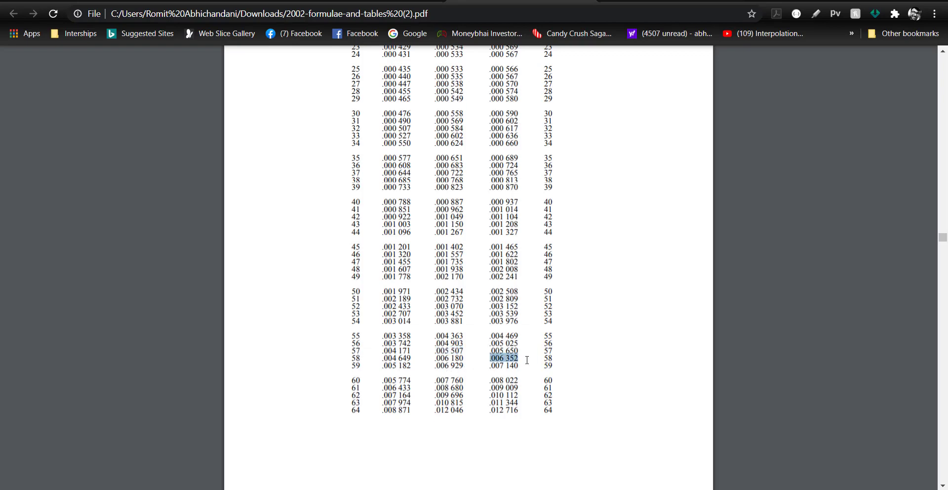
pyautogui.hotkey('alt', 'Tab')
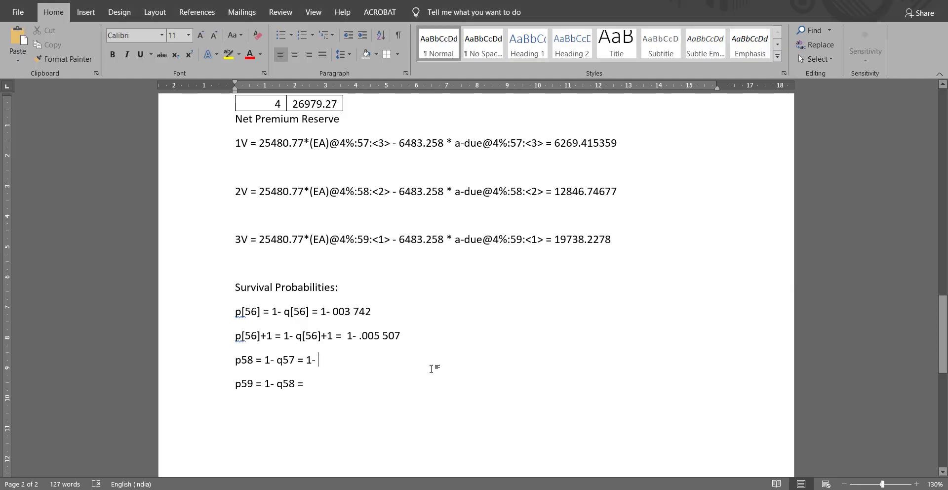
pyautogui.hotkey('ctrl', 'v')
# - Complete the p59 line with 1- .007 140, copying the ultimate qx rate for age 59 from the AM92 table
pyautogui.hotkey('alt', 'Tab')
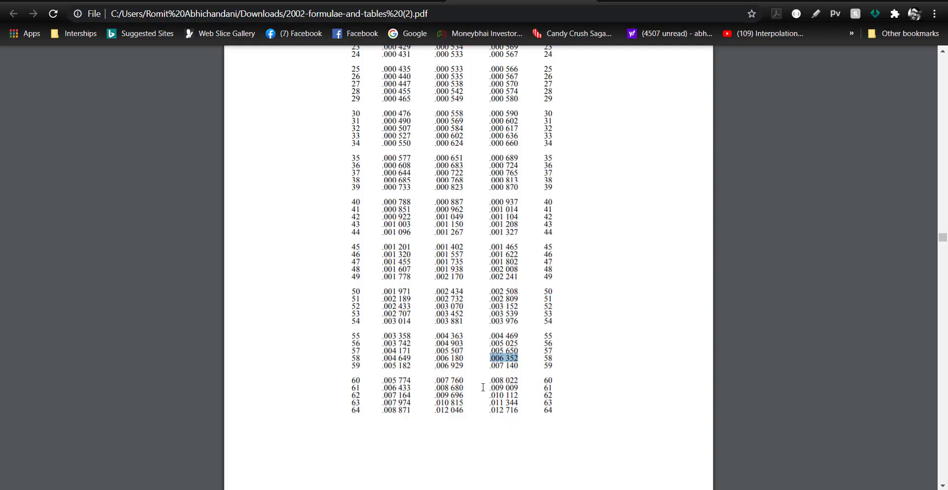
pyautogui.hotkey('alt', 'Tab')
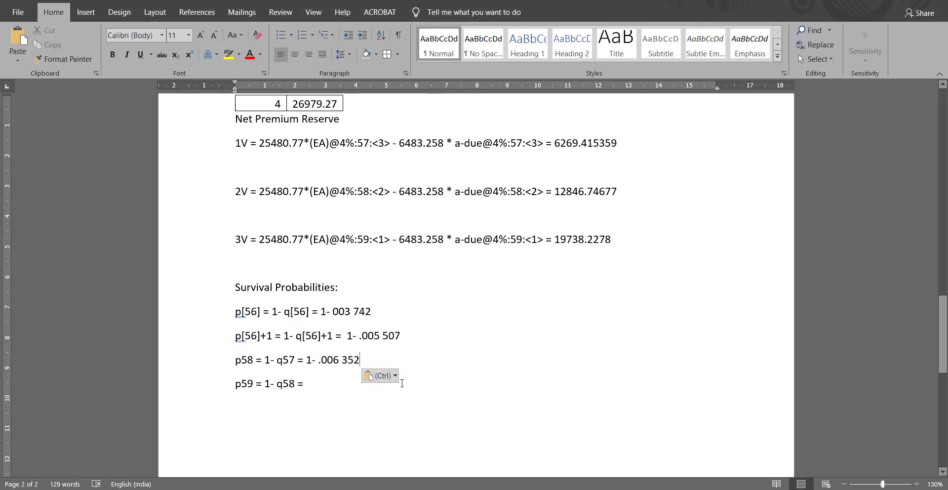
pyautogui.press('Down')
pyautogui.write('1-')
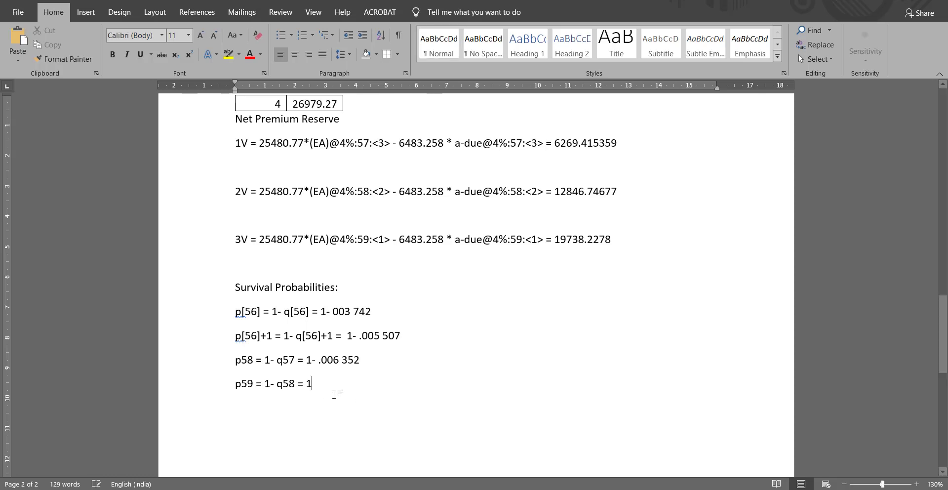
pyautogui.hotkey('alt', 'Tab')
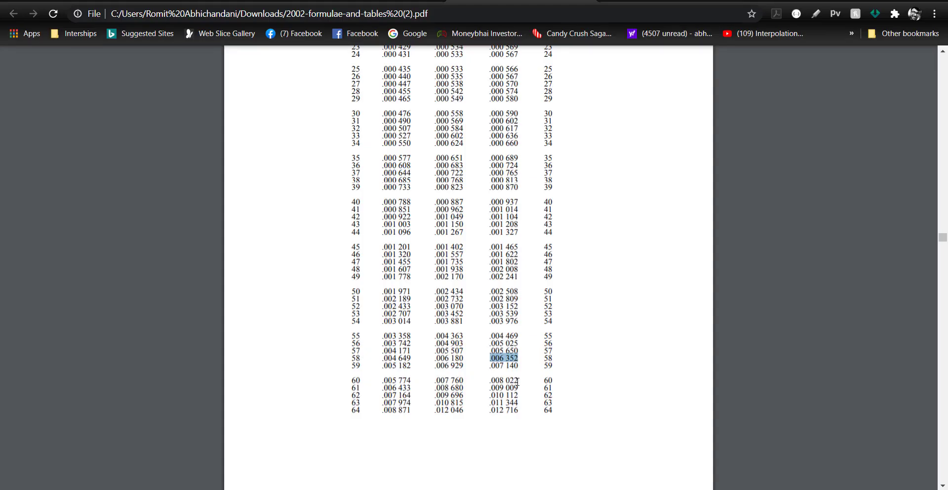
pyautogui.moveTo(488, 365); pyautogui.dragTo(523, 366)
pyautogui.click(490, 367)
pyautogui.hotkey('ctrl', 'c')
pyautogui.hotkey('alt', 'Tab')
pyautogui.hotkey('ctrl', 'v')
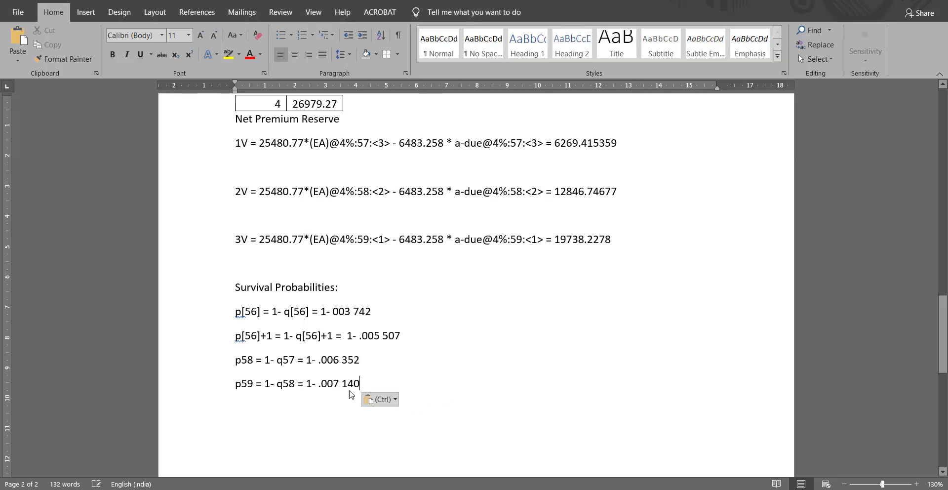
# - Remove the spaces within the mortality rates on all four survival probability lines, giving 003742, .005507, .006352 and .007140
pyautogui.click(350, 315)
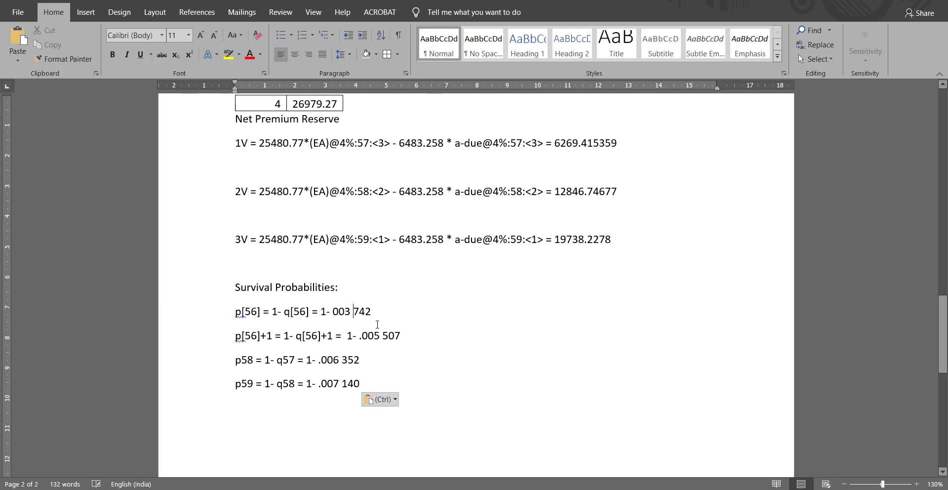
pyautogui.press('BackSpace')
pyautogui.press('Down')
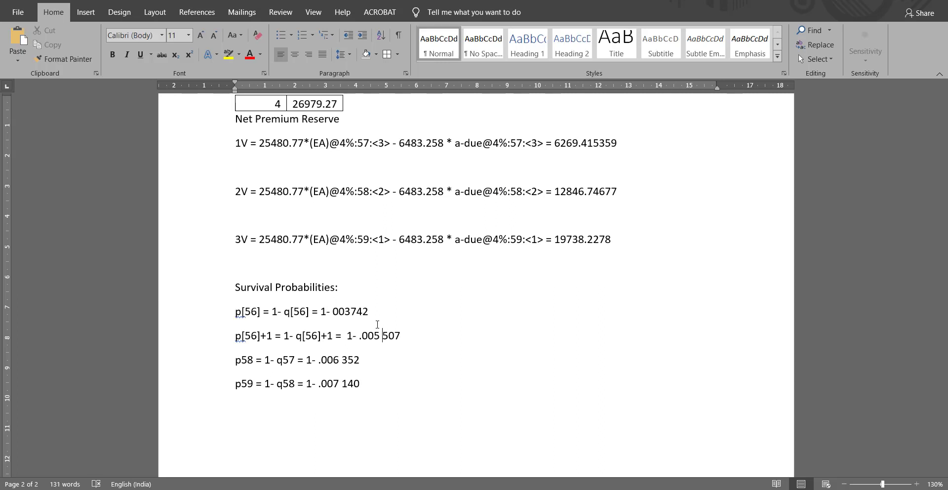
pyautogui.press('Right')
pyautogui.press('Right')
pyautogui.press('Right')
pyautogui.press('Right')
pyautogui.press('Delete')
pyautogui.press('BackSpace')
pyautogui.press('Down')
pyautogui.press('Delete')
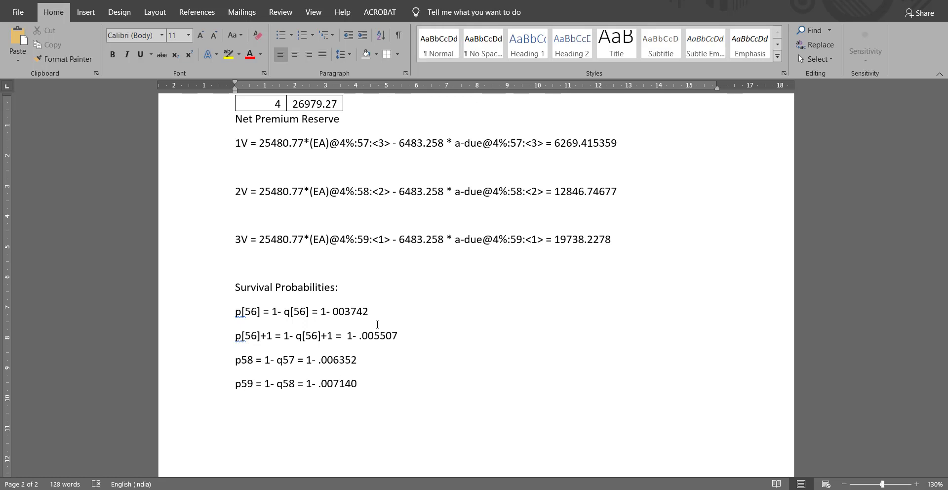
# - Add an equals sign at the end of each of the four survival probability lines
pyautogui.press('Up')
pyautogui.press('Up')
pyautogui.press('Up')
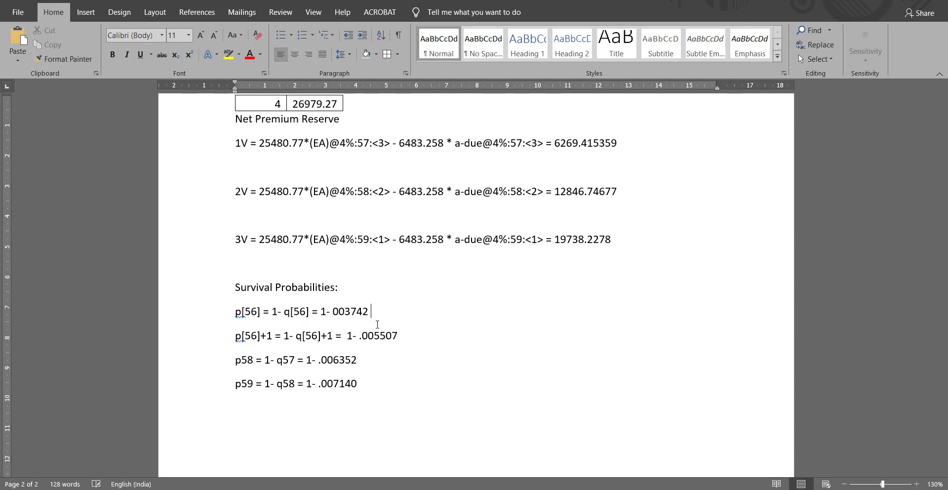
pyautogui.write('=')
pyautogui.press('End')
pyautogui.write('=')
pyautogui.write(' =')
pyautogui.press('Down')
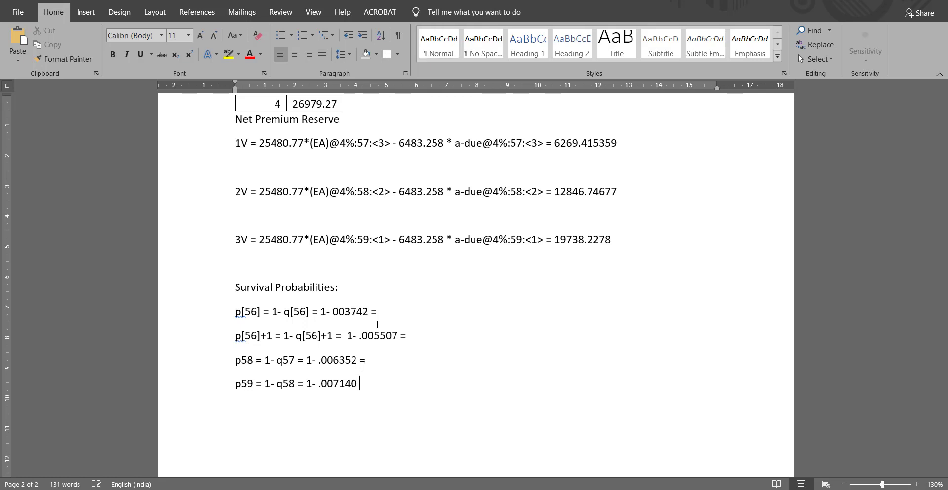
pyautogui.write('=')
# - Insert the missing decimal point in the p[56] line's rate so it reads .003742
pyautogui.click(412, 313)
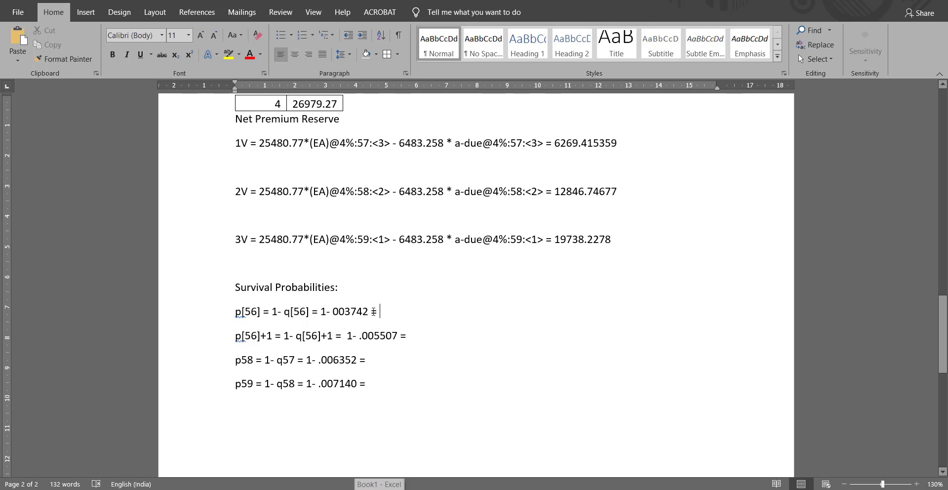
pyautogui.click(326, 311)
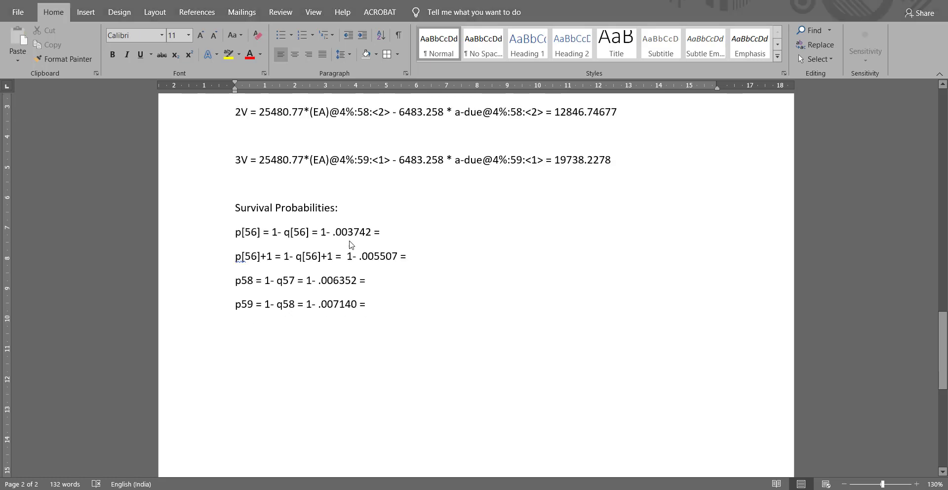
pyautogui.hotkey('alt', 'Tab')
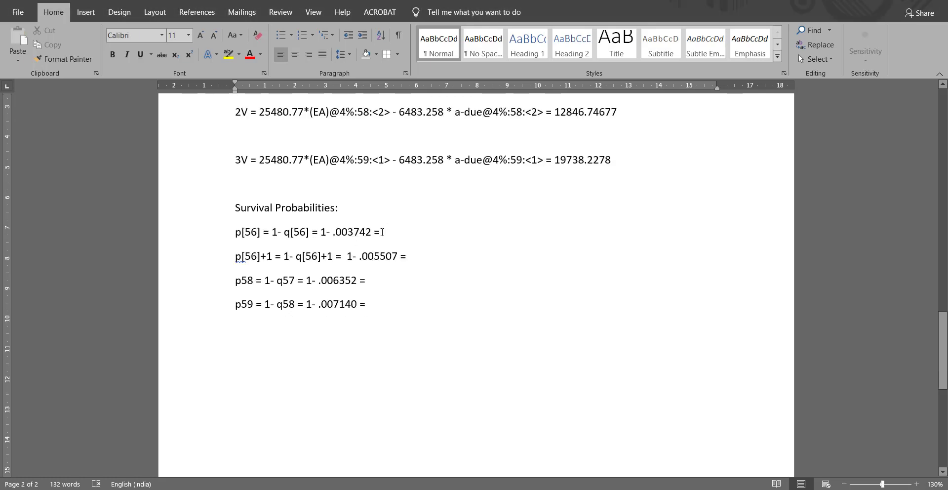
# - Multiply the .003742 rate by 0.8 in the p[56] line, before its final equals sign
pyautogui.click(374, 232)
pyautogui.press('Left')
pyautogui.press('Left')
pyautogui.press('Left')
pyautogui.press('Left')
pyautogui.press('Left')
pyautogui.press('Left')
pyautogui.press('Left')
pyautogui.press('Left')
pyautogui.press('Left')
pyautogui.press('Left')
pyautogui.press('Right')
pyautogui.press('Right')
pyautogui.press('Right')
pyautogui.press('Right')
pyautogui.press('Right')
pyautogui.press('Right')
pyautogui.press('Right')
pyautogui.press('Right')
pyautogui.press('Right')
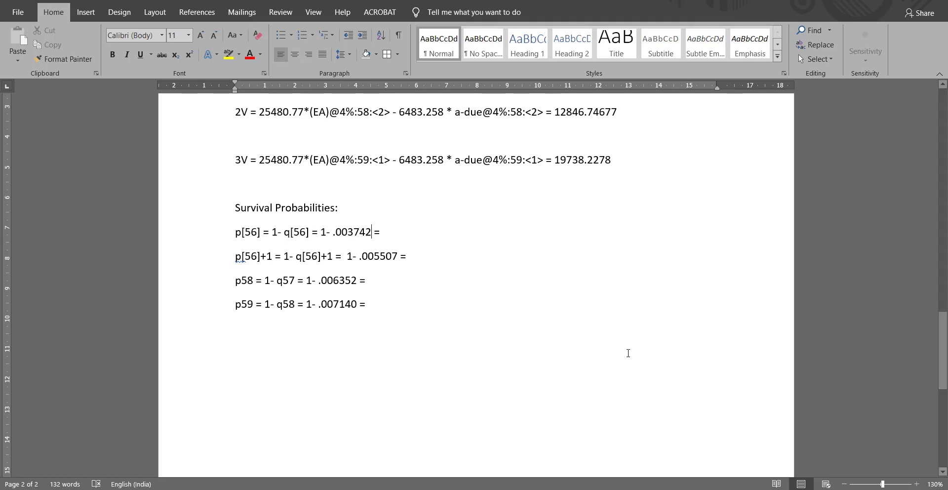
pyautogui.write('*0.8')
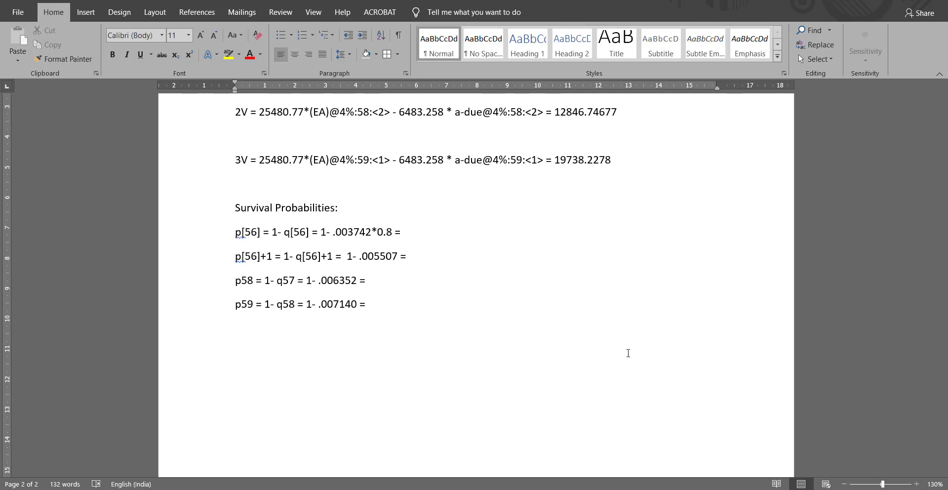
# - Add *0.8 after the mortality rates in the p[56]+1, p58 and p59 lines
pyautogui.write('*')
pyautogui.write('0.8')
pyautogui.write('*0.')
pyautogui.write('8')
pyautogui.write('*0.8')
pyautogui.press('Up')
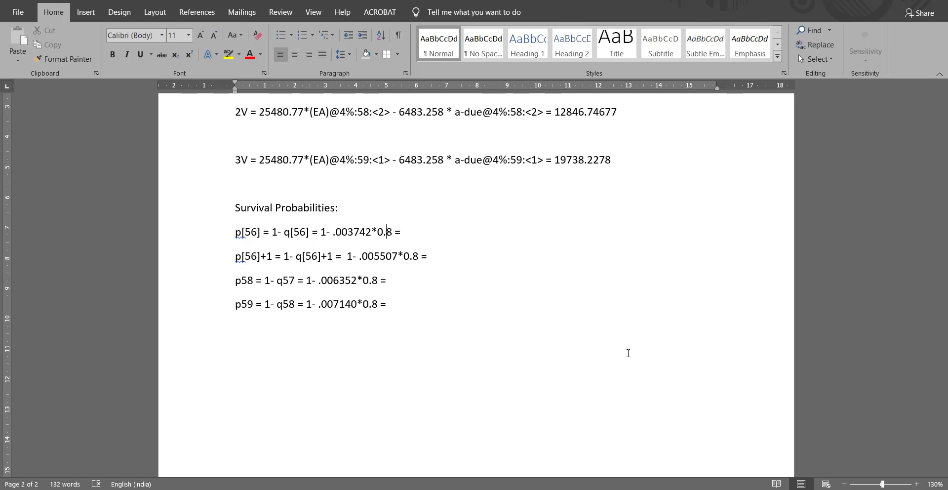
pyautogui.press('Home')
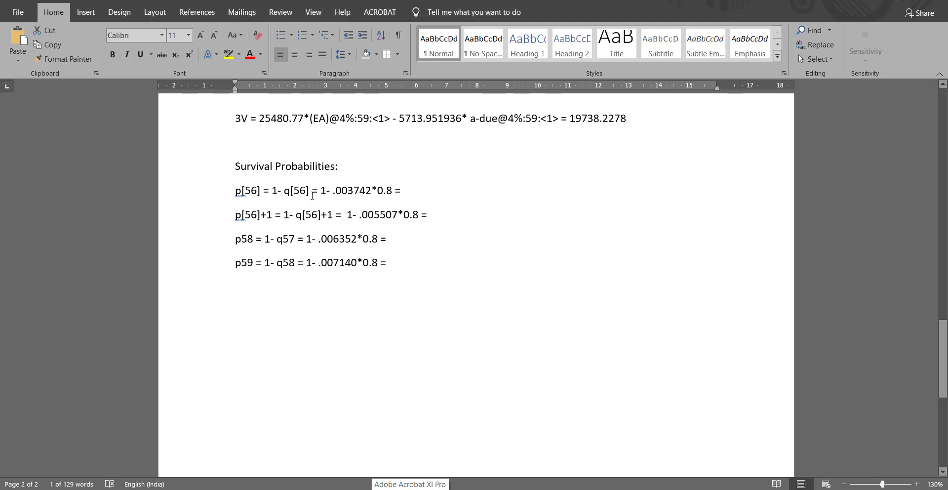
# - Copy the p[56] expression = 1- .003742*0.8 into cell M9 of the Excel sheet
pyautogui.moveTo(311, 192)
pyautogui.mouseDown()
pyautogui.moveTo(370, 192)
pyautogui.moveTo(311, 192)
pyautogui.mouseUp()
pyautogui.click(372, 192)
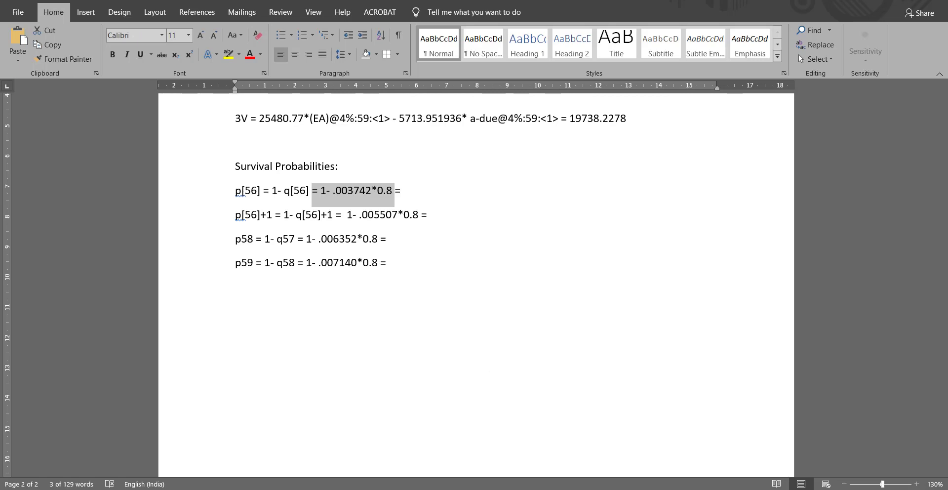
pyautogui.hotkey('ctrl', 'c')
pyautogui.hotkey('alt', 'Tab')
pyautogui.click(528, 242)
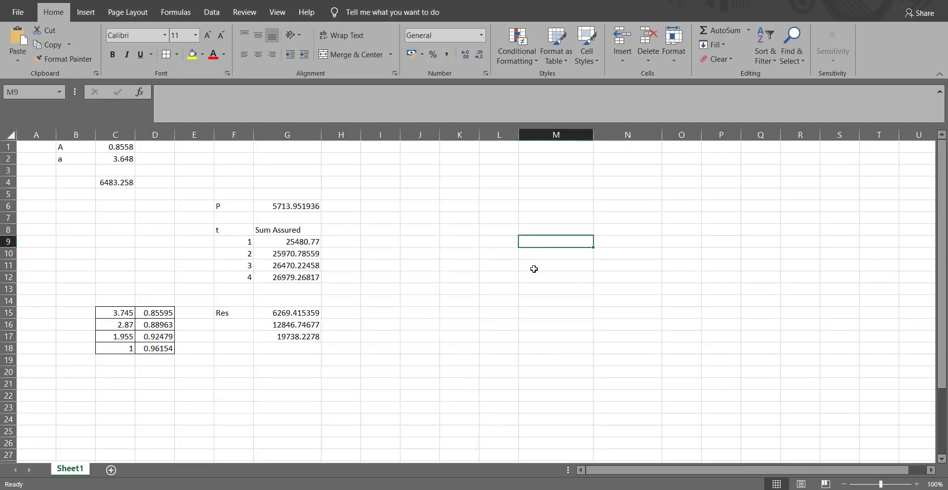
pyautogui.hotkey('ctrl', 'v')
# - Copy the p[56]+1 expression = 1- .005507*0.8 from Word into Excel cell M10
pyautogui.hotkey('alt', 'Tab')
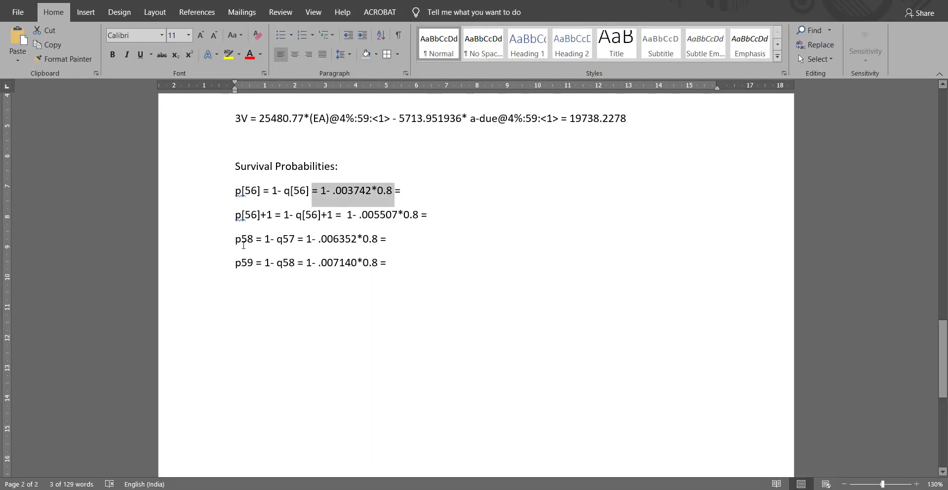
pyautogui.moveTo(337, 216); pyautogui.dragTo(417, 210)
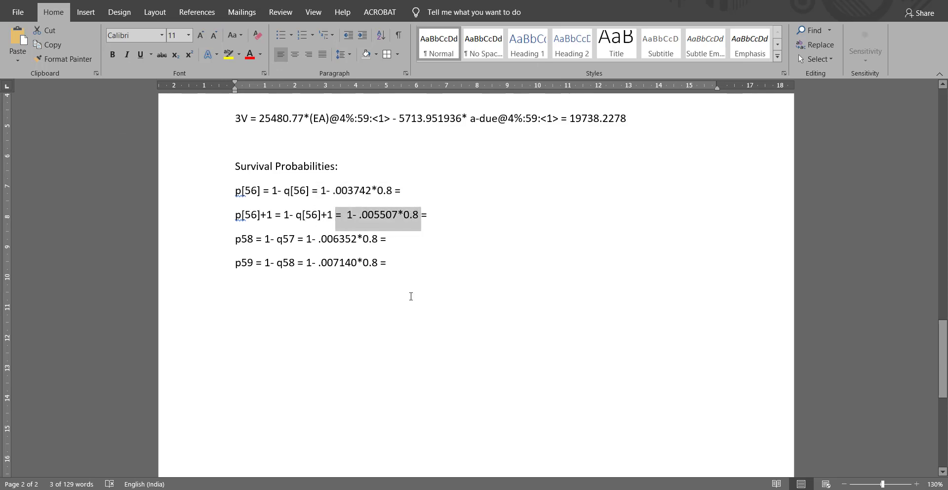
pyautogui.hotkey('alt', 'Tab')
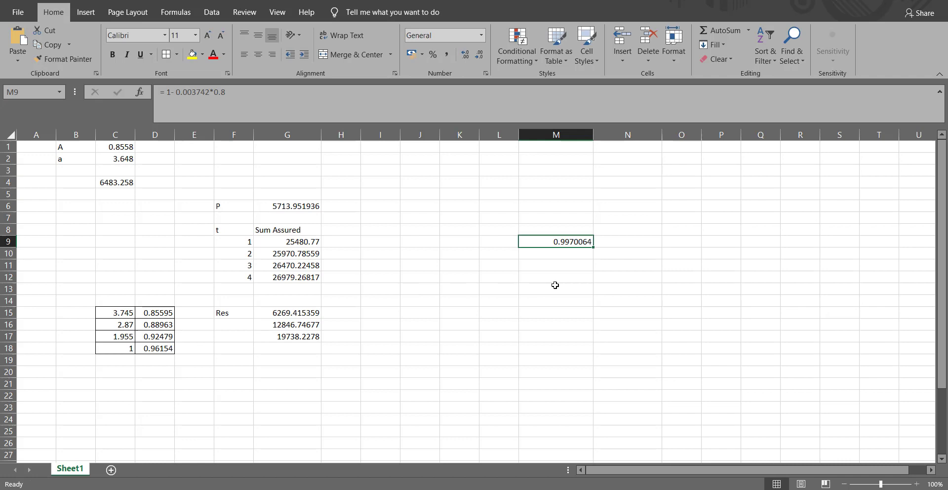
pyautogui.click(563, 252)
pyautogui.hotkey('ctrl', 'v')
# - Copy the p58 expression = 1- .006352*0.8 from Word into Excel cell M11
pyautogui.hotkey('alt', 'Tab')
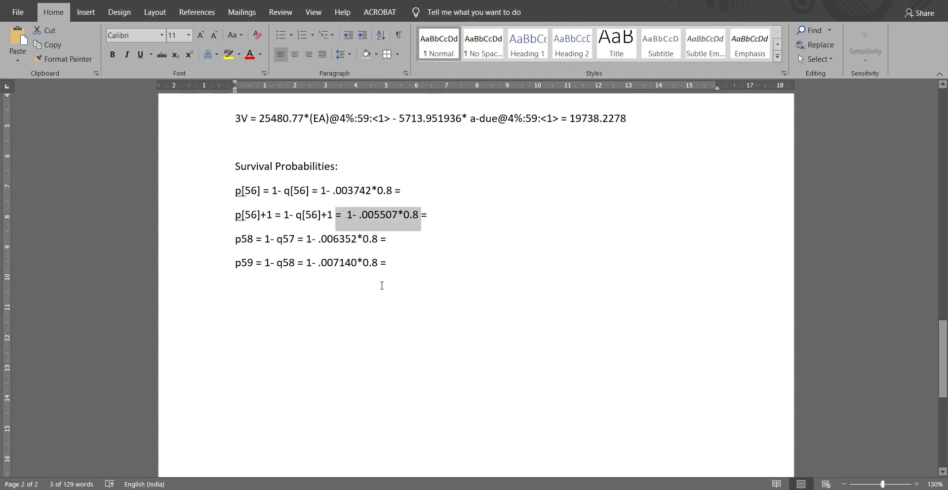
pyautogui.moveTo(300, 241); pyautogui.dragTo(380, 247)
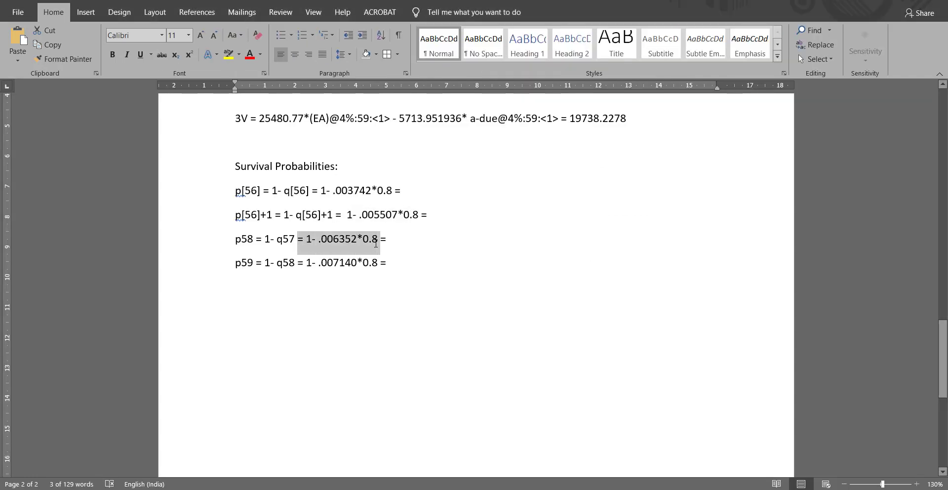
pyautogui.hotkey('ctrl', 'c')
pyautogui.hotkey('alt', 'Tab')
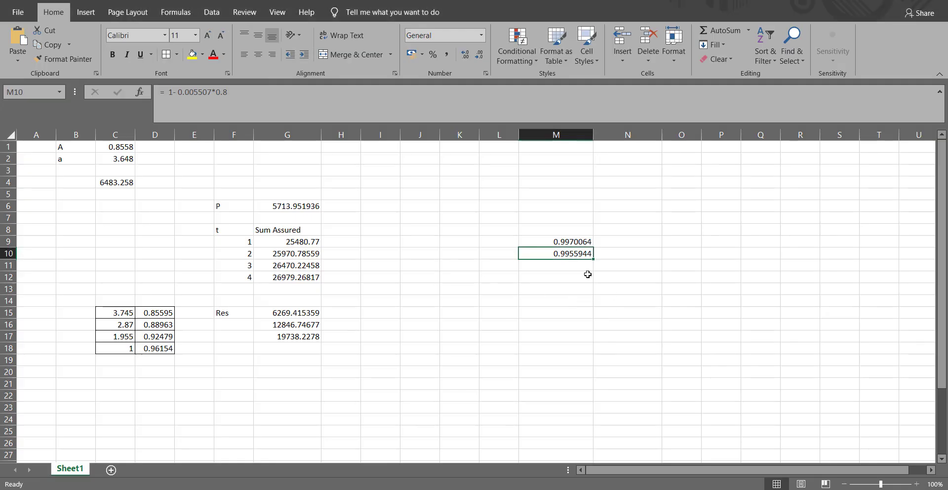
pyautogui.click(581, 265)
pyautogui.hotkey('ctrl', 'v')
# - Copy the p59 expression = 1- .007140*0.8 from Word into Excel cell M12
pyautogui.hotkey('alt', 'Tab')
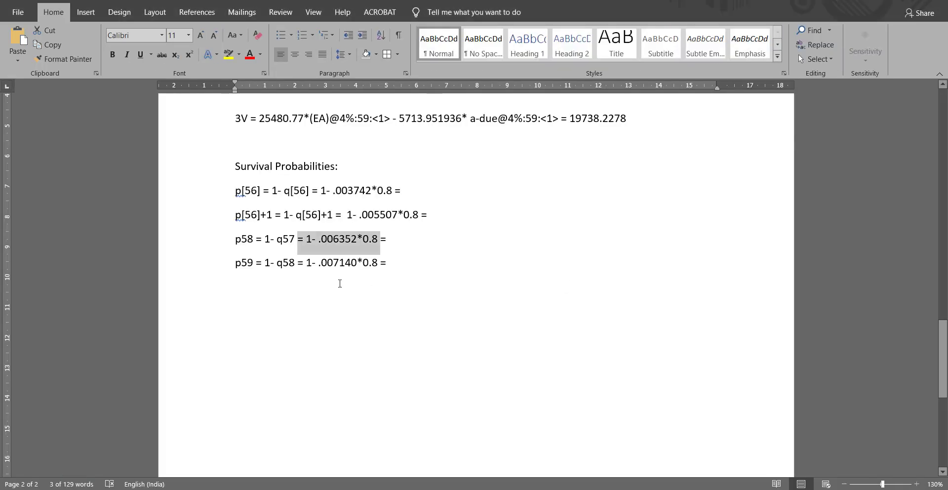
pyautogui.moveTo(300, 263); pyautogui.dragTo(377, 269)
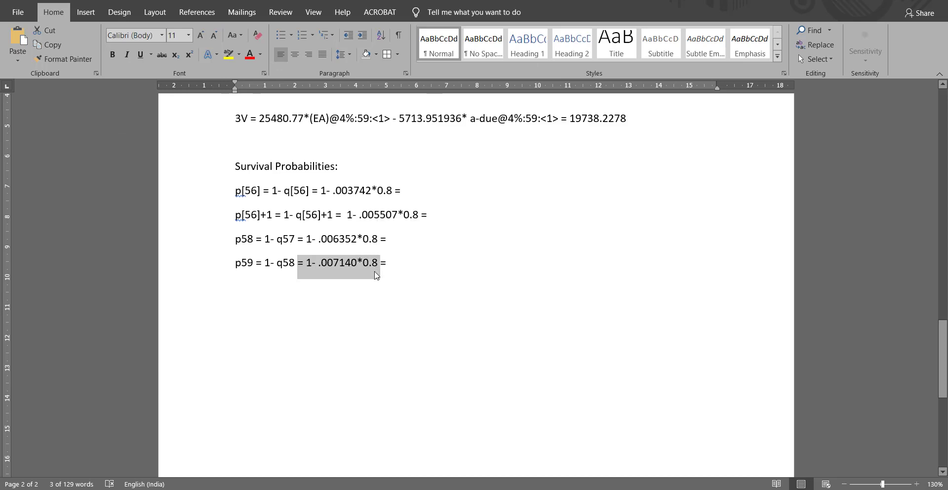
pyautogui.hotkey('ctrl', 'c')
pyautogui.hotkey('alt', 'Tab')
pyautogui.click(559, 280)
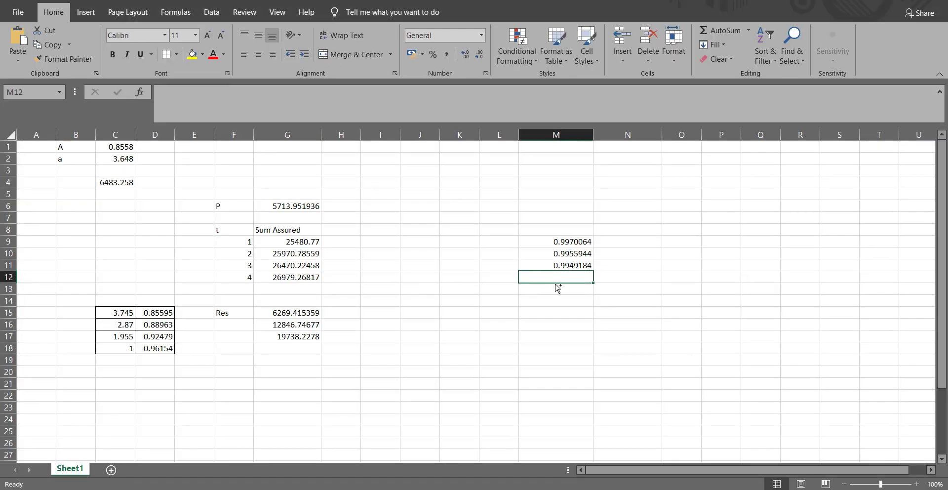
pyautogui.hotkey('ctrl', 'v')
# - Enter the heading Survival Probabilities in cell M8 above the calculated values
pyautogui.click(560, 228)
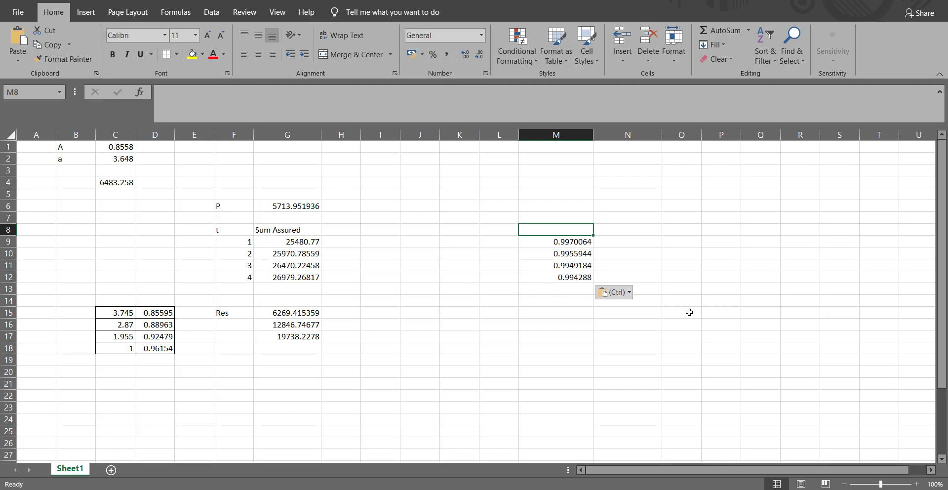
pyautogui.write('Survival ')
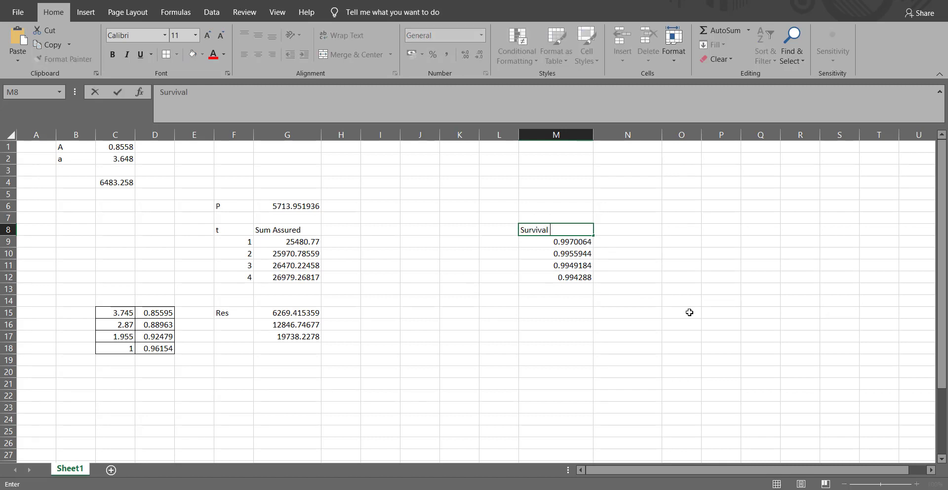
pyautogui.write('Probabilities')
pyautogui.press('Return')
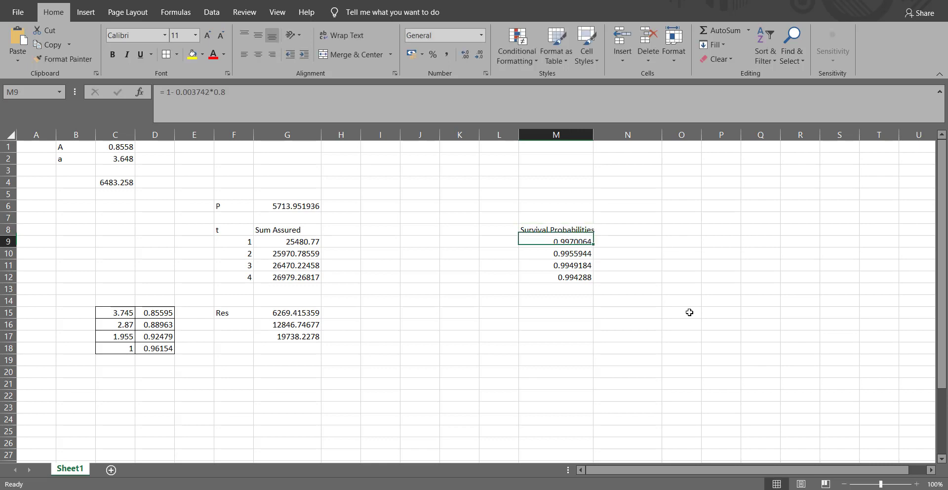
pyautogui.press('Up')
pyautogui.press('Down')
pyautogui.press('Down')
pyautogui.press('Up')
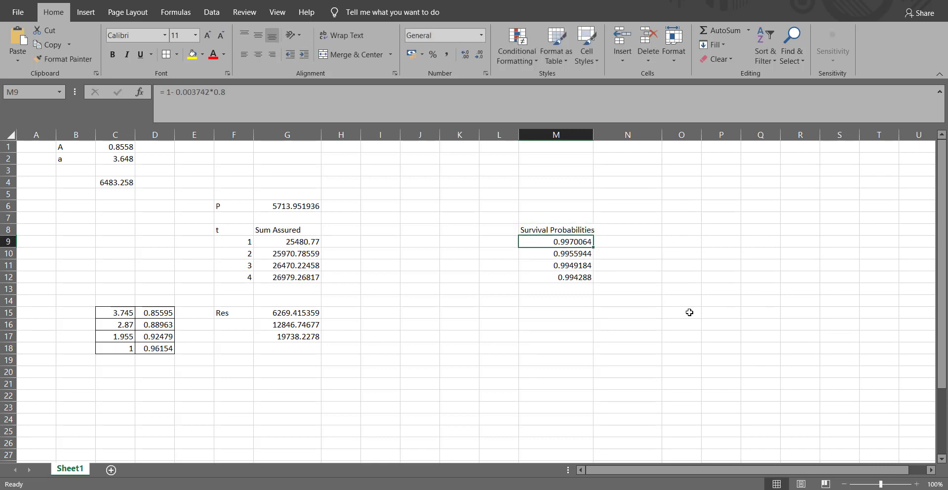
# - Copy the value 0.9970064 from Excel cell M9 to the end of the p[56] line in Word
pyautogui.hotkey('alt', 'Tab')
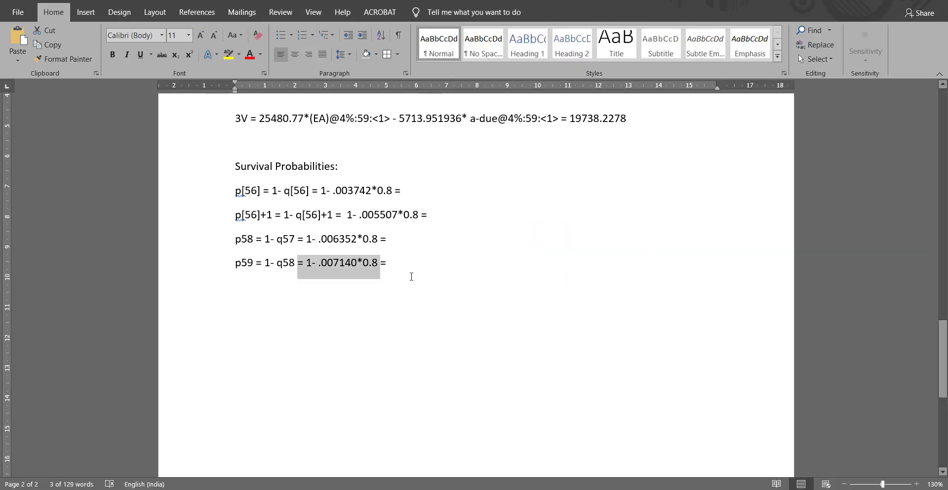
pyautogui.hotkey('alt', 'Tab')
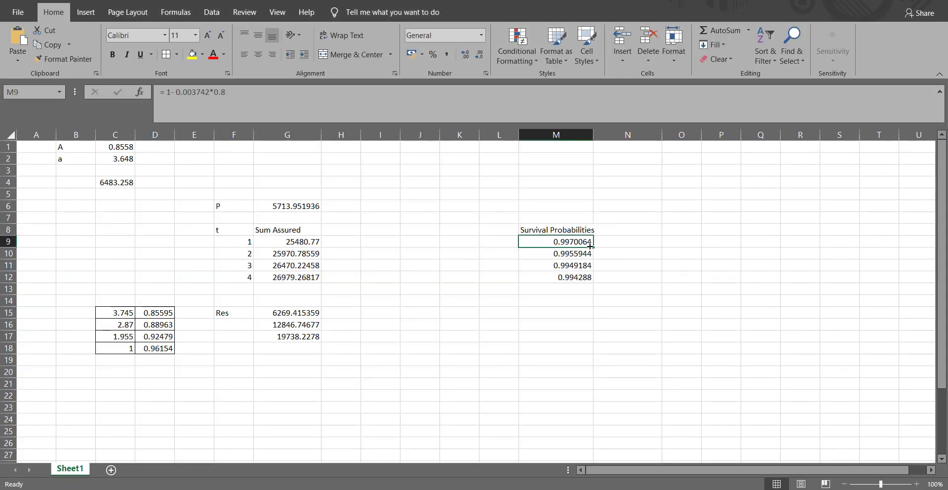
pyautogui.hotkey('ctrl', 'c')
pyautogui.hotkey('alt', 'Tab')
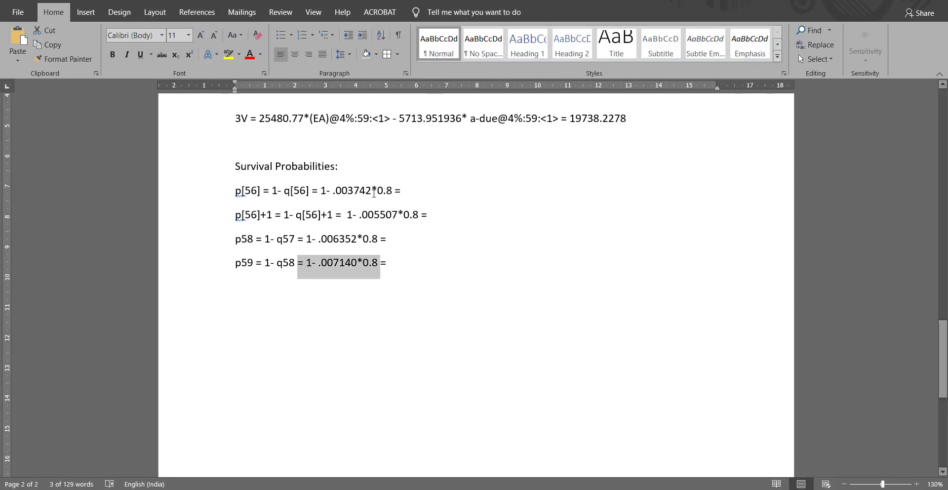
pyautogui.click(453, 187)
pyautogui.hotkey('ctrl', 'v')
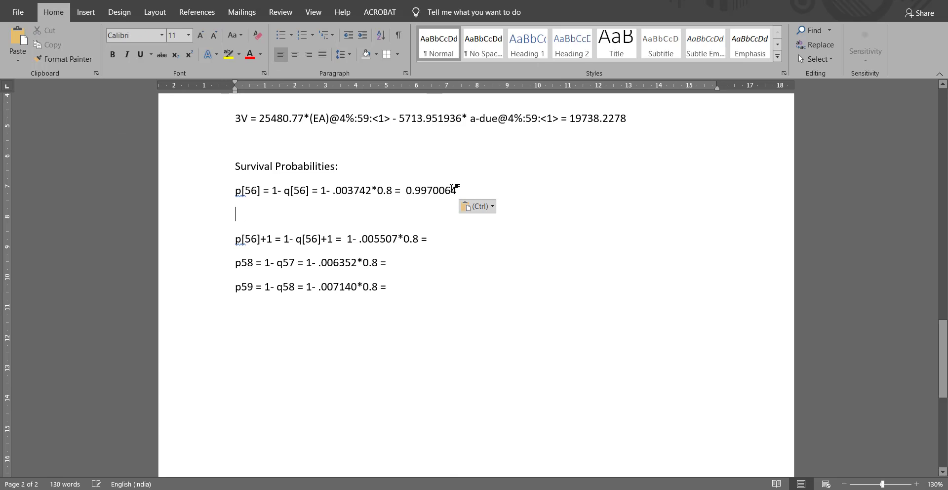
# - Copy the value 0.9955944 from Excel cell M10 to the end of the p[56]+1 line in Word
pyautogui.press('alt')
pyautogui.click(370, 218)
pyautogui.click(433, 238)
pyautogui.hotkey('alt', 'Tab')
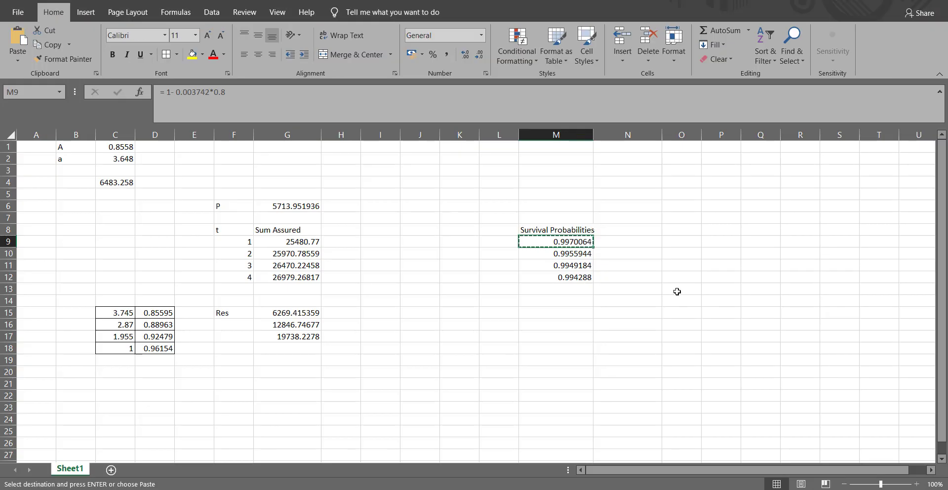
pyautogui.click(573, 252)
pyautogui.hotkey('ctrl', 'c')
pyautogui.hotkey('alt', 'Tab')
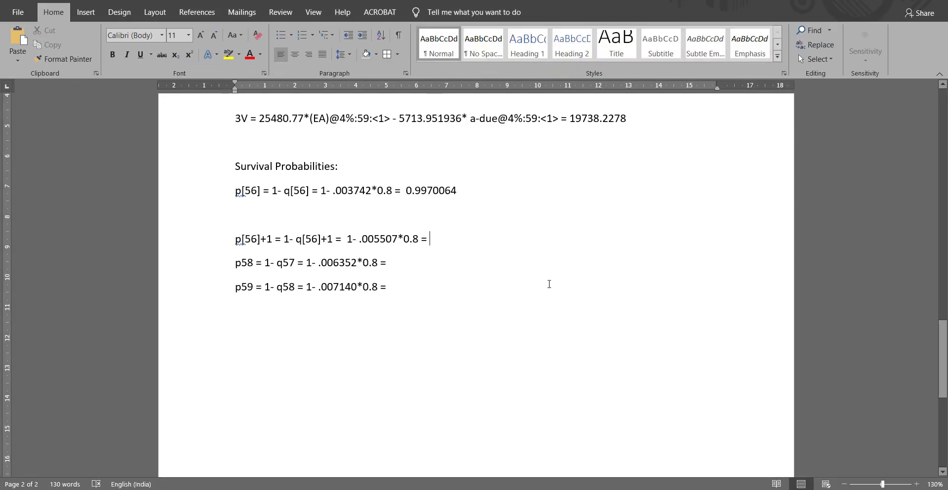
pyautogui.hotkey('ctrl', 'v')
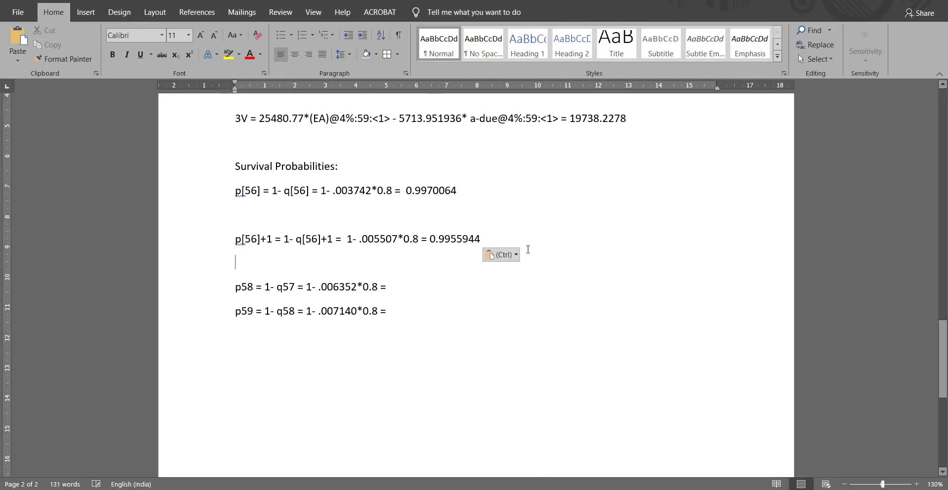
# - Copy the value 0.9949184 from Excel cell M11 to the end of the p58 line in Word
pyautogui.hotkey('alt', 'Tab')
pyautogui.click(564, 266)
pyautogui.hotkey('ctrl', 'c')
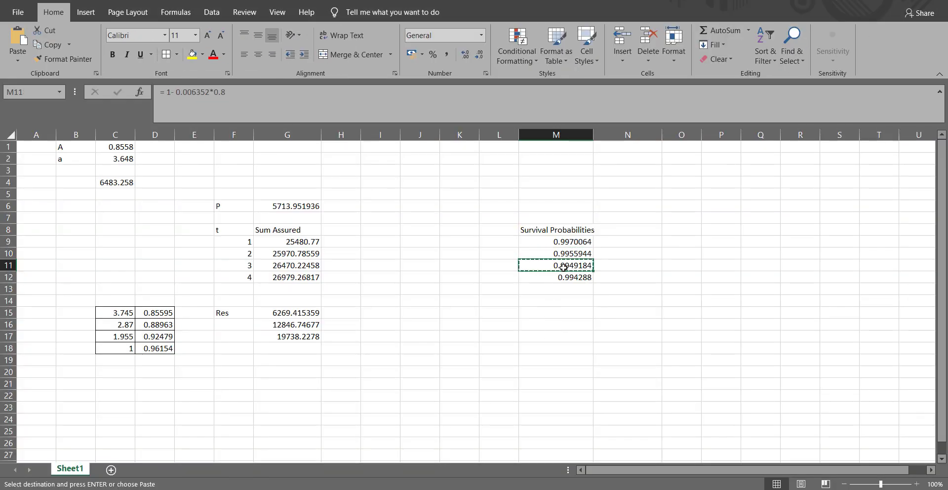
pyautogui.hotkey('alt', 'Tab')
pyautogui.click(464, 287)
pyautogui.hotkey('ctrl', 'v')
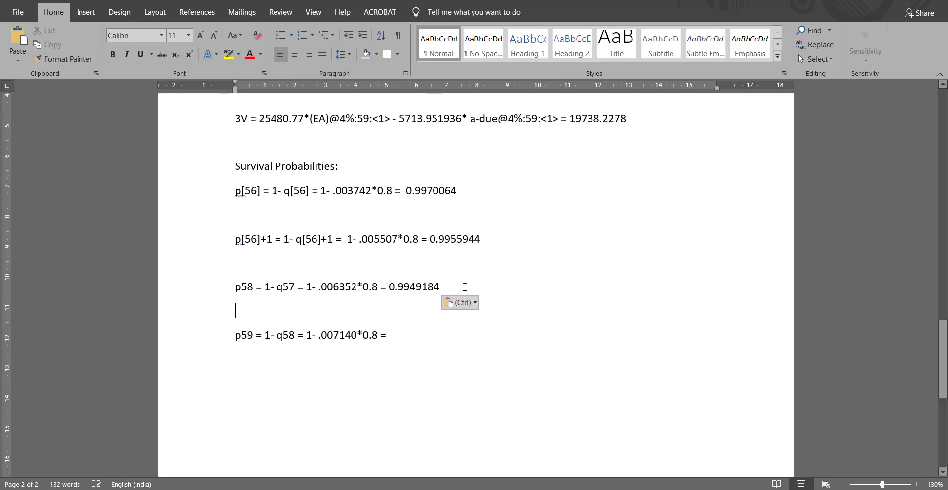
# - Copy the value 0.994288 from Excel cell M12 to the end of the p59 line in Word
pyautogui.hotkey('alt', 'Tab')
pyautogui.click(541, 278)
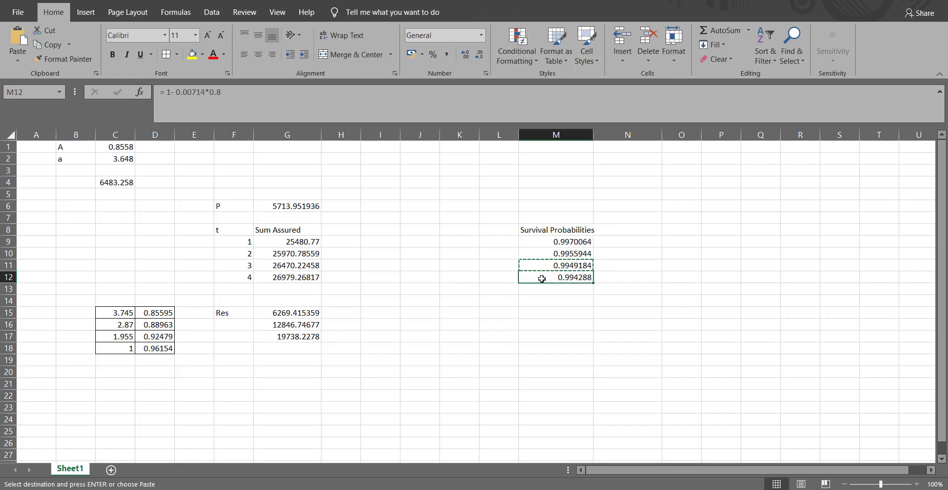
pyautogui.hotkey('ctrl', 'c')
pyautogui.hotkey('alt', 'Tab')
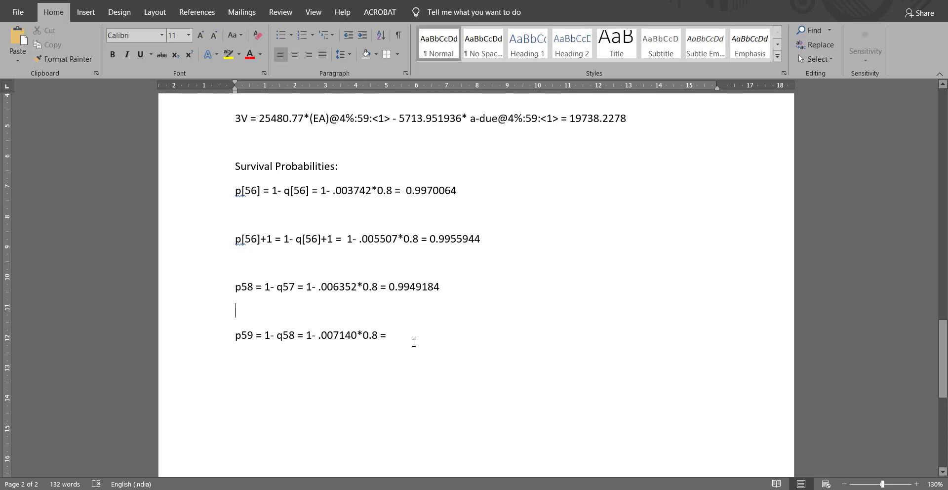
pyautogui.click(411, 341)
pyautogui.hotkey('ctrl', 'v')
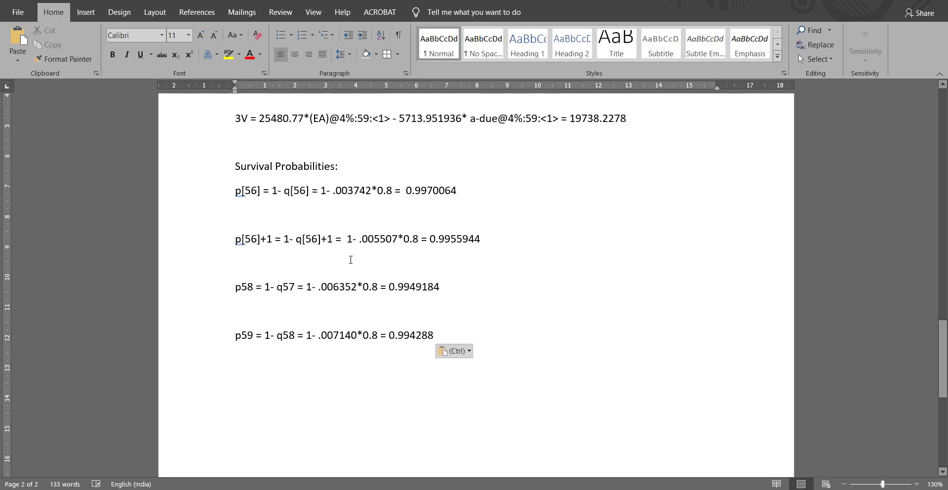
# - Review the net premium reserve and survival probability lines in the Word document
pyautogui.scroll(3, 230, 282)
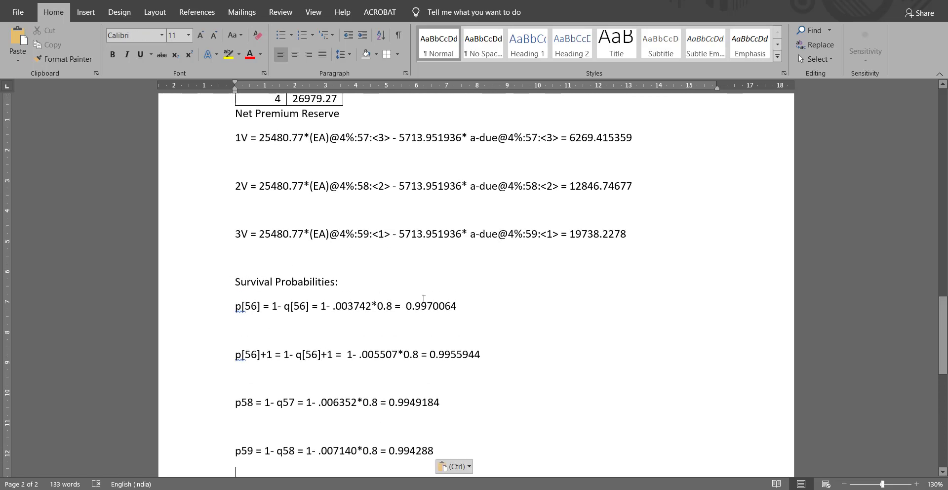
pyautogui.scroll(4, 426, 296)
pyautogui.scroll(-5, 425, 296)
pyautogui.scroll(4, 425, 296)
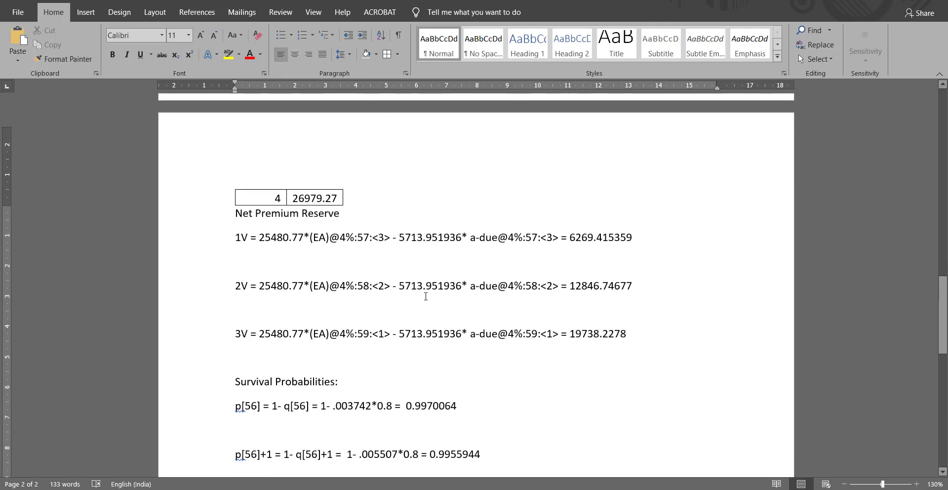
pyautogui.scroll(-5, 425, 296)
pyautogui.scroll(7, 247, 213)
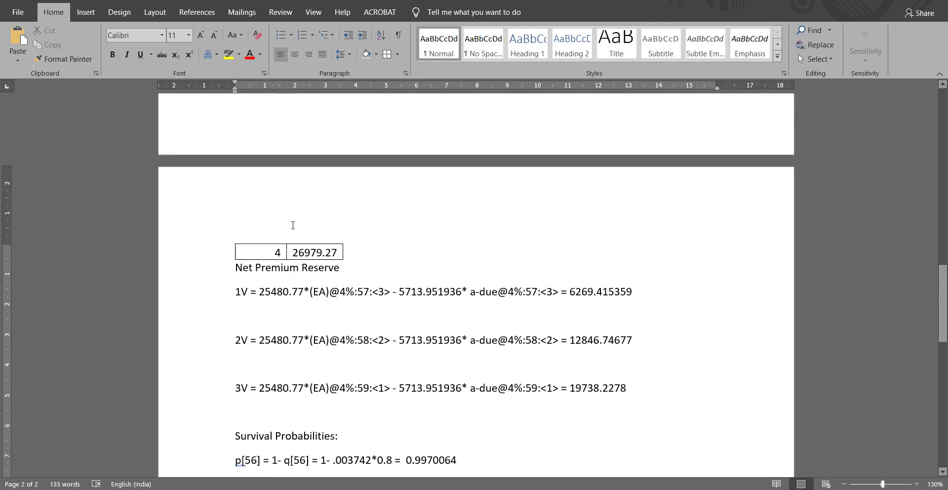
pyautogui.scroll(-10, 250, 215)
pyautogui.scroll(4, 254, 216)
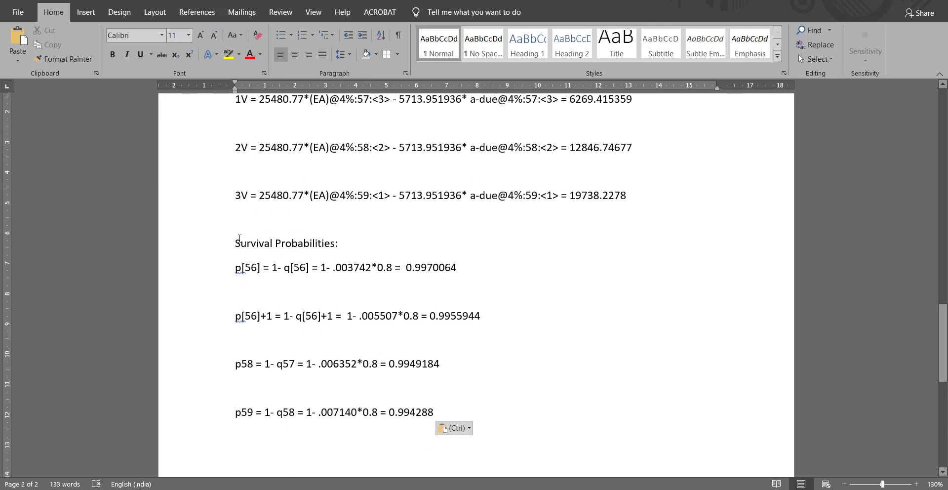
# - Try applying borders to the Survival Probabilities block with its blank lines included, and undo it
pyautogui.moveTo(231, 245); pyautogui.dragTo(482, 415)
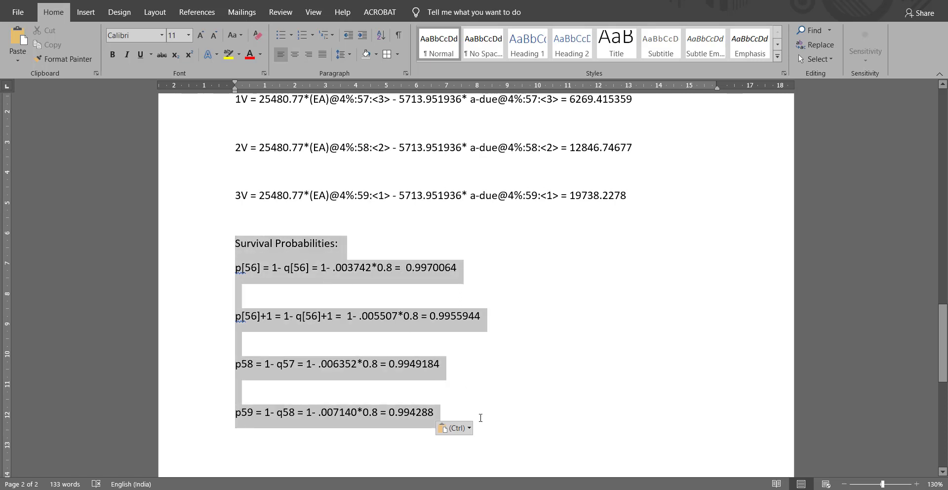
pyautogui.click(388, 55)
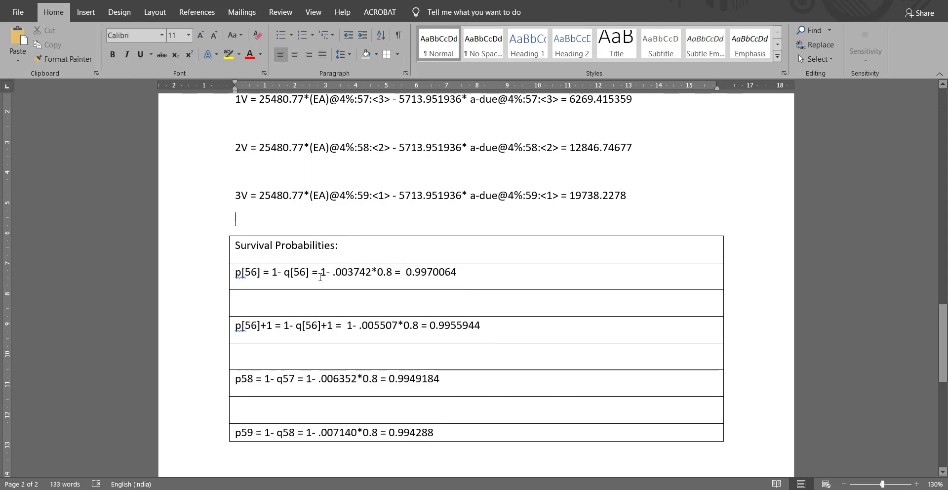
pyautogui.hotkey('ctrl', 'z')
# - Remove the blank lines between the p[56], p[56]+1, p58 and p59 lines
pyautogui.click(269, 294)
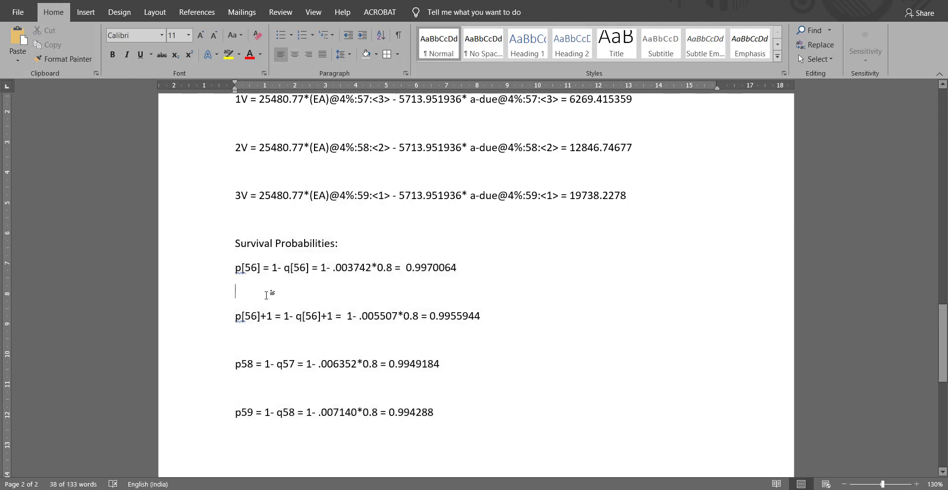
pyautogui.press('BackSpace')
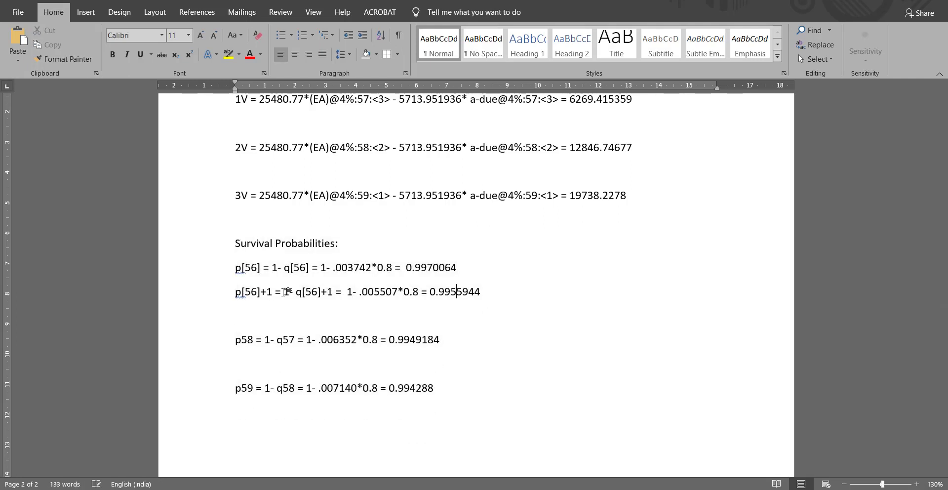
pyautogui.press('Delete')
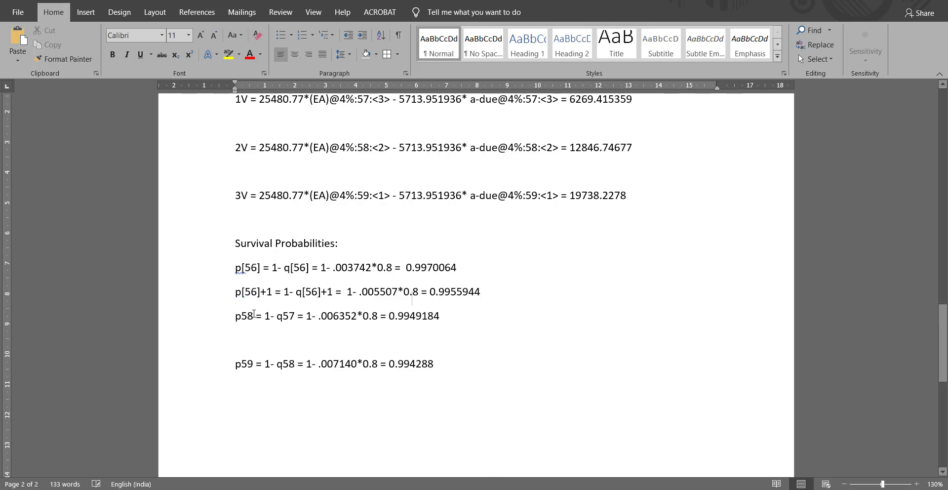
pyautogui.press('End')
pyautogui.press('BackSpace')
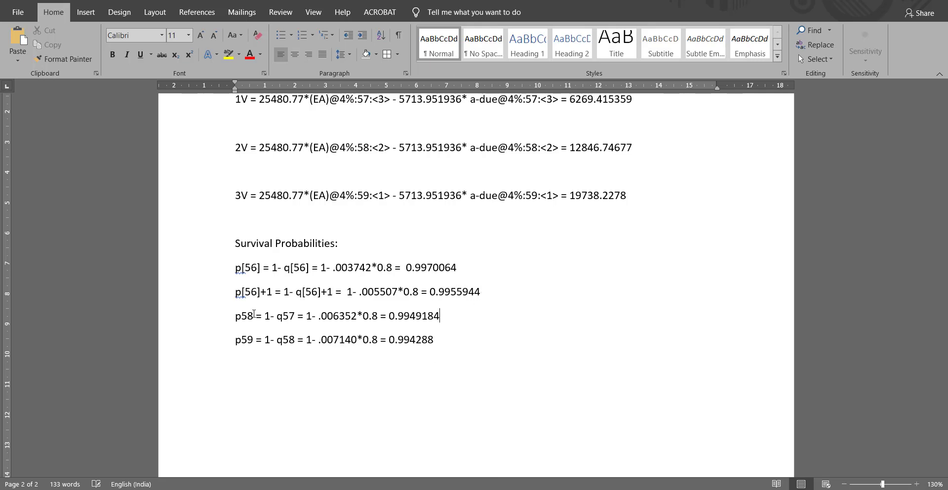
# - Apply borders to the Survival Probabilities heading and the four probability lines below it
pyautogui.moveTo(446, 351); pyautogui.dragTo(237, 243)
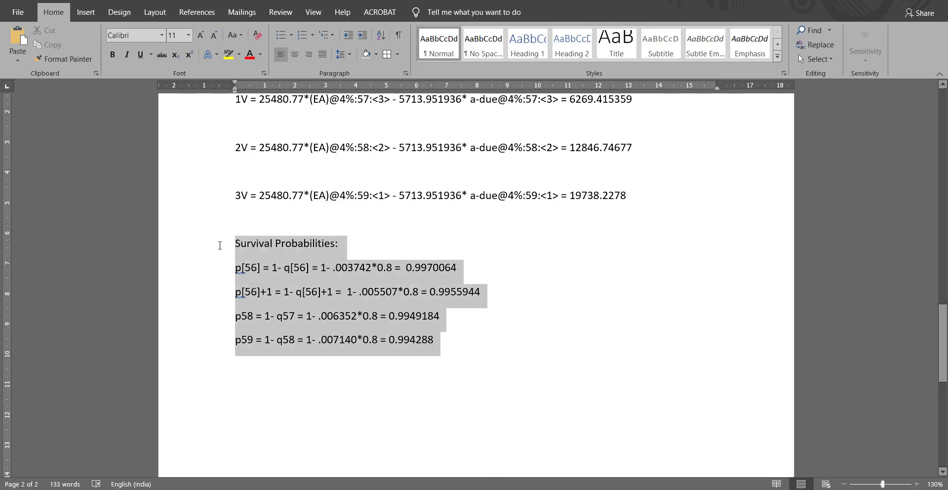
pyautogui.click(387, 54)
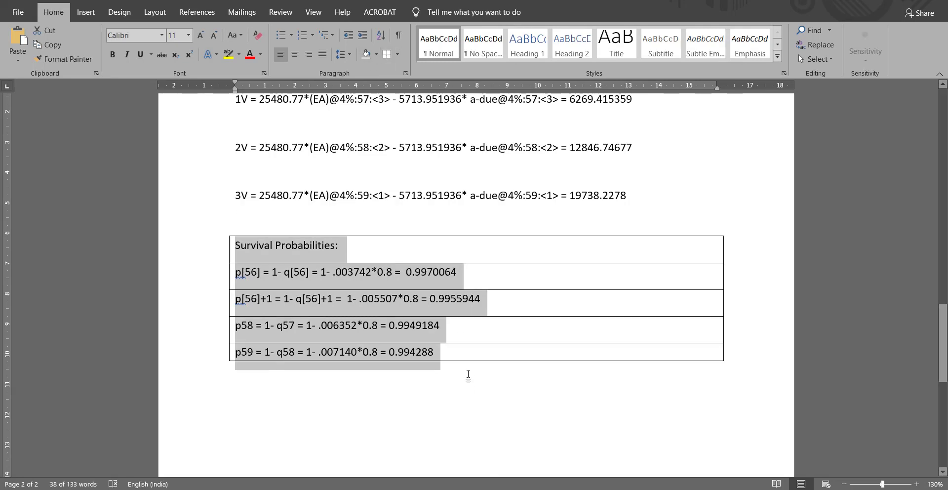
pyautogui.click(468, 375)
pyautogui.scroll(-1, 449, 303)
pyautogui.scroll(1, 447, 303)
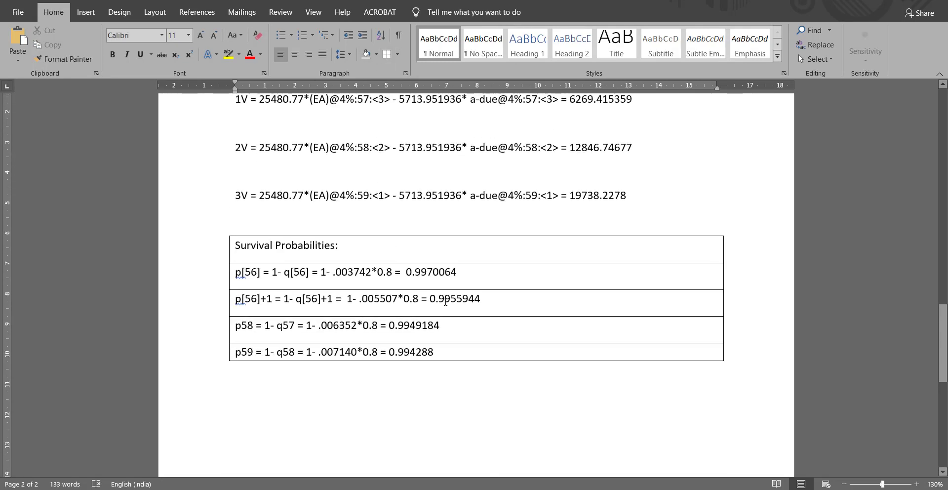
# - Remove the blank lines between the 1V, 2V and 3V lines under Net Premium Reserve
pyautogui.scroll(3, 445, 306)
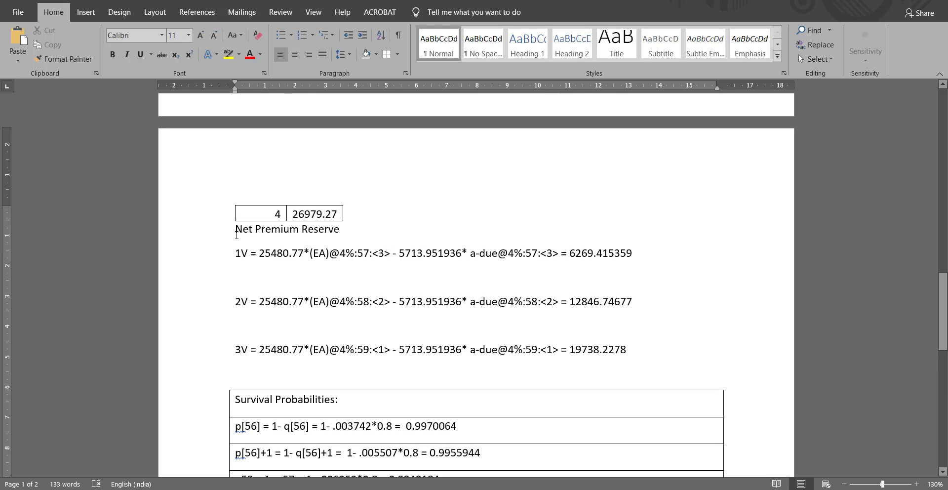
pyautogui.press('BackSpace')
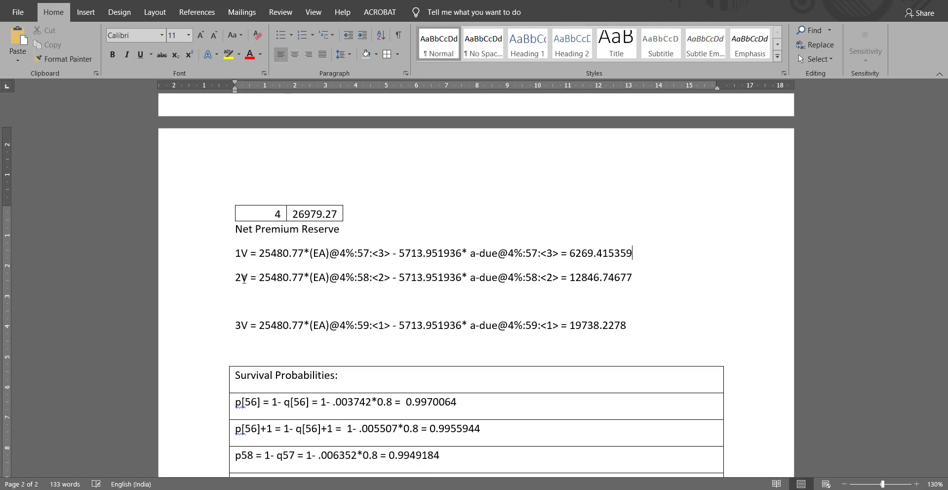
pyautogui.press('Down')
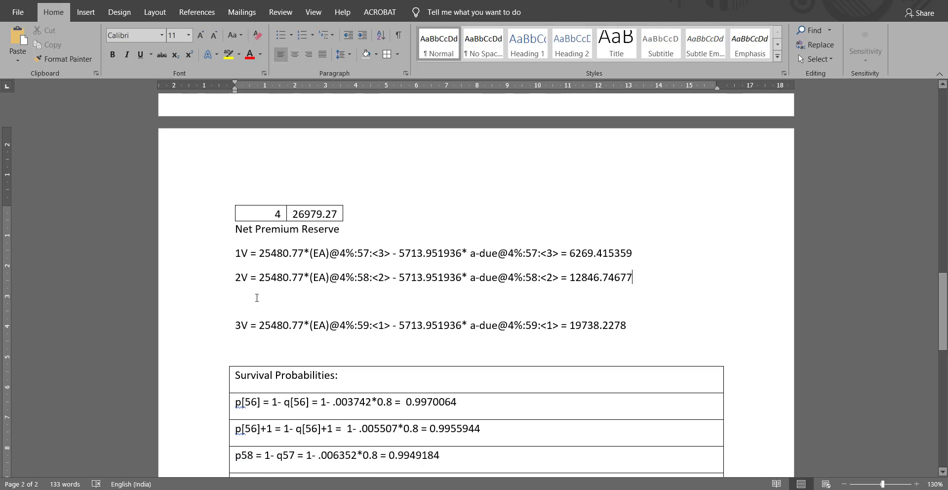
pyautogui.press('BackSpace')
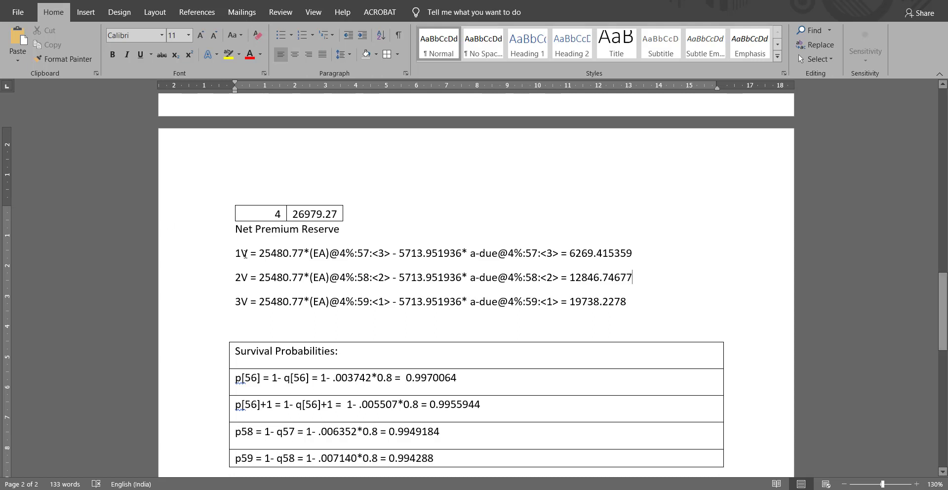
# - Apply borders to the 1V, 2V and 3V lines and insert a blank line above the Net Premium Reserve heading
pyautogui.keyDown('shift'); pyautogui.click(637, 301); pyautogui.keyUp('shift')
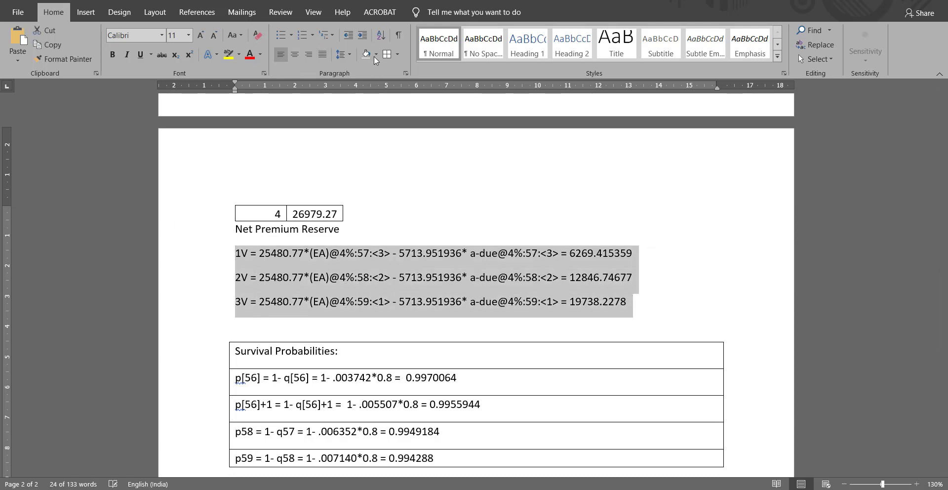
pyautogui.click(386, 54)
pyautogui.click(327, 310)
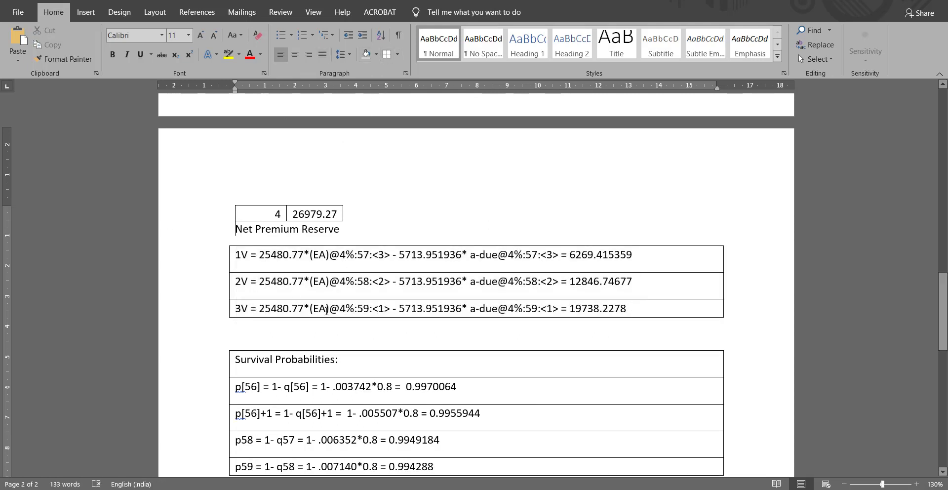
pyautogui.press('Return')
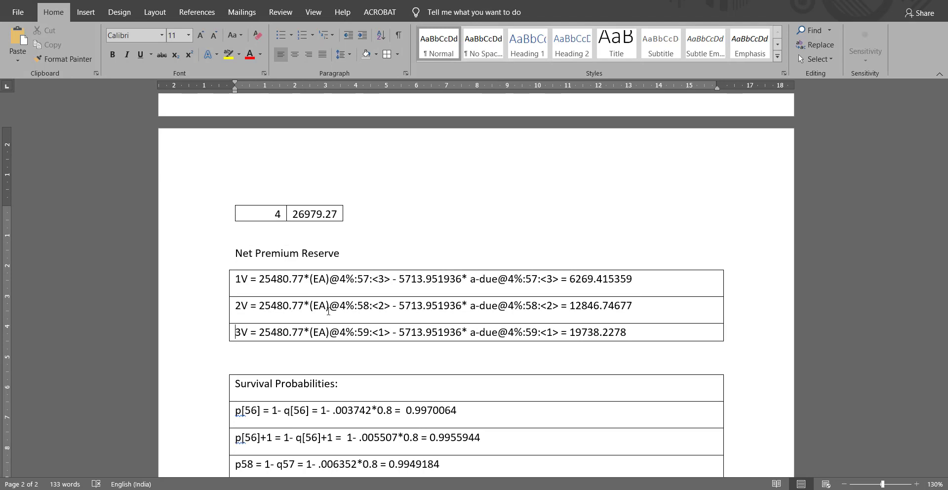
pyautogui.hotkey('ctrl', 'End')
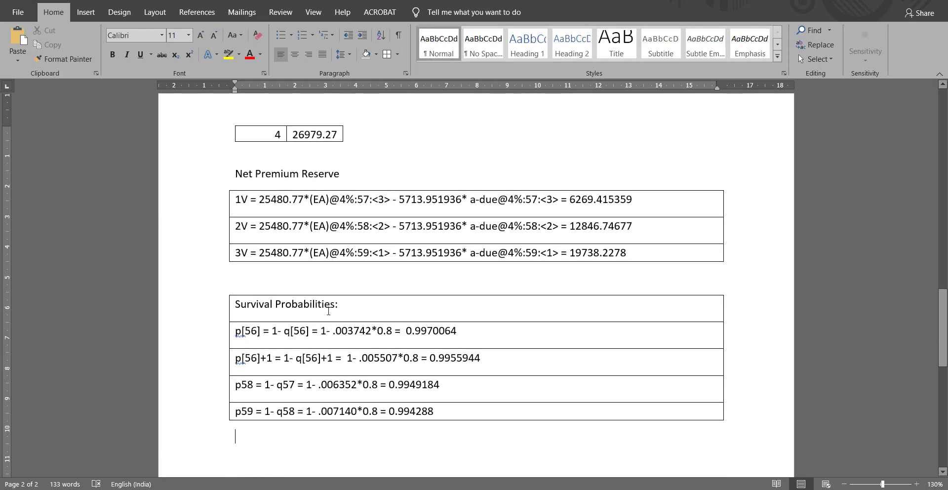
pyautogui.scroll(-3, 543, 247)
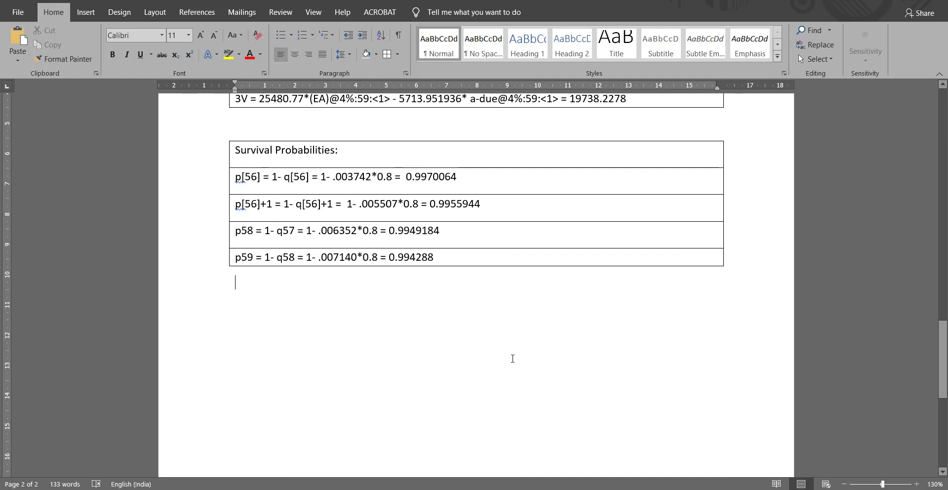
pyautogui.scroll(3, 511, 358)
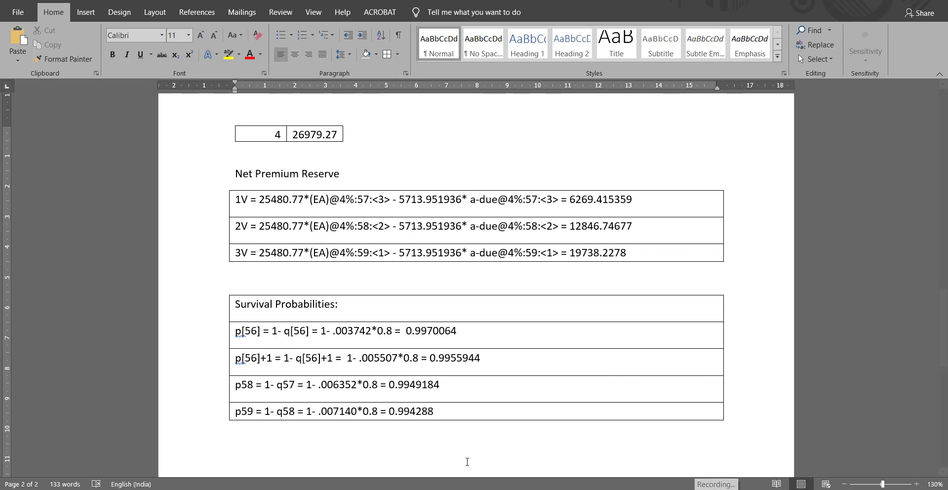
# - Switch to Excel and enter the heading Cost of Reserve in cell M15
pyautogui.hotkey('alt', 'Tab')
pyautogui.click(436, 359)
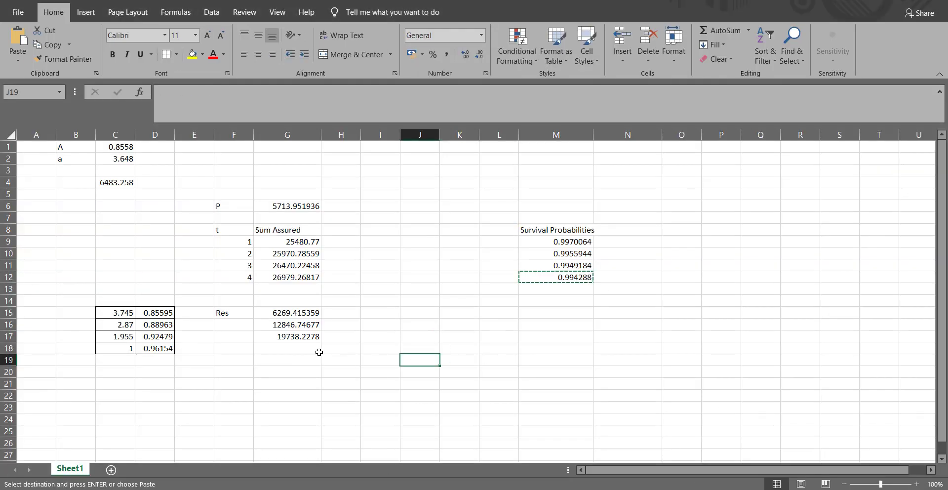
pyautogui.click(537, 315)
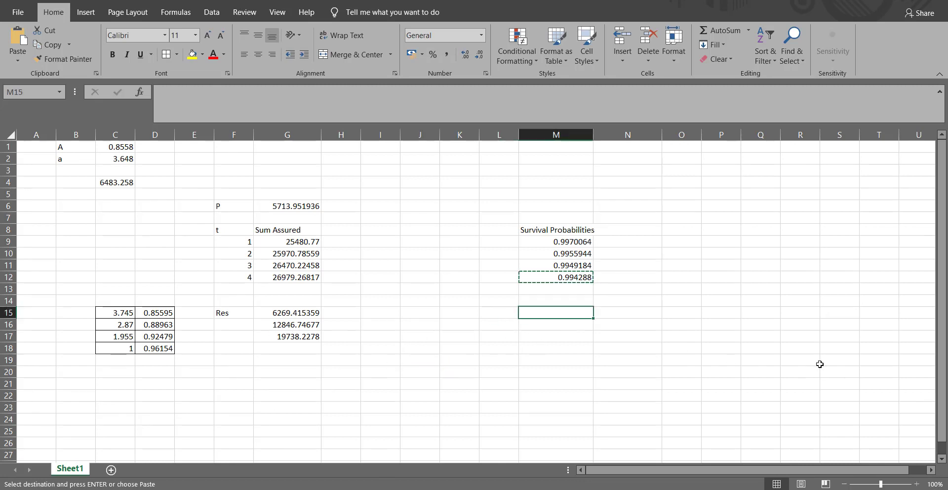
pyautogui.write('Cosy')
pyautogui.press('BackSpace')
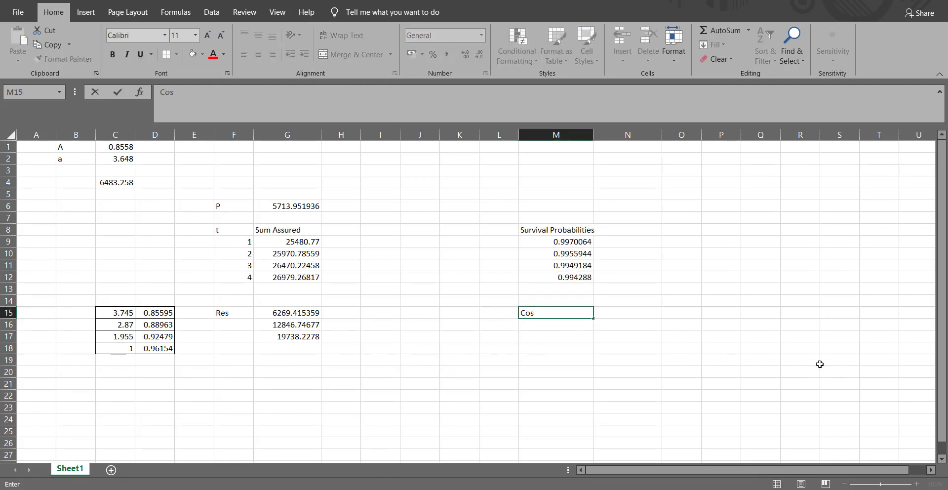
pyautogui.write('t of Reserve')
pyautogui.press('Return')
pyautogui.write(']')
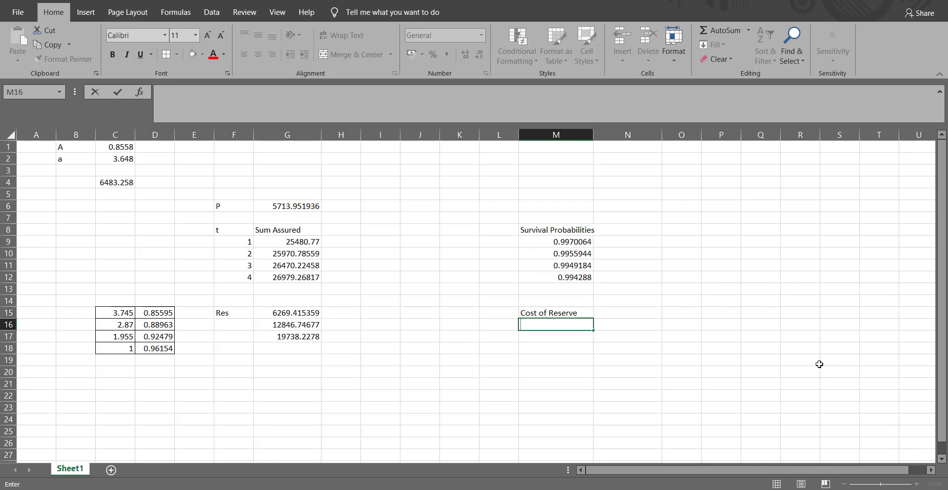
pyautogui.press('Escape')
# - Enter the heading Year in L16 and the year numbers 1 to 4 below it in L17:L20
pyautogui.press('Left')
pyautogui.write('T')
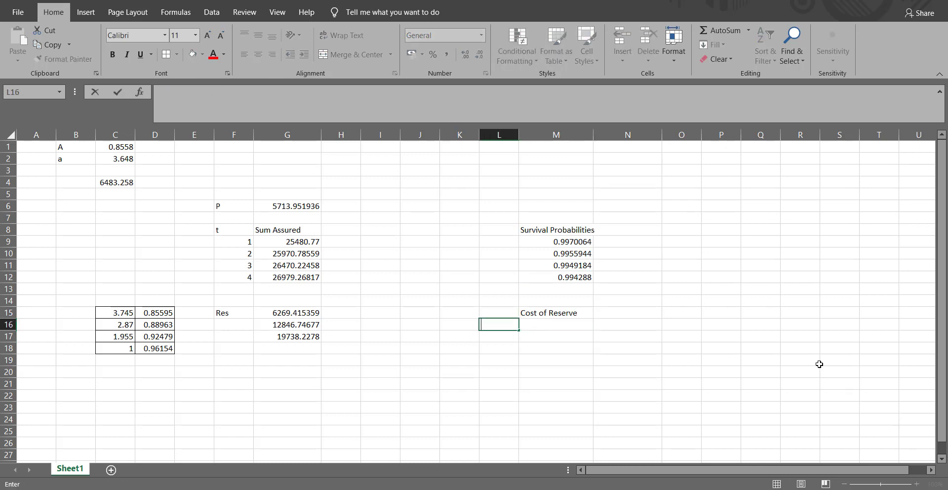
pyautogui.press('BackSpace')
pyautogui.press('BackSpace')
pyautogui.press('BackSpace')
pyautogui.write('Year')
pyautogui.press('Return')
pyautogui.write('1')
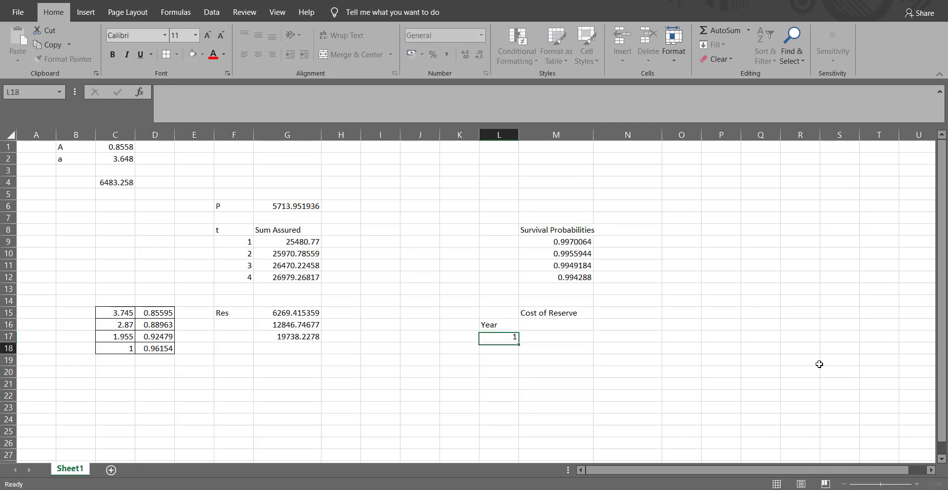
pyautogui.press('Return')
pyautogui.write('2')
pyautogui.press('Return')
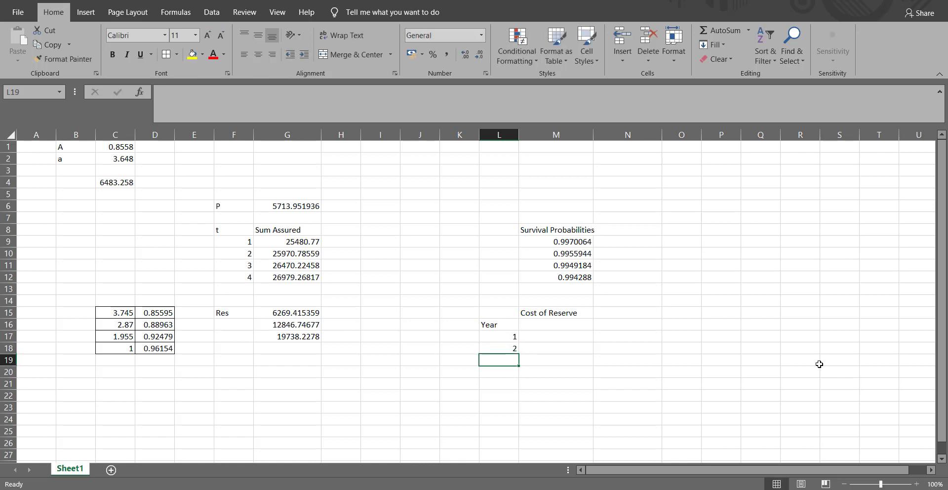
pyautogui.write('4')
pyautogui.press('Return')
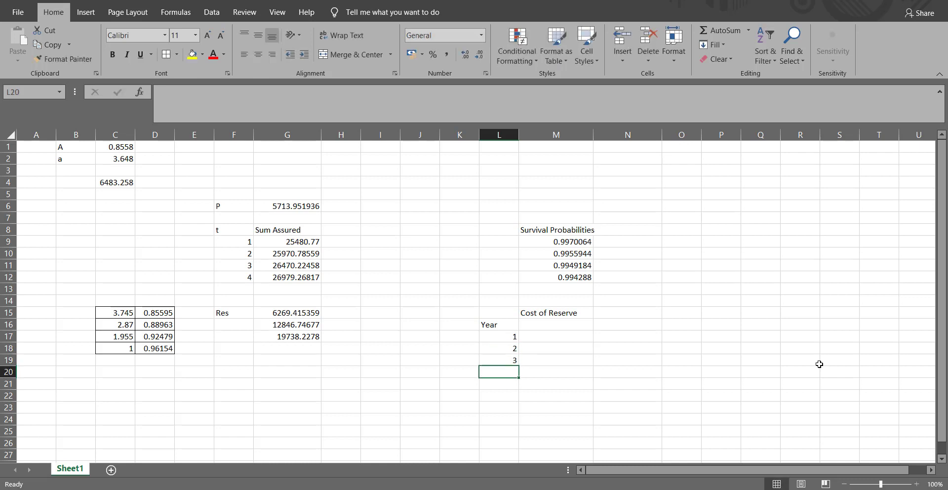
pyautogui.write('4')
pyautogui.press('Right')
# - Enter the headings "Reserve at the start" in M16 and "interest" in N16
pyautogui.press('Up')
pyautogui.press('Up')
pyautogui.press('Up')
pyautogui.press('Up')
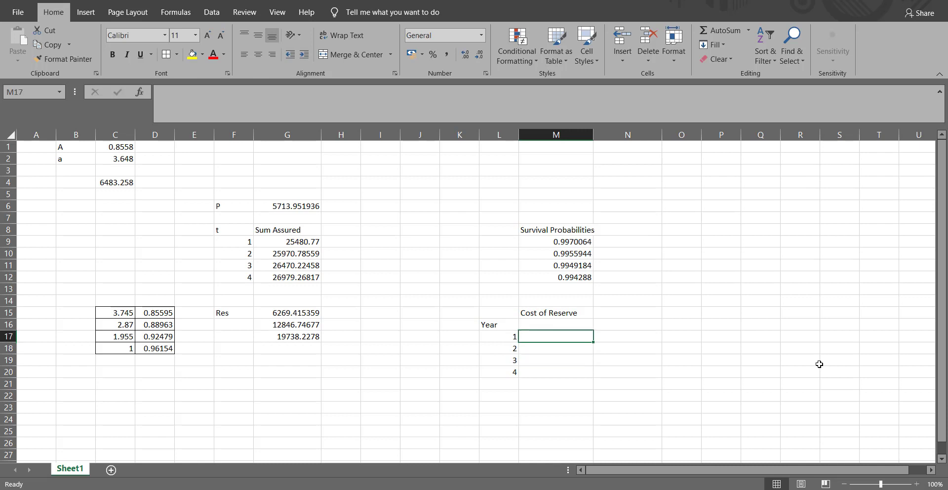
pyautogui.write('Re')
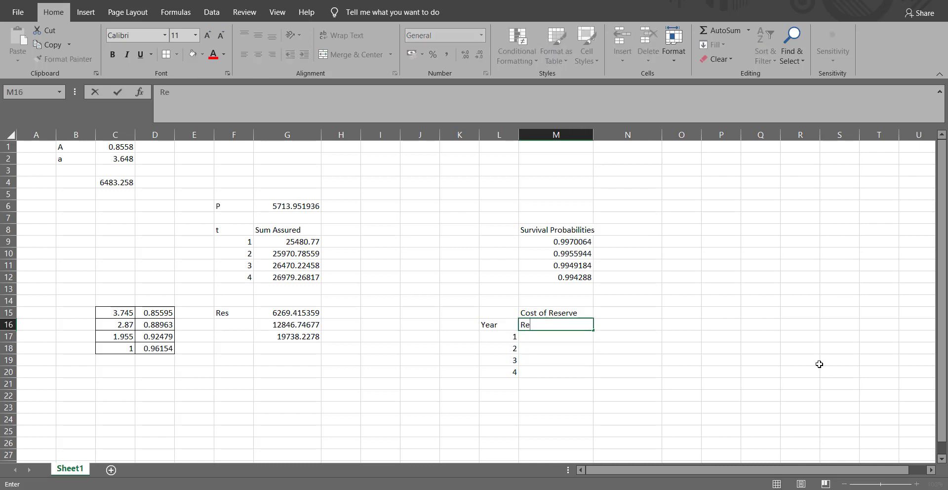
pyautogui.write('serve at the start')
pyautogui.press('Tab')
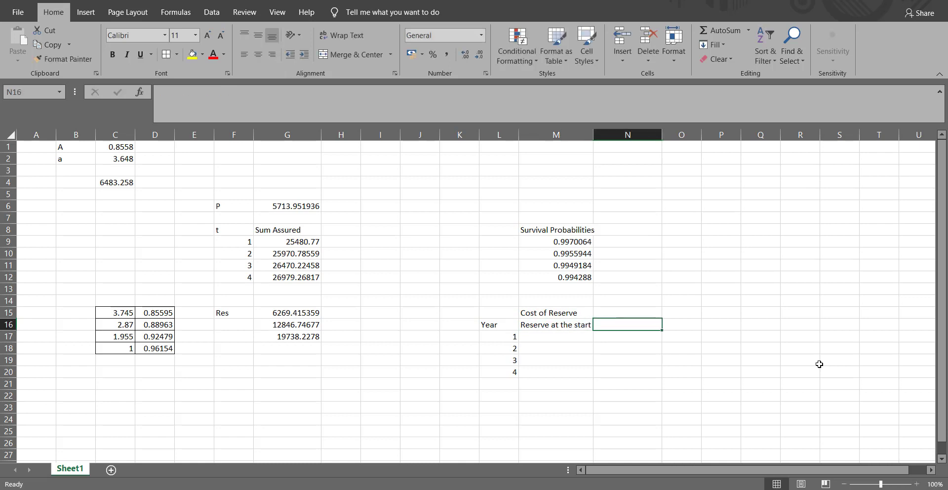
pyautogui.write('interest')
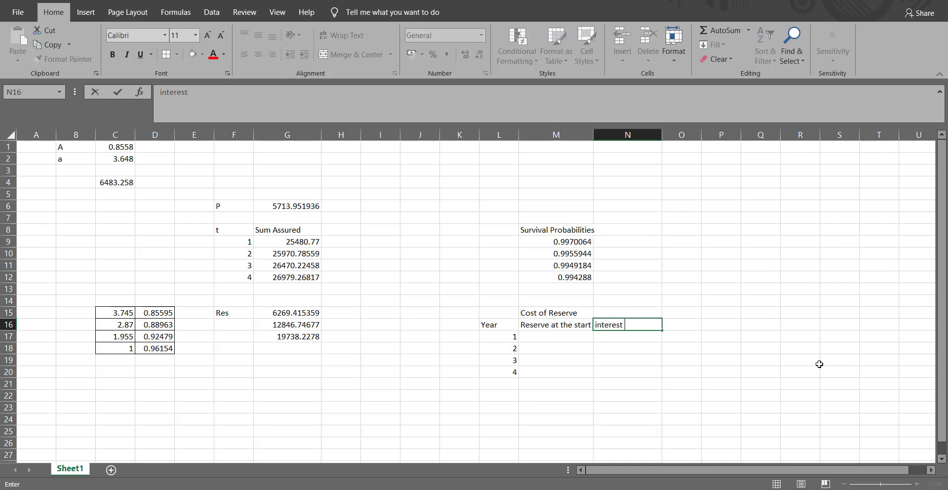
pyautogui.press('Return')
# - Enter the heading "Reserve at the end per person alive at start" in O16 and widen column O
pyautogui.press('Up')
pyautogui.press('Right')
pyautogui.write('Re')
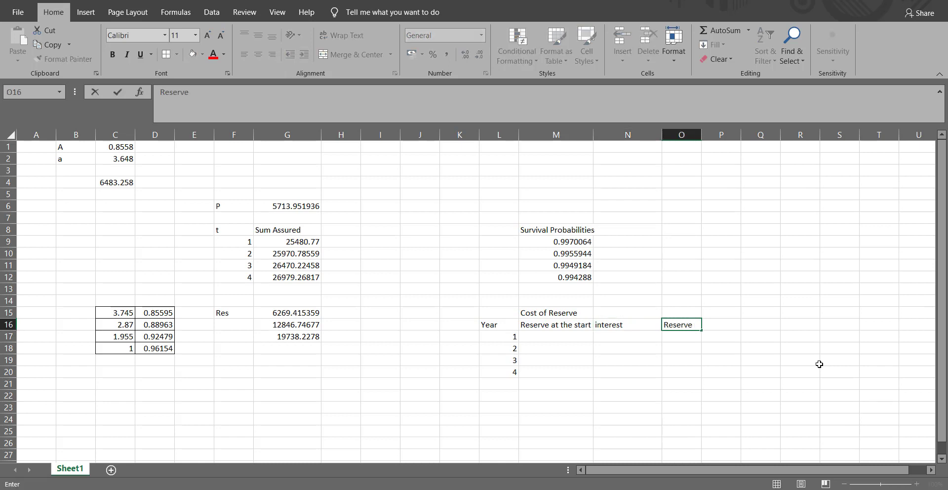
pyautogui.write('serve at the end per person alive at')
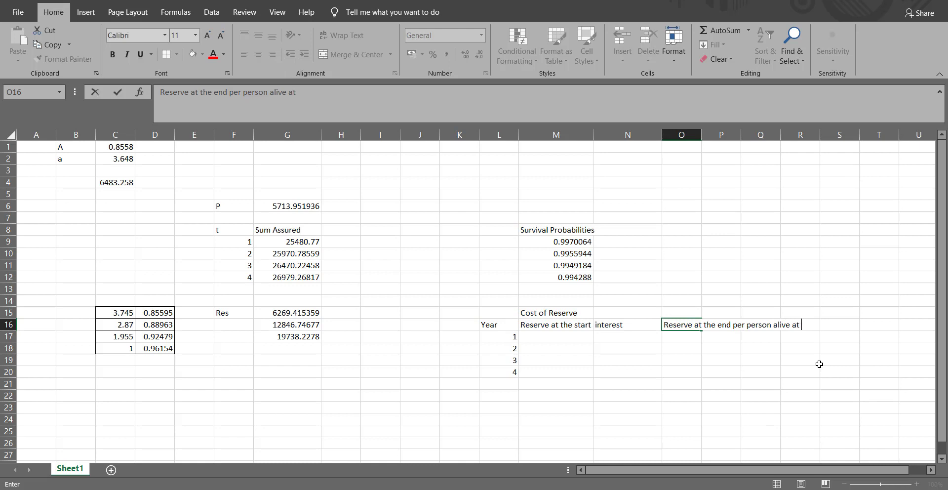
pyautogui.write(' start')
pyautogui.press('Return')
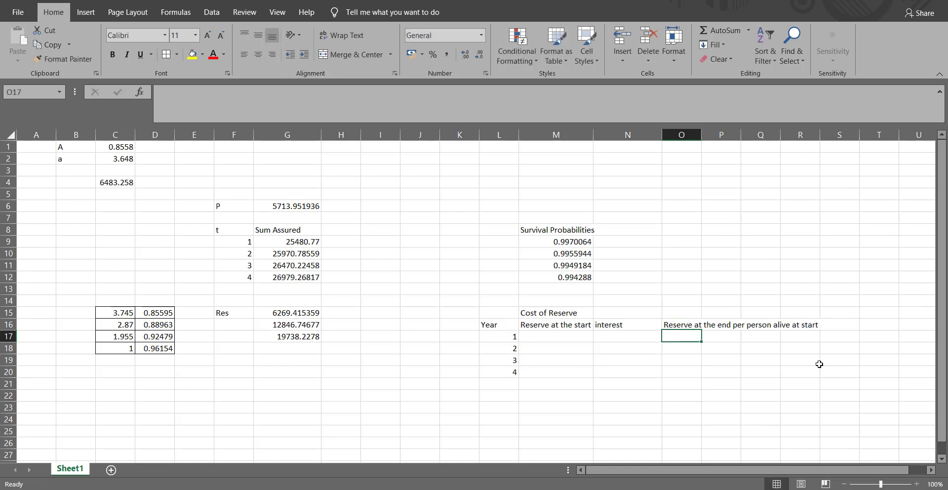
pyautogui.press('Up')
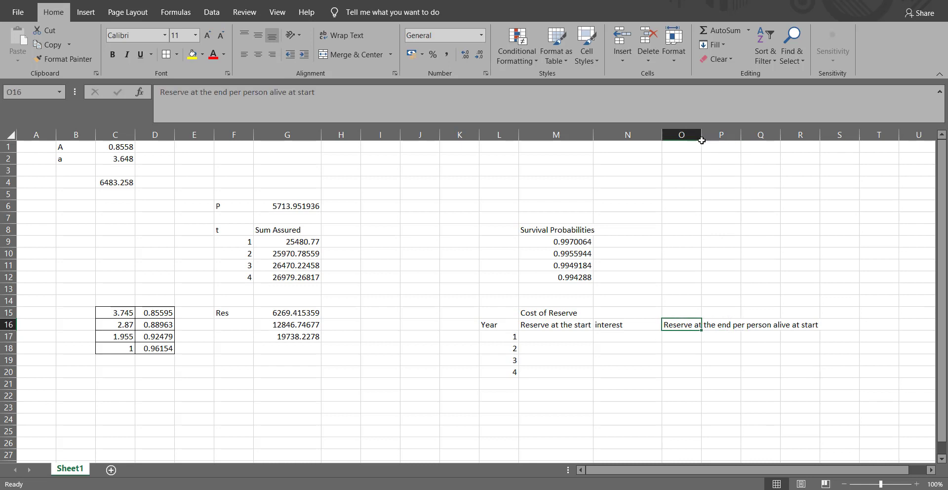
pyautogui.moveTo(701, 138); pyautogui.dragTo(736, 139)
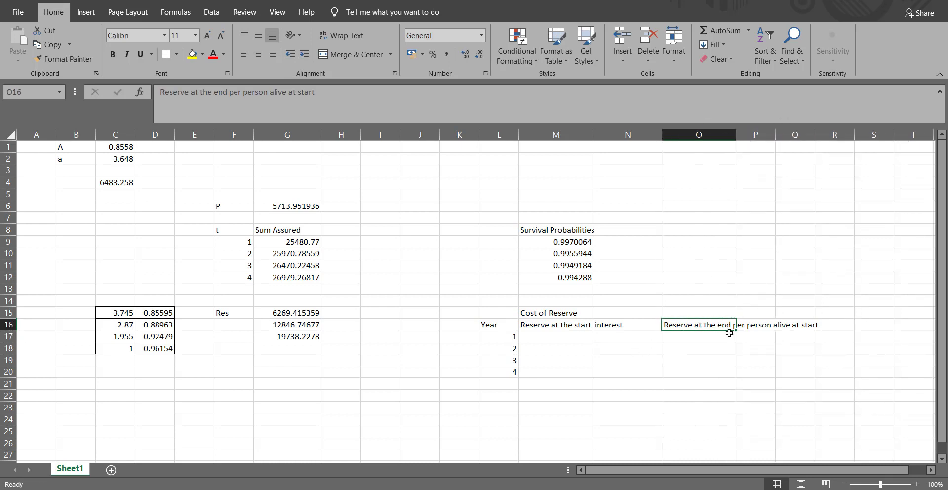
# - Enter the heading "Cost of reserve" in P16
pyautogui.click(765, 325)
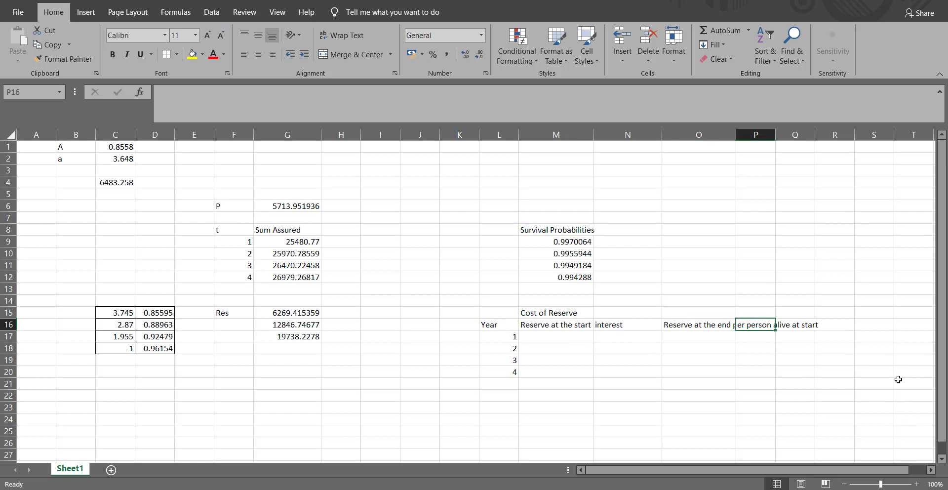
pyautogui.write('Cost of')
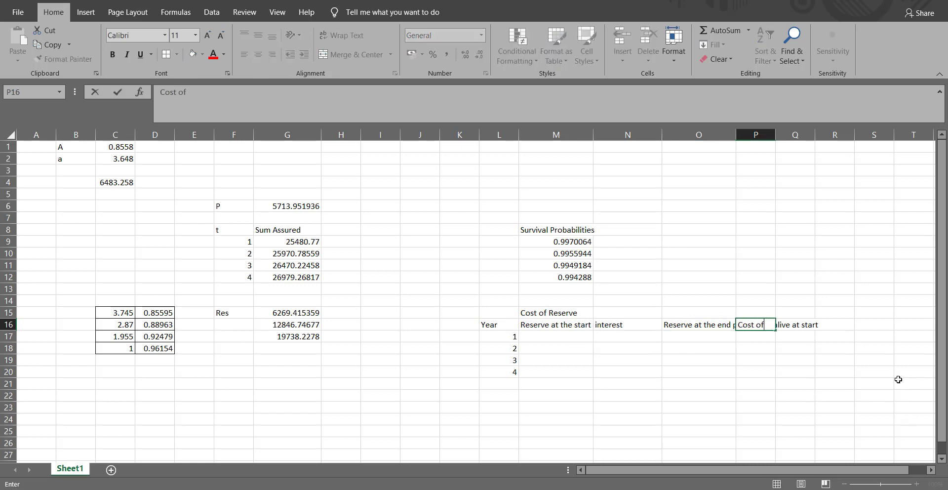
pyautogui.write(' reserve')
pyautogui.press('Return')
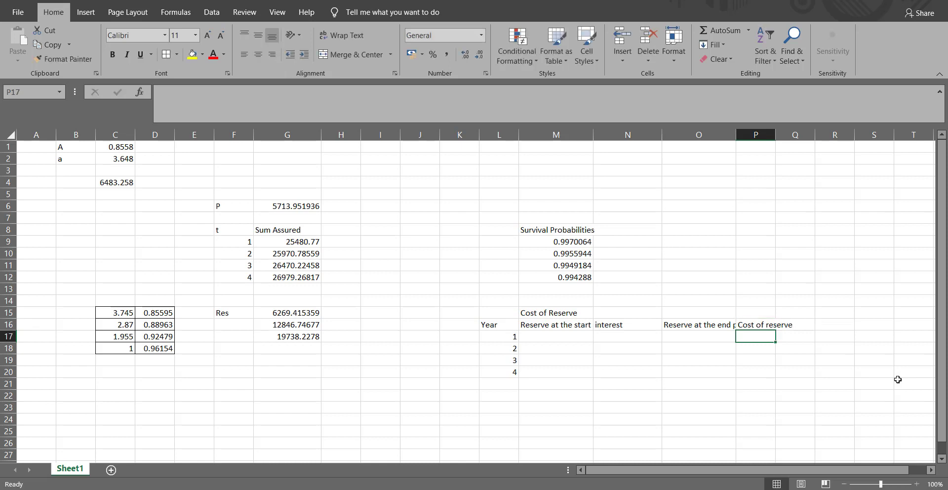
# - Move the end-of-year reserve and cost of reserve headings from O16:P16 to P16:Q16
pyautogui.press('Up')
pyautogui.press('Left')
pyautogui.press('Right')
pyautogui.press('Left')
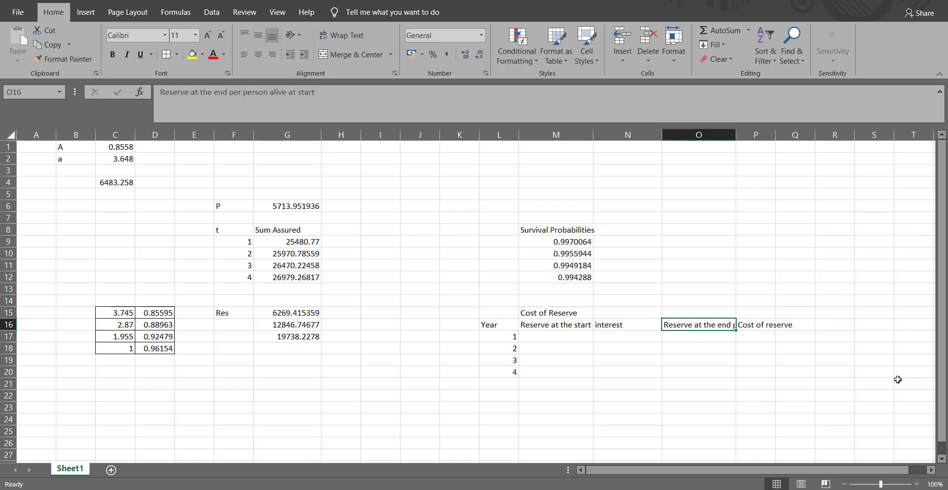
pyautogui.hotkey('shift', 'Right')
pyautogui.hotkey('shift', 'Right')
pyautogui.press('Left')
pyautogui.press('Right')
pyautogui.hotkey('shift', 'Right')
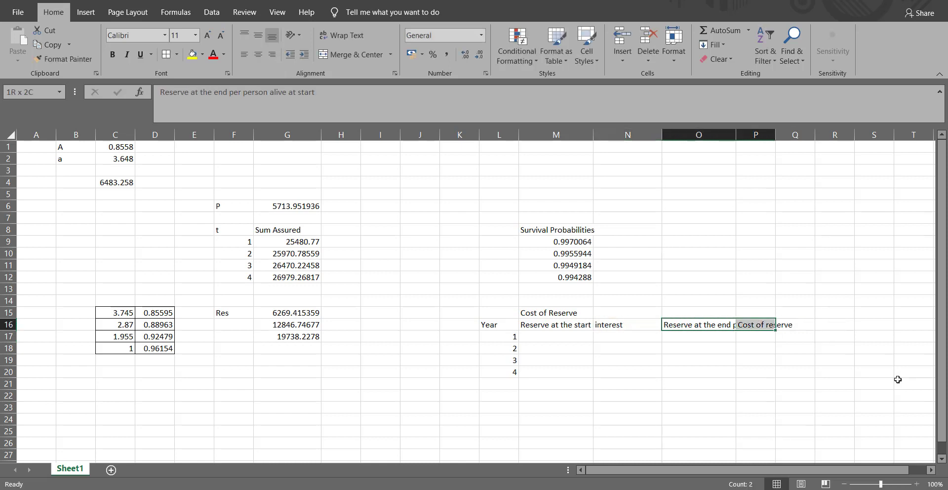
pyautogui.hotkey('ctrl', 'c')
pyautogui.press('Right')
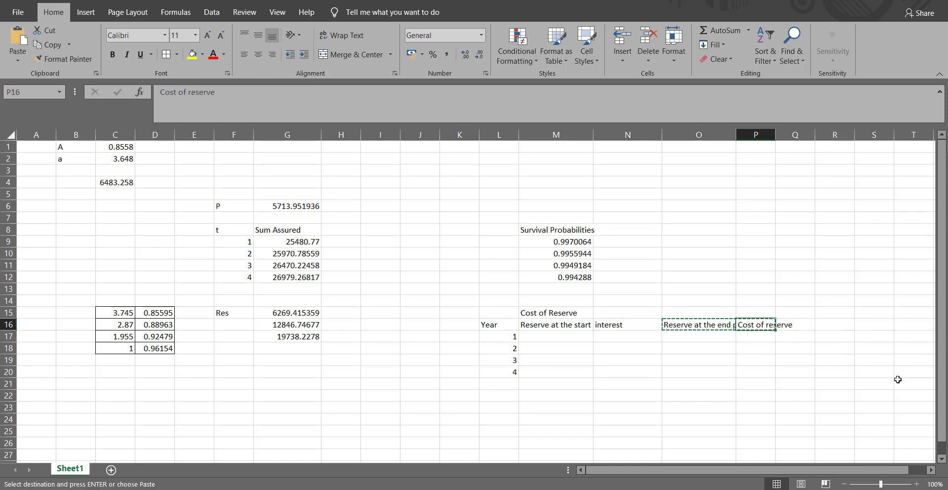
pyautogui.press('Return')
# - Copy the Survival Probabilities heading and its four values from M8:M12 into O16:O20
pyautogui.press('Left')
pyautogui.press('Left')
pyautogui.press('Right')
pyautogui.press('Up')
pyautogui.press('Left')
pyautogui.press('Up')
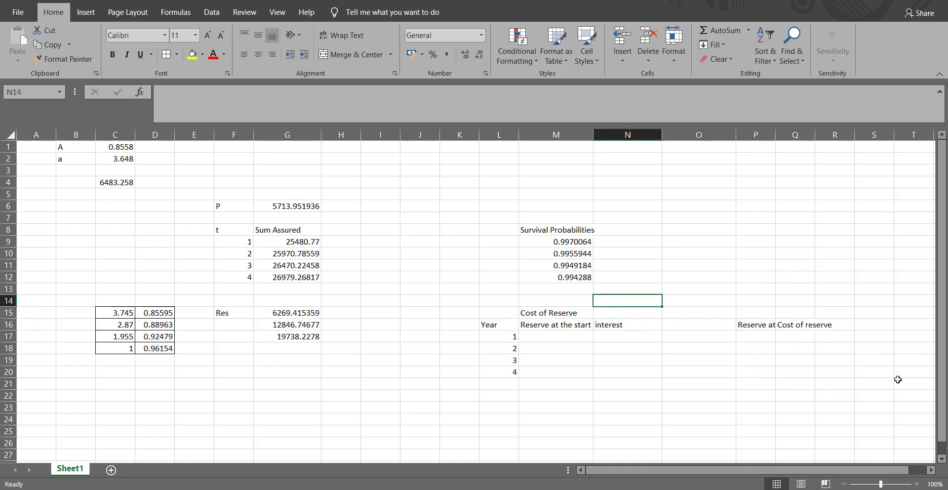
pyautogui.press('Left')
pyautogui.press('Up')
pyautogui.press('Up')
pyautogui.press('Up')
pyautogui.press('Up')
pyautogui.press('Up')
pyautogui.press('Up')
pyautogui.hotkey('shift', 'Down')
pyautogui.hotkey('shift', 'Down')
pyautogui.hotkey('shift', 'Down')
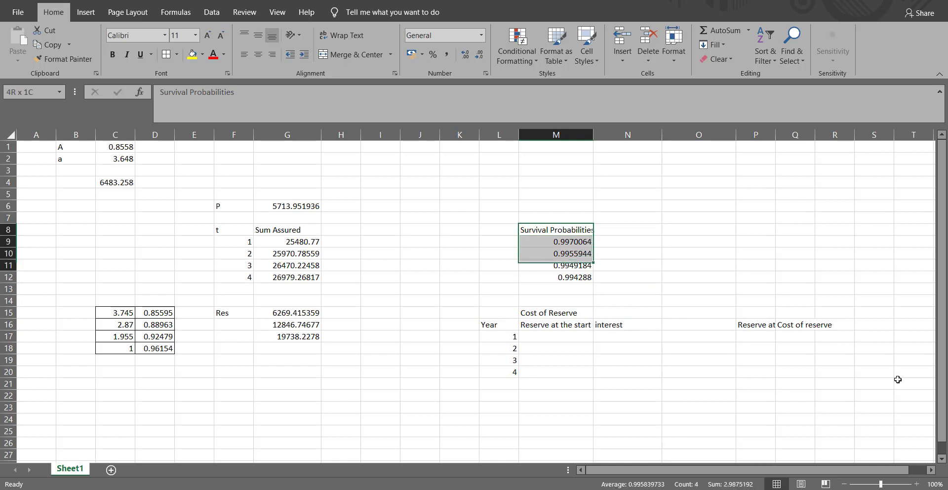
pyautogui.hotkey('shift', 'Down')
pyautogui.hotkey('ctrl', 'c')
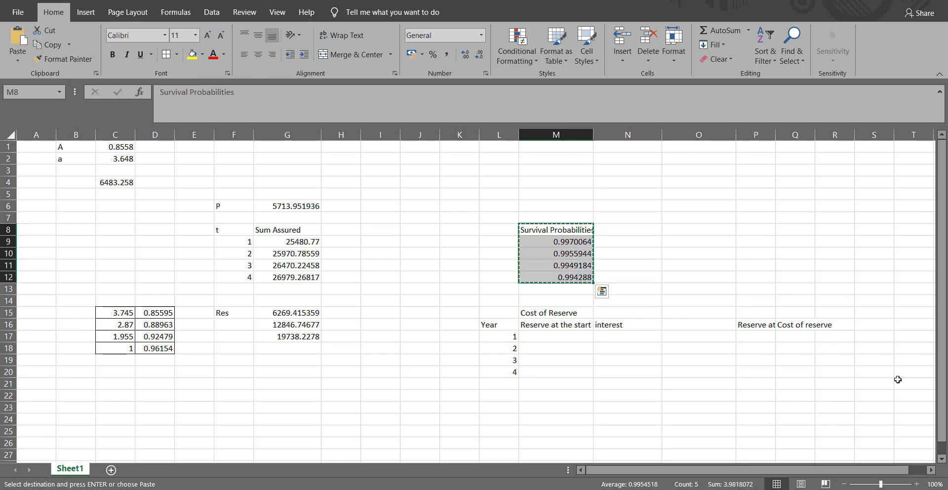
pyautogui.press('Right')
pyautogui.press('Right')
pyautogui.press('Down')
pyautogui.press('Left')
pyautogui.press('Down')
pyautogui.press('Right')
pyautogui.press('Right')
pyautogui.press('Down')
pyautogui.press('Down')
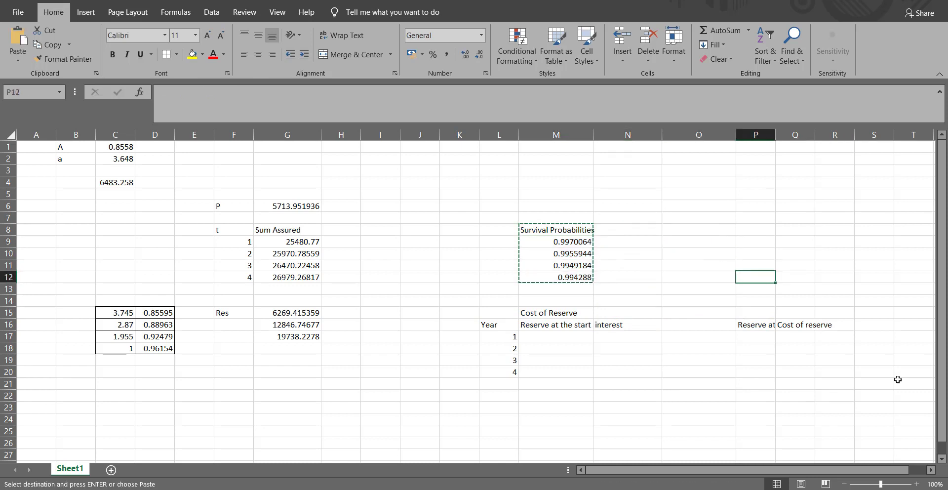
pyautogui.press('Down')
pyautogui.press('Down')
pyautogui.press('Down')
pyautogui.press('Left')
pyautogui.press('Down')
pyautogui.hotkey('ctrl', 'v')
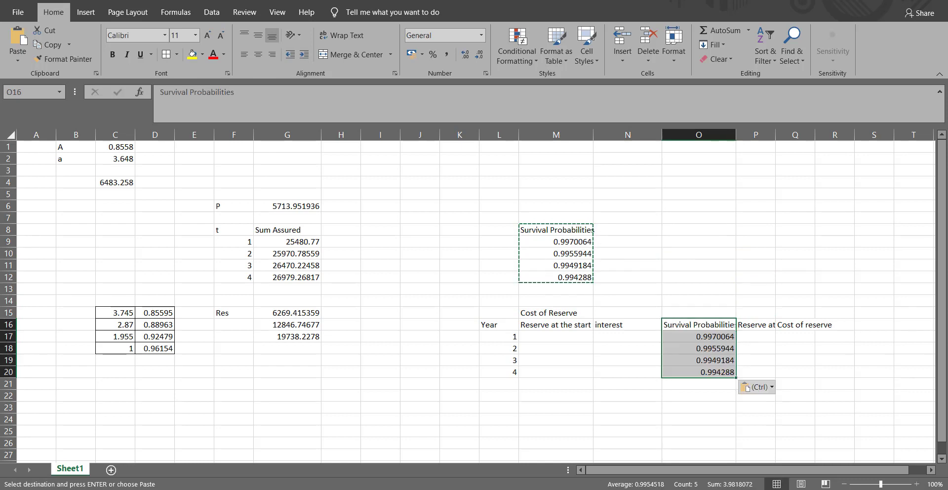
pyautogui.click(765, 489)
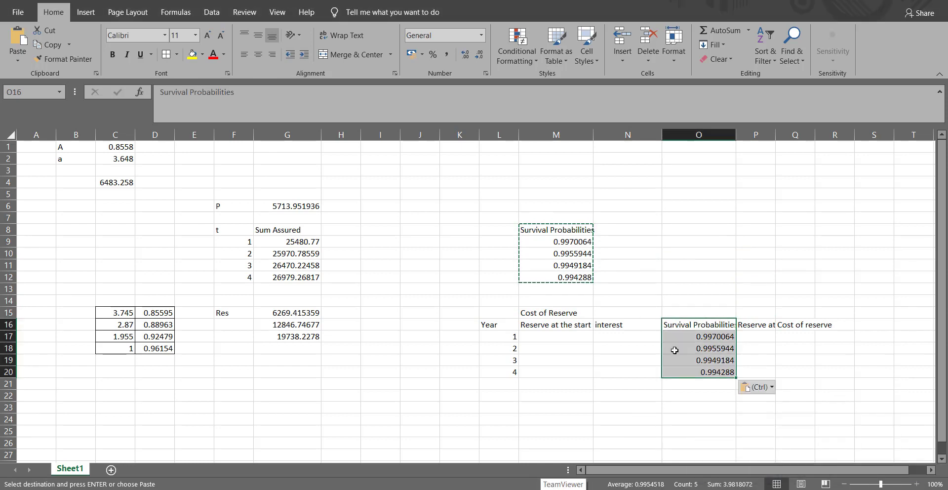
# - Enter 0 as the year 1 reserve at the start in M17
pyautogui.click(579, 335)
pyautogui.press('Up')
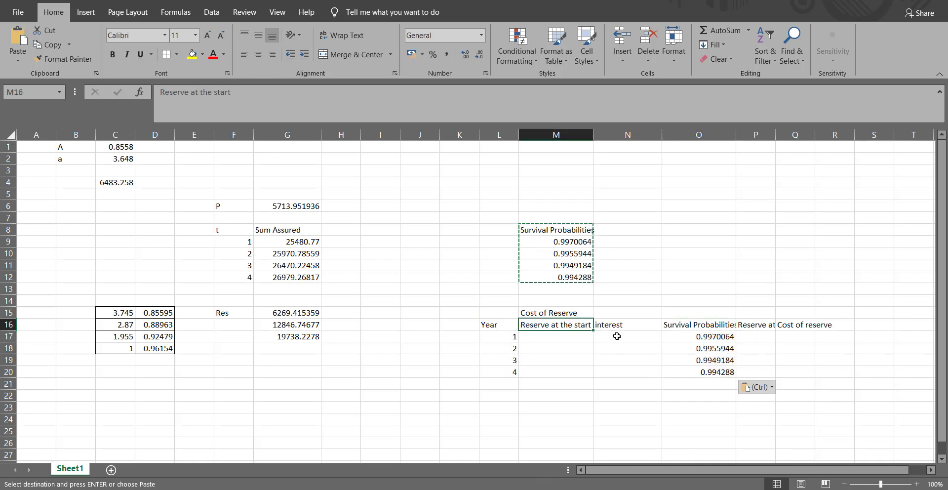
pyautogui.press('Down')
pyautogui.write('0')
pyautogui.press('Return')
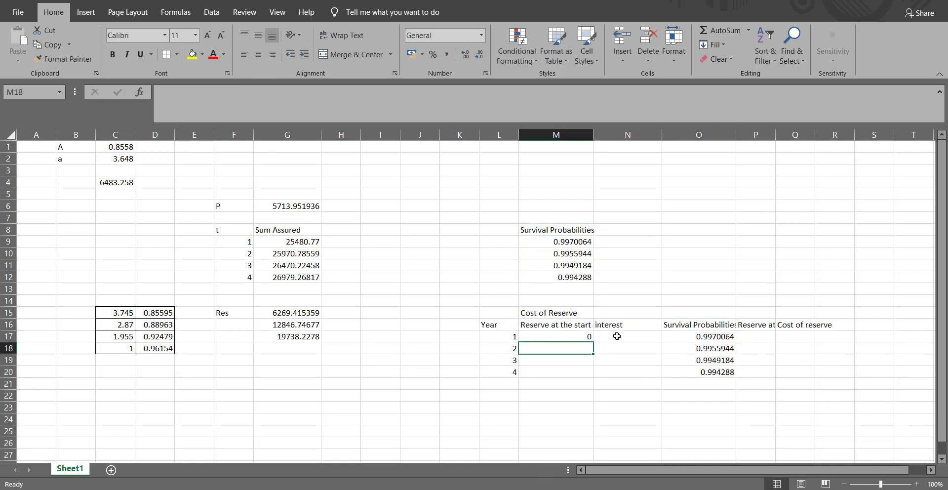
# - Link the year 2 reserve at the start in M18 to the first Res value in G15
pyautogui.write('=')
pyautogui.press('Up')
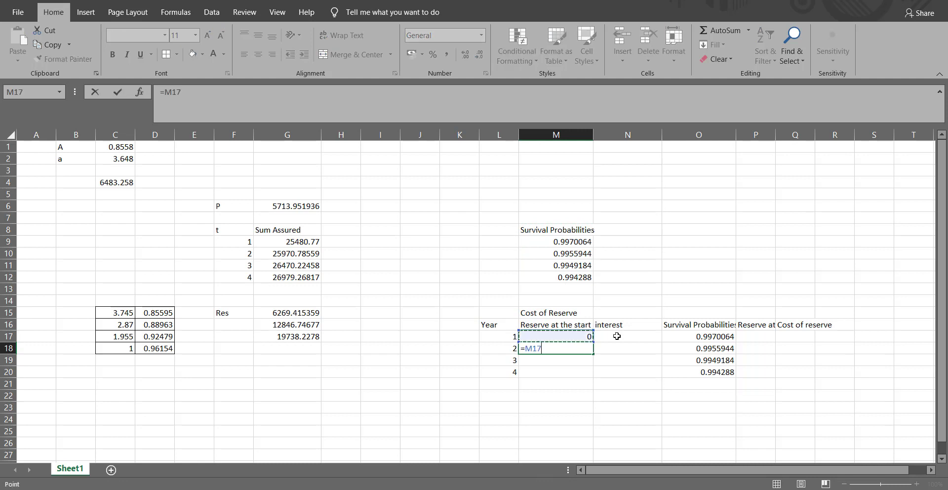
pyautogui.press('Left')
pyautogui.press('Left')
pyautogui.press('Left')
pyautogui.press('Left')
pyautogui.press('Left')
pyautogui.press('Left')
pyautogui.press('Up')
pyautogui.press('Up')
pyautogui.press('Return')
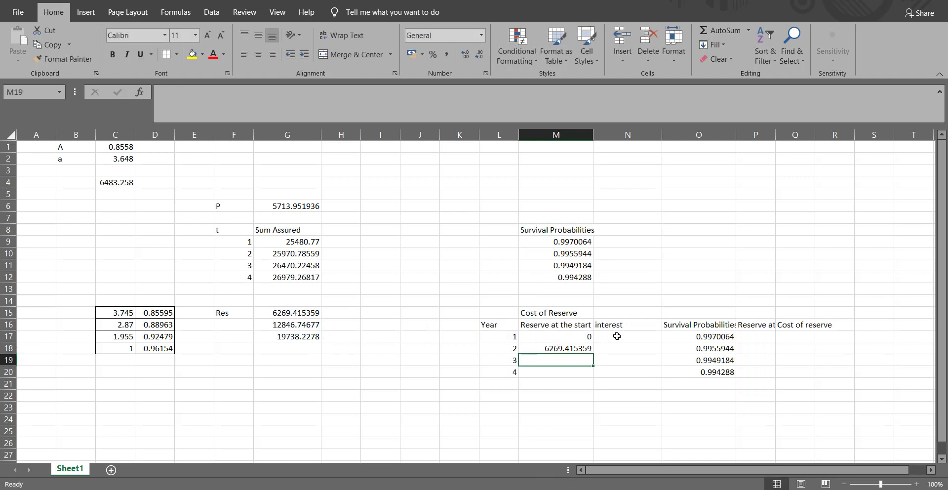
# - Link the year 3 reserve at the start in M19 to the second Res value in G16
pyautogui.write('=')
pyautogui.press('Up')
pyautogui.press('Left')
pyautogui.press('Left')
pyautogui.press('Left')
pyautogui.press('Left')
pyautogui.press('Left')
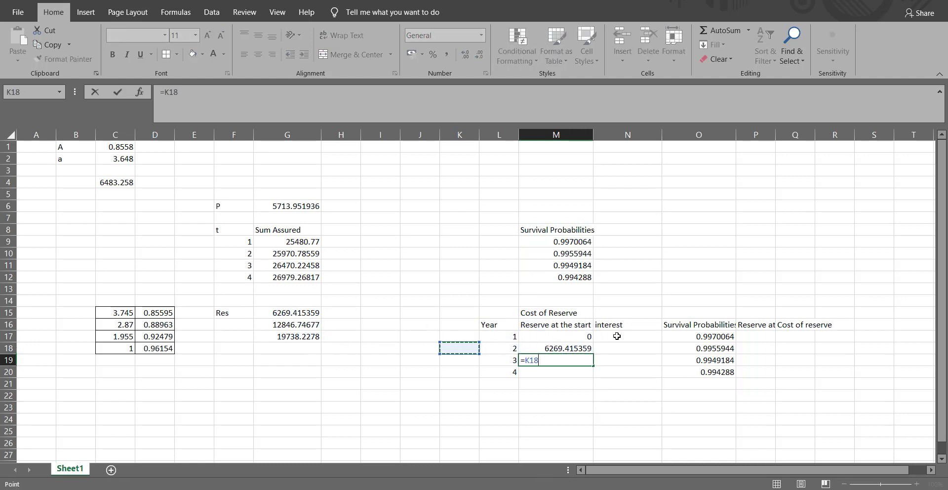
pyautogui.press('Left')
pyautogui.press('Left')
pyautogui.press('Up')
pyautogui.press('Right')
pyautogui.press('Up')
pyautogui.press('Return')
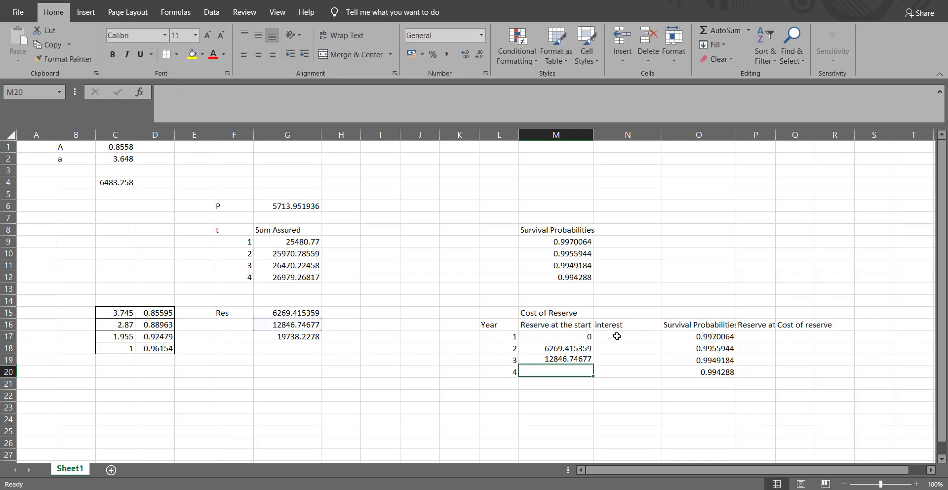
# - Link the year 4 reserve at the start in M20 to the third Res value with the formula =G17
pyautogui.press('Down')
pyautogui.press('Up')
pyautogui.write('=')
pyautogui.press('Left')
pyautogui.press('Left')
pyautogui.press('Left')
pyautogui.press('Left')
pyautogui.press('Left')
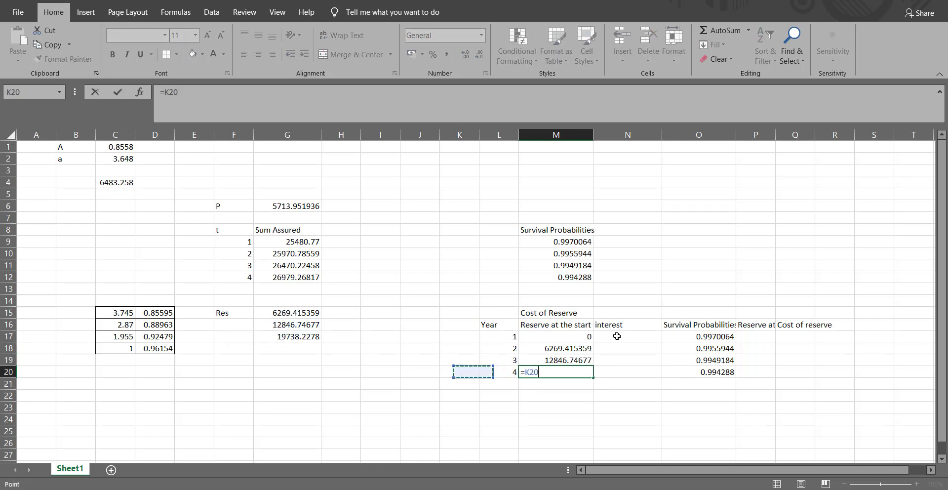
pyautogui.press('Left')
pyautogui.press('Left')
pyautogui.press('Up')
pyautogui.press('Up')
pyautogui.press('Up')
pyautogui.press('Right')
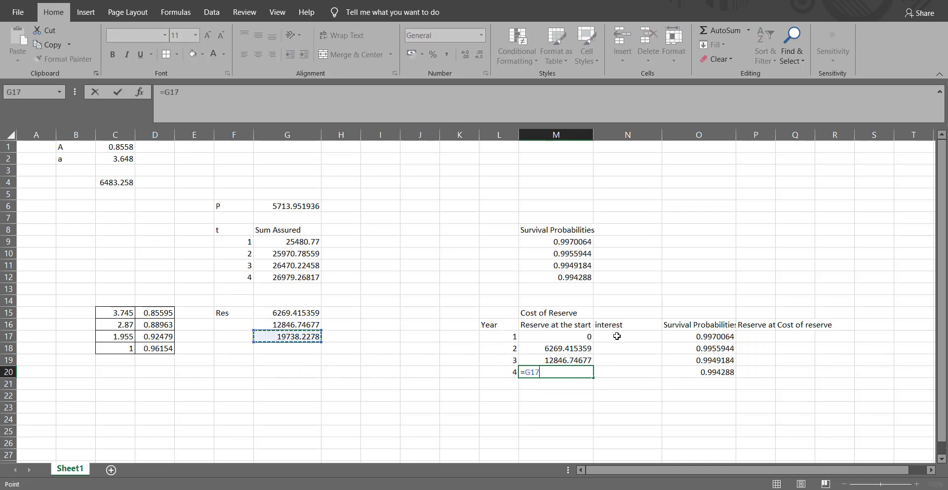
pyautogui.press('Return')
# - Calculate the year 1 interest in N17 with =0.075*M17 and fill the formula down through N20
pyautogui.press('Up')
pyautogui.press('Up')
pyautogui.press('Up')
pyautogui.press('Up')
pyautogui.press('Right')
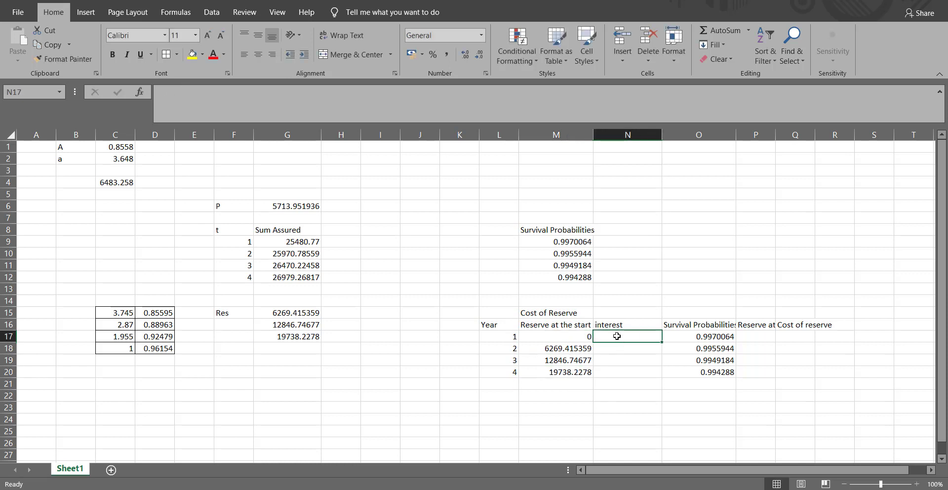
pyautogui.write('=')
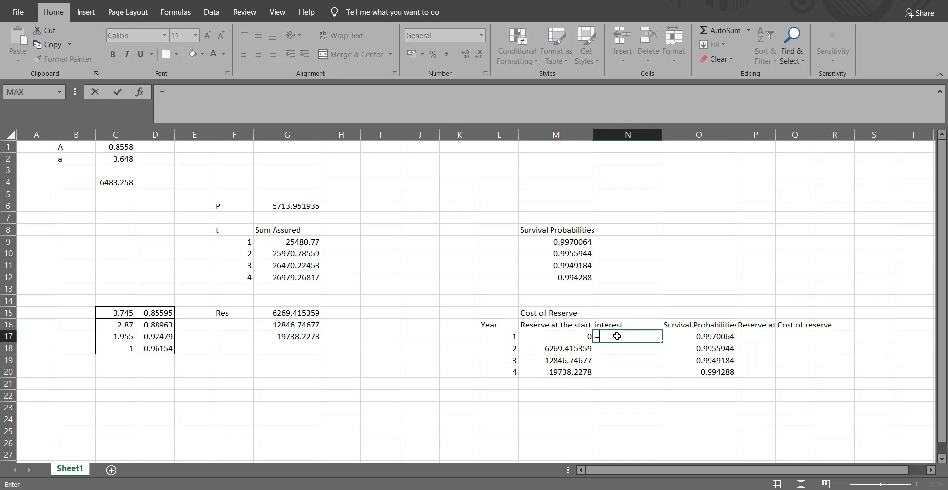
pyautogui.write('0.075*M17')
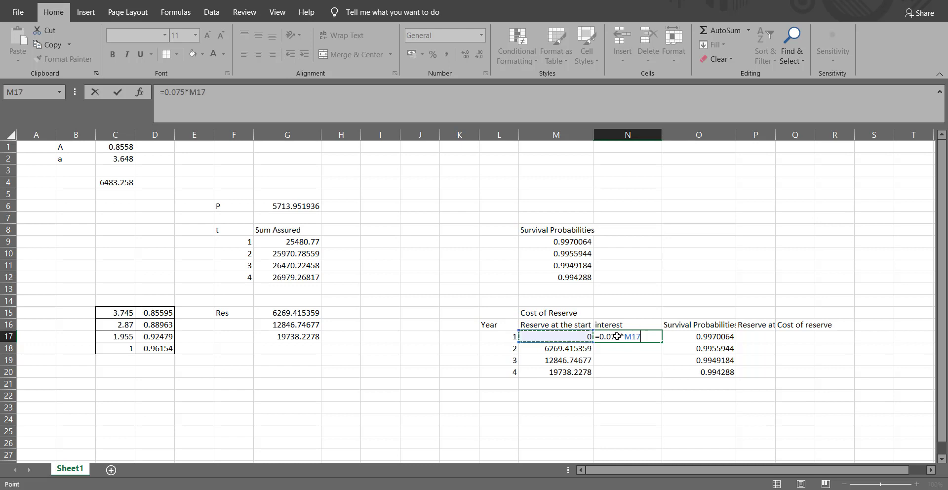
pyautogui.press('Return')
pyautogui.click(617, 336)
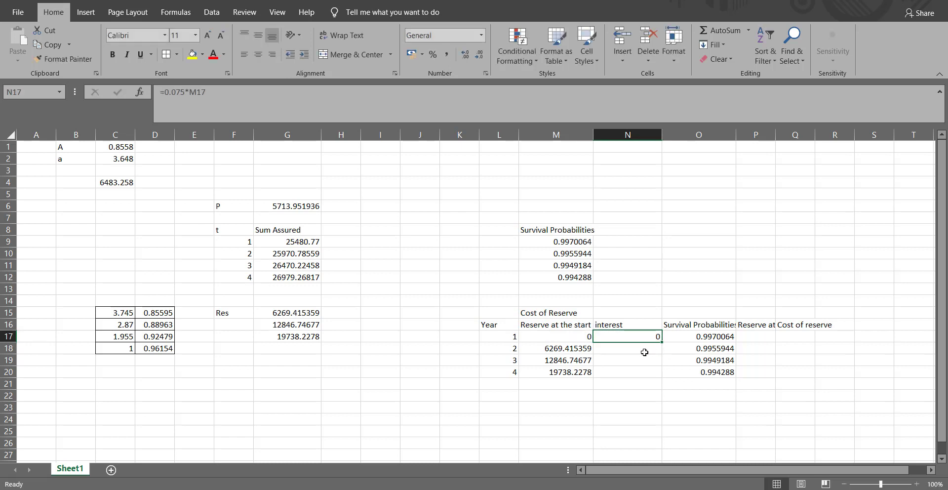
pyautogui.doubleClick(662, 342)
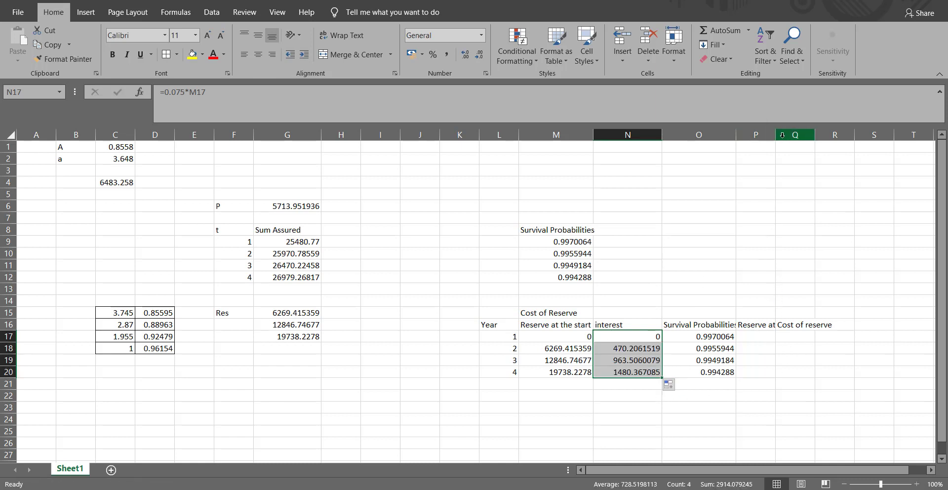
# - Widen column P to make more room for the reserve at the end per person heading
pyautogui.moveTo(775, 134); pyautogui.dragTo(789, 143)
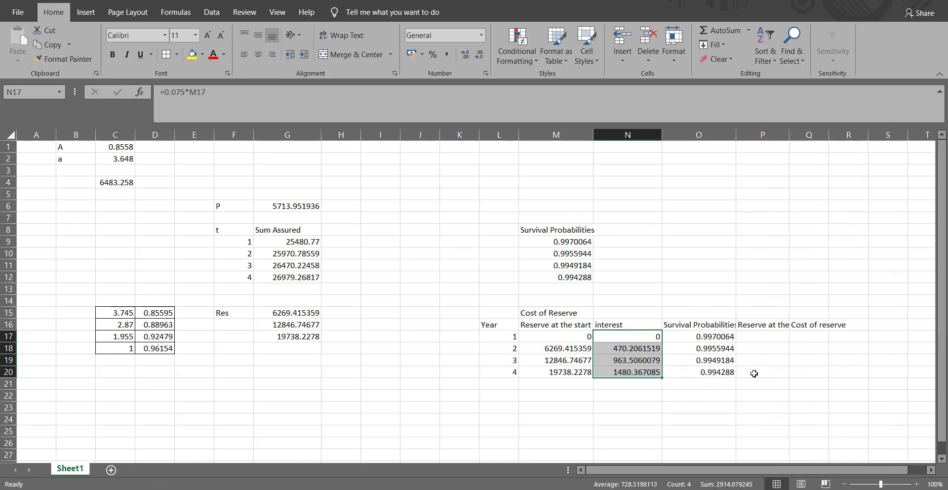
pyautogui.click(760, 338)
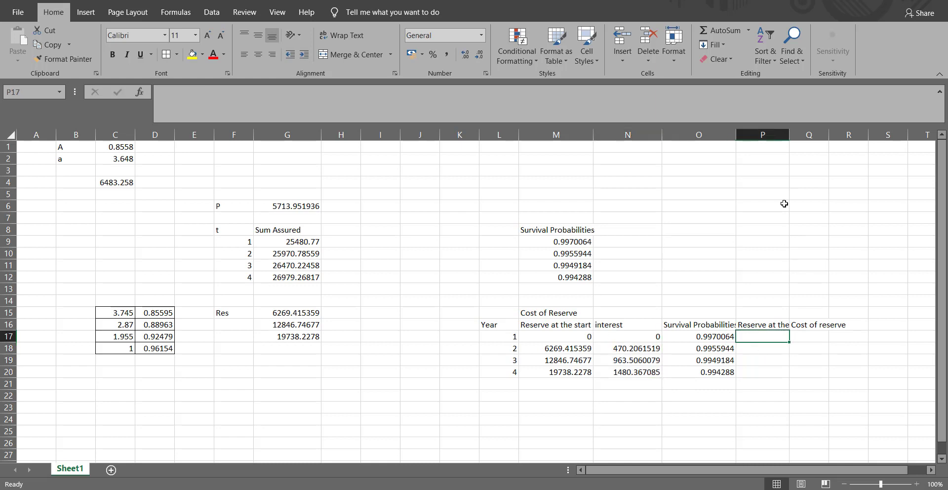
pyautogui.moveTo(788, 137); pyautogui.dragTo(834, 137)
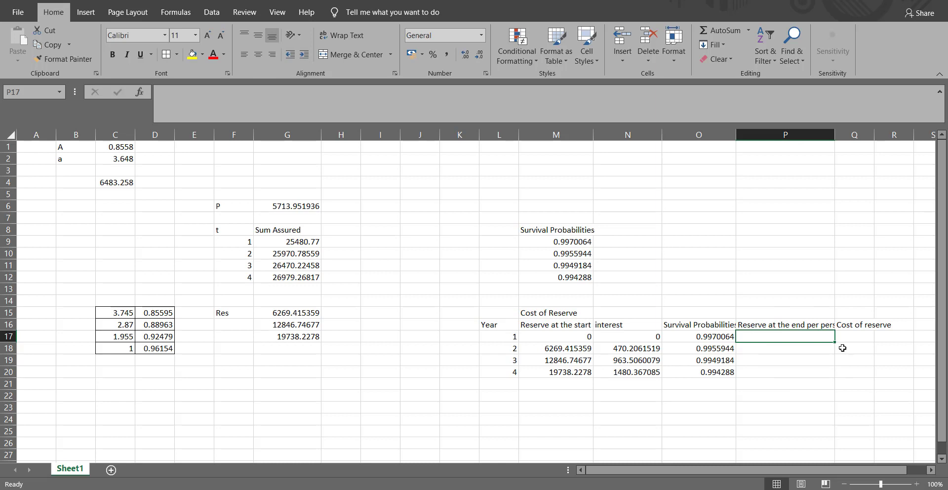
# - Calculate the year 1 reserve at the end in P17 with =M18*O17 and fill the formula down through P20
pyautogui.write('=')
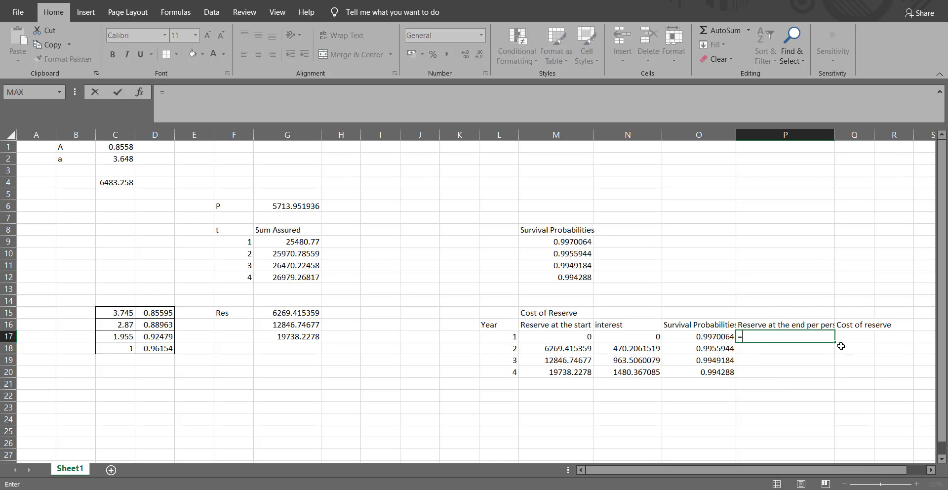
pyautogui.click(566, 349)
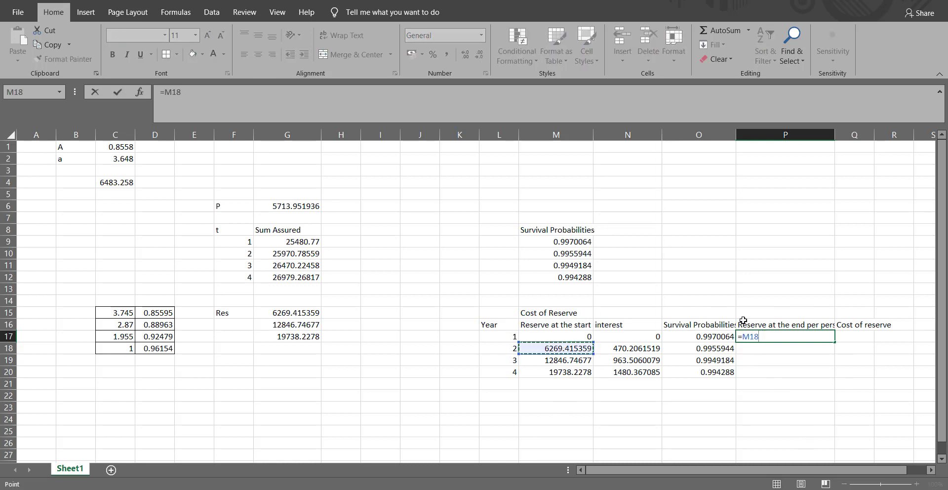
pyautogui.write('*')
pyautogui.click(702, 336)
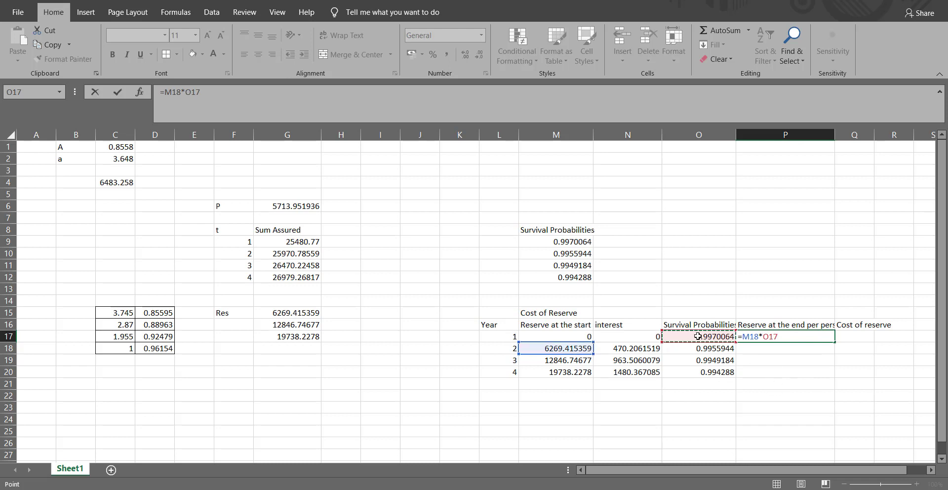
pyautogui.press('Return')
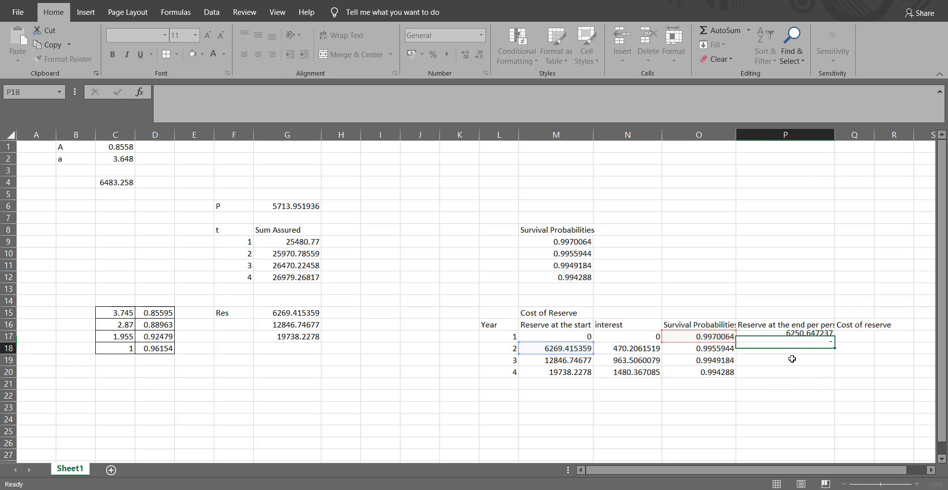
pyautogui.click(809, 336)
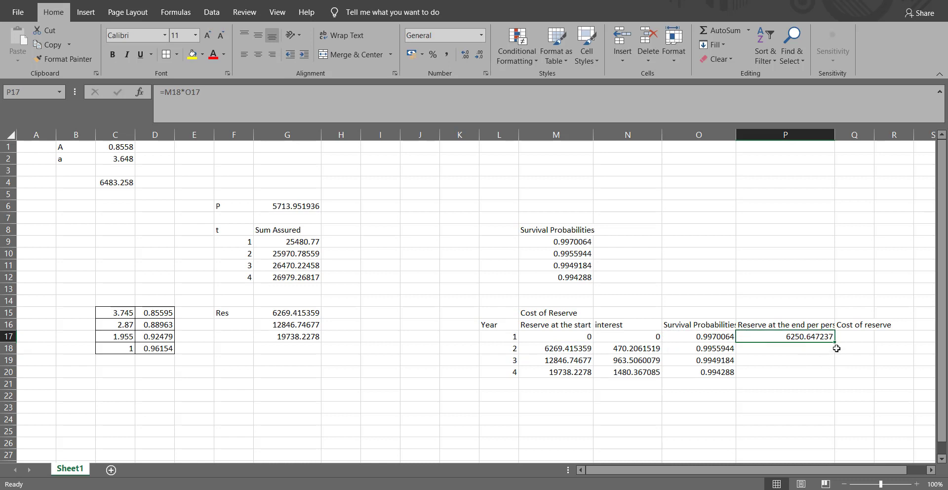
pyautogui.moveTo(834, 342); pyautogui.dragTo(834, 376)
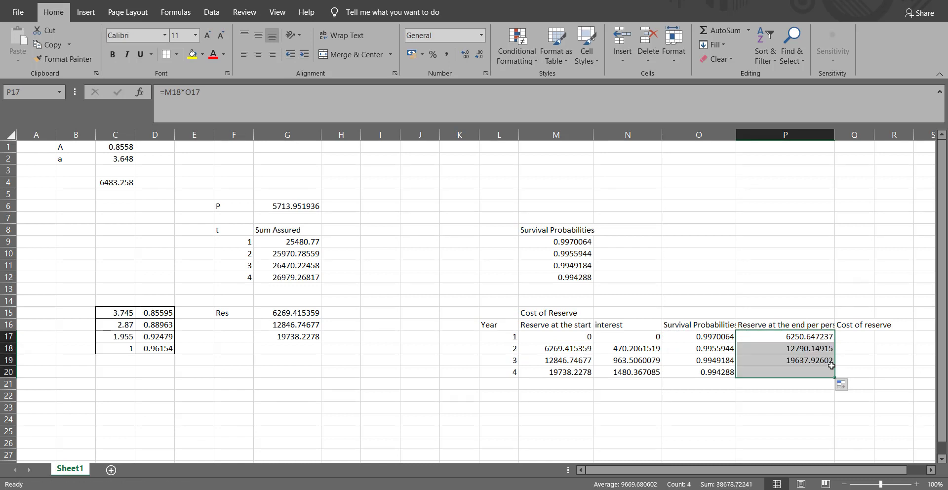
pyautogui.click(833, 462)
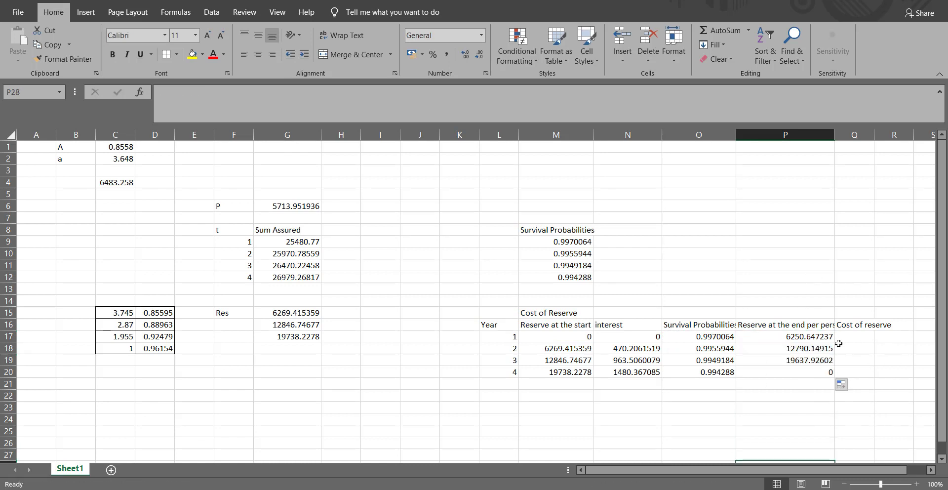
pyautogui.click(723, 418)
# - Calculate the year 1 cost of reserve in Q17 with =P17-M17-N17 and fill the formula down through Q20
pyautogui.click(852, 334)
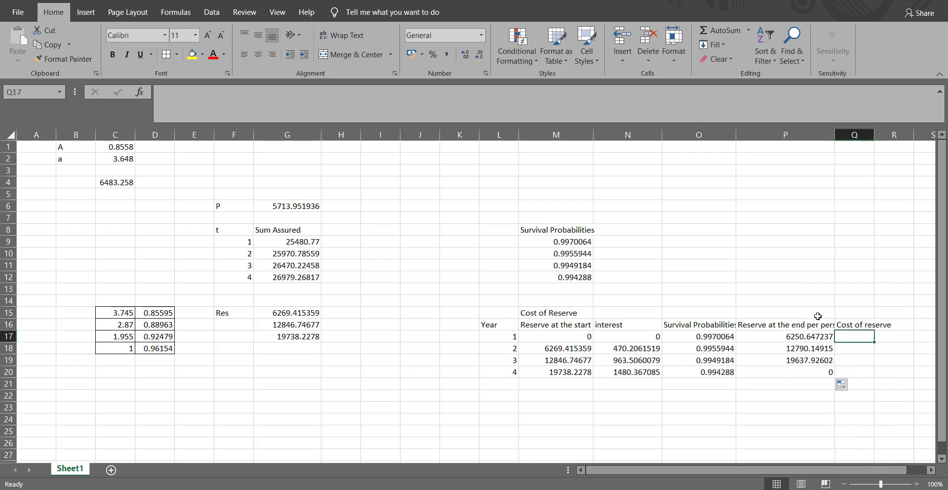
pyautogui.write('=')
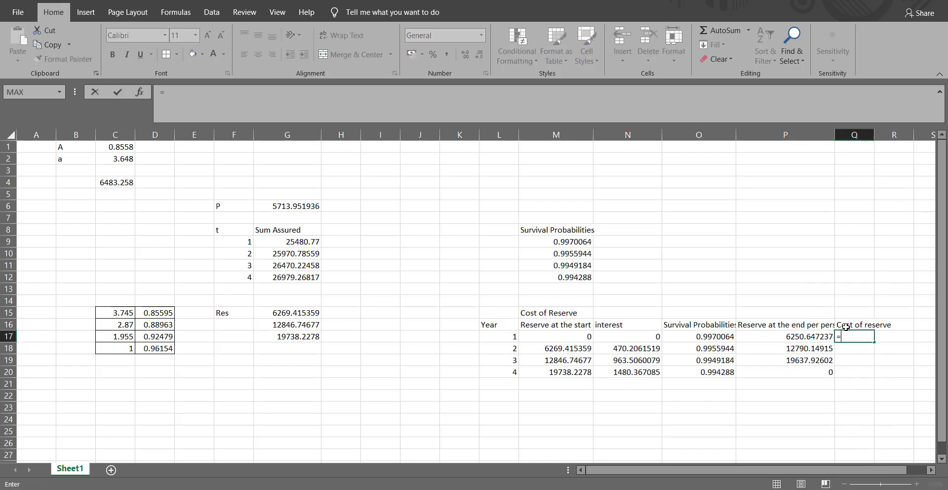
pyautogui.click(790, 338)
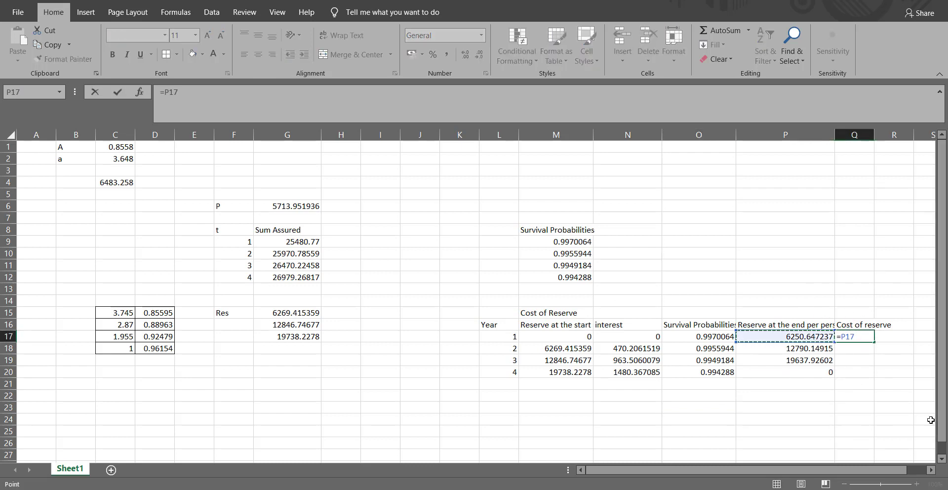
pyautogui.write('-')
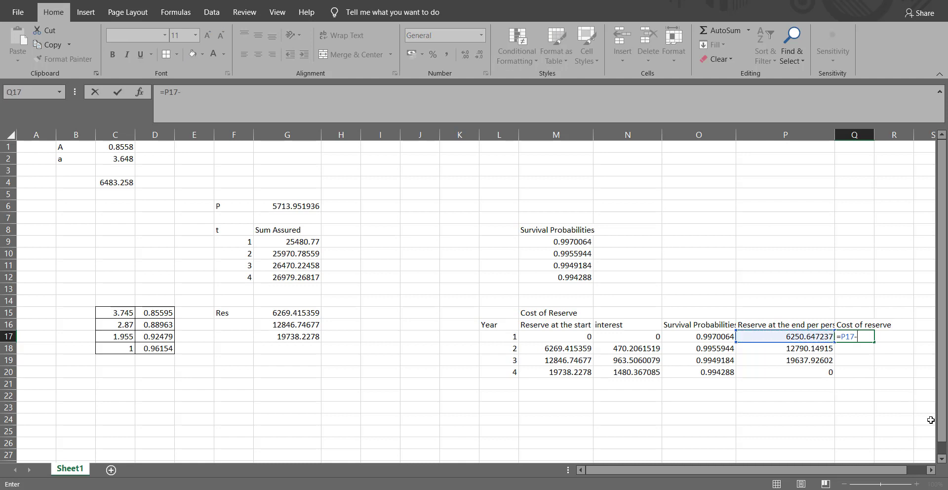
pyautogui.click(573, 335)
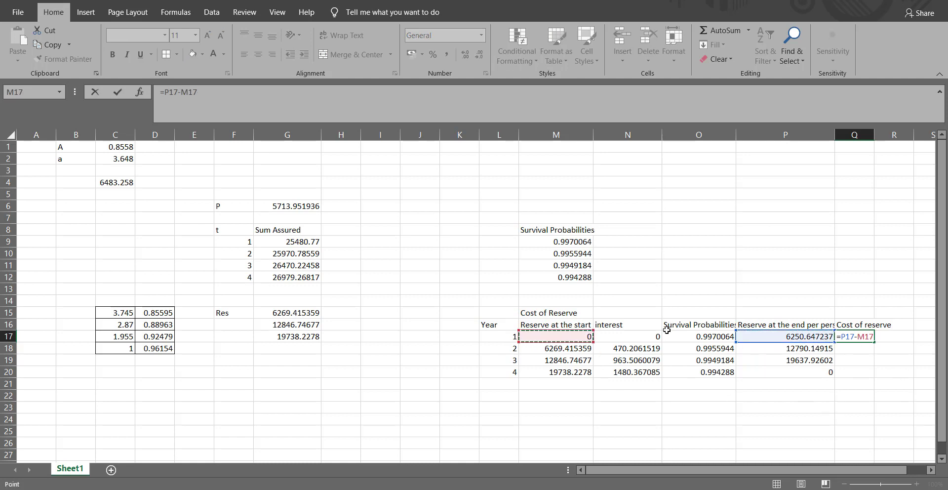
pyautogui.write('+')
pyautogui.write('-')
pyautogui.click(700, 337)
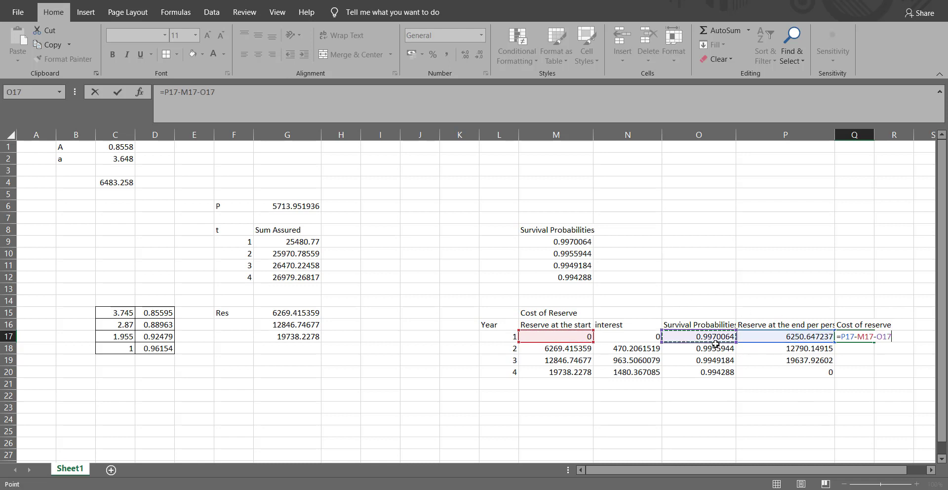
pyautogui.press('BackSpace')
pyautogui.press('BackSpace')
pyautogui.press('BackSpace')
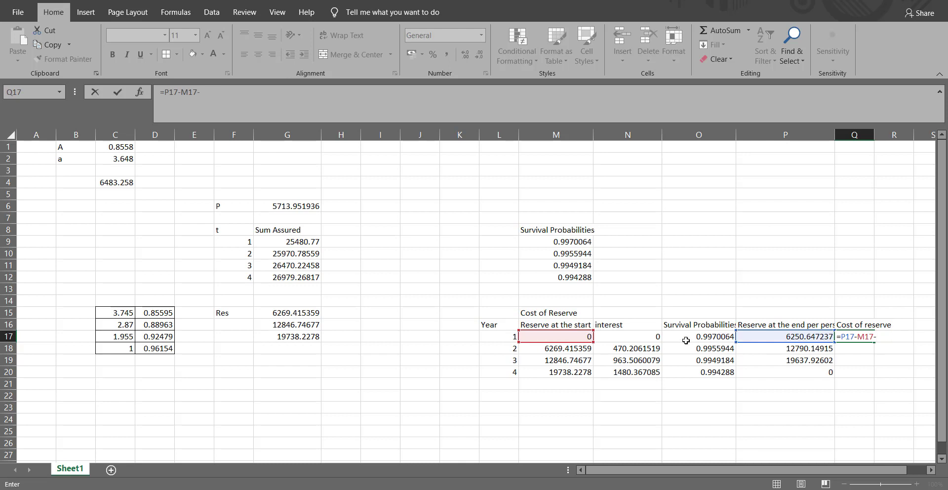
pyautogui.click(648, 335)
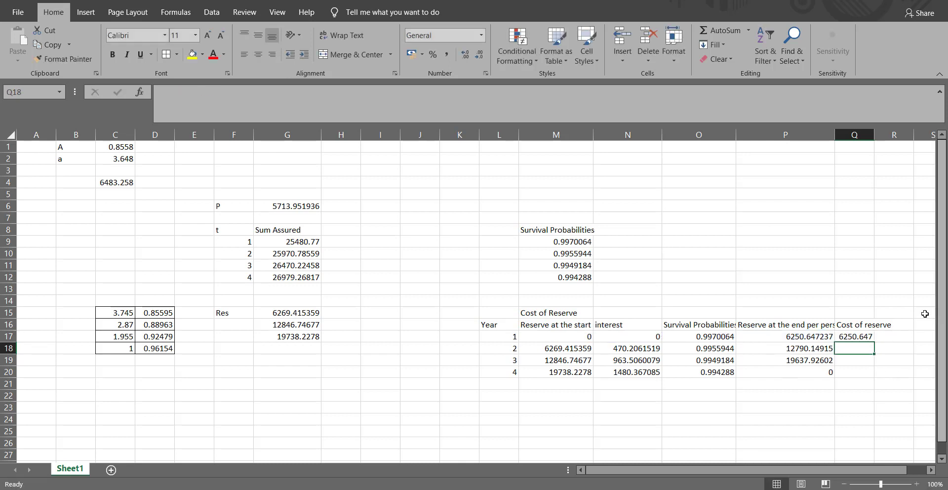
pyautogui.click(863, 338)
pyautogui.doubleClick(873, 342)
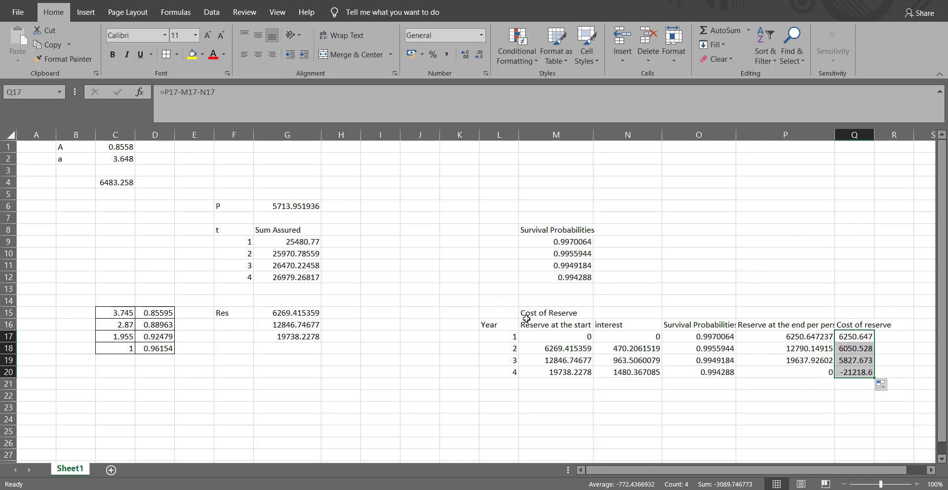
# - Apply all borders to the cost of reserve table across L16:R20
pyautogui.moveTo(483, 324); pyautogui.dragTo(903, 384)
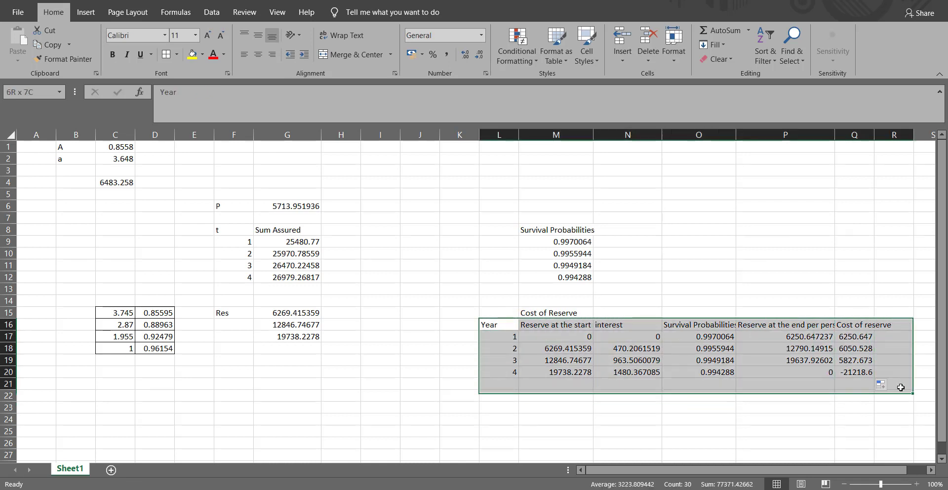
pyautogui.click(698, 444)
pyautogui.moveTo(494, 311); pyautogui.dragTo(866, 374)
pyautogui.click(488, 324)
pyautogui.moveTo(488, 323); pyautogui.dragTo(910, 376)
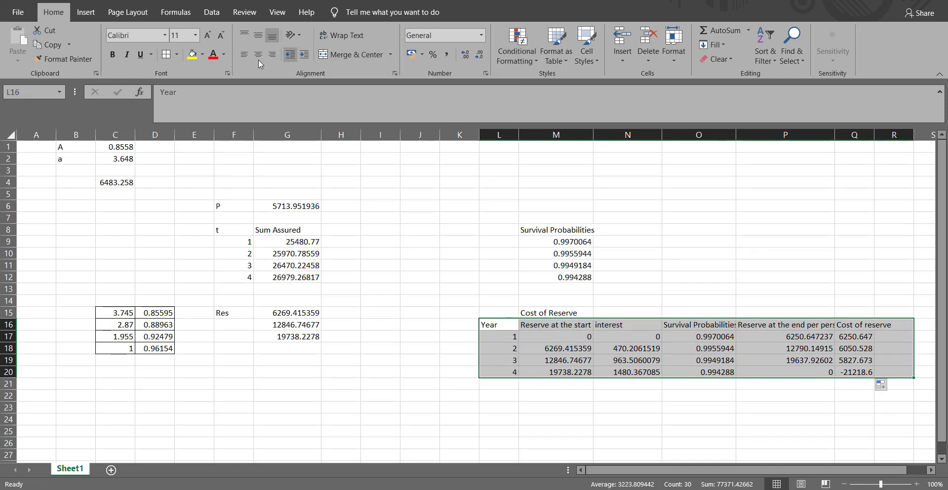
pyautogui.click(166, 55)
pyautogui.click(650, 384)
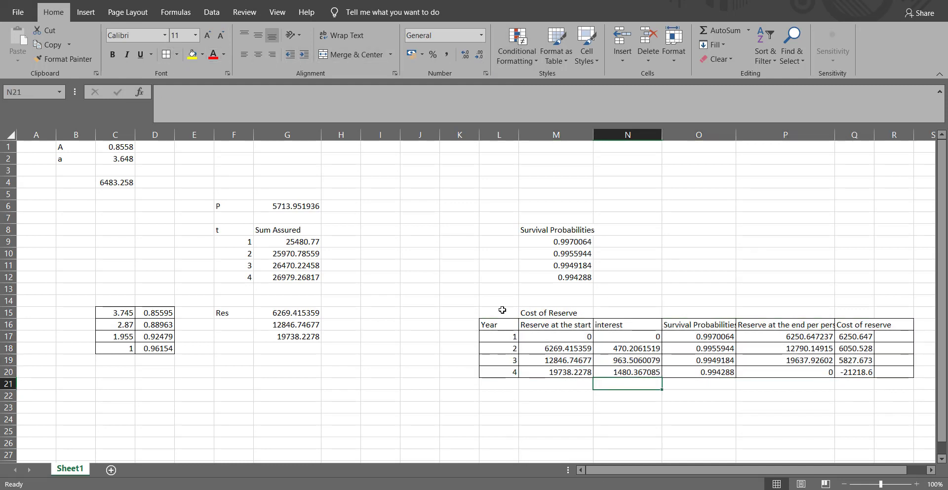
pyautogui.moveTo(502, 310); pyautogui.dragTo(903, 372)
pyautogui.hotkey('ctrl', 'q')
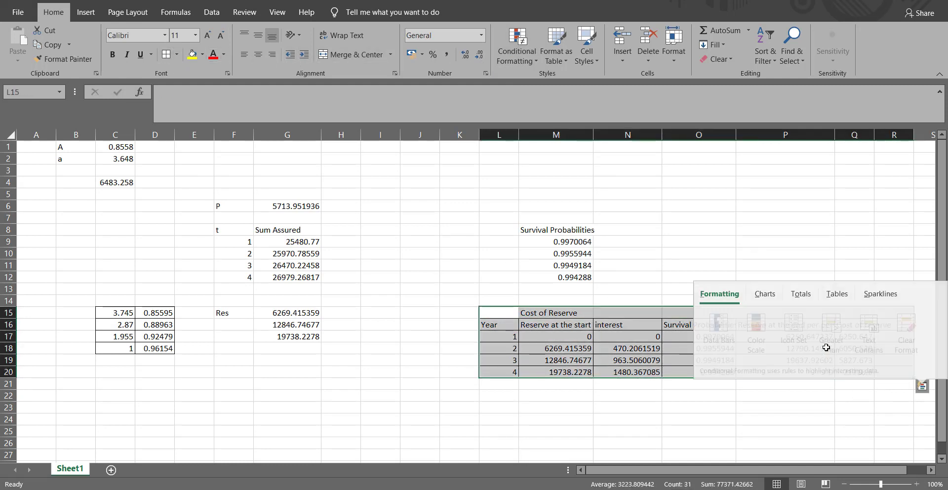
pyautogui.click(826, 347)
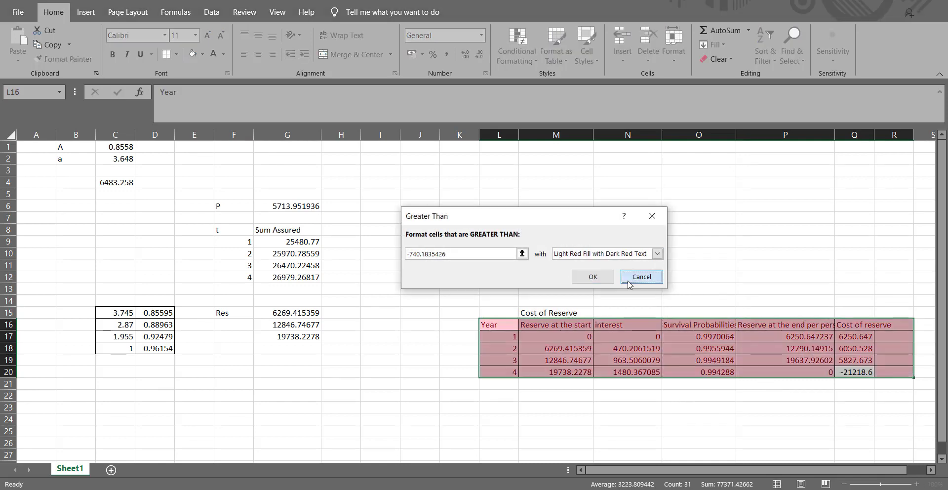
pyautogui.click(628, 280)
# - Delete the empty bordered cells R16:R20 beside the cost of reserve table
pyautogui.moveTo(893, 326); pyautogui.dragTo(901, 369)
pyautogui.rightClick(901, 370)
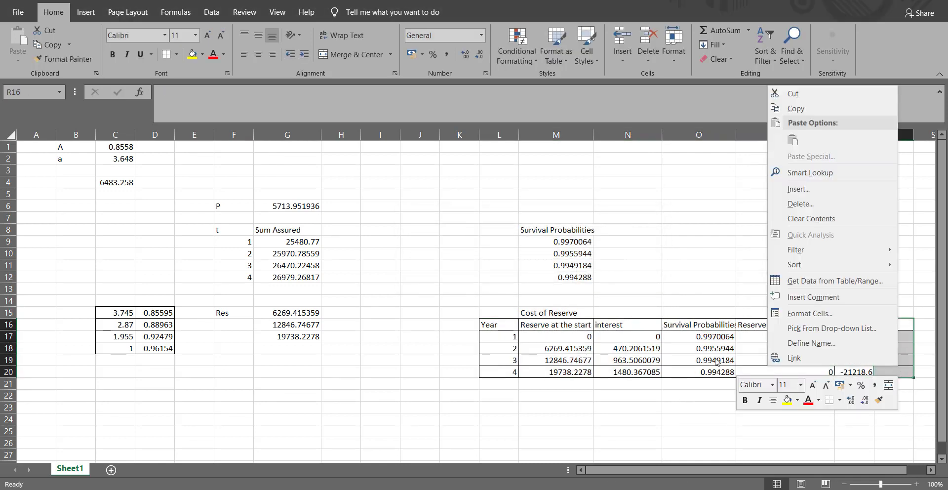
pyautogui.click(803, 203)
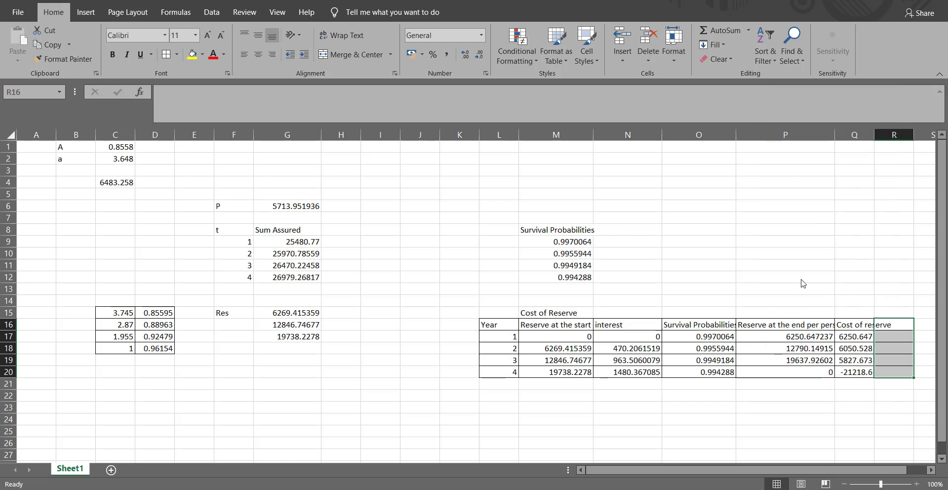
pyautogui.click(777, 245)
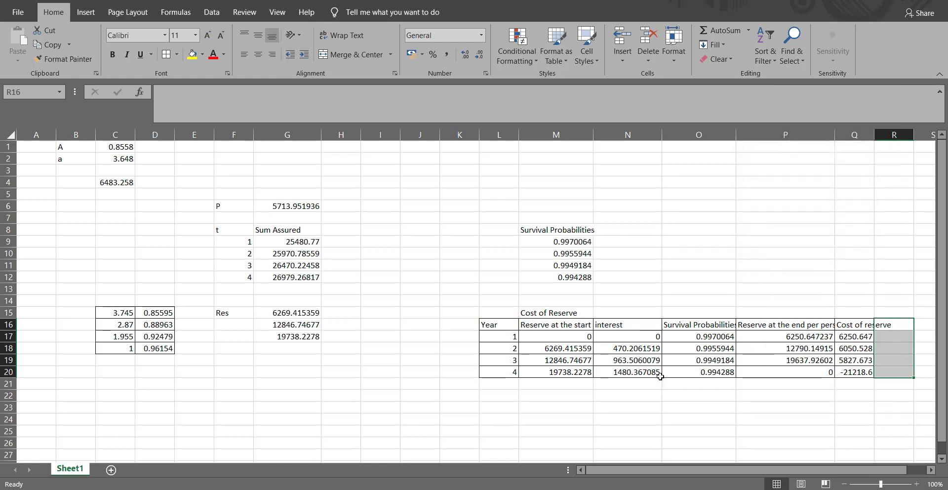
# - Copy the cost of reserve table L16:Q20 and paste it into the Word document Document1 below the survival probabilities box
pyautogui.click(602, 343)
pyautogui.moveTo(498, 323); pyautogui.dragTo(861, 372)
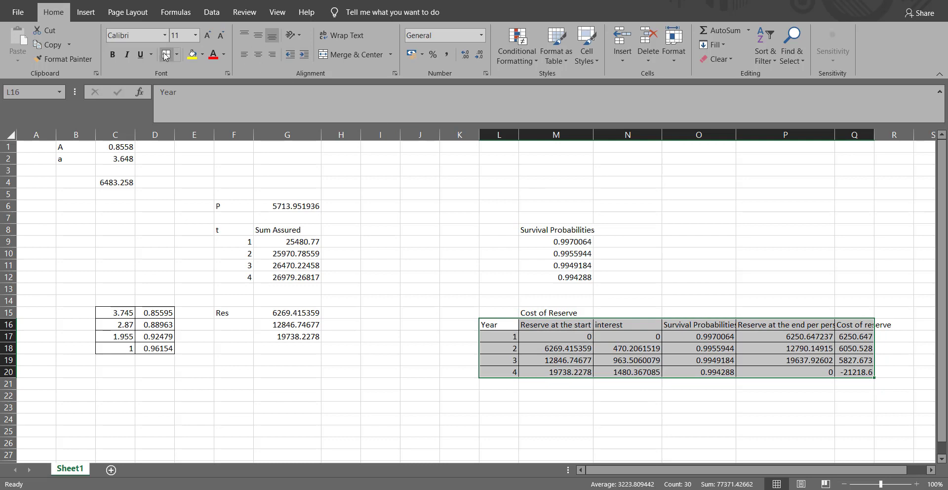
pyautogui.hotkey('ctrl', 'c')
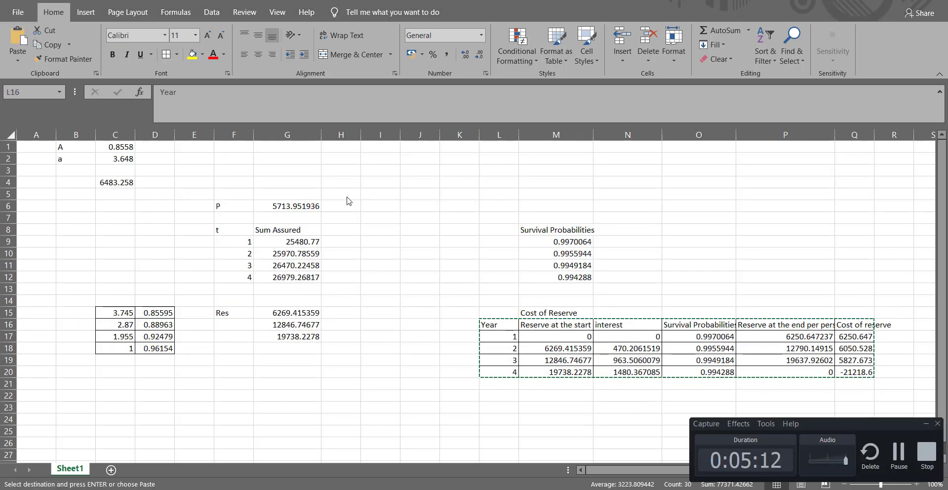
pyautogui.moveTo(655, 487)
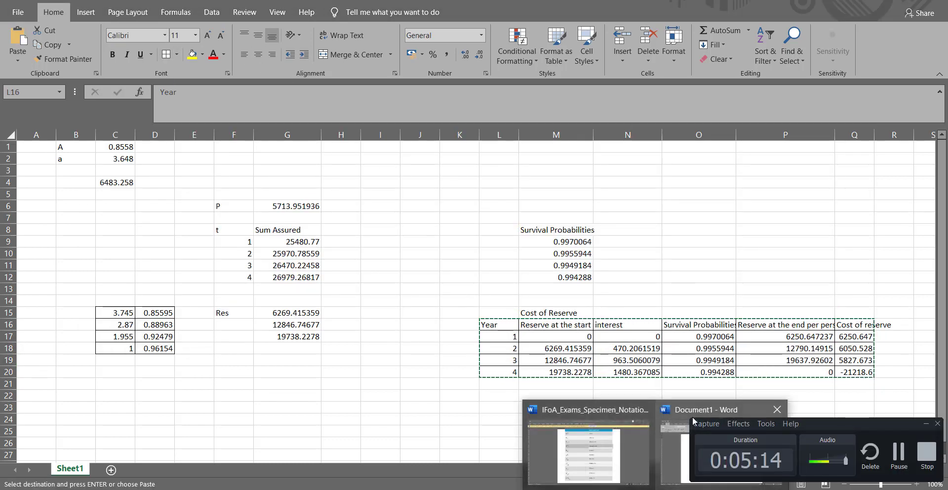
pyautogui.click(692, 416)
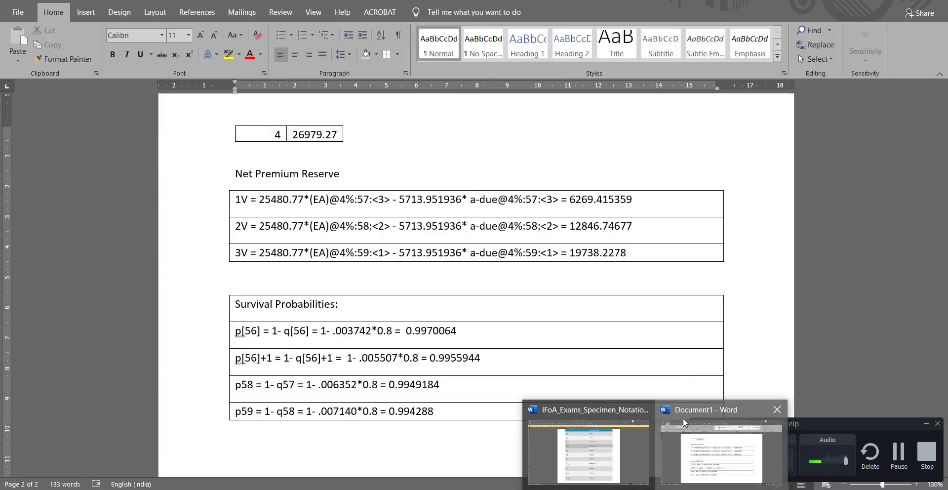
pyautogui.click(925, 423)
pyautogui.scroll(-9, 445, 267)
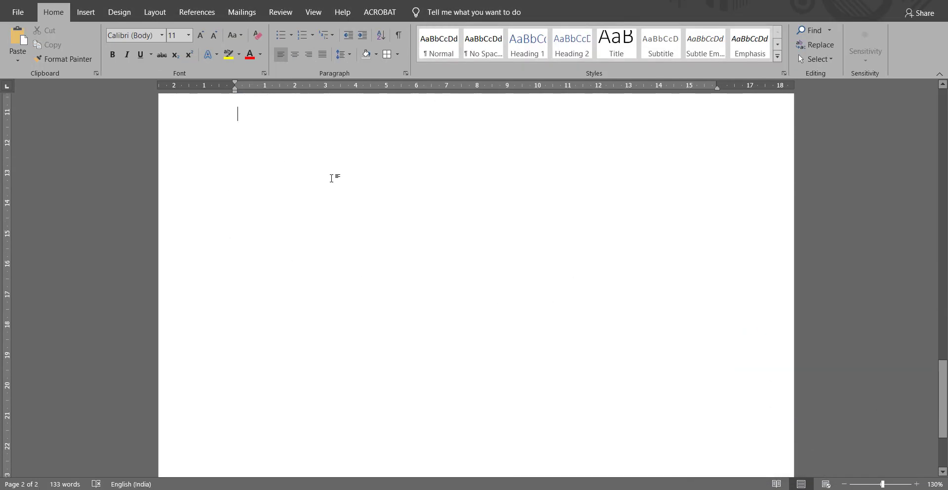
pyautogui.hotkey('ctrl', 'v')
pyautogui.scroll(4, 233, 287)
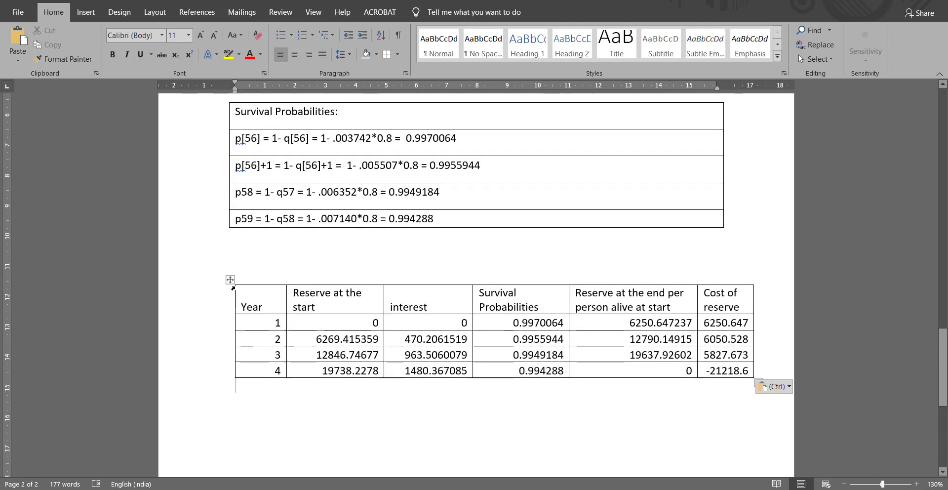
# - Add the heading "Cost of Reserve" above the pasted table
pyautogui.click(247, 271)
pyautogui.write('Cos')
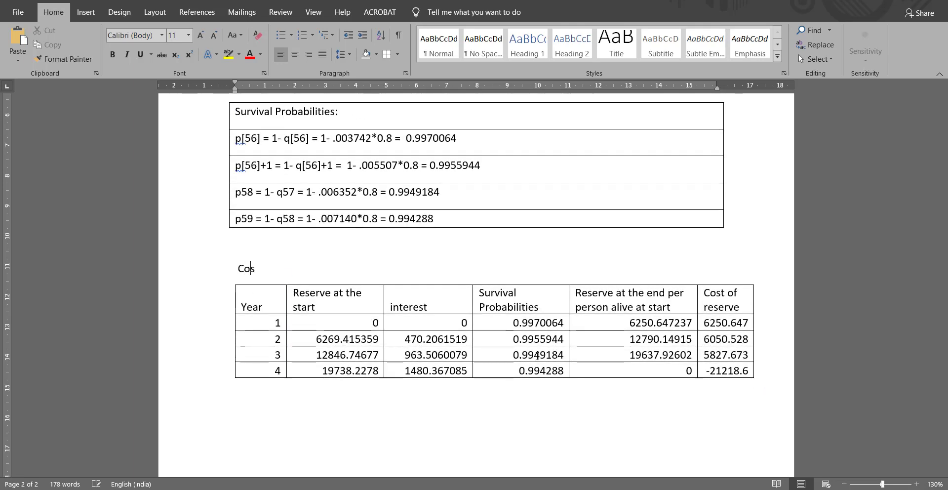
pyautogui.write('t of Re')
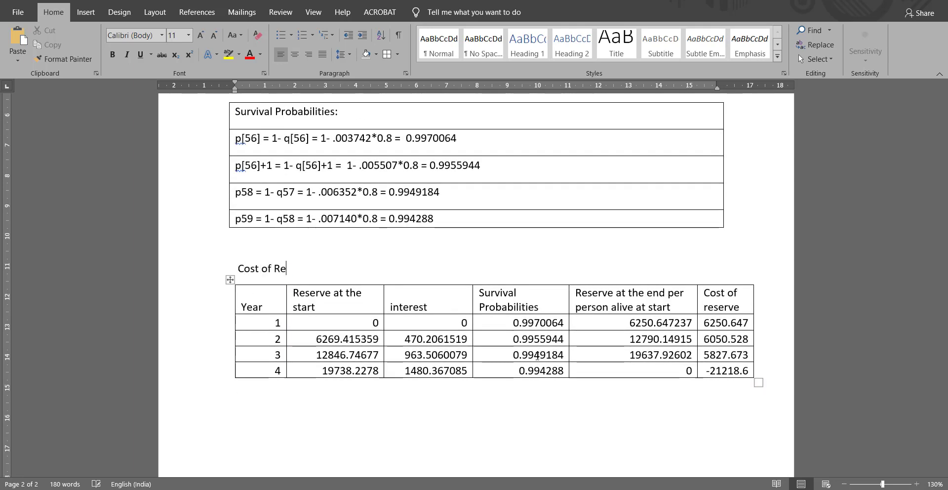
pyautogui.write('serve')
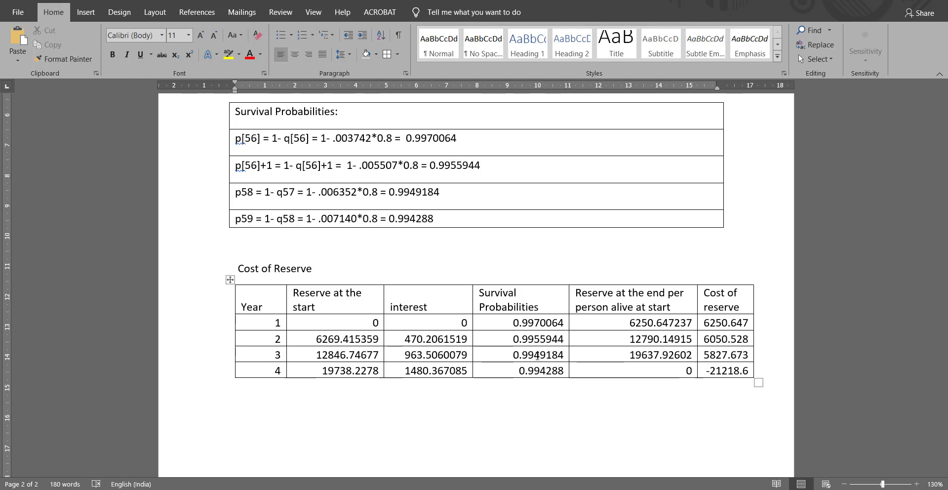
pyautogui.press('Down')
pyautogui.press('Down')
pyautogui.press('Down')
pyautogui.press('Down')
pyautogui.press('Down')
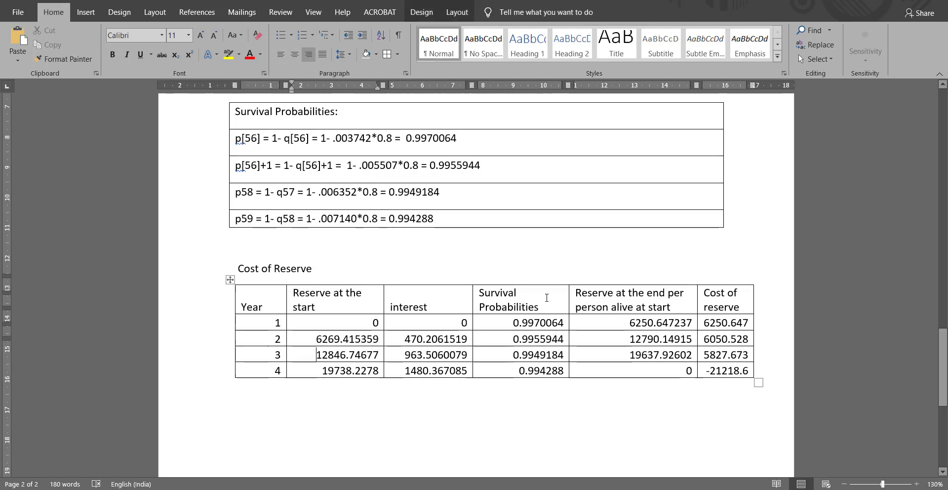
pyautogui.scroll(-3, 546, 297)
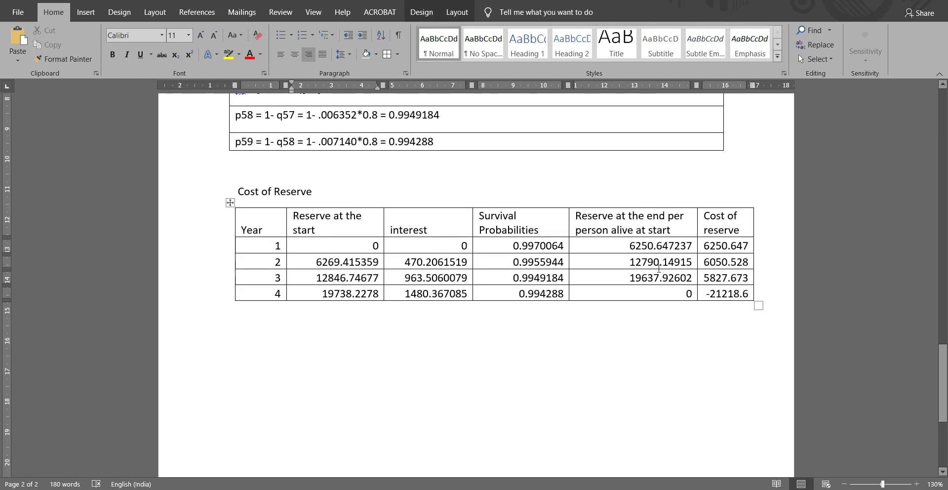
pyautogui.click(715, 488)
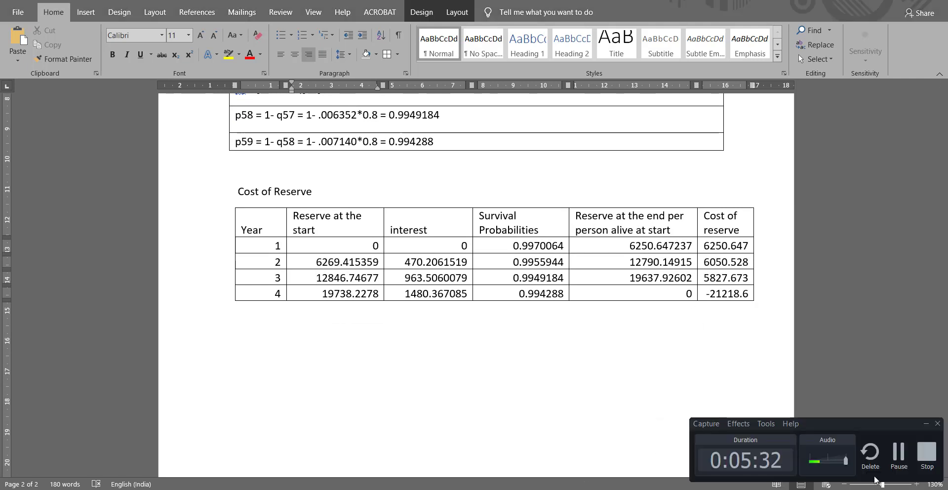
pyautogui.click(437, 293)
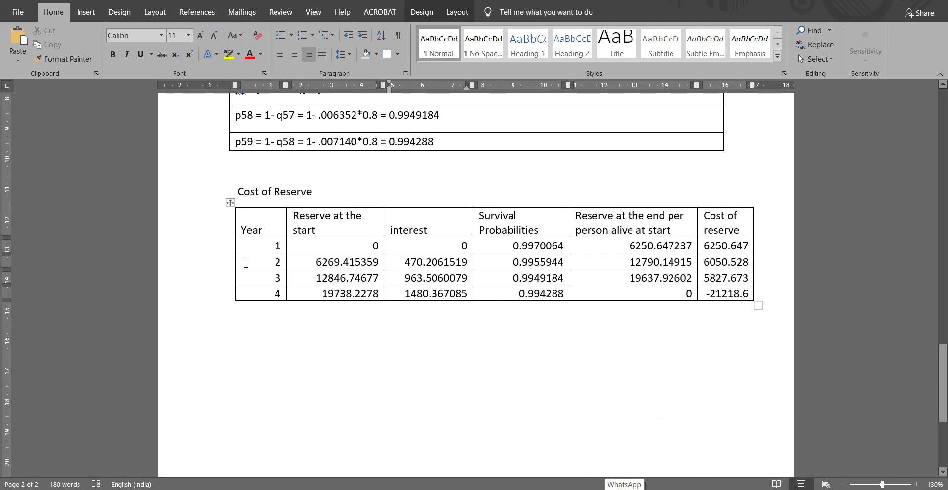
pyautogui.click(269, 314)
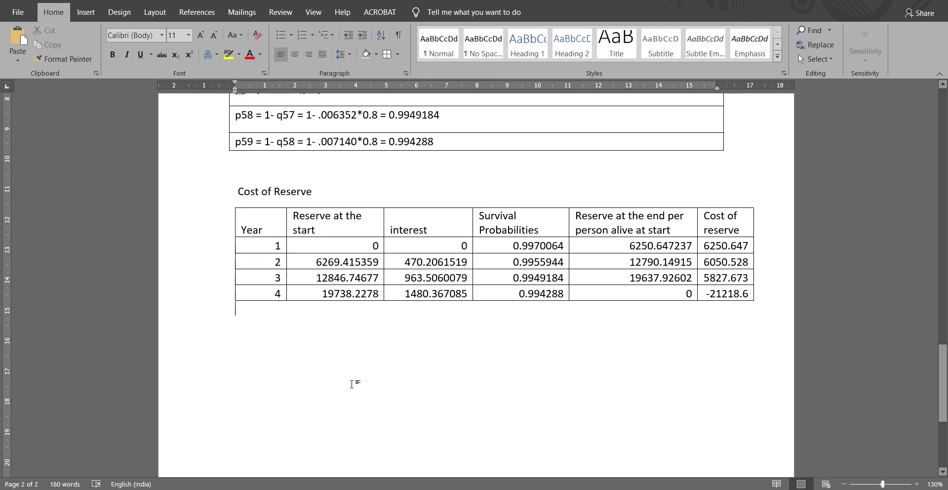
# - Append (a), (b) and (c) to the reserve at the start, interest and survival probabilities column headers, keeping (c) as plain text
pyautogui.click(327, 221)
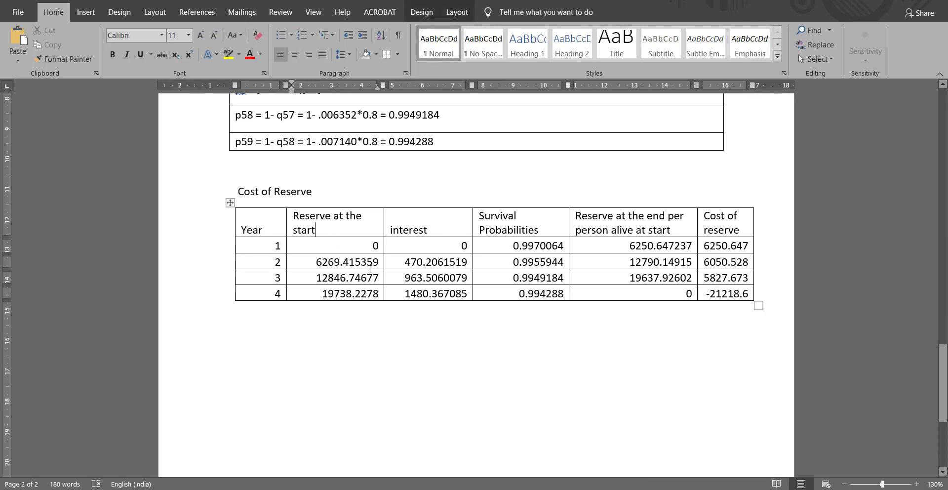
pyautogui.write('(a')
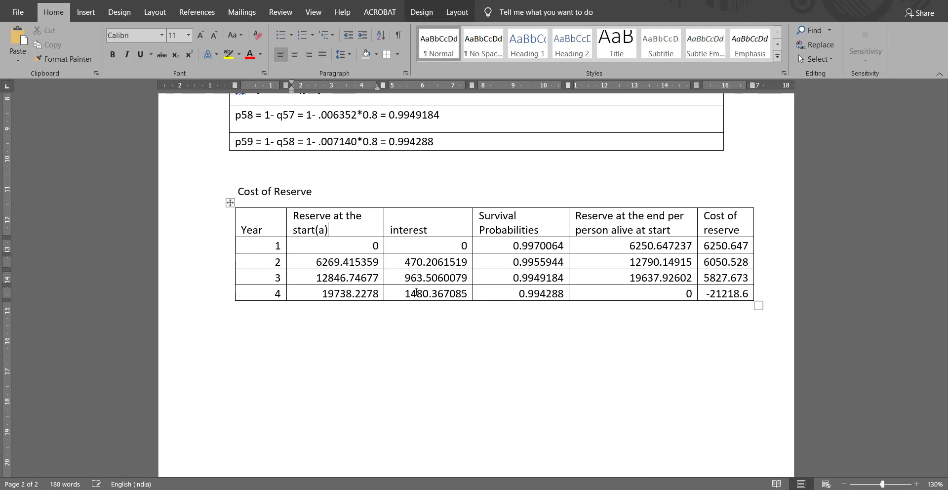
pyautogui.click(445, 231)
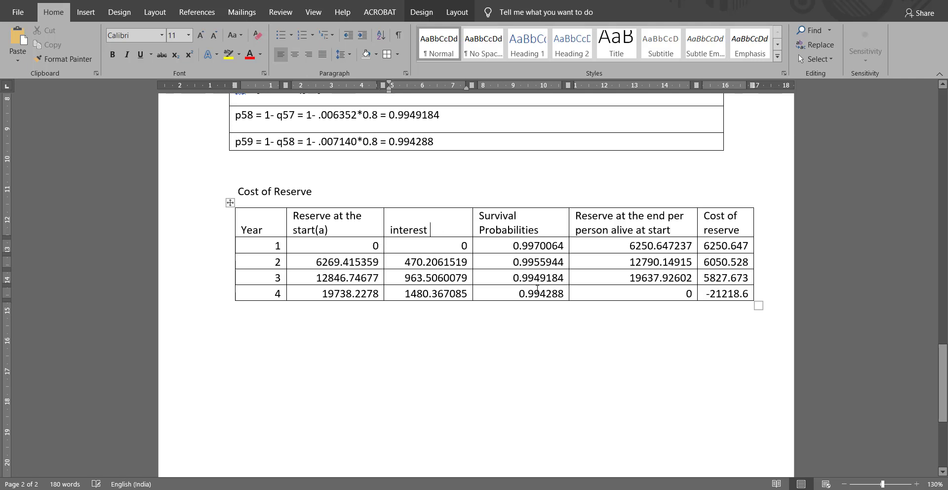
pyautogui.write('(b)')
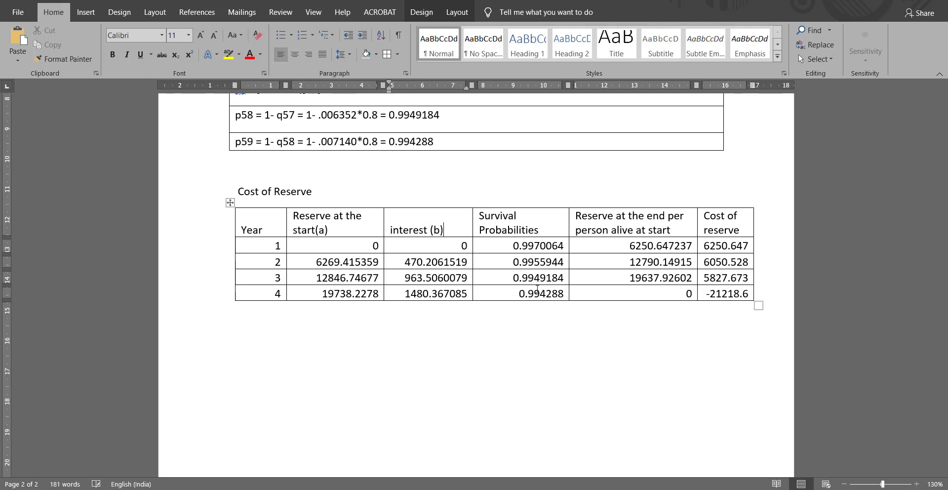
pyautogui.scroll(1, 537, 288)
pyautogui.click(560, 273)
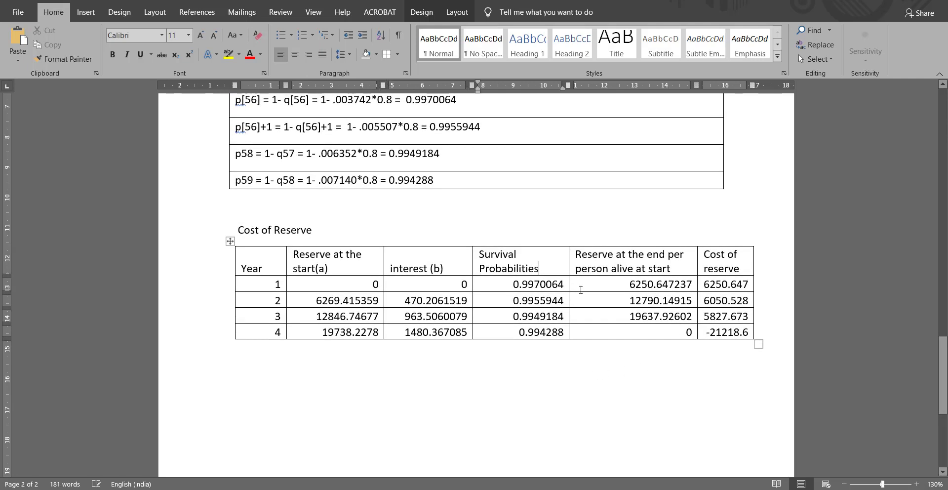
pyautogui.write('(c)')
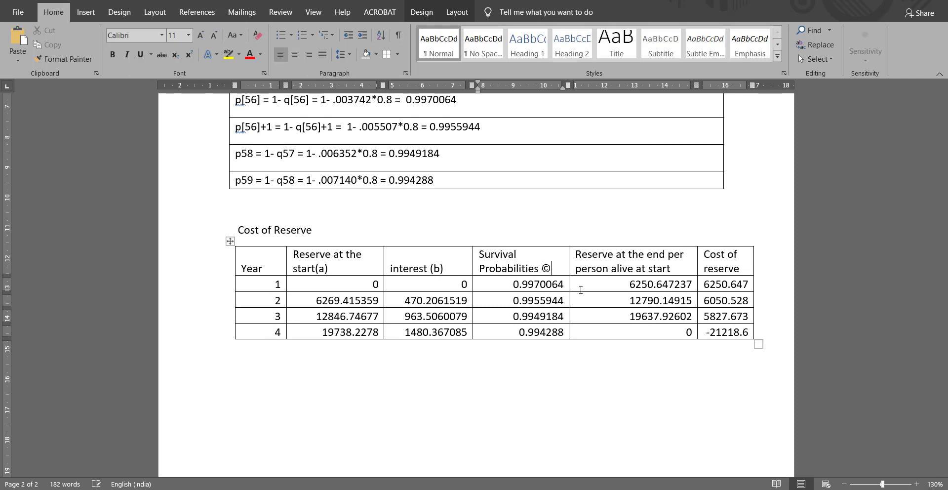
pyautogui.hotkey('ctrl', 'z')
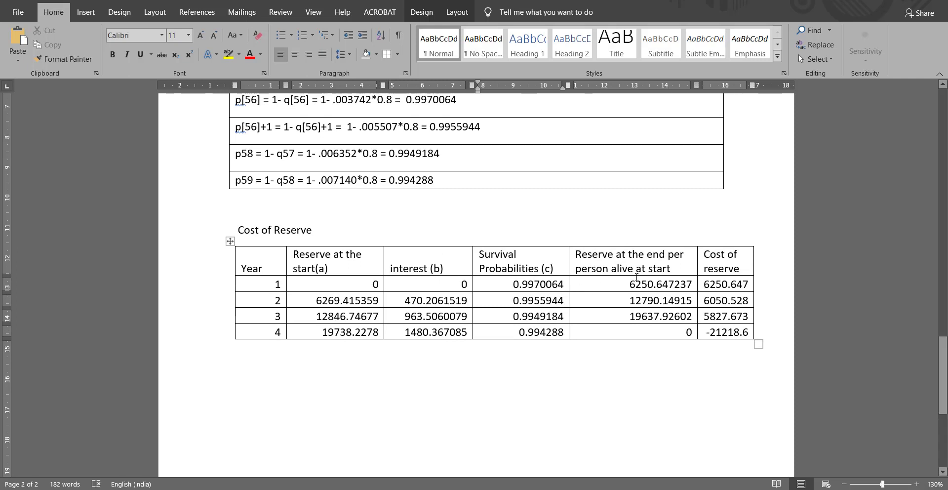
# - Append (d) to the reserve at the end header and (e) to the cost of reserve header, keeping (e) as plain text
pyautogui.click(677, 268)
pyautogui.write('(d')
pyautogui.click(741, 270)
pyautogui.write('N')
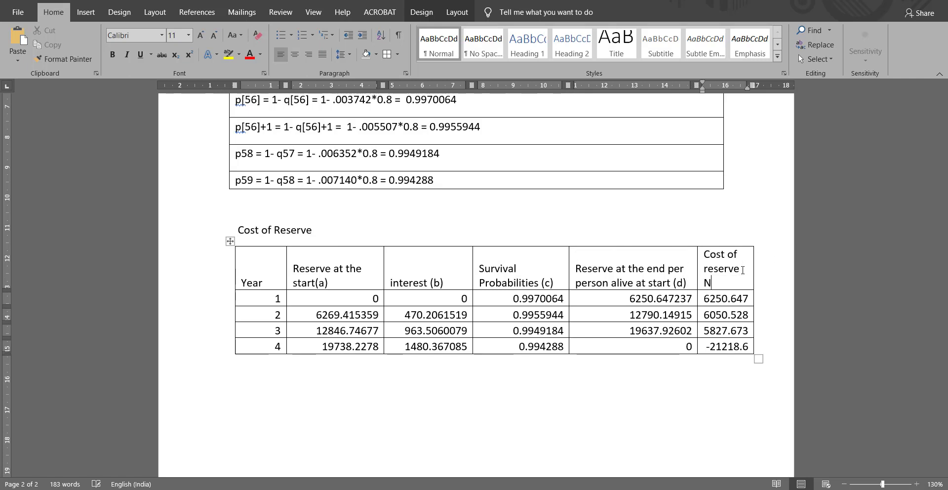
pyautogui.press('BackSpace')
pyautogui.write('(e)')
pyautogui.hotkey('ctrl', 'z')
# - Write the formulas "(b) = (a)*0.075" and "(d)t-1 = (a)t*(c)t-1" on separate lines below the cost of reserve table
pyautogui.click(281, 424)
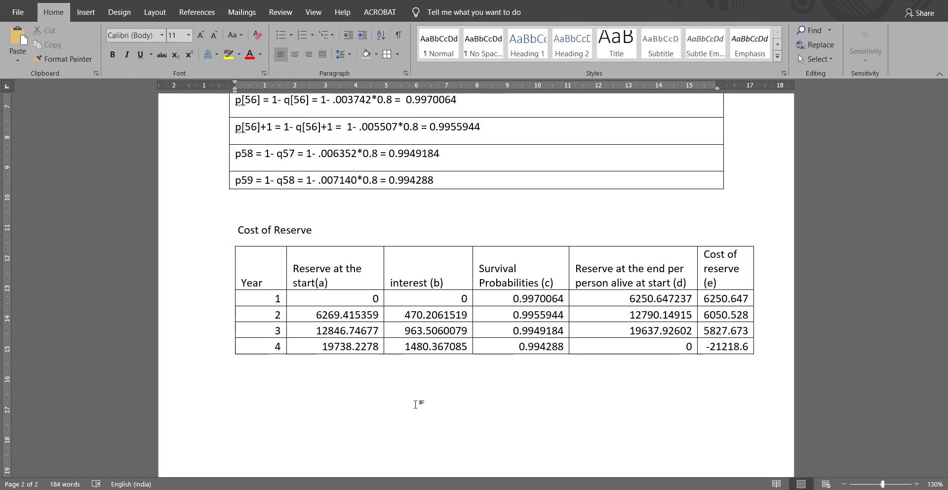
pyautogui.write('(b)*')
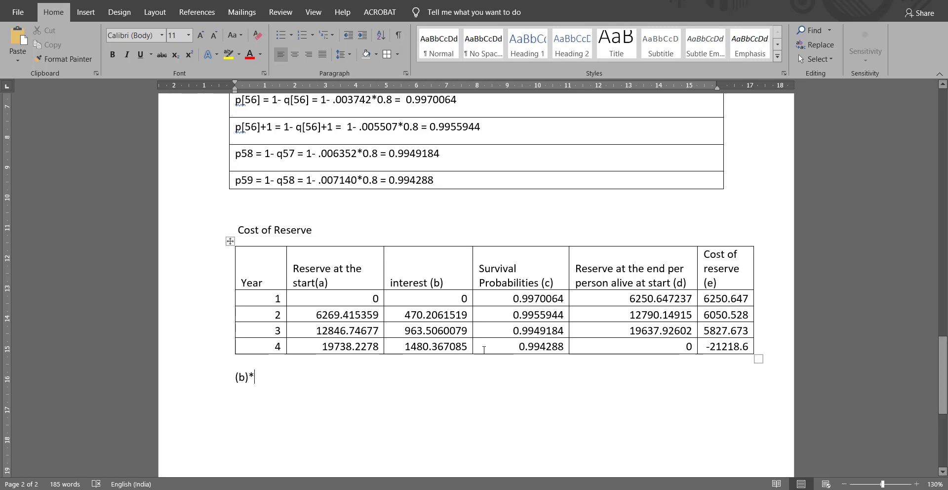
pyautogui.press('BackSpace')
pyautogui.write('= ')
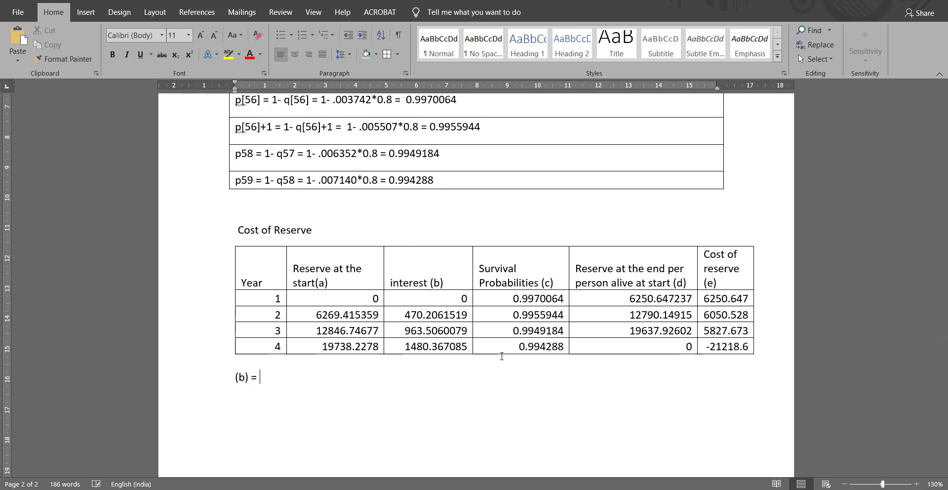
pyautogui.write('(a) 0.075')
pyautogui.write('(d)t-1 = (a)t*(c)t-1')
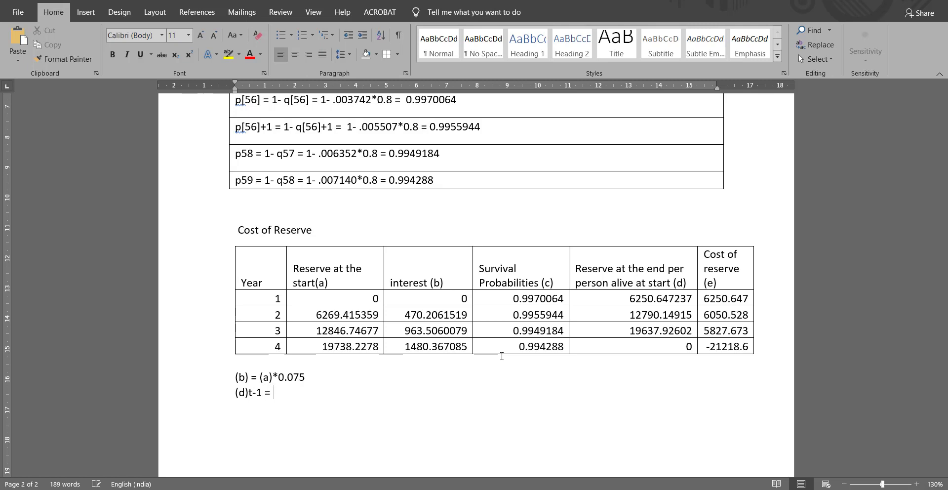
pyautogui.write('a)t*(c)t-1')
pyautogui.press('Return')
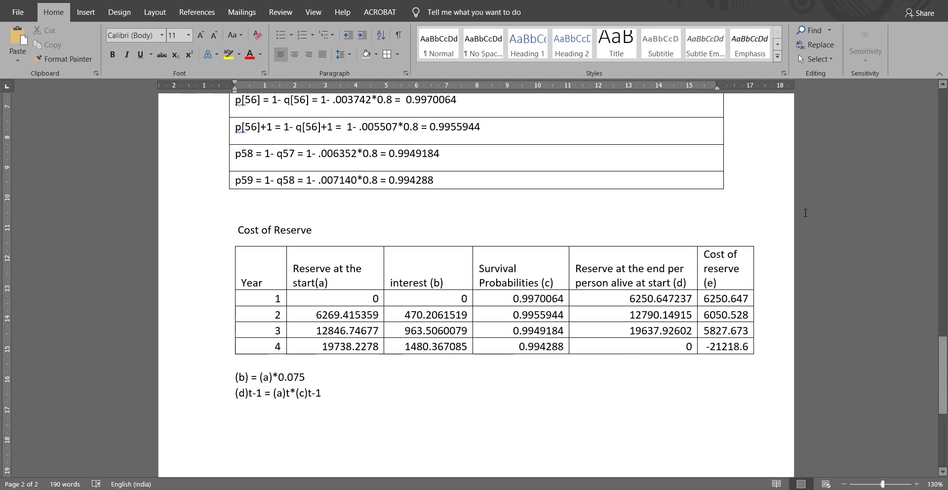
# - Add the formula line "(e) = (d) – (a)" beneath the (d) formula, keeping (e) as plain text instead of a euro sign
pyautogui.write('(e)')
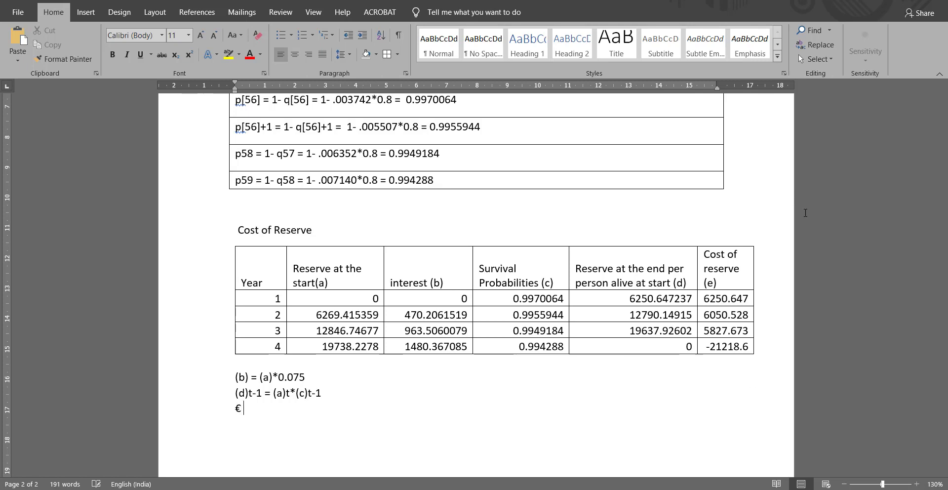
pyautogui.press('BackSpace')
pyautogui.write('(e)')
pyautogui.hotkey('ctrl', 'z')
pyautogui.write('= ')
pyautogui.write('(d)')
pyautogui.write(' - (a')
pyautogui.write(')')
# - Insert a "Notes:" line between the cost of reserve table and the formula lines
pyautogui.scroll(7, 493, 192)
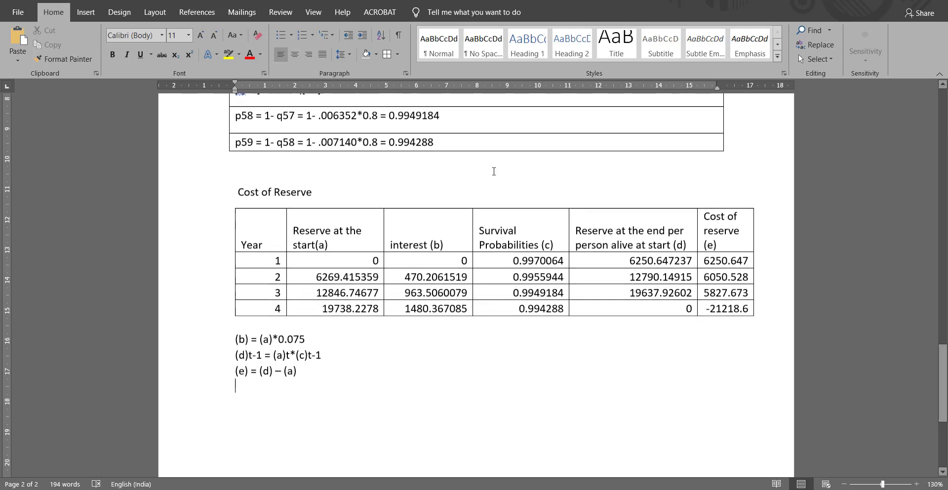
pyautogui.scroll(-10, 264, 186)
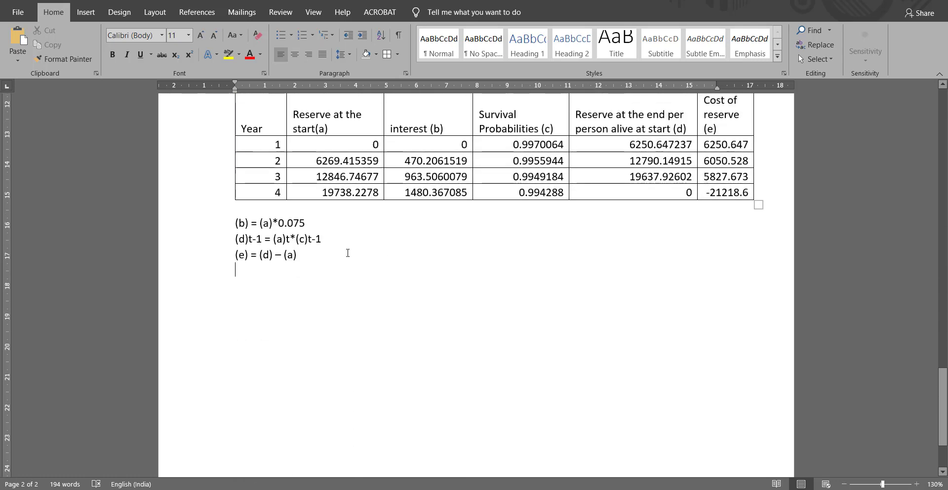
pyautogui.scroll(6, 345, 240)
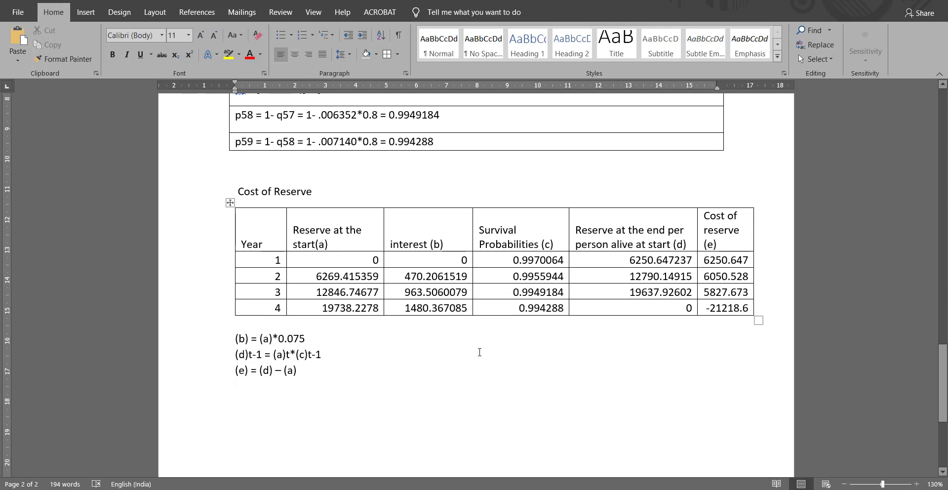
pyautogui.click(241, 329)
pyautogui.press('Return')
pyautogui.write('Notes:')
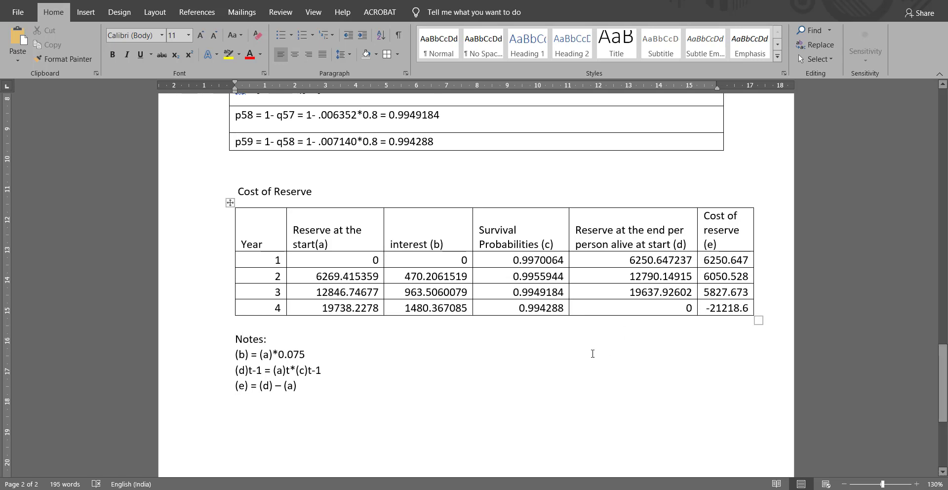
# - Make the "Cost of Reserve" heading bold
pyautogui.scroll(5, 293, 290)
pyautogui.scroll(-3, 244, 301)
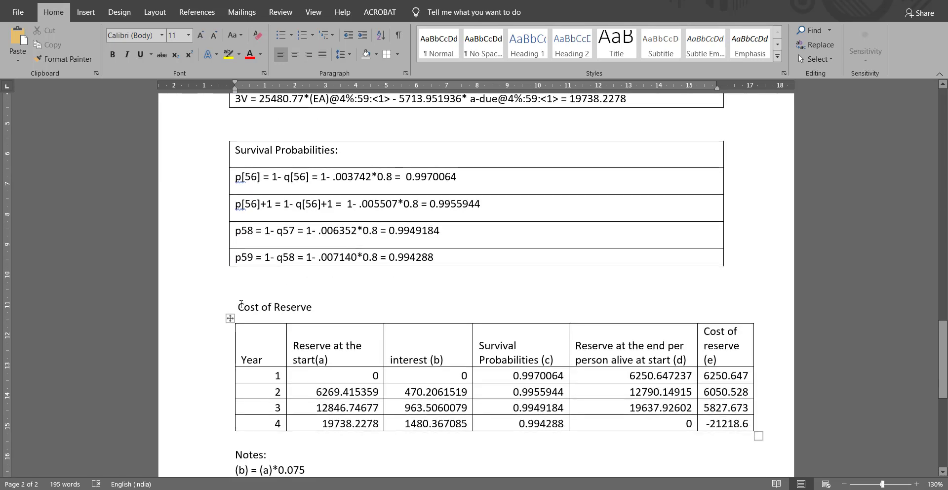
pyautogui.moveTo(241, 305); pyautogui.dragTo(329, 315)
pyautogui.hotkey('ctrl', 'b')
# - Make the "Survival Probabilities:" and "Net Premium Reserve" headings bold
pyautogui.scroll(2, 223, 163)
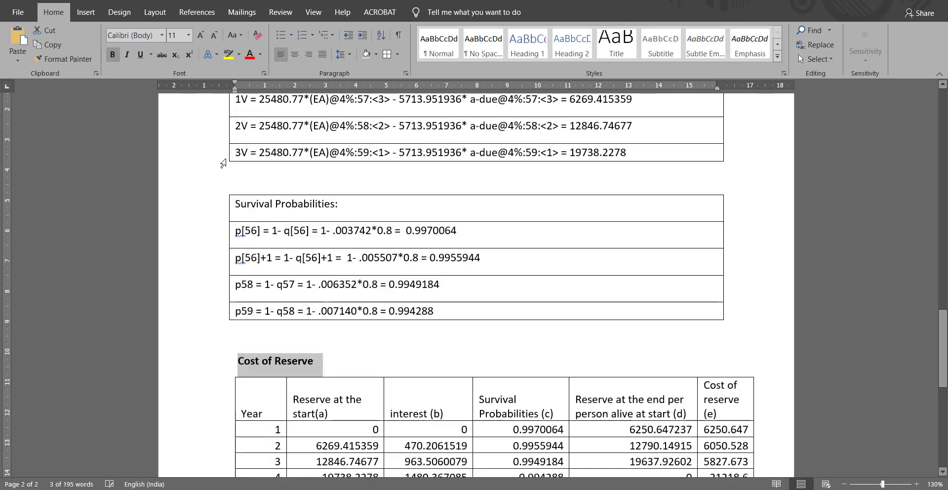
pyautogui.scroll(1, 223, 163)
pyautogui.moveTo(238, 227); pyautogui.dragTo(348, 230)
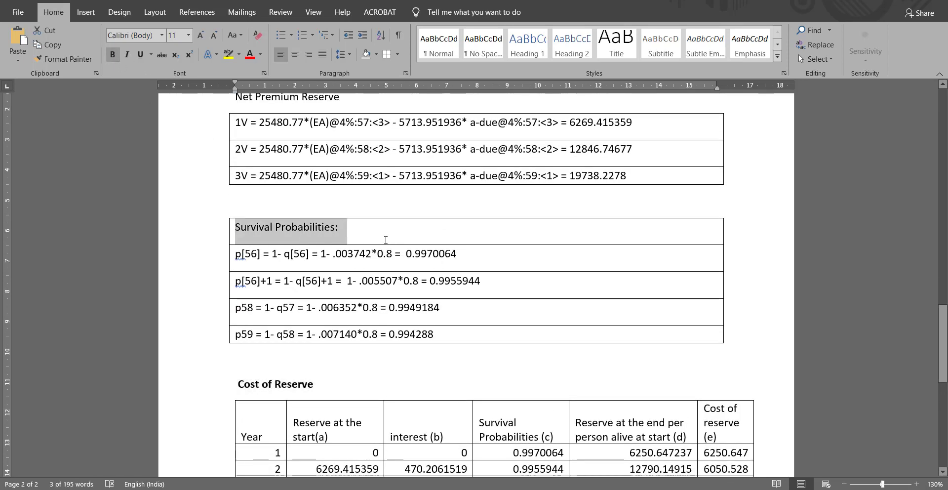
pyautogui.hotkey('ctrl', 'b')
pyautogui.scroll(4, 268, 252)
pyautogui.moveTo(234, 212); pyautogui.dragTo(385, 211)
pyautogui.click(113, 55)
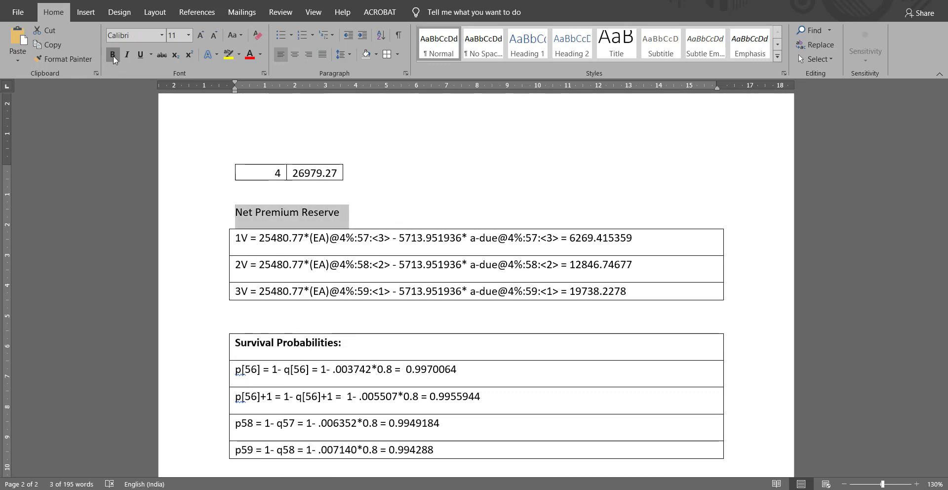
# - Review the profit test basis in the question and the solution written so far in the document
pyautogui.scroll(15, 280, 182)
pyautogui.scroll(-20, 279, 182)
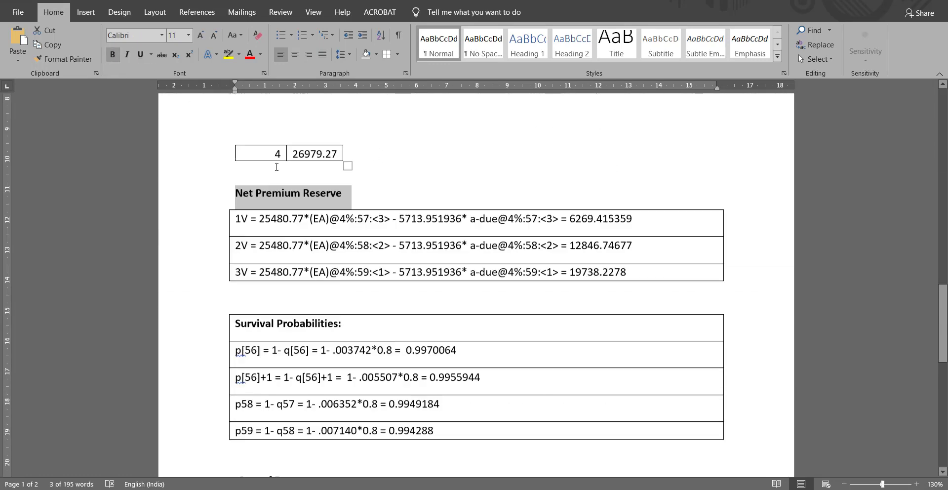
pyautogui.scroll(15, 274, 166)
pyautogui.scroll(15, 274, 166)
pyautogui.scroll(-20, 269, 171)
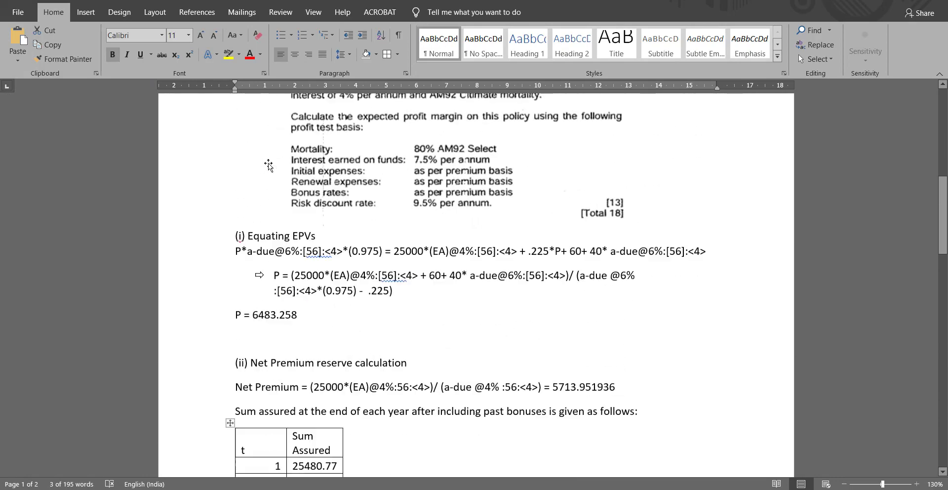
pyautogui.scroll(1, 266, 172)
pyautogui.click(408, 280)
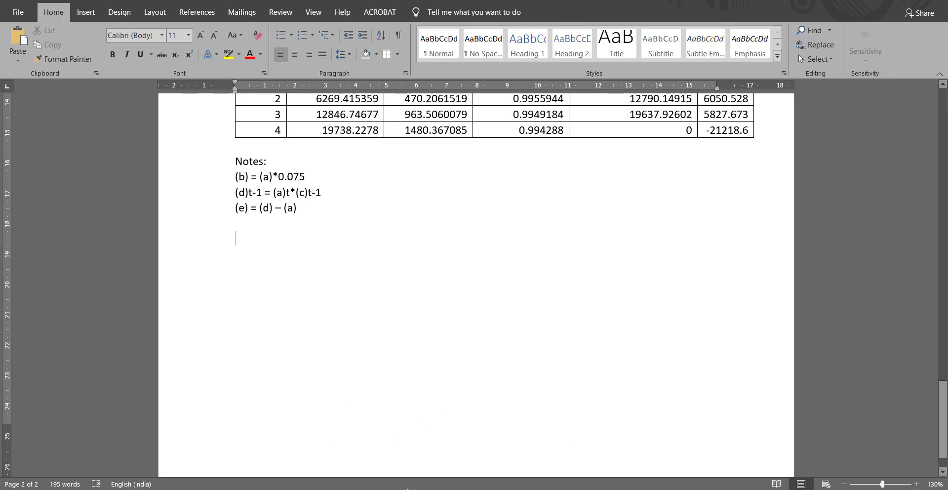
# - Switch to the Excel workbook and enter the title "Revenue Account" in cell D22
pyautogui.hotkey('alt', 'Tab')
pyautogui.scroll(-5, 100, 338)
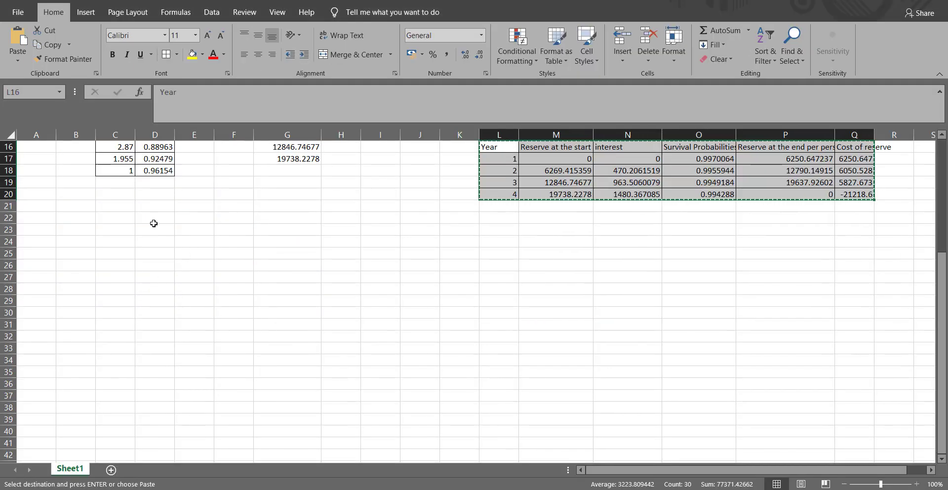
pyautogui.click(155, 218)
pyautogui.write('Rever')
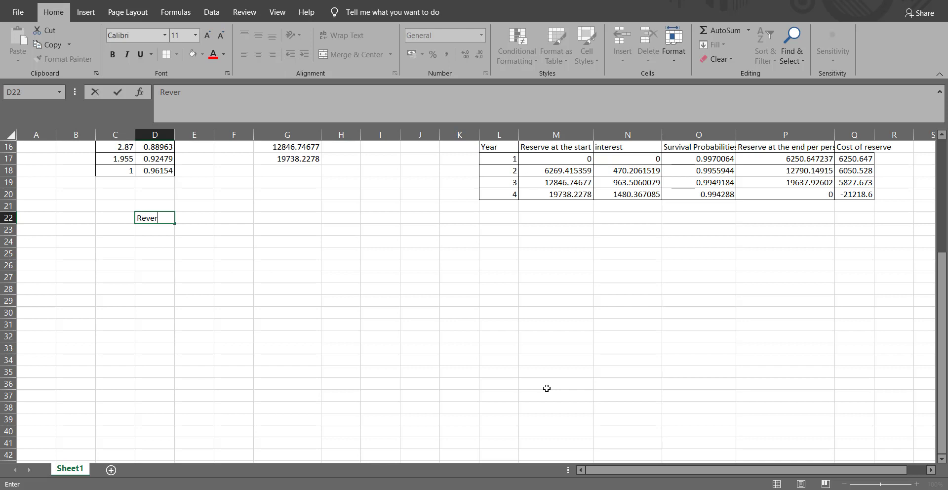
pyautogui.press('BackSpace')
pyautogui.write('nue Account')
pyautogui.press('Return')
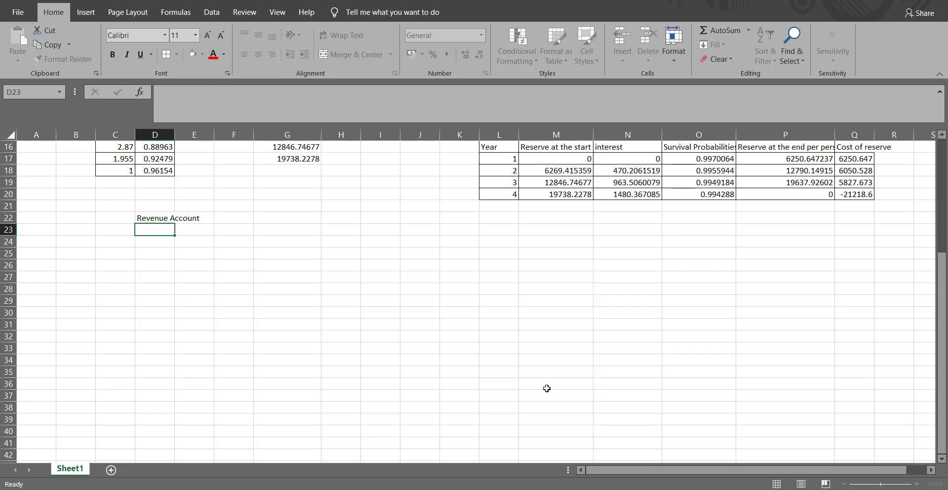
# - Create the year column with the heading "t" in A23 and the values 1 to 4 in A24:A27
pyautogui.press('Home')
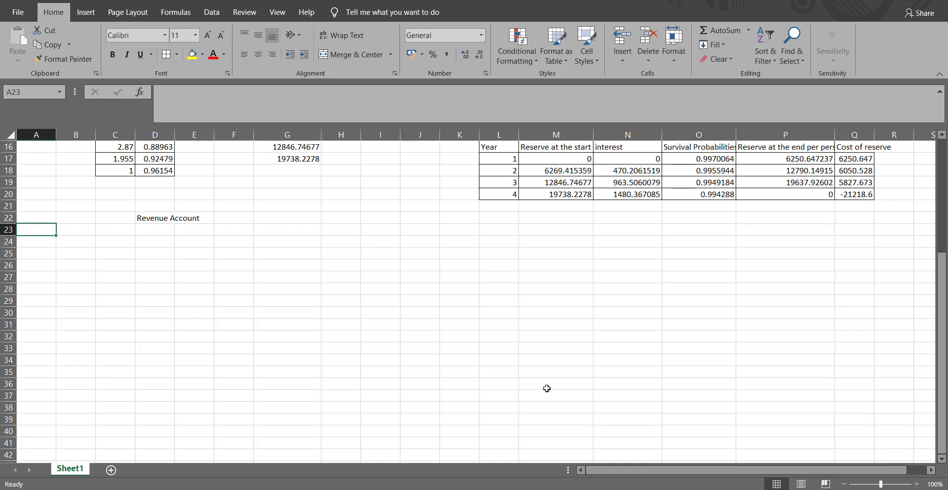
pyautogui.write('t')
pyautogui.press('Return')
pyautogui.write('1')
pyautogui.press('Return')
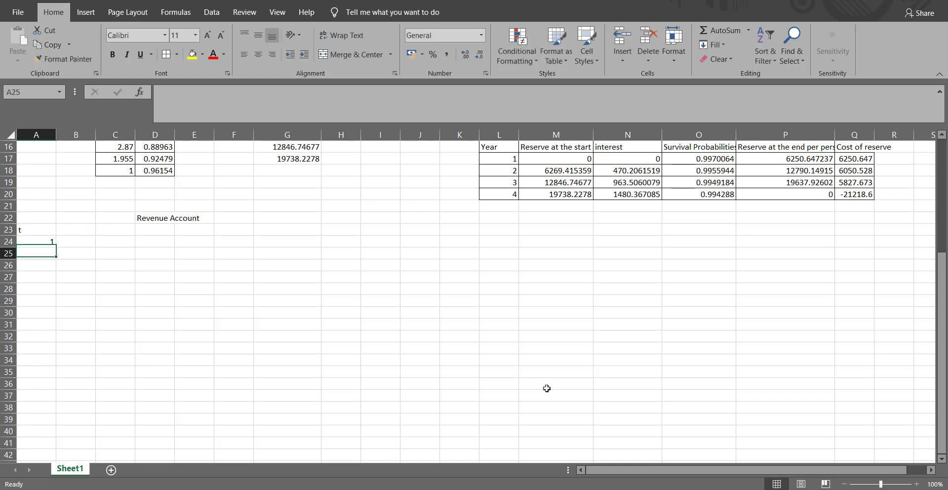
pyautogui.write('2')
pyautogui.press('Return')
pyautogui.write('3')
pyautogui.press('Return')
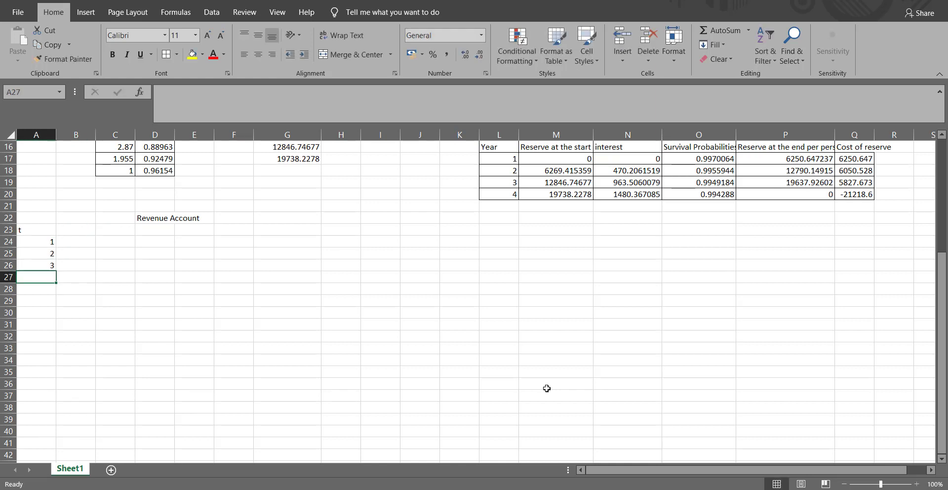
pyautogui.write('4')
pyautogui.press('Return')
# - Add the column heading "Premium" in B23
pyautogui.press('Up')
pyautogui.press('Up')
pyautogui.press('Up')
pyautogui.press('Up')
pyautogui.press('Up')
pyautogui.press('Right')
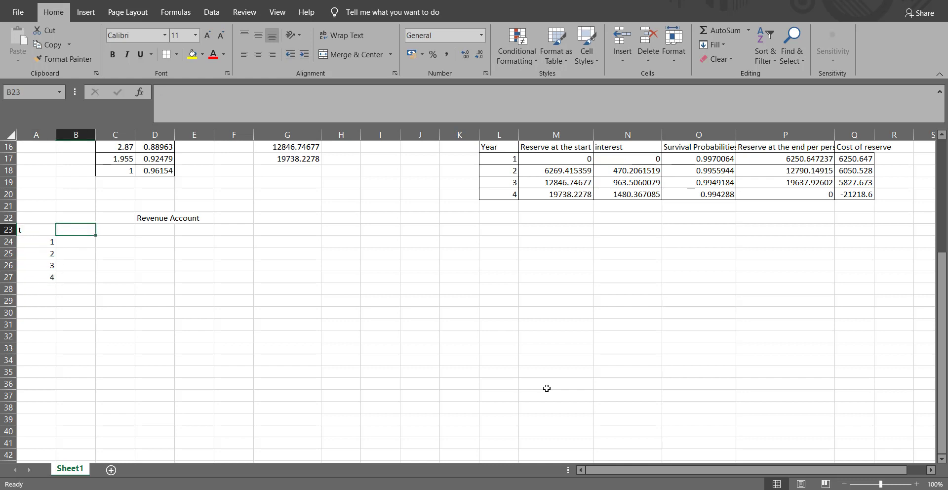
pyautogui.write('Premiyu')
pyautogui.press('BackSpace')
pyautogui.press('BackSpace')
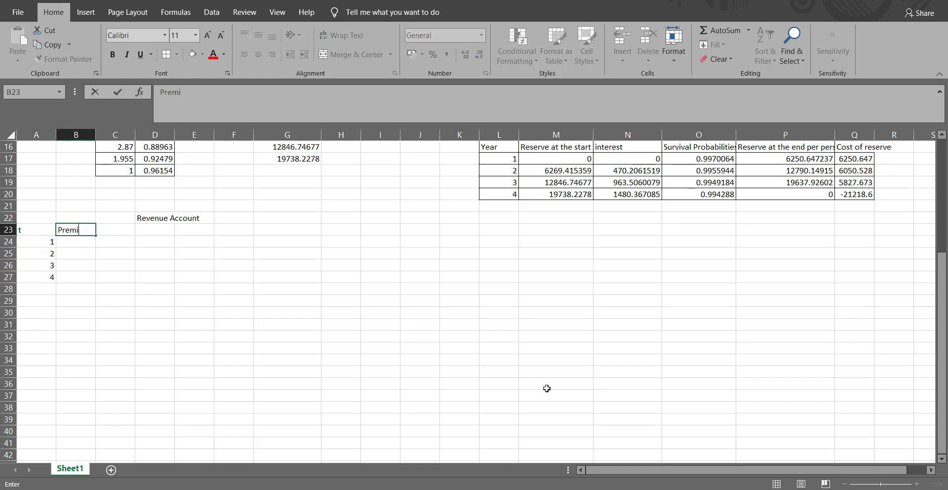
pyautogui.write('um')
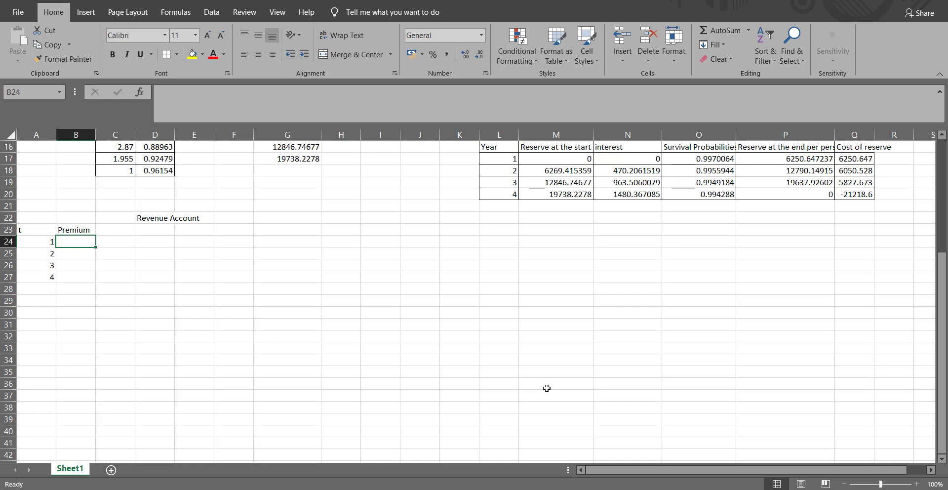
# - Enter a formula in B24 that takes the year 1 premium from cell C4
pyautogui.write('=')
pyautogui.press('Up')
pyautogui.press('Up')
pyautogui.press('Up')
pyautogui.press('Up')
pyautogui.press('Up')
pyautogui.press('Up')
pyautogui.press('Up')
pyautogui.press('Up')
pyautogui.press('Up')
pyautogui.press('Up')
pyautogui.press('Up')
pyautogui.press('Up')
pyautogui.press('Up')
pyautogui.press('Up')
pyautogui.press('Up')
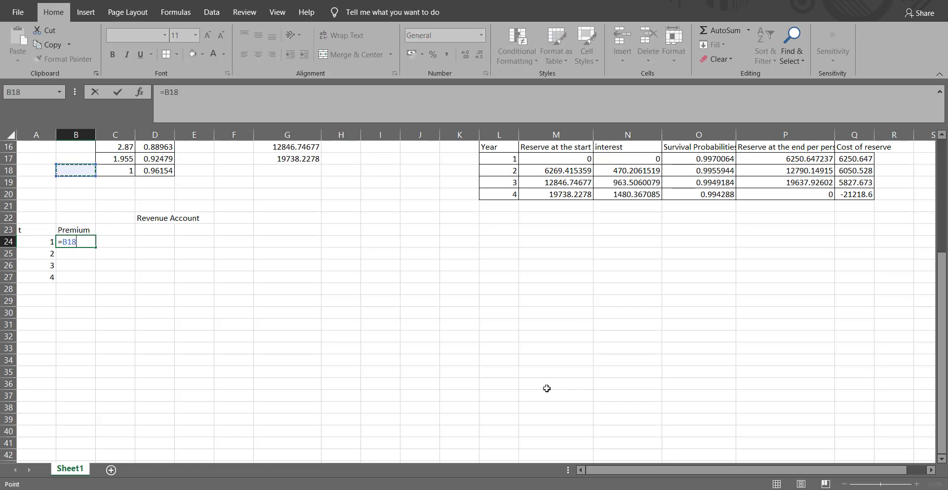
pyautogui.press('Up')
pyautogui.press('Right')
pyautogui.press('Right')
pyautogui.press('Right')
pyautogui.press('Right')
pyautogui.press('Right')
pyautogui.press('Down')
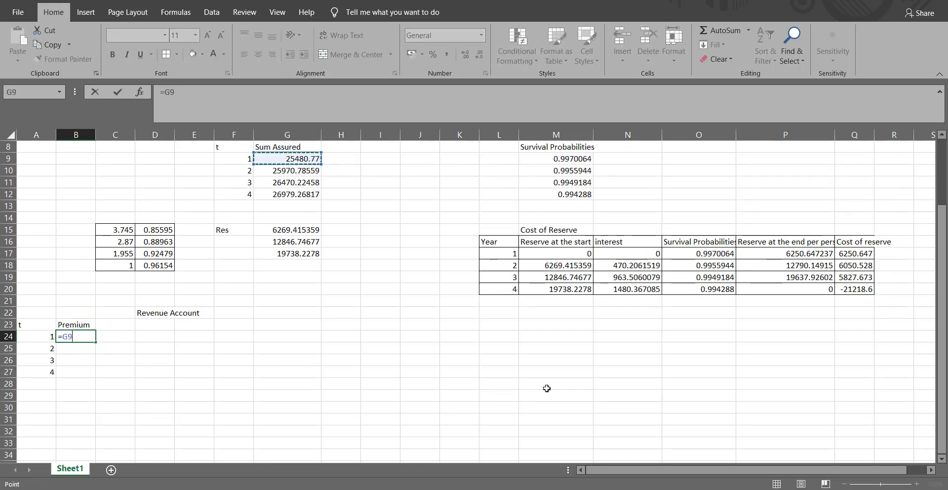
pyautogui.press('Up')
pyautogui.press('Up')
pyautogui.press('Up')
pyautogui.press('Up')
pyautogui.press('Up')
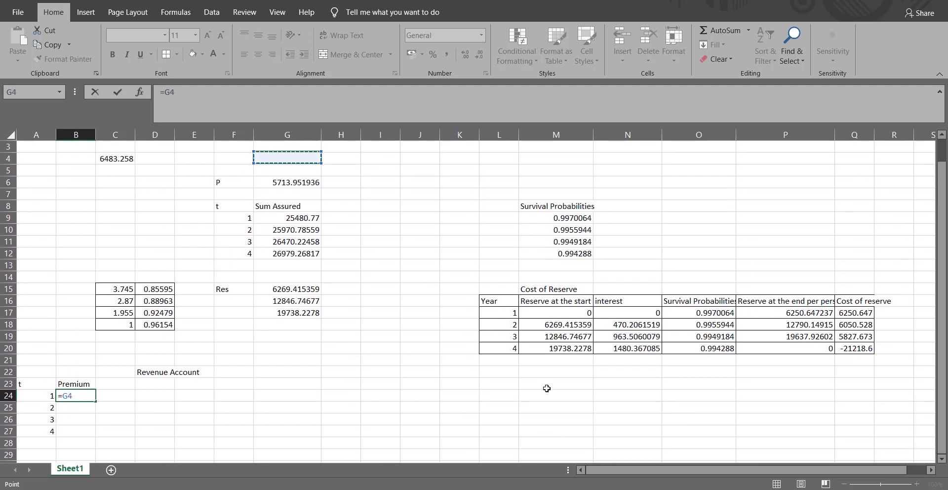
pyautogui.press('Up')
pyautogui.press('Up')
pyautogui.press('Up')
pyautogui.press('Left')
pyautogui.press('Left')
pyautogui.press('Left')
pyautogui.press('Left')
pyautogui.press('Left')
pyautogui.press('Left')
pyautogui.press('Down')
pyautogui.press('Down')
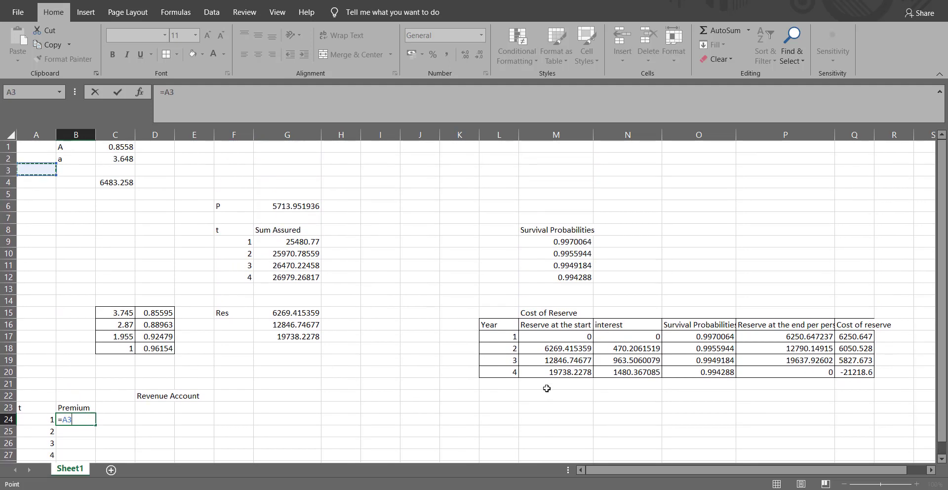
pyautogui.press('Right')
pyautogui.press('Right')
pyautogui.press('Down')
pyautogui.press('Return')
# - Try to fill the B24 premium formula down to B27 with its relative reference
pyautogui.press('Down')
pyautogui.press('Down')
pyautogui.press('Down')
pyautogui.press('Down')
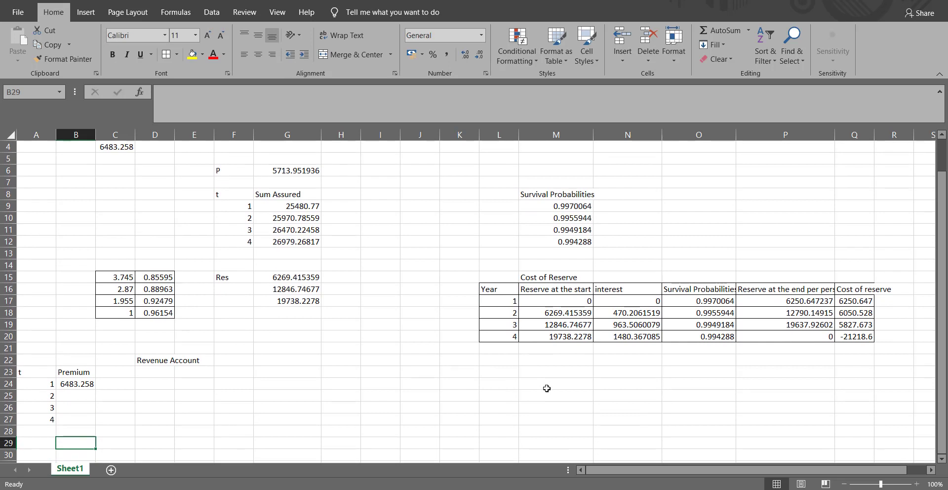
pyautogui.click(82, 383)
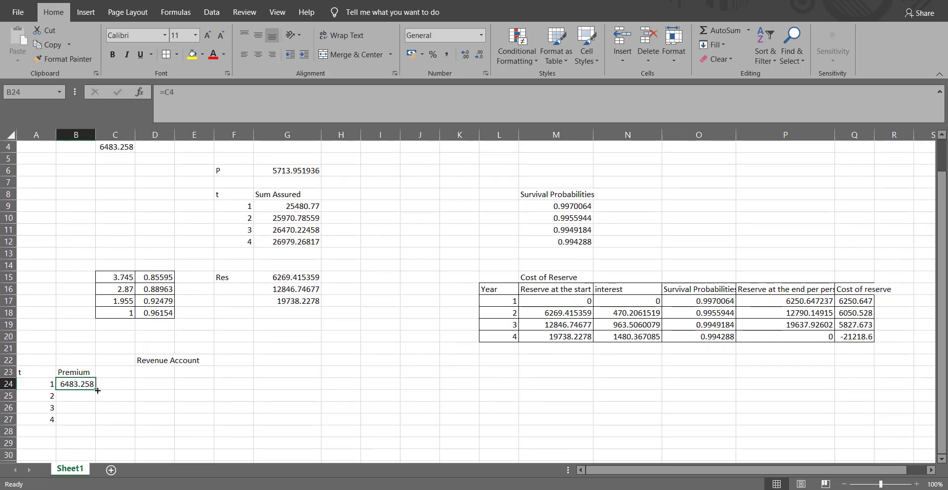
pyautogui.moveTo(95, 389); pyautogui.dragTo(94, 419)
# - Make the reference in B24 absolute as =$C$4 and fill the formula down to B27
pyautogui.click(79, 385)
pyautogui.click(165, 94)
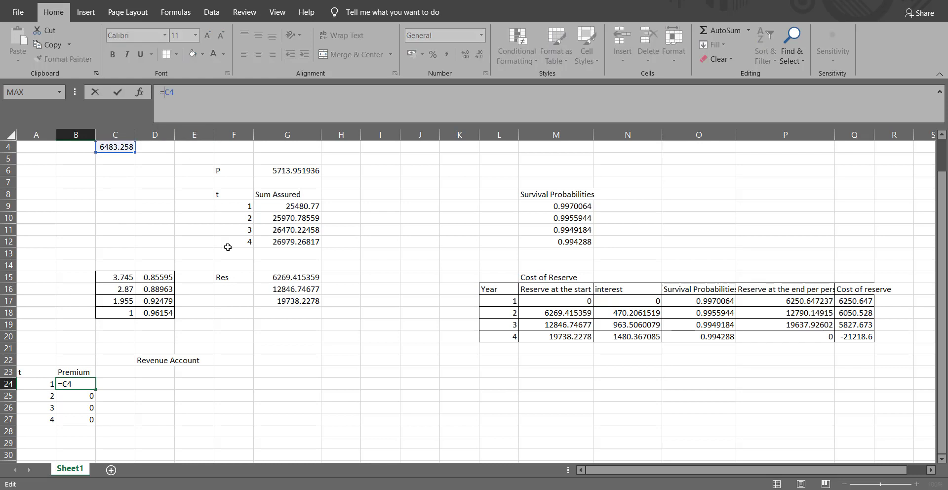
pyautogui.press('Return')
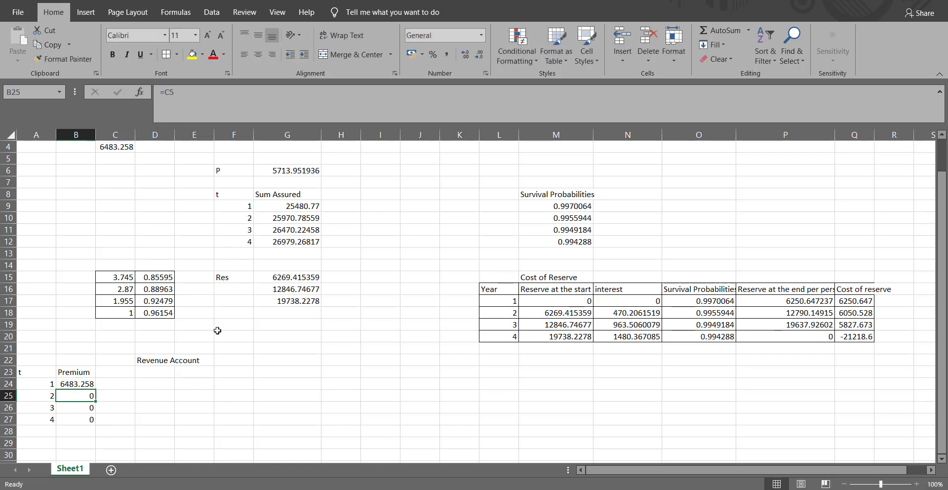
pyautogui.click(79, 384)
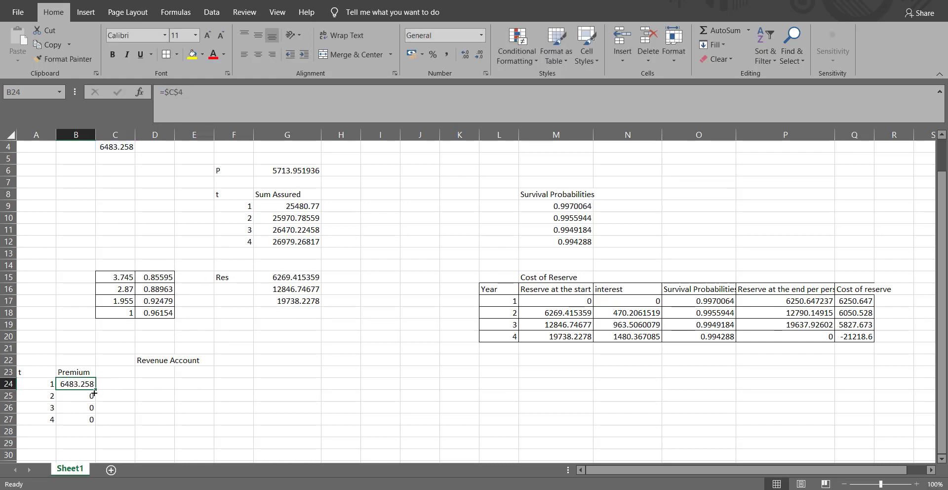
pyautogui.moveTo(94, 391); pyautogui.dragTo(97, 422)
# - Add the column heading "Expenses" in C23, beside the Premium heading
pyautogui.click(114, 374)
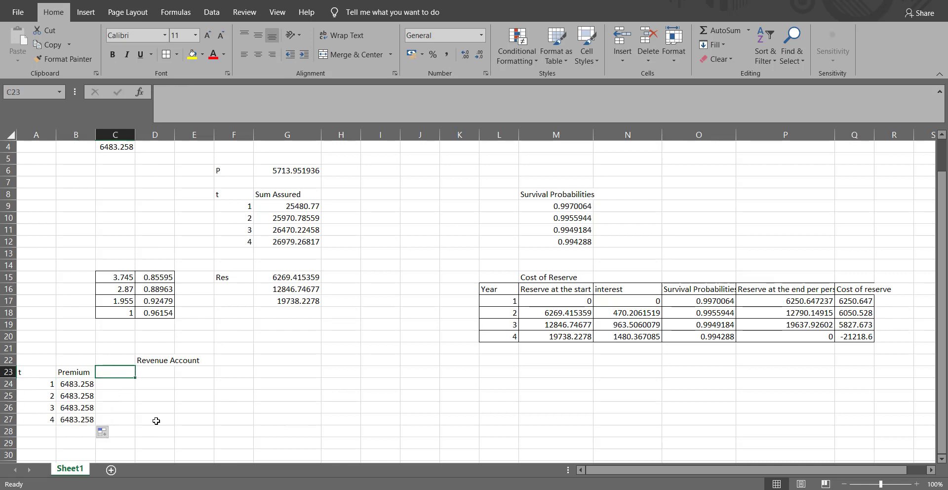
pyautogui.write('Expenses')
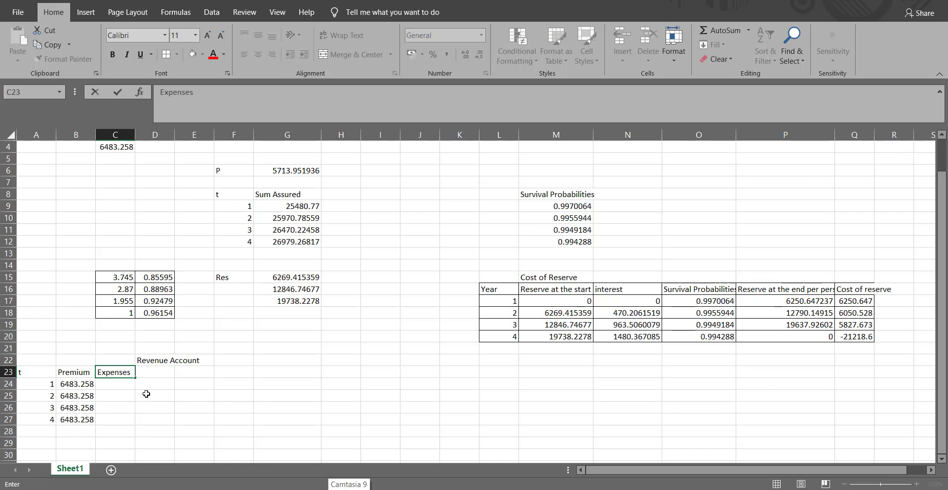
pyautogui.press('Return')
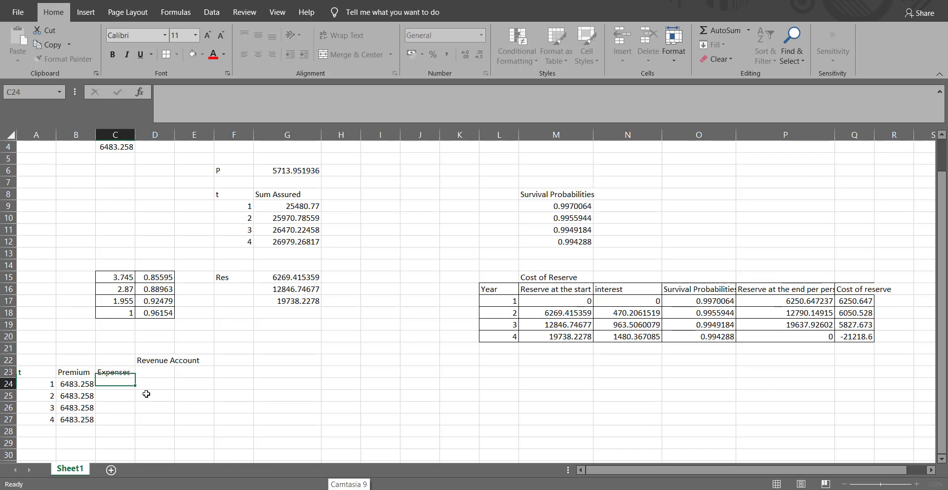
# - Begin the year 1 expenses formula in C24 with a reference to the premium in B24
pyautogui.write('=')
pyautogui.press('Left')
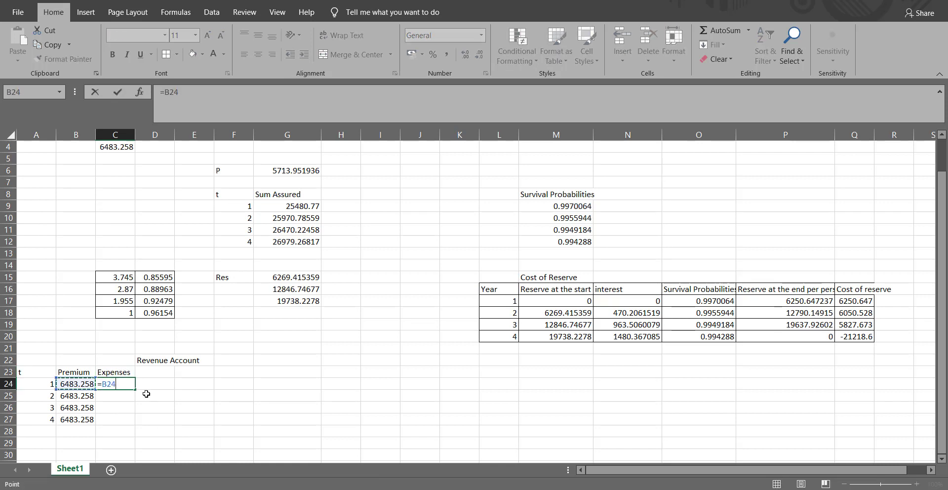
# - Complete the year 1 expense formula in C24 as =B24*0.25+100
pyautogui.write('*0.25 +100')
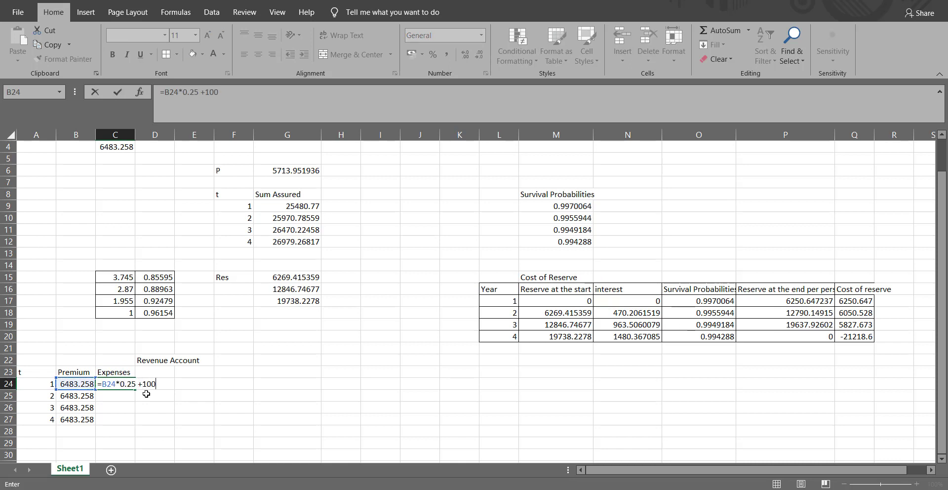
pyautogui.press('Return')
# - Calculate the year 2 expenses in C25 as =B25*0.025+40 and fill the formula down to C27
pyautogui.write('=-')
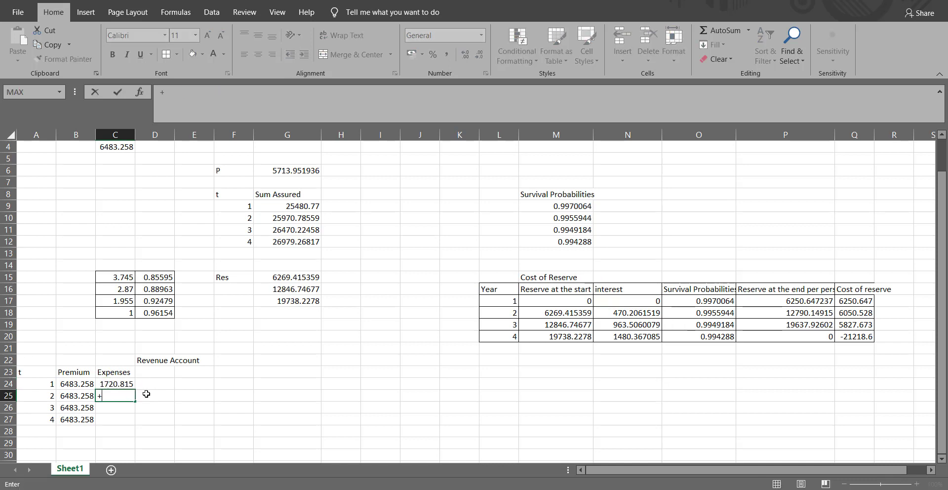
pyautogui.press('BackSpace')
pyautogui.press('Left')
pyautogui.write('*0')
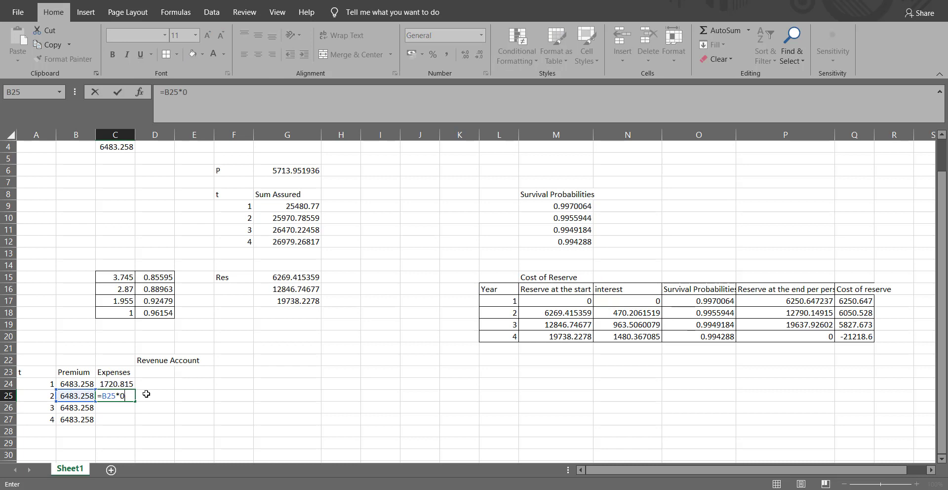
pyautogui.write('.025+40')
pyautogui.press('Return')
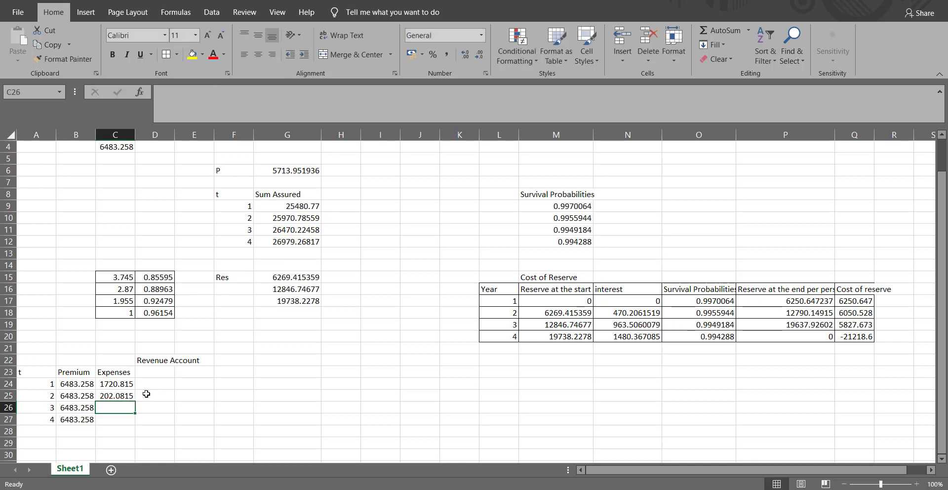
pyautogui.click(120, 398)
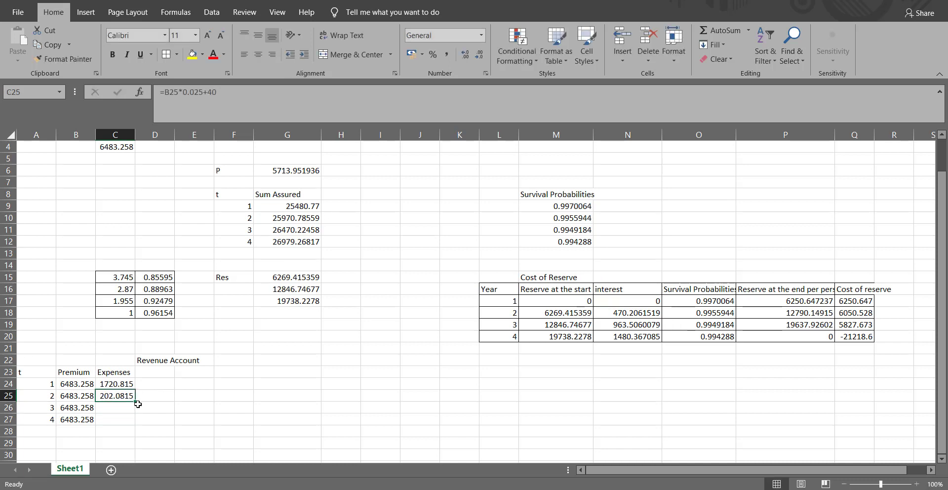
pyautogui.moveTo(135, 404); pyautogui.dragTo(136, 420)
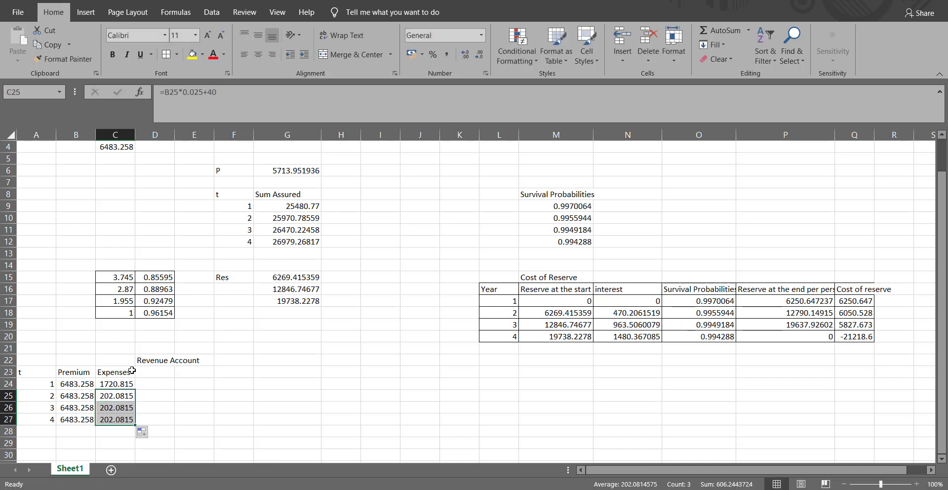
# - Add the column heading Interest in D23 of the revenue account
pyautogui.click(154, 372)
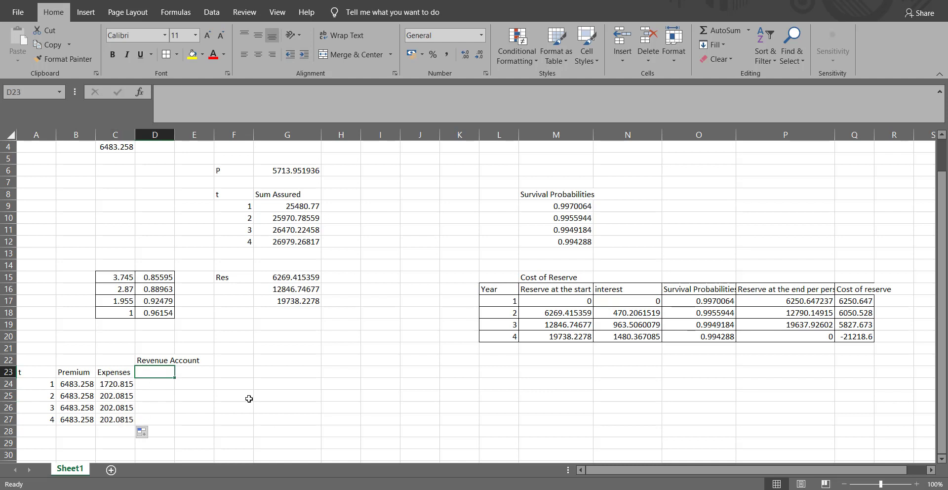
pyautogui.write('Interest')
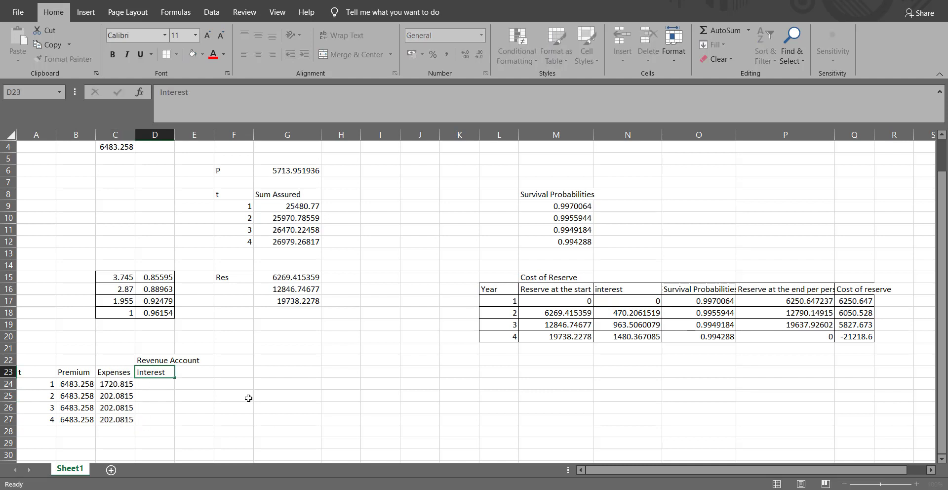
pyautogui.press('Return')
# - Calculate the interest in D24 as =(B24-C24)*0.075 and fill the formula down to D27
pyautogui.write('=(')
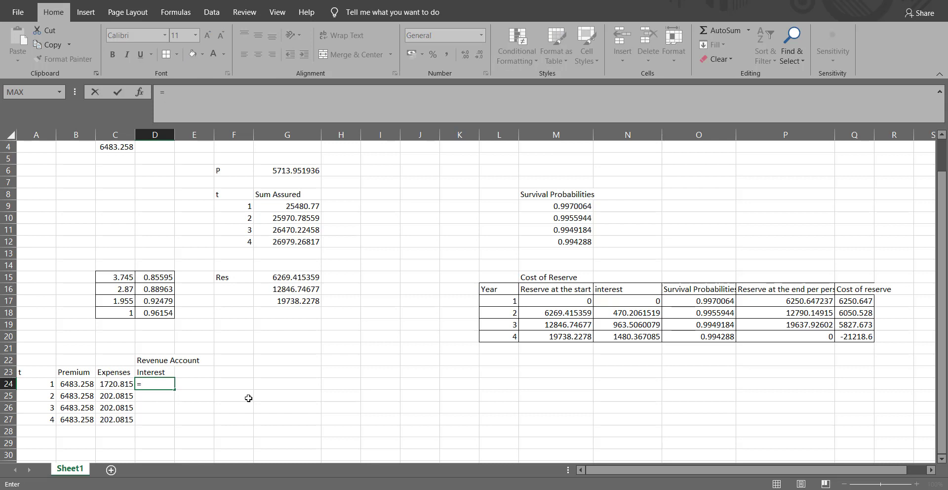
pyautogui.press('Left')
pyautogui.press('Left')
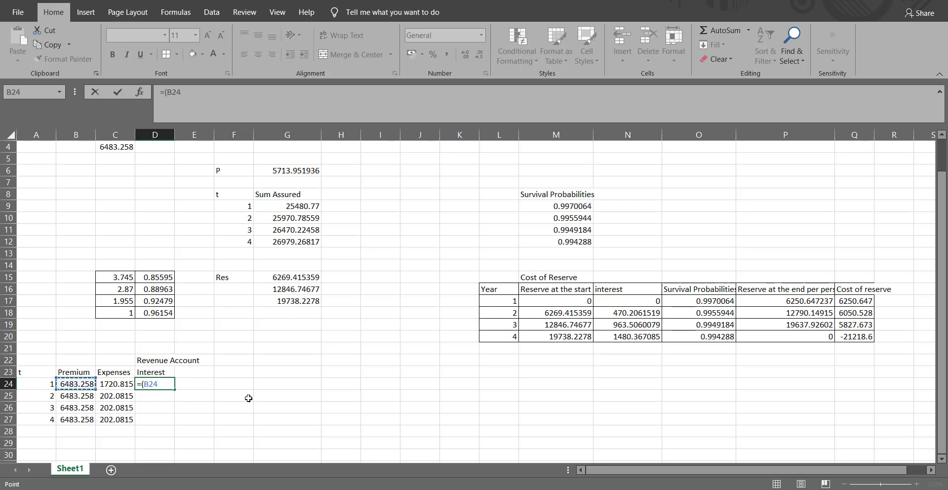
pyautogui.write('-')
pyautogui.press('Left')
pyautogui.write(')')
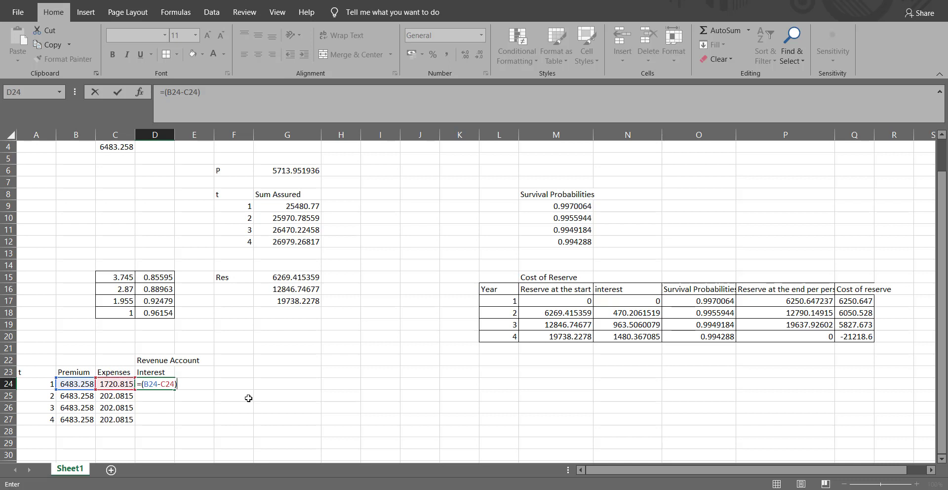
pyautogui.write('*09')
pyautogui.write('075')
pyautogui.hotkey('ctrl', 'Return')
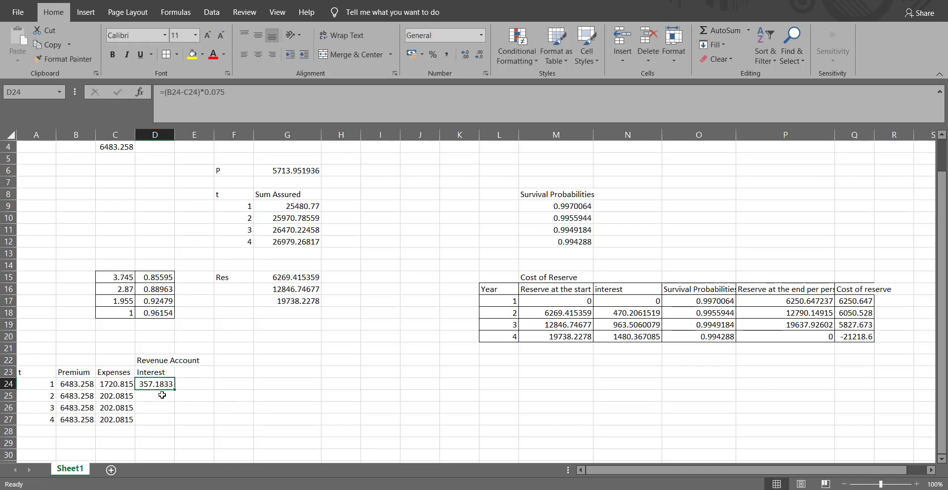
pyautogui.doubleClick(174, 390)
# - Add the column heading Cost of Benefits in E23 of the revenue account
pyautogui.scroll(-3, 229, 363)
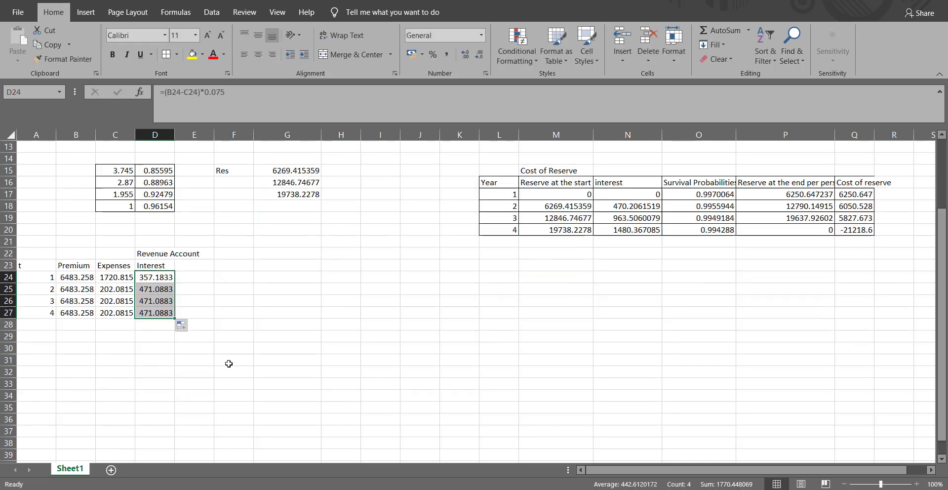
pyautogui.click(188, 265)
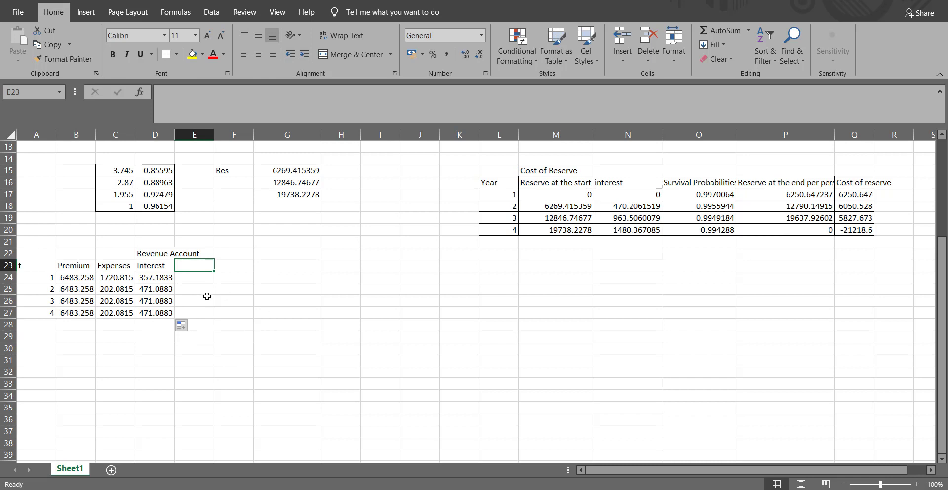
pyautogui.write('Cost of ')
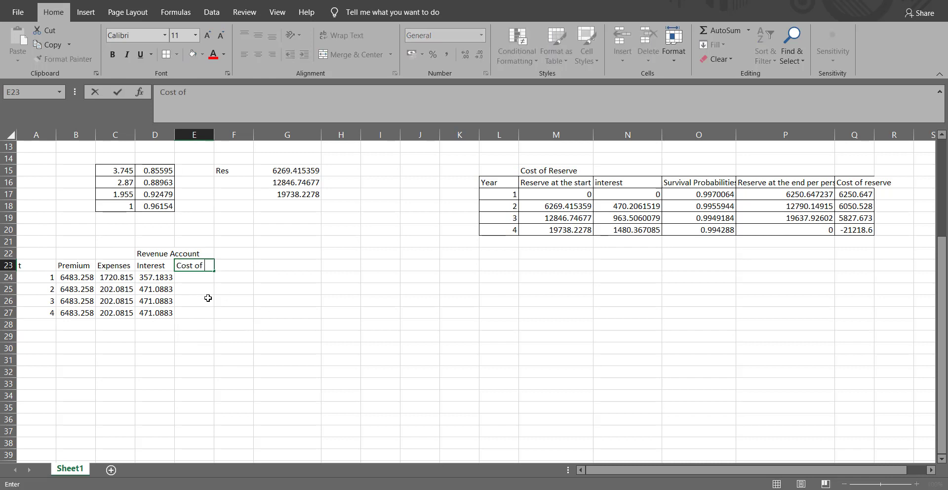
pyautogui.write('Deathj')
pyautogui.press('BackSpace')
pyautogui.press('BackSpace')
pyautogui.press('BackSpace')
pyautogui.press('BackSpace')
pyautogui.press('BackSpace')
pyautogui.press('BackSpace')
pyautogui.press('BackSpace')
pyautogui.press('BackSpace')
pyautogui.press('BackSpace')
pyautogui.press('BackSpace')
pyautogui.press('BackSpace')
pyautogui.press('BackSpace')
pyautogui.write('Cost')
pyautogui.press('BackSpace')
pyautogui.write('t of Deat &')
pyautogui.press('BackSpace')
pyautogui.press('BackSpace')
pyautogui.press('BackSpace')
pyautogui.press('BackSpace')
pyautogui.press('BackSpace')
pyautogui.write('Benefits')
pyautogui.press('Return')
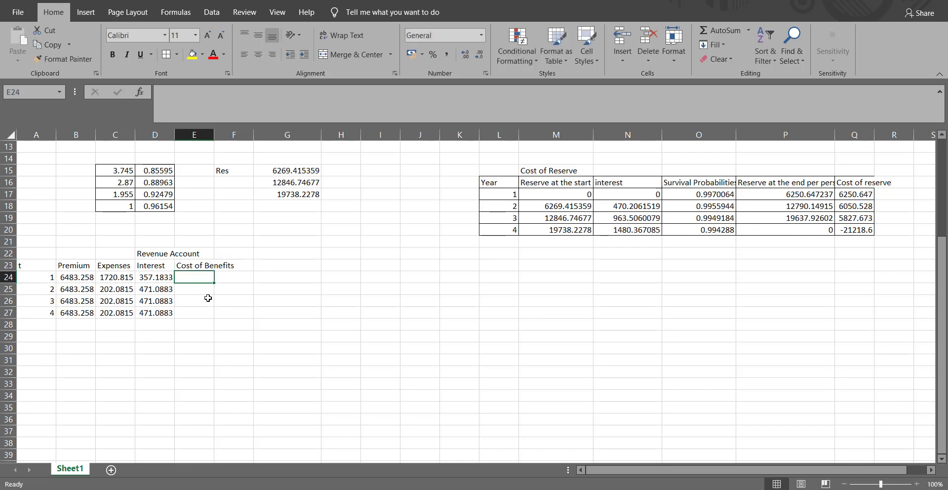
# - Calculate the year 1 cost of benefits in E24 as =G9*(1-M9) and fill the formula down to E26
pyautogui.write('=')
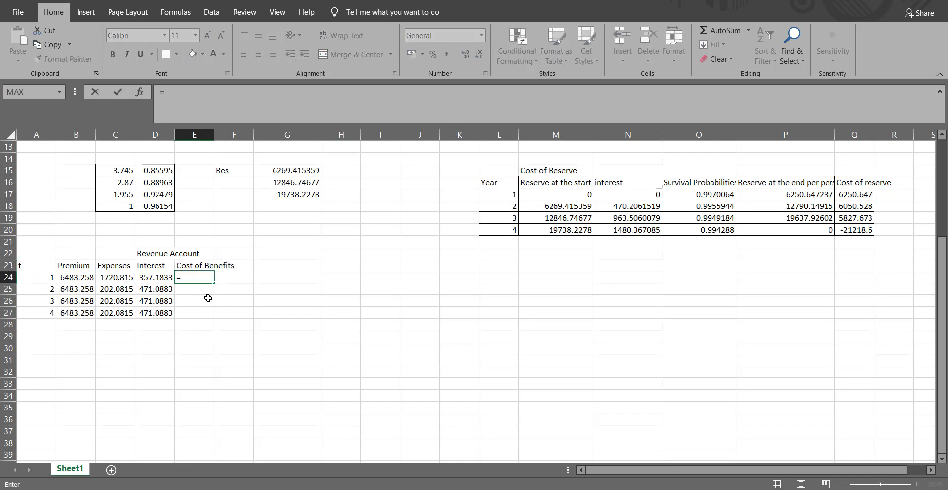
pyautogui.scroll(2, 208, 298)
pyautogui.scroll(2, 208, 298)
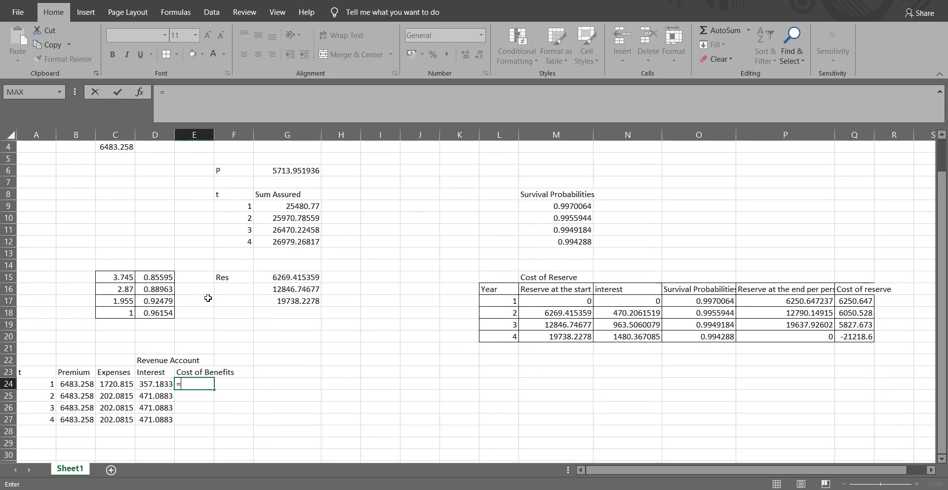
pyautogui.click(302, 241)
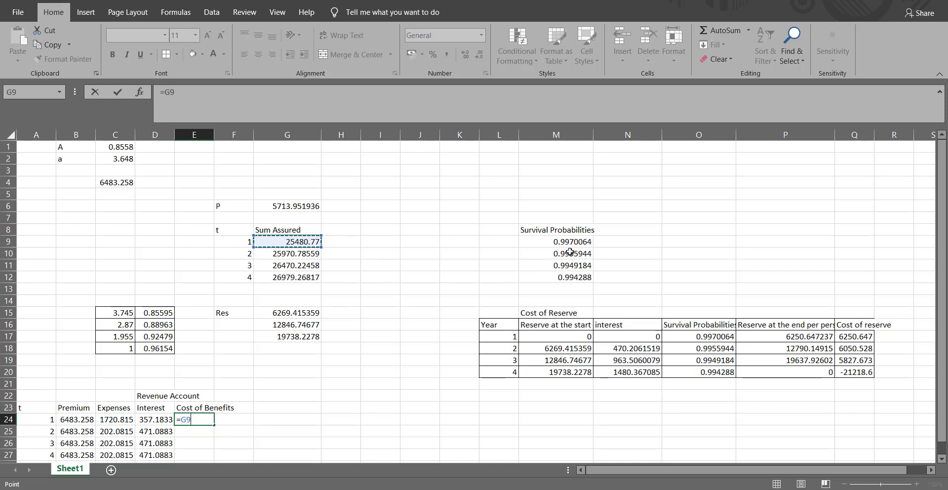
pyautogui.write('*')
pyautogui.click(576, 241)
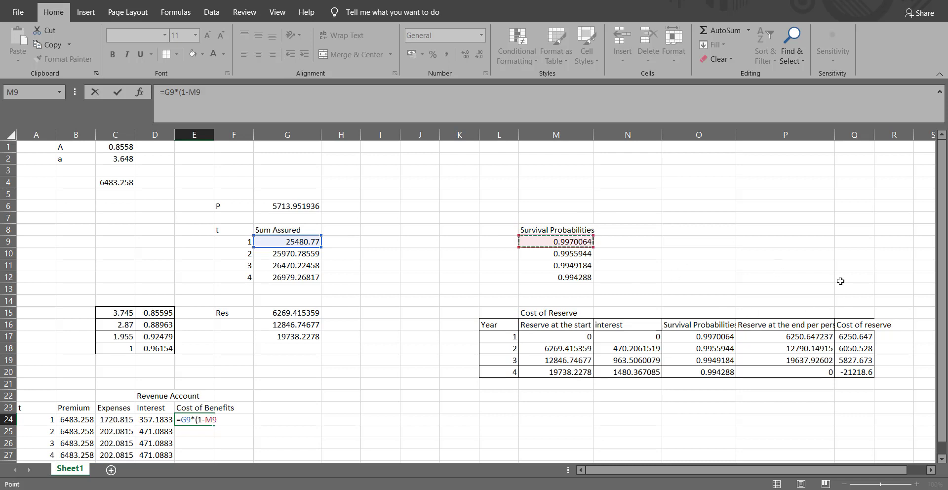
pyautogui.write(')')
pyautogui.press('Return')
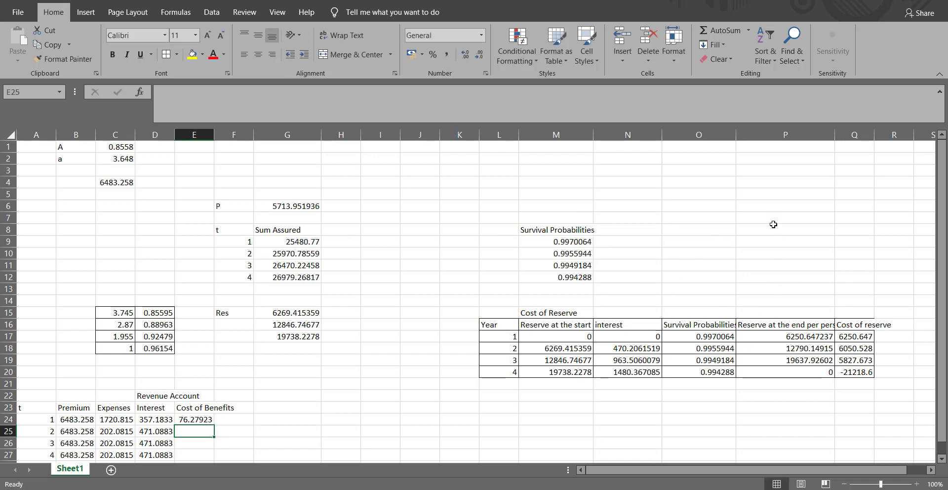
pyautogui.click(193, 421)
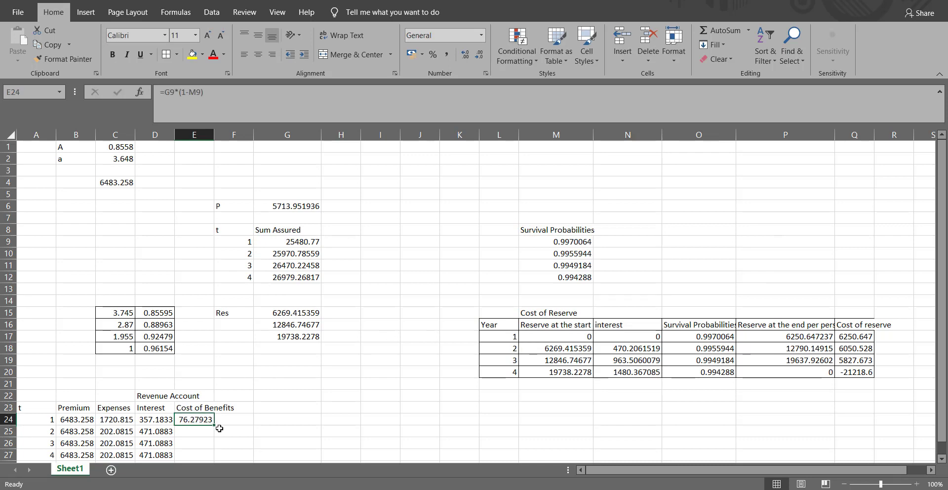
pyautogui.moveTo(214, 427); pyautogui.dragTo(214, 447)
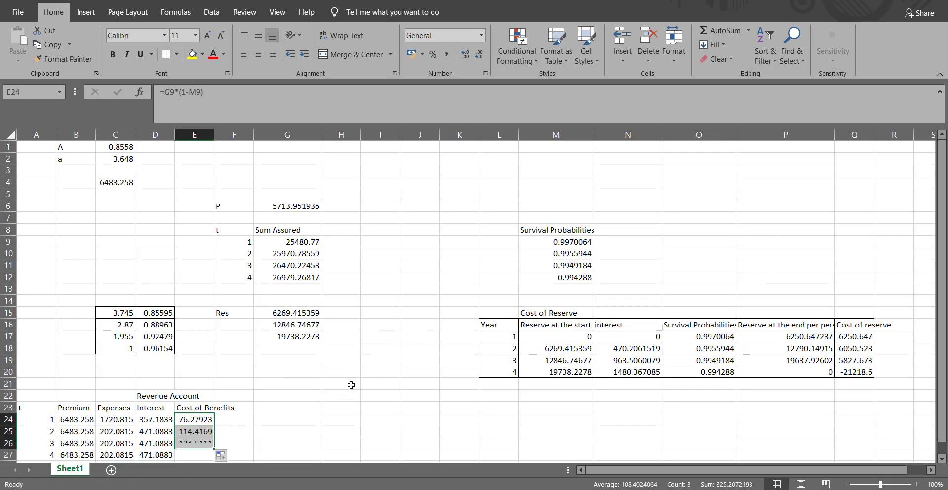
# - Set the year 4 cost of benefits in E27 to the year 4 sum assured with =G12
pyautogui.scroll(-2, 351, 375)
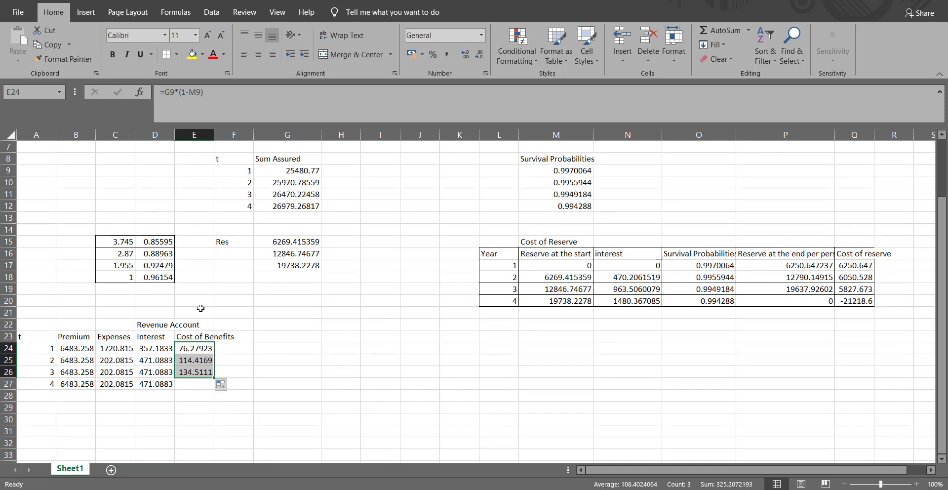
pyautogui.click(194, 385)
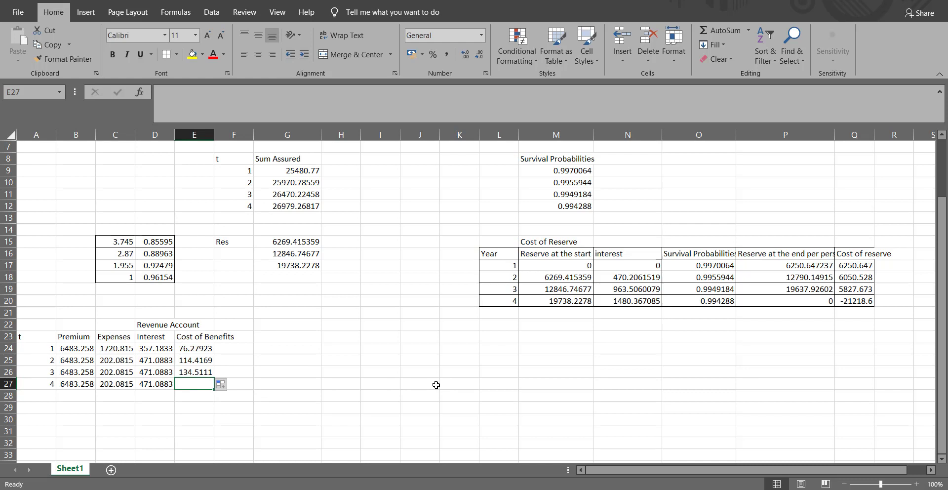
pyautogui.write('=')
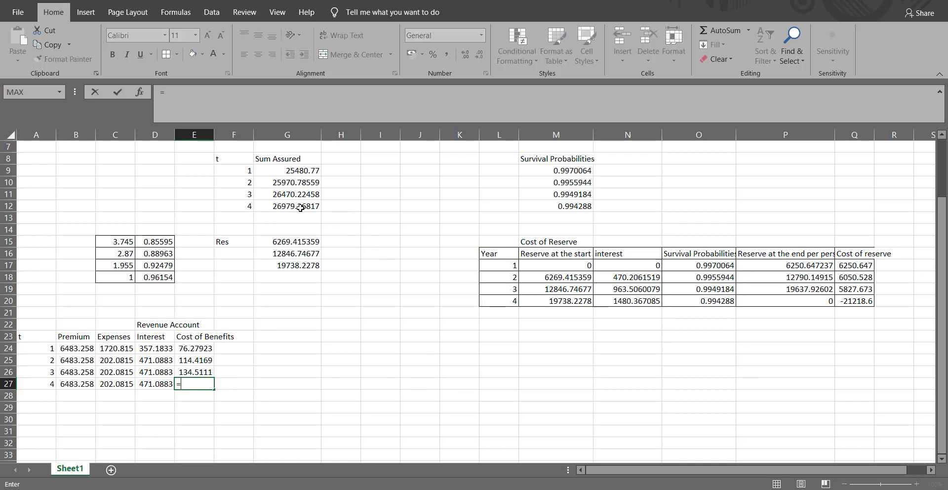
pyautogui.click(311, 206)
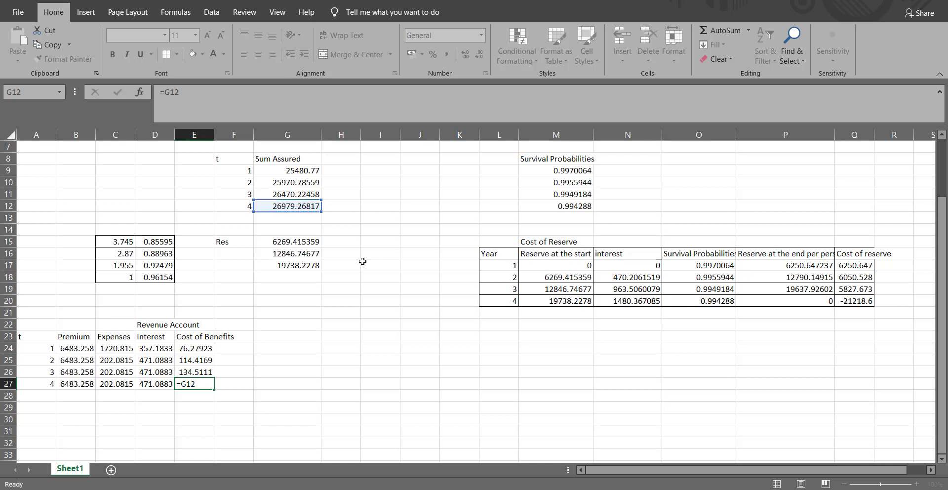
pyautogui.press('Return')
pyautogui.press('Up')
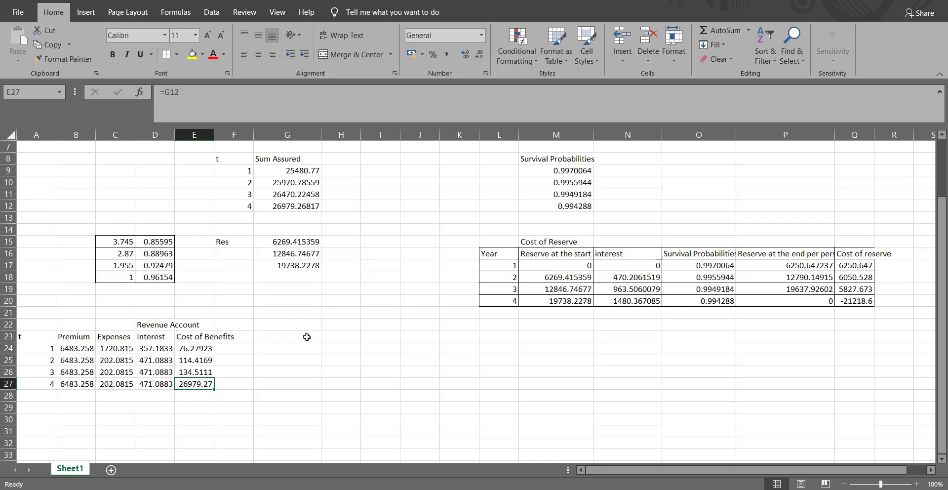
pyautogui.scroll(-1, 212, 300)
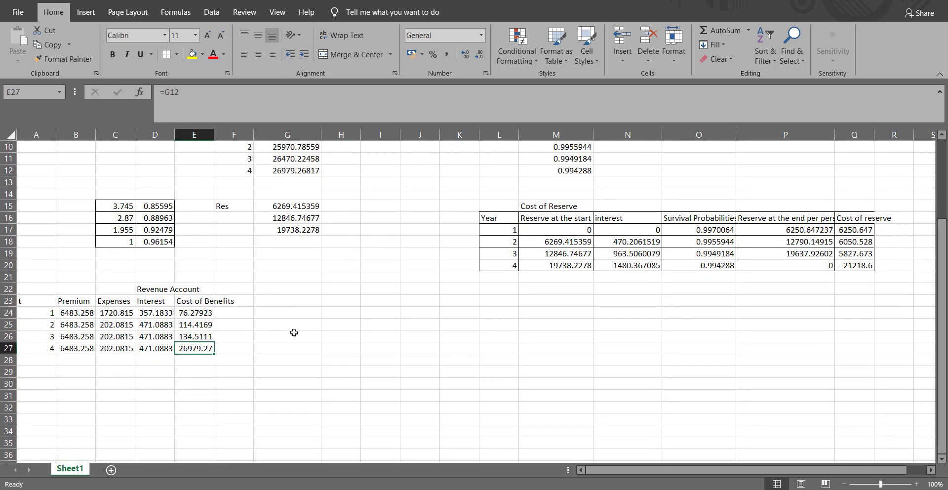
pyautogui.click(223, 302)
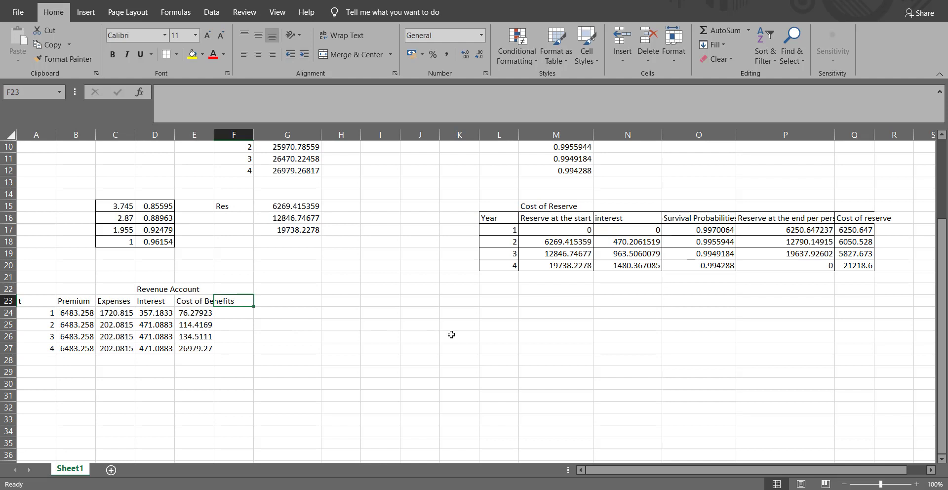
pyautogui.write('Cost oi')
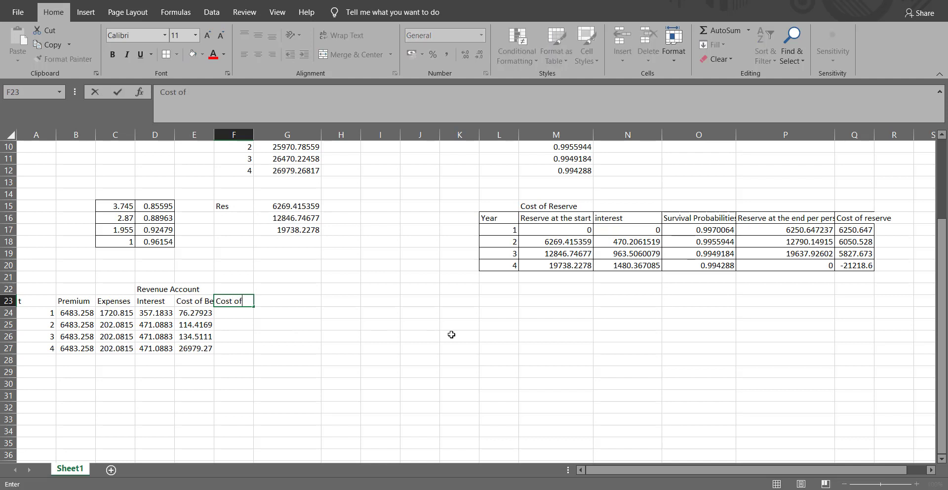
pyautogui.press('BackSpace')
pyautogui.press('BackSpace')
pyautogui.press('BackSpace')
pyautogui.press('BackSpace')
pyautogui.press('BackSpace')
pyautogui.press('Return')
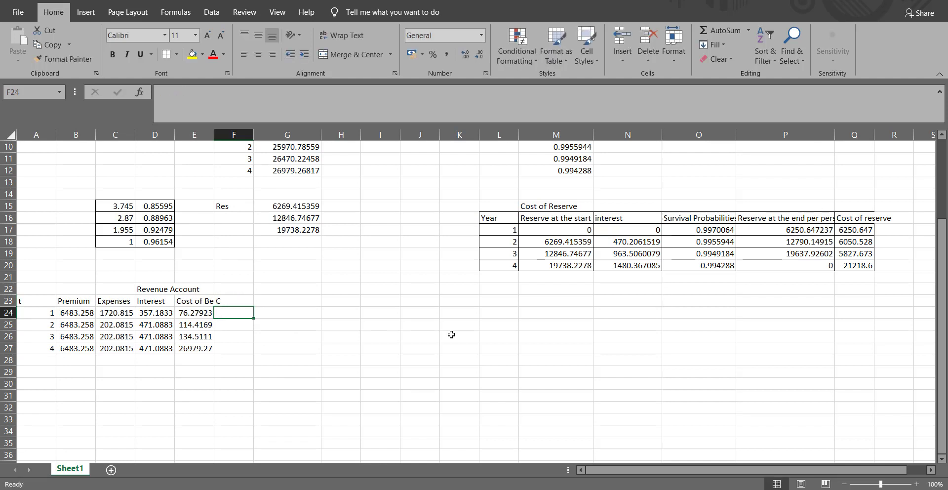
# - Replace the entry in F23 with the column heading Cashflow
pyautogui.click(252, 303)
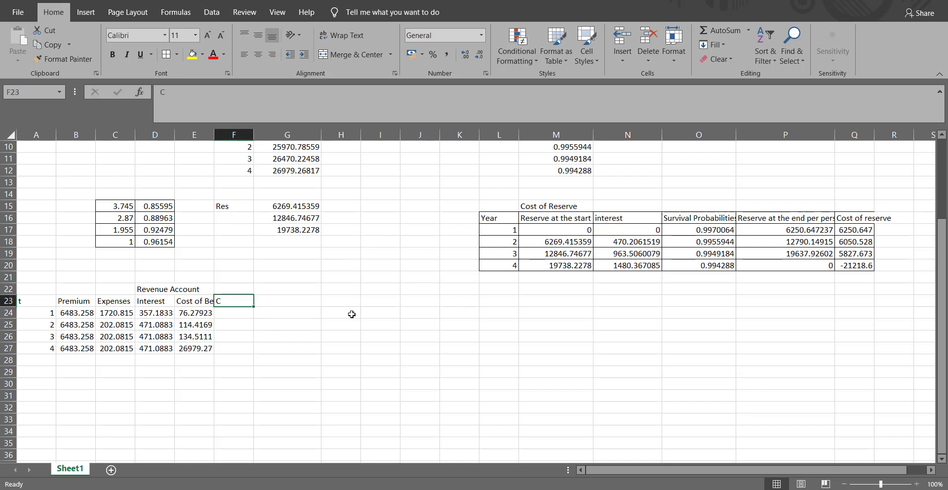
pyautogui.press('BackSpace')
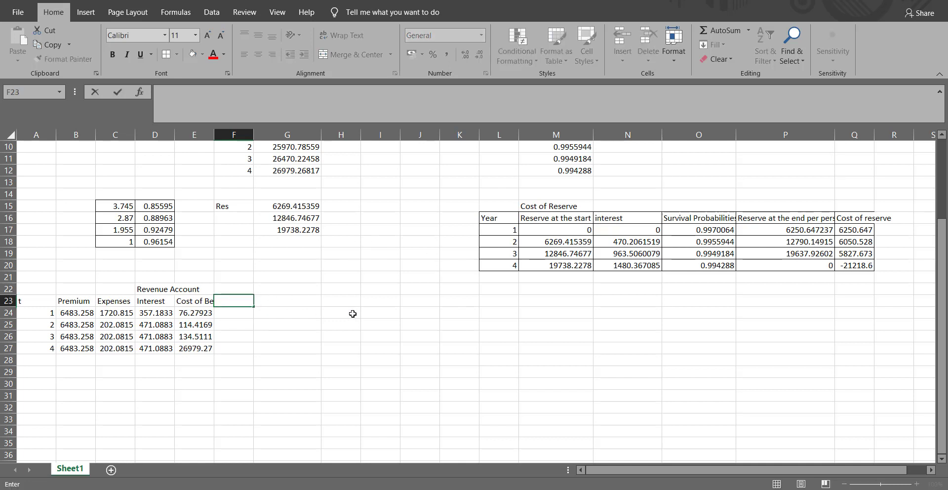
pyautogui.write('Cashflow')
pyautogui.press('Return')
pyautogui.press('Up')
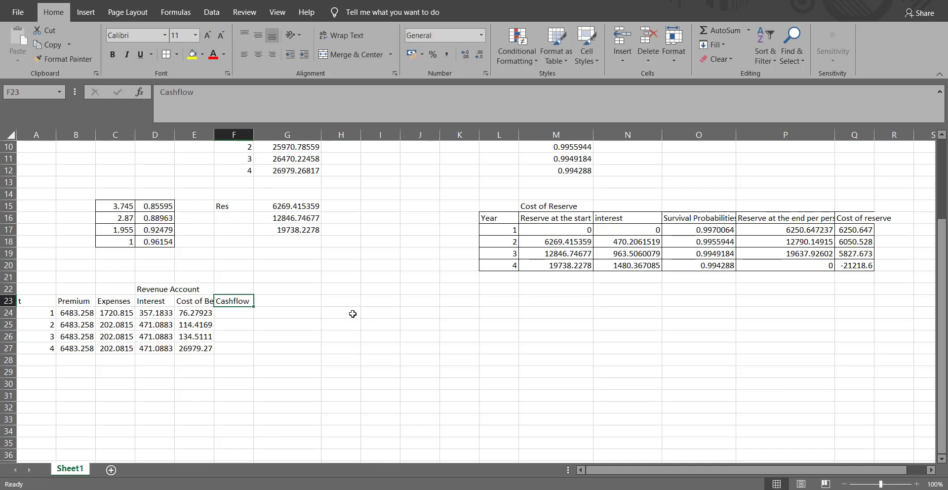
# - Change the column heading in F23 of the revenue account to Net Cashflow
pyautogui.doubleClick(221, 301)
pyautogui.write('Ne')
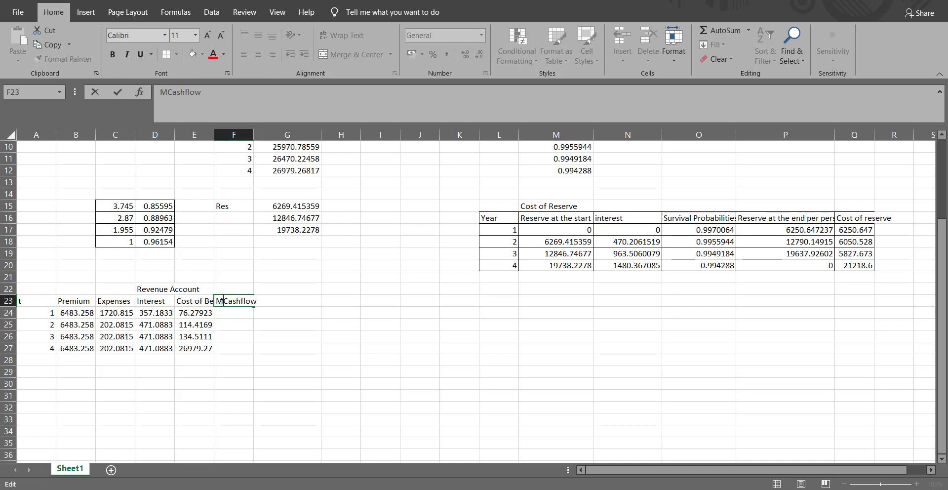
pyautogui.press('BackSpace')
pyautogui.press('BackSpace')
pyautogui.press('Home')
pyautogui.write('Net')
pyautogui.press('Return')
# - Calculate the year 1 net cashflow in F24 as =B24-C24+D24-E24 and fill the formula down to F27
pyautogui.write('=')
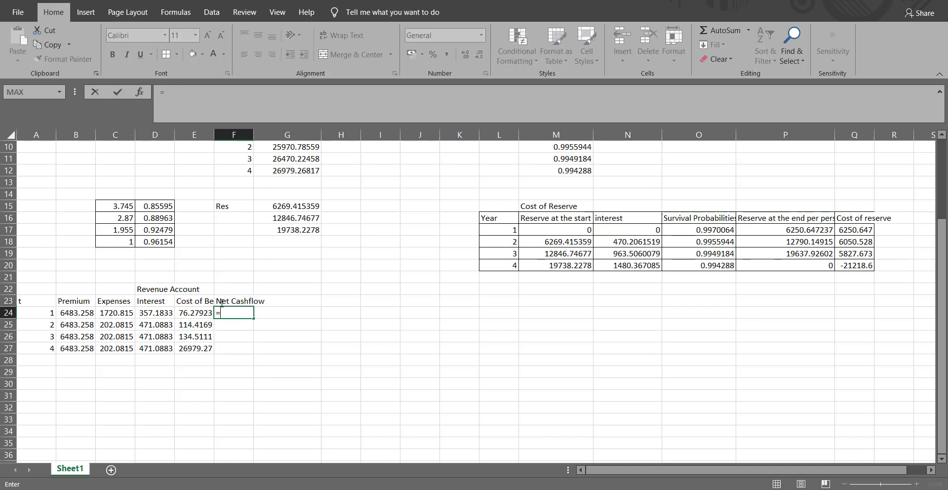
pyautogui.press('Left')
pyautogui.press('Left')
pyautogui.press('Left')
pyautogui.press('Left')
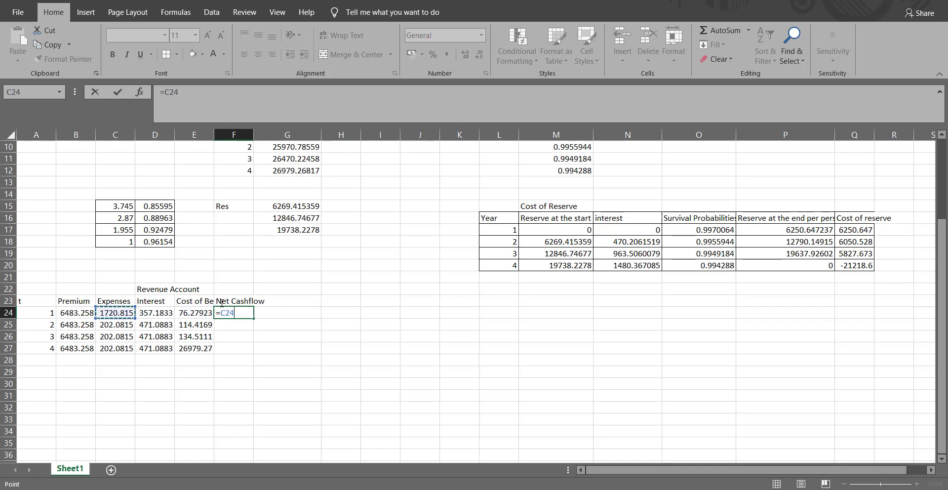
pyautogui.write('+')
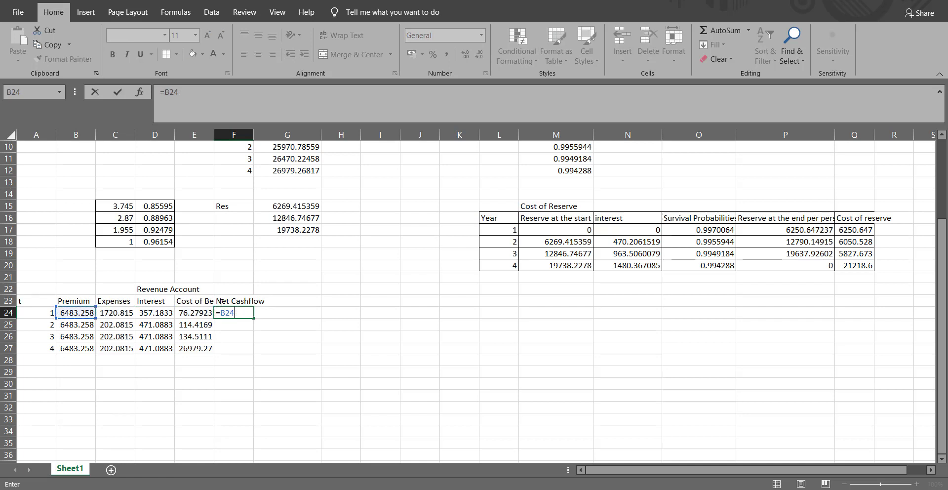
pyautogui.press('Left')
pyautogui.press('Left')
pyautogui.press('Left')
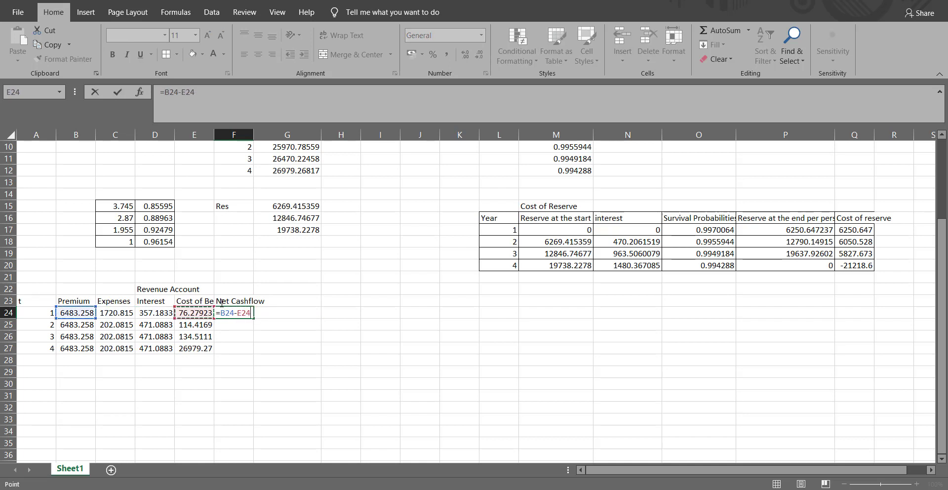
pyautogui.write('+')
pyautogui.press('Left')
pyautogui.press('Left')
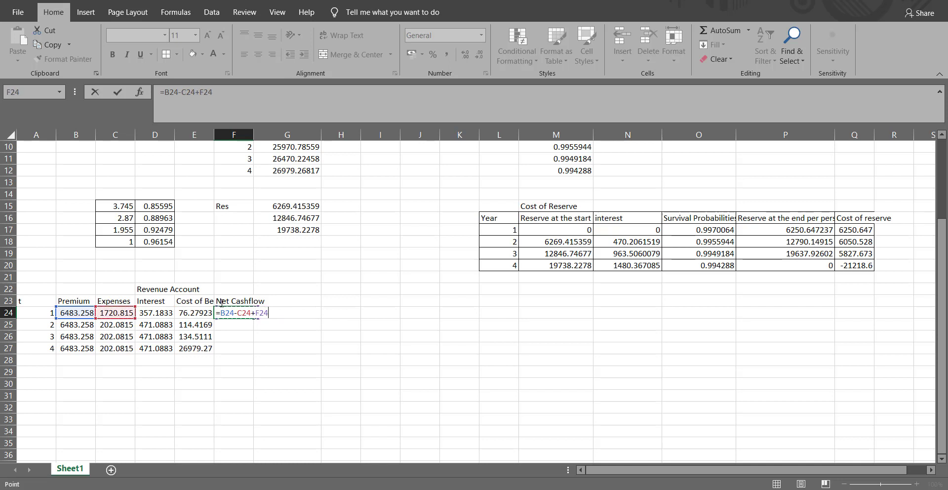
pyautogui.write('-')
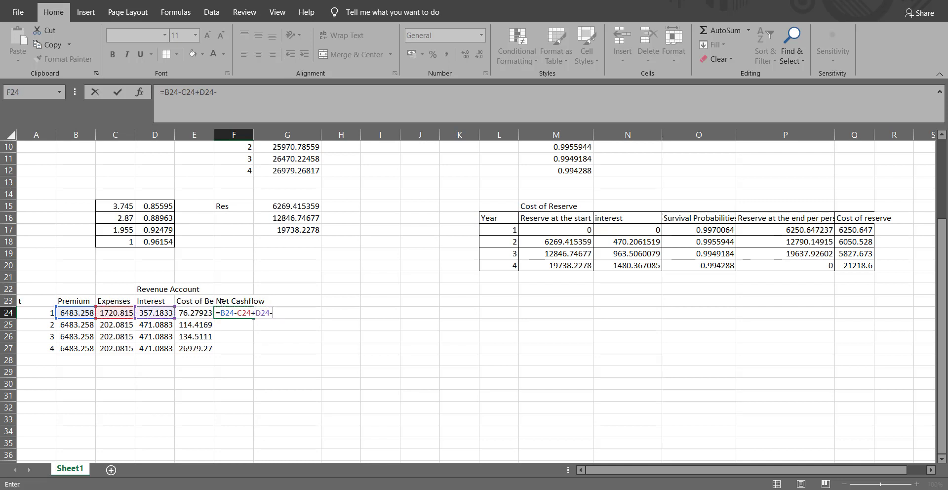
pyautogui.press('Right')
pyautogui.press('Right')
pyautogui.press('Left')
pyautogui.press('Left')
pyautogui.press('Left')
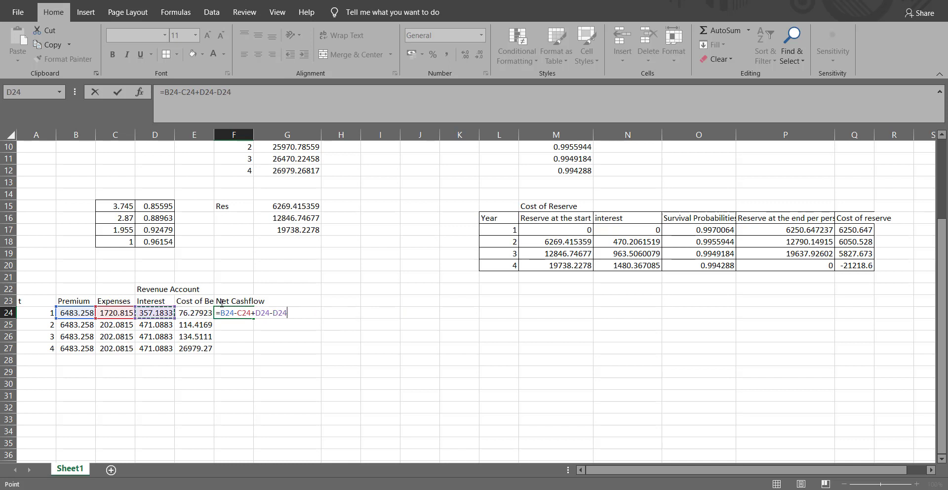
pyautogui.hotkey('ctrl', 'Return')
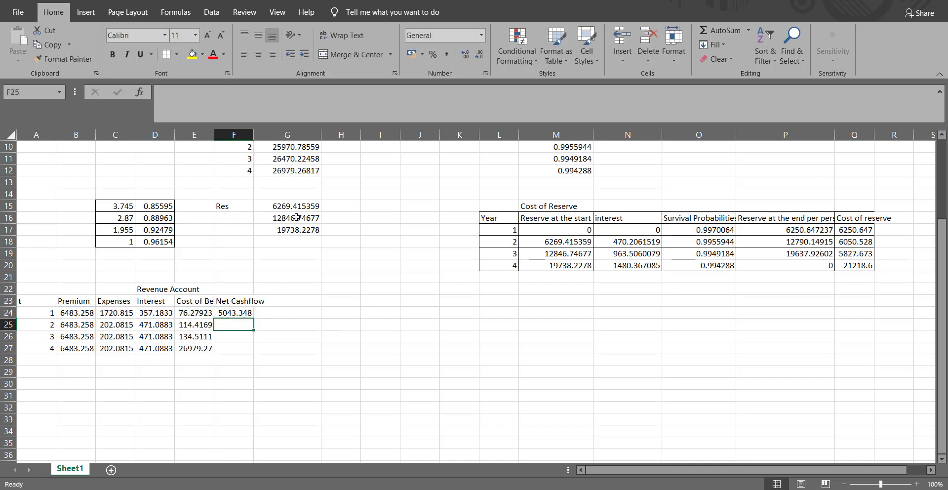
pyautogui.doubleClick(254, 318)
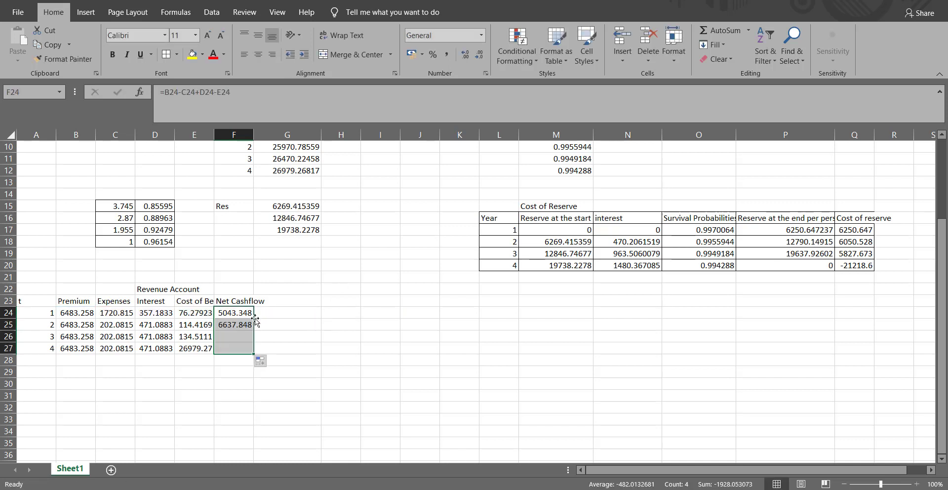
# - Add the column heading Cost of Reserve in G23 of the revenue account
pyautogui.click(276, 297)
pyautogui.write('Cost of')
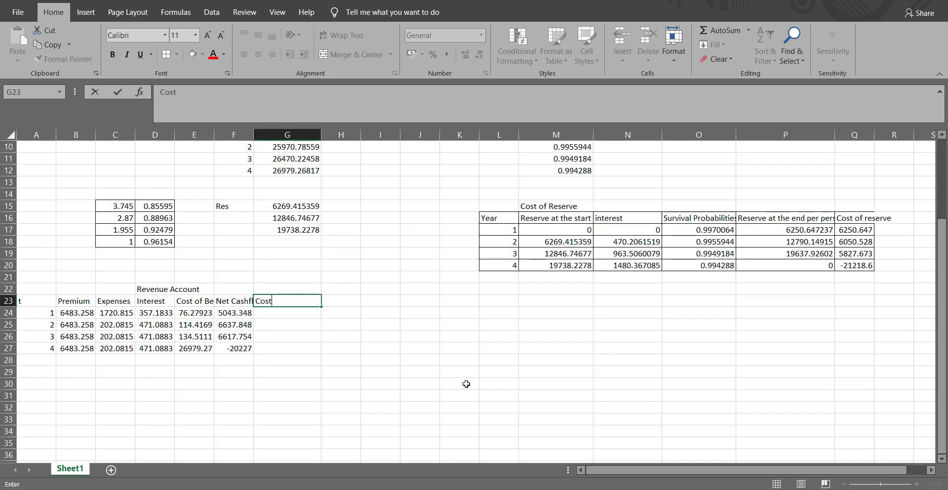
pyautogui.write('erve')
pyautogui.press('Return')
# - Link G24 to the year 1 cost of reserve with =Q17 and fill the formula down to G27
pyautogui.write('=')
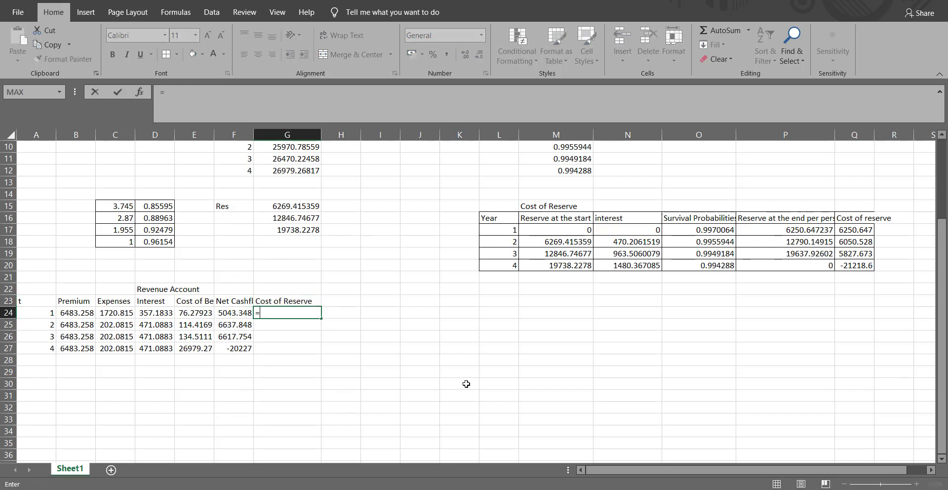
pyautogui.scroll(1, 463, 382)
pyautogui.scroll(2, 462, 381)
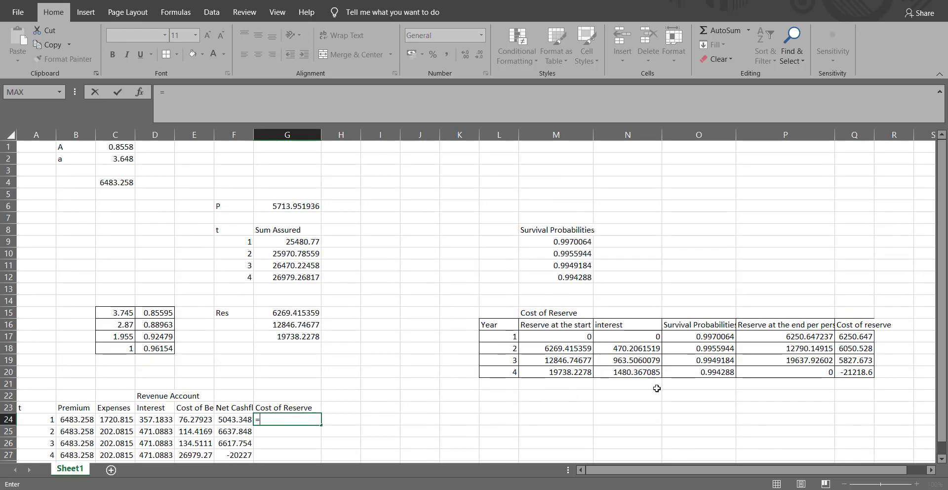
pyautogui.click(857, 335)
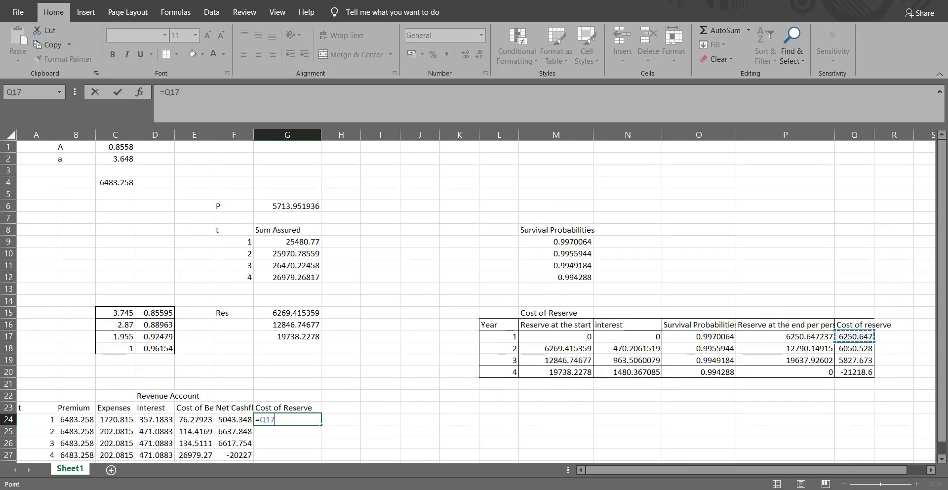
pyautogui.press('Return')
pyautogui.scroll(-4, 392, 375)
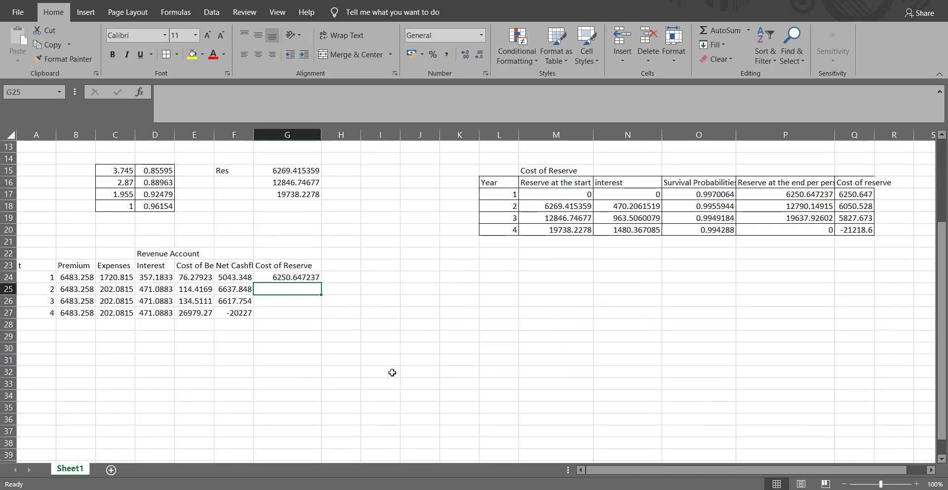
pyautogui.click(311, 277)
pyautogui.doubleClick(322, 285)
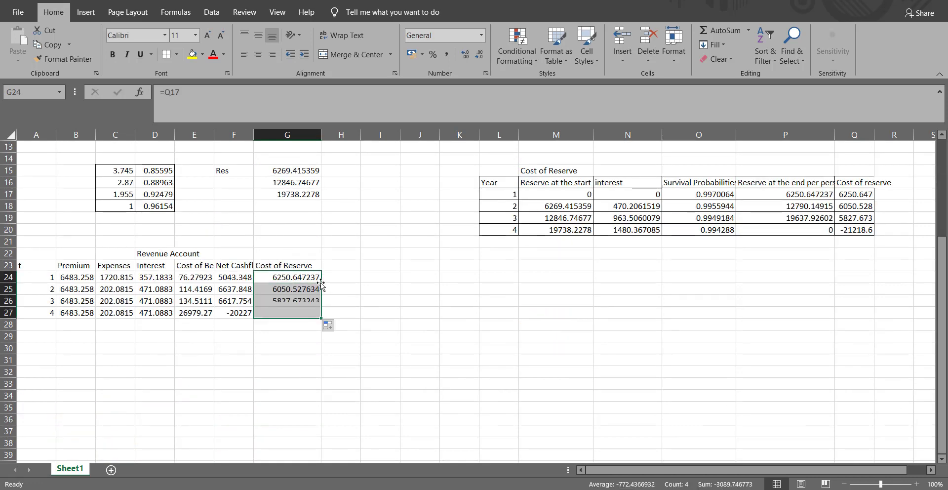
# - Add the column heading Profit Signature in H23 of the revenue account
pyautogui.click(344, 265)
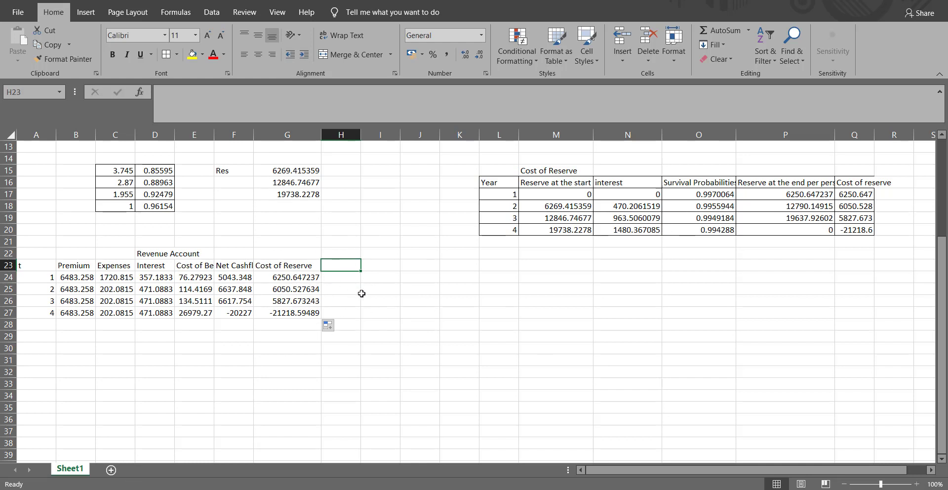
pyautogui.write('Profit ')
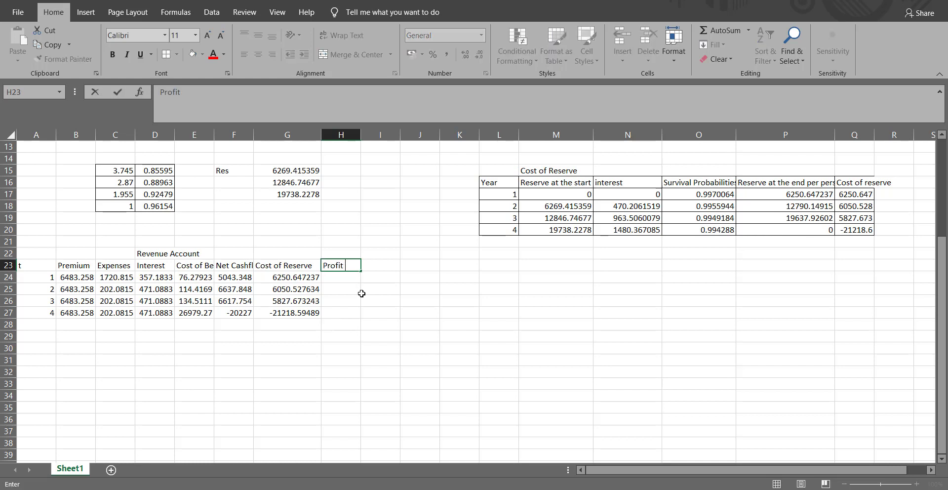
pyautogui.write('Signature')
pyautogui.press('Return')
# - Calculate the year 1 profit signature in H24 as =F24-G24 and fill the formula down to H27
pyautogui.write('=')
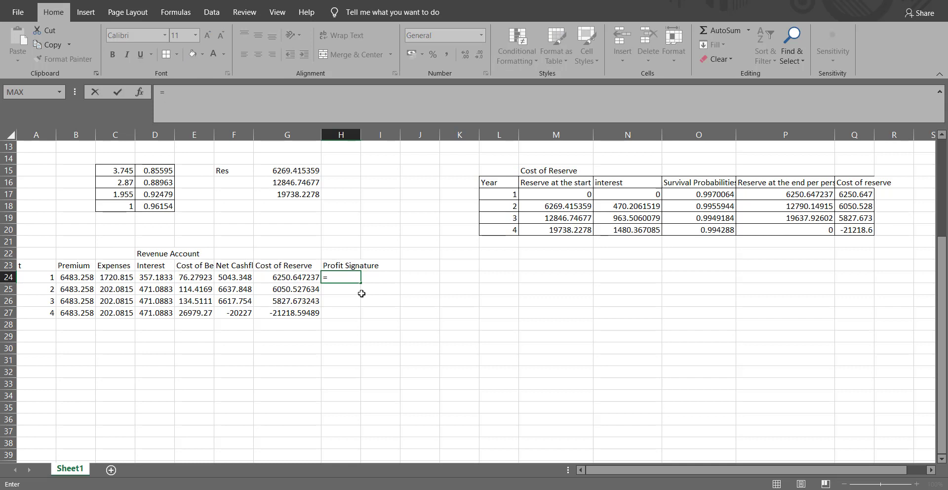
pyautogui.press('Left')
pyautogui.press('Left')
pyautogui.press('Left')
pyautogui.press('Left')
pyautogui.press('Right')
pyautogui.press('Right')
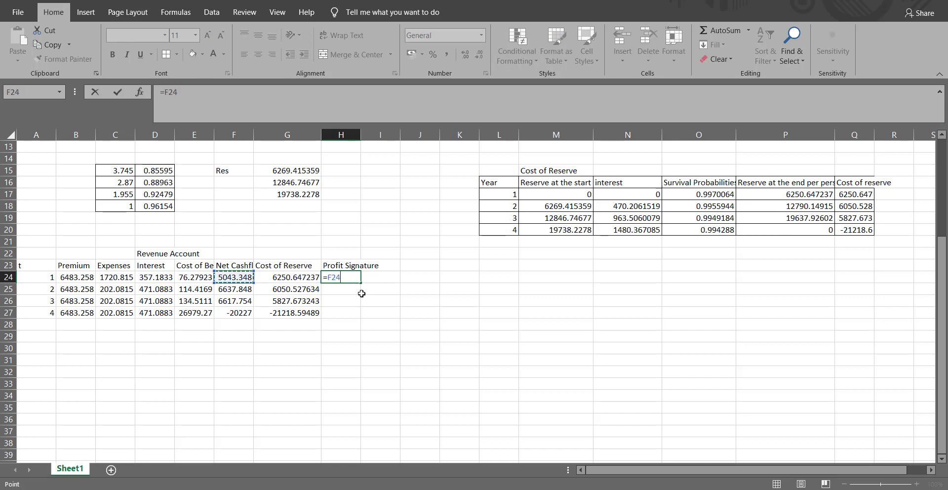
pyautogui.write('-')
pyautogui.press('Right')
pyautogui.press('Right')
pyautogui.press('Left')
pyautogui.press('Left')
pyautogui.press('Left')
pyautogui.press('Left')
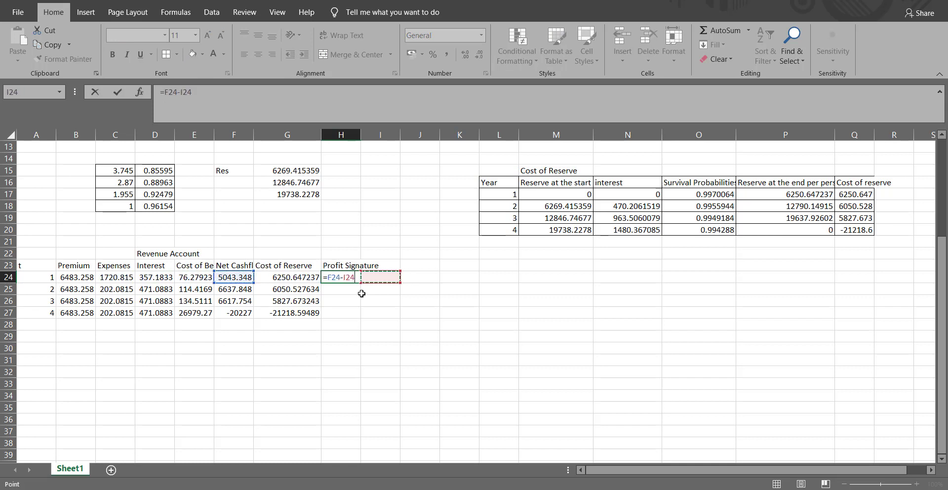
pyautogui.press('Right')
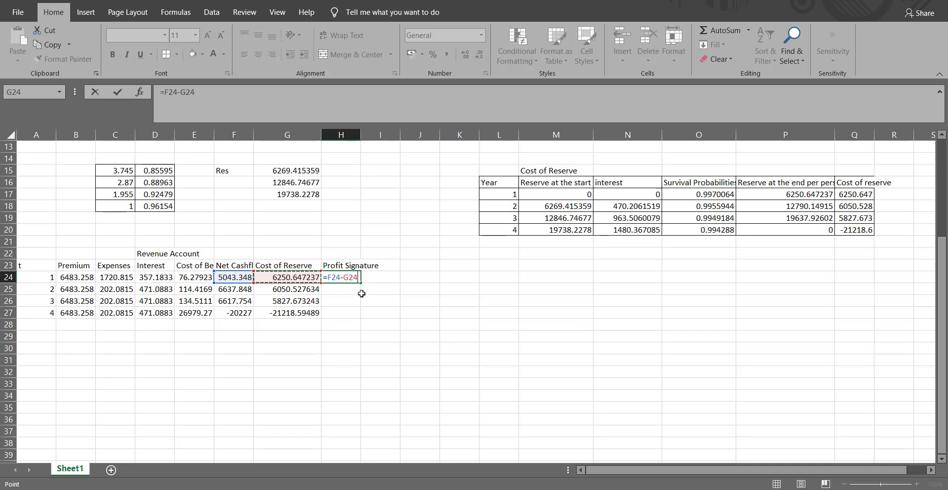
pyautogui.press('Return')
pyautogui.click(343, 278)
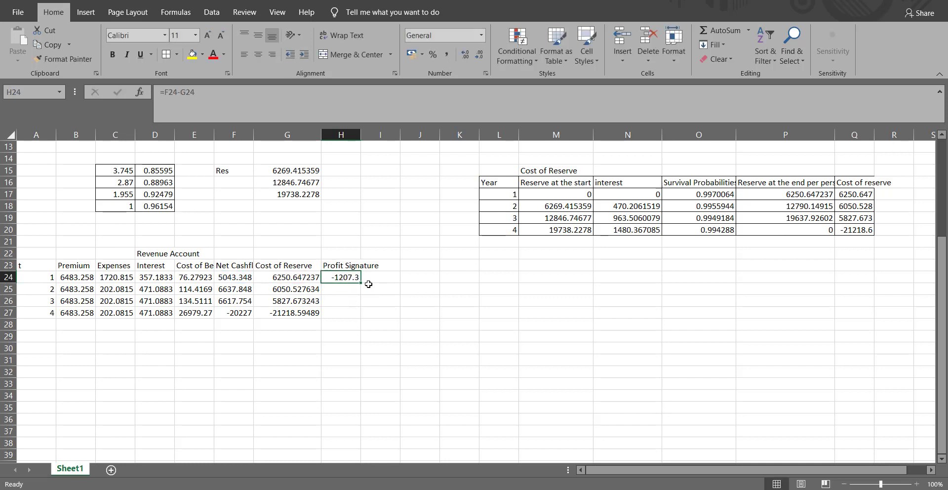
pyautogui.doubleClick(361, 283)
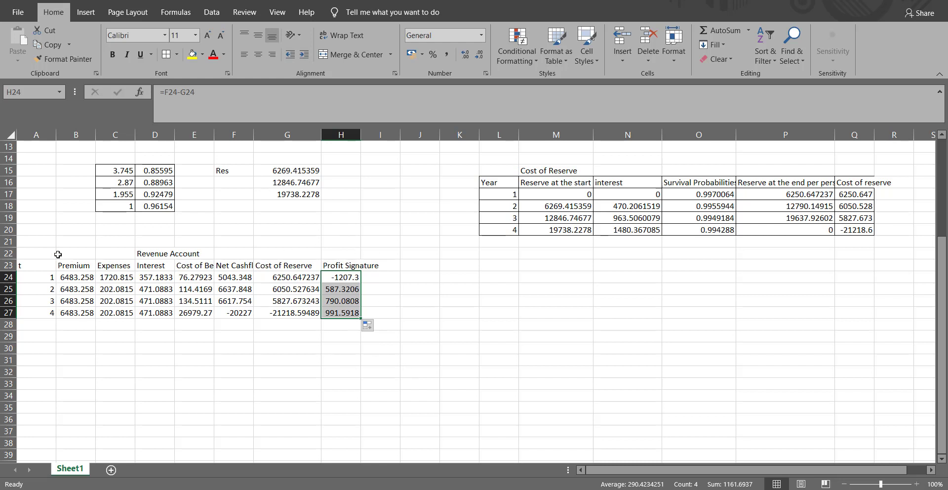
# - Apply borders to all cells of the revenue account table in A22:H27
pyautogui.moveTo(43, 253); pyautogui.dragTo(347, 312)
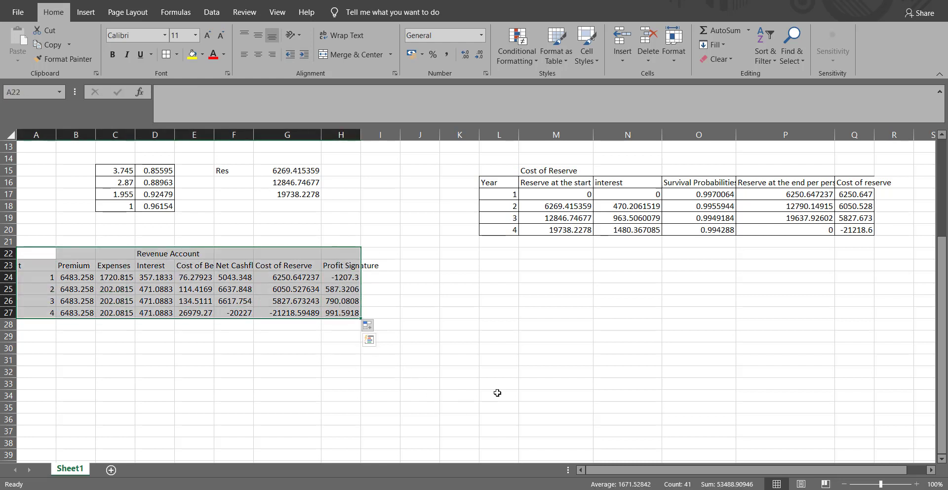
pyautogui.hotkey('ctrl', 'c')
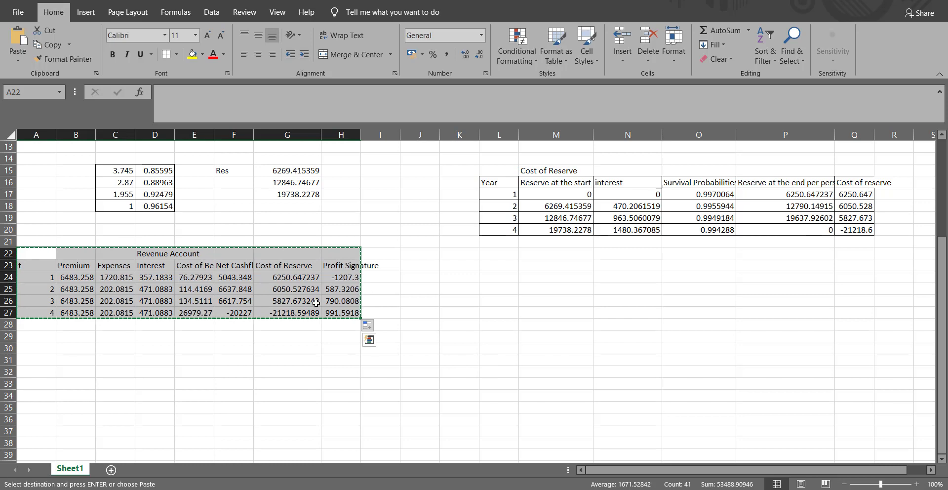
pyautogui.hotkey('alt', 'Tab')
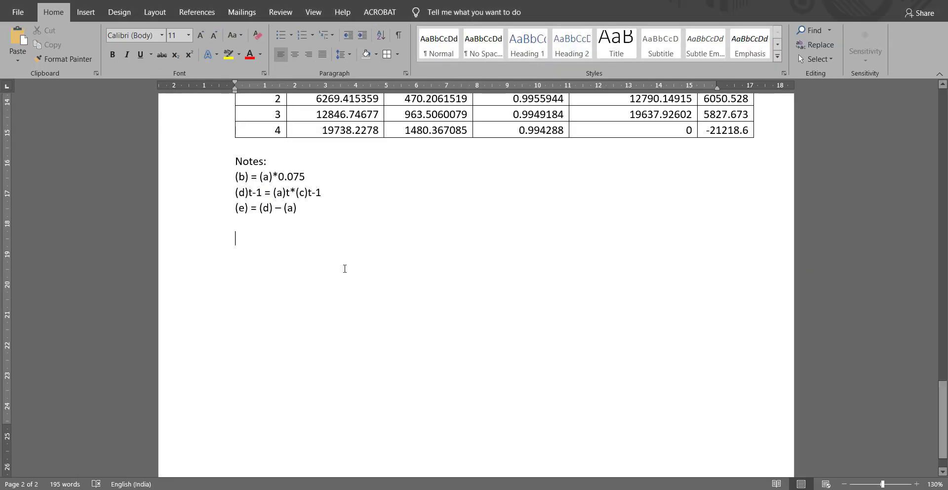
pyautogui.hotkey('alt', 'Tab')
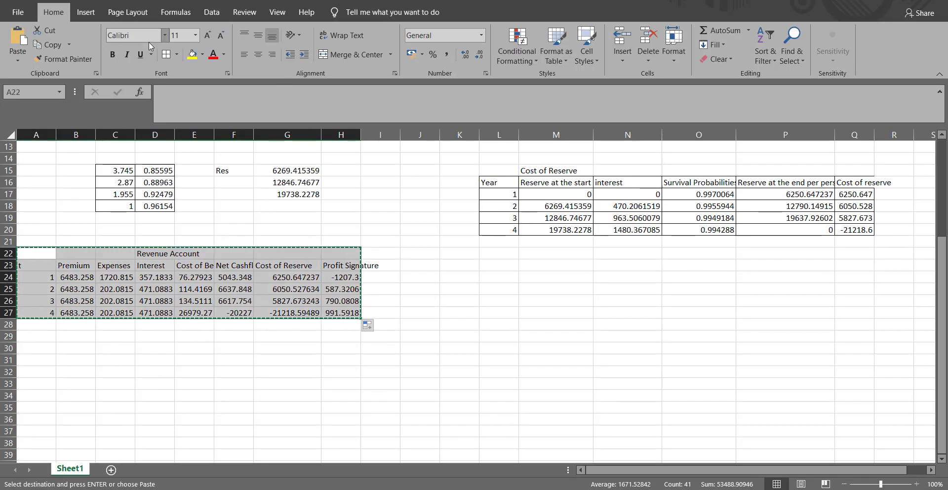
# - Copy the bordered revenue account table A22:H27 and paste it below the notes in the Word document
pyautogui.hotkey('alt', 'Tab')
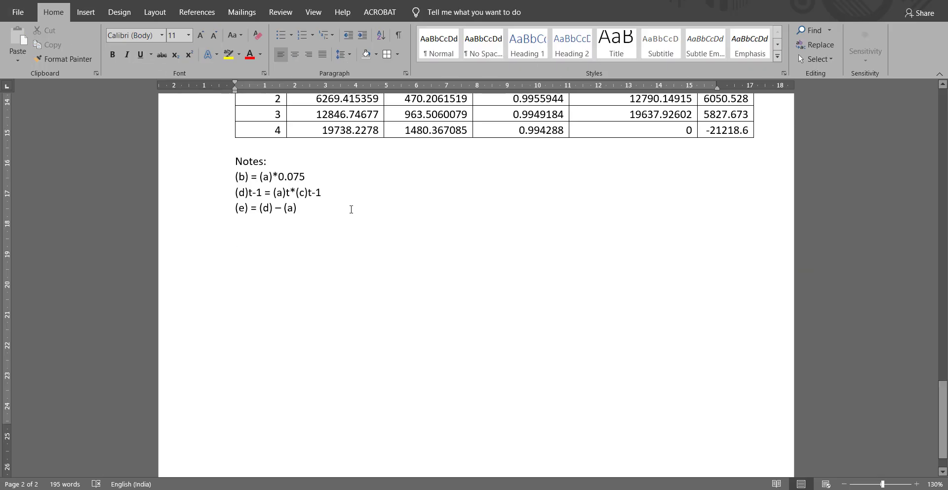
pyautogui.hotkey('alt', 'Tab')
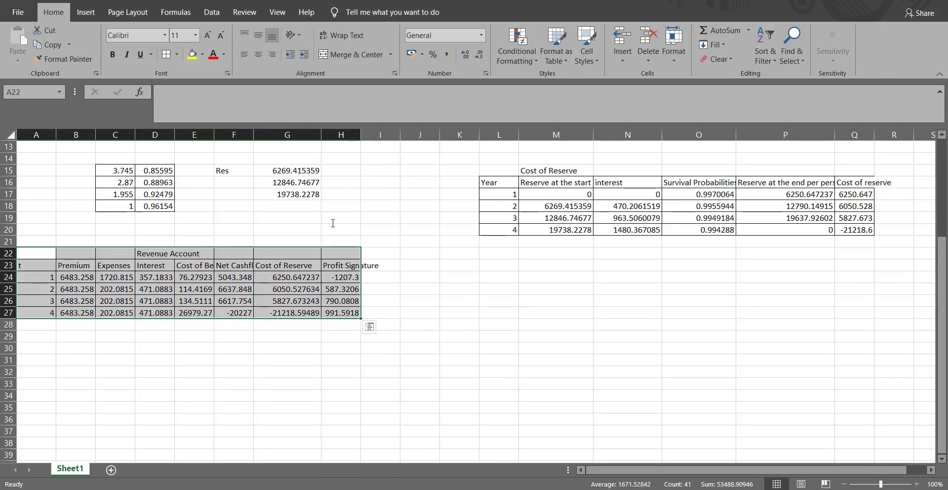
pyautogui.hotkey('ctrl', 'c')
pyautogui.hotkey('alt', 'Tab')
pyautogui.hotkey('ctrl', 'v')
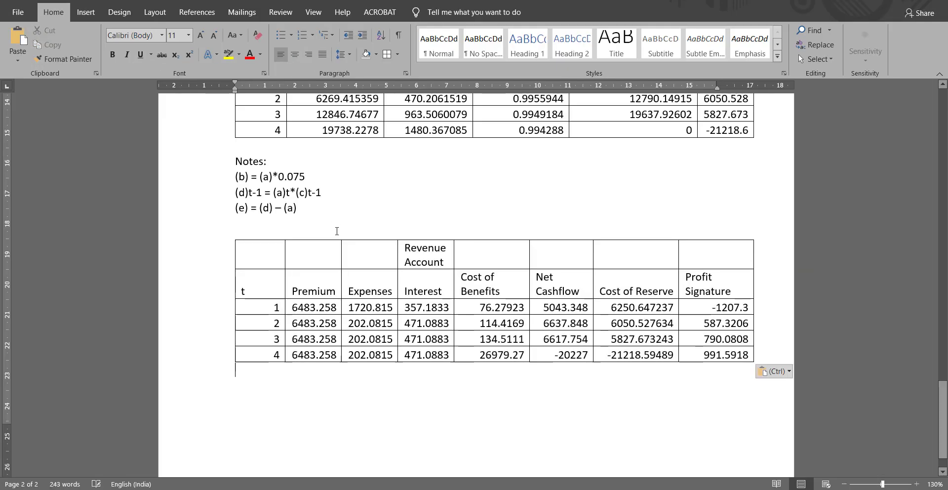
# - Change the first column heading of the pasted revenue account table from t to Year
pyautogui.scroll(-1, 391, 286)
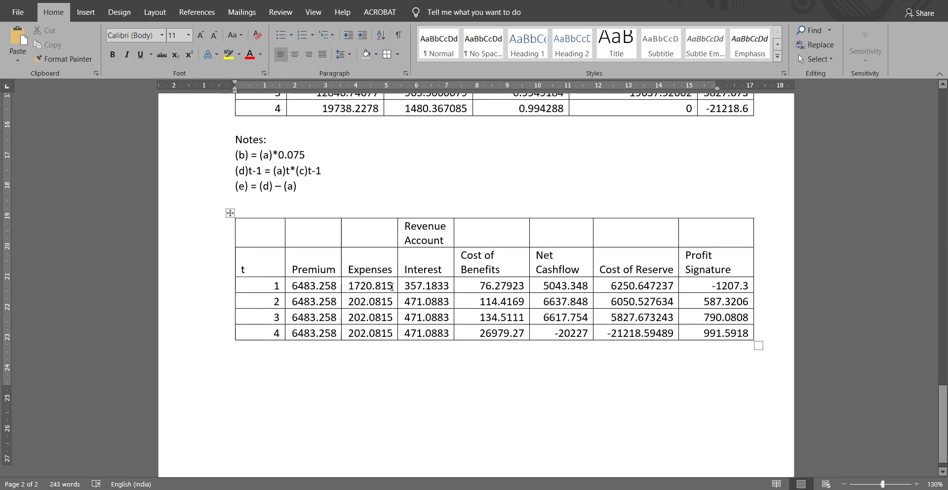
pyautogui.scroll(-1, 392, 286)
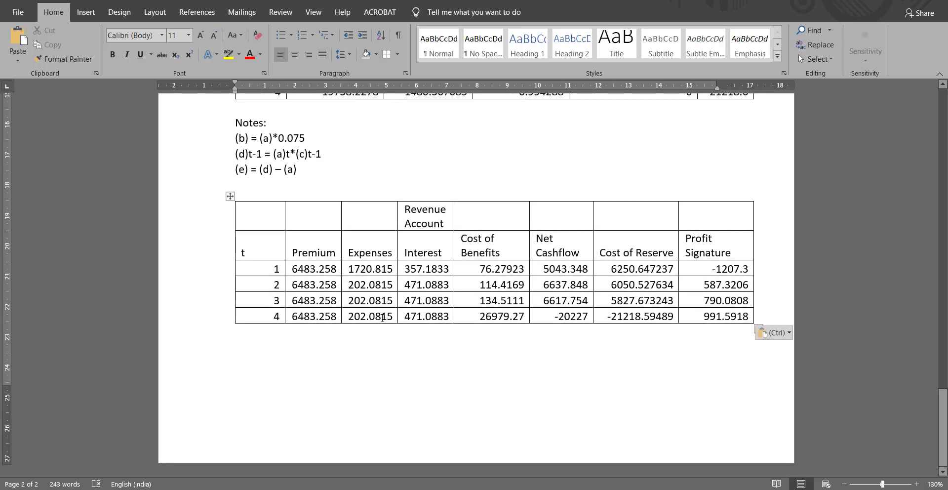
pyautogui.click(250, 252)
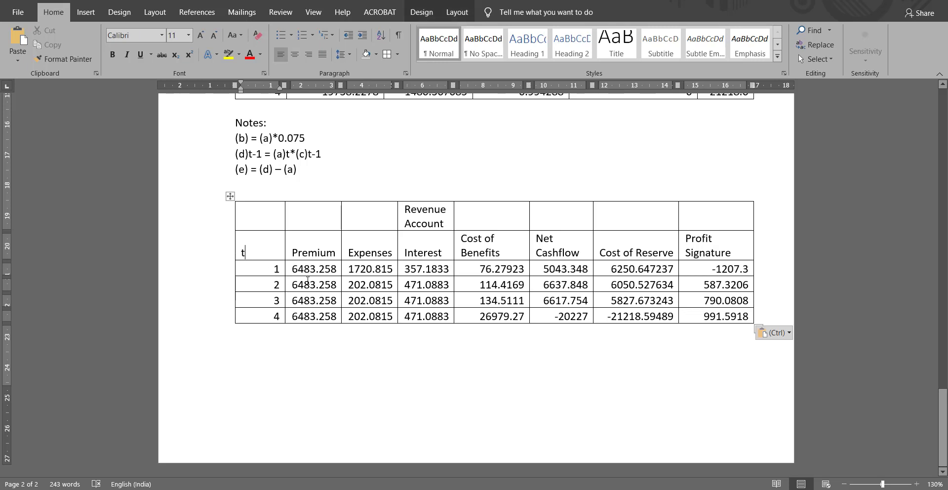
pyautogui.press('BackSpace')
pyautogui.write('Yeard')
pyautogui.press('BackSpace')
pyautogui.press('BackSpace')
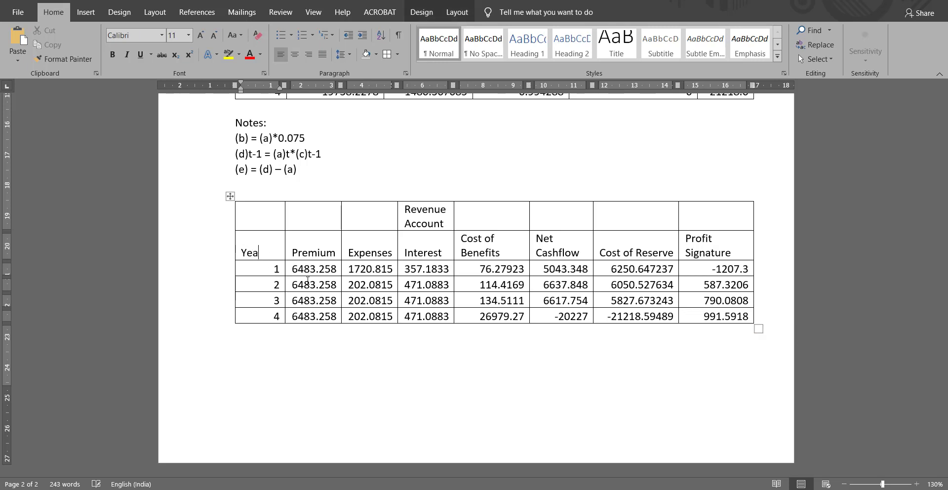
pyautogui.write('r')
pyautogui.press('Return')
pyautogui.click(371, 330)
# - Review the expense assumptions and profit test basis in the question, and the earlier reserve and survival probability workings
pyautogui.scroll(6, 264, 195)
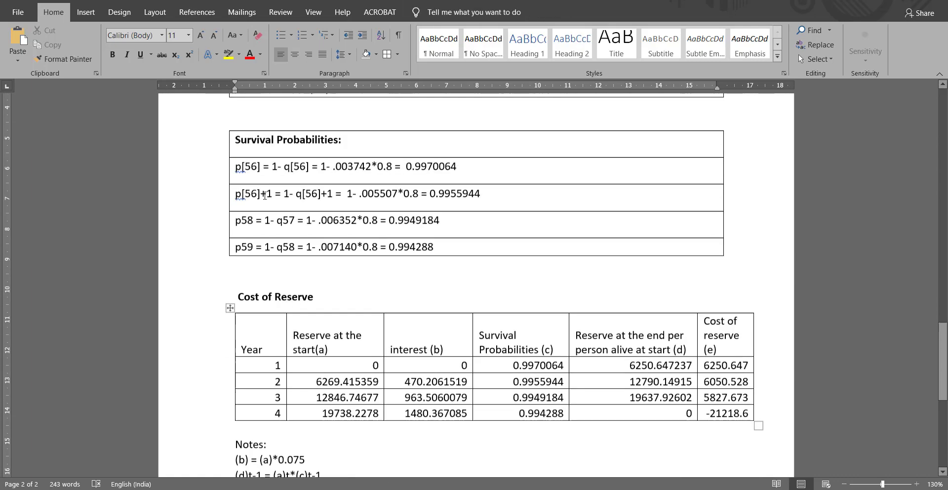
pyautogui.scroll(-3, 264, 195)
pyautogui.scroll(15, 264, 192)
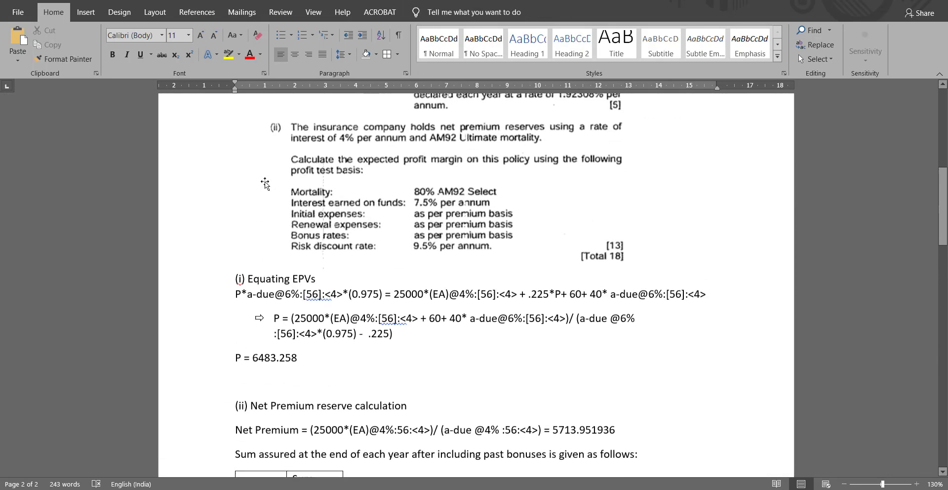
pyautogui.scroll(3, 265, 184)
pyautogui.scroll(-1, 265, 184)
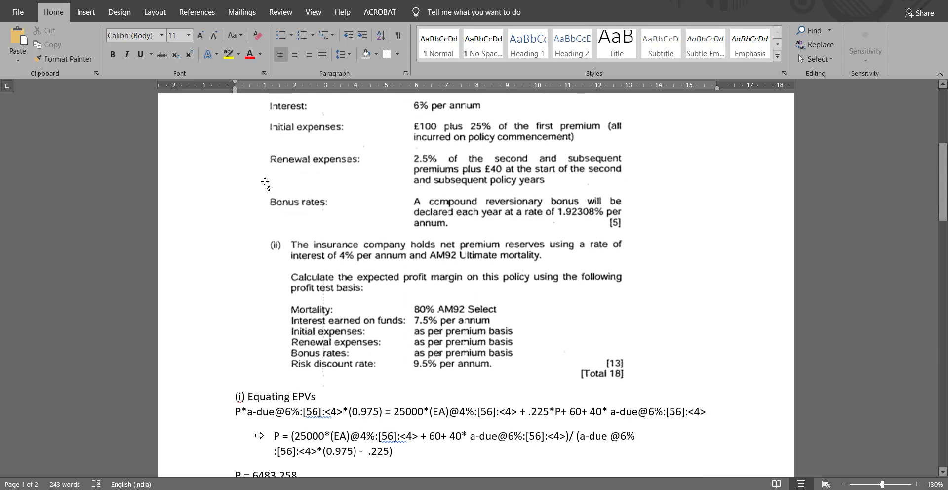
pyautogui.scroll(-1, 265, 183)
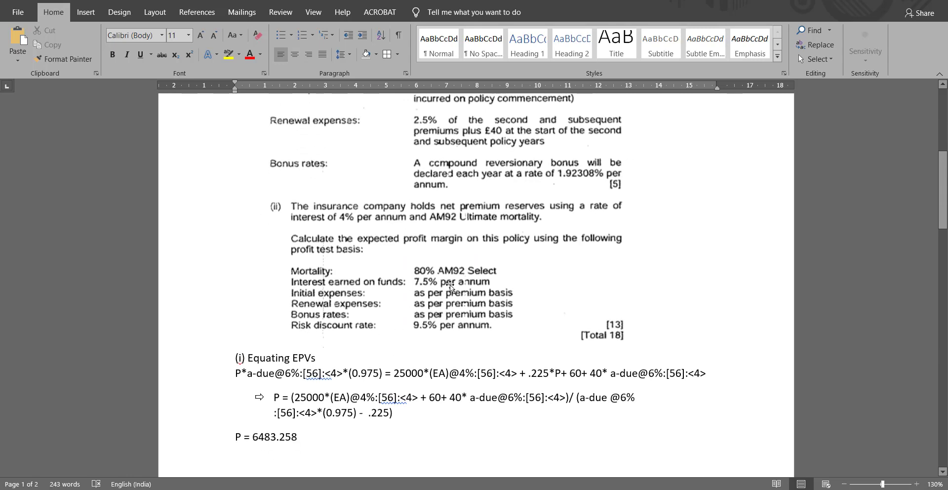
pyautogui.scroll(-8, 406, 223)
pyautogui.scroll(7, 406, 225)
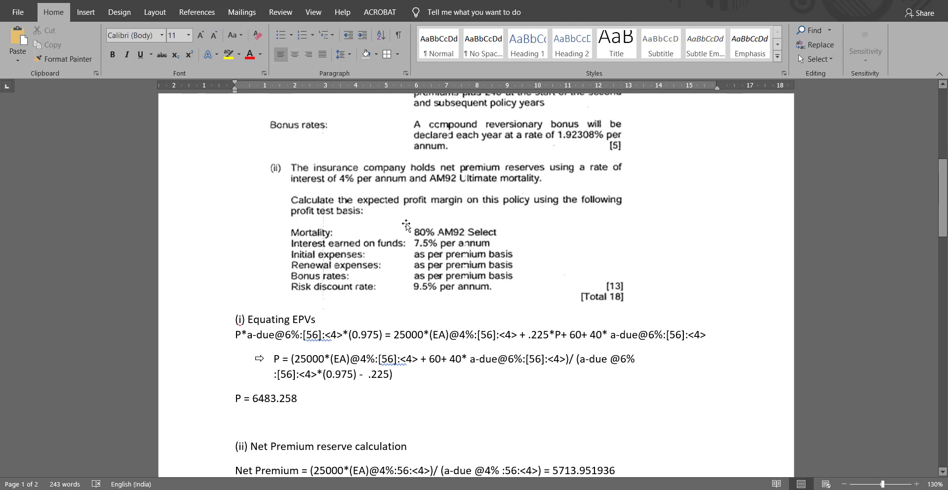
pyautogui.scroll(-20, 406, 226)
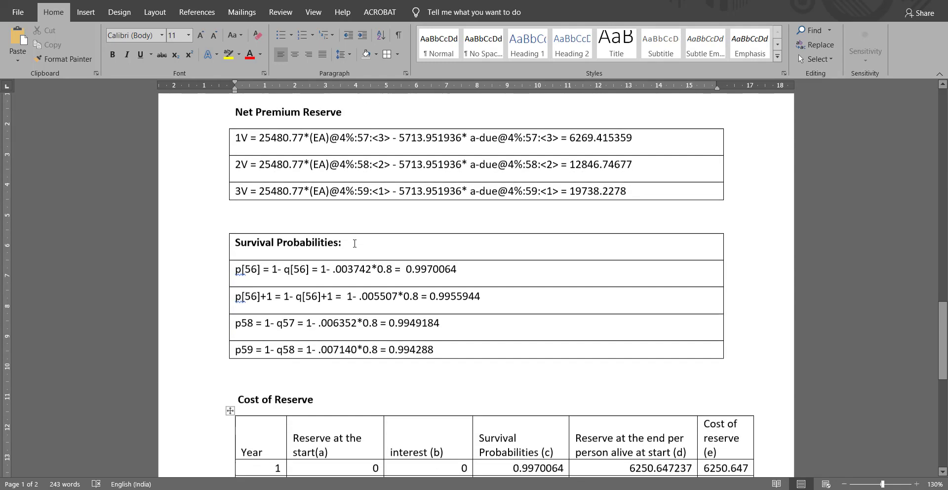
pyautogui.scroll(-11, 355, 243)
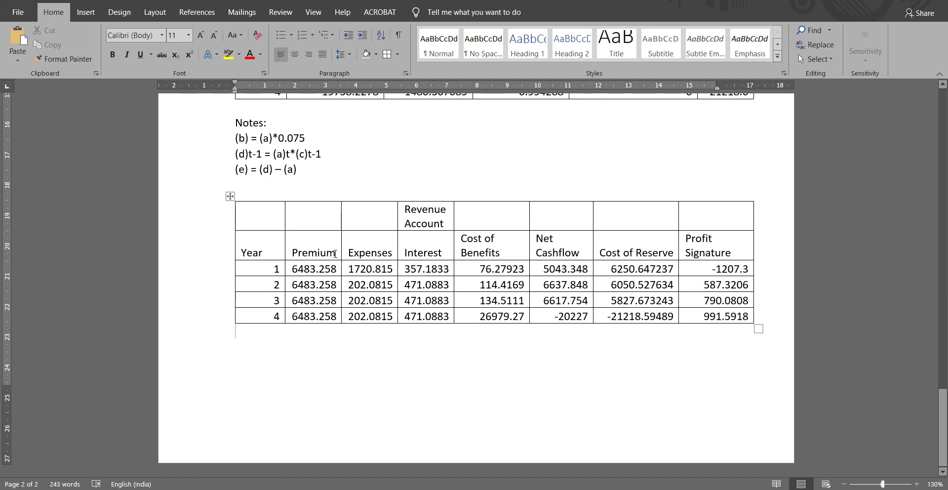
# - Add the column labels (a) to the Premium heading and (b) to the Expenses heading
pyautogui.click(337, 257)
pyautogui.write('(a')
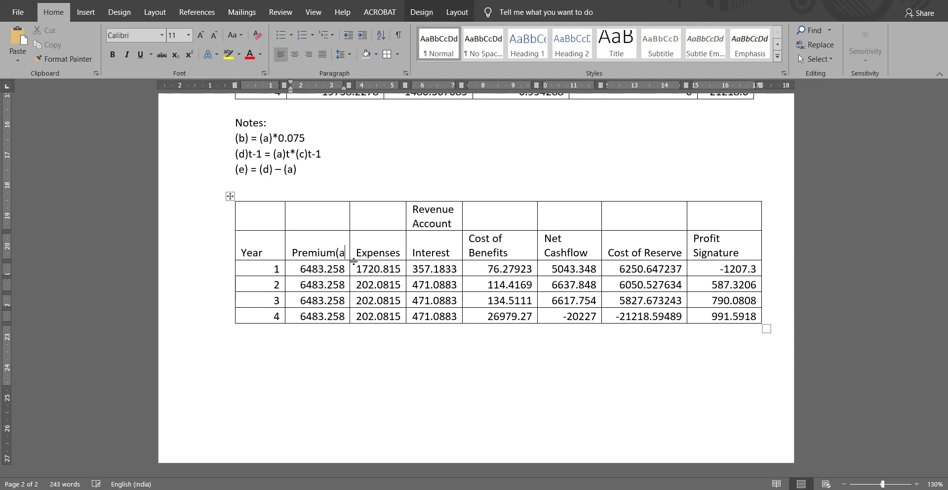
pyautogui.write('0')
pyautogui.press('BackSpace')
pyautogui.write(')')
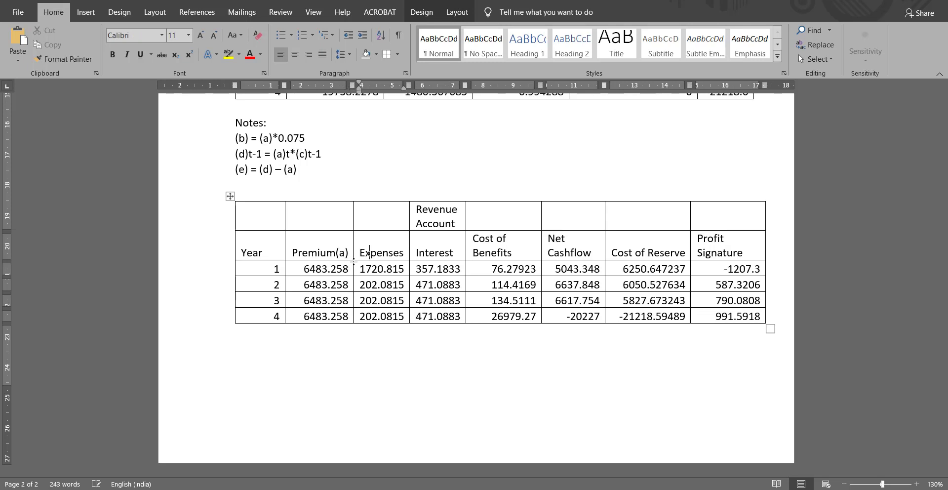
pyautogui.write('(b)')
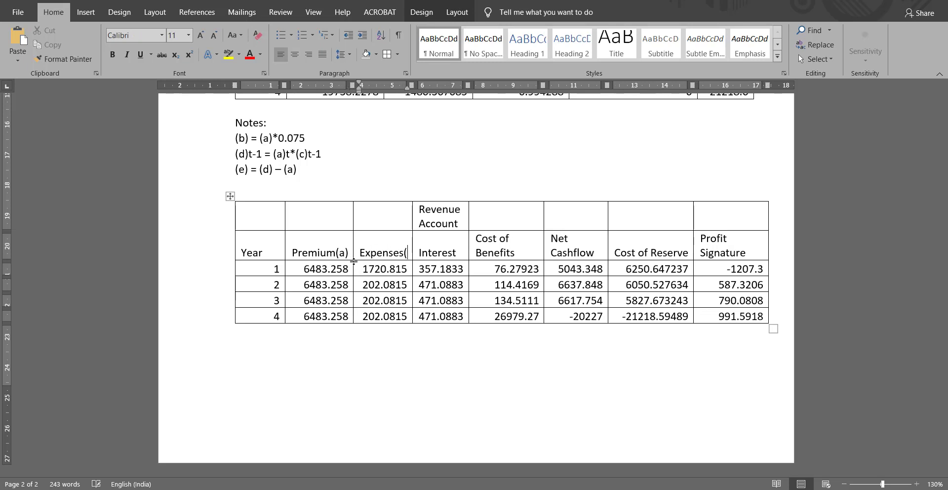
# - Add (c) to the Interest heading, reversing the automatic symbol replacement, and (d) to the Cost of Benefits heading
pyautogui.press('Right')
pyautogui.press('Right')
pyautogui.press('Right')
pyautogui.press('Right')
pyautogui.press('Right')
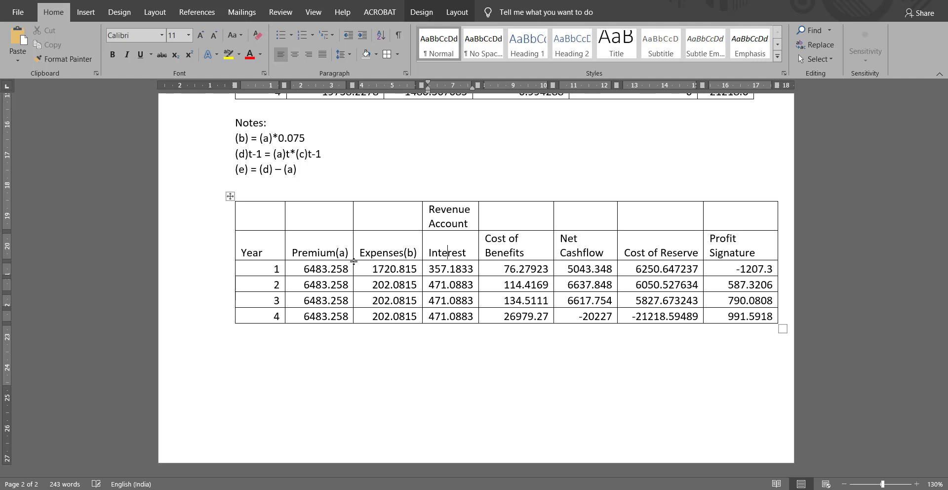
pyautogui.write('(c)')
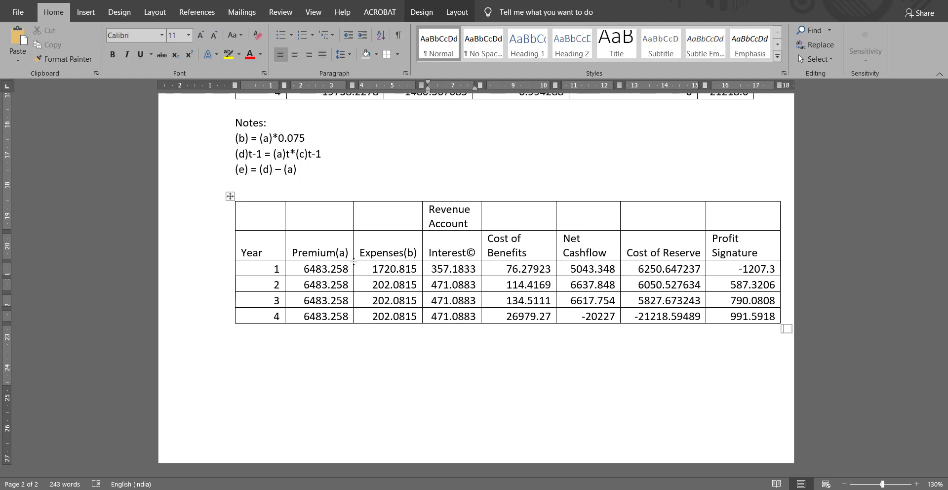
pyautogui.hotkey('ctrl', 'z')
pyautogui.press('Down')
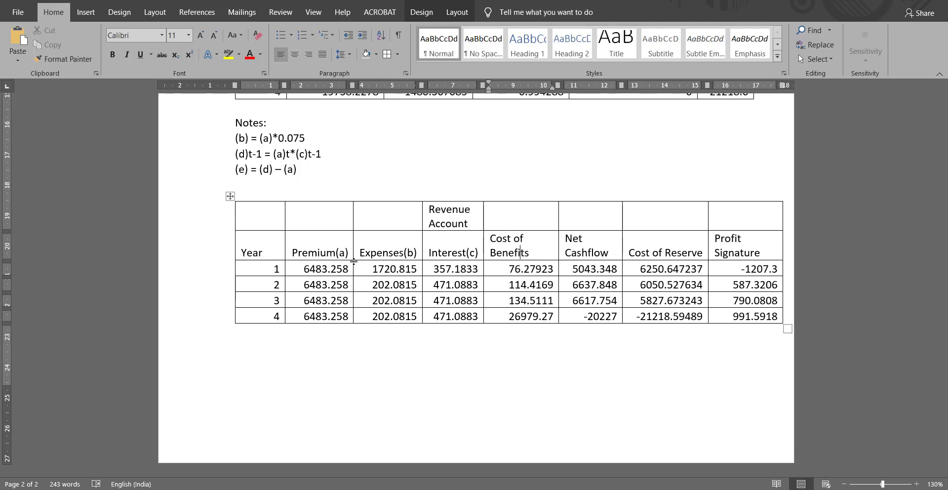
pyautogui.write('(d)')
# - Add (e) to the Net Cashflow heading, reversing the automatic replacement with a euro sign
pyautogui.press('Right')
pyautogui.press('Right')
pyautogui.press('Right')
pyautogui.press('Right')
pyautogui.press('Right')
pyautogui.press('Right')
pyautogui.press('Right')
pyautogui.press('Down')
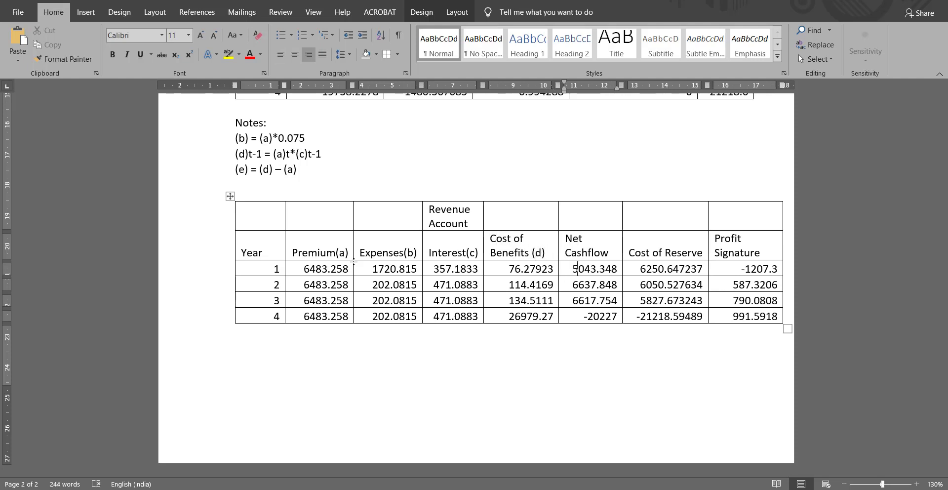
pyautogui.press('Up')
pyautogui.write('(e)')
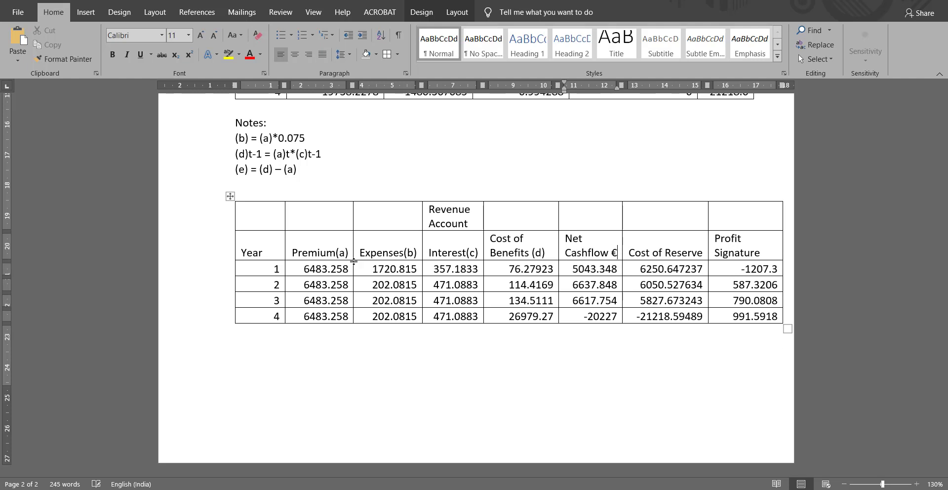
pyautogui.hotkey('ctrl', 'z')
# - Add (f) to the Cost of Reserve heading and (g) to the Profit Signature heading
pyautogui.press('Right')
pyautogui.press('Right')
pyautogui.press('Right')
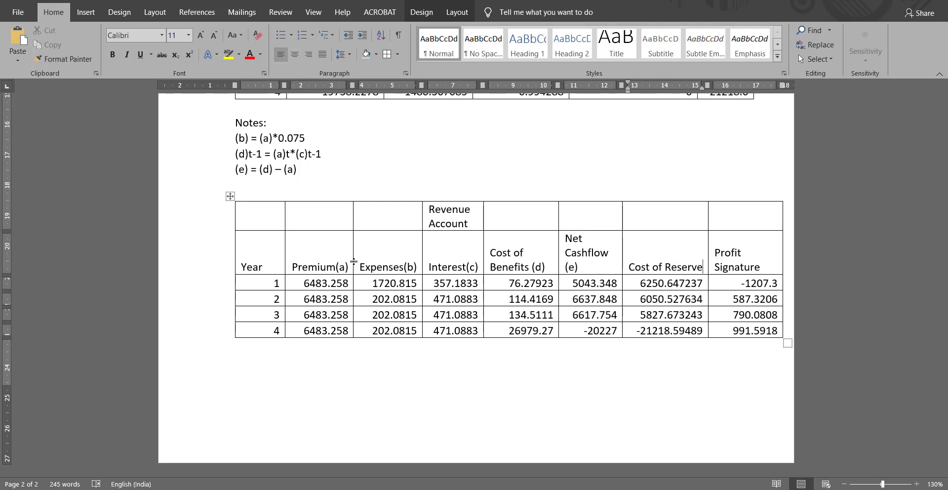
pyautogui.write('(f)')
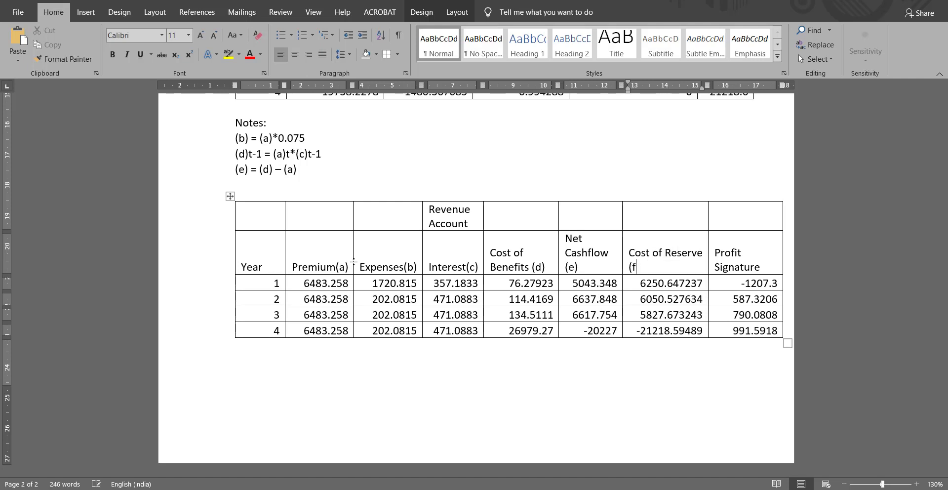
pyautogui.press('Right')
pyautogui.press('Right')
pyautogui.press('Right')
pyautogui.press('Right')
pyautogui.press('Right')
pyautogui.press('Right')
pyautogui.write('(g')
pyautogui.click(276, 383)
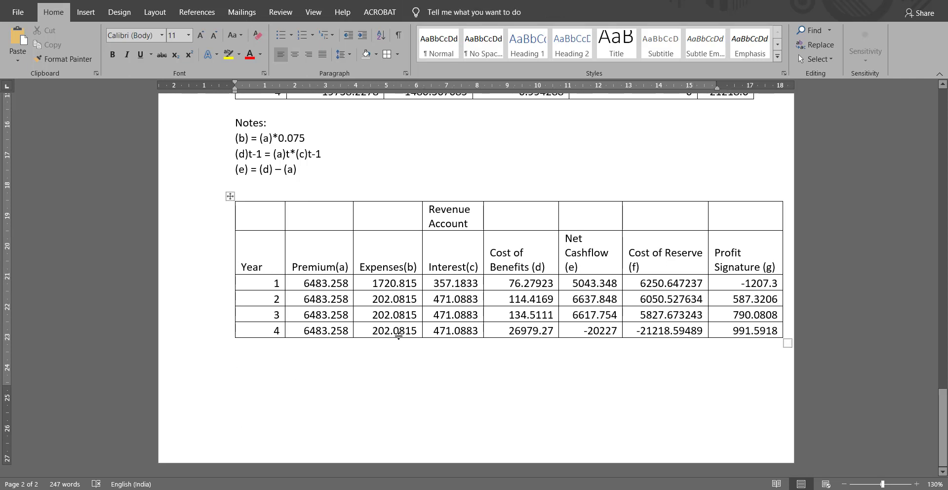
# - Add (t) to the Year heading of the revenue account table
pyautogui.scroll(1, 398, 336)
pyautogui.click(276, 303)
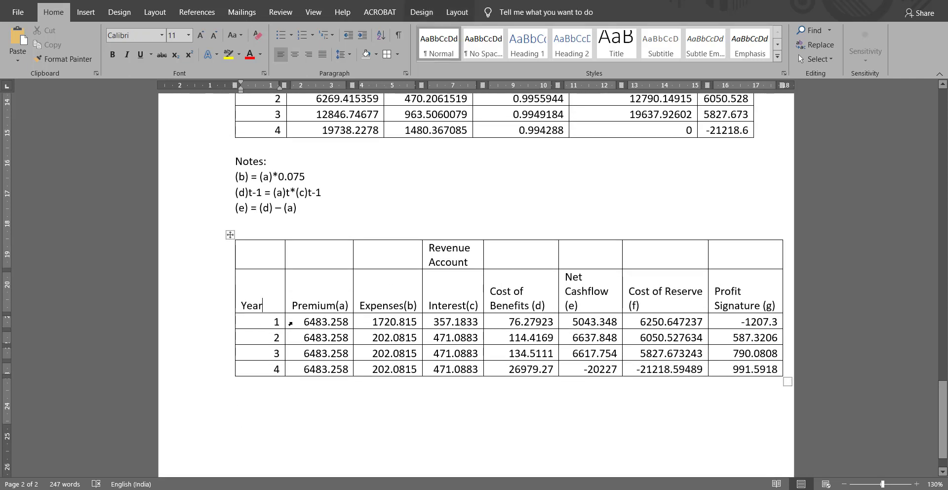
pyautogui.write('(t)')
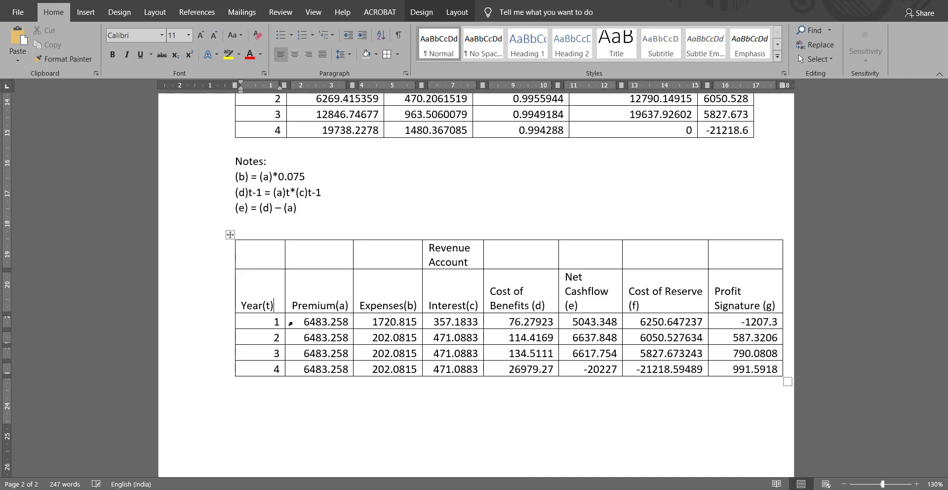
# - Below the revenue account table, write the note "First year:" with the formula (b) = (a)*0.25 + 100 under it
pyautogui.click(310, 432)
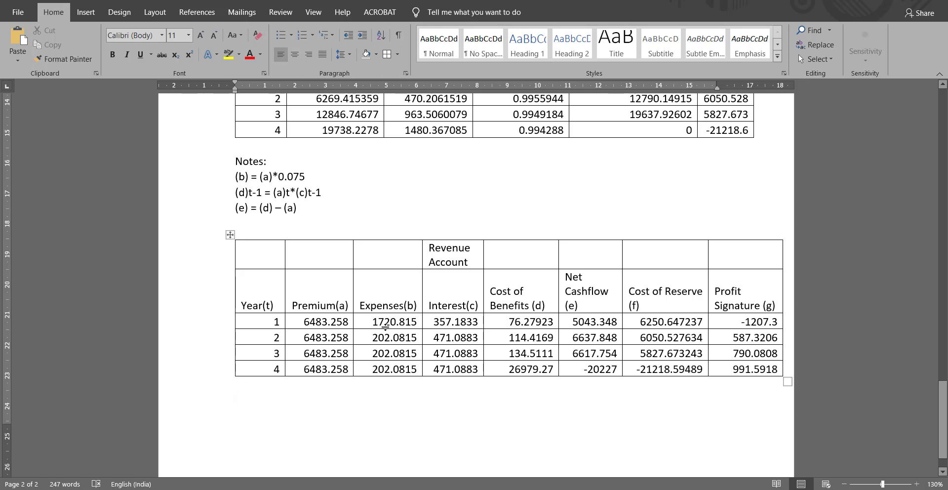
pyautogui.write('(')
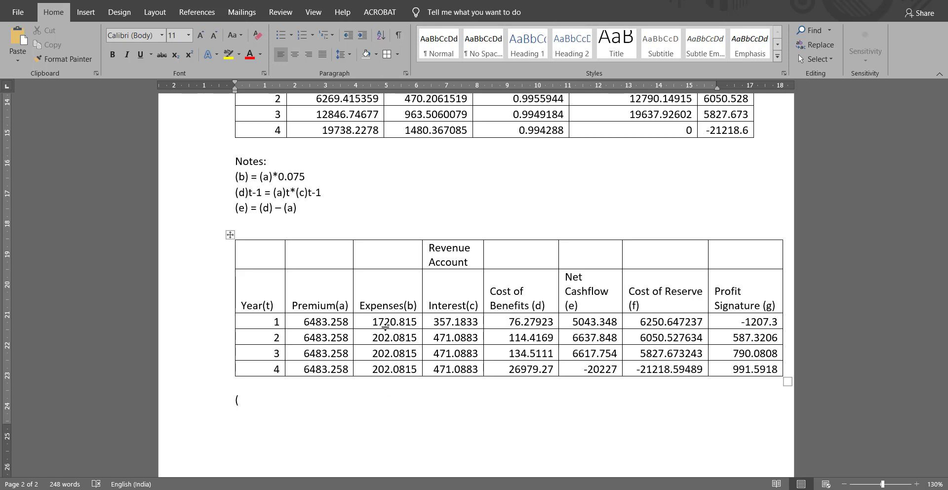
pyautogui.write('b')
pyautogui.write('First ')
pyautogui.write('year')
pyautogui.write(' = ')
pyautogui.write('(a)*')
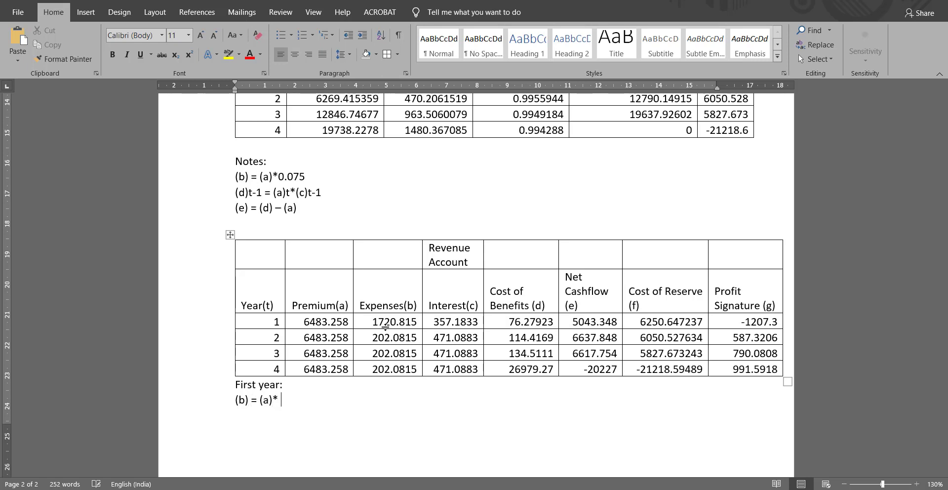
pyautogui.write('0.0')
pyautogui.press('BackSpace')
pyautogui.write('25 + 19')
pyautogui.press('BackSpace')
pyautogui.write('00')
pyautogui.press('Return')
# - Add the line "Other years" and, after a page break, the formula (b) = (a)*0.025+40
pyautogui.press('Down')
pyautogui.write('Other years')
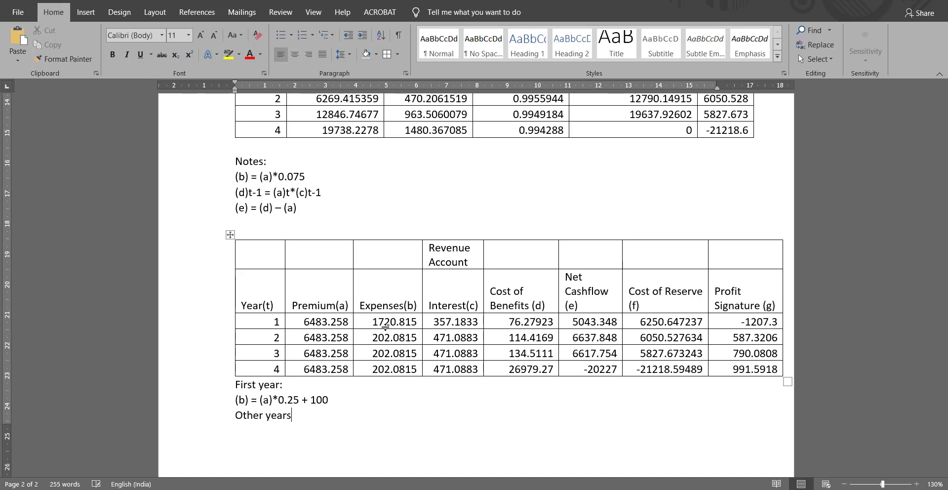
pyautogui.hotkey('ctrl', 'Return')
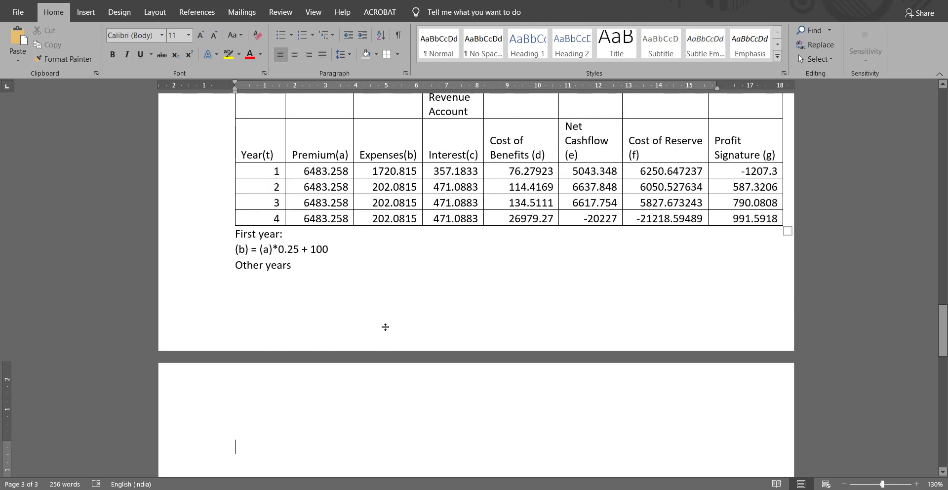
pyautogui.write('(b')
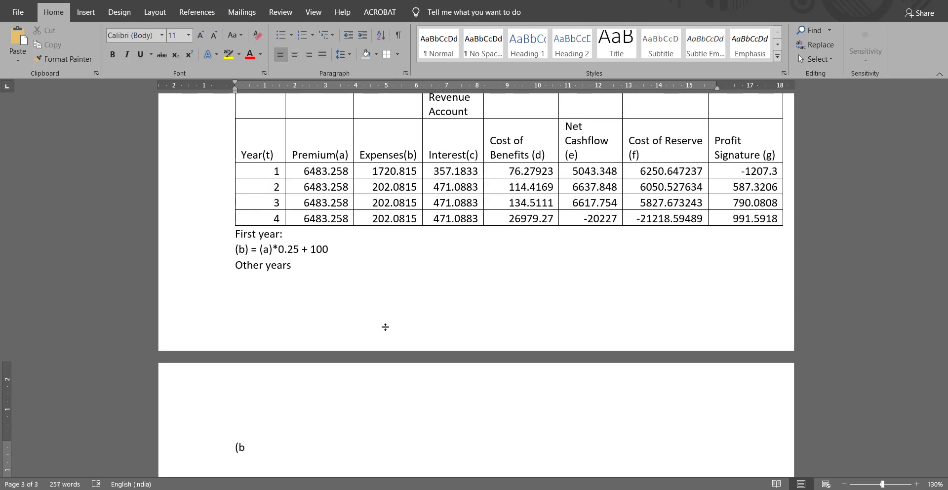
pyautogui.write(') = (a)*0.025+40')
pyautogui.scroll(-1, 385, 327)
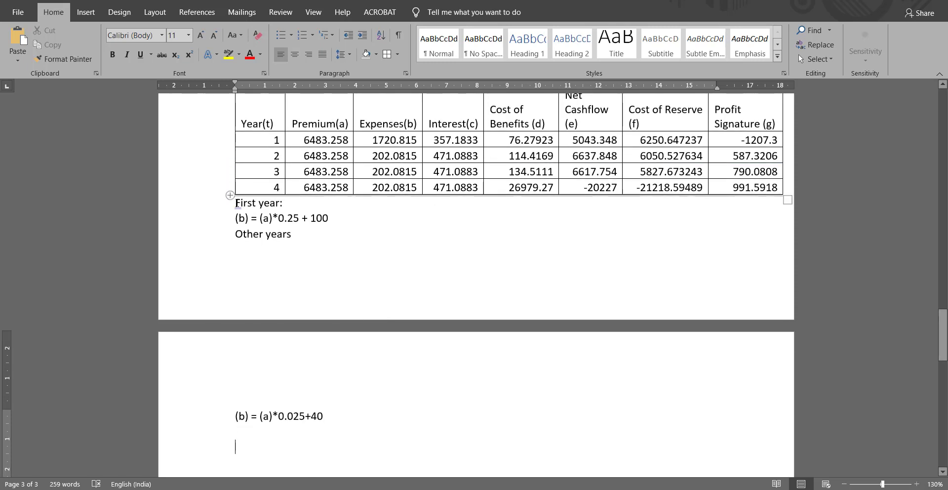
pyautogui.click(243, 202)
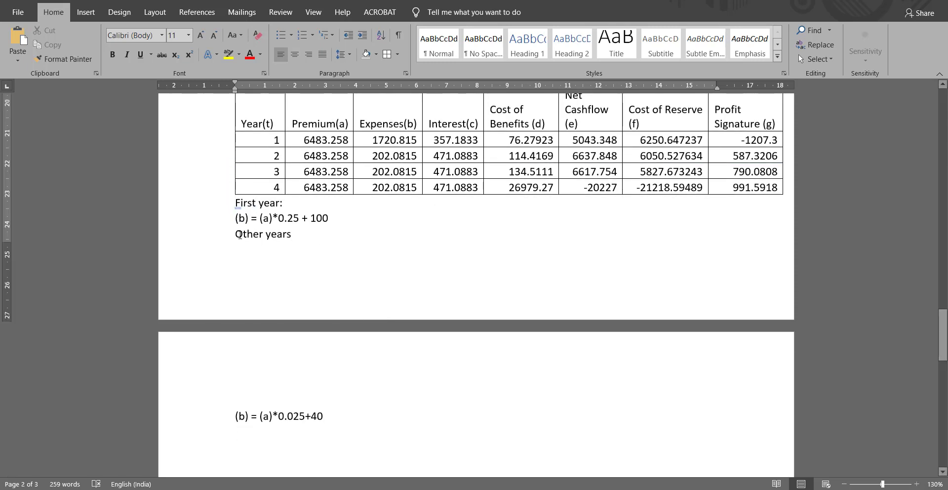
pyautogui.click(239, 234)
# - At the end of the document, add the interest note (c) = ((a) – (b))*0.075, keeping (c) as plain letters
pyautogui.hotkey('ctrl', 'End')
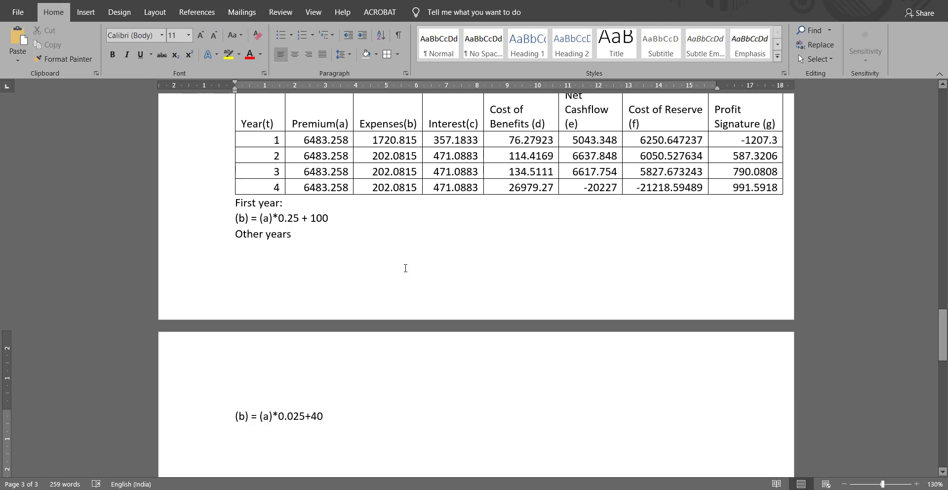
pyautogui.write('(C0')
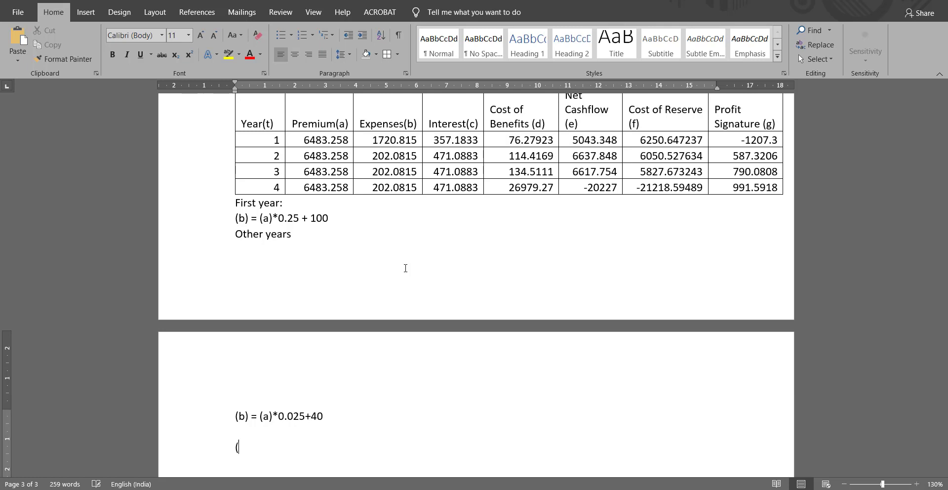
pyautogui.press('BackSpace')
pyautogui.press('BackSpace')
pyautogui.press('BackSpace')
pyautogui.write('(c)')
pyautogui.press('BackSpace')
pyautogui.write('(c)')
pyautogui.hotkey('ctrl', 'z')
pyautogui.write('= (')
pyautogui.write('a)')
pyautogui.write('b')
pyautogui.press('Left')
pyautogui.press('Left')
pyautogui.press('Left')
pyautogui.write('(b))*0.075')
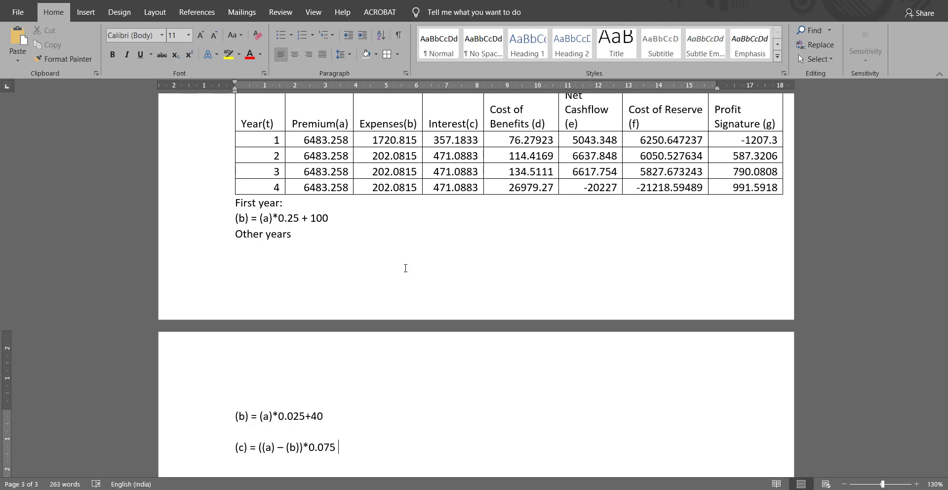
# - Put spaces around the multiplication sign in the interest note (c) and start a new line below it
pyautogui.press('Return')
pyautogui.press('Right')
pyautogui.press('Left')
pyautogui.press('Left')
pyautogui.press('Left')
pyautogui.press('Right')
# - Below the interest note, add the benefits note "(d) = benefit amount (incl bonus)* probability of claim"
pyautogui.write('(d) = bene')
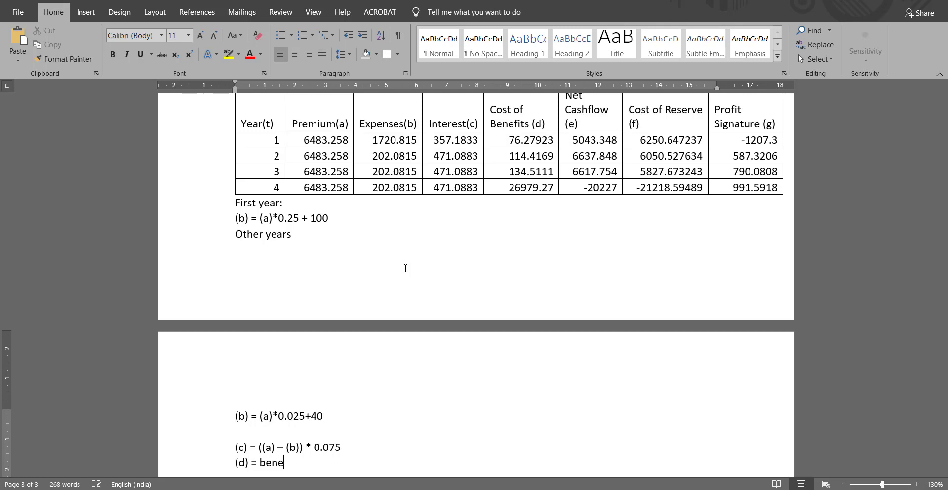
pyautogui.write('fit amount (incl bomu')
pyautogui.press('BackSpace')
pyautogui.press('BackSpace')
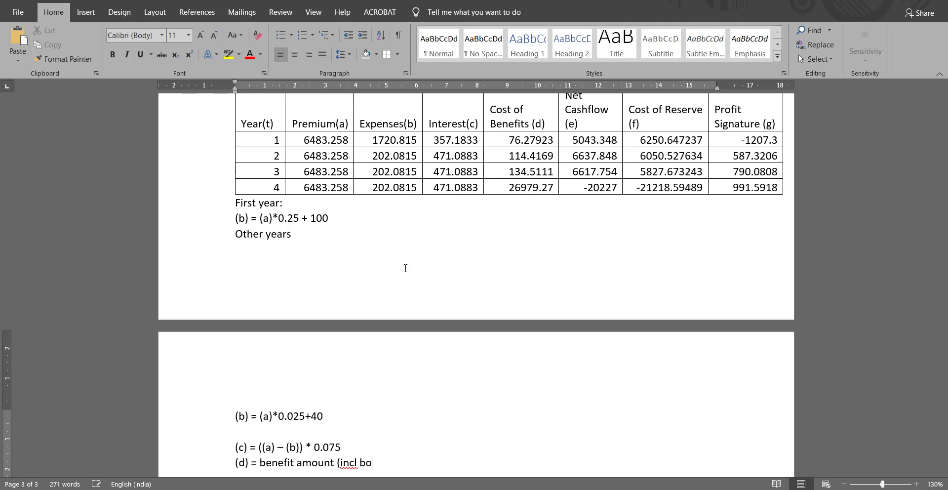
pyautogui.write('nus)* probability opf')
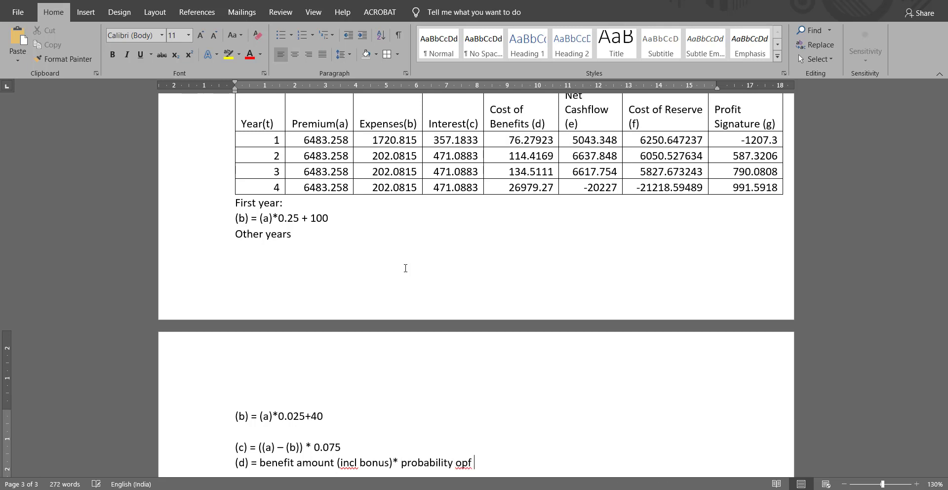
pyautogui.press('BackSpace')
pyautogui.press('BackSpace')
pyautogui.press('BackSpace')
pyautogui.write('f claimn')
pyautogui.press('BackSpace')
pyautogui.press('BackSpace')
pyautogui.press('Return')
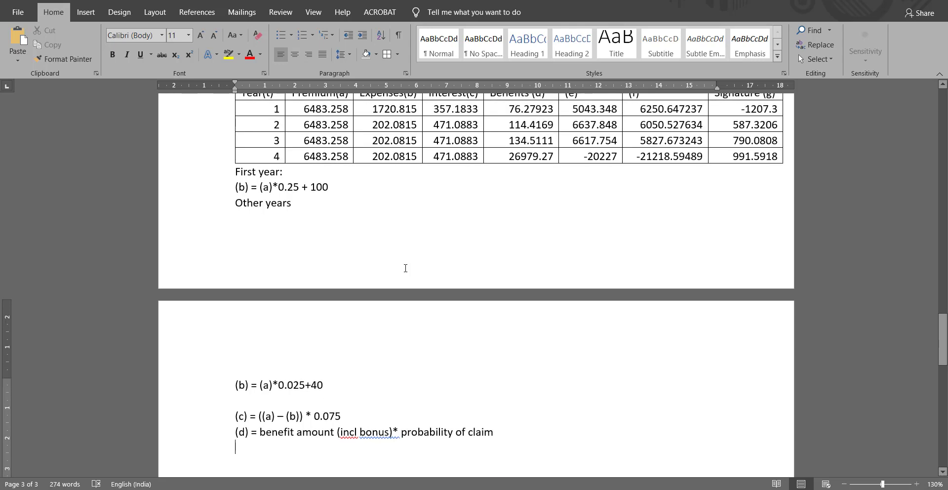
# - Start the net cashflow note with "(e) =", keeping (e) as plain letters instead of a euro sign
pyautogui.scroll(3, 405, 268)
pyautogui.scroll(-3, 255, 233)
pyautogui.scroll(-3, 255, 233)
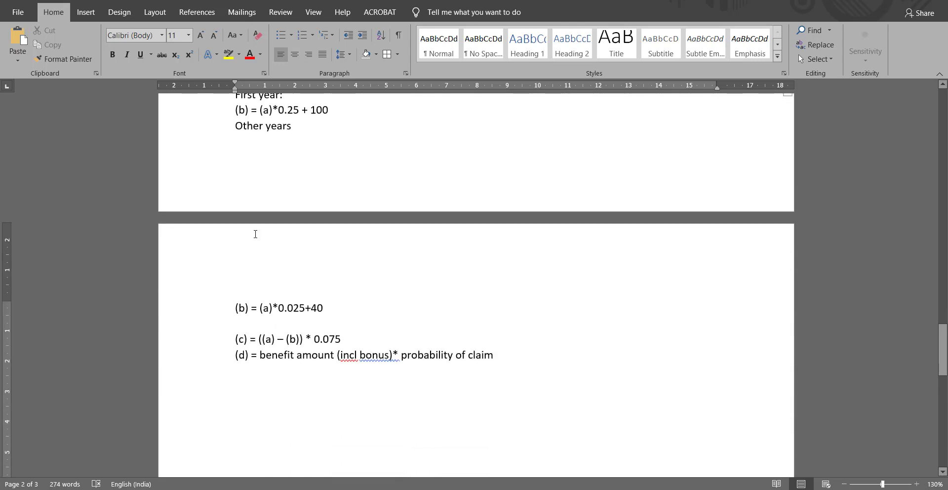
pyautogui.scroll(2, 255, 234)
pyautogui.write('(')
pyautogui.write('a')
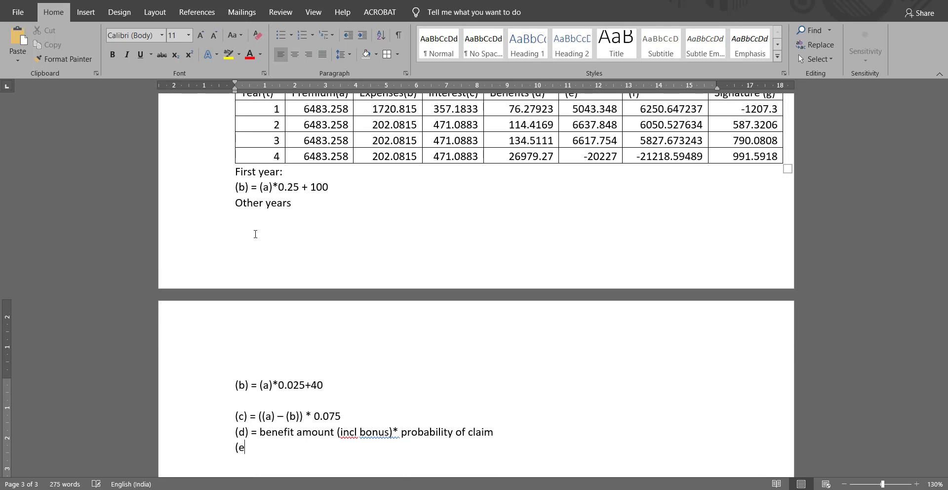
pyautogui.press('BackSpace')
pyautogui.press('BackSpace')
pyautogui.press('BackSpace')
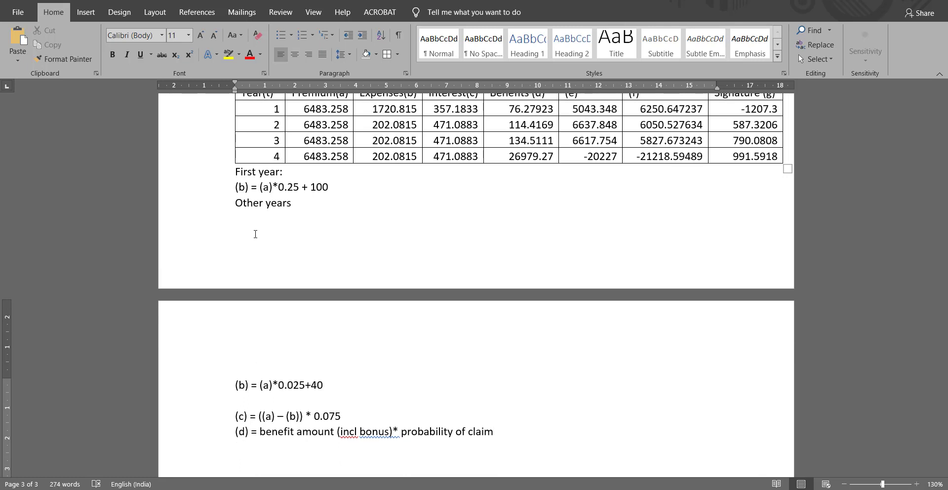
pyautogui.press('Return')
pyautogui.write('(e)')
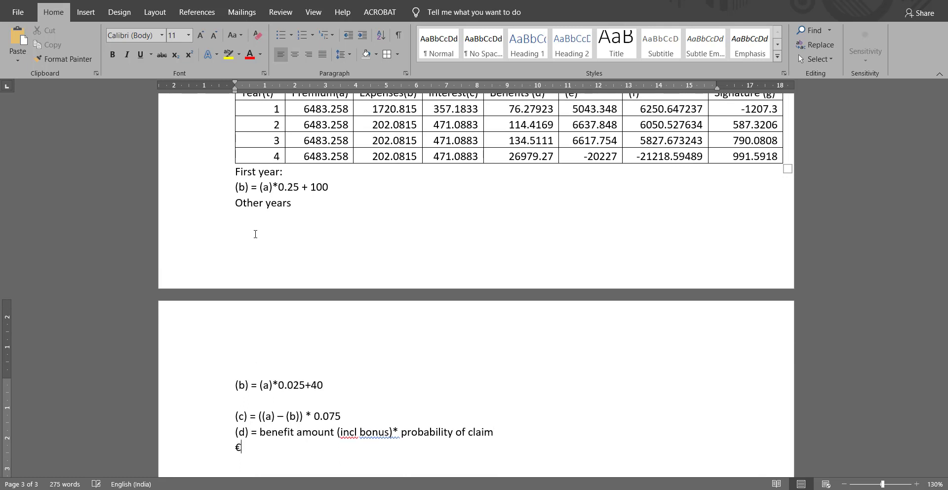
pyautogui.press('BackSpace')
pyautogui.write('(e')
pyautogui.hotkey('ctrl', 'z')
pyautogui.write('=')
pyautogui.scroll(1, 255, 234)
pyautogui.scroll(-1, 256, 233)
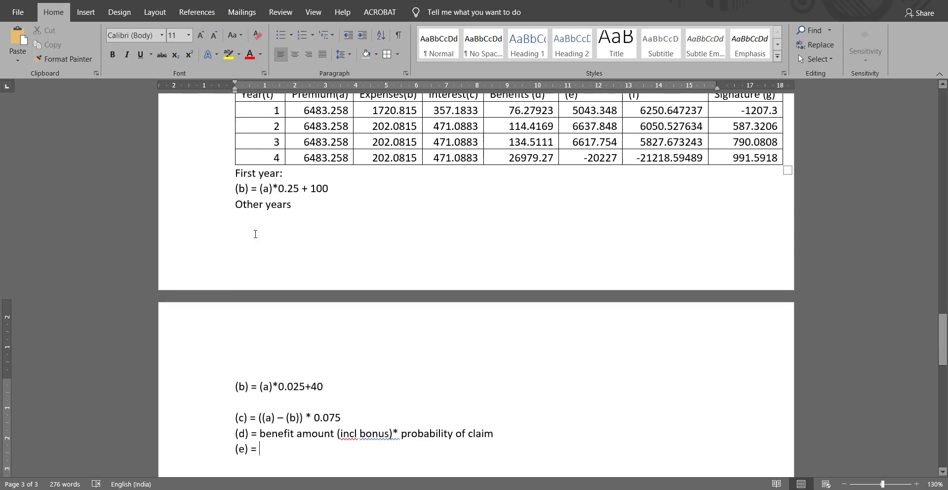
# - Continue the net cashflow note (e) with the premium less expenses terms, "(a) –(b)"
pyautogui.write('(a')
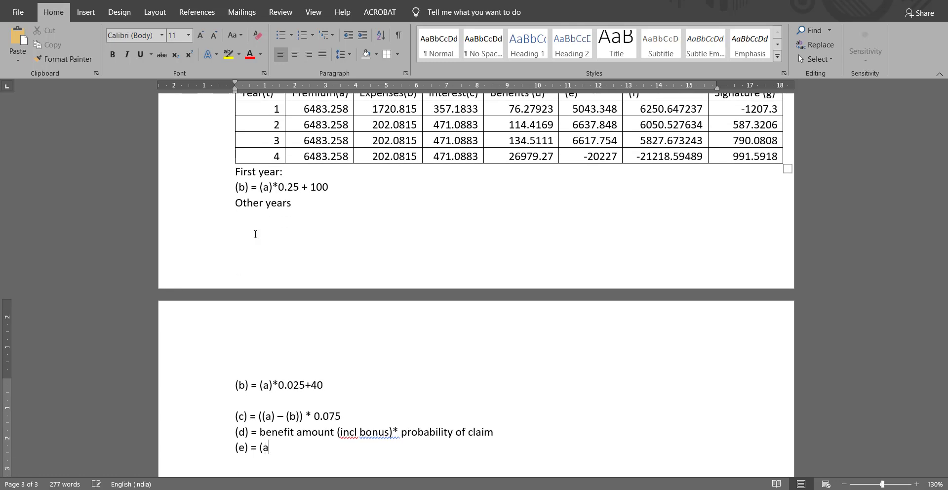
pyautogui.scroll(1, 255, 233)
pyautogui.scroll(-1, 296, 222)
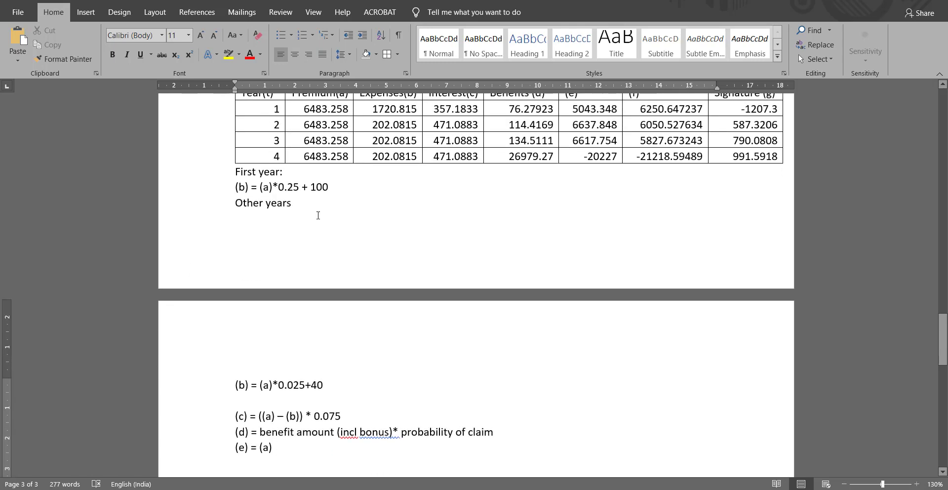
pyautogui.scroll(1, 423, 267)
pyautogui.scroll(-1, 423, 273)
pyautogui.scroll(1, 420, 273)
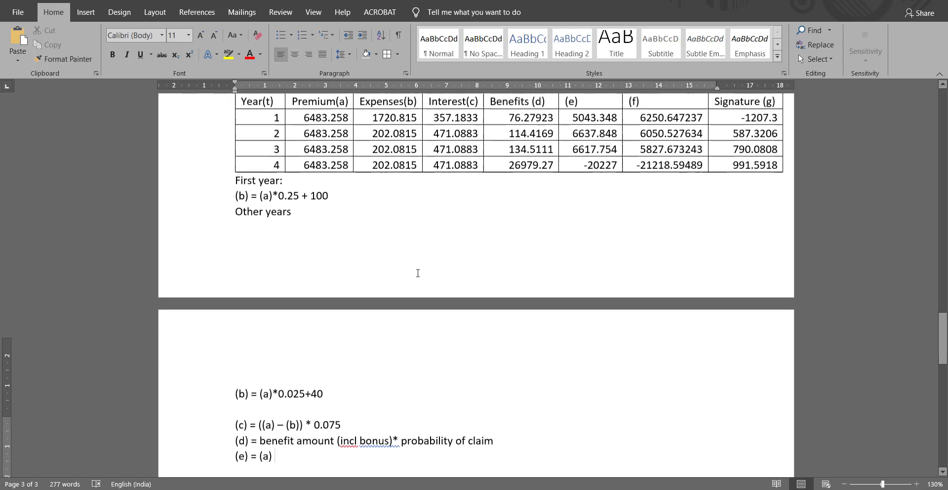
pyautogui.scroll(-1, 418, 273)
pyautogui.write('-')
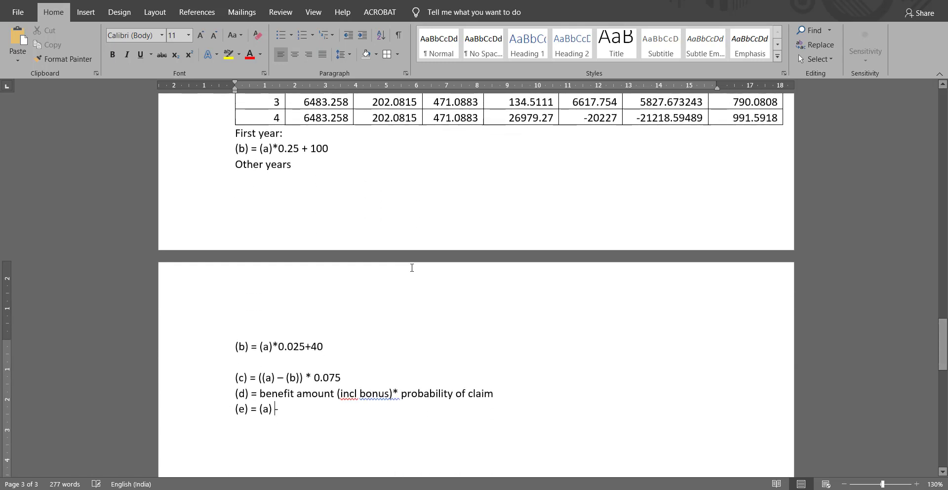
pyautogui.write(' (b)')
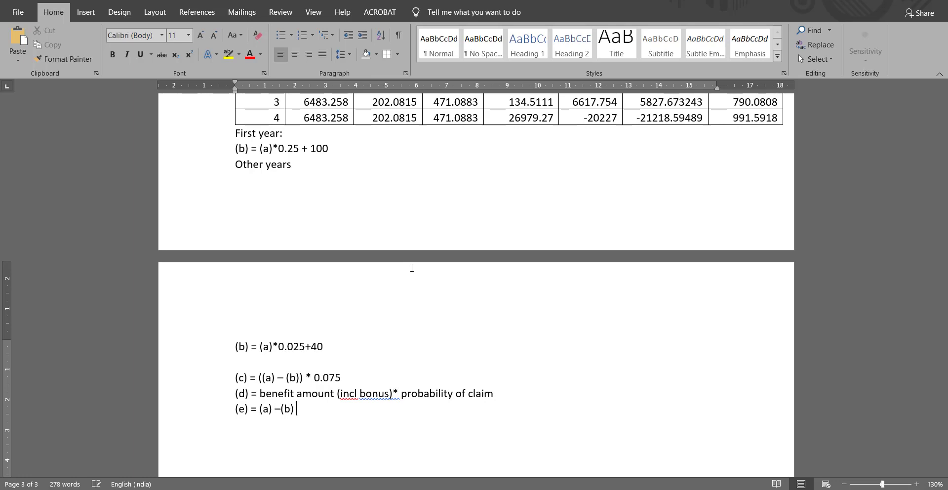
# - Complete the net cashflow note (e) with the interest and benefit terms, "+(c) – (d)"
pyautogui.scroll(2, 397, 269)
pyautogui.scroll(-2, 397, 269)
pyautogui.scroll(2, 397, 269)
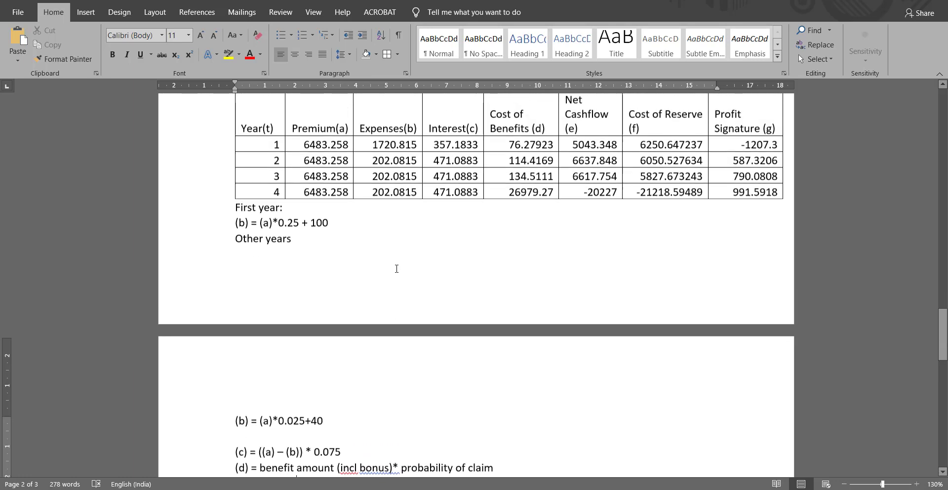
pyautogui.scroll(1, 396, 269)
pyautogui.scroll(-3, 396, 268)
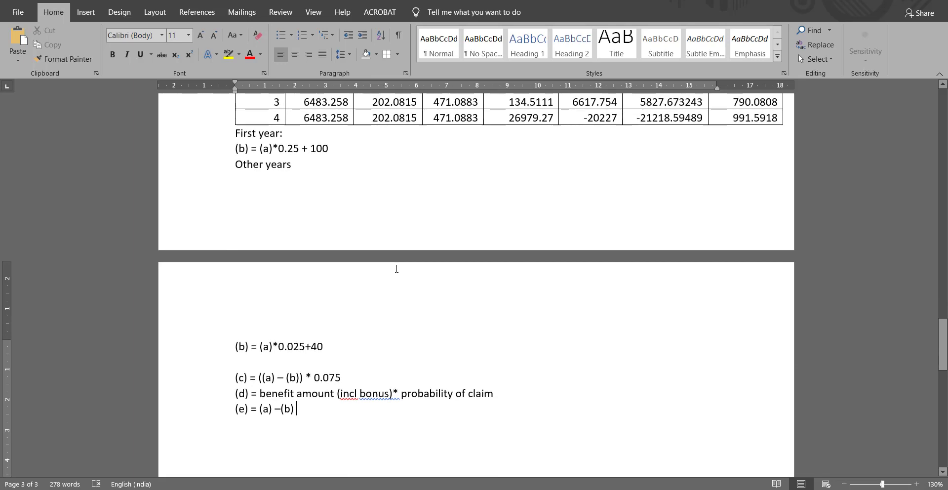
pyautogui.write('+(c)')
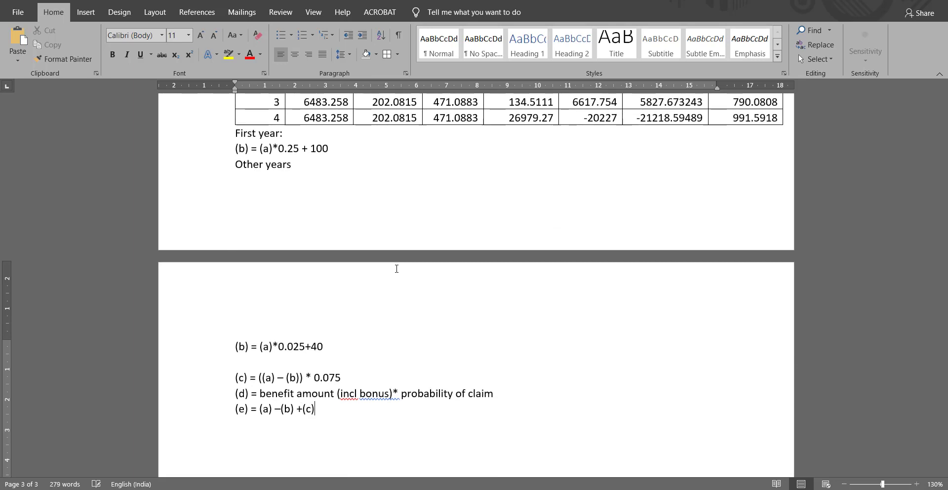
pyautogui.scroll(1, 397, 269)
pyautogui.scroll(2, 396, 269)
pyautogui.scroll(-3, 397, 270)
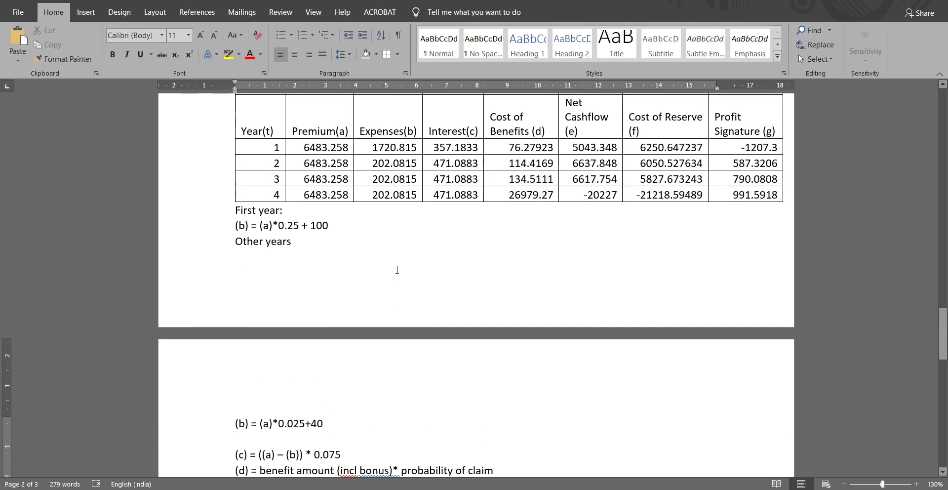
pyautogui.write('- ')
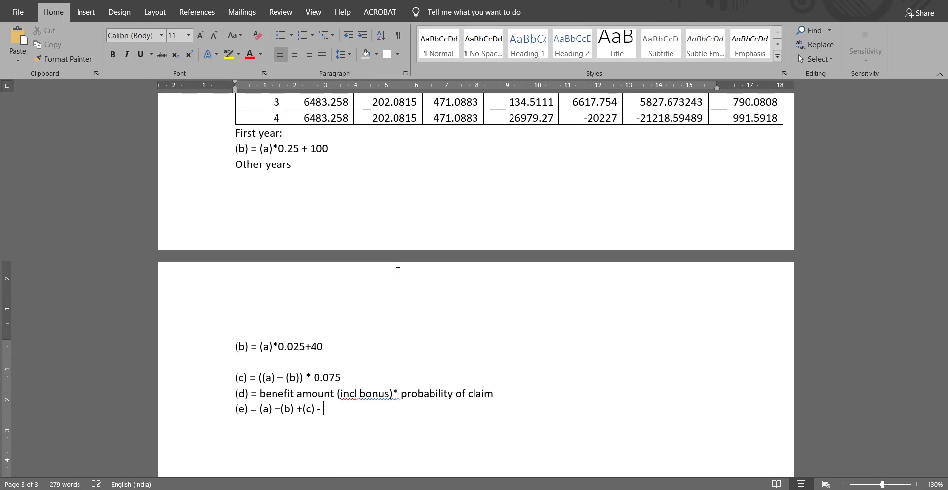
pyautogui.write('(d)')
# - Try putting a minus sign before the year 1 Cost of Benefits (d) value in the revenue account table
pyautogui.scroll(3, 398, 271)
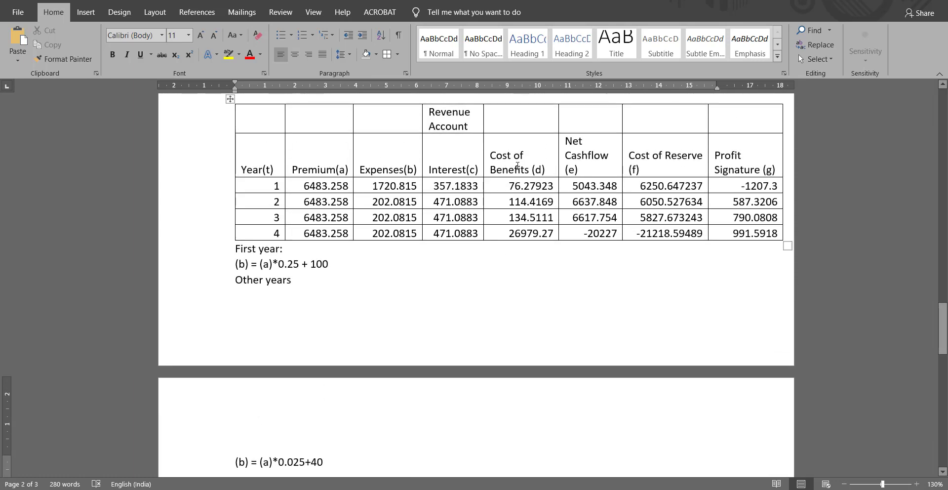
pyautogui.click(507, 185)
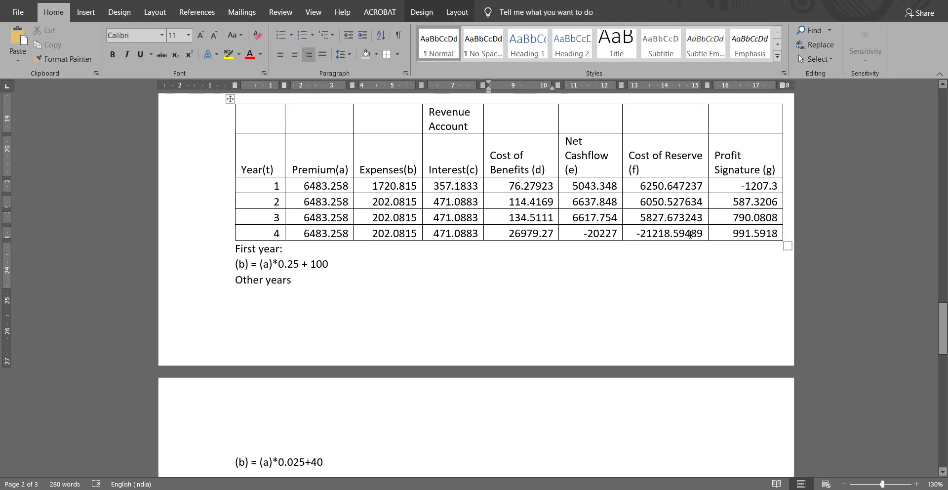
pyautogui.write('-')
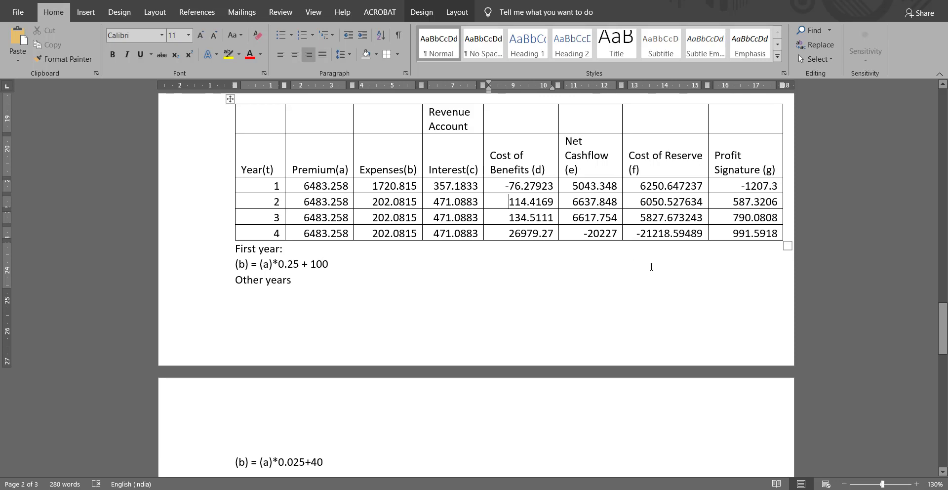
pyautogui.scroll(-3, 651, 267)
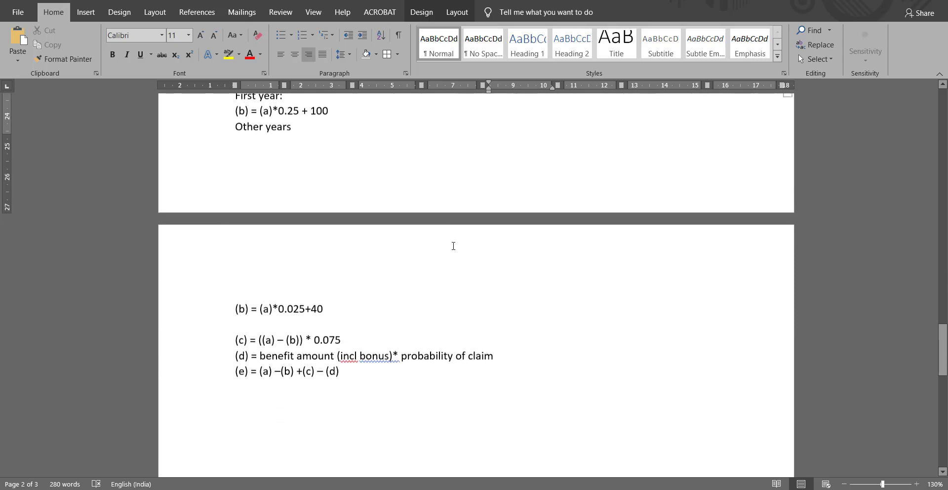
pyautogui.scroll(3, 608, 210)
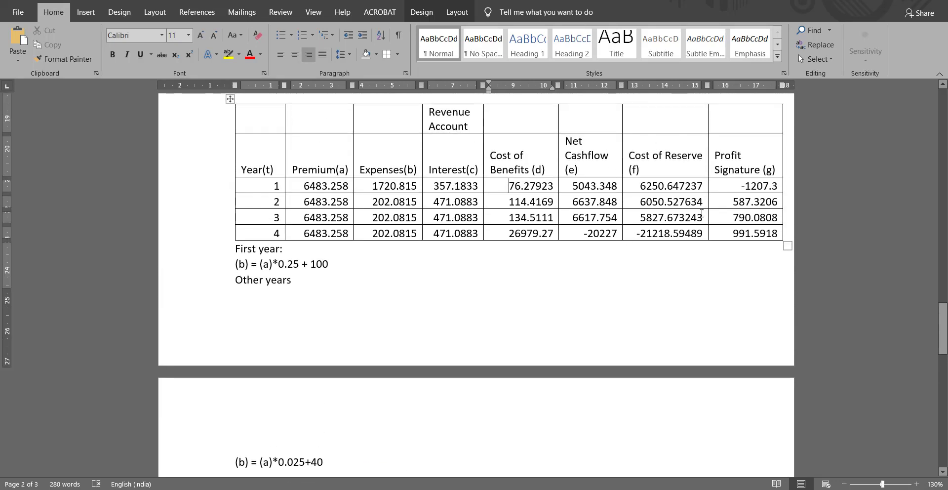
# - Examine the revenue account table's cashflow, reserve and profit signature columns alongside the formula notes
pyautogui.scroll(-3, 662, 206)
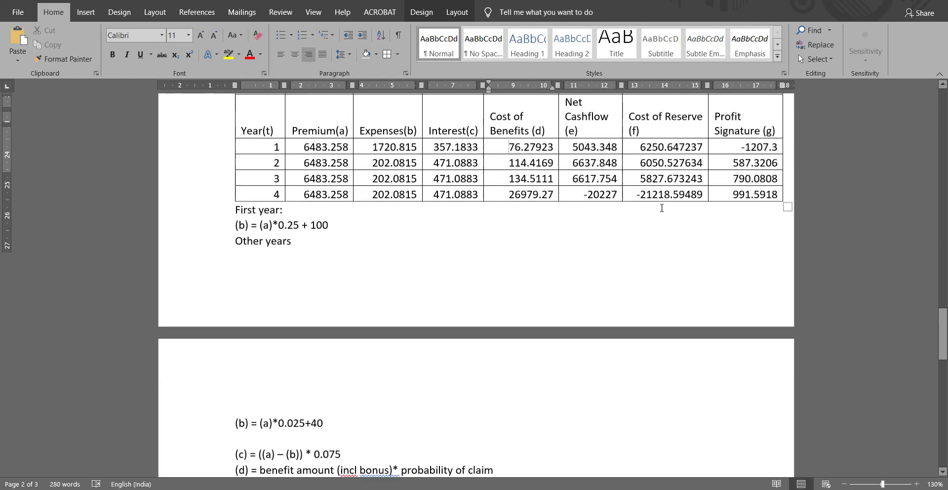
pyautogui.scroll(6, 564, 281)
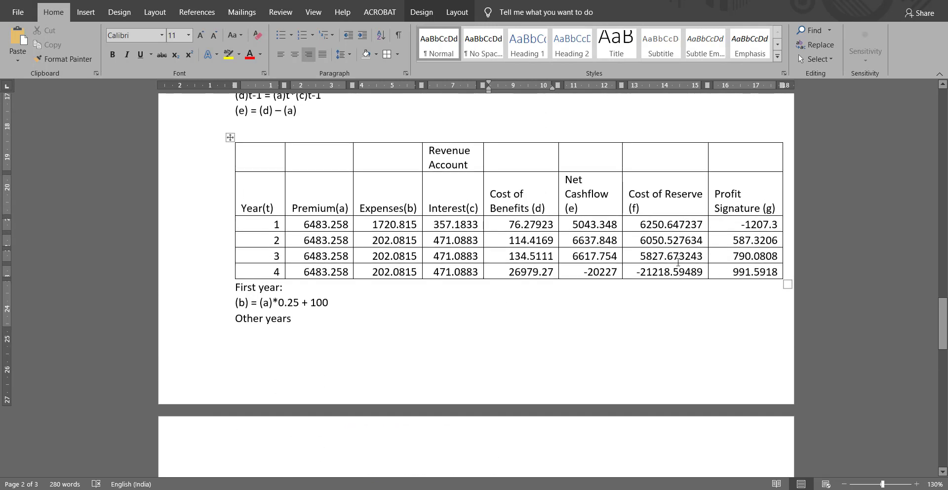
pyautogui.scroll(-7, 494, 321)
pyautogui.scroll(4, 523, 298)
pyautogui.scroll(-5, 423, 290)
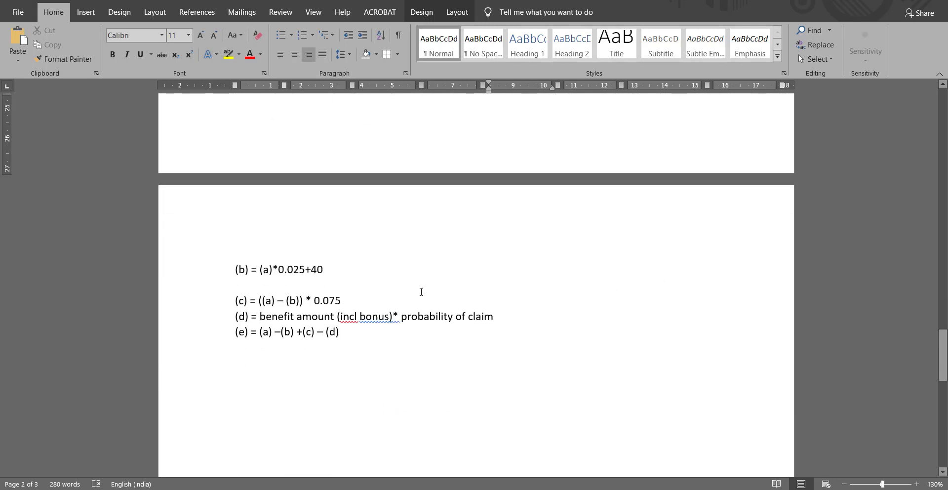
pyautogui.scroll(5, 468, 289)
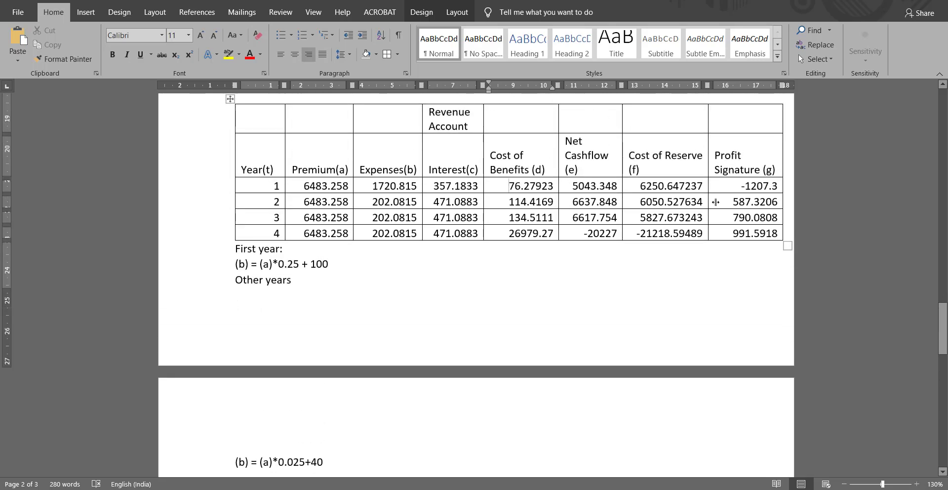
pyautogui.scroll(-3, 730, 180)
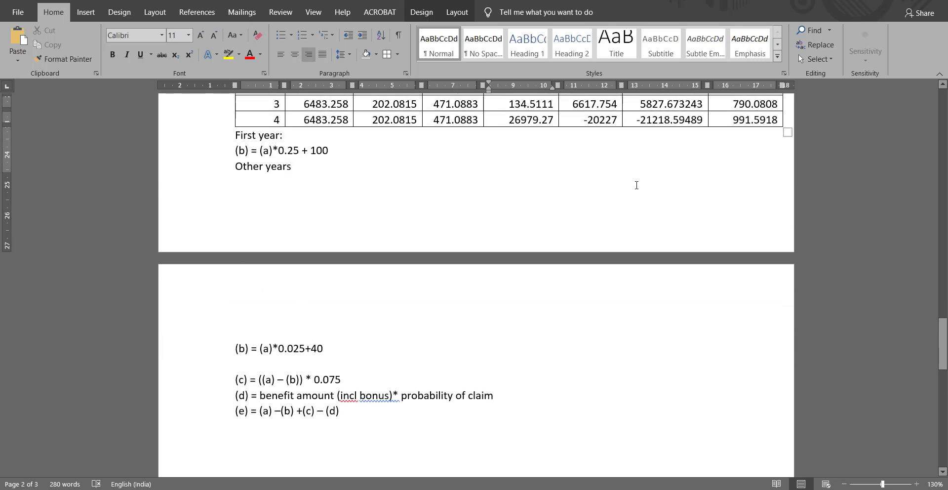
pyautogui.scroll(3, 635, 184)
pyautogui.scroll(-4, 428, 343)
# - Under the net cashflow note, add the profit signature note "(g) = (e) – (f)"
pyautogui.click(373, 377)
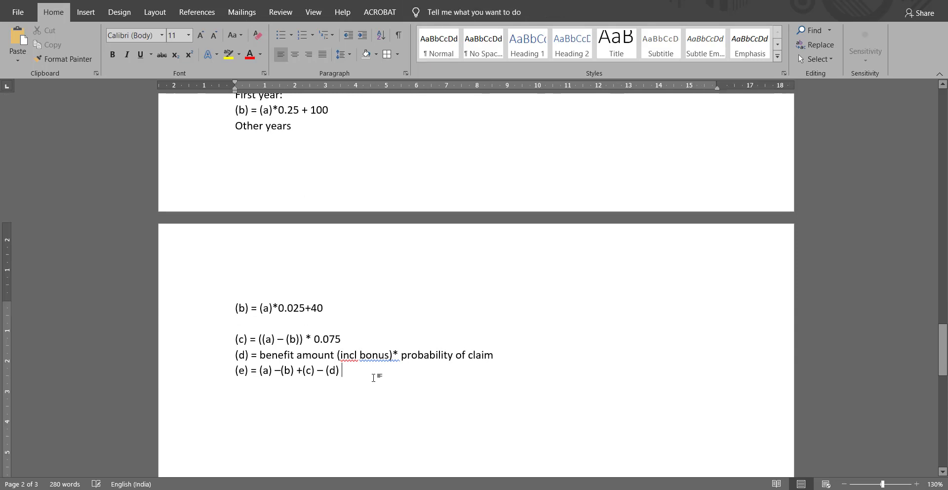
pyautogui.write('(')
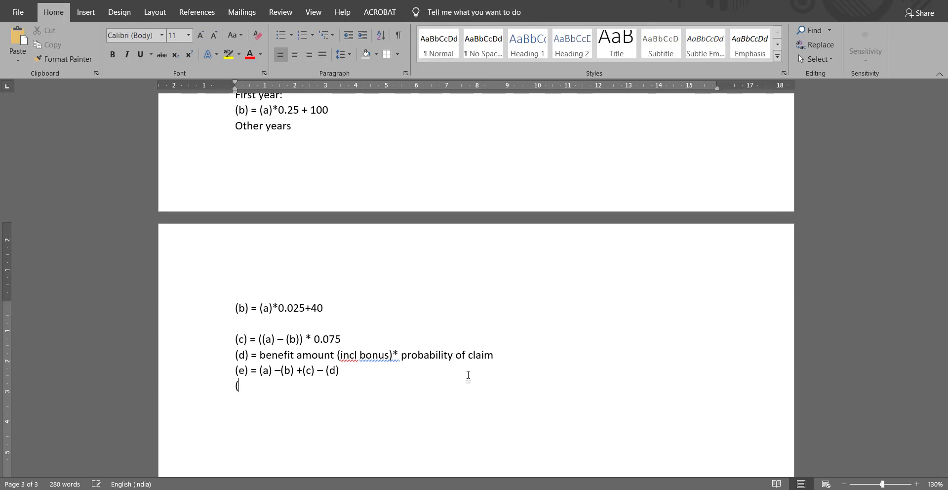
pyautogui.write('g) =(e)')
pyautogui.press('BackSpace')
pyautogui.press('BackSpace')
pyautogui.press('BackSpace')
pyautogui.write('(e)')
pyautogui.write(' - ')
pyautogui.write('(')
pyautogui.scroll(5, 468, 377)
pyautogui.scroll(-5, 469, 375)
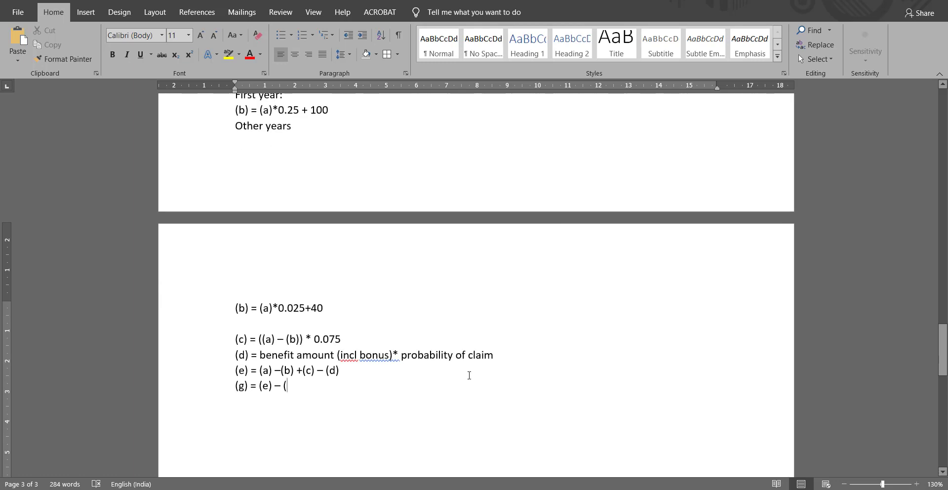
pyautogui.write('f)')
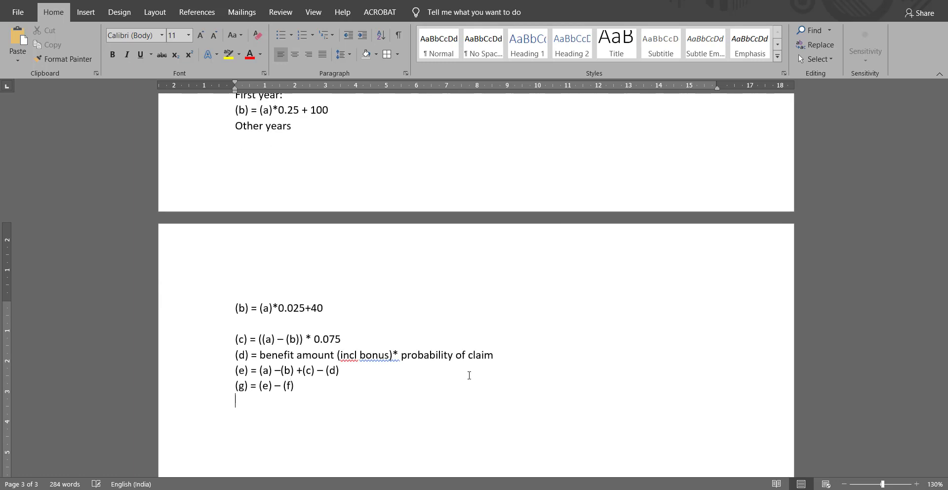
# - Insert a blank line between the revenue account table and the "First year:" note
pyautogui.scroll(3, 469, 375)
pyautogui.scroll(-2, 342, 328)
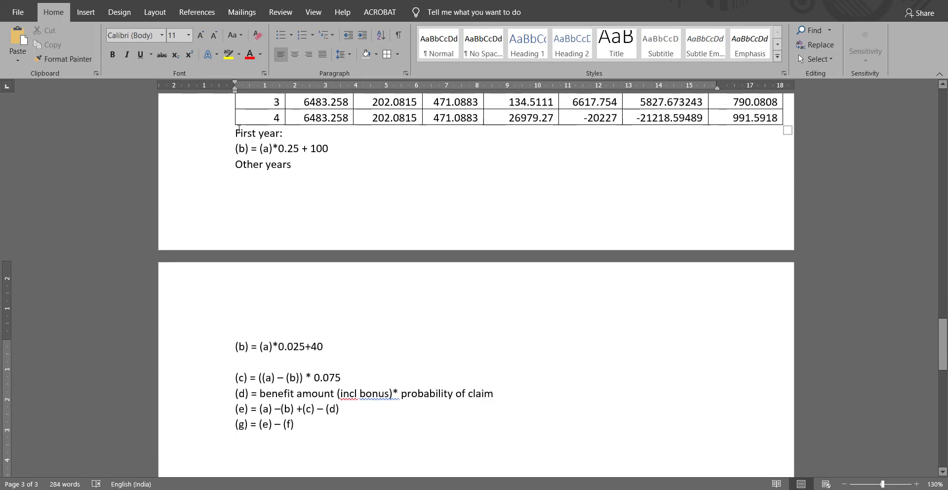
pyautogui.click(237, 133)
pyautogui.press('Return')
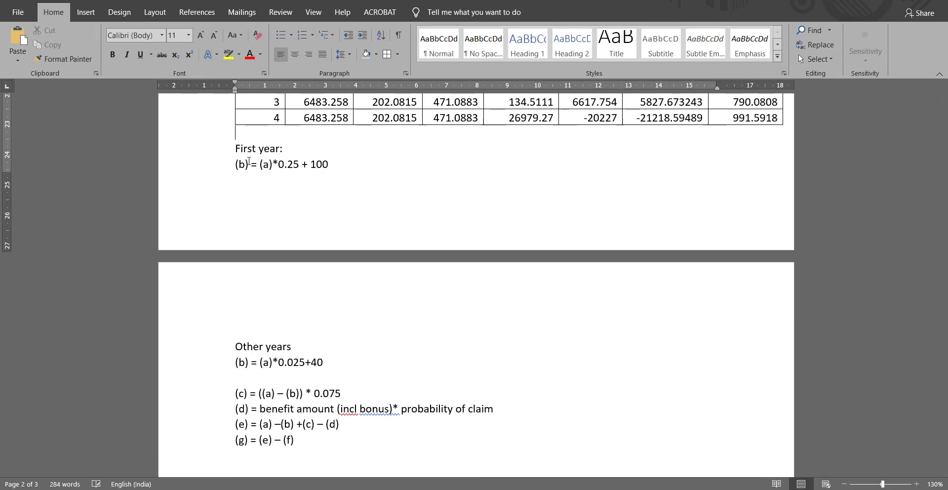
# - Add the heading "Notes:" above "First year:" and remove the blank line above the (c) formula
pyautogui.write('Notes:')
pyautogui.scroll(5, 248, 160)
pyautogui.scroll(-8, 395, 249)
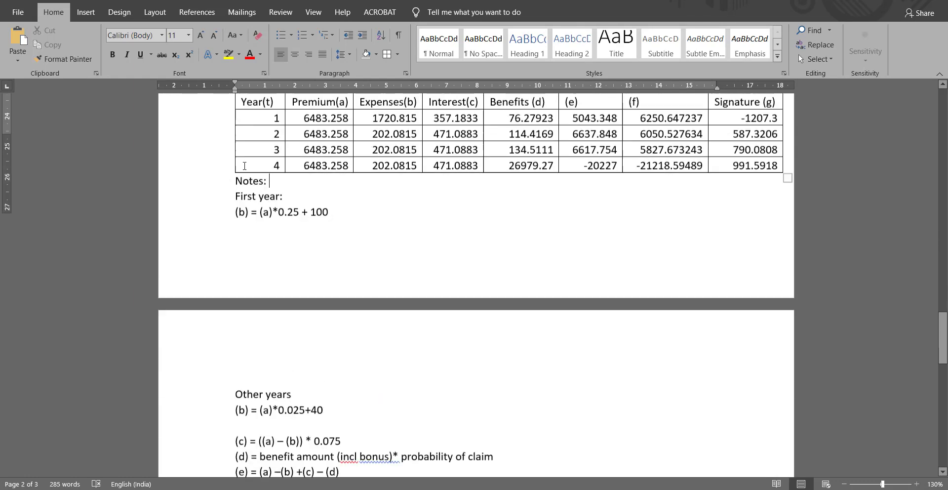
pyautogui.click(254, 221)
pyautogui.press('BackSpace')
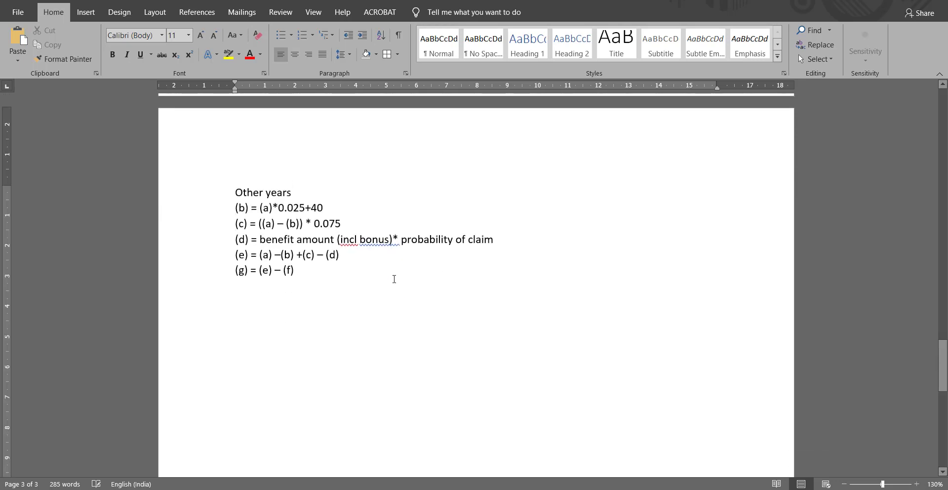
# - Copy the Profit Signature (g) column with its four yearly values from the revenue account table into the Excel sheet, starting at L29
pyautogui.click(404, 330)
pyautogui.scroll(8, 405, 333)
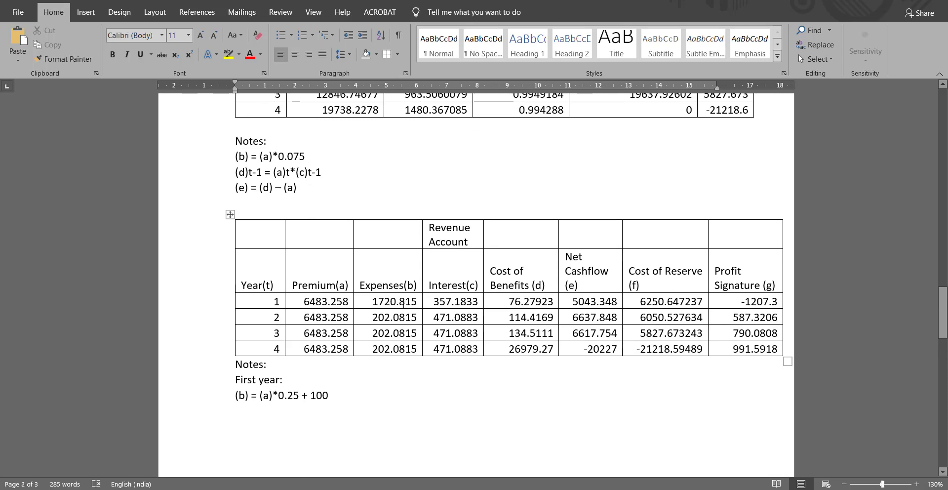
pyautogui.scroll(-4, 405, 304)
pyautogui.scroll(3, 406, 304)
pyautogui.moveTo(717, 267)
pyautogui.mouseDown()
pyautogui.moveTo(788, 351)
pyautogui.moveTo(794, 389)
pyautogui.mouseUp()
pyautogui.hotkey('ctrl', 'c')
pyautogui.hotkey('alt', 'Tab')
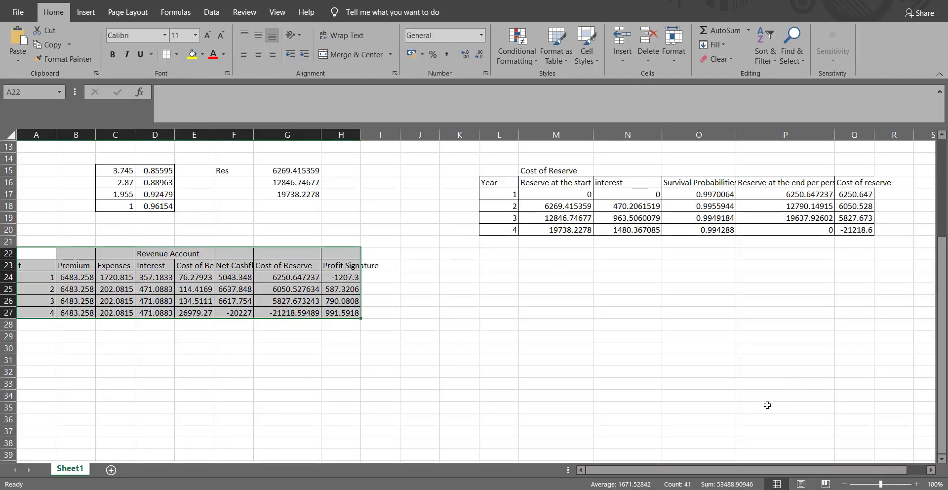
pyautogui.click(509, 333)
pyautogui.hotkey('ctrl', 'v')
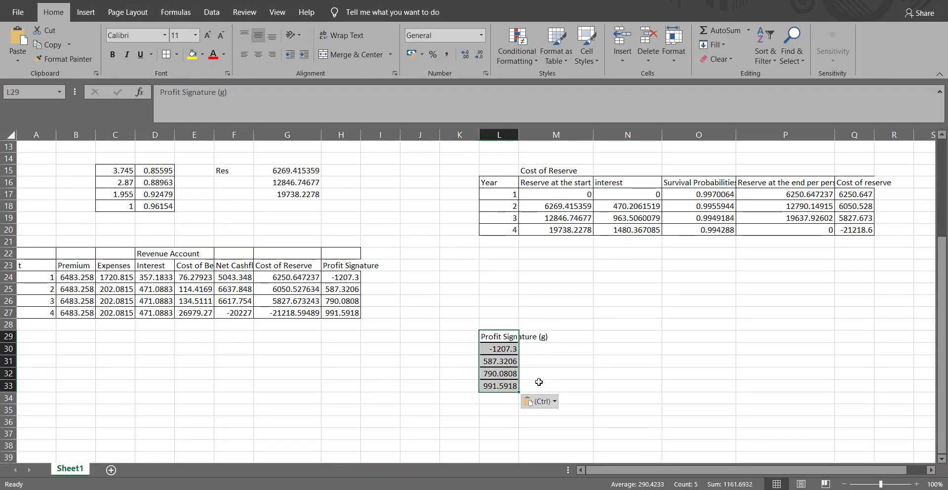
# - Start a "Probability of survival" column in M29 and enter 1 as its first value in M30
pyautogui.click(565, 340)
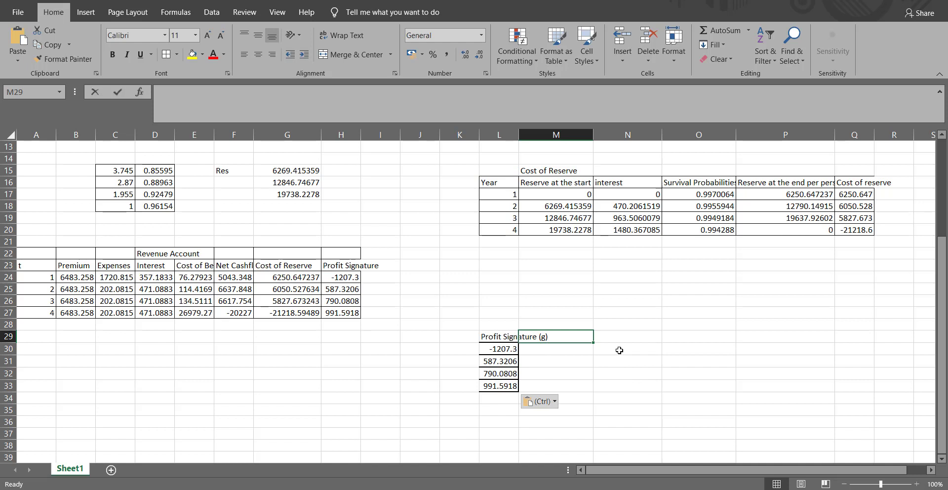
pyautogui.write('Probabilit')
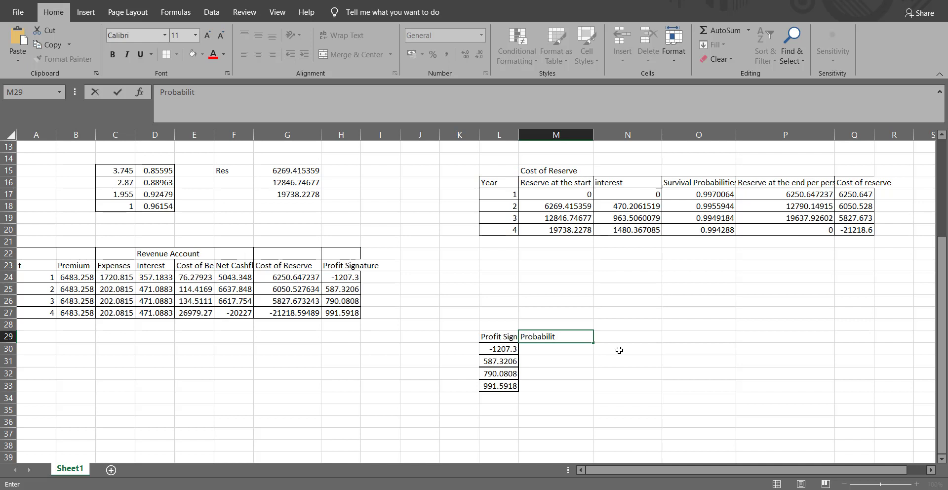
pyautogui.write('y of survival')
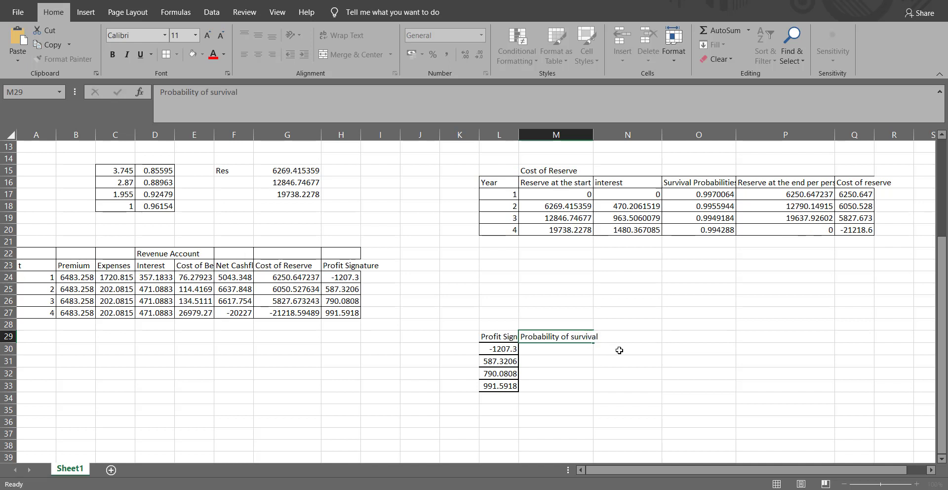
pyautogui.press('Return')
pyautogui.write('1')
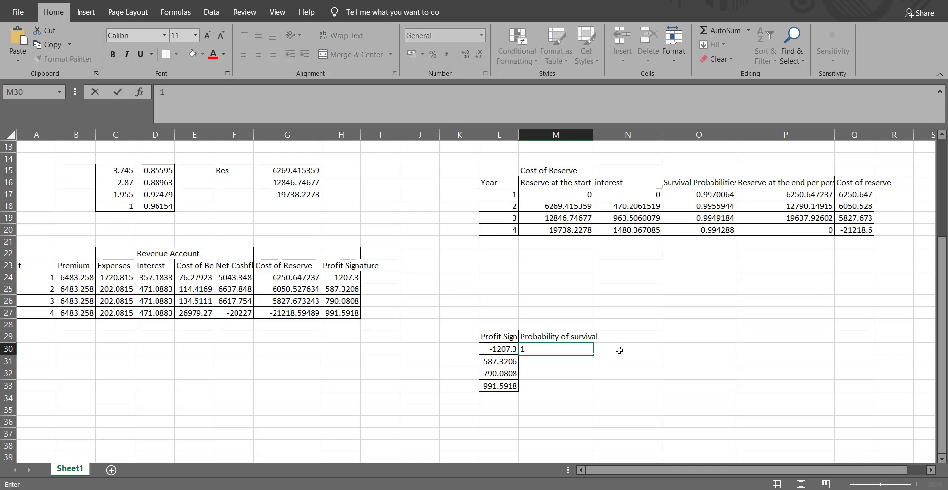
pyautogui.press('Return')
pyautogui.write('\\')
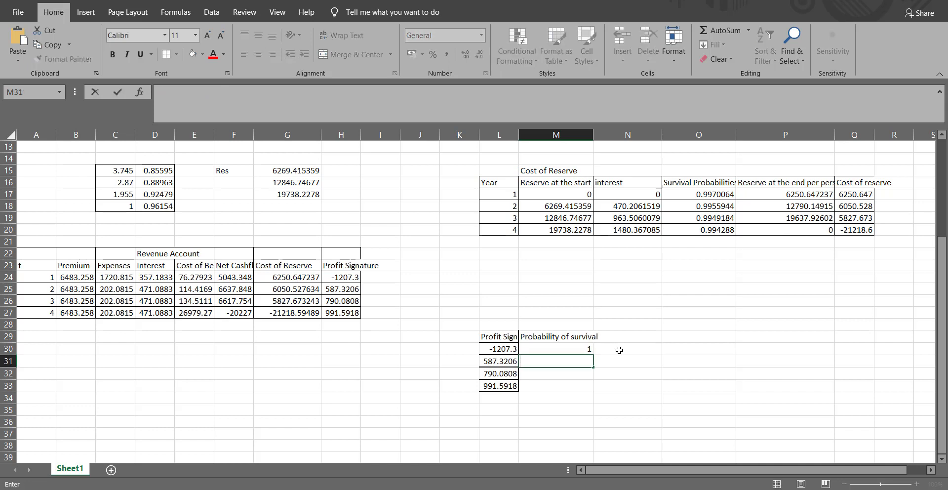
pyautogui.press('Return')
pyautogui.press('Up')
pyautogui.press('Up')
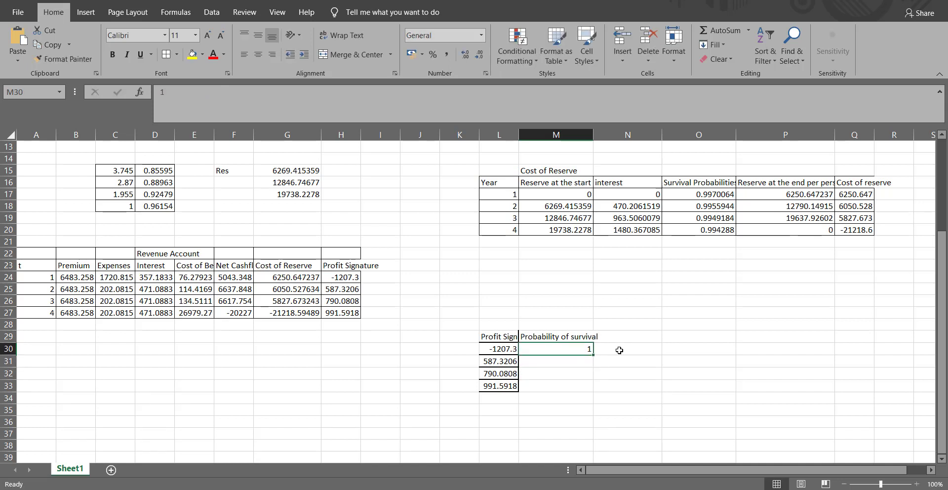
pyautogui.press('Down')
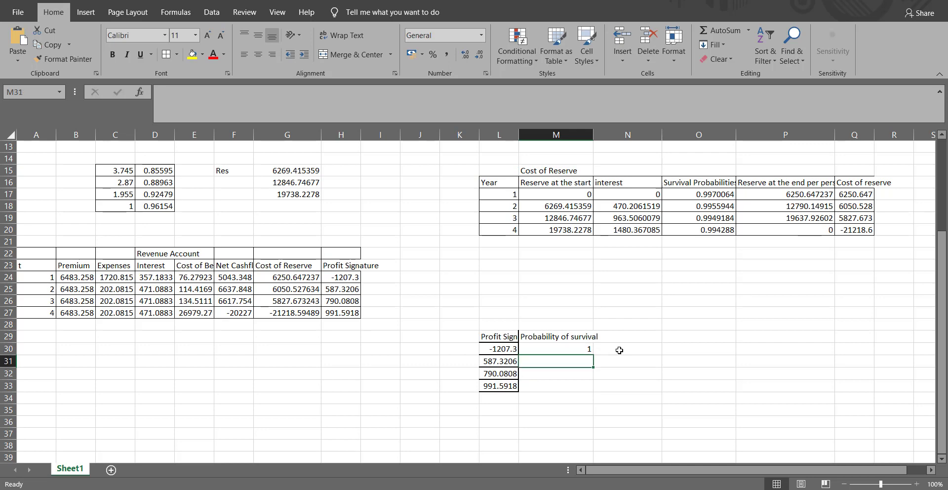
# - Link the second probability of survival in M31 to the first survival probability with =M9
pyautogui.scroll(1, 620, 350)
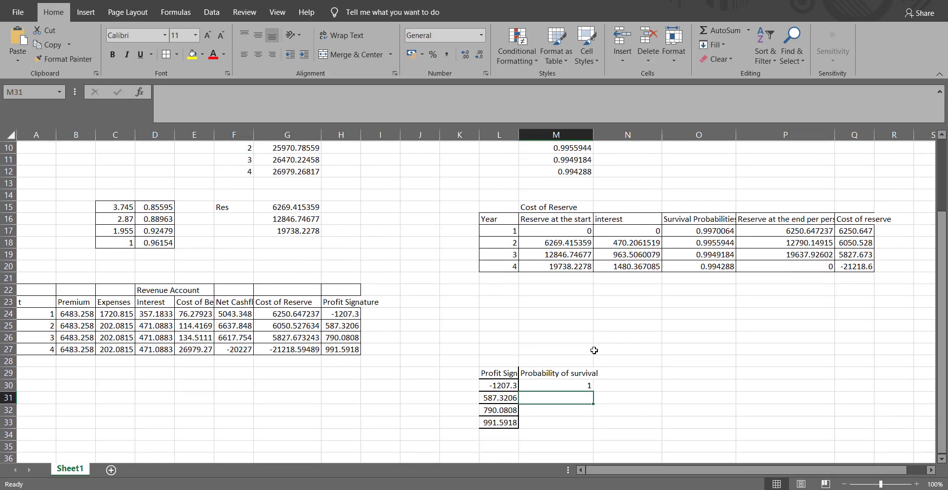
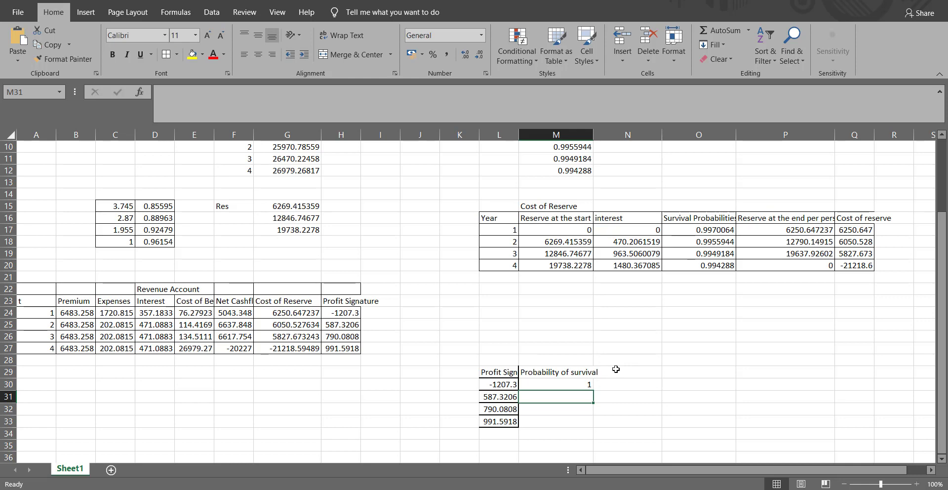
pyautogui.scroll(2, 593, 363)
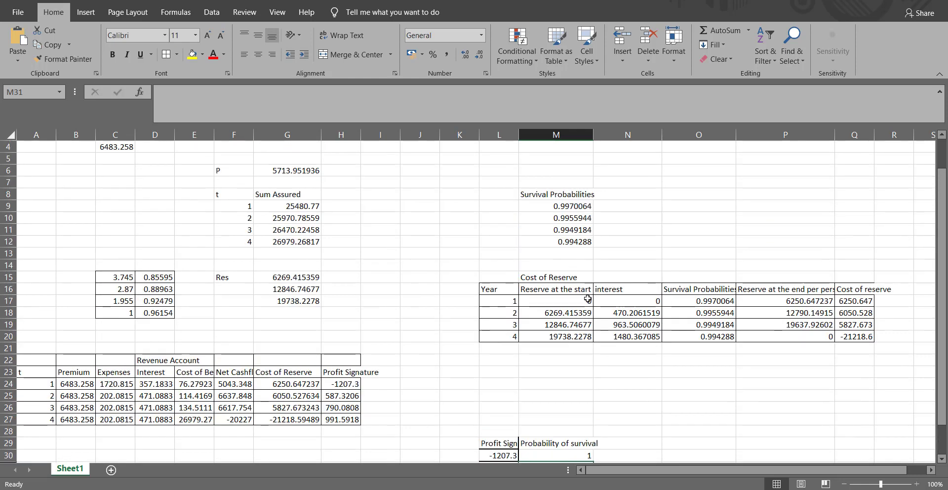
pyautogui.scroll(-2, 585, 292)
pyautogui.scroll(1, 584, 285)
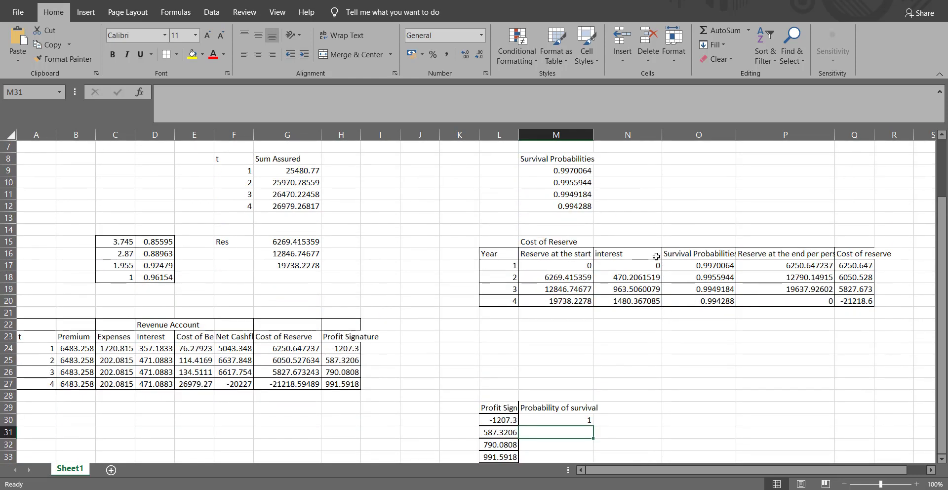
pyautogui.write('=')
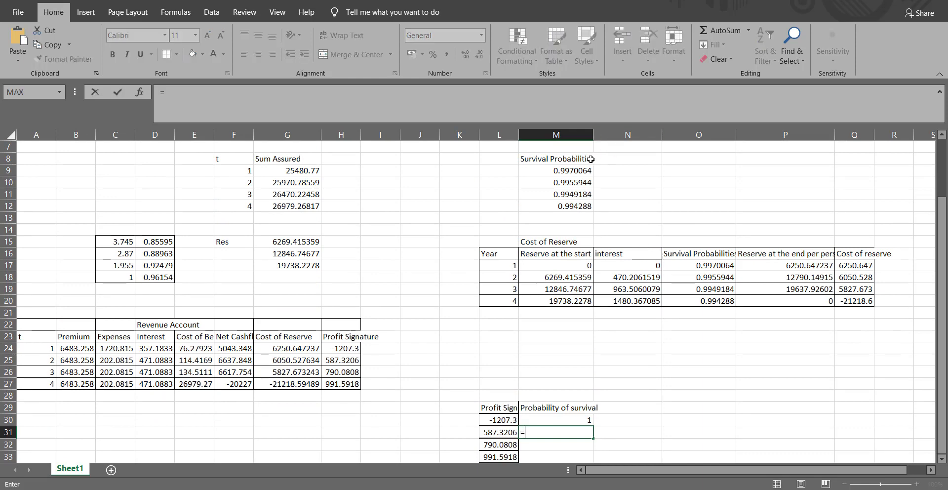
pyautogui.click(556, 168)
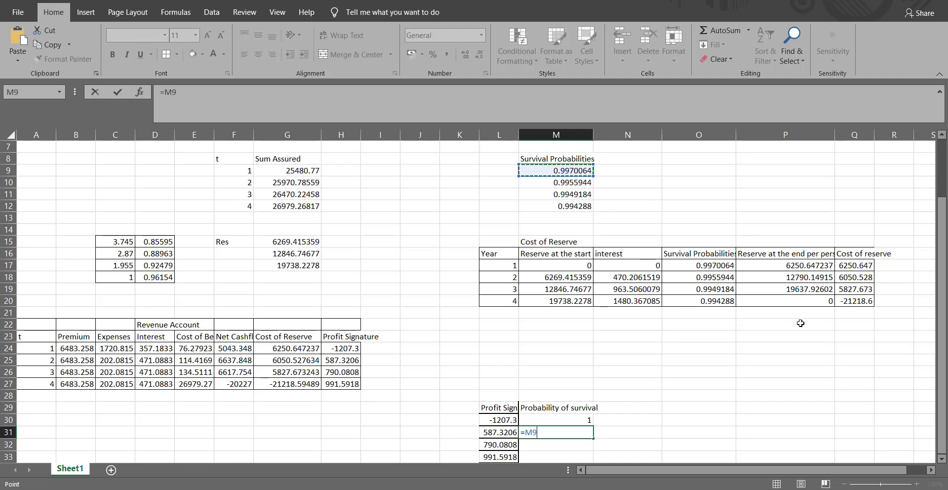
pyautogui.press('Return')
# - Calculate the third probability of survival in M32 with =M9*M10
pyautogui.write('=')
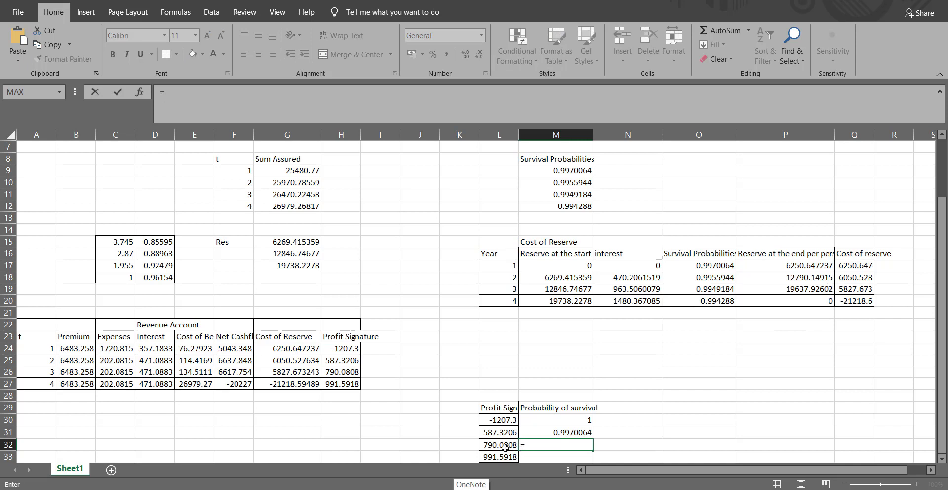
pyautogui.click(574, 173)
pyautogui.write('*')
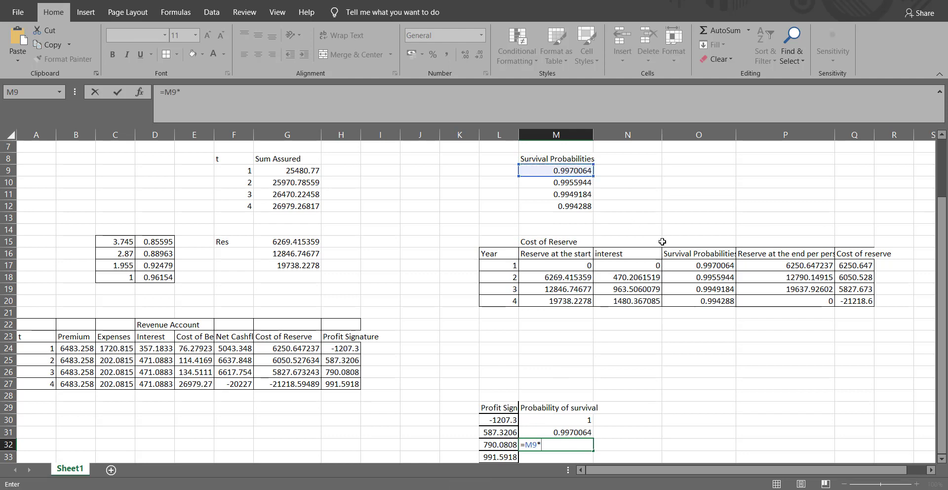
pyautogui.click(572, 182)
pyautogui.press('Return')
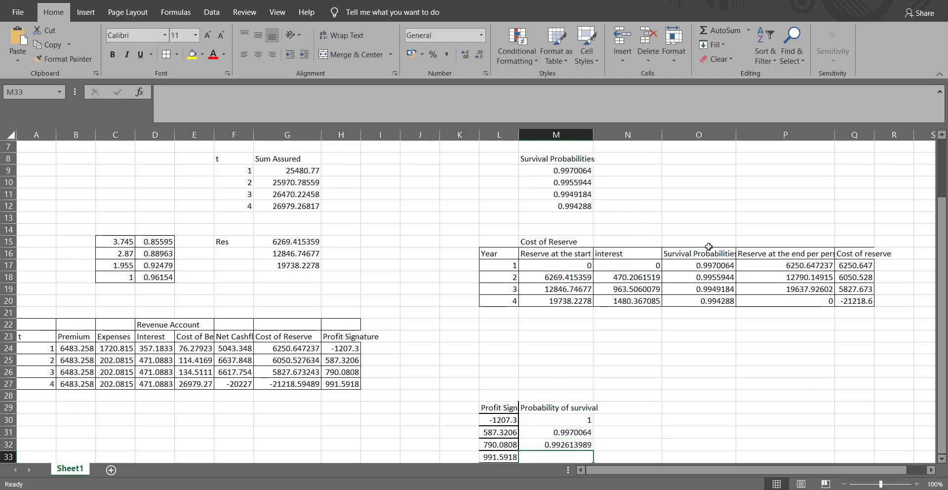
# - Calculate the fourth probability of survival in M33 with =M9*M10*M11
pyautogui.write('=')
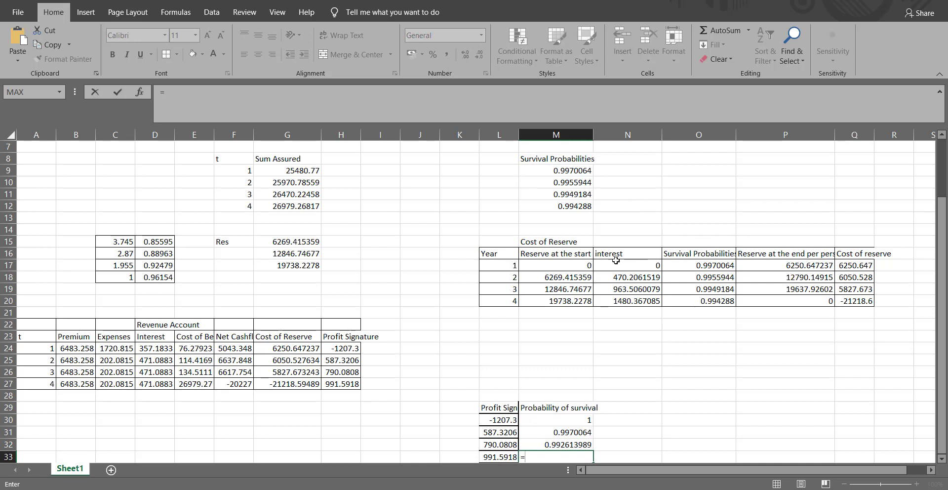
pyautogui.click(580, 171)
pyautogui.write('*')
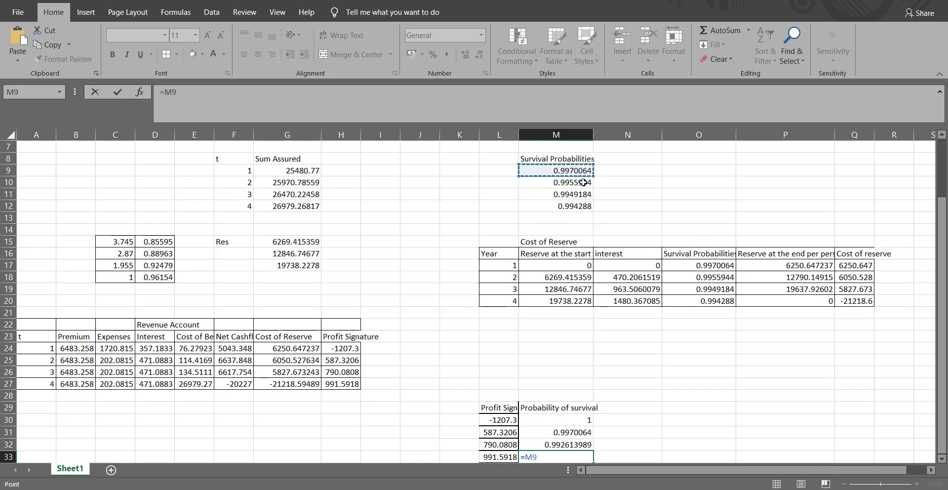
pyautogui.click(583, 182)
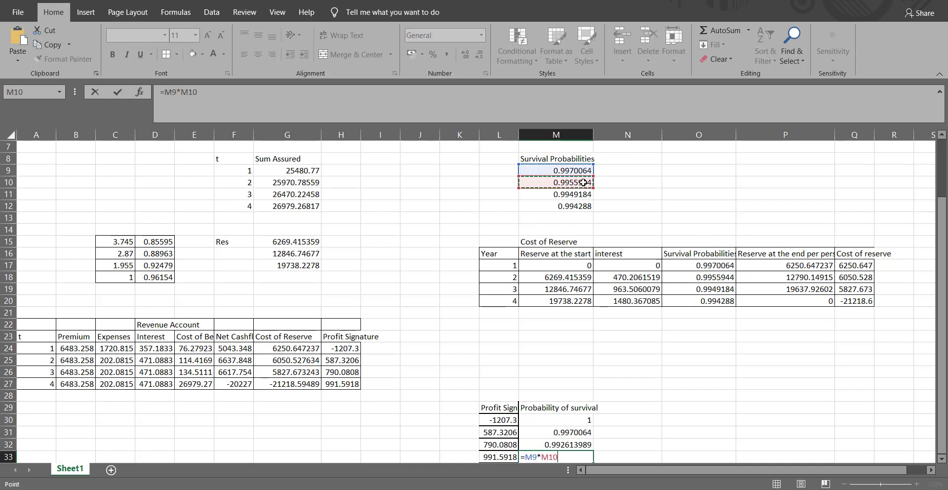
pyautogui.write('*')
pyautogui.click(566, 194)
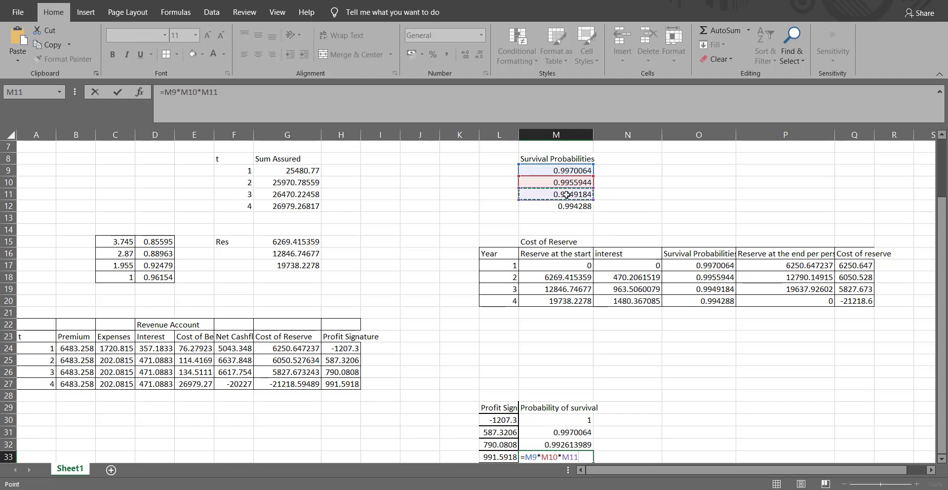
pyautogui.press('Return')
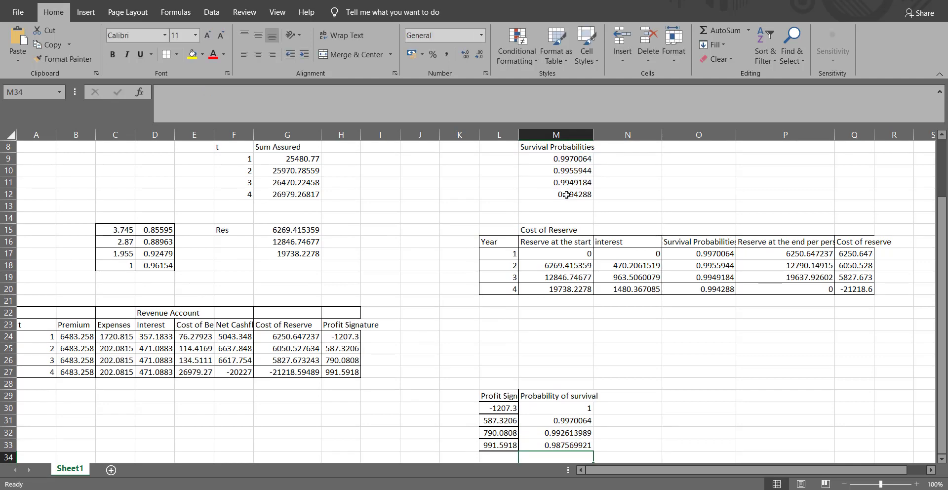
pyautogui.press('Up')
pyautogui.press('Up')
pyautogui.press('Up')
pyautogui.press('Up')
pyautogui.press('Right')
pyautogui.press('Up')
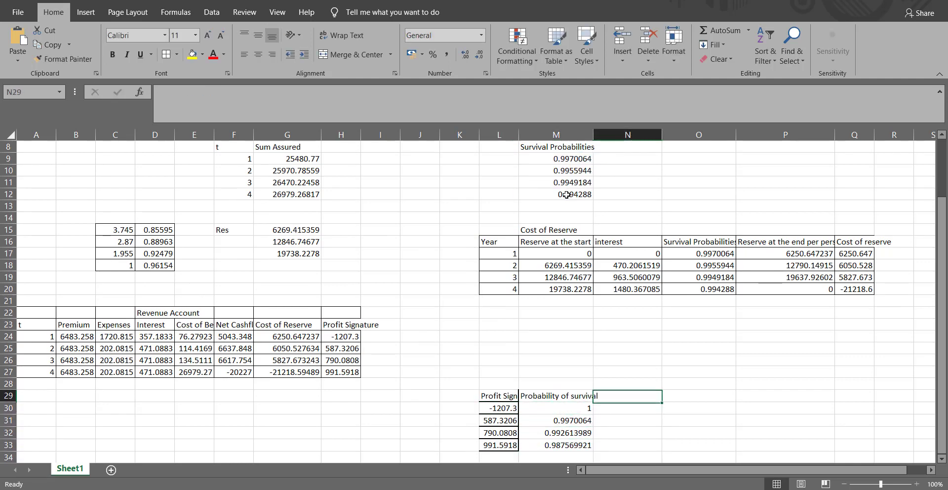
pyautogui.write('Proi')
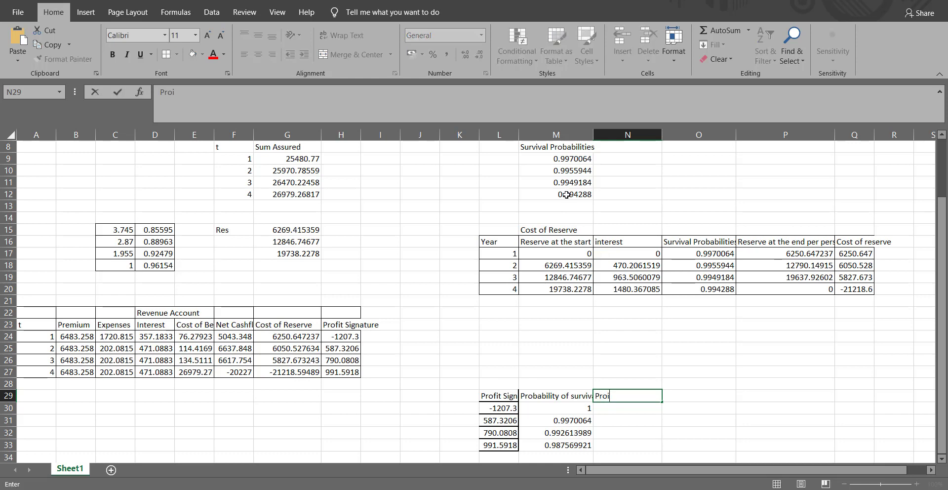
pyautogui.press('BackSpace')
pyautogui.press('BackSpace')
pyautogui.press('BackSpace')
pyautogui.press('BackSpace')
# - Rename the last column heading of the Revenue Account table in H23 to "Profit Vector"
pyautogui.click(380, 360)
pyautogui.doubleClick(355, 326)
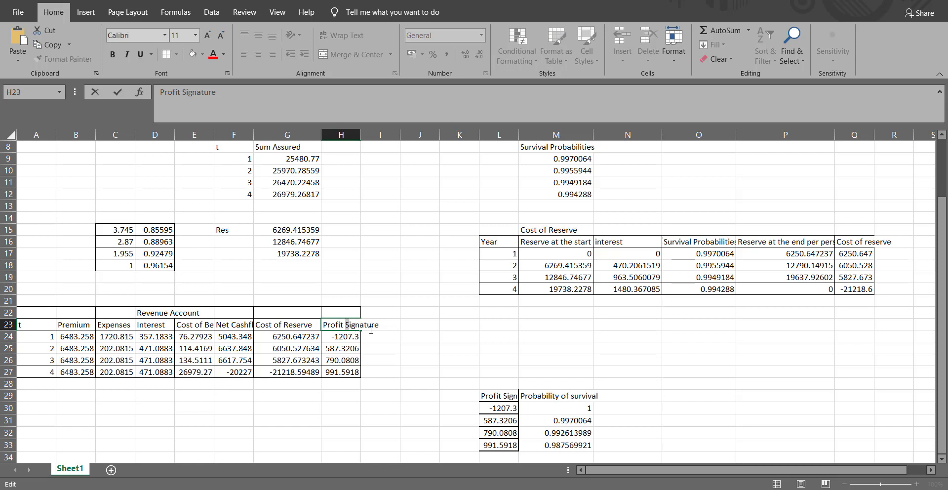
pyautogui.doubleClick(356, 325)
pyautogui.write('Vecto')
pyautogui.press('Return')
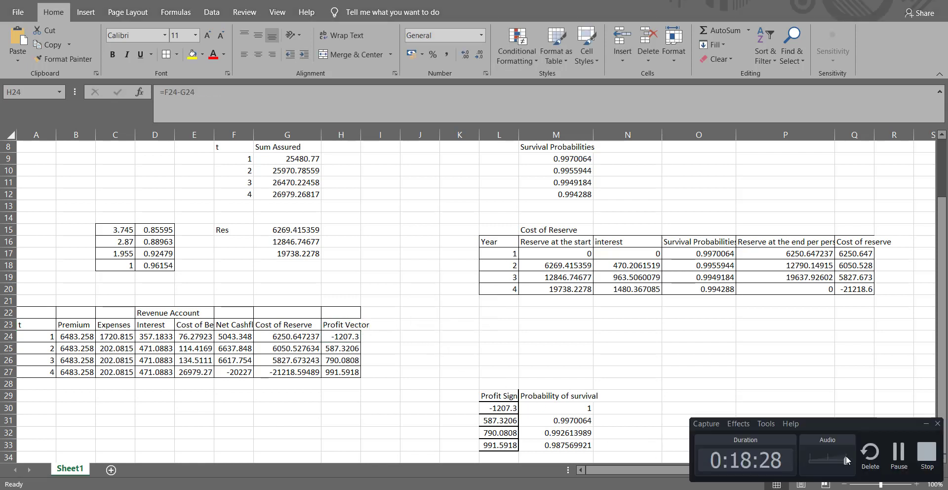
# - Change the heading of the copied profit column in L29 to "Profit Vector"
pyautogui.scroll(-2, 503, 326)
pyautogui.doubleClick(503, 326)
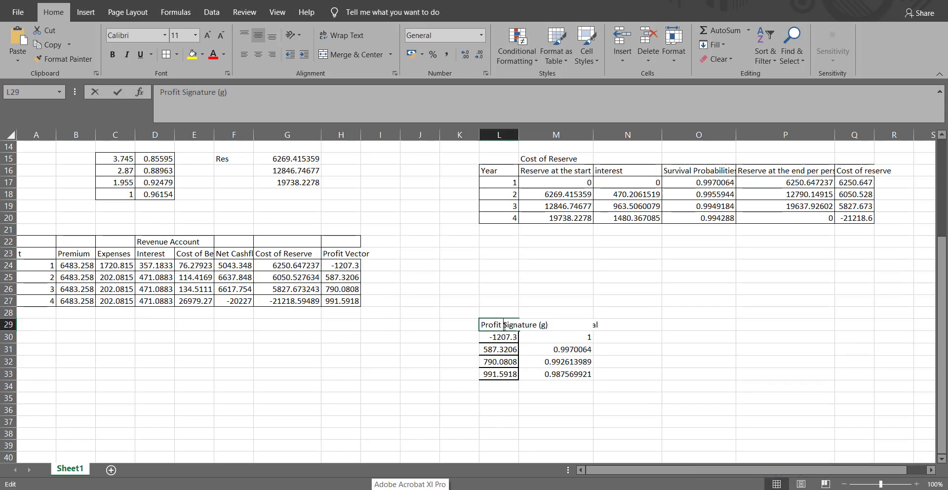
pyautogui.moveTo(503, 325); pyautogui.dragTo(579, 325)
pyautogui.write('Vector')
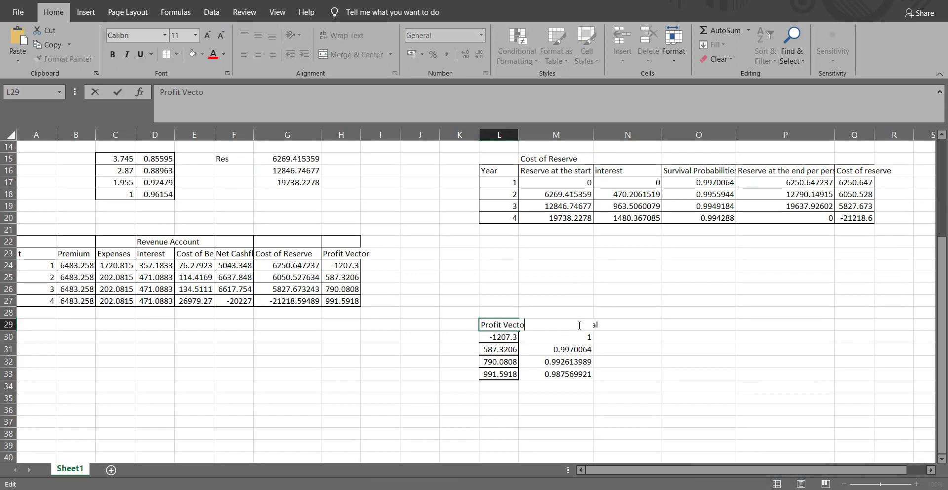
pyautogui.press('Tab')
# - Add the heading "Discount factors" in N29, beside the probability of survival column
pyautogui.press('Tab')
pyautogui.press('Tab')
pyautogui.press('Left')
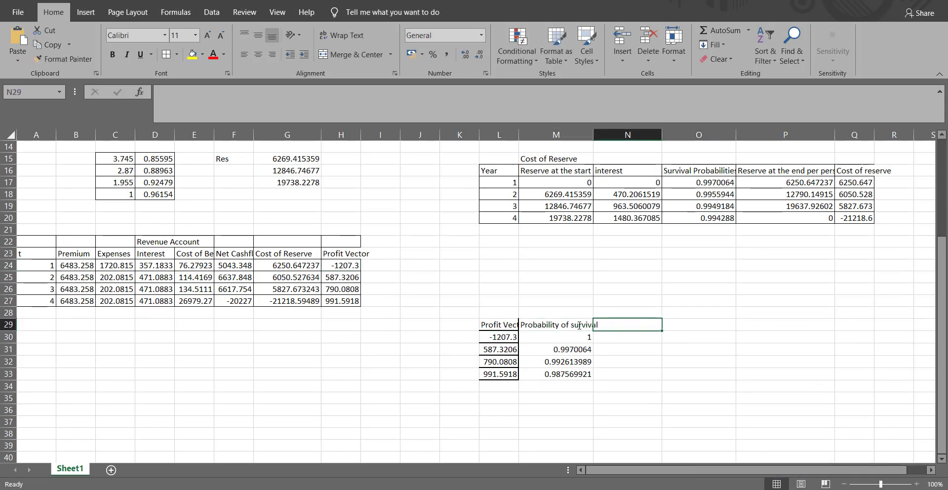
pyautogui.write('Discou')
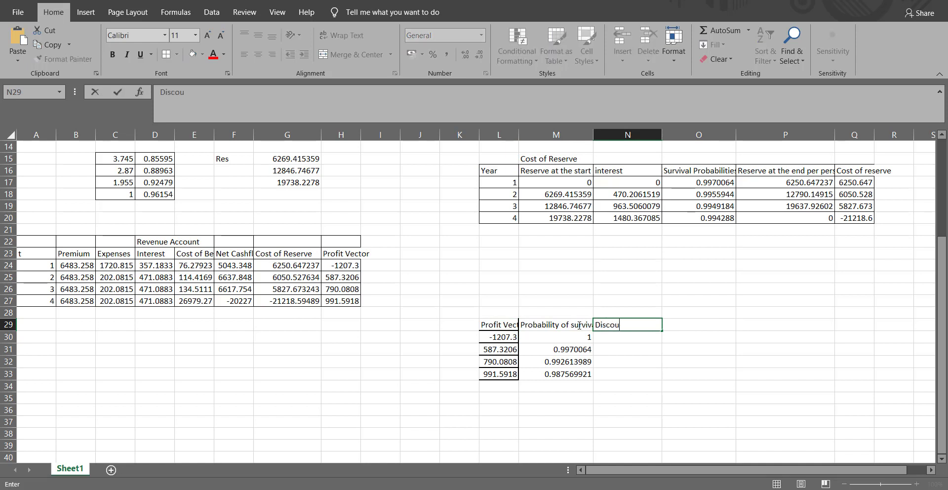
pyautogui.write('nt factors')
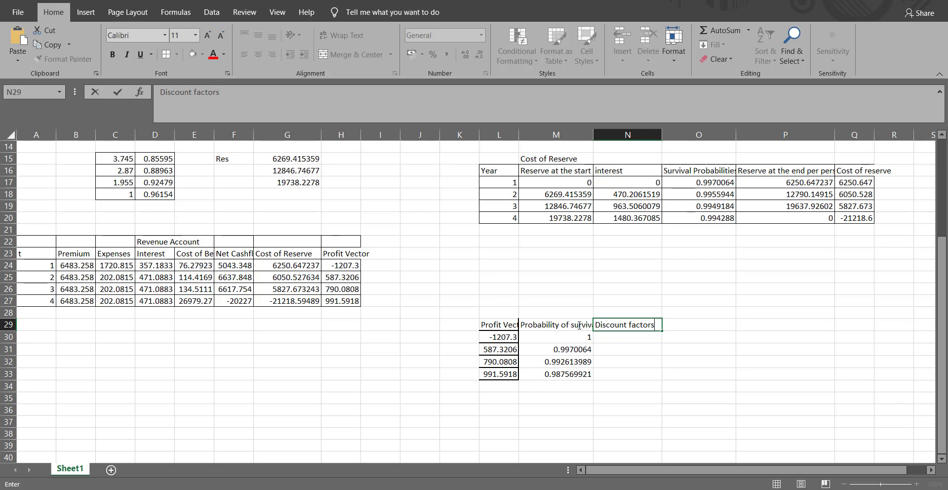
# - Enter the start of the first discount factor, (1.095)^-, in N30 after consulting the policy's profit test basis in the Word document
pyautogui.press('Return')
pyautogui.write('(1')
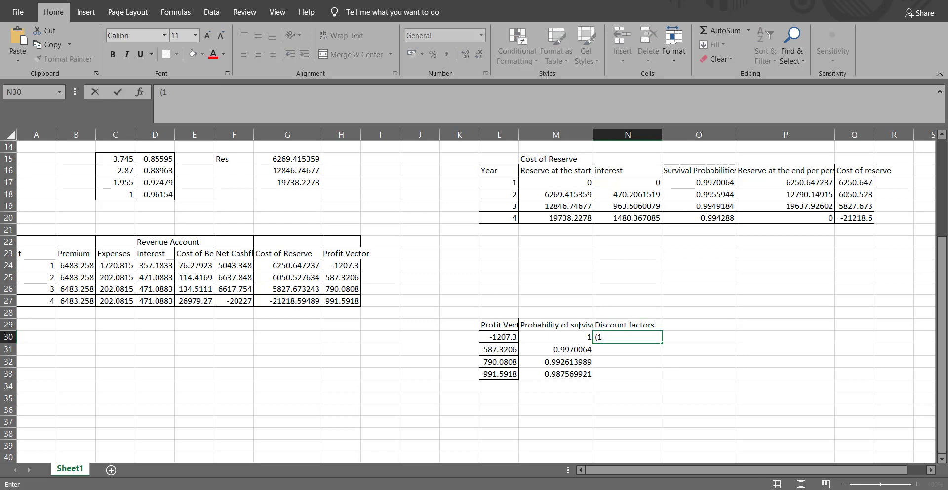
pyautogui.press('F9')
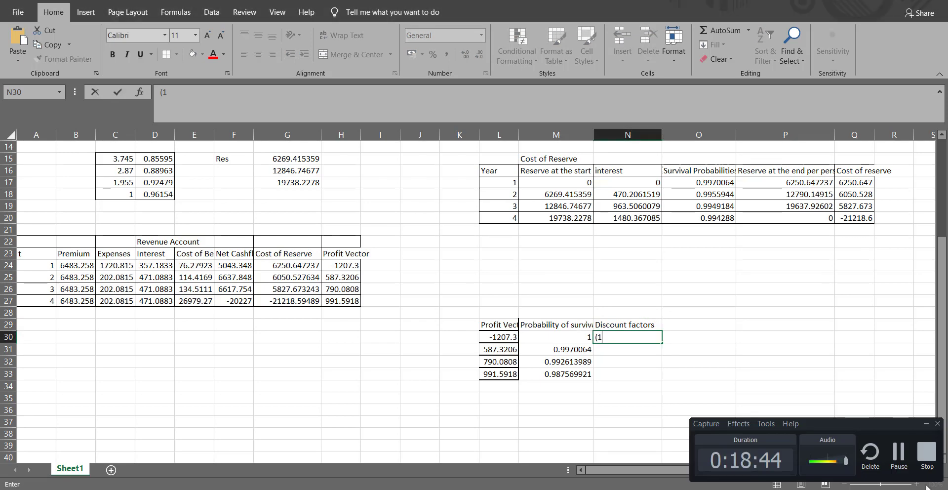
pyautogui.click(926, 423)
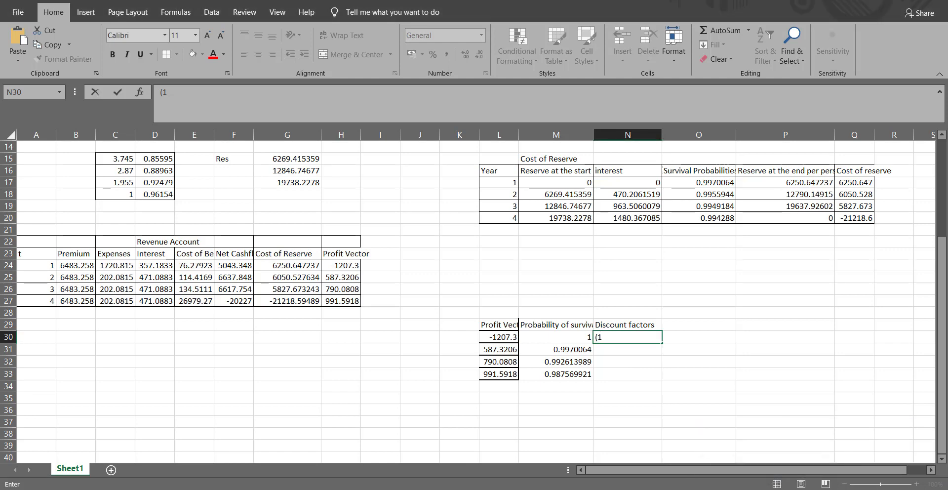
pyautogui.click(682, 436)
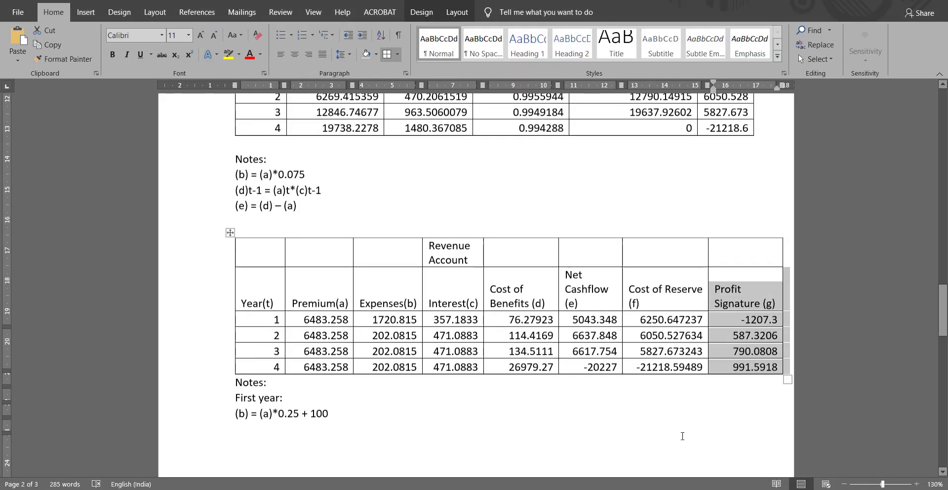
pyautogui.scroll(20, 682, 436)
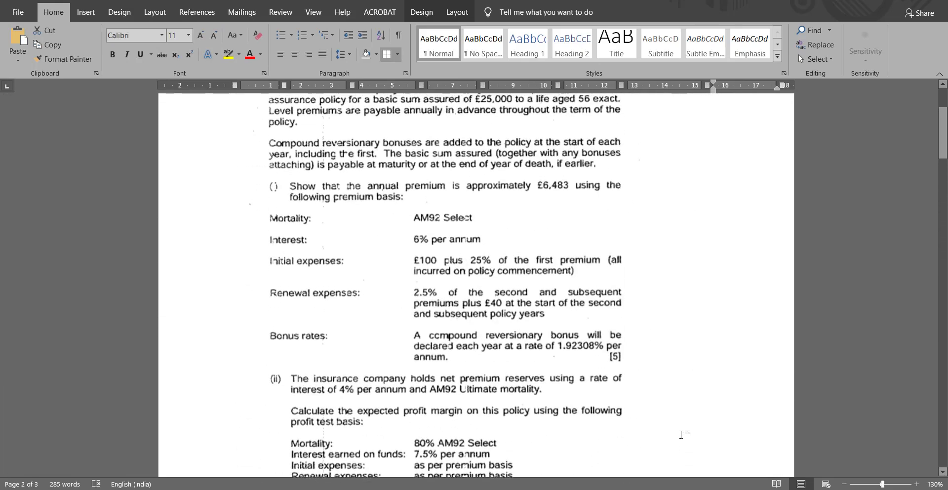
pyautogui.scroll(-5, 682, 434)
pyautogui.scroll(-15, 682, 435)
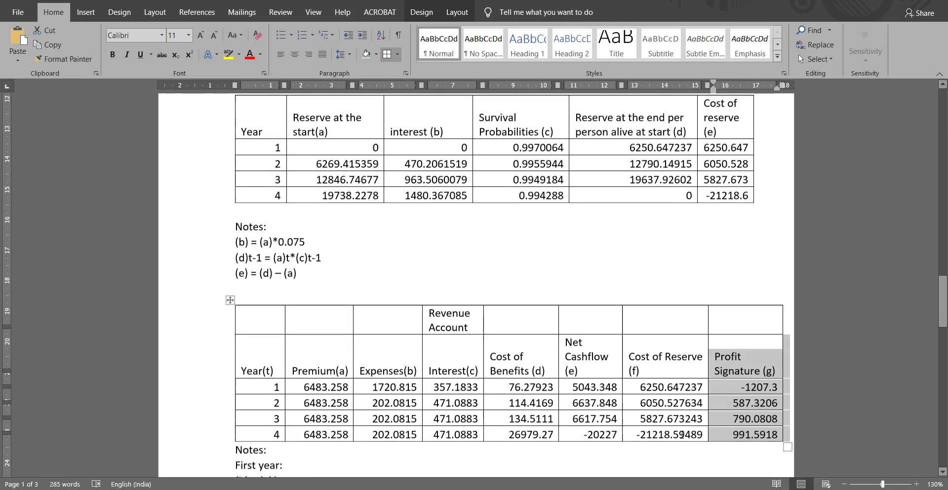
pyautogui.hotkey('alt', 'Tab')
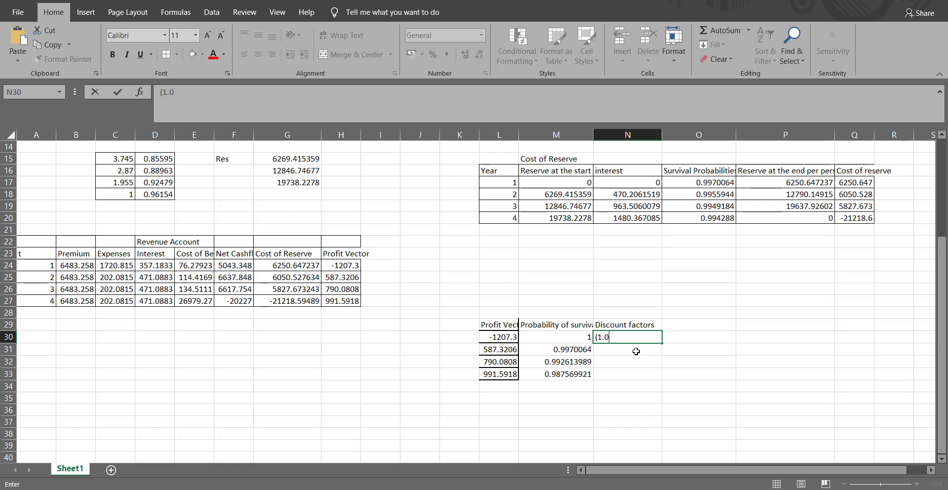
pyautogui.write('95')
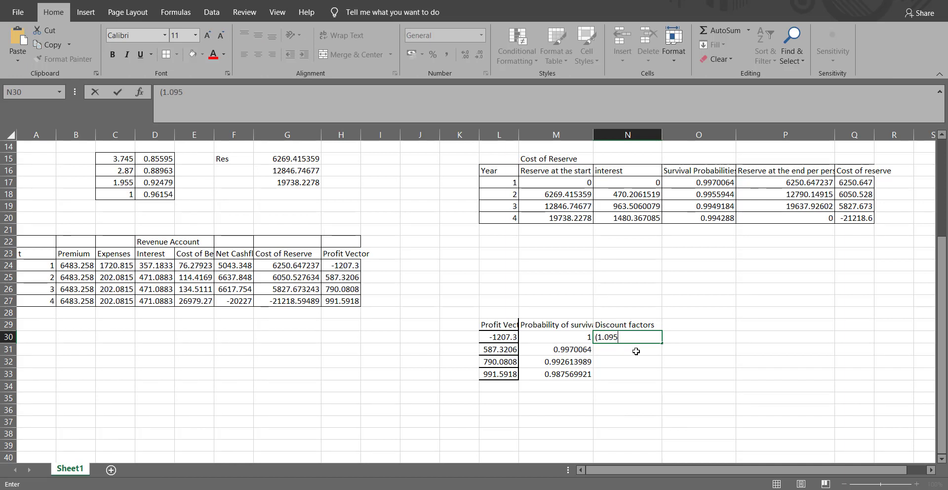
pyautogui.write(')^-')
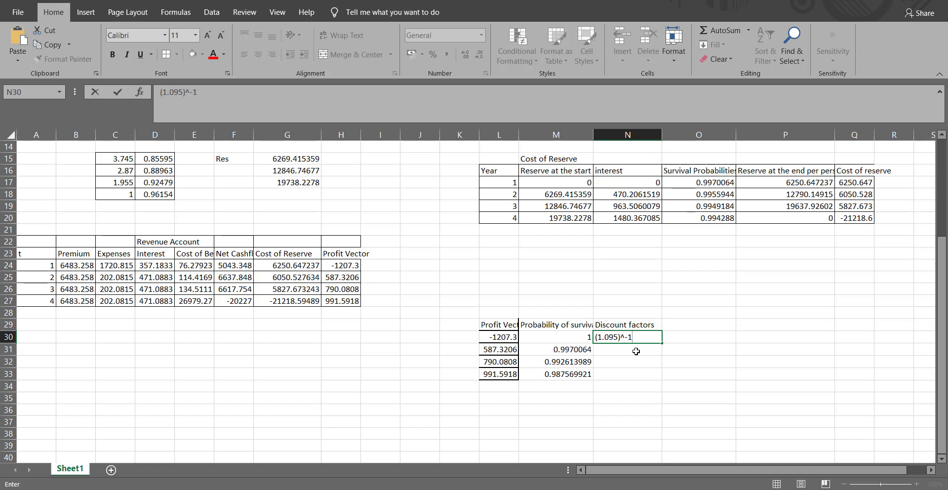
pyautogui.click(460, 336)
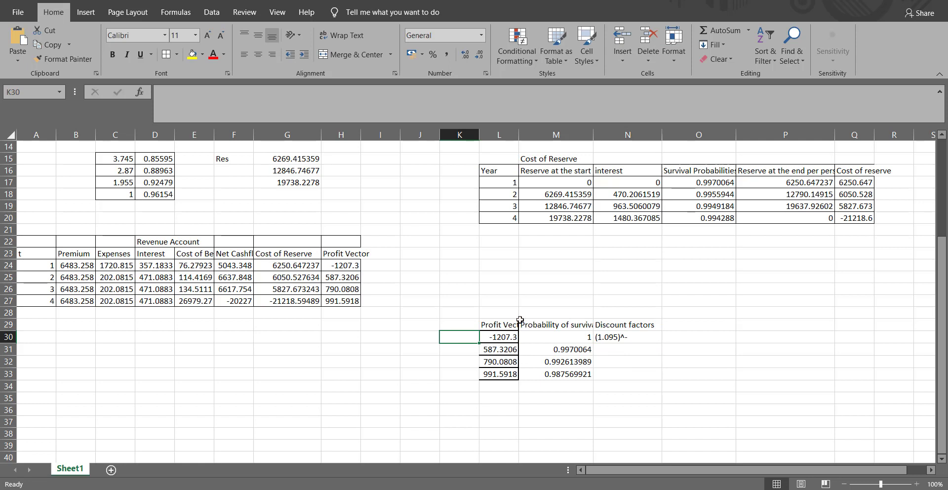
pyautogui.write('Year')
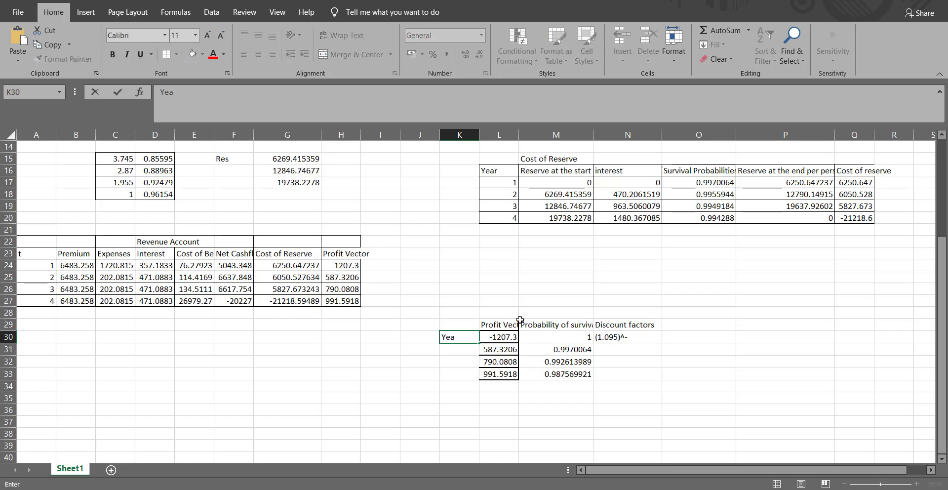
pyautogui.press('BackSpace')
pyautogui.press('BackSpace')
pyautogui.press('BackSpace')
pyautogui.press('Return')
# - Add the heading "Year" in K29 and number the four rows below it 1 to 4
pyautogui.press('Up')
pyautogui.press('Up')
pyautogui.write('Y')
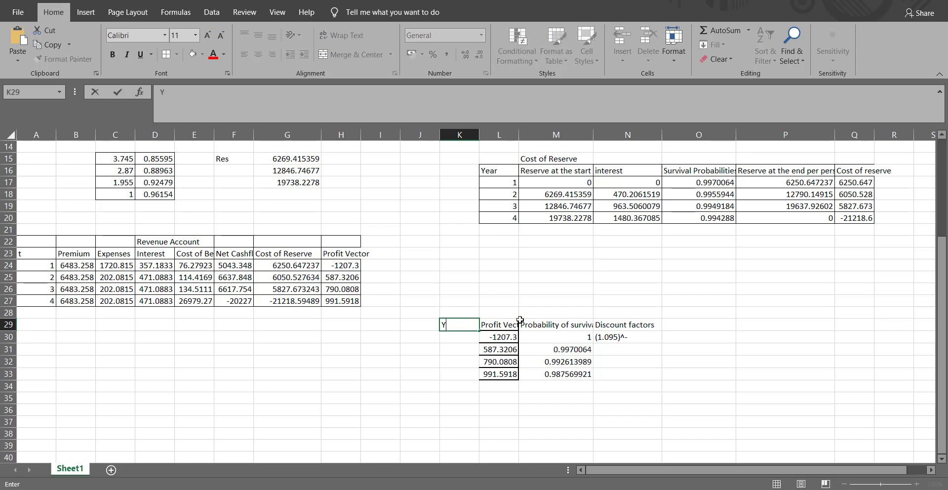
pyautogui.write('ear')
pyautogui.press('Return')
pyautogui.write('1')
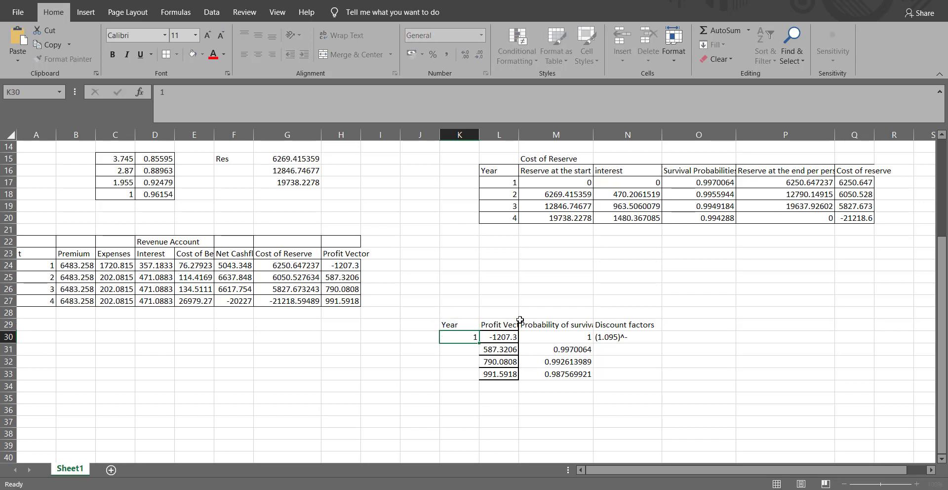
pyautogui.press('Return')
pyautogui.write('2')
pyautogui.press('Return')
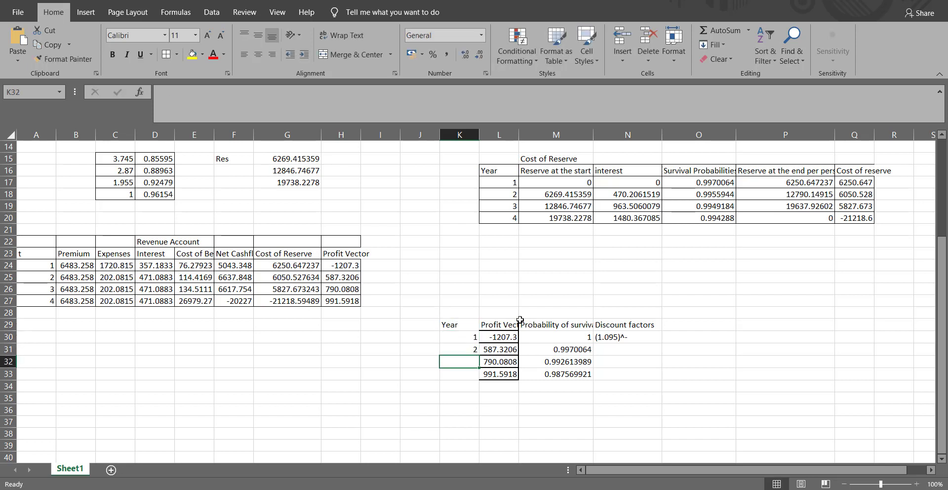
pyautogui.moveTo(472, 334); pyautogui.dragTo(477, 379)
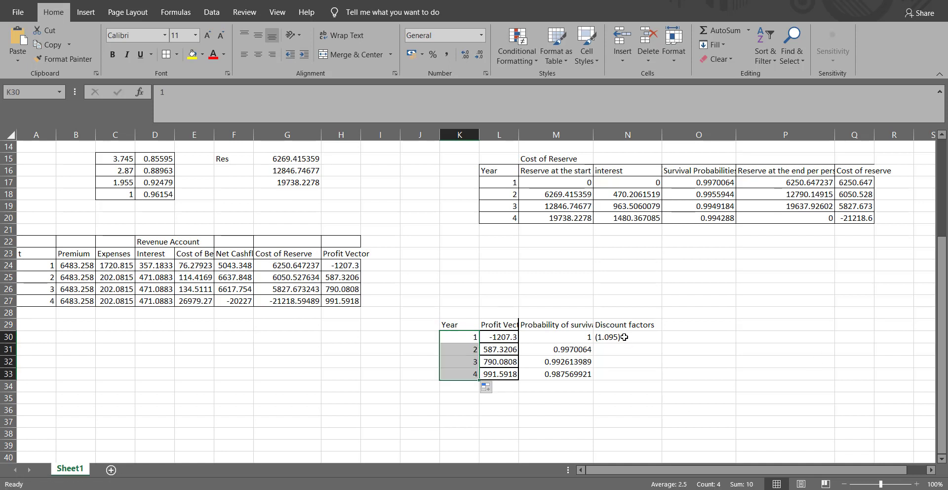
# - Complete the first discount factor in N30 as the formula =(1.095)^-K30
pyautogui.doubleClick(634, 338)
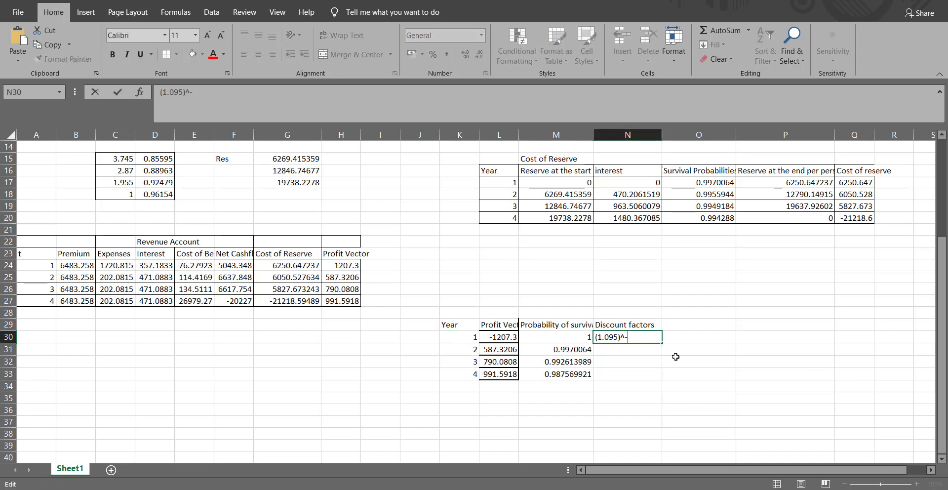
pyautogui.click(597, 338)
pyautogui.write('=')
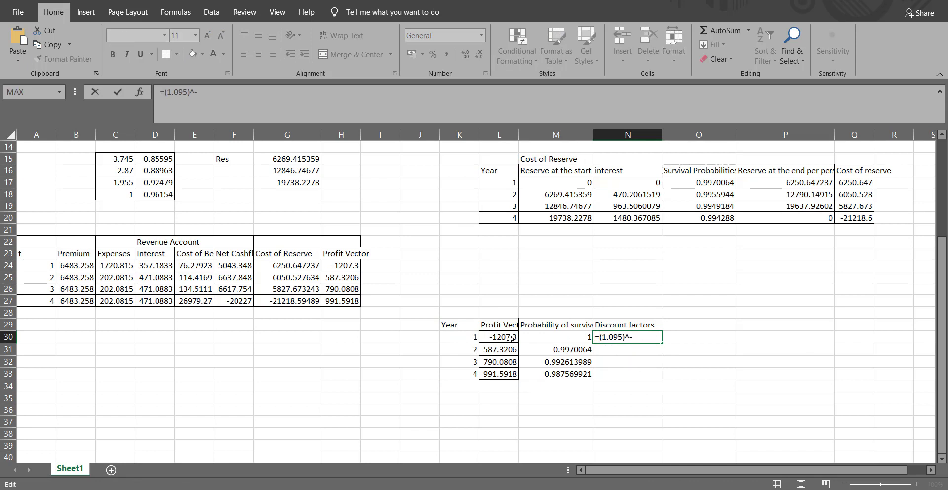
pyautogui.click(487, 336)
pyautogui.click(466, 339)
pyautogui.press('Return')
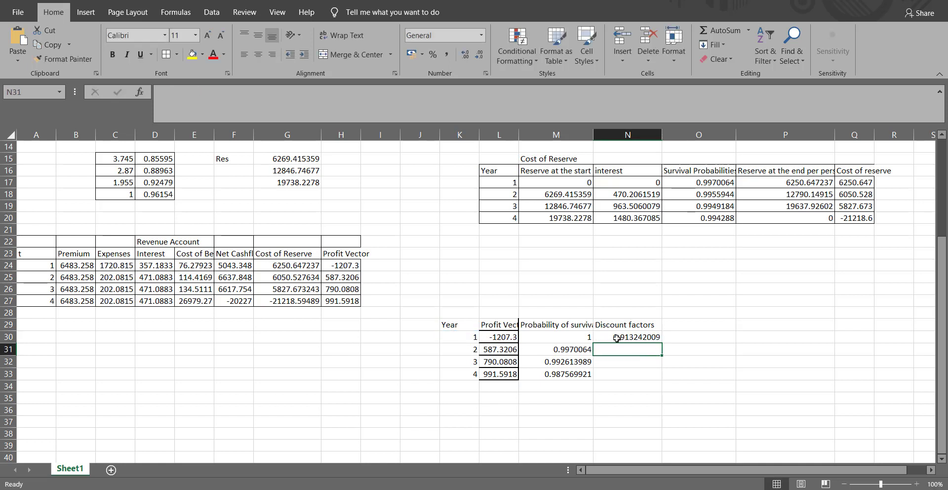
# - Copy the discount factor formula from N30 down to N33 for the remaining years
pyautogui.click(625, 336)
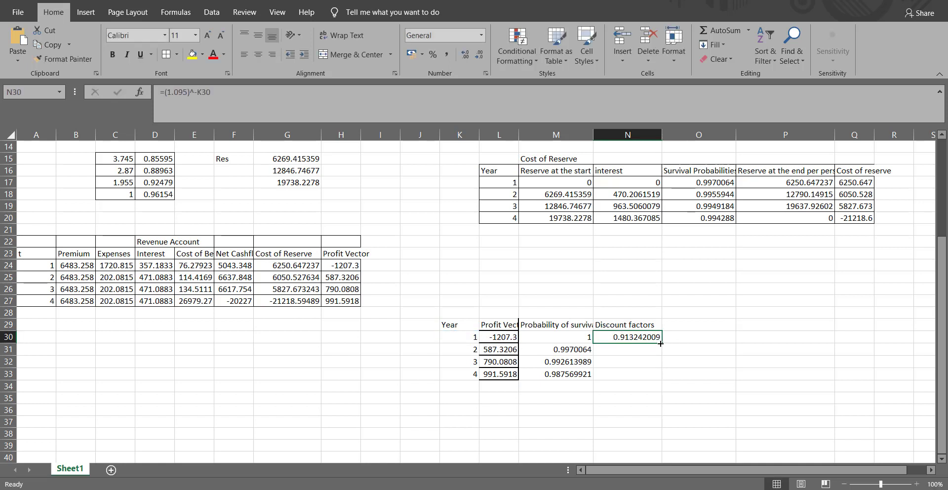
pyautogui.moveTo(660, 343); pyautogui.dragTo(660, 377)
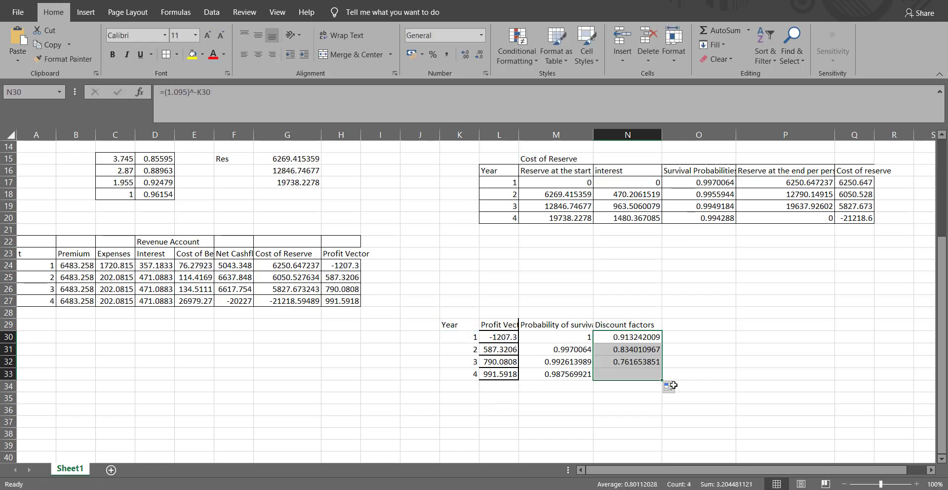
pyautogui.click(627, 373)
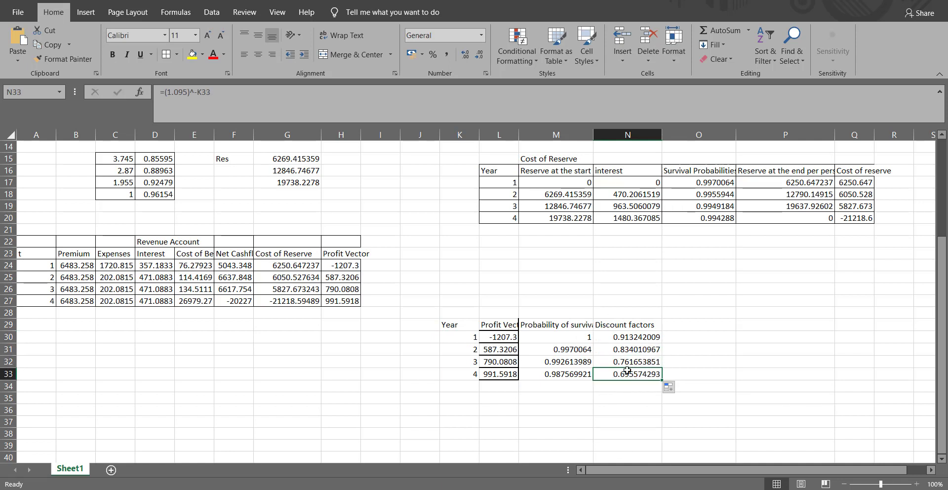
# - Add the heading "NPV" in O29, beside the discount factors column
pyautogui.click(687, 324)
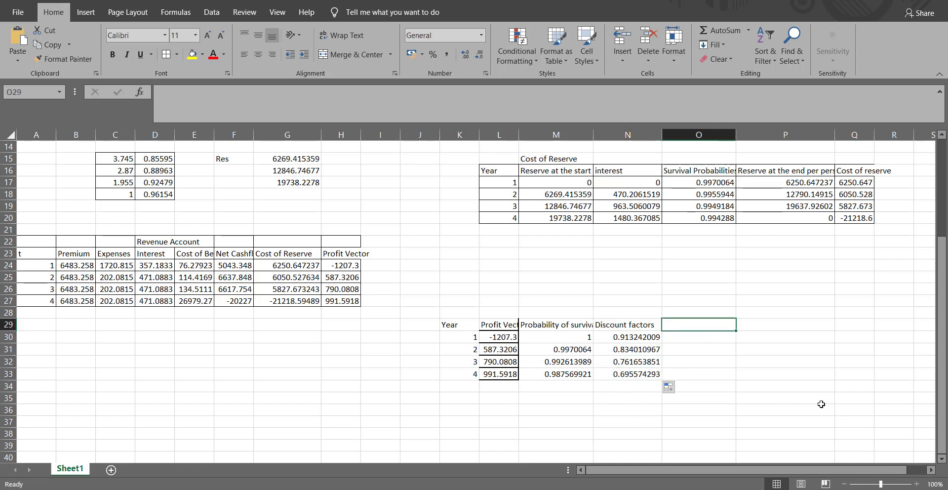
pyautogui.write('NP')
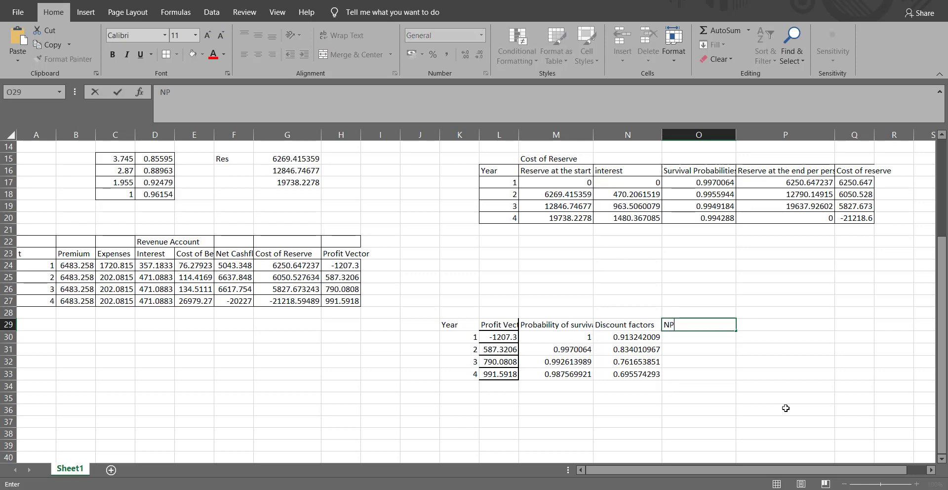
pyautogui.write('V')
pyautogui.press('Return')
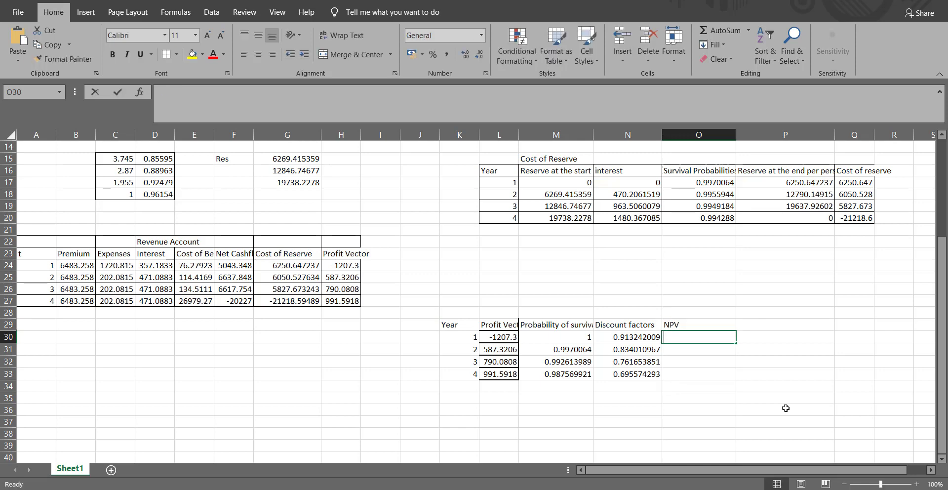
# - Calculate the first year's present value in O30 with =L30*M30*N30 and fill the formula down to O33
pyautogui.write('=')
pyautogui.press('Left')
pyautogui.press('Left')
pyautogui.press('Left')
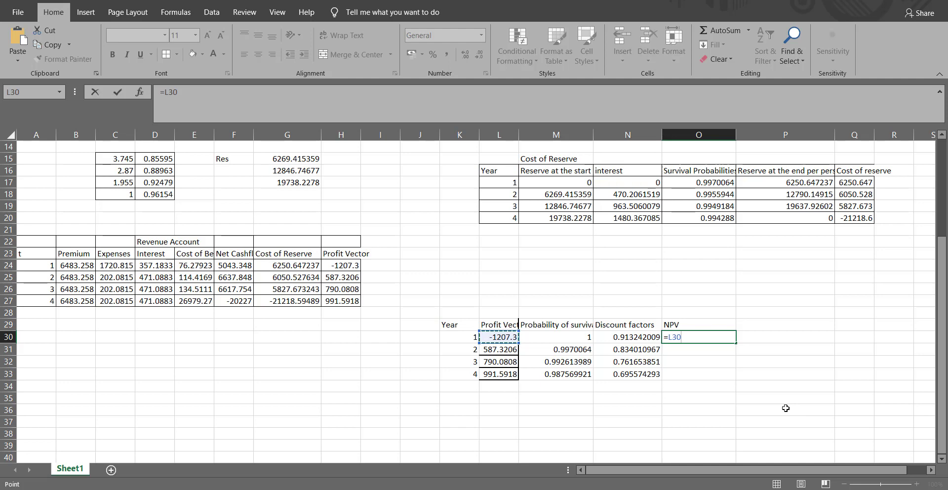
pyautogui.write('*')
pyautogui.press('Left')
pyautogui.press('Left')
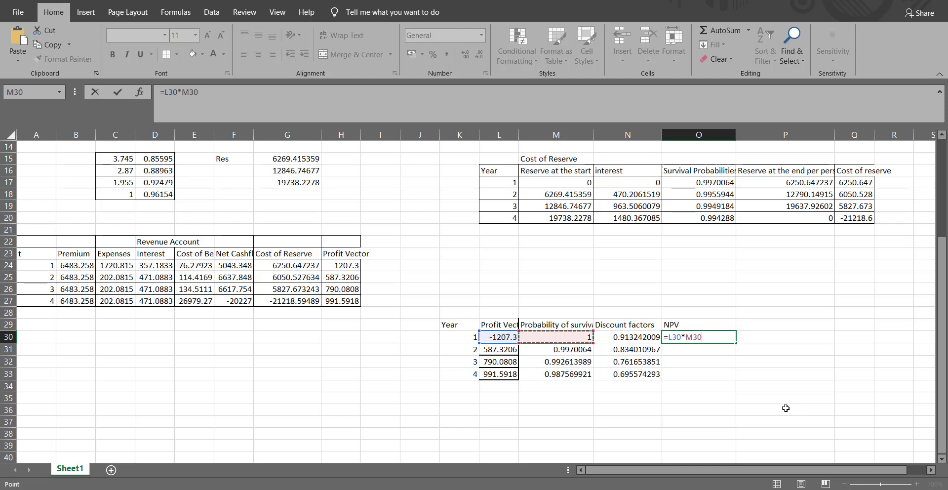
pyautogui.write('*')
pyautogui.press('Left')
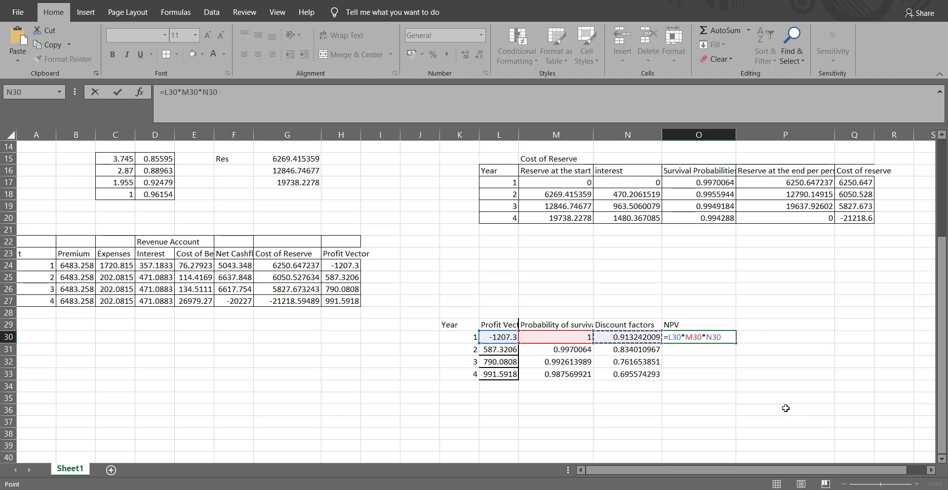
pyautogui.hotkey('ctrl', 'Return')
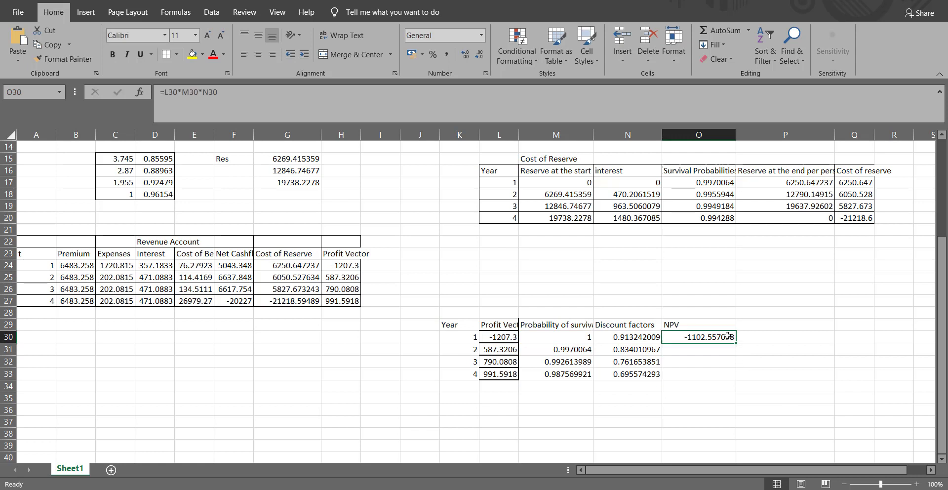
pyautogui.doubleClick(738, 342)
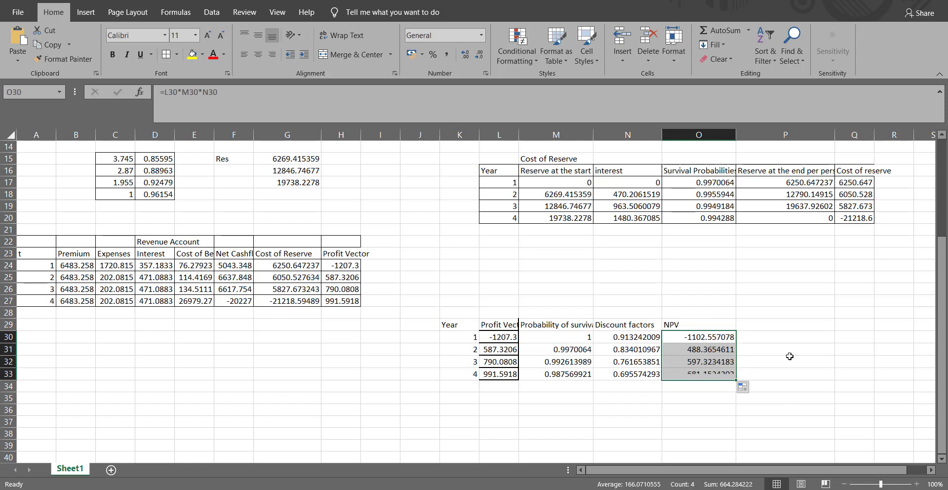
pyautogui.click(718, 386)
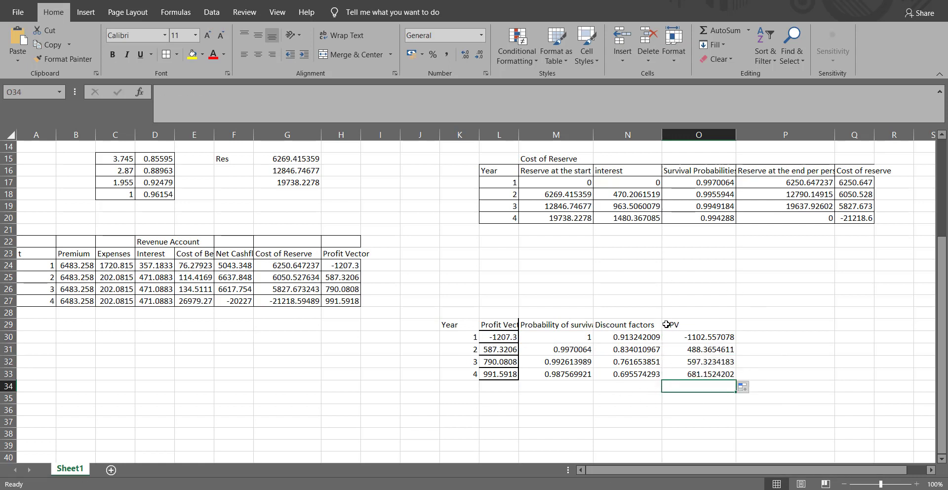
# - Shorten the heading in O29 to "PV"
pyautogui.doubleClick(667, 325)
pyautogui.press('BackSpace')
pyautogui.press('Return')
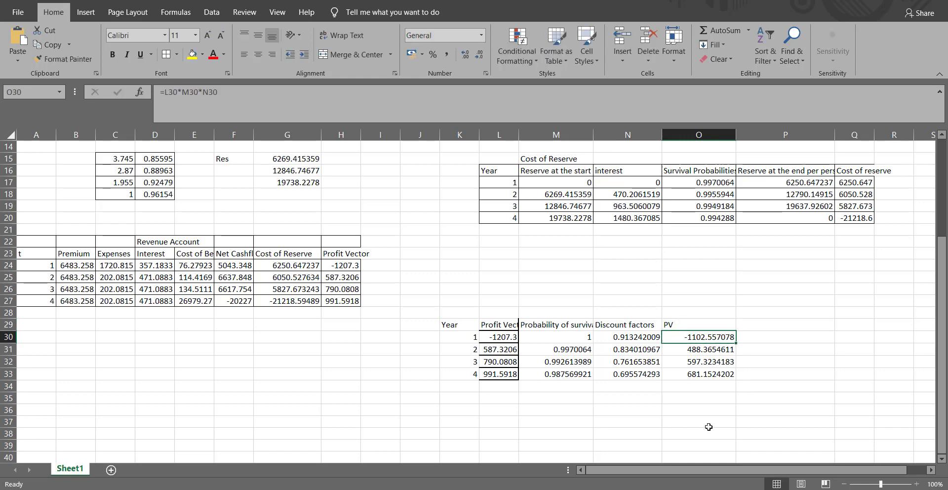
# - Add the label "Net Present Value" in N34, below the discount factors
pyautogui.press('Down')
pyautogui.press('Down')
pyautogui.press('Down')
pyautogui.press('Left')
pyautogui.press('Down')
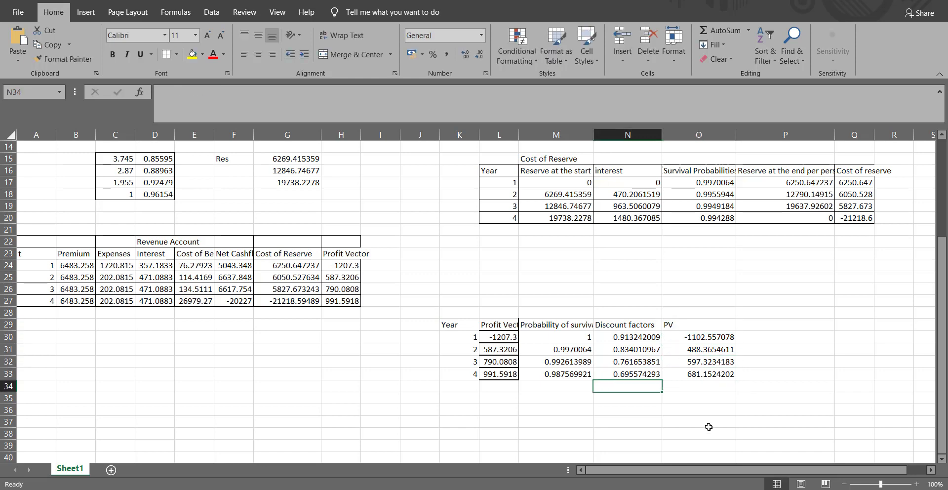
pyautogui.write('Net')
pyautogui.press('BackSpace')
pyautogui.press('BackSpace')
pyautogui.press('BackSpace')
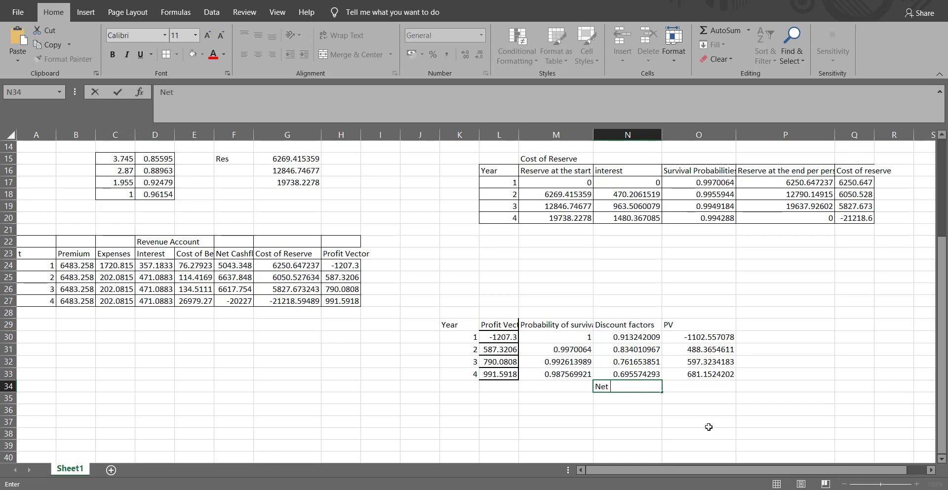
pyautogui.write('Net Prse')
pyautogui.press('BackSpace')
pyautogui.press('BackSpace')
pyautogui.write('esent')
pyautogui.press('Tab')
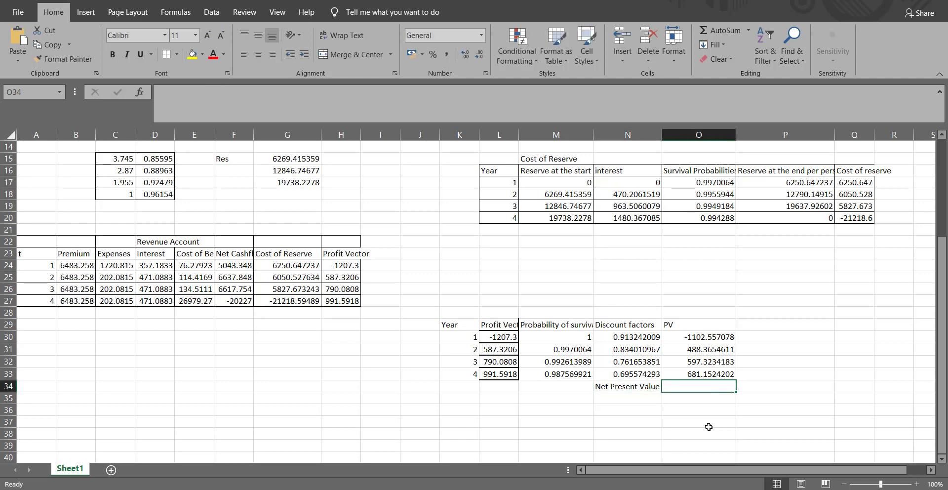
pyautogui.write('=')
pyautogui.press('Up')
pyautogui.press('Up')
pyautogui.press('Up')
pyautogui.press('Up')
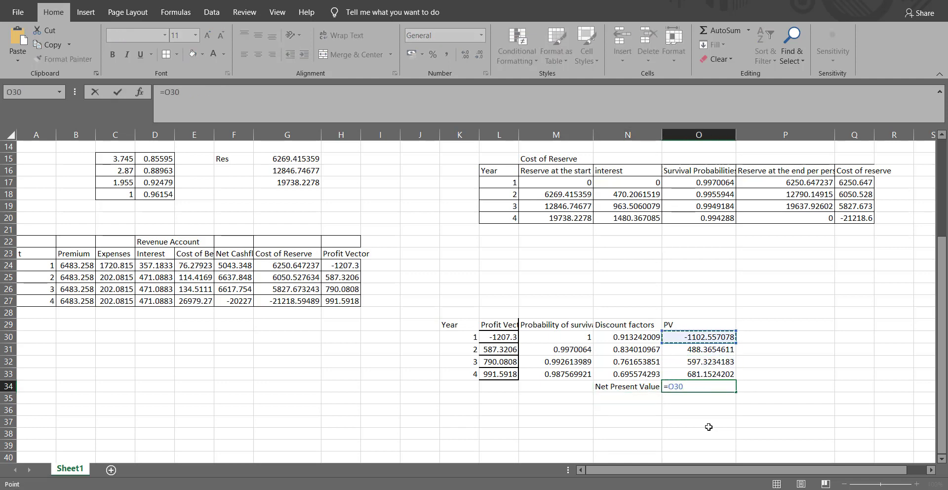
pyautogui.write('+O33')
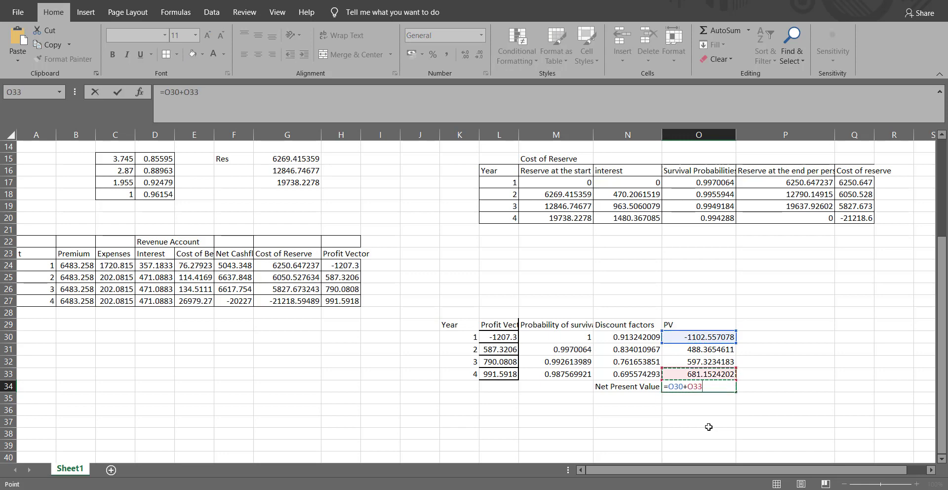
pyautogui.press('BackSpace')
pyautogui.press('BackSpace')
pyautogui.press('BackSpace')
pyautogui.press('BackSpace')
pyautogui.press('BackSpace')
pyautogui.press('BackSpace')
# - Calculate the net present value in O34 as the sum of the PV column with =SUM(O30:O33)
pyautogui.write('s')
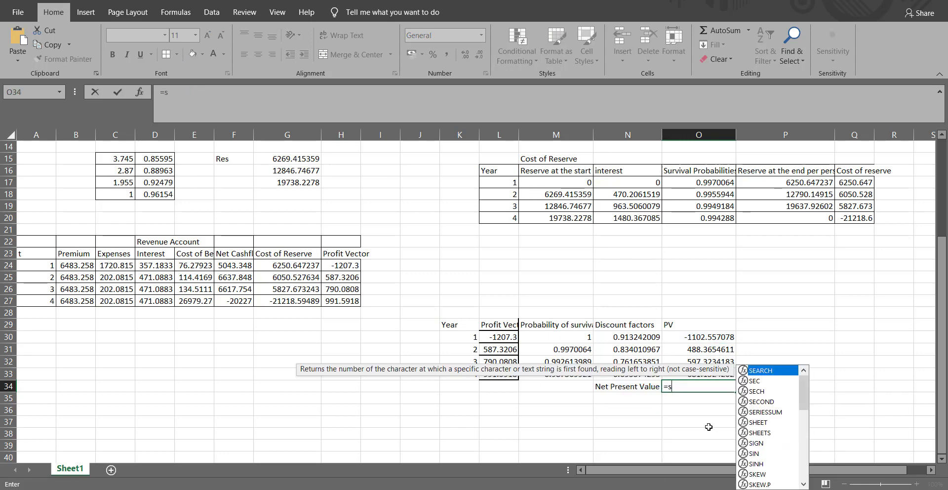
pyautogui.write('um(')
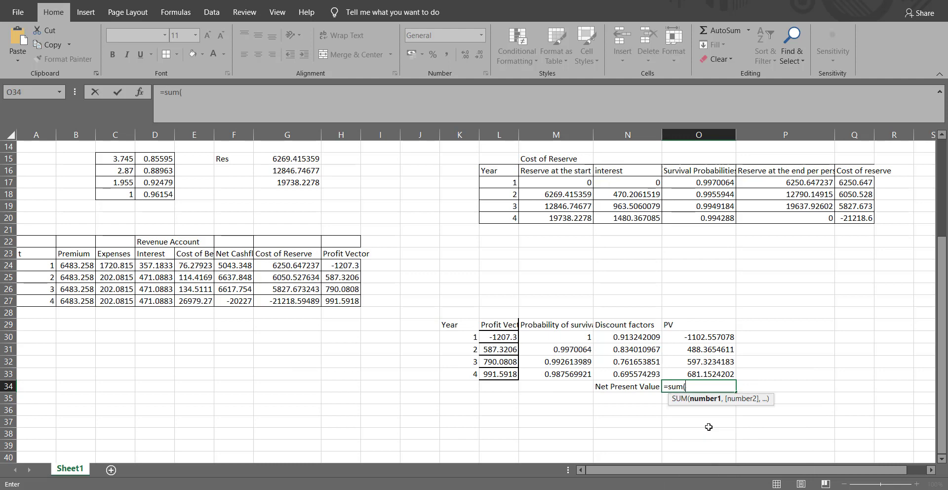
pyautogui.press('Up')
pyautogui.press('Up')
pyautogui.press('Up')
pyautogui.press('Up')
pyautogui.hotkey('shift', 'Down')
pyautogui.hotkey('shift', 'Down')
pyautogui.hotkey('shift', 'Down')
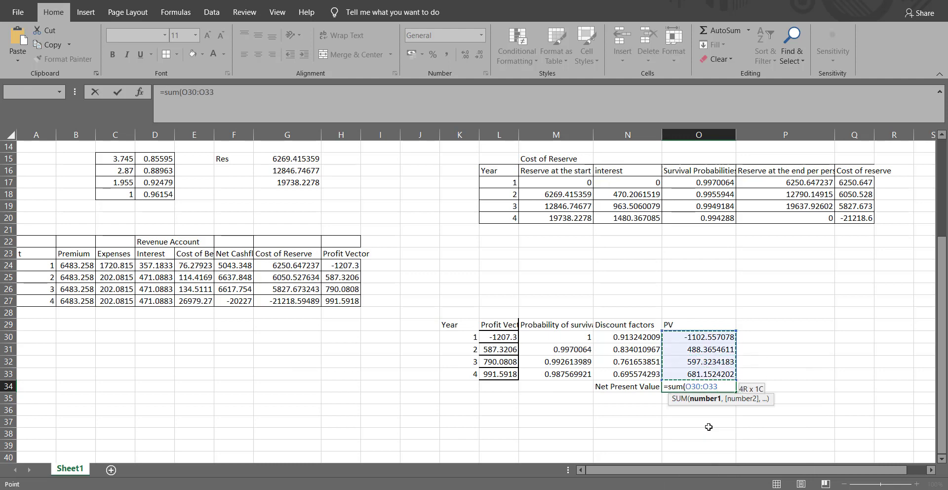
pyautogui.write('(')
pyautogui.press('Return')
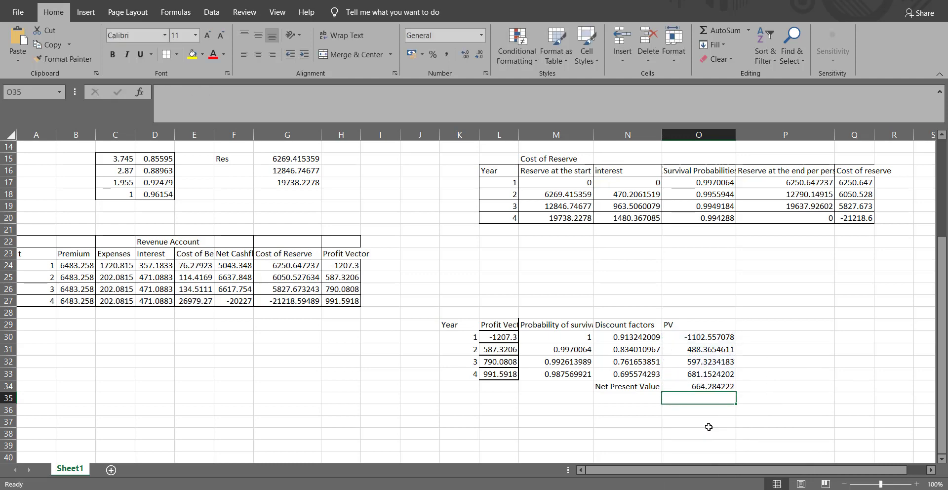
# - Apply borders to all cells of the present value table in K29:O34
pyautogui.press('Up')
pyautogui.press('Up')
pyautogui.press('Left')
pyautogui.press('Left')
pyautogui.press('Left')
pyautogui.press('Left')
pyautogui.press('Left')
pyautogui.press('Left')
pyautogui.press('Up')
pyautogui.press('Up')
pyautogui.press('Up')
pyautogui.press('Up')
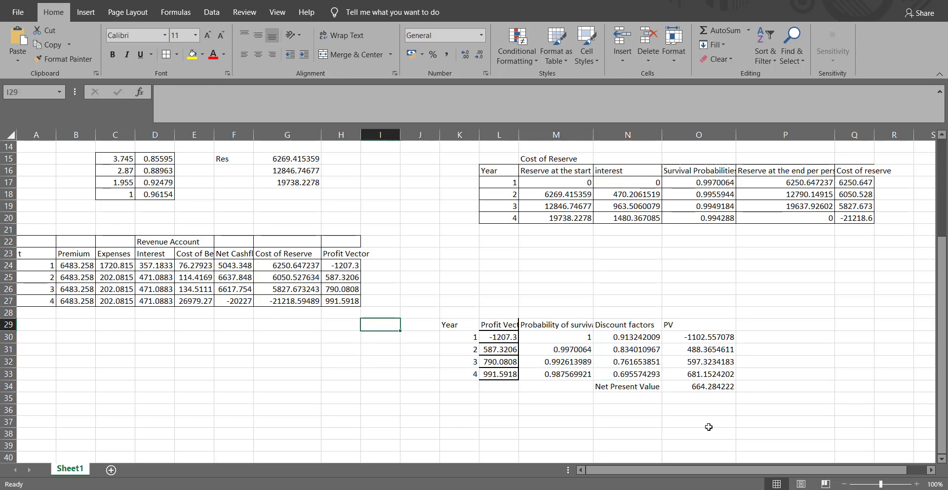
pyautogui.press('Right')
pyautogui.press('Right')
pyautogui.hotkey('shift', 'Right')
pyautogui.hotkey('shift', 'Right')
pyautogui.hotkey('shift', 'Right')
pyautogui.hotkey('shift', 'Right')
pyautogui.hotkey('shift', 'Right')
pyautogui.hotkey('shift', 'Left')
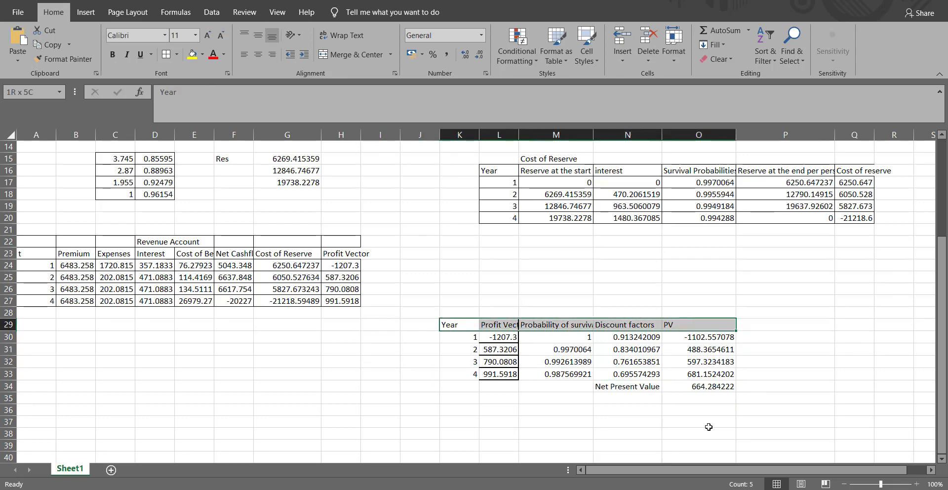
pyautogui.hotkey('shift', 'Down')
pyautogui.hotkey('shift', 'Down')
pyautogui.hotkey('shift', 'Down')
pyautogui.hotkey('shift', 'Down')
pyautogui.hotkey('shift', 'Down')
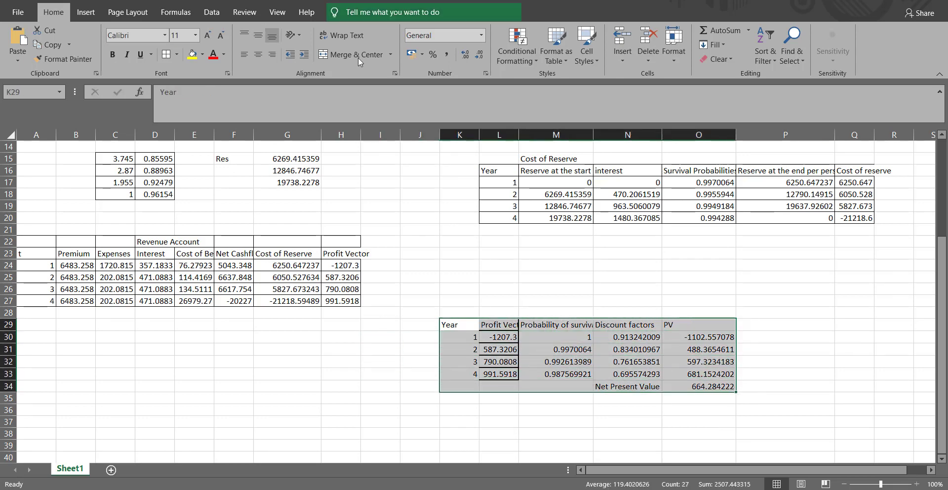
pyautogui.click(168, 56)
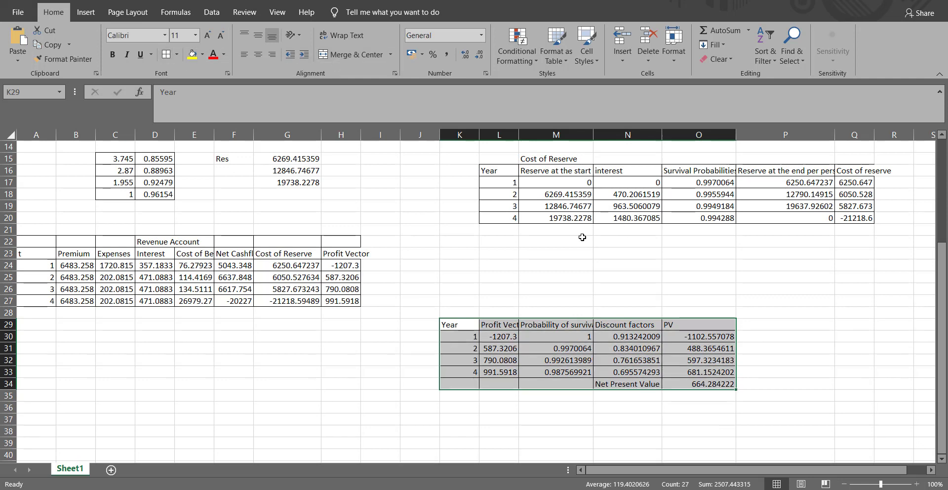
# - Copy the bordered table K29:O34 and paste it into the Word document below the "(g) = (e) – (f)" note
pyautogui.hotkey('ctrl', 'c')
pyautogui.hotkey('alt', 'Tab')
pyautogui.scroll(-10, 297, 352)
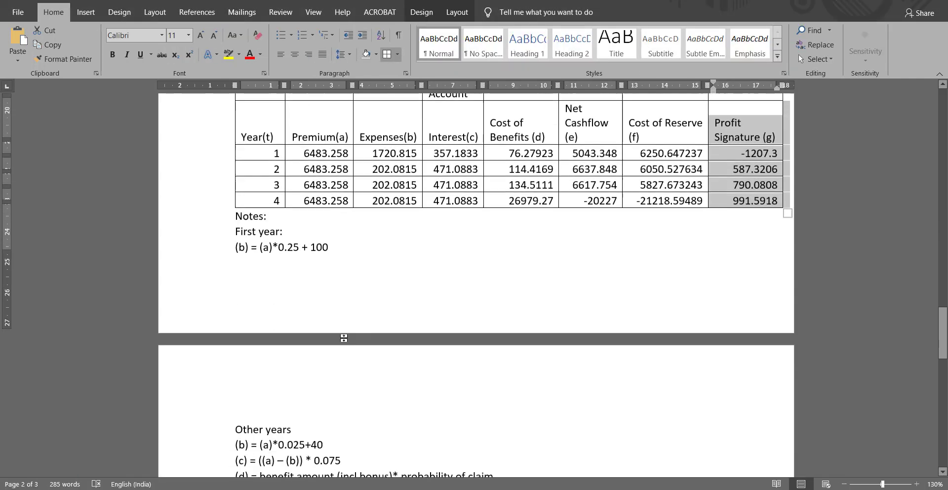
pyautogui.click(381, 322)
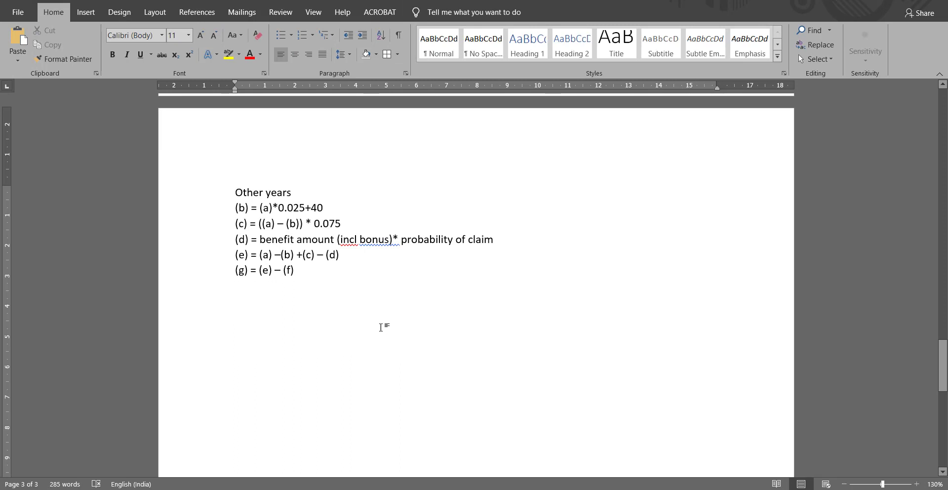
pyautogui.hotkey('ctrl', 'v')
pyautogui.scroll(-1, 355, 325)
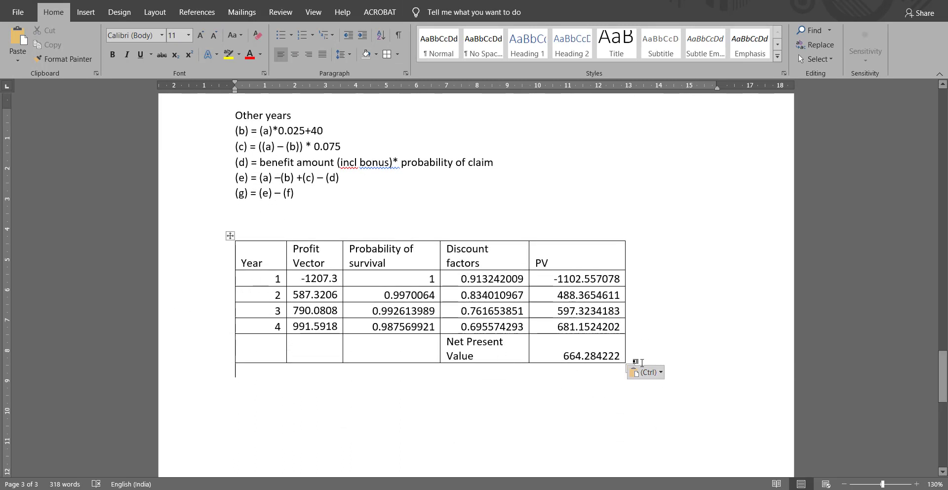
pyautogui.click(626, 353)
pyautogui.press('Return')
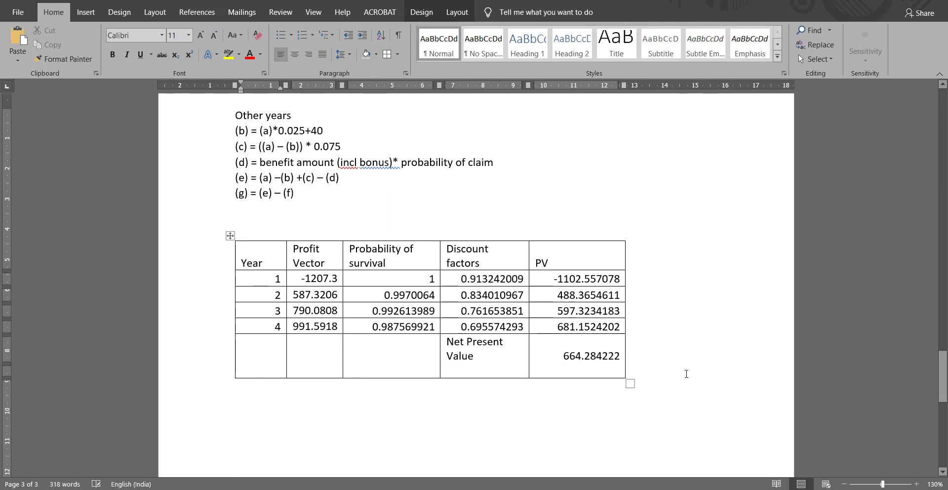
pyautogui.hotkey('ctrl', 'z')
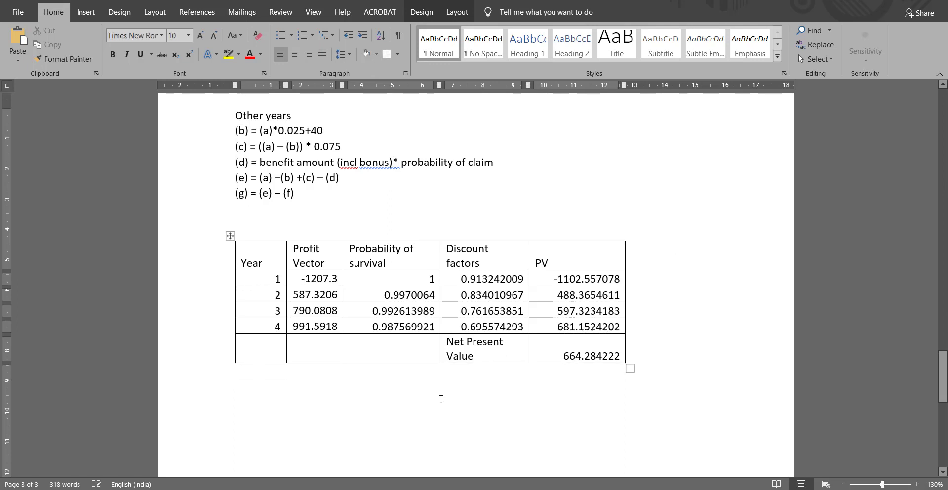
pyautogui.click(395, 399)
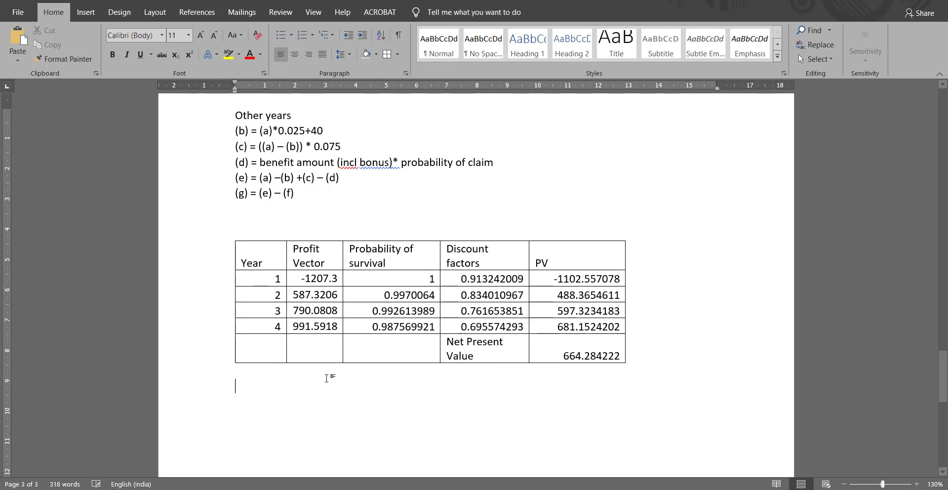
# - Append "(b)" to the "Probability of survival" heading and start a note under the table with "Note" and "(b) ="
pyautogui.click(395, 262)
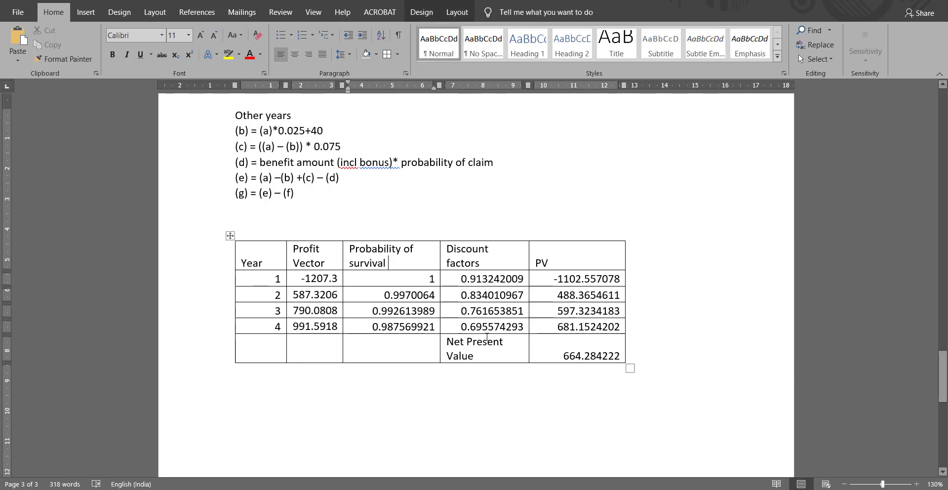
pyautogui.write('(b')
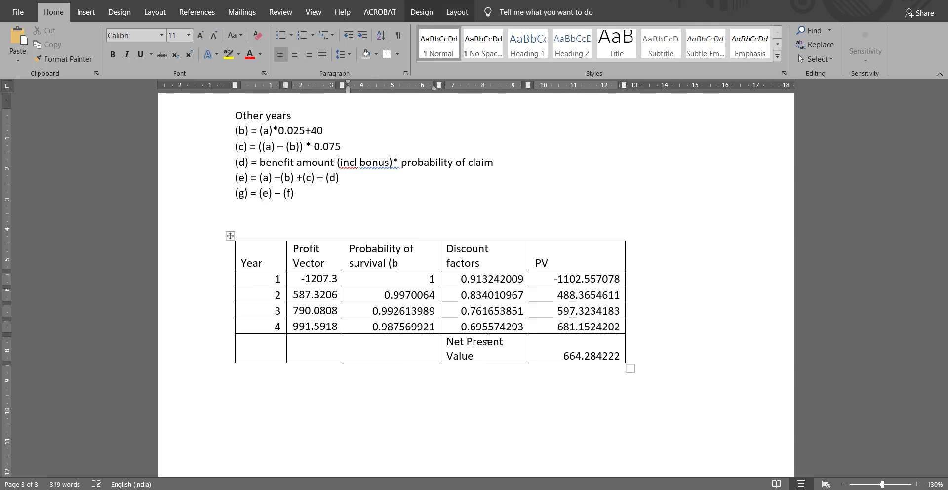
pyautogui.click(312, 404)
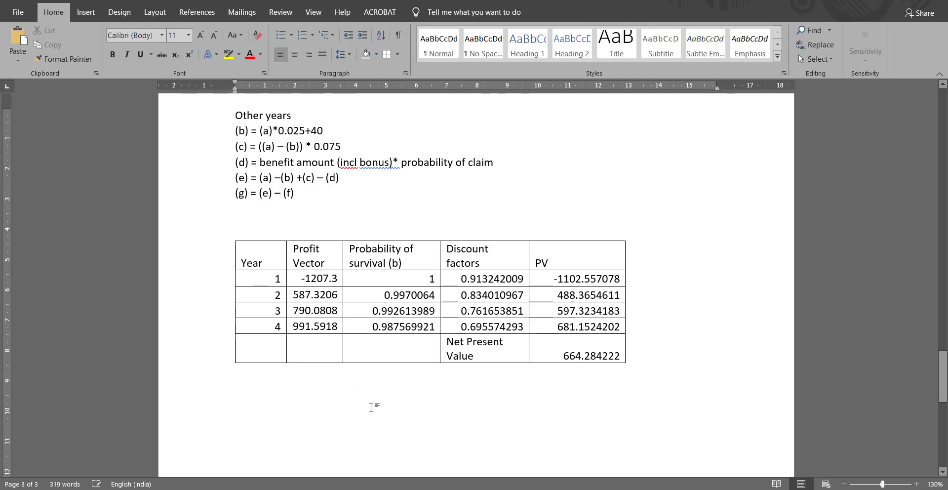
pyautogui.write('Note')
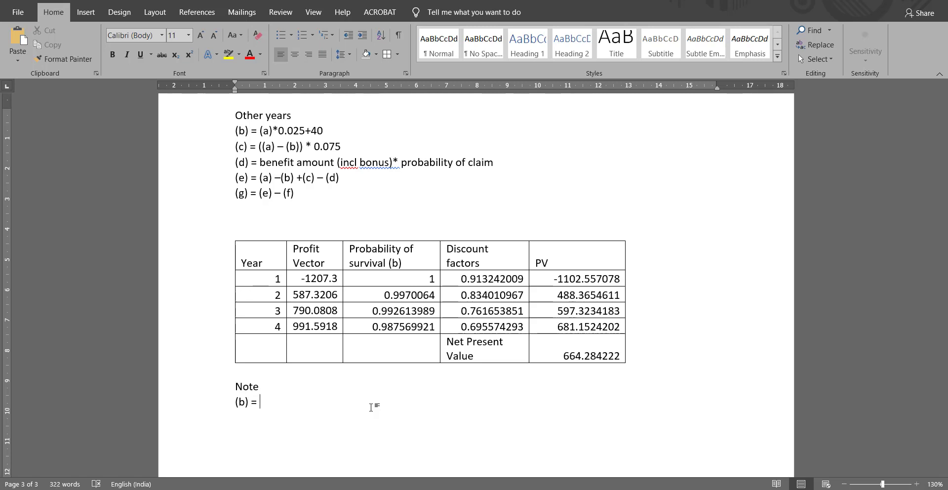
pyautogui.write('cum')
pyautogui.press('BackSpace')
pyautogui.press('BackSpace')
pyautogui.press('BackSpace')
pyautogui.press('BackSpace')
pyautogui.scroll(10, 368, 412)
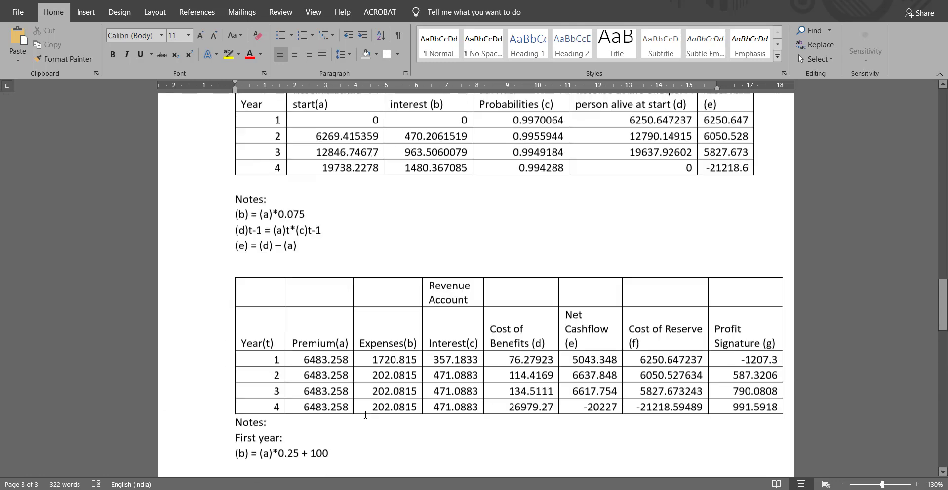
pyautogui.scroll(-10, 366, 414)
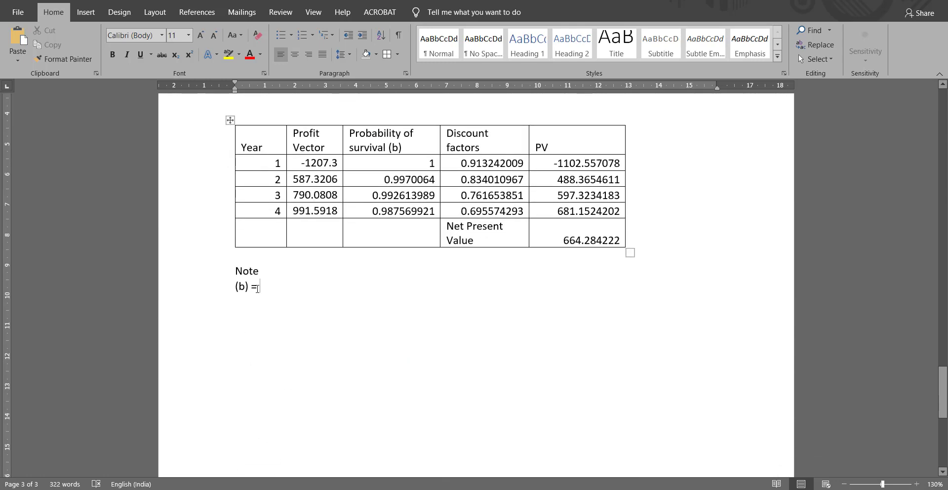
# - Change the note line to "(b)1 = 1" and add the lines "(b)2 =", "(b)3 =" and "(b)4 =" below it
pyautogui.press('Left')
pyautogui.press('Left')
pyautogui.press('Left')
pyautogui.write('1')
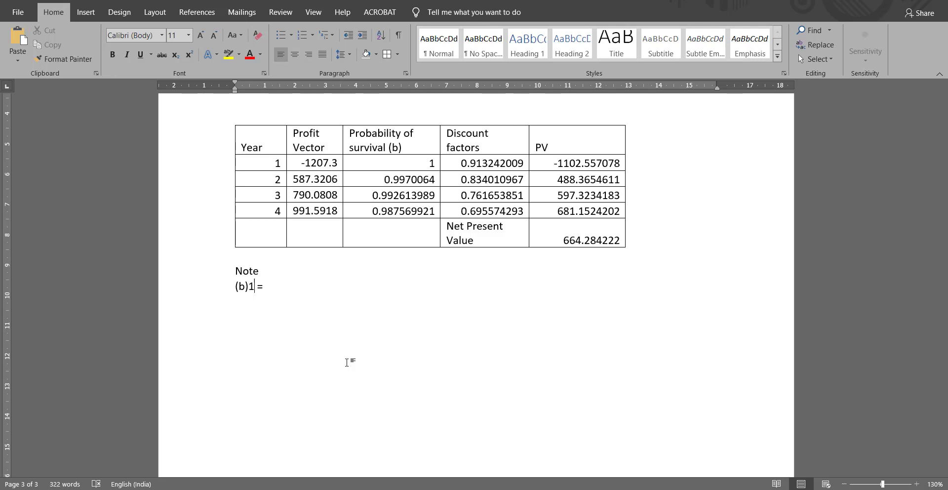
pyautogui.press('Return')
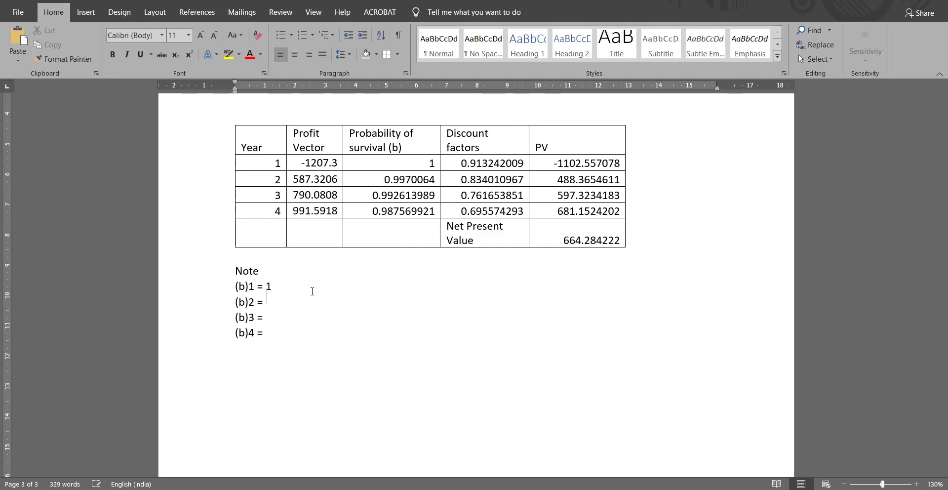
# - Copy "p[56]" from the Survival Probabilities table and paste it into the note as the value of (b)2
pyautogui.scroll(10, 312, 290)
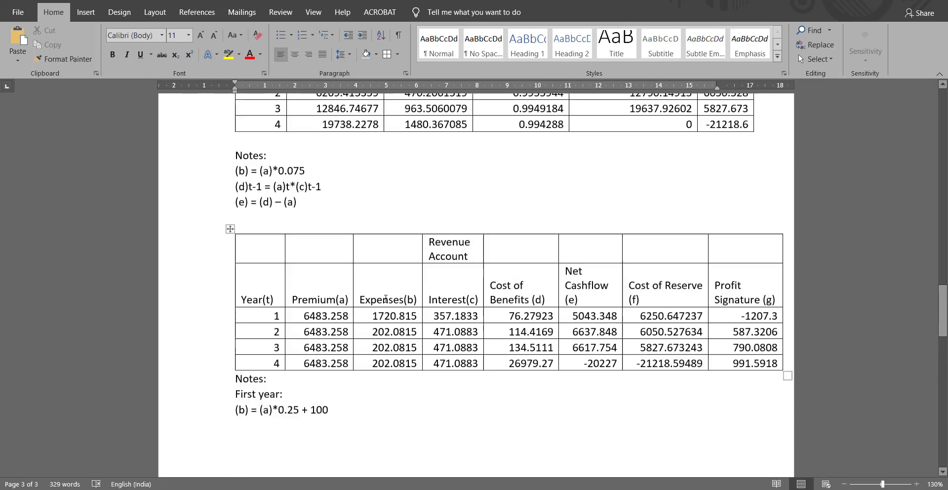
pyautogui.scroll(4, 387, 298)
pyautogui.scroll(-3, 290, 262)
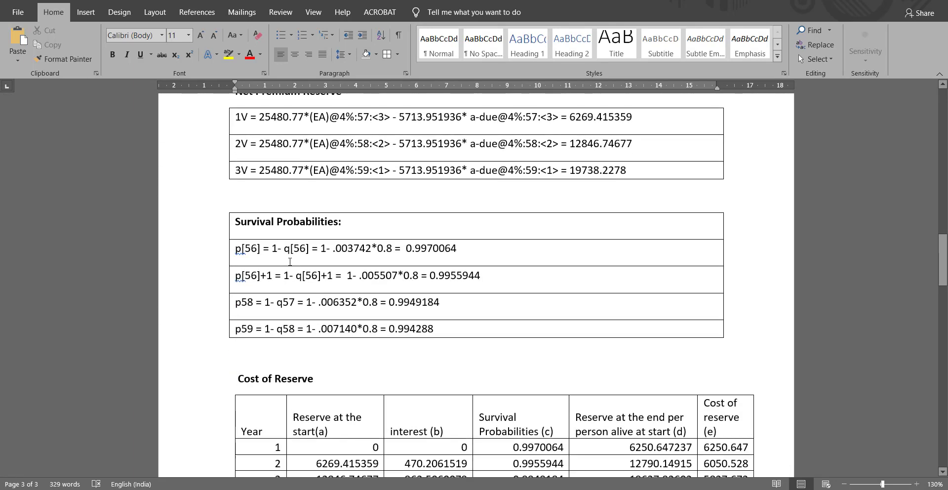
pyautogui.doubleClick(259, 249)
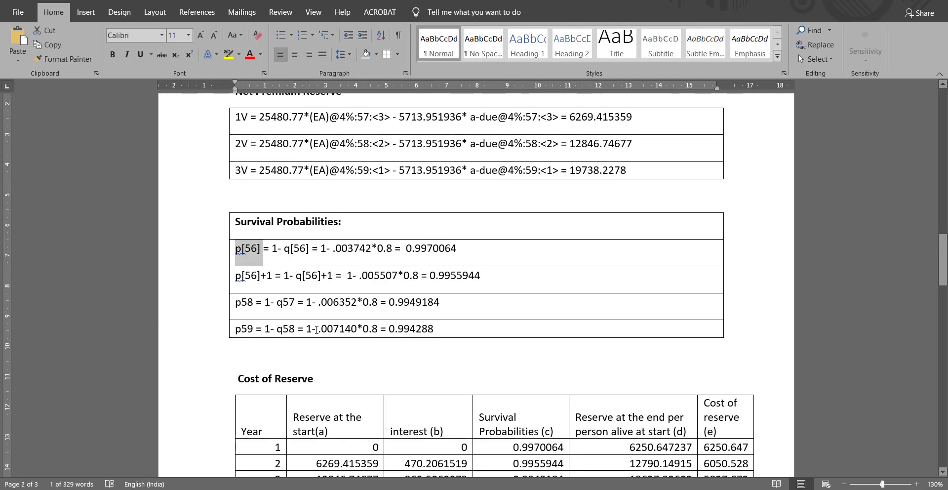
pyautogui.scroll(-10, 318, 331)
pyautogui.scroll(-7, 319, 331)
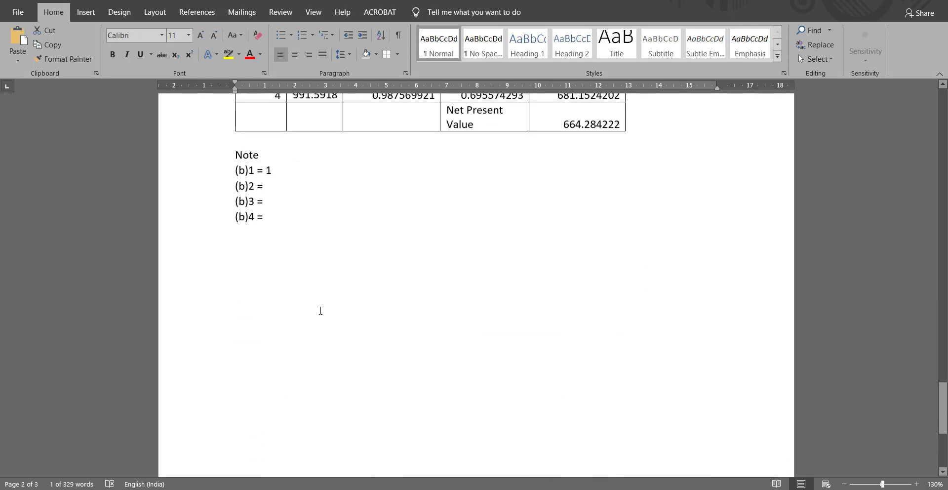
pyautogui.scroll(1, 319, 311)
pyautogui.click(307, 212)
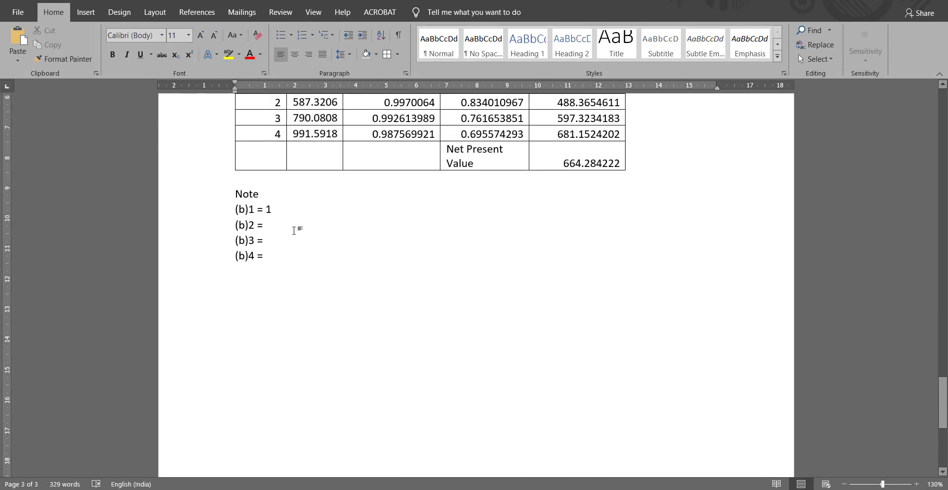
pyautogui.click(293, 228)
pyautogui.hotkey('ctrl', 'v')
# - Fill in the (b)3 note as "p[56]* p[56]+1"
pyautogui.click(273, 240)
pyautogui.hotkey('ctrl', 'v')
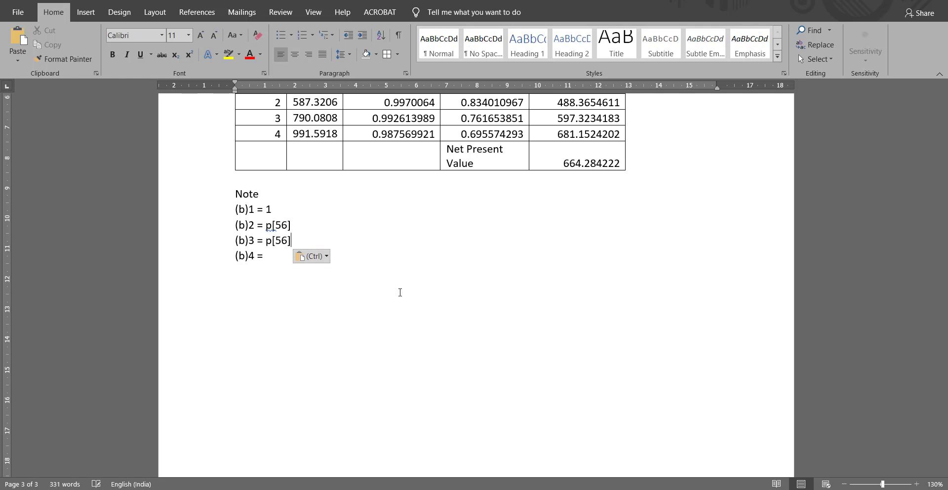
pyautogui.write('*')
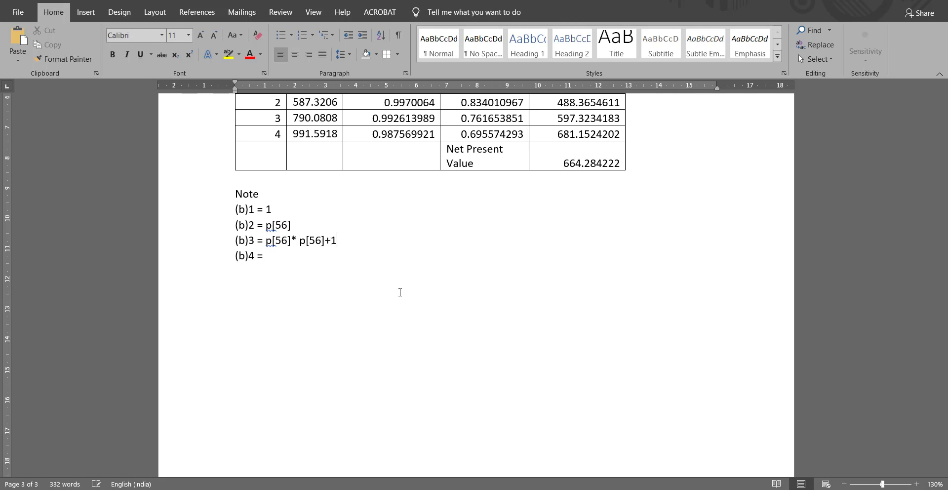
# - Reuse the (b)3 expression "p[56]* p[56]+1" for the (b)4 note and multiply it by the following year's survival probability
pyautogui.hotkey('shift', 'Left')
pyautogui.hotkey('shift', 'Left')
pyautogui.hotkey('shift', 'Left')
pyautogui.hotkey('shift', 'Left')
pyautogui.hotkey('shift', 'Left')
pyautogui.hotkey('shift', 'Left')
pyautogui.hotkey('shift', 'Left')
pyautogui.hotkey('shift', 'Left')
pyautogui.hotkey('shift', 'Left')
pyautogui.hotkey('shift', 'Left')
pyautogui.hotkey('shift', 'Left')
pyautogui.hotkey('shift', 'Left')
pyautogui.hotkey('shift', 'Left')
pyautogui.hotkey('shift', 'Left')
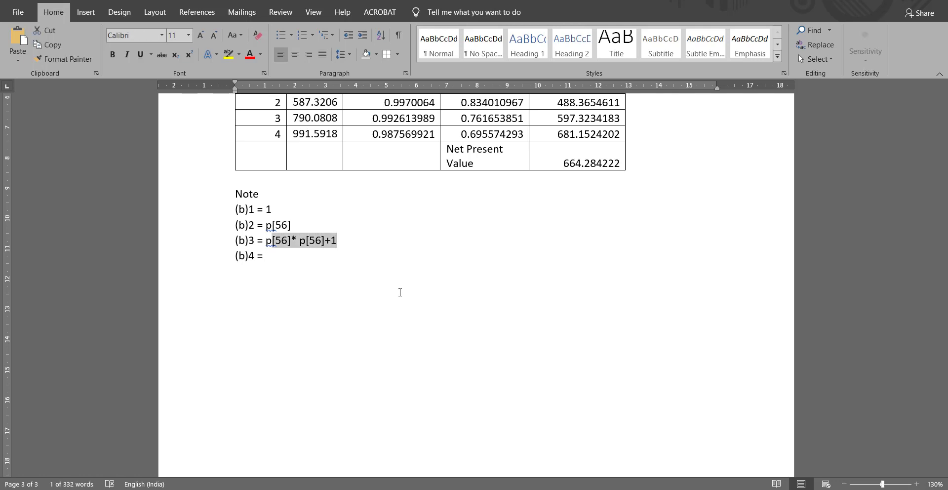
pyautogui.press('Down')
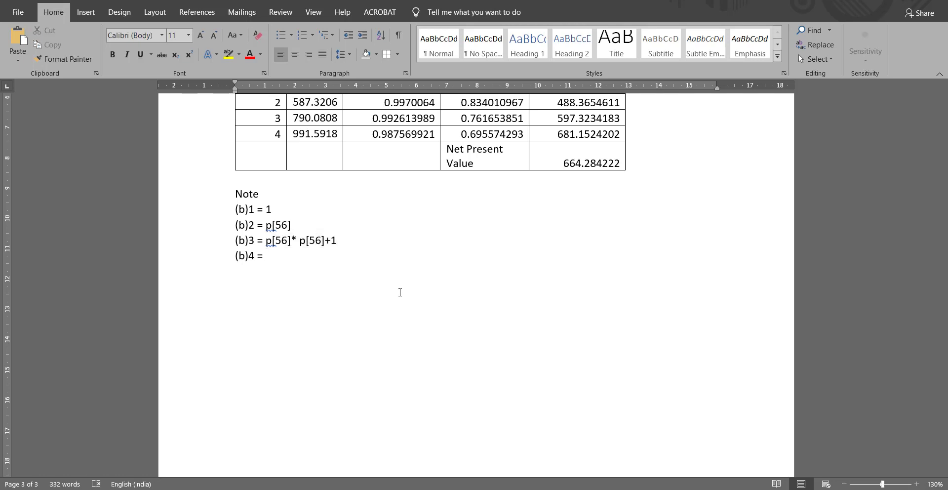
pyautogui.hotkey('ctrl', 'v')
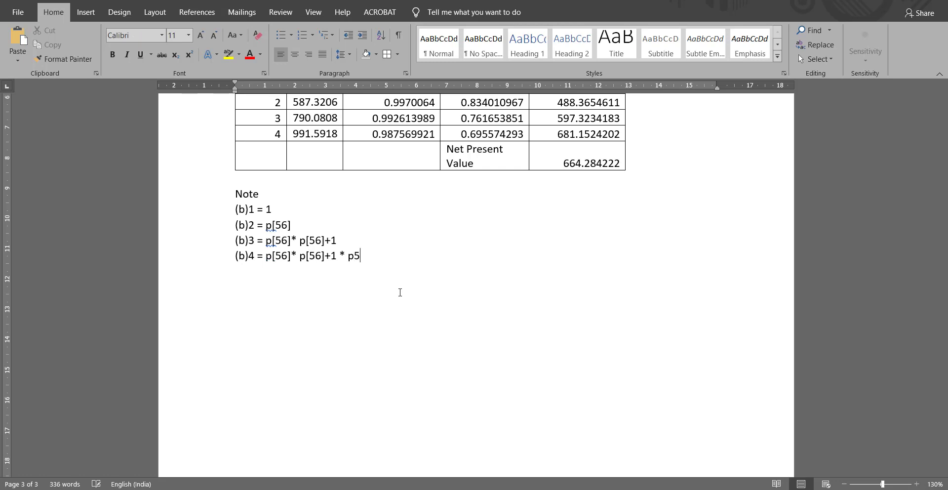
pyautogui.press('Return')
pyautogui.scroll(5, 446, 276)
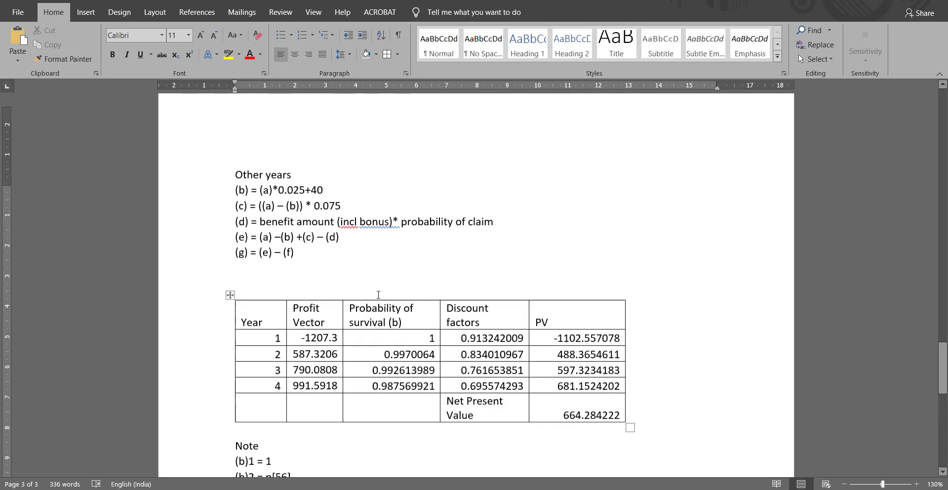
# - Add the label "(a)" to the Profit Vector heading in the present value table
pyautogui.scroll(-2, 474, 279)
pyautogui.scroll(-1, 475, 279)
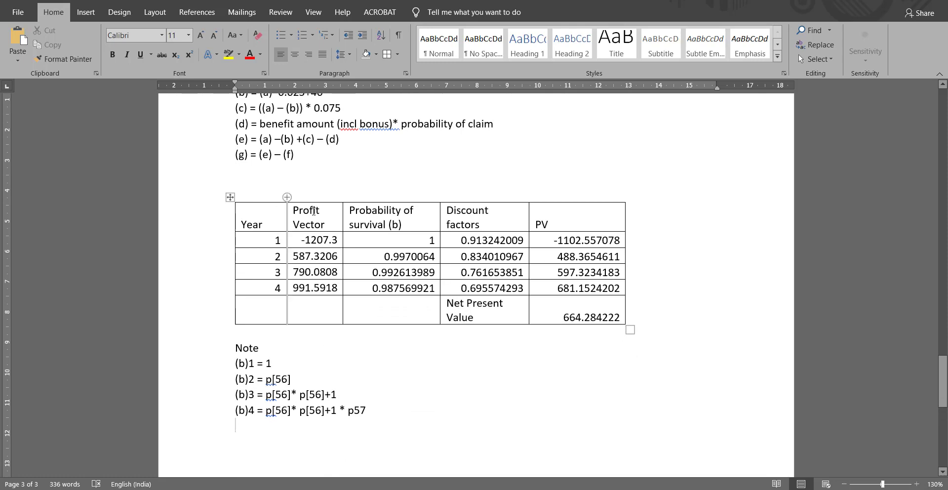
pyautogui.click(333, 221)
pyautogui.write('(a')
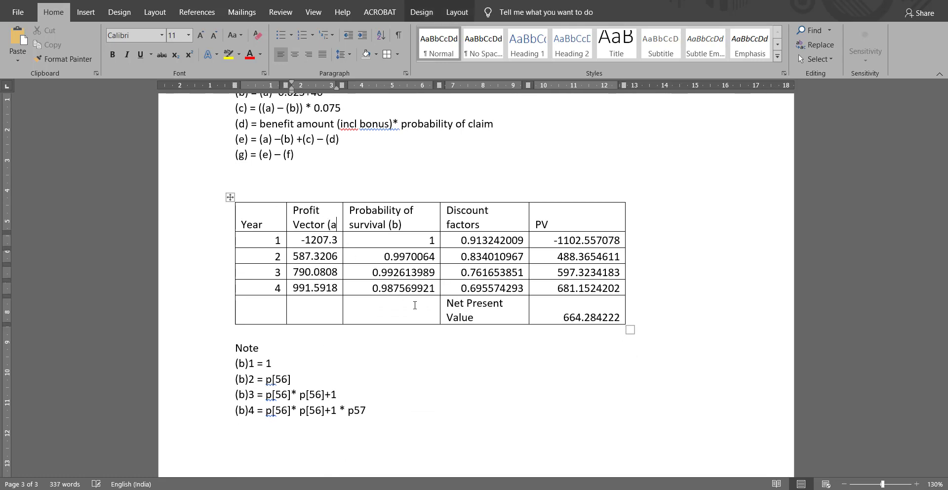
pyautogui.write(')')
pyautogui.scroll(-2, 414, 304)
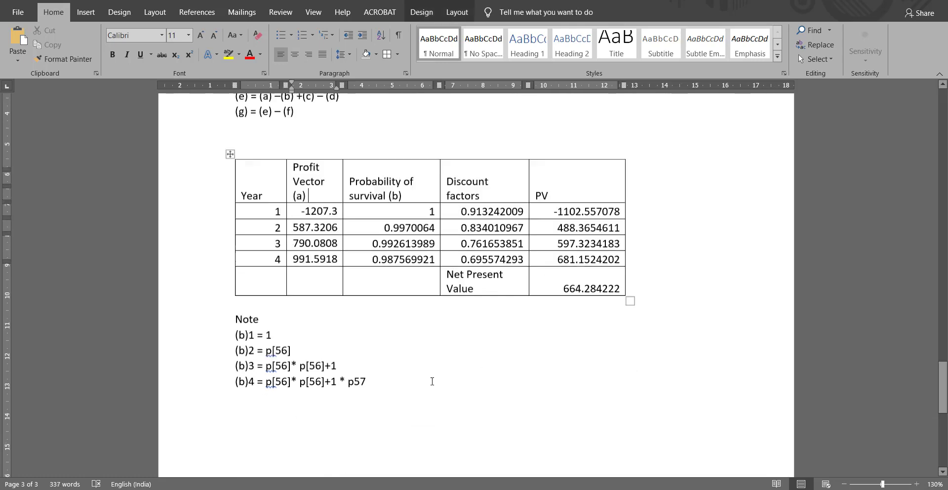
pyautogui.click(438, 328)
# - Extend the "Net Present Value" label in the table's last row to read "Net Present Value of Profit"
pyautogui.scroll(1, 476, 315)
pyautogui.scroll(1, 476, 316)
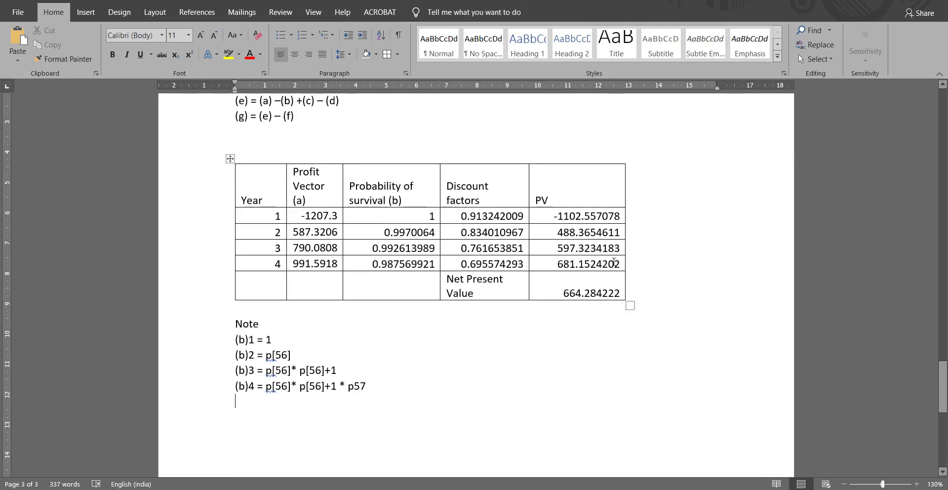
pyautogui.click(495, 287)
pyautogui.write('of ')
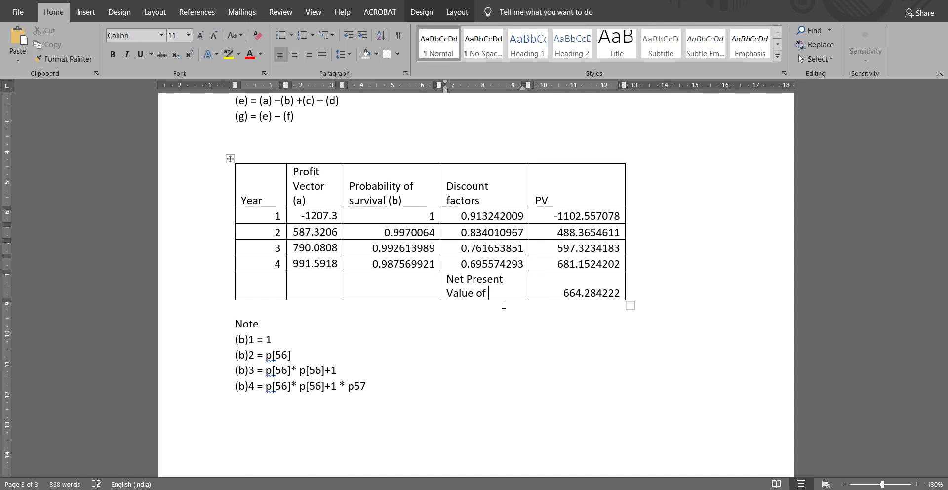
pyautogui.write('Profit')
pyautogui.click(512, 417)
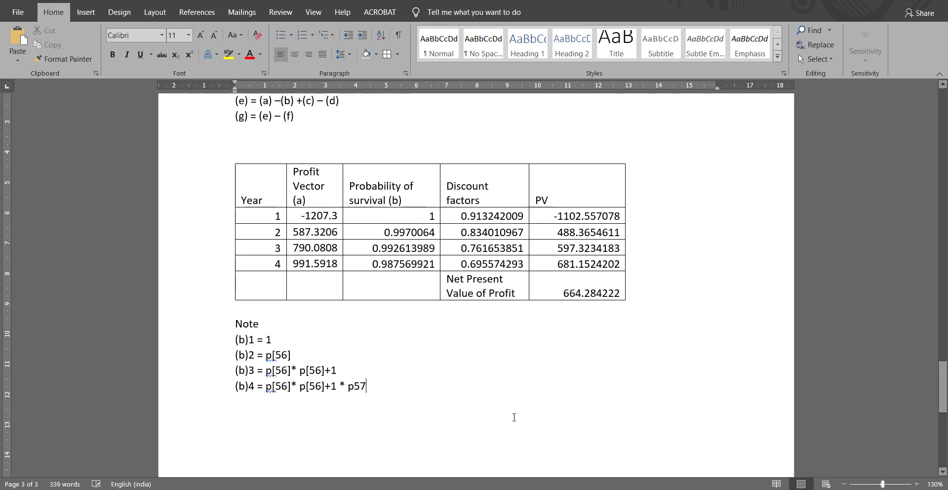
# - Add the line "Profit Margin = NPV of Profit/ EPV of Premiums" below the (b) notes at the end of the document
pyautogui.scroll(20, 490, 317)
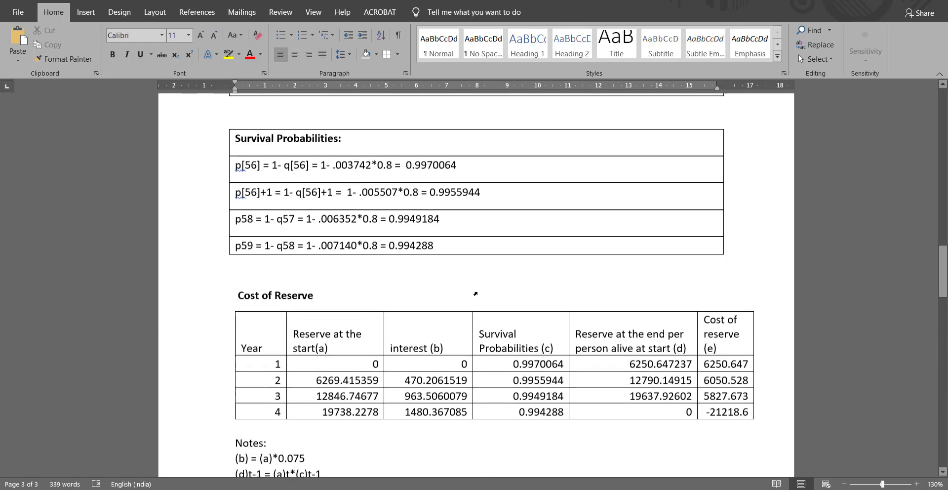
pyautogui.scroll(1, 478, 292)
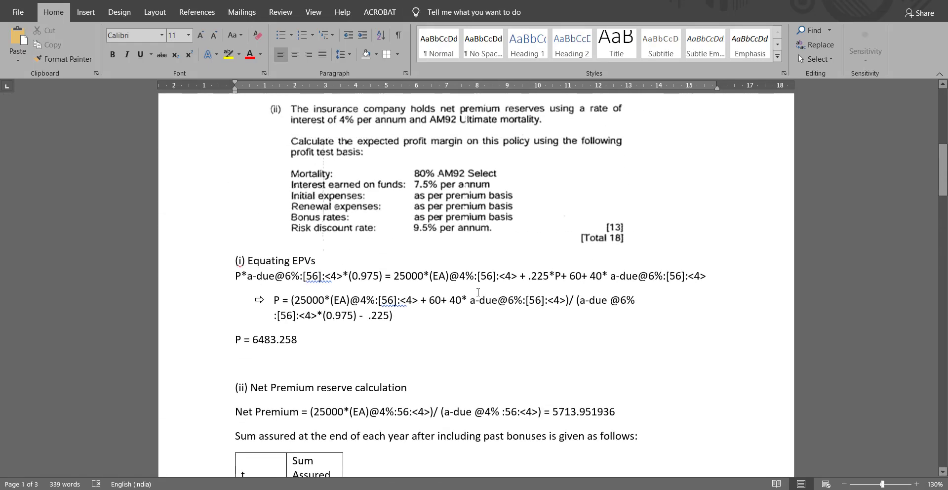
pyautogui.scroll(-5, 479, 292)
pyautogui.scroll(6, 479, 293)
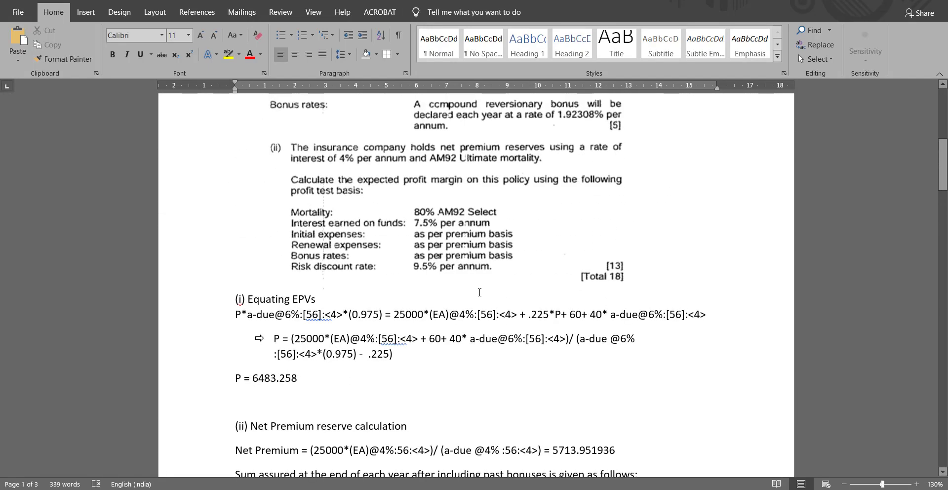
pyautogui.scroll(-20, 479, 292)
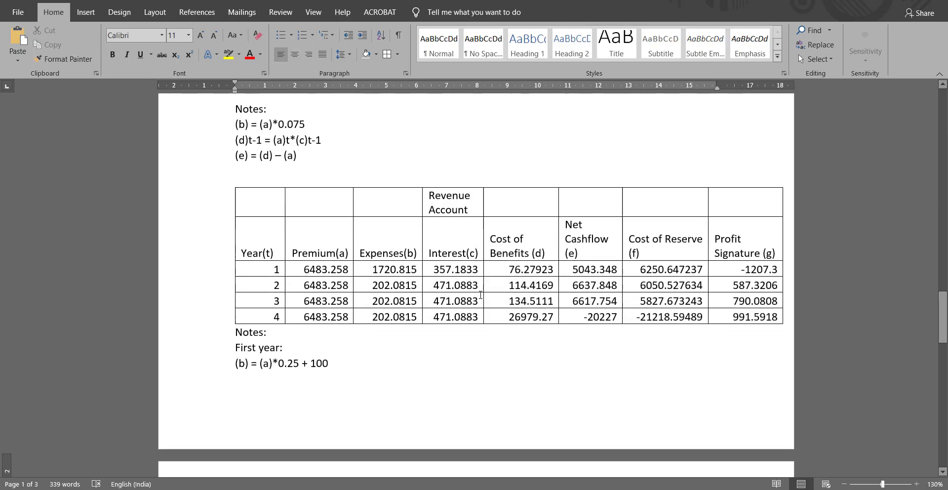
pyautogui.scroll(10, 482, 293)
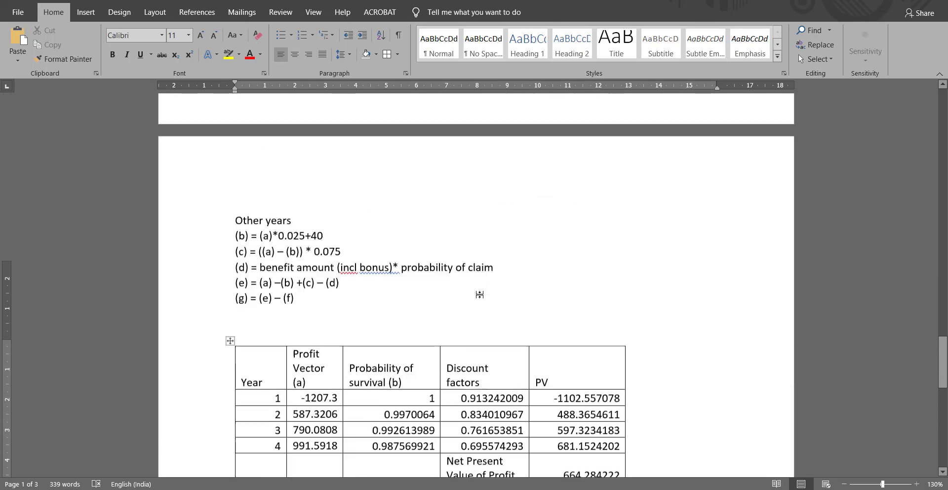
pyautogui.scroll(-12, 486, 296)
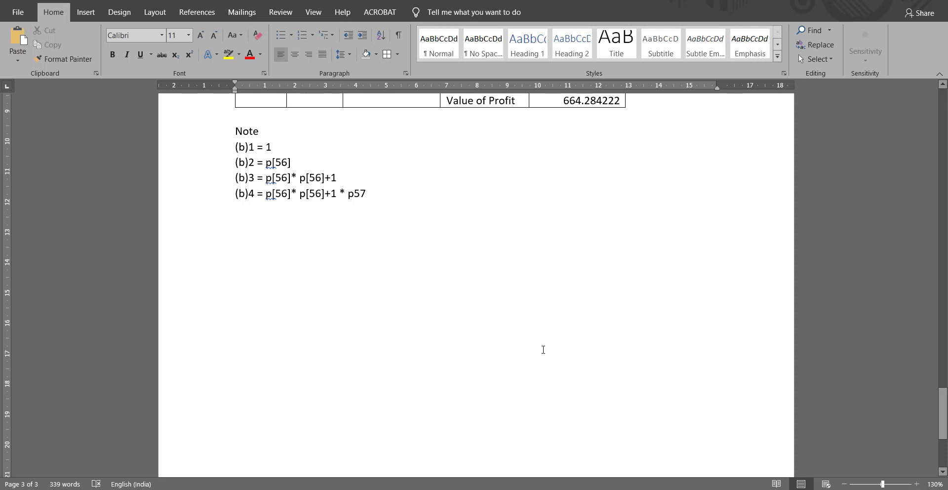
pyautogui.write('Proi')
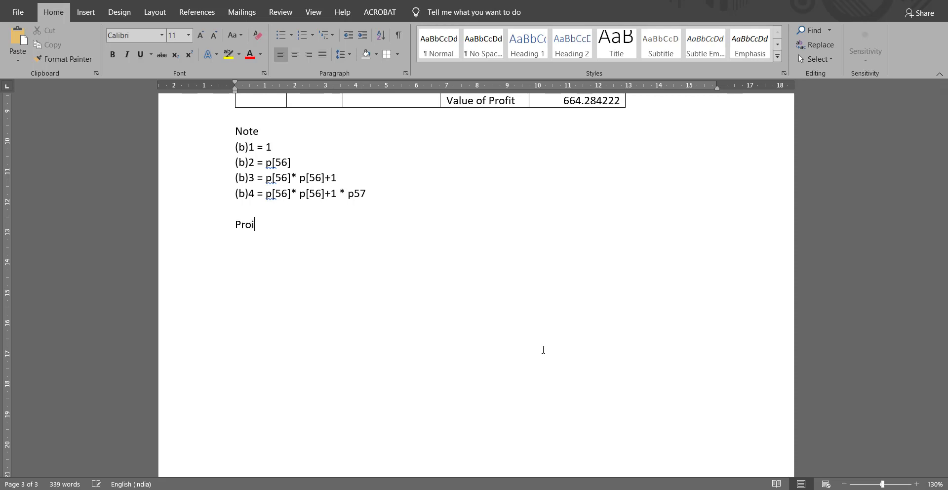
pyautogui.press('BackSpace')
pyautogui.write('fit Margin = NPV of Profit')
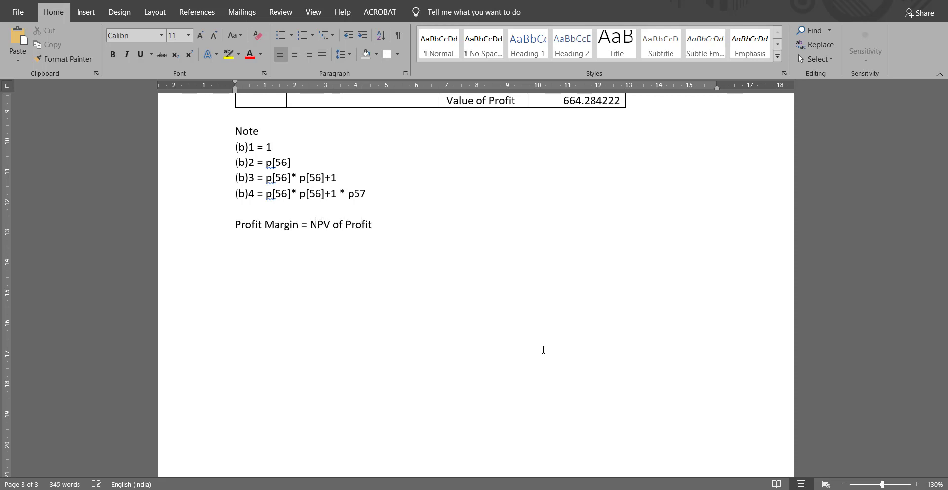
pyautogui.write('EPV of Premiums')
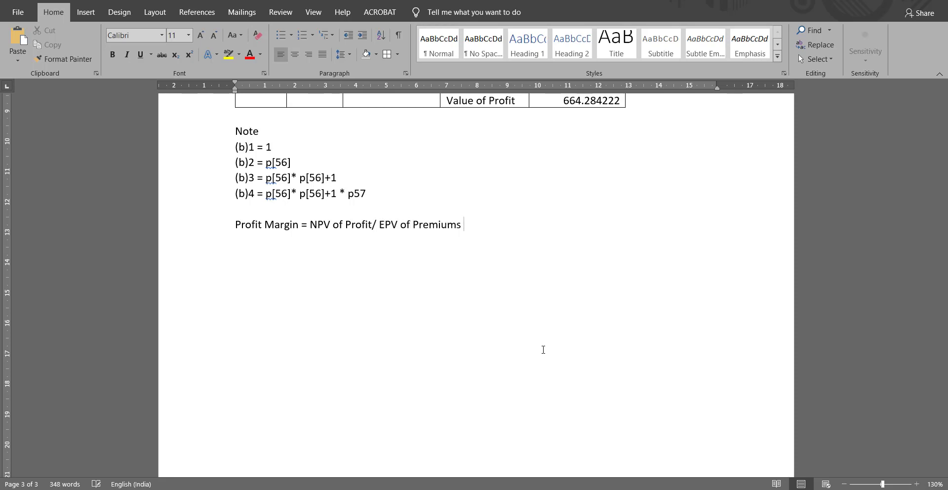
# - Start new lines below the profit margin formula and switch to the Excel workbook with the calculations
pyautogui.scroll(6, 543, 349)
pyautogui.scroll(-3, 553, 349)
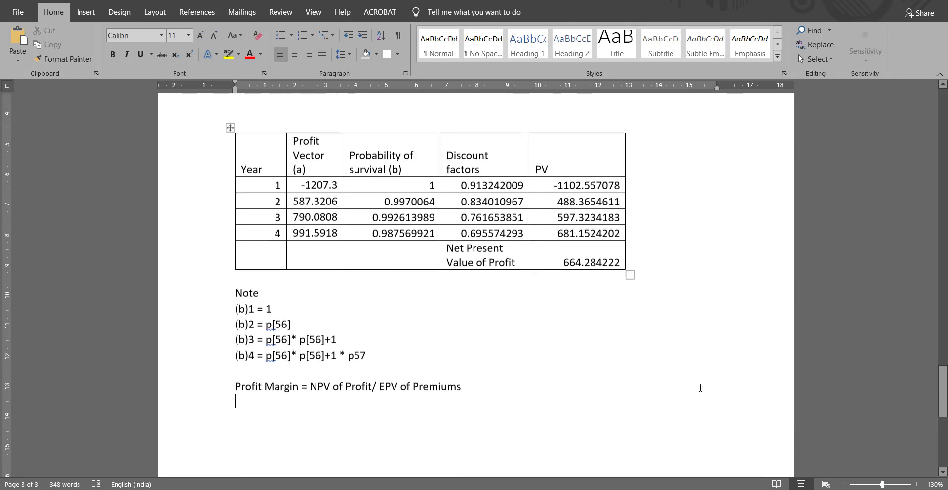
pyautogui.click(715, 488)
pyautogui.click(899, 455)
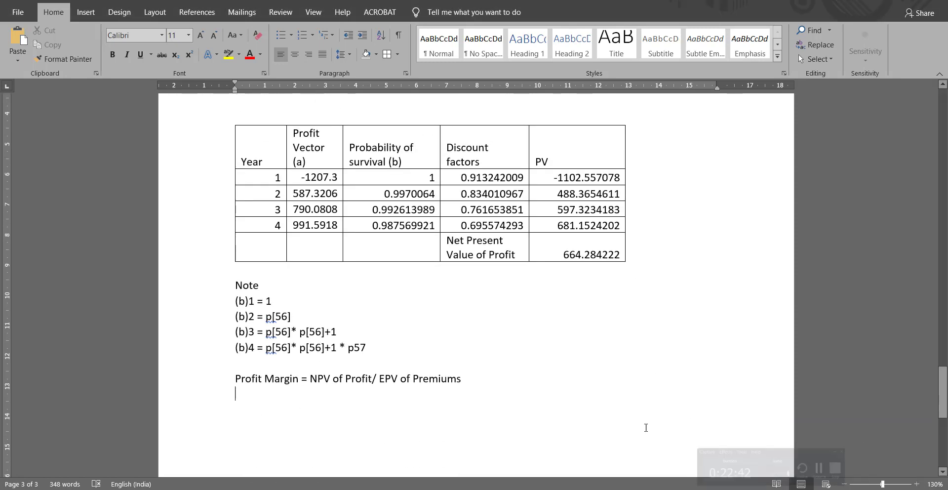
pyautogui.click(554, 403)
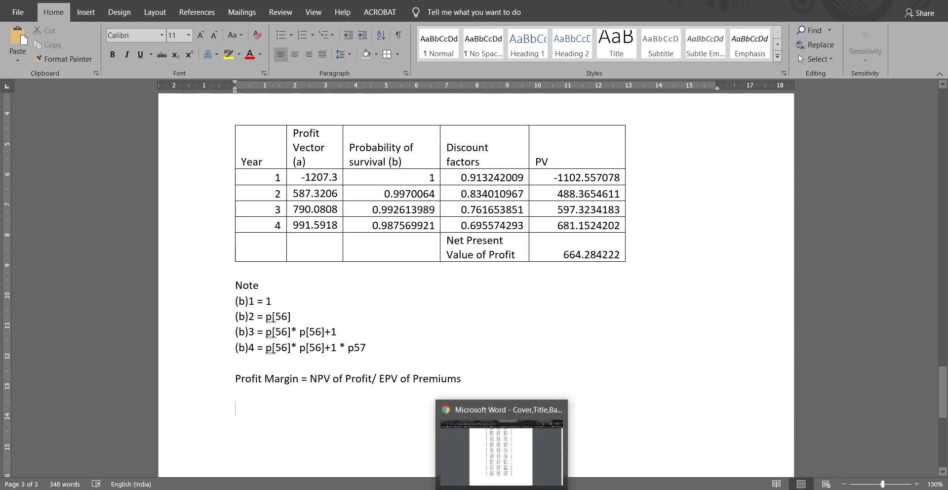
pyautogui.click(323, 419)
pyautogui.click(534, 380)
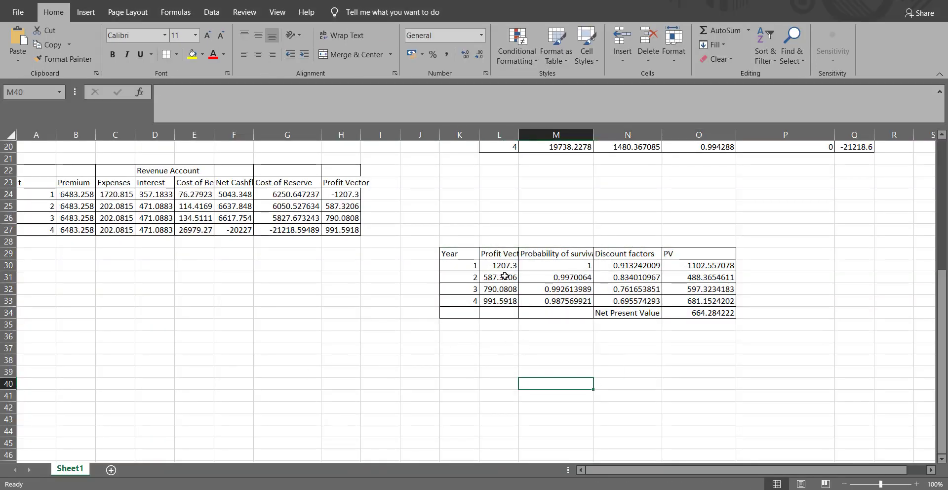
# - Examine the profit vector values in L30:L33 and the premium formula in cell C4
pyautogui.scroll(3, 506, 279)
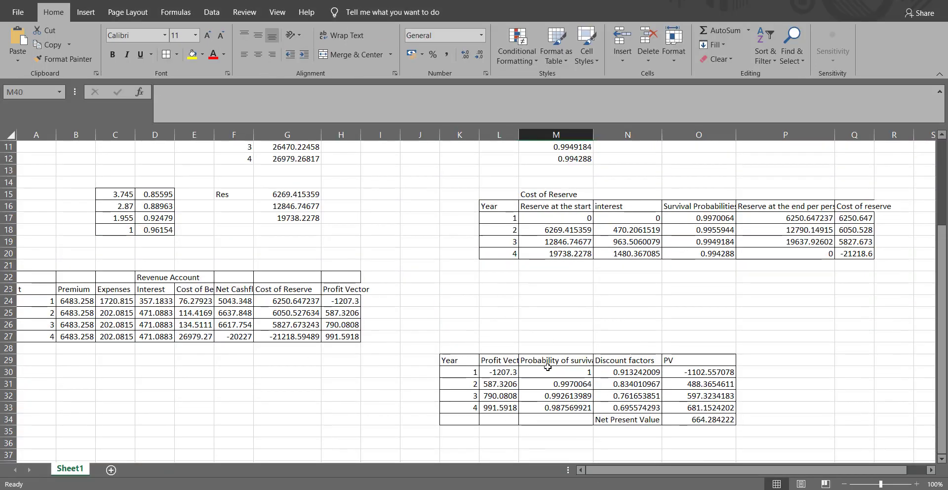
pyautogui.moveTo(500, 374); pyautogui.dragTo(499, 407)
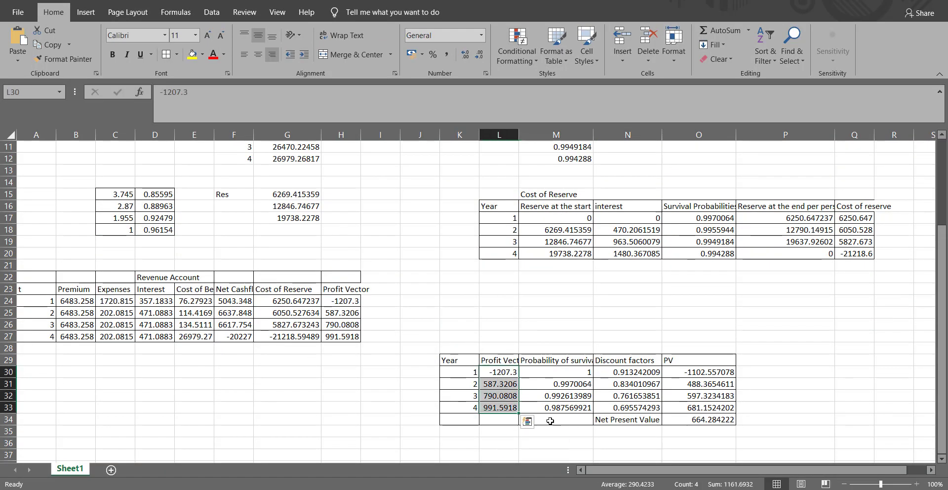
pyautogui.click(284, 222)
pyautogui.scroll(3, 296, 184)
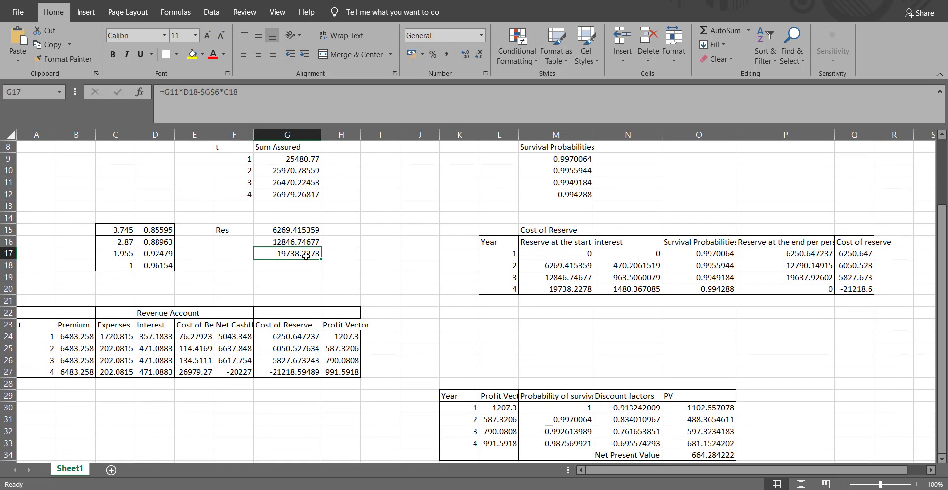
pyautogui.click(121, 172)
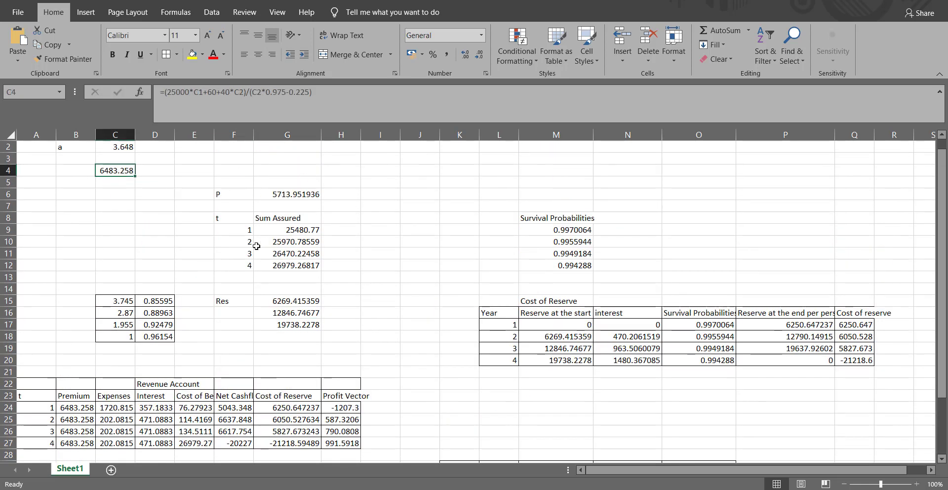
pyautogui.scroll(-5, 477, 312)
pyautogui.scroll(1, 477, 312)
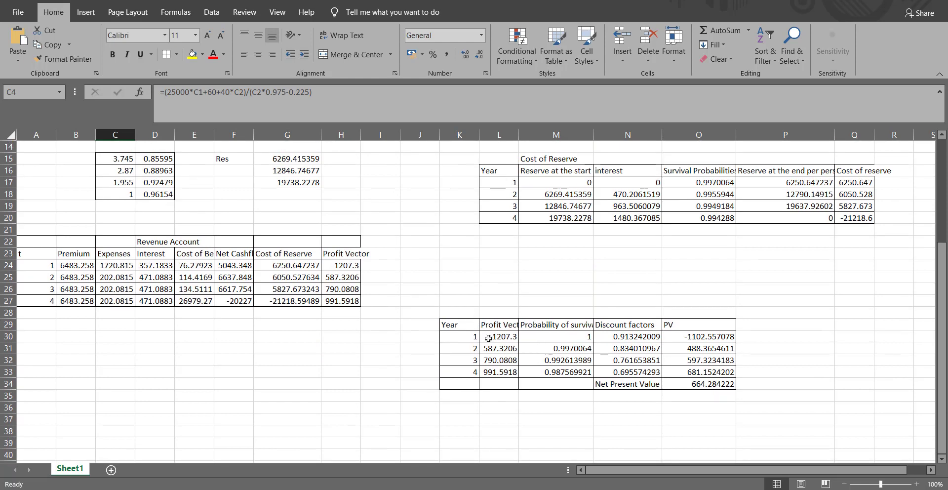
# - Replace the profit vector values in L30:L33 with the absolute reference =$C$4 to the premium, filled down for all four years
pyautogui.click(490, 337)
pyautogui.write('=')
pyautogui.scroll(4, 456, 324)
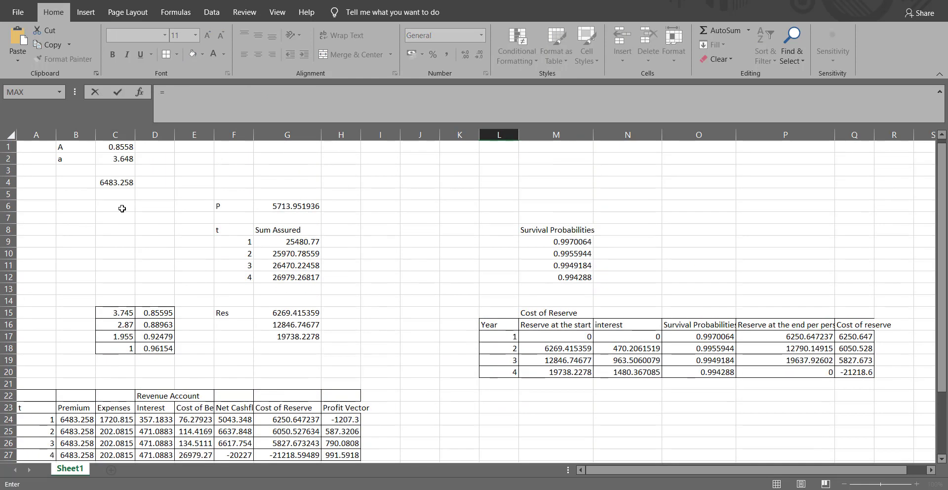
pyautogui.click(129, 181)
pyautogui.scroll(-4, 434, 281)
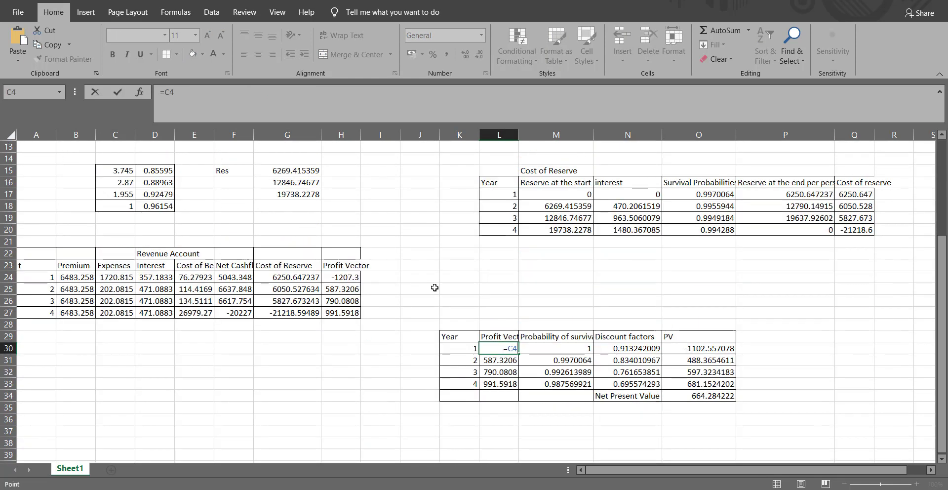
pyautogui.press('F4')
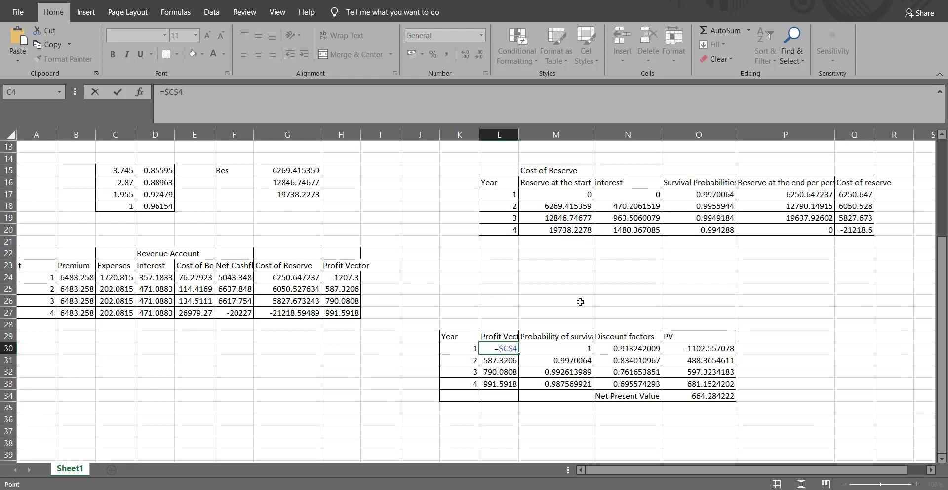
pyautogui.press('Return')
pyautogui.click(510, 348)
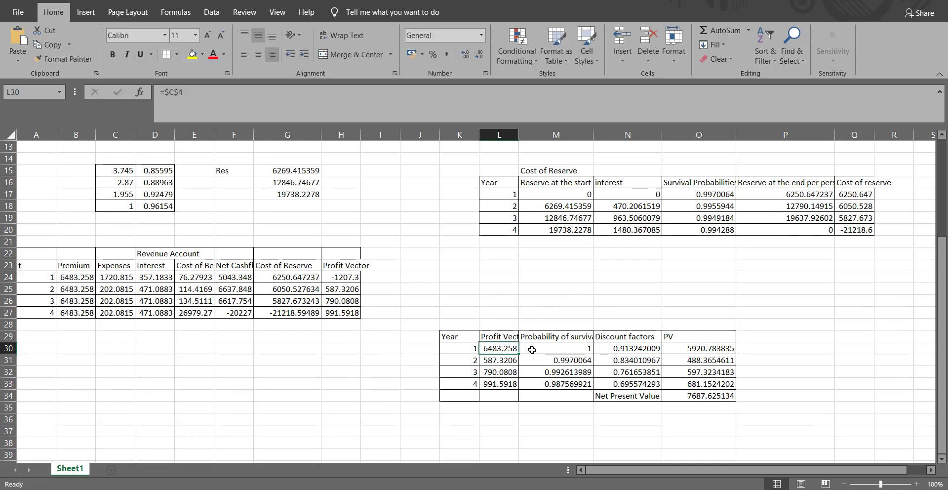
pyautogui.moveTo(520, 352); pyautogui.dragTo(516, 389)
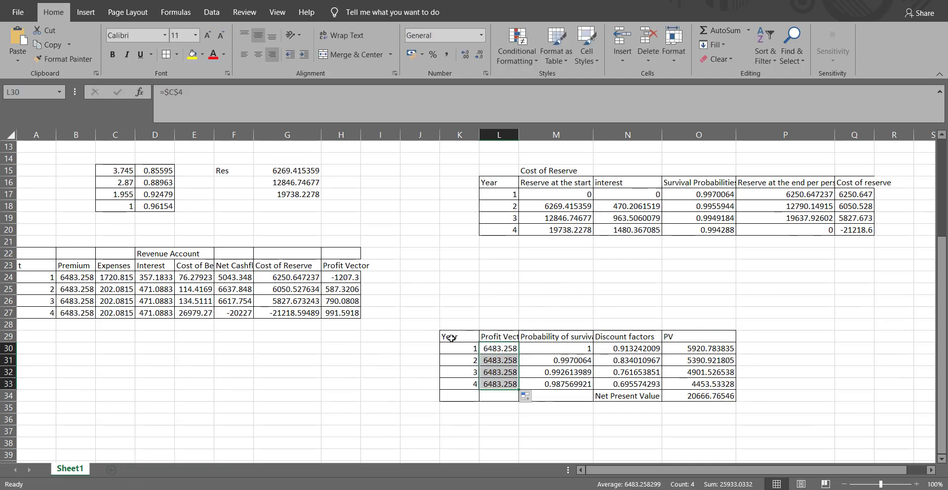
# - Rename the table's "Year" heading to "Time" and its profit vector heading to "Premium"
pyautogui.scroll(-2, 469, 339)
pyautogui.click(460, 266)
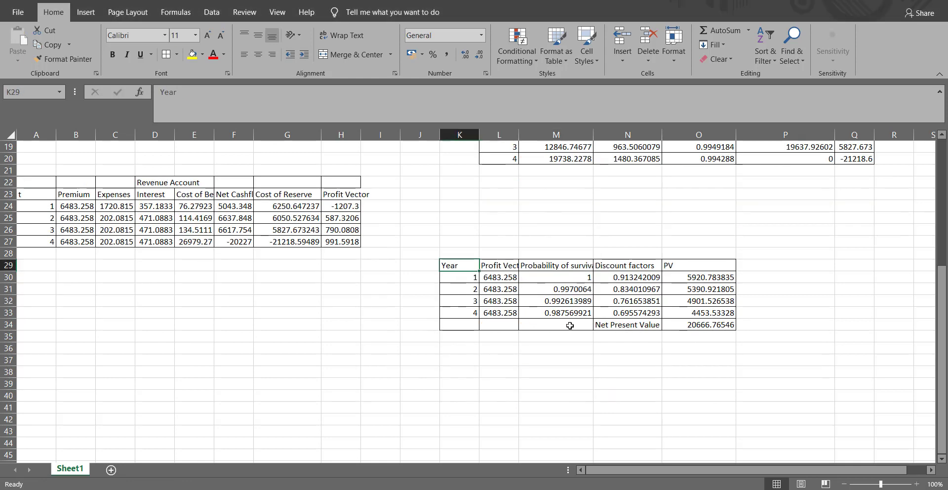
pyautogui.write('Time')
pyautogui.press('Return')
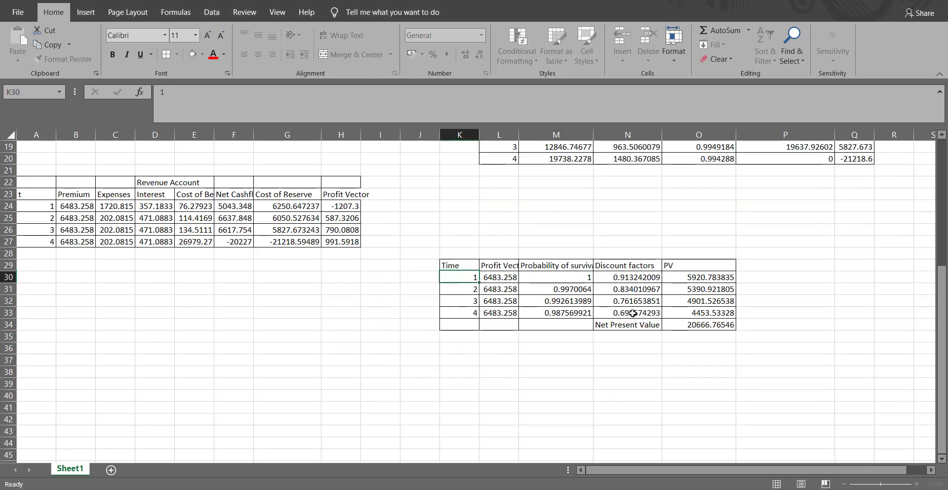
pyautogui.press('Up')
pyautogui.press('Right')
pyautogui.write('Pre')
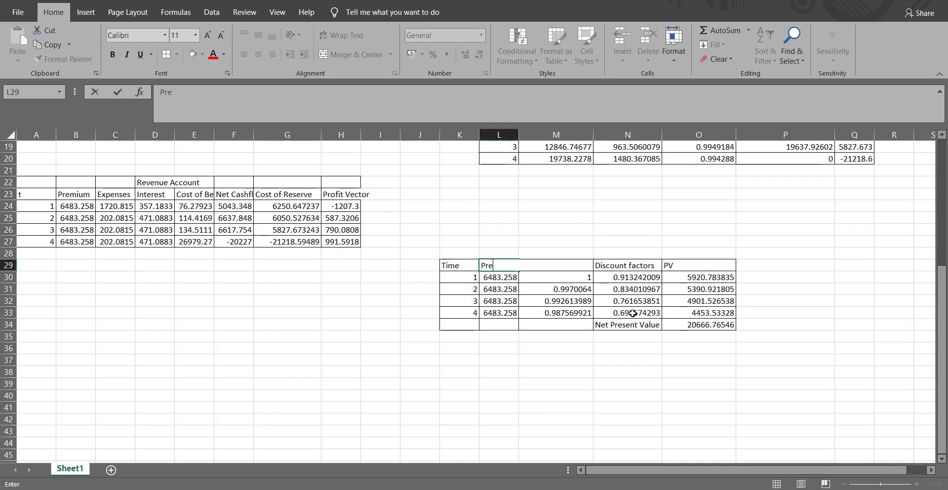
pyautogui.press('Return')
# - Renumber the premium table's Time values in K30:K33 as 0, 1, 2 and 3
pyautogui.press('Up')
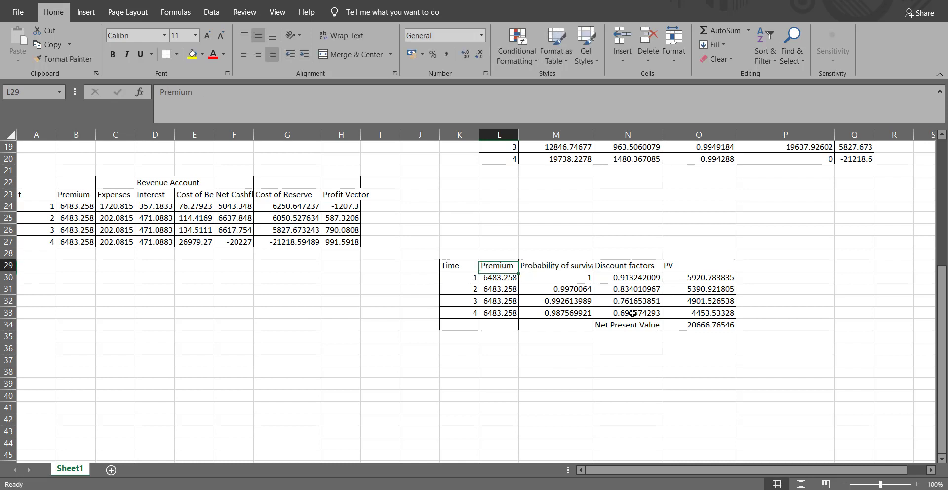
pyautogui.press('Right')
pyautogui.press('Right')
pyautogui.press('Left')
pyautogui.press('Left')
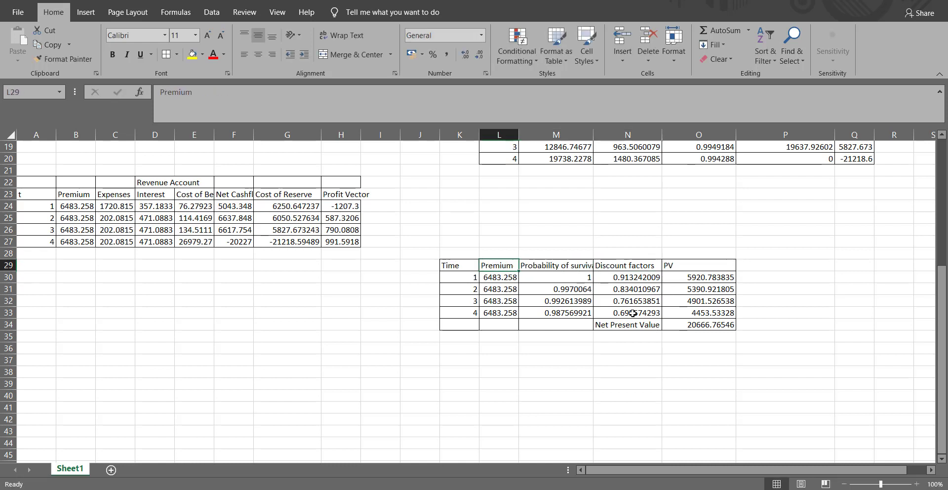
pyautogui.press('Left')
pyautogui.press('Down')
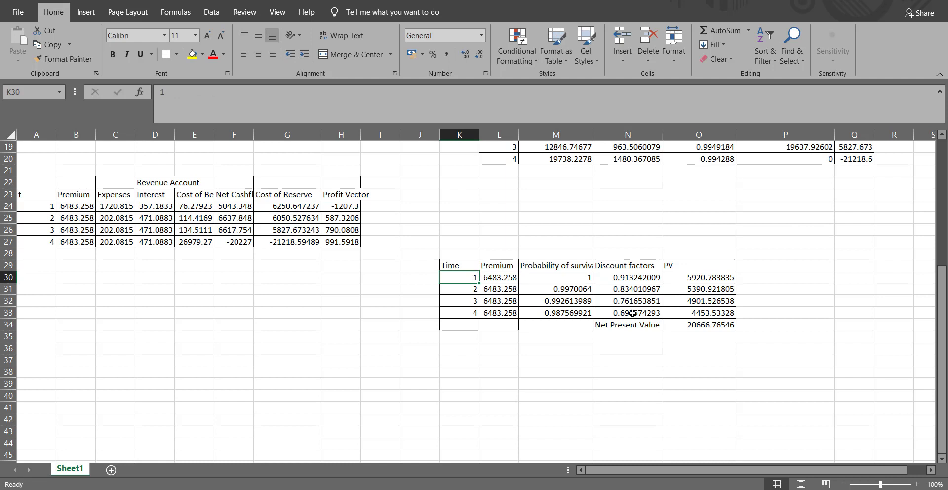
pyautogui.write('0')
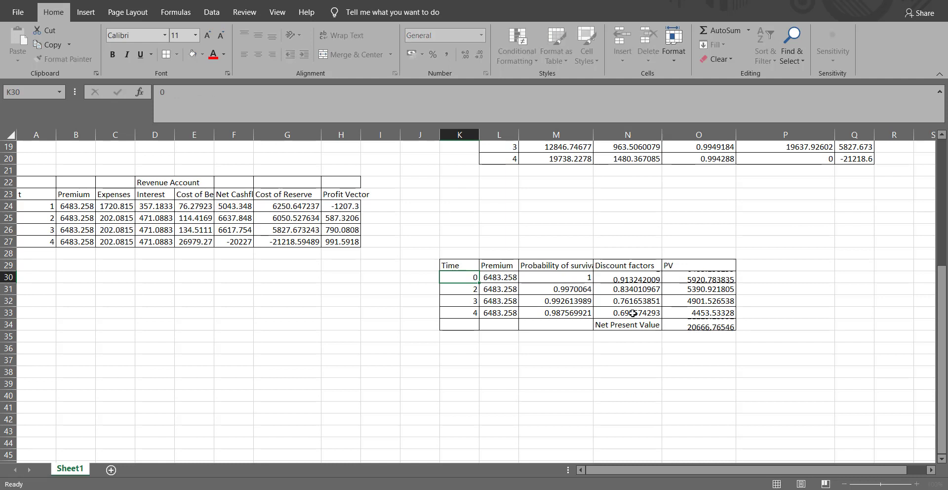
pyautogui.press('Return')
pyautogui.write('1')
pyautogui.press('Return')
pyautogui.write('2')
pyautogui.press('Return')
pyautogui.write('3')
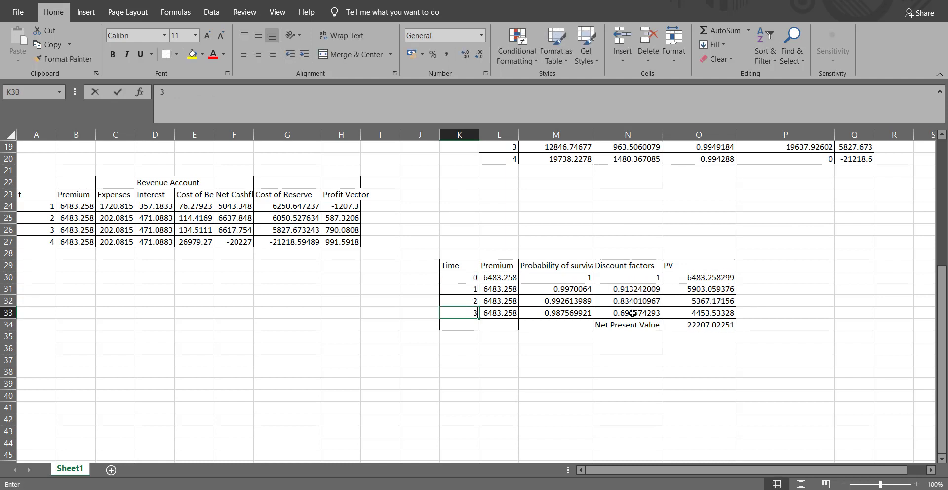
pyautogui.press('Return')
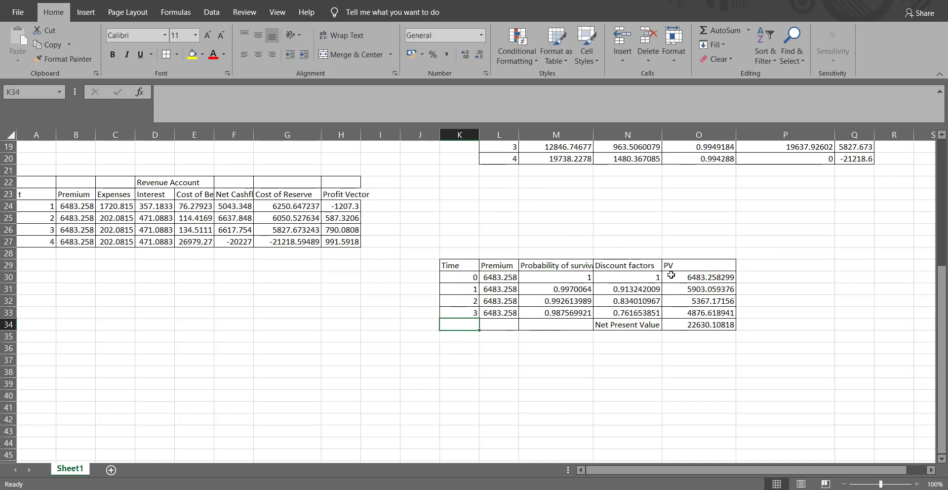
# - Change the total row's label in N34 to "Ex Present Value"
pyautogui.click(650, 297)
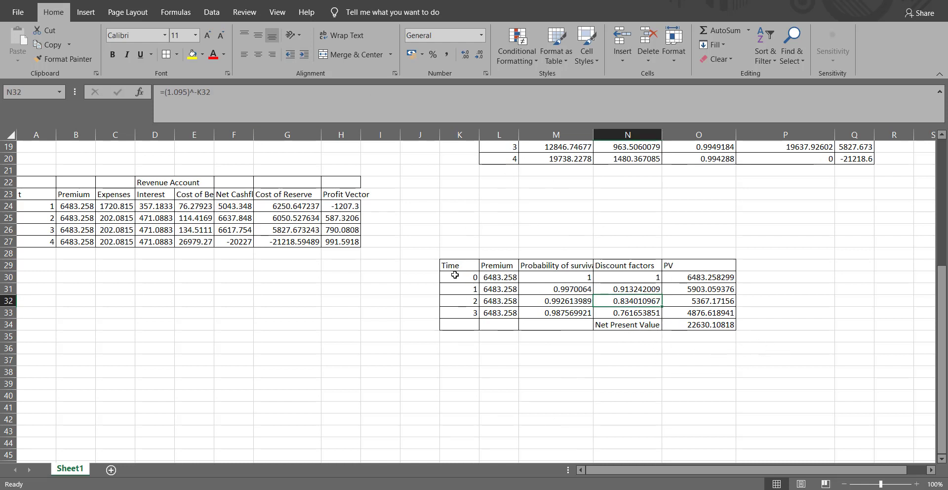
pyautogui.moveTo(452, 267); pyautogui.dragTo(609, 324)
pyautogui.doubleClick(600, 321)
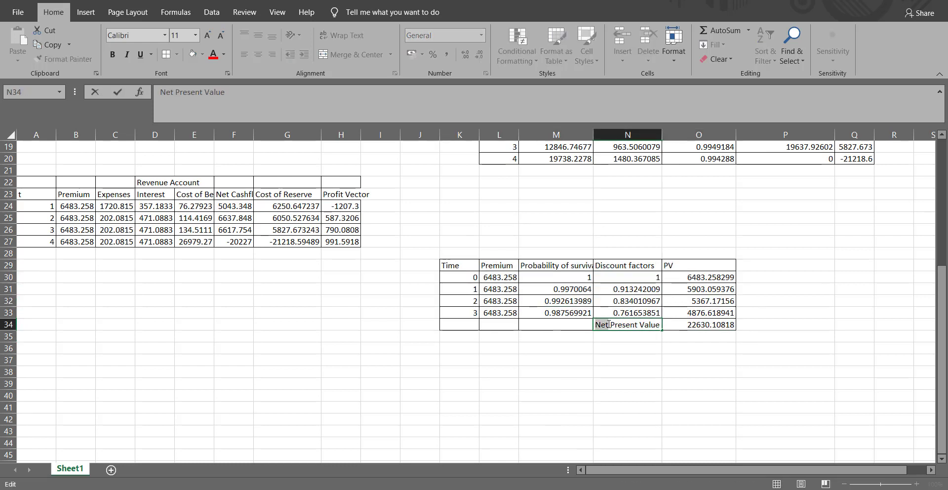
pyautogui.write('Ex')
pyautogui.press('Return')
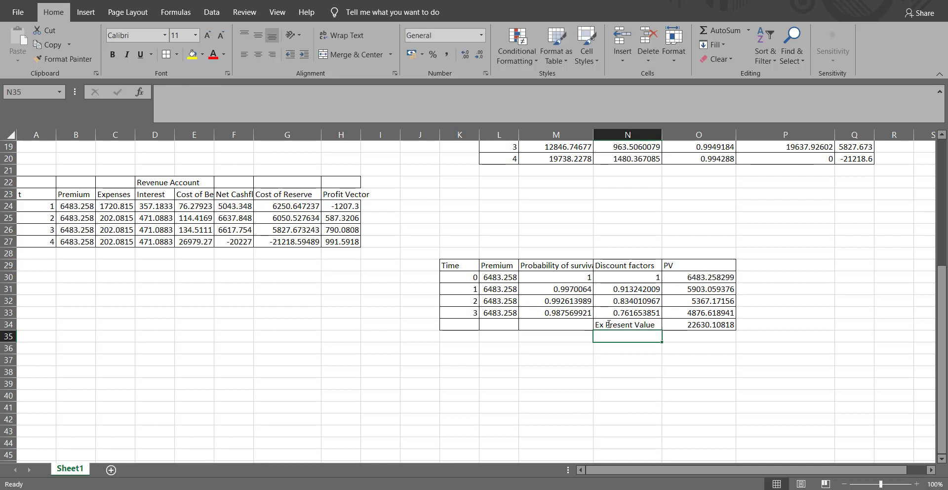
# - Copy the premium table K29:O34 into the Word document above the profit margin formula and title it "EPV of Premium"
pyautogui.moveTo(460, 266); pyautogui.dragTo(726, 325)
pyautogui.hotkey('ctrl', 'c')
pyautogui.hotkey('alt', 'Tab')
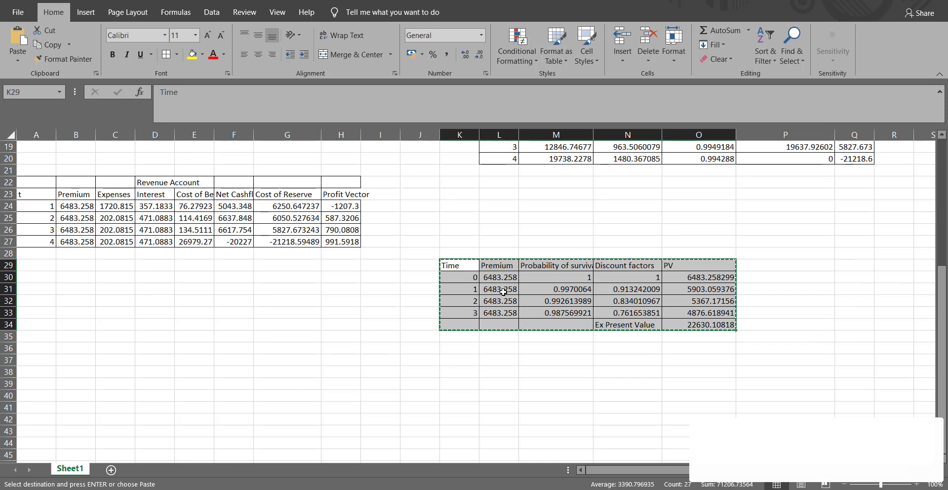
pyautogui.click(925, 424)
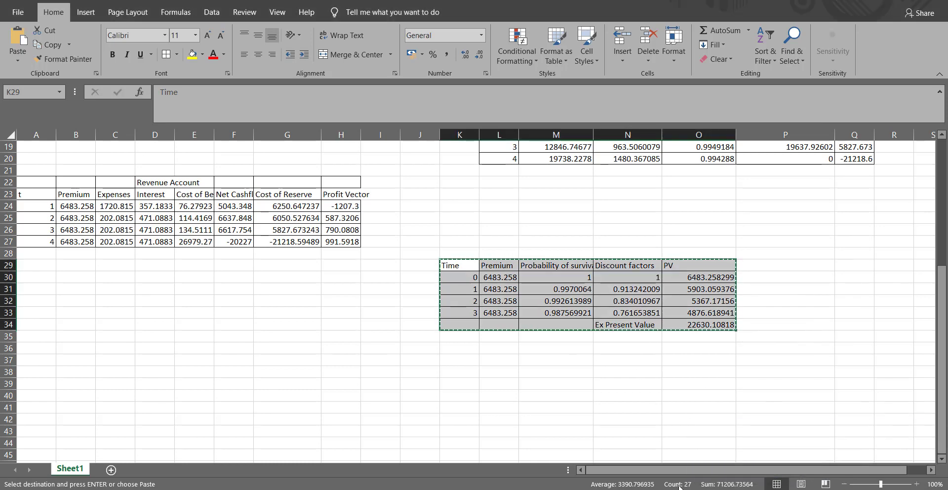
pyautogui.click(689, 461)
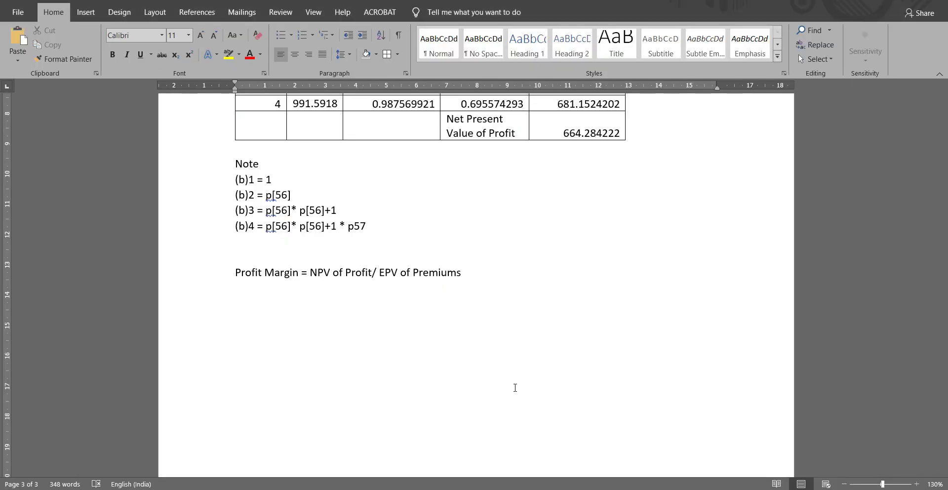
pyautogui.press('Return')
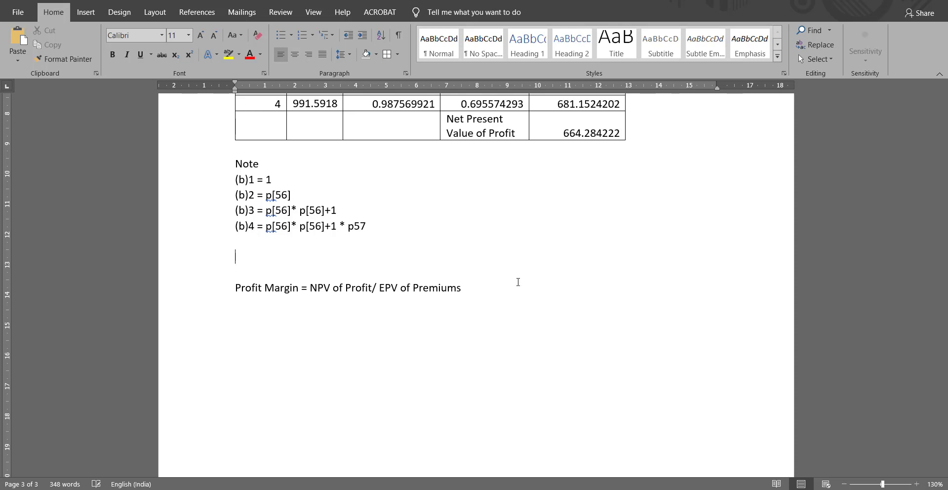
pyautogui.hotkey('ctrl', 'v')
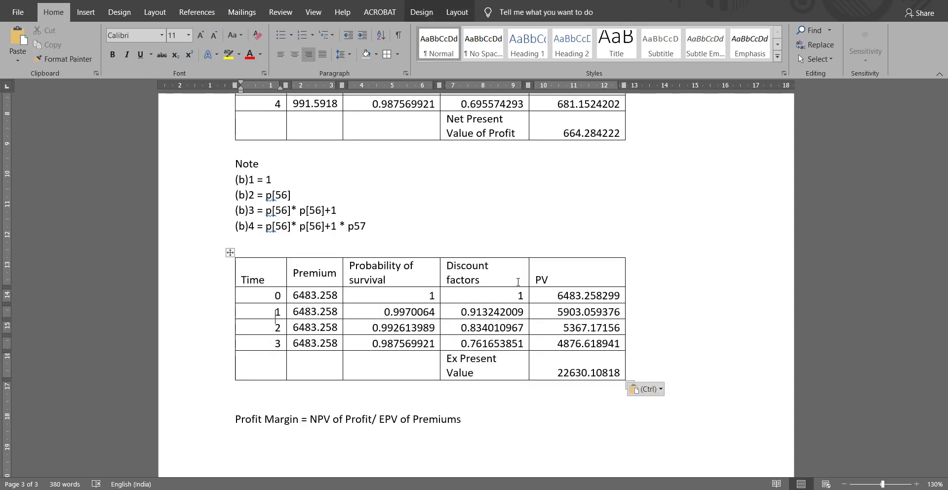
pyautogui.press('Return')
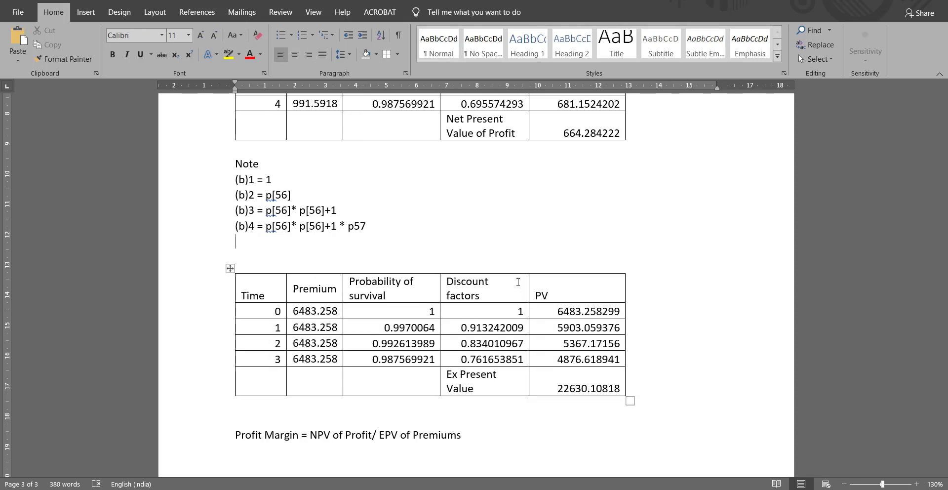
pyautogui.write('EPV of Premium')
# - Start a line below the profit margin formula with "=" and the net present value of profit, 664.284222, copied from its table
pyautogui.click(563, 438)
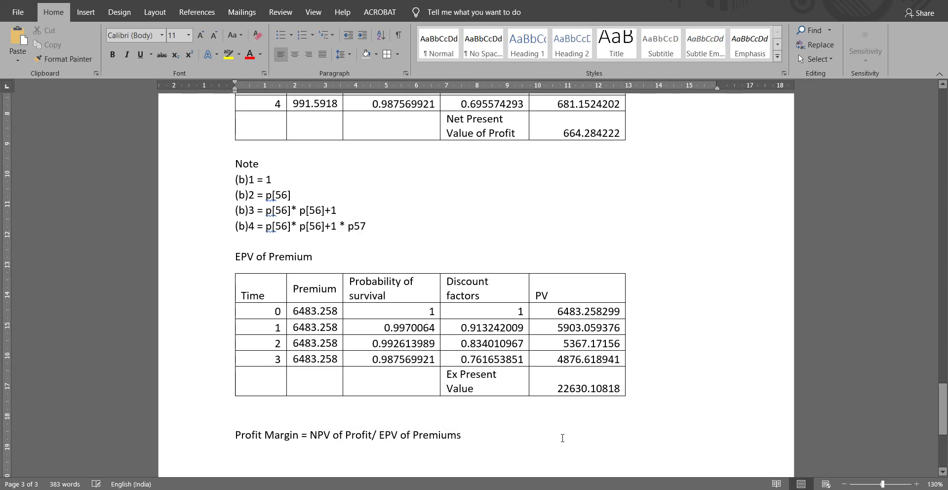
pyautogui.scroll(-1, 508, 416)
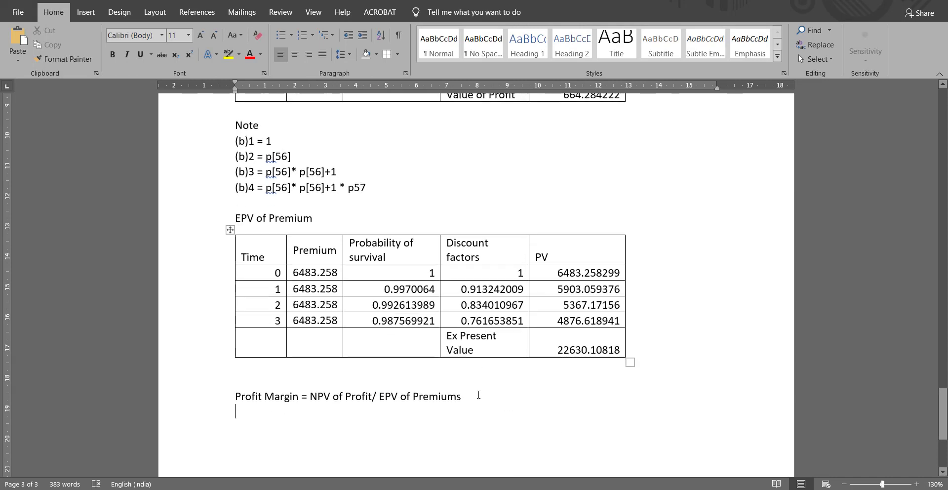
pyautogui.write('=')
pyautogui.scroll(2, 576, 157)
pyautogui.moveTo(569, 171); pyautogui.dragTo(617, 174)
pyautogui.scroll(-3, 609, 177)
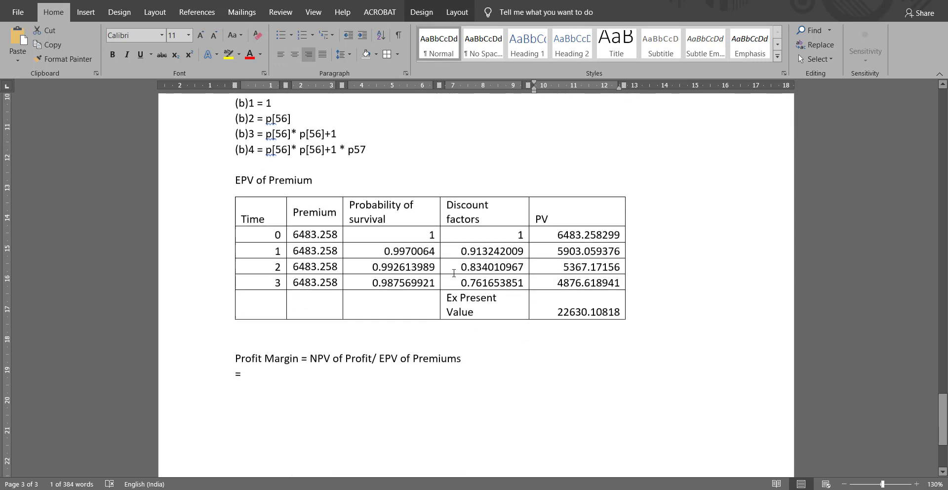
pyautogui.click(375, 376)
pyautogui.hotkey('ctrl', 'v')
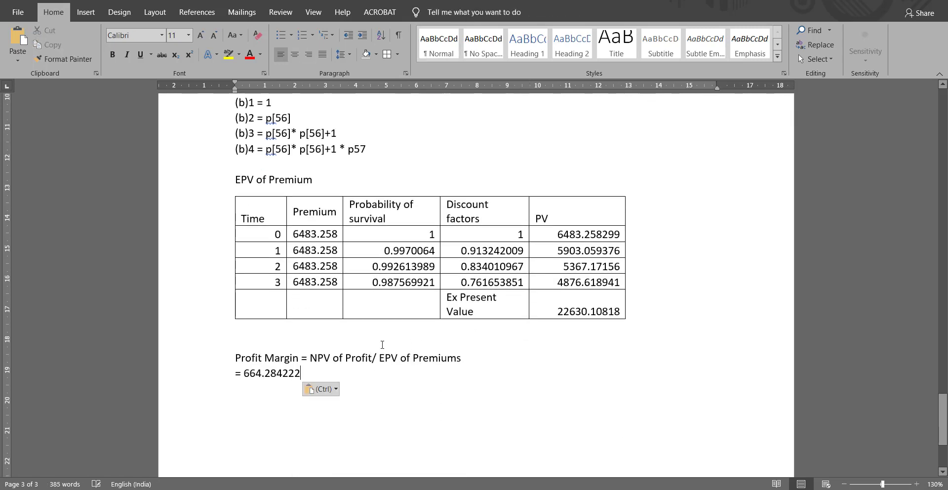
# - Complete the fraction by dividing by the expected present value of premiums, 22630.10818, copied from the table
pyautogui.write('/')
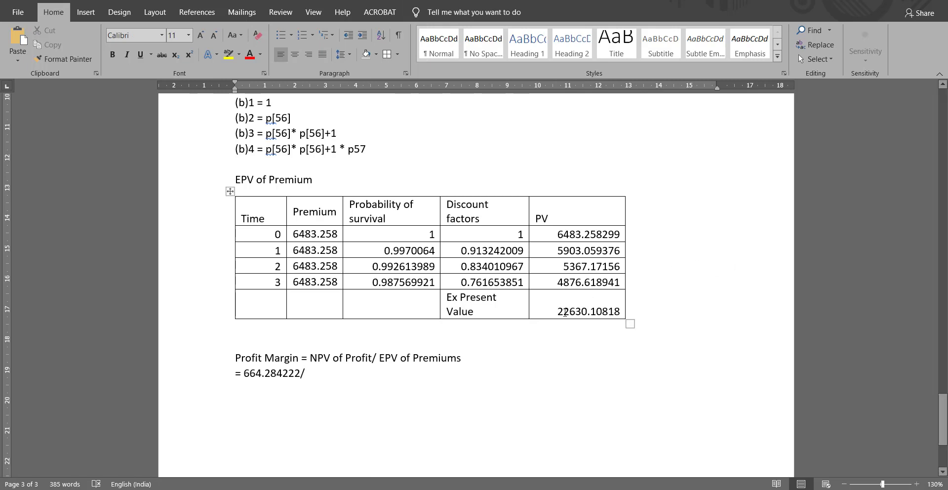
pyautogui.moveTo(573, 313); pyautogui.dragTo(627, 315)
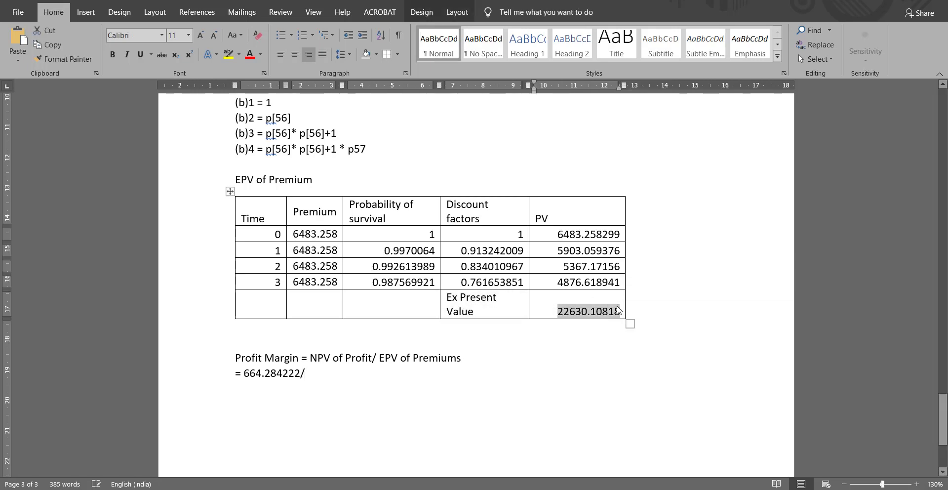
pyautogui.hotkey('ctrl', 'c')
pyautogui.click(392, 367)
pyautogui.hotkey('ctrl', 'v')
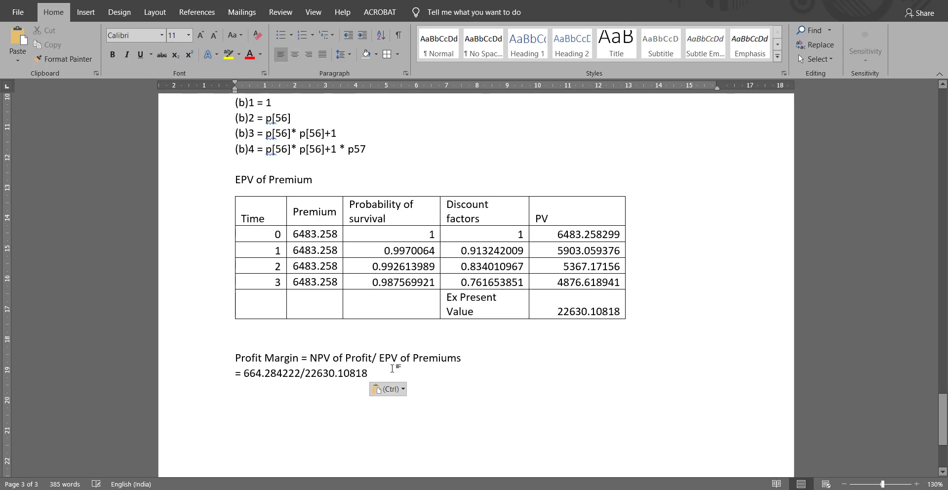
# - Copy the expression "= 664.284222/22630.10818" into cell M38 of the Excel workbook to calculate it
pyautogui.moveTo(381, 368); pyautogui.dragTo(232, 374)
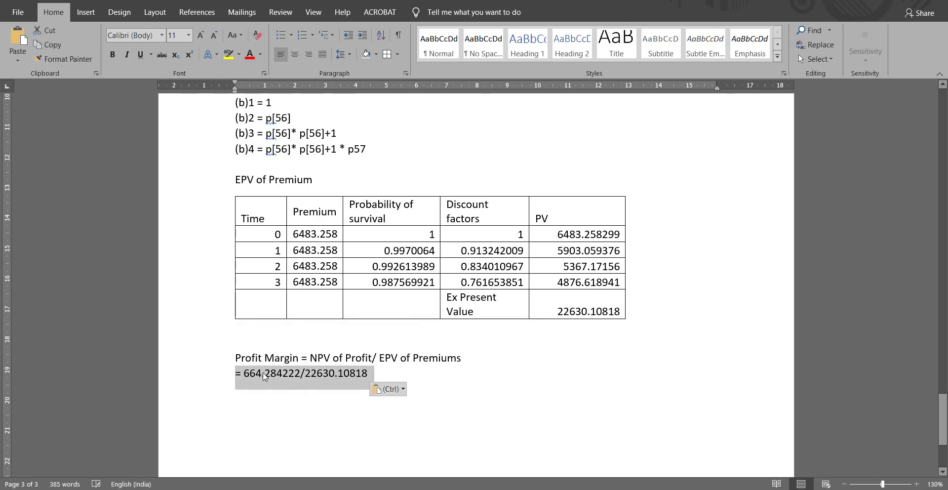
pyautogui.scroll(-3, 503, 457)
pyautogui.moveTo(624, 489)
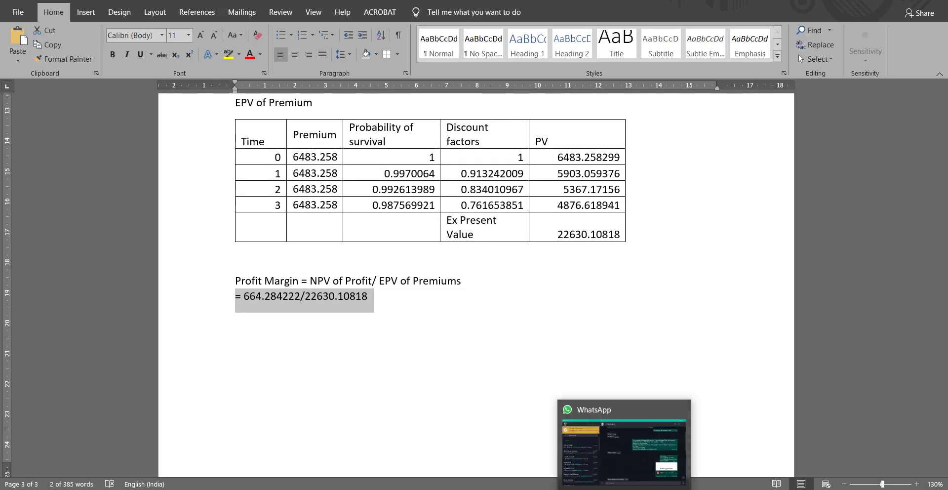
pyautogui.click(374, 489)
pyautogui.click(537, 371)
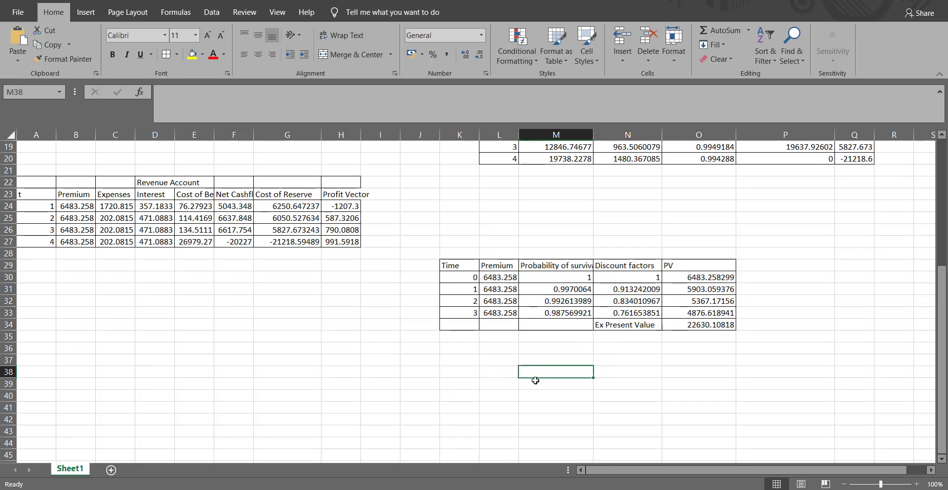
pyautogui.hotkey('ctrl', 'v')
# - Format cell M38 as a percentage with 2 decimal places
pyautogui.rightClick(562, 375)
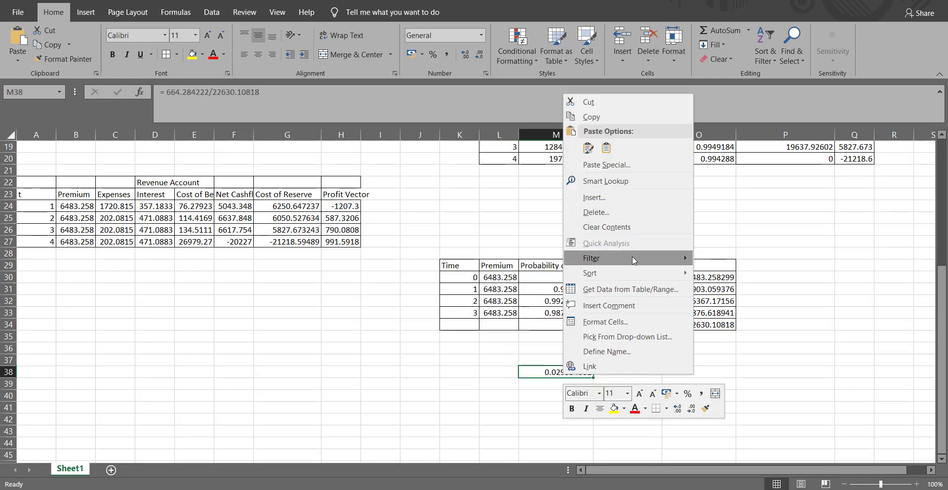
pyautogui.click(602, 321)
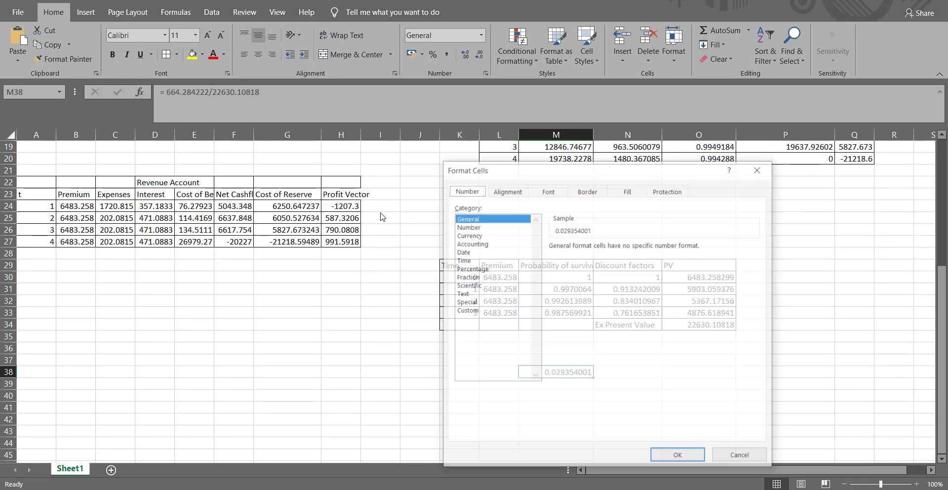
pyautogui.click(470, 268)
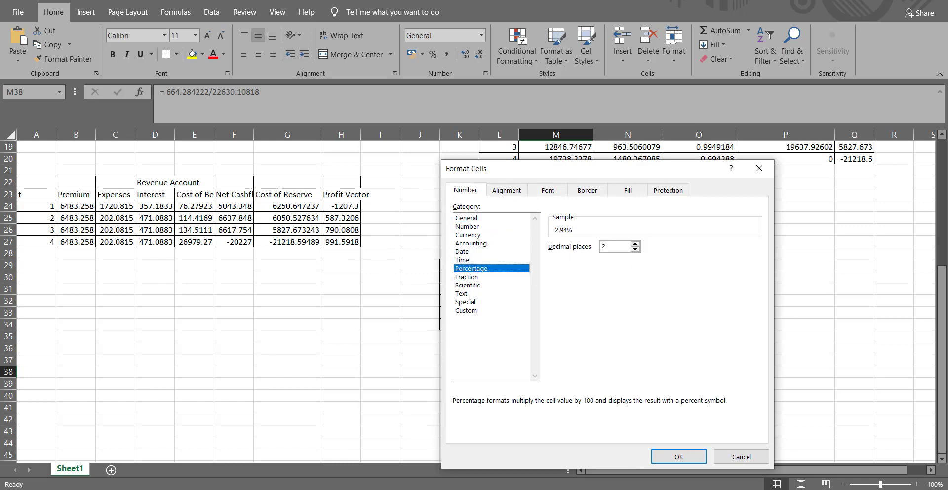
pyautogui.click(678, 456)
# - Copy the M38 percentage into the Word document on a new line below the fraction, as "= 2.94%"
pyautogui.hotkey('ctrl', 'c')
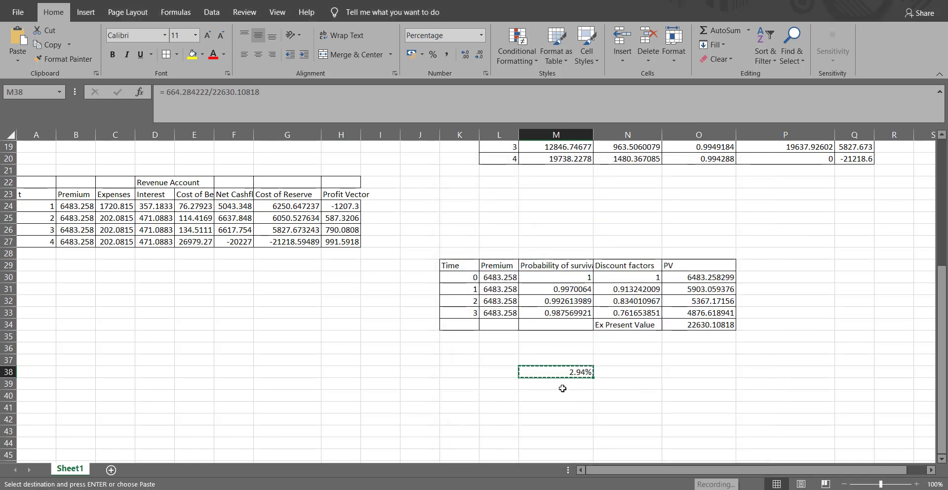
pyautogui.hotkey('alt', 'Tab')
pyautogui.click(437, 304)
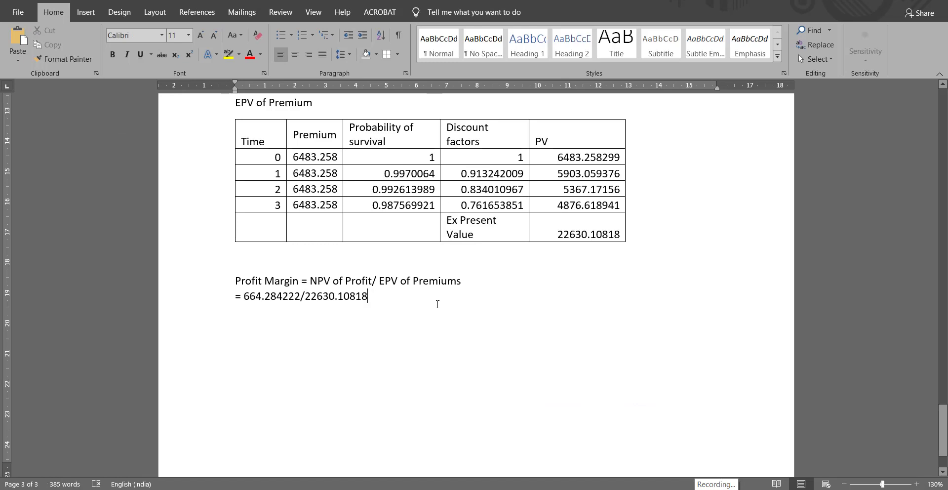
pyautogui.press('Return')
pyautogui.write('=')
pyautogui.hotkey('ctrl', 'v')
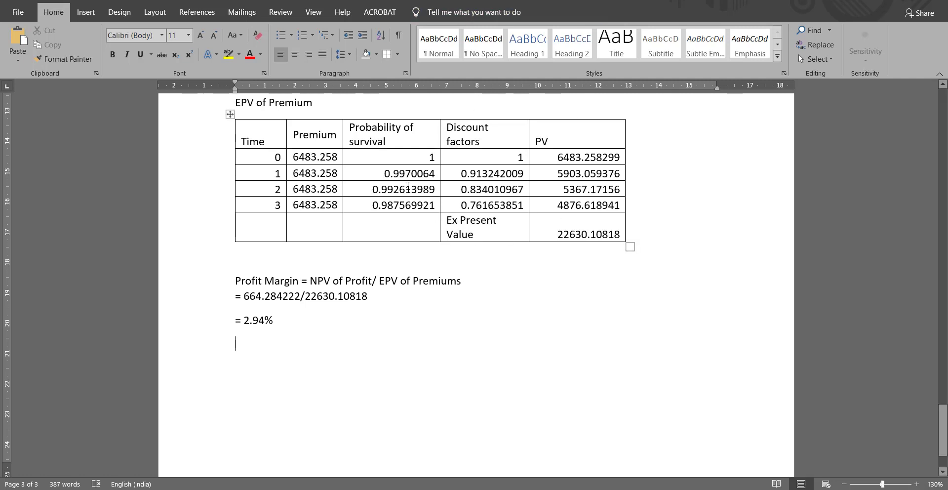
# - Review the document from the Cost of Reserve and Revenue Account tables through to the profit margin calculation
pyautogui.scroll(1, 457, 209)
pyautogui.scroll(1, 461, 200)
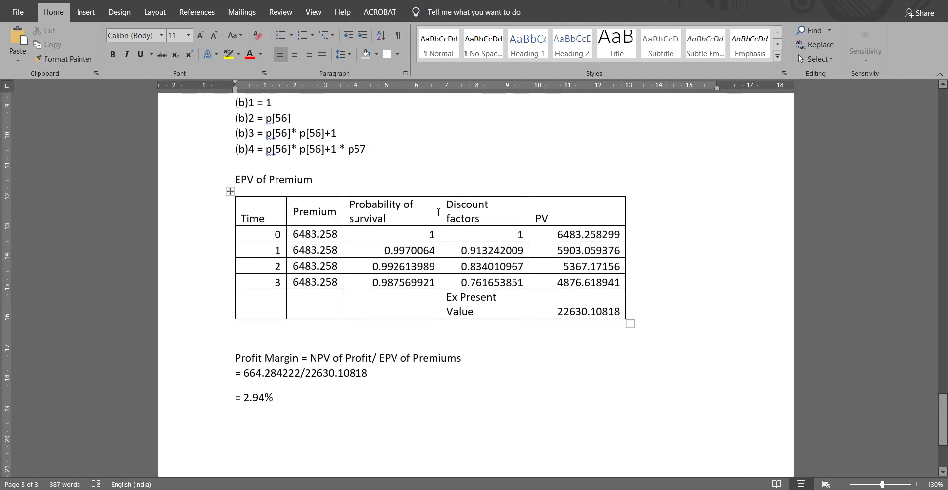
pyautogui.scroll(20, 459, 201)
pyautogui.scroll(16, 438, 213)
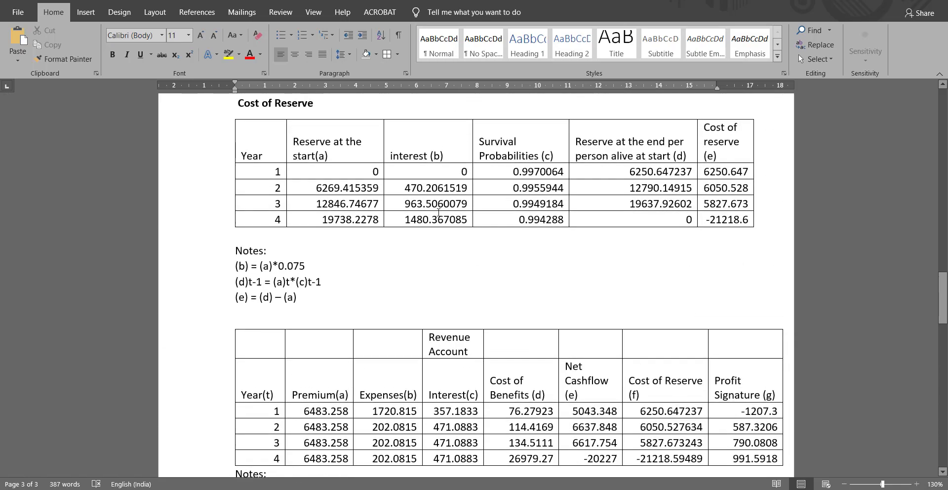
pyautogui.scroll(-8, 438, 220)
pyautogui.scroll(-20, 438, 221)
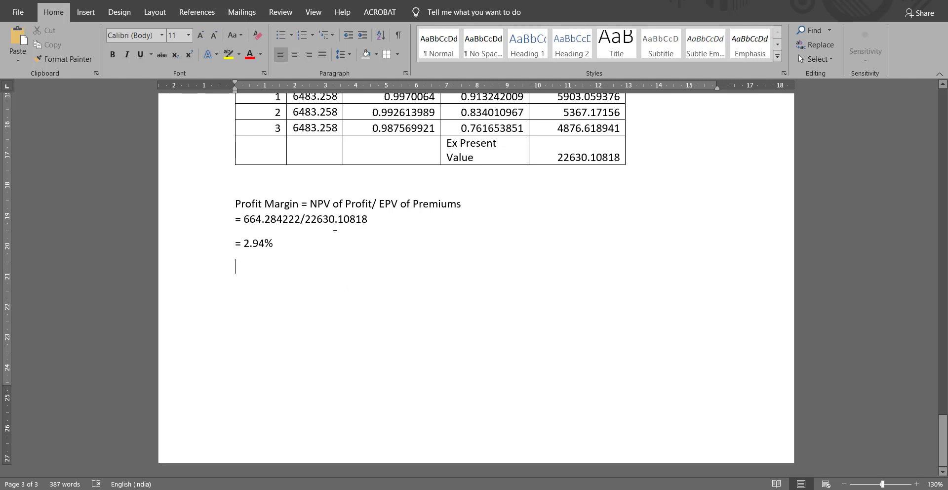
pyautogui.scroll(2, 338, 223)
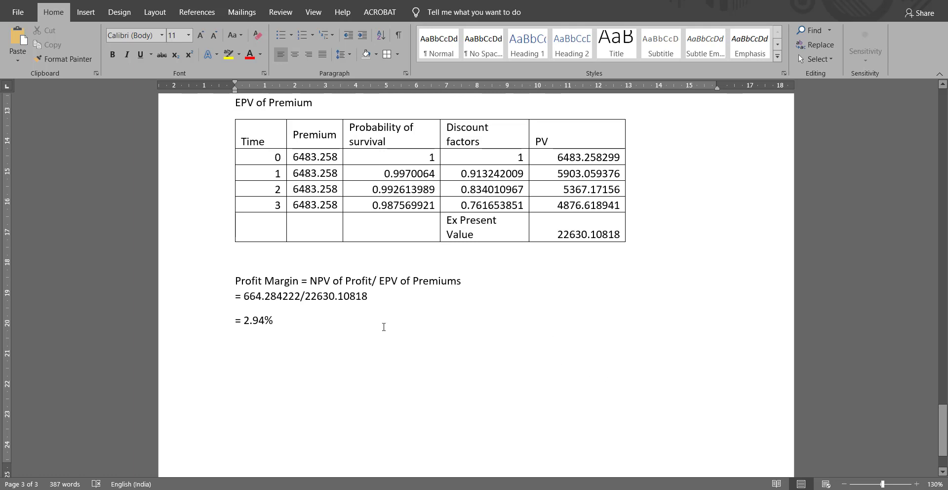
# - Review the written solution, from the question and premium calculation through the reserve, survival probability and cash flow tables to the profit margin
pyautogui.scroll(15, 323, 281)
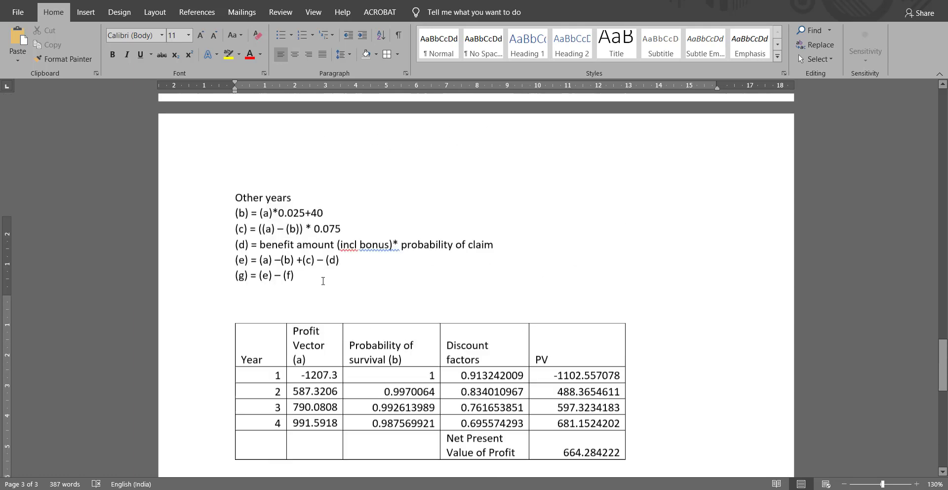
pyautogui.scroll(12, 323, 281)
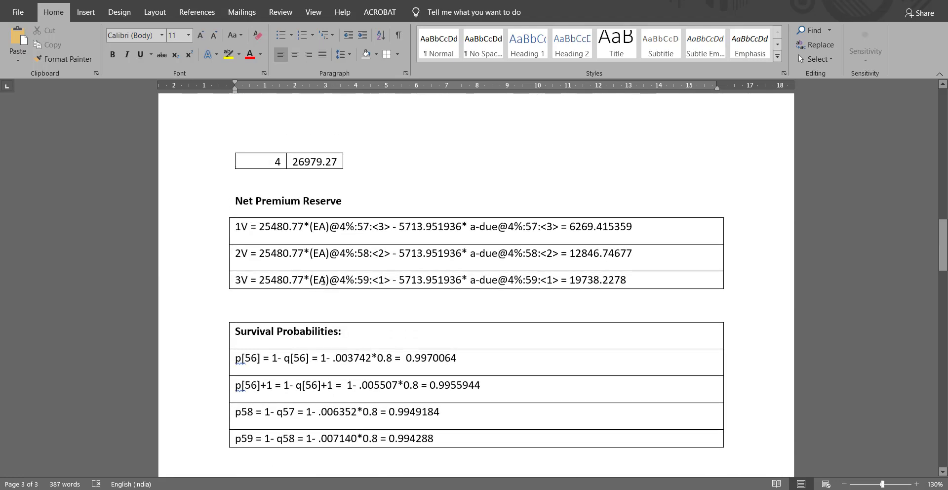
pyautogui.scroll(-6, 328, 315)
pyautogui.moveTo(245, 283); pyautogui.dragTo(335, 283)
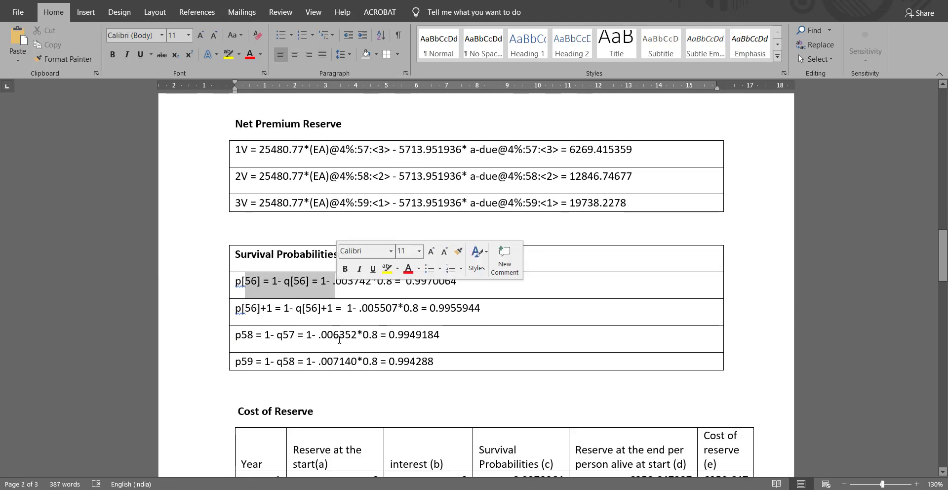
pyautogui.scroll(-3, 326, 331)
pyautogui.scroll(-3, 326, 331)
pyautogui.moveTo(236, 344); pyautogui.dragTo(336, 362)
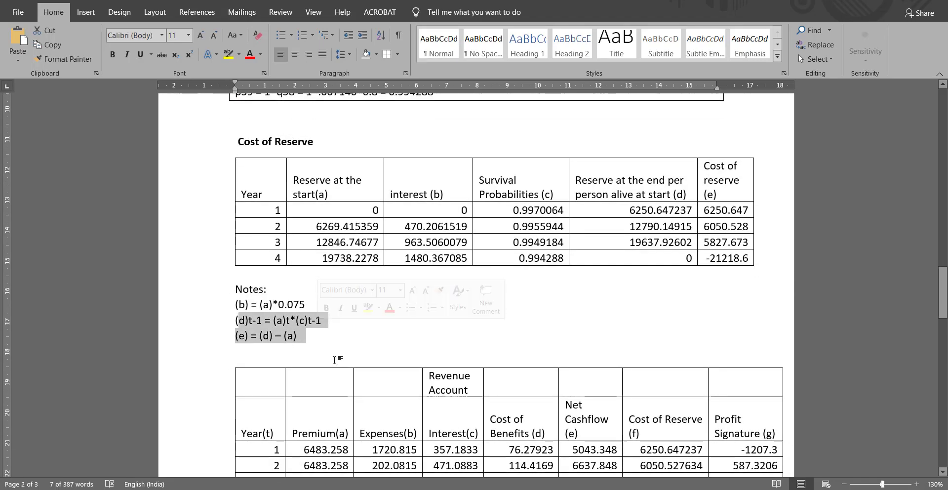
pyautogui.scroll(3, 331, 344)
pyautogui.scroll(10, 331, 343)
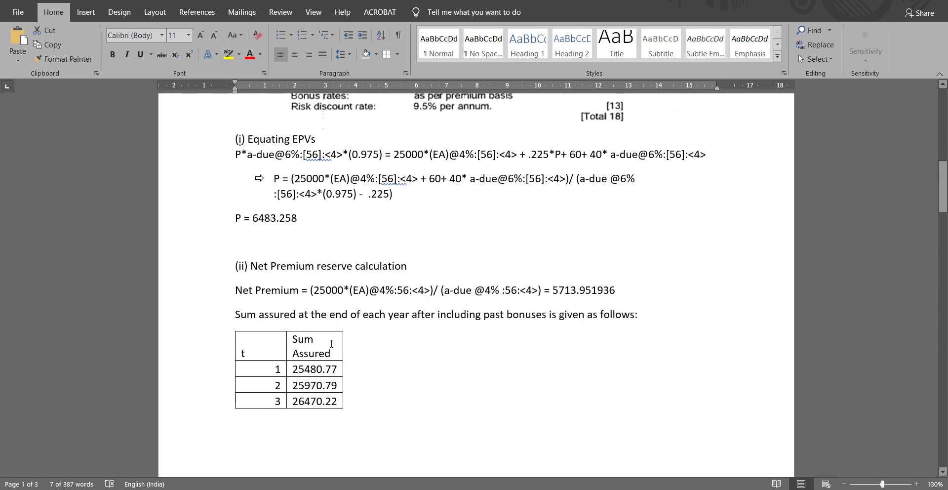
pyautogui.scroll(4, 331, 344)
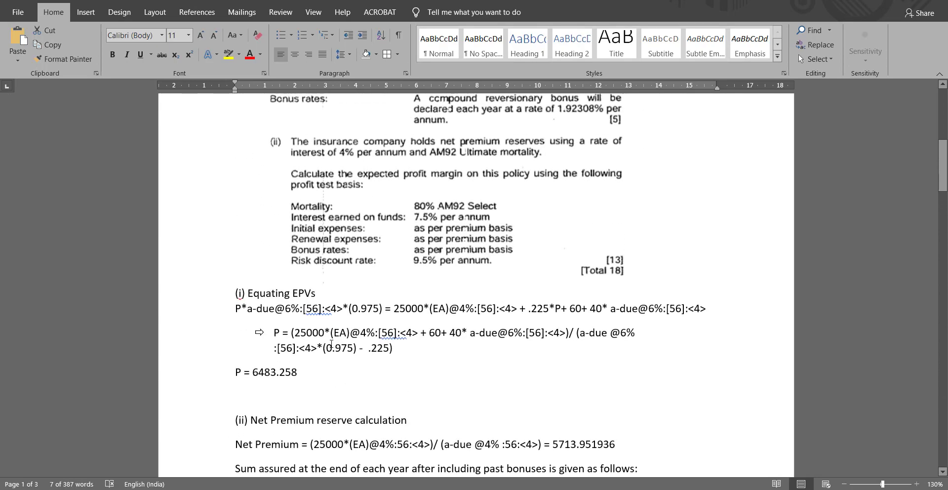
pyautogui.scroll(-20, 331, 343)
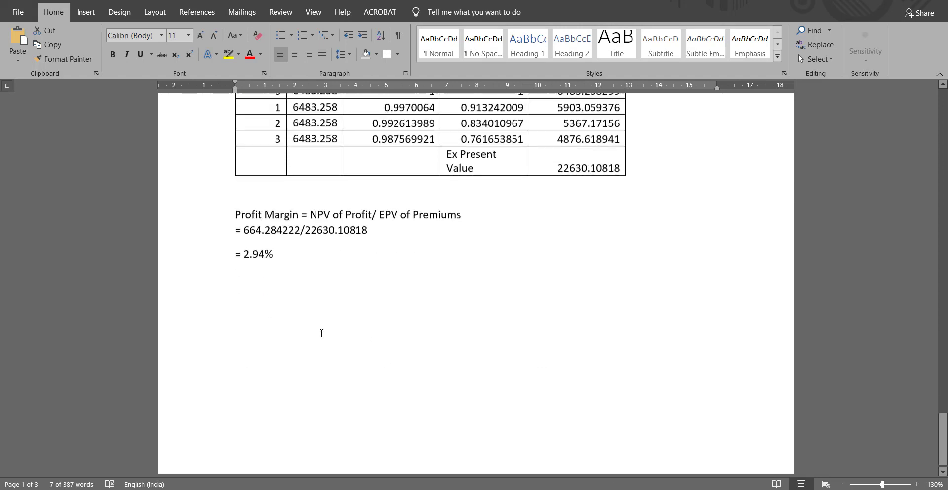
pyautogui.scroll(-1, 322, 333)
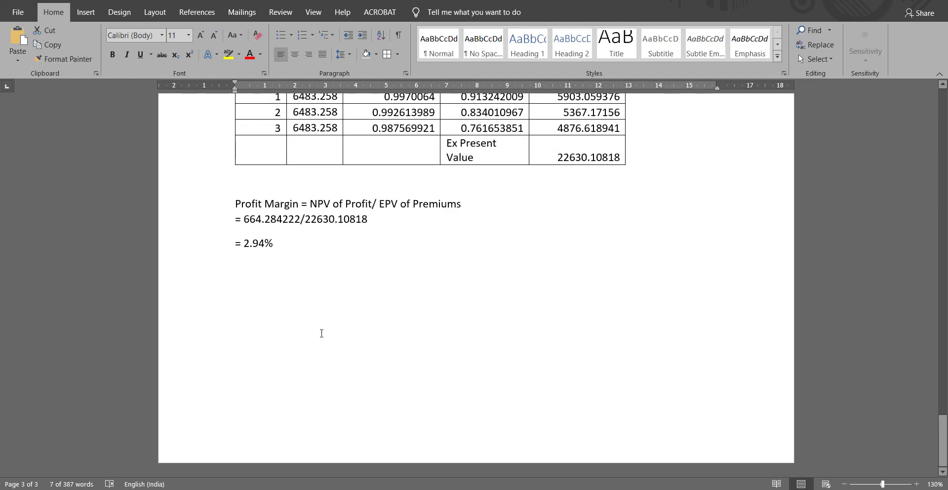
# - Make the "EPV of Premium" heading above the premium table bold
pyautogui.scroll(10, 322, 334)
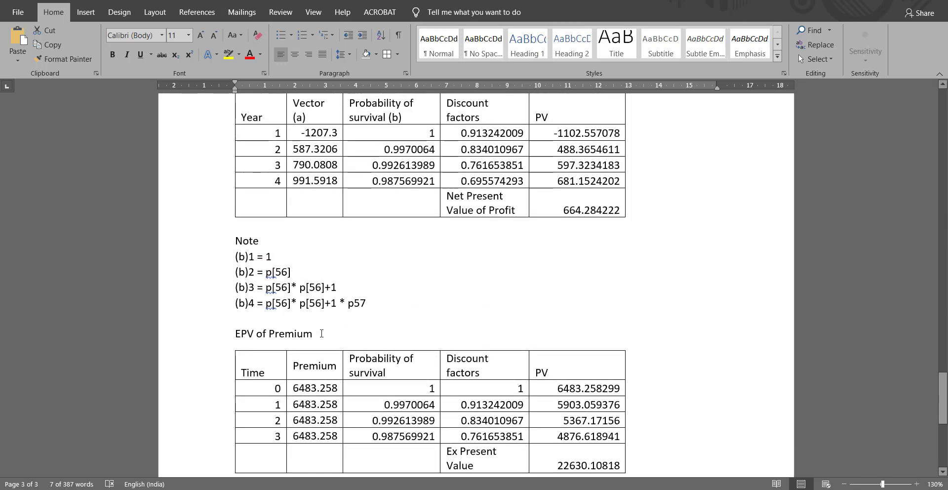
pyautogui.scroll(2, 321, 333)
pyautogui.scroll(-5, 322, 332)
pyautogui.tripleClick(244, 335)
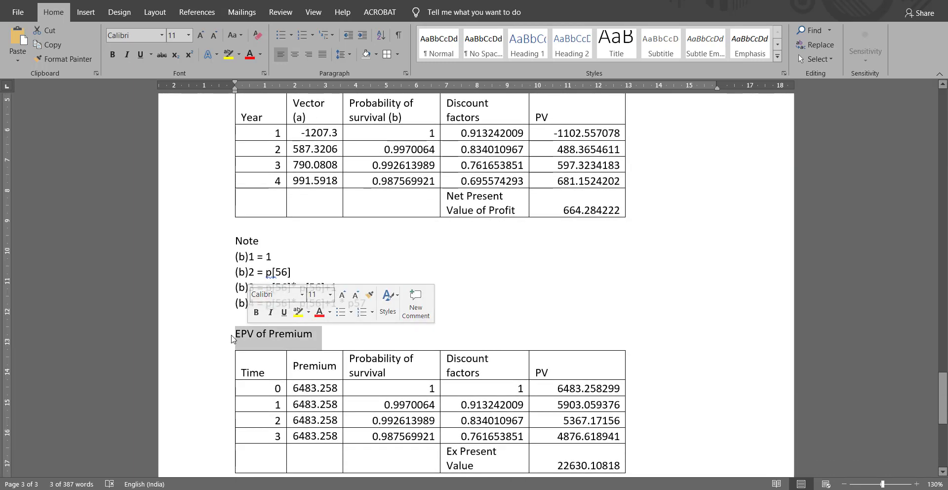
pyautogui.click(112, 54)
# - Add the bold heading "NPV of Profit" on the blank line above the profit vector table
pyautogui.scroll(1, 237, 198)
pyautogui.scroll(8, 238, 197)
pyautogui.scroll(-2, 264, 257)
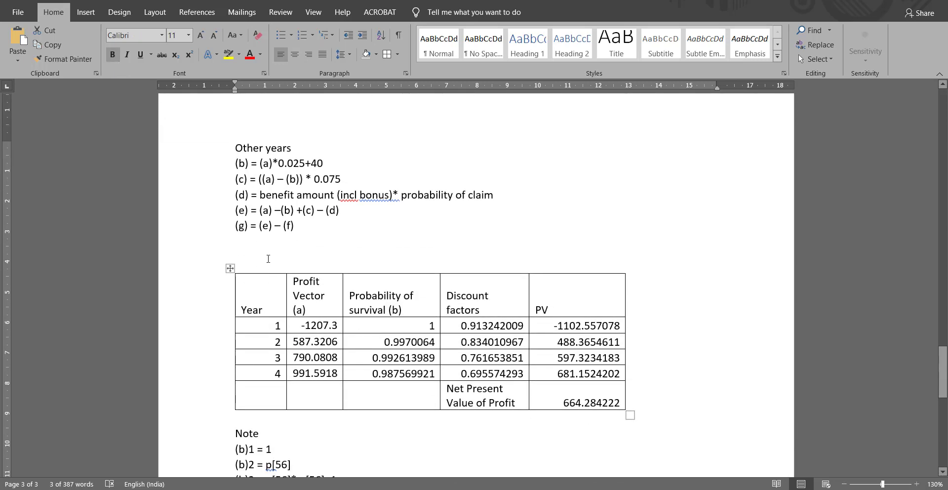
pyautogui.click(421, 344)
pyautogui.write('NPV of Prof')
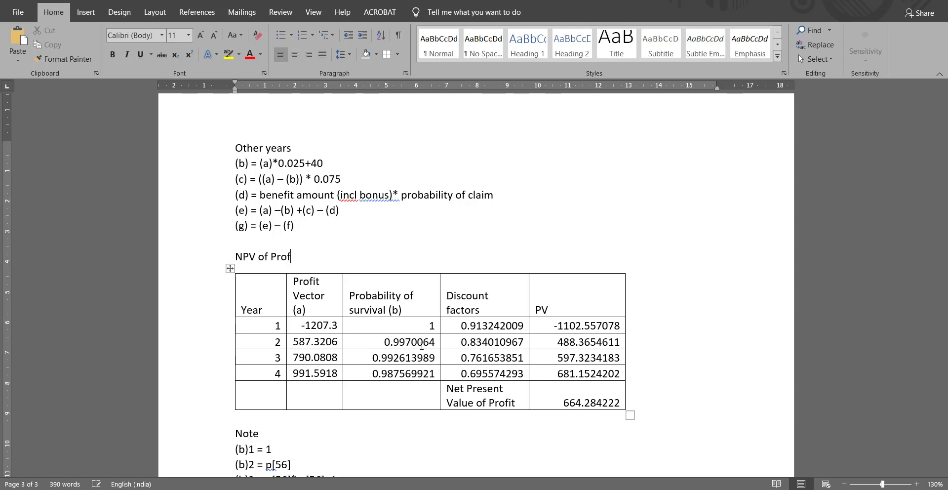
pyautogui.write('it')
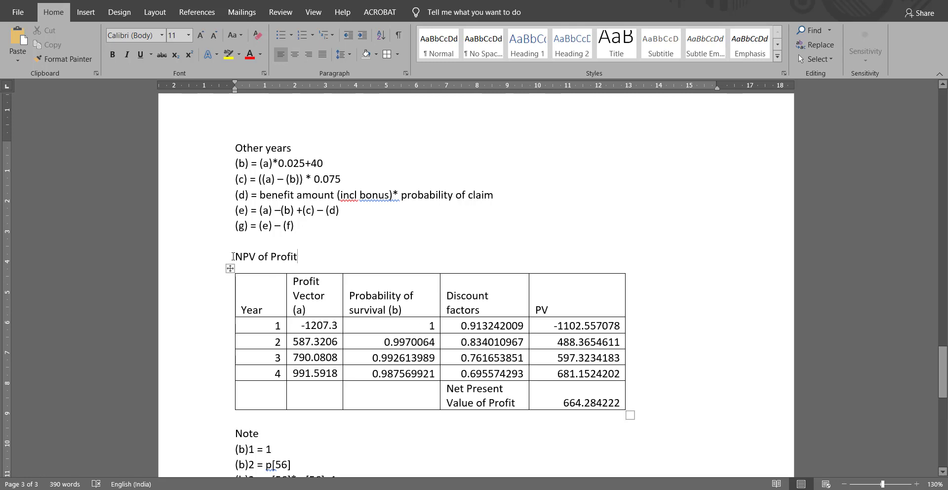
pyautogui.click(229, 256)
pyautogui.click(112, 55)
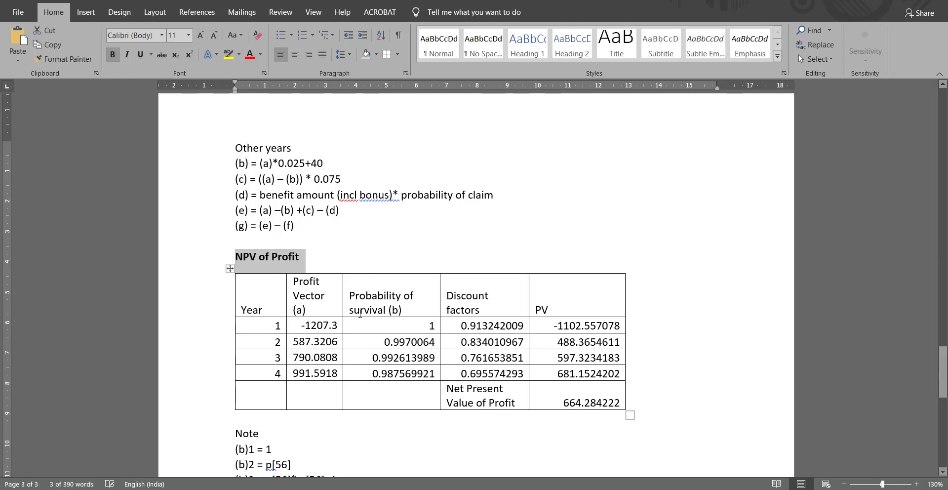
pyautogui.scroll(-8, 283, 297)
pyautogui.scroll(-6, 283, 298)
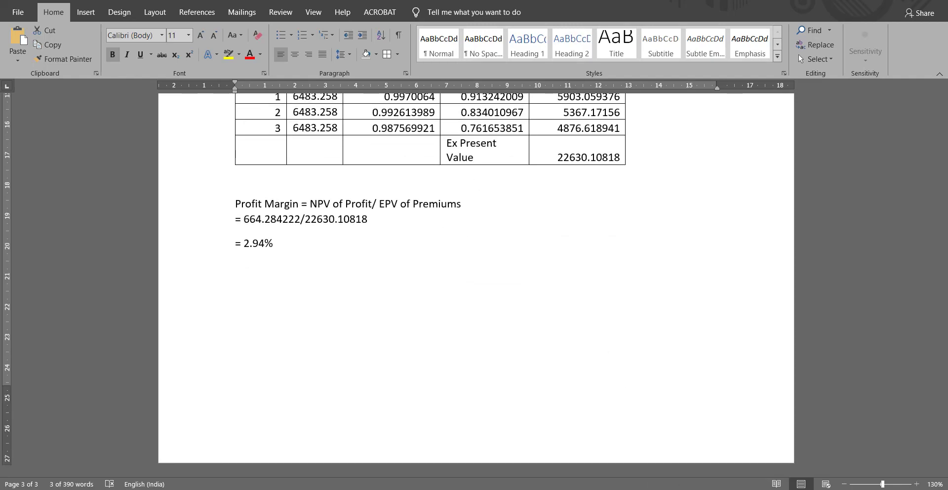